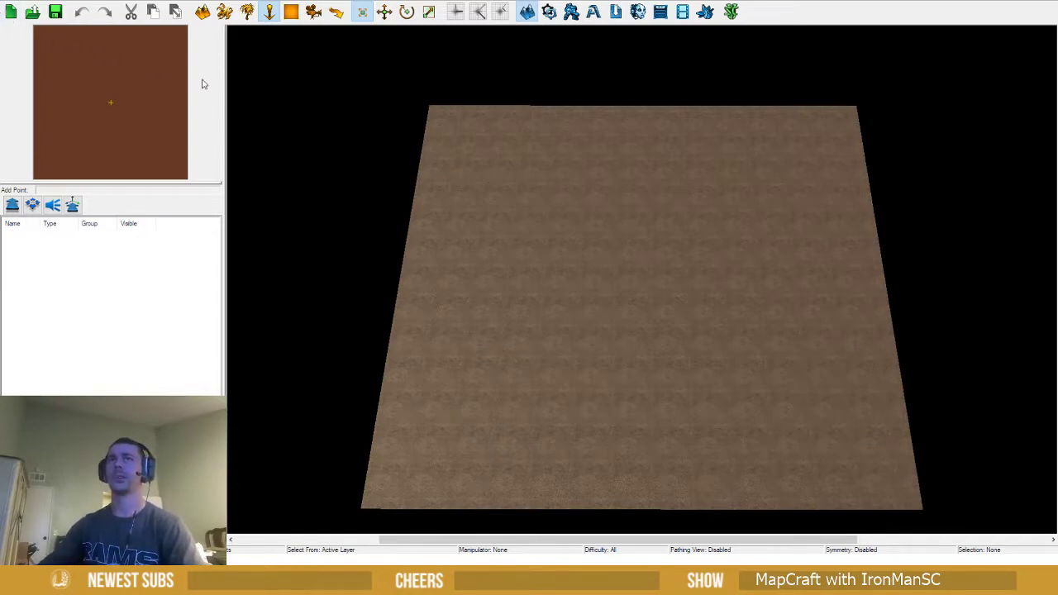
Switch to the terrain layer and check the map bounds and playable size, leaving the settings as they are
right_click_drag(478, 193, 462, 184, "ctrl")
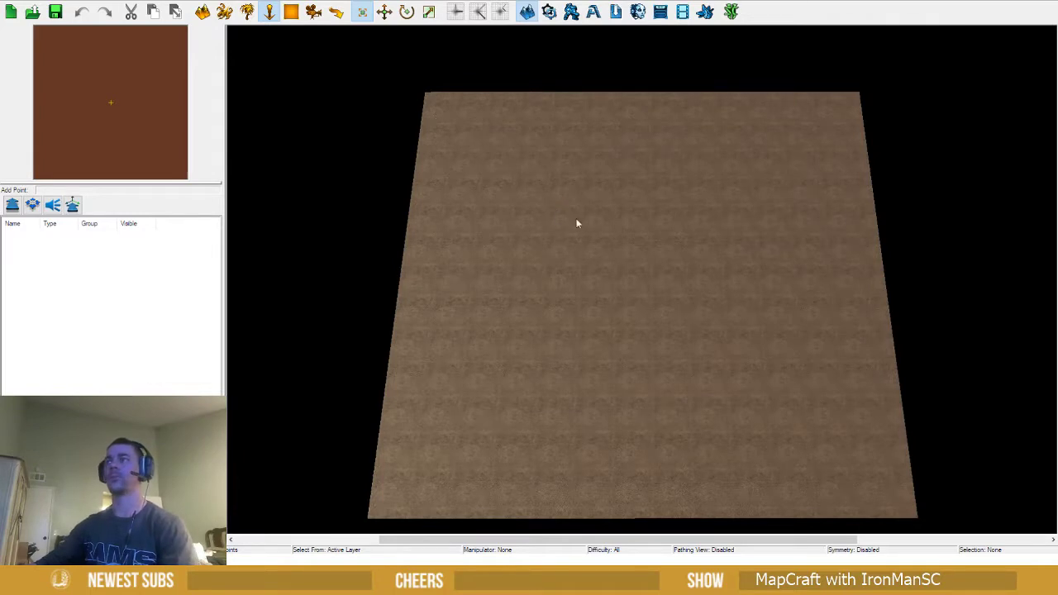
key("t")
scroll(666, 219, "up", 1)
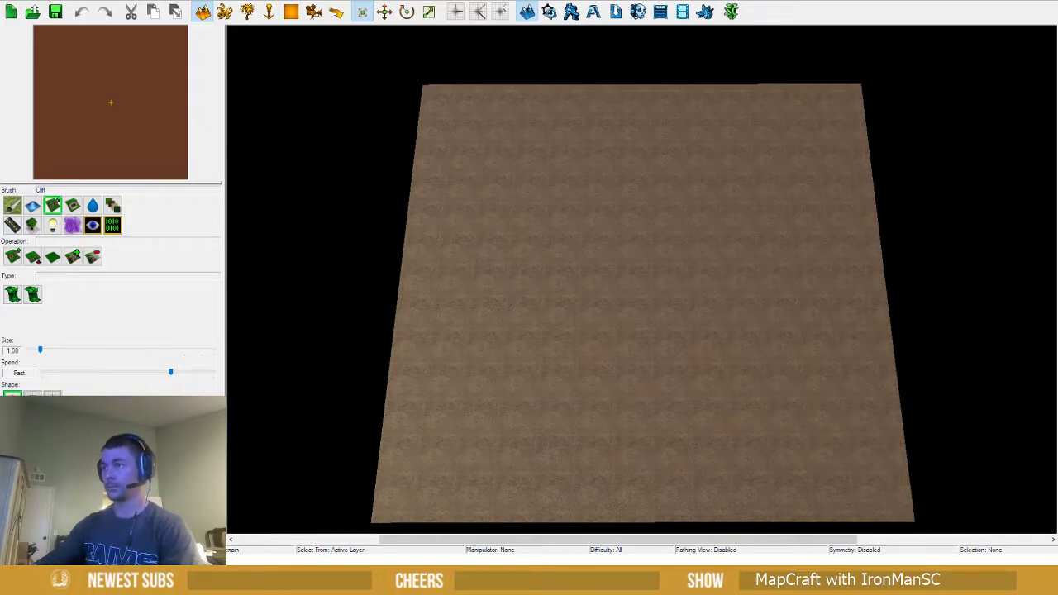
key("ctrl+shift+b")
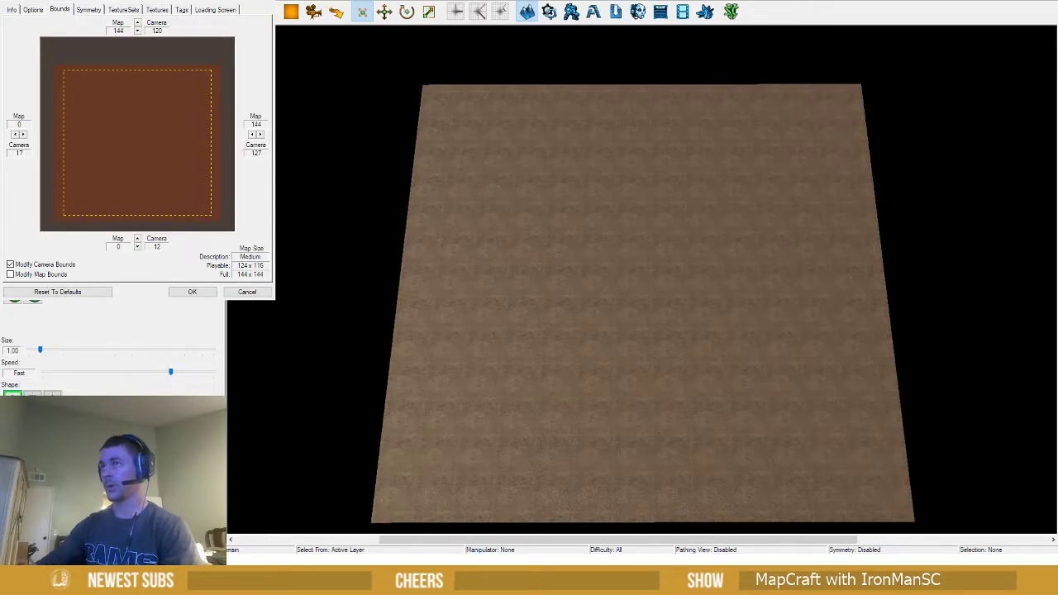
left_click_drag(132, 4, 872, 55)
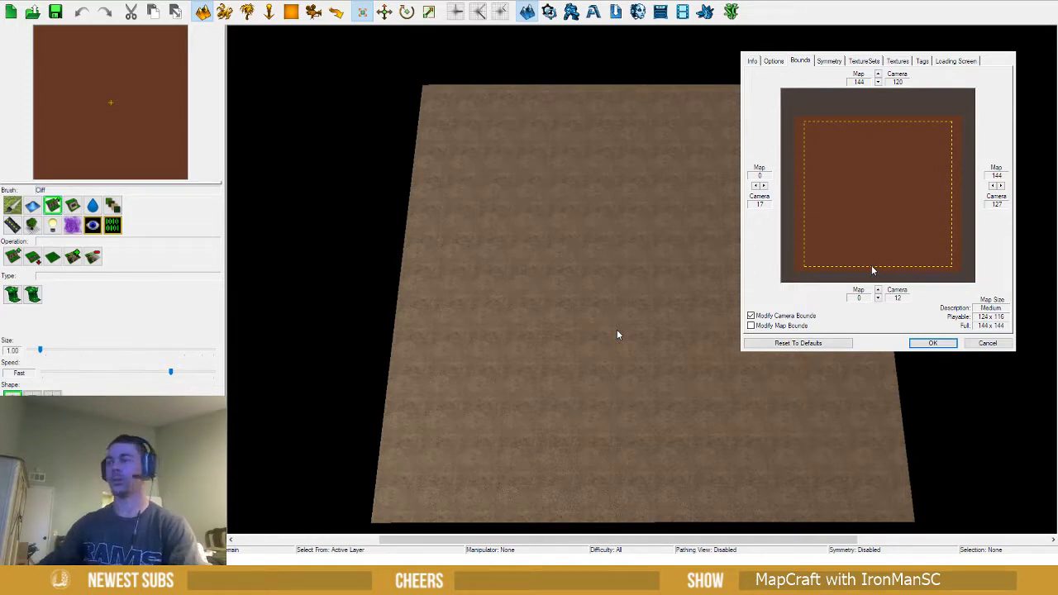
left_click(986, 344)
scroll(605, 325, "up", 3)
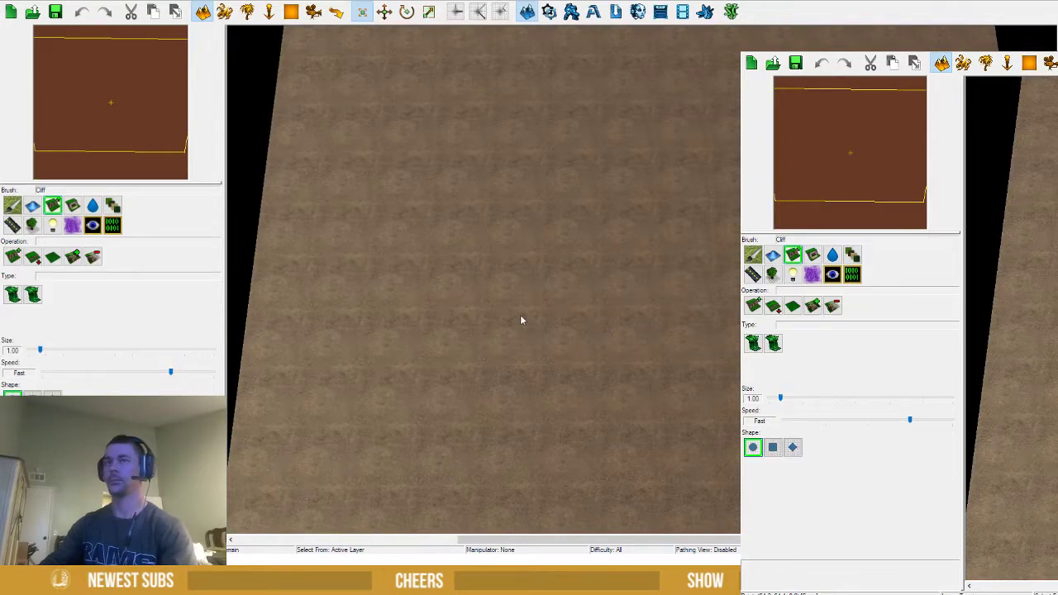
Search the units for "com" and place a neutral Command Center slightly west of the map's centre
key("u")
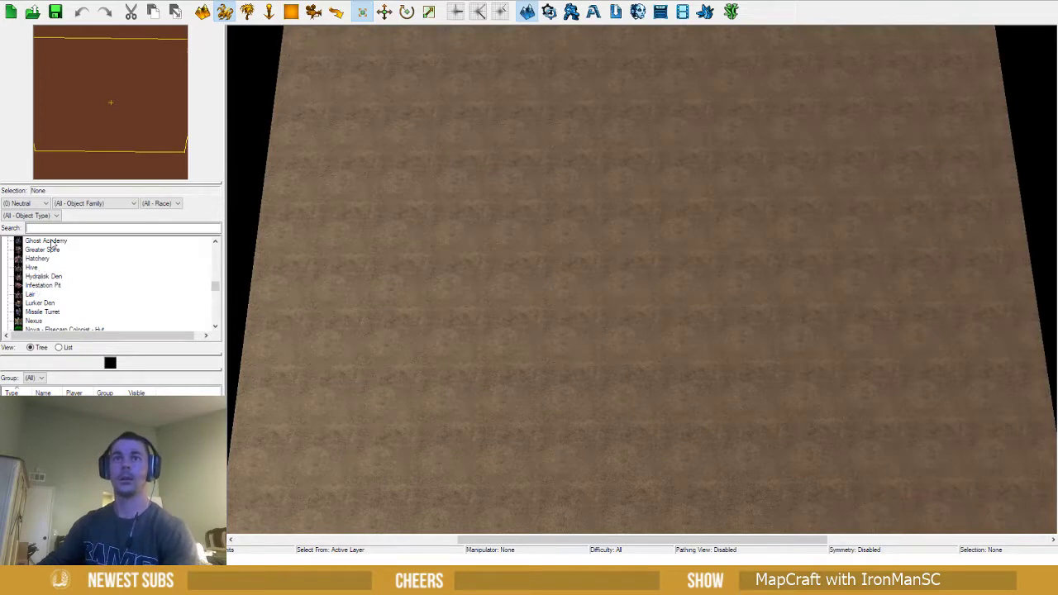
left_click(50, 227)
type("om")
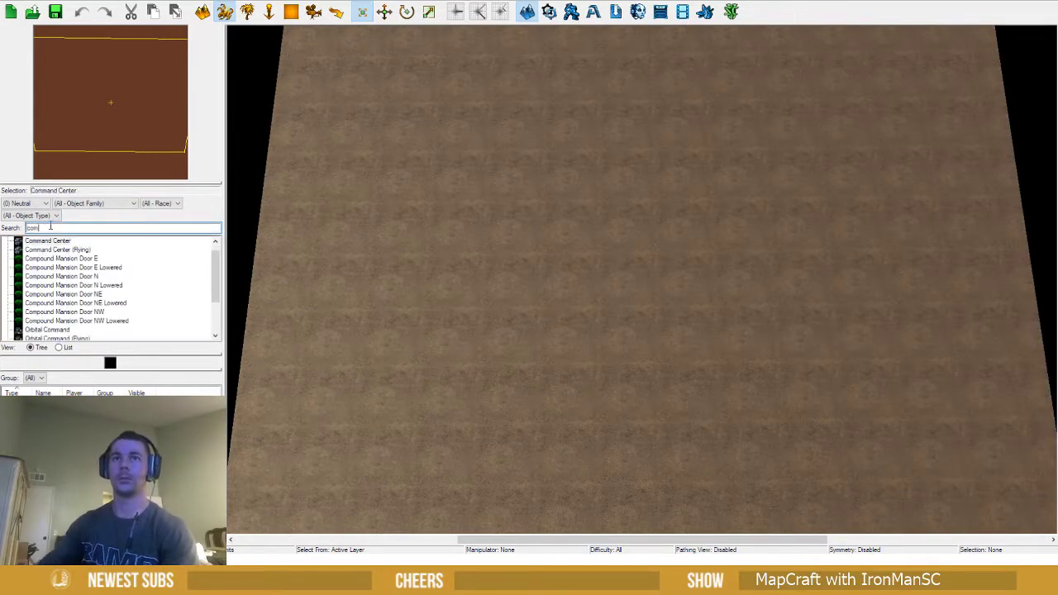
left_click(48, 241)
left_click(498, 312)
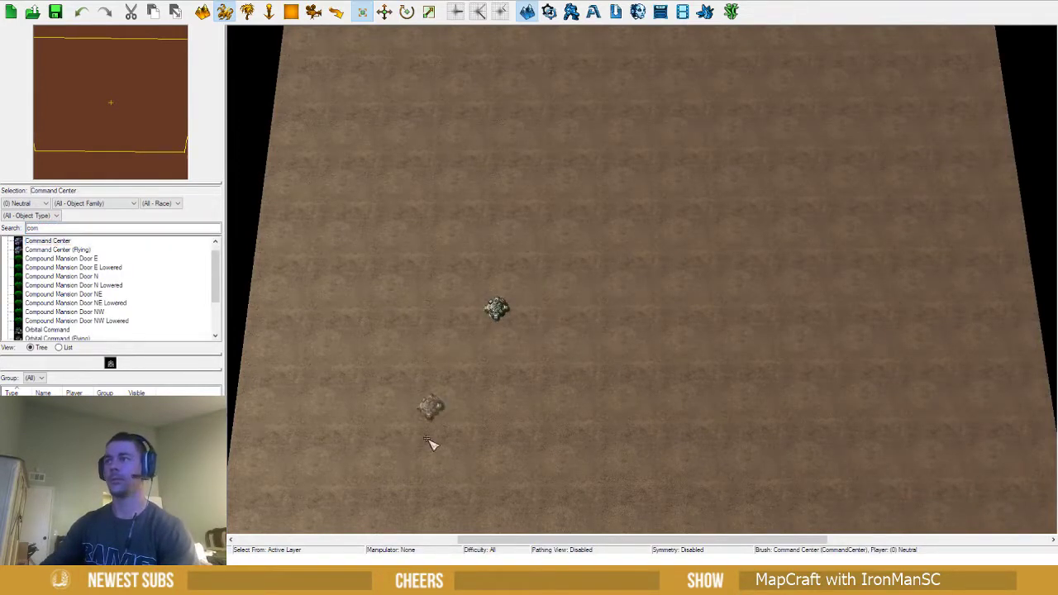
Move the placed Command Center southward and over toward the map's west edge
scroll(586, 339, "up", 2)
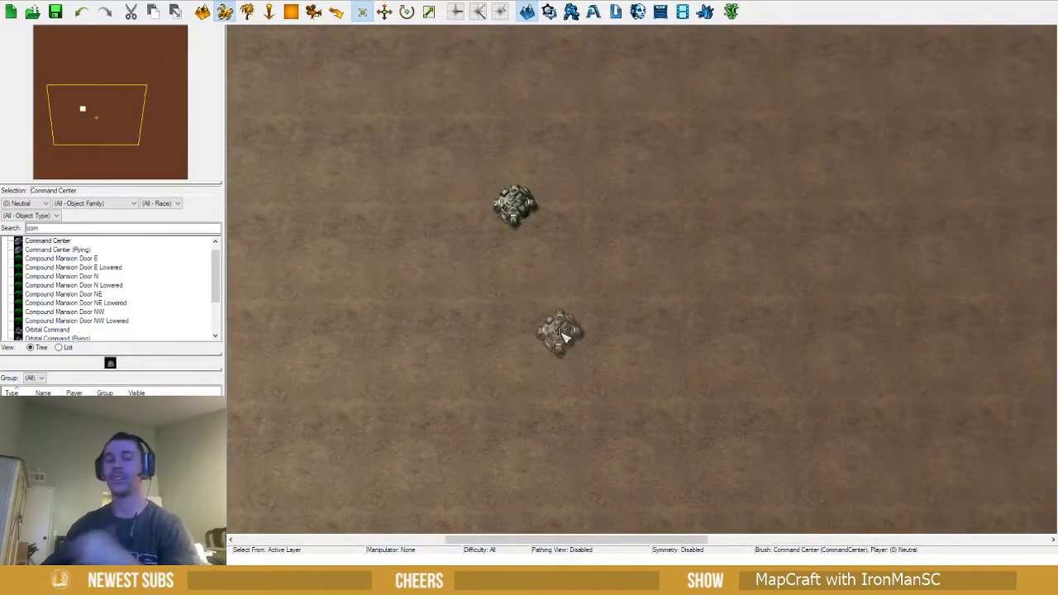
right_click_drag(559, 331, 588, 349)
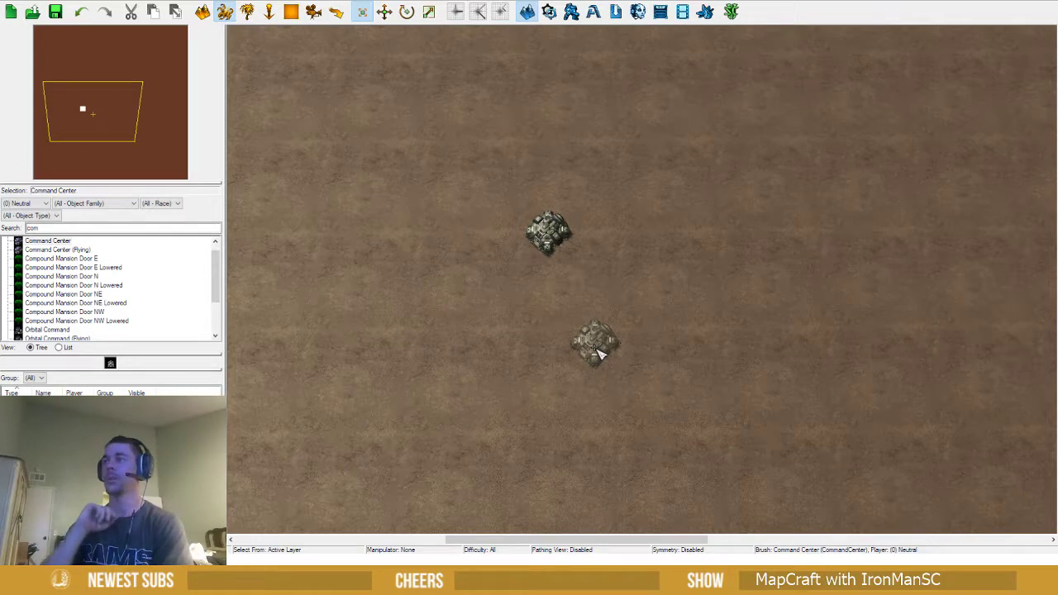
key("Escape")
right_click_drag(597, 350, 505, 211, "ctrl")
left_click_drag(506, 211, 608, 286)
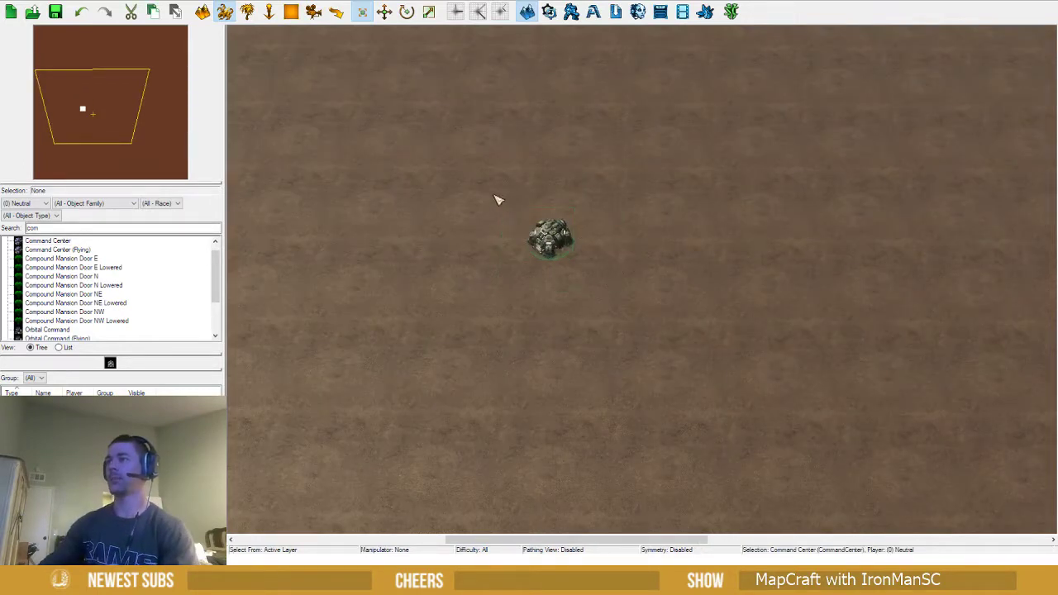
left_click_drag(552, 245, 601, 311)
right_click_drag(524, 313, 680, 306)
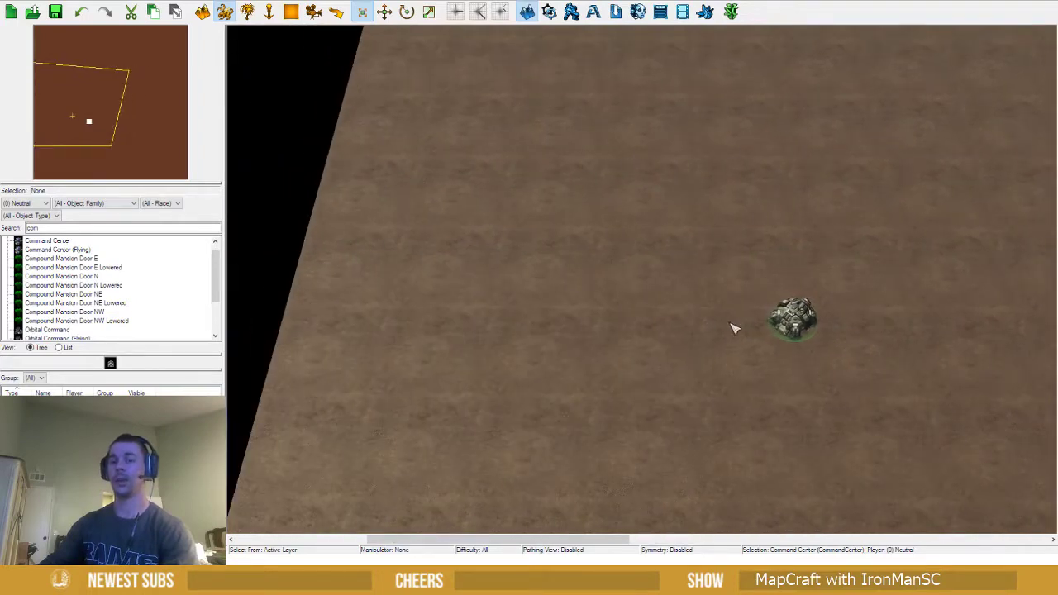
mouse_move(808, 319)
left_mouse_down()
mouse_move(750, 329)
mouse_move(654, 318)
mouse_move(435, 319)
left_mouse_up()
Place a row of four more Command Centers just south of the one near the west edge
right_click_drag(435, 319, 541, 261)
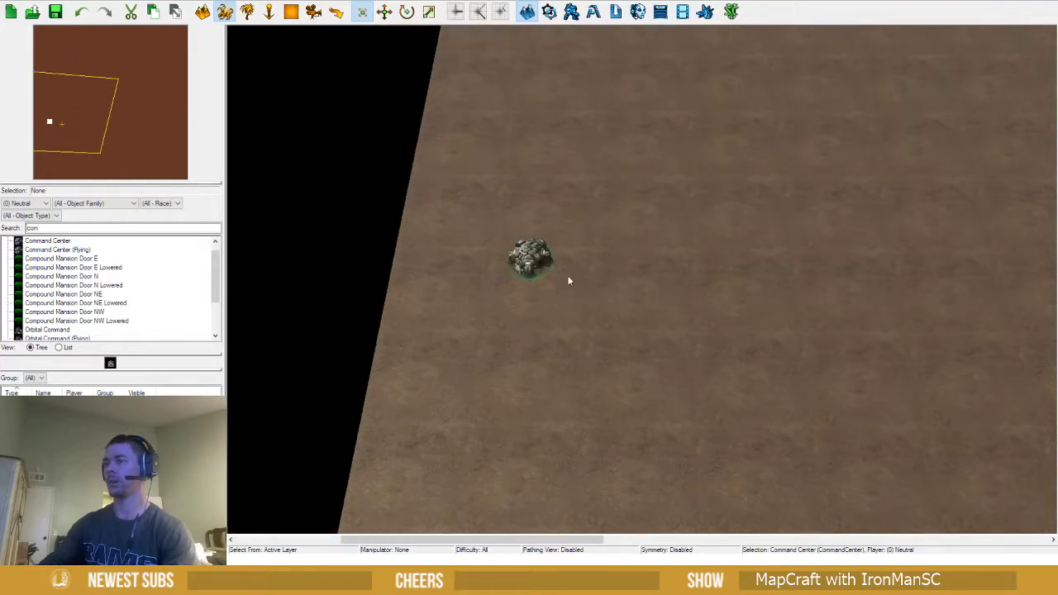
key("space")
left_click(504, 364)
left_click(644, 362)
left_click(712, 362)
left_click(858, 356)
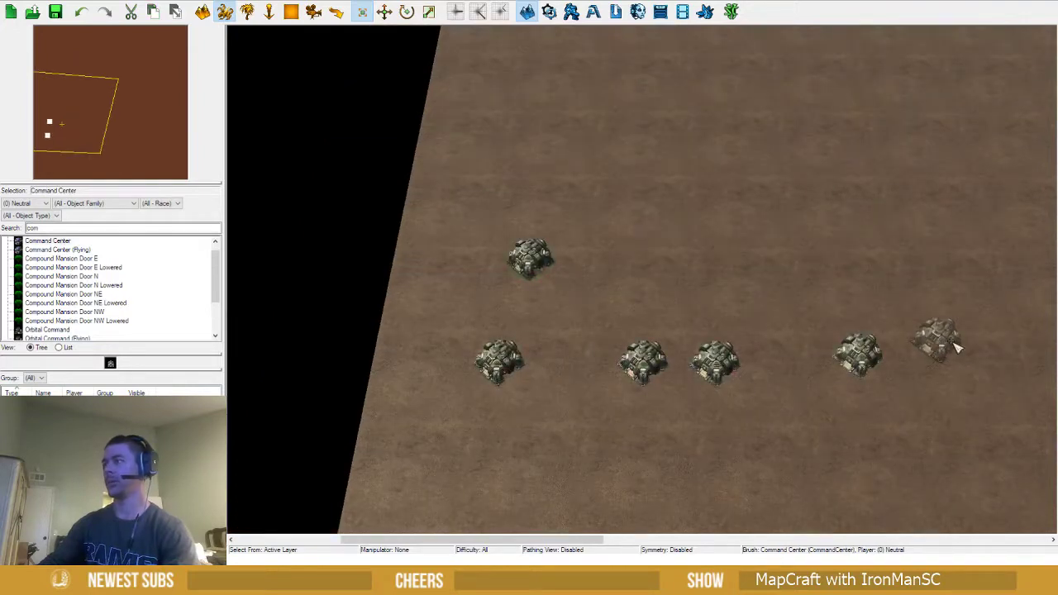
Place three Command Centers in the northwest part of the map
right_click_drag(758, 204, 741, 388)
left_click(772, 170)
left_click(636, 119)
left_click(491, 198)
Place a tight cluster of four Command Centers near the north edge, slightly east of centre
scroll(522, 300, "down", 3)
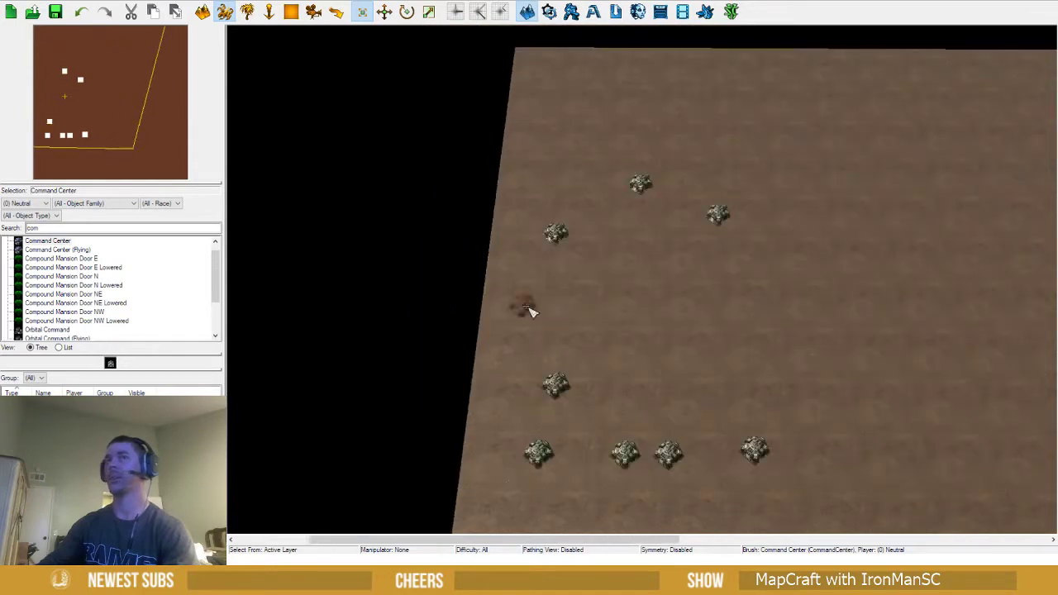
right_click_drag(589, 285, 562, 395)
right_click_drag(775, 194, 553, 241)
scroll(562, 312, "up", 2)
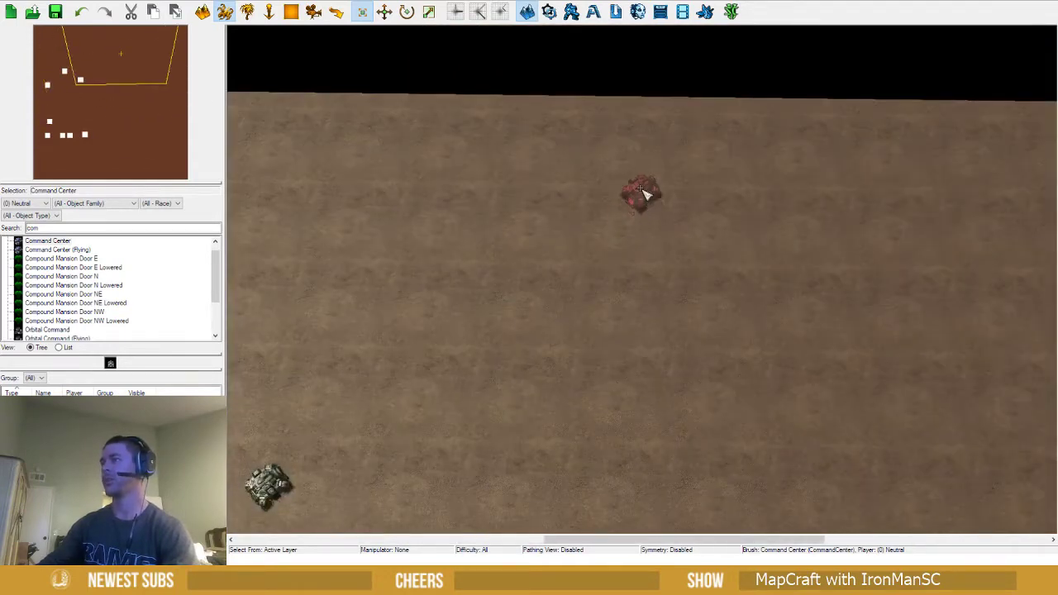
left_click(638, 351)
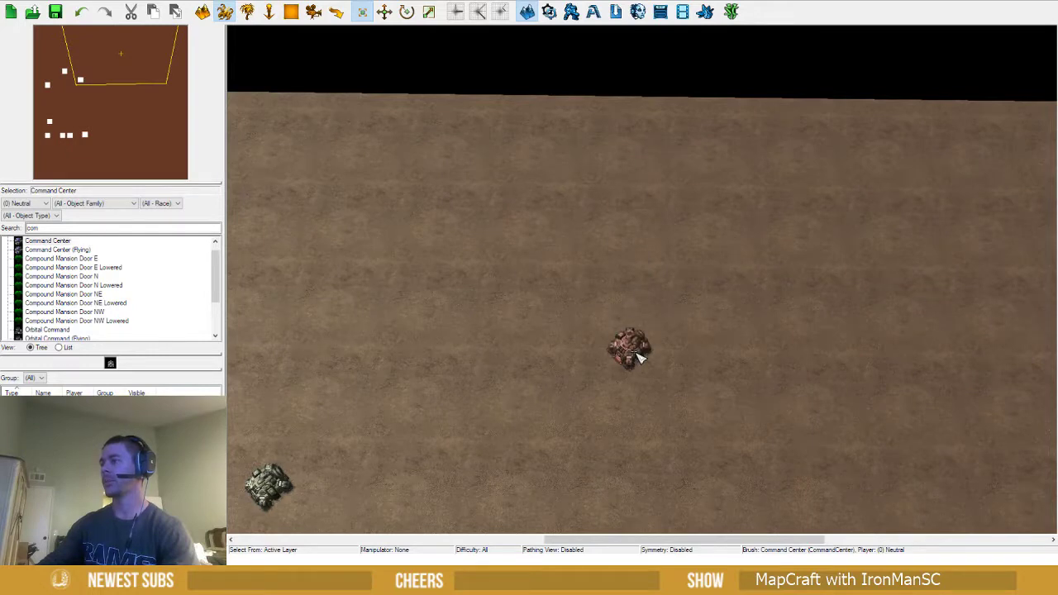
left_click(710, 334)
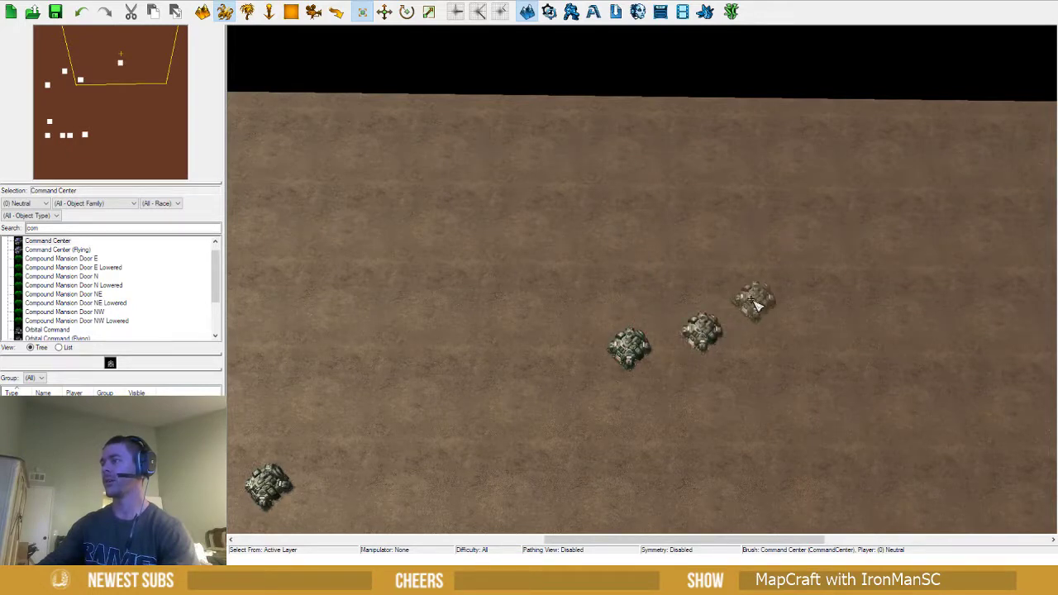
left_click(762, 304)
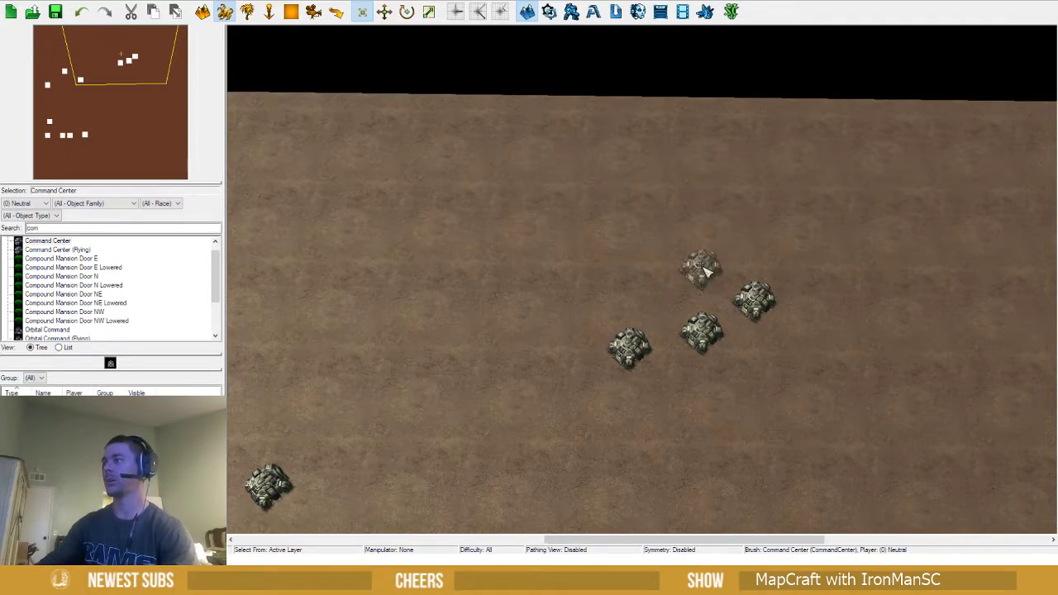
left_click(705, 252)
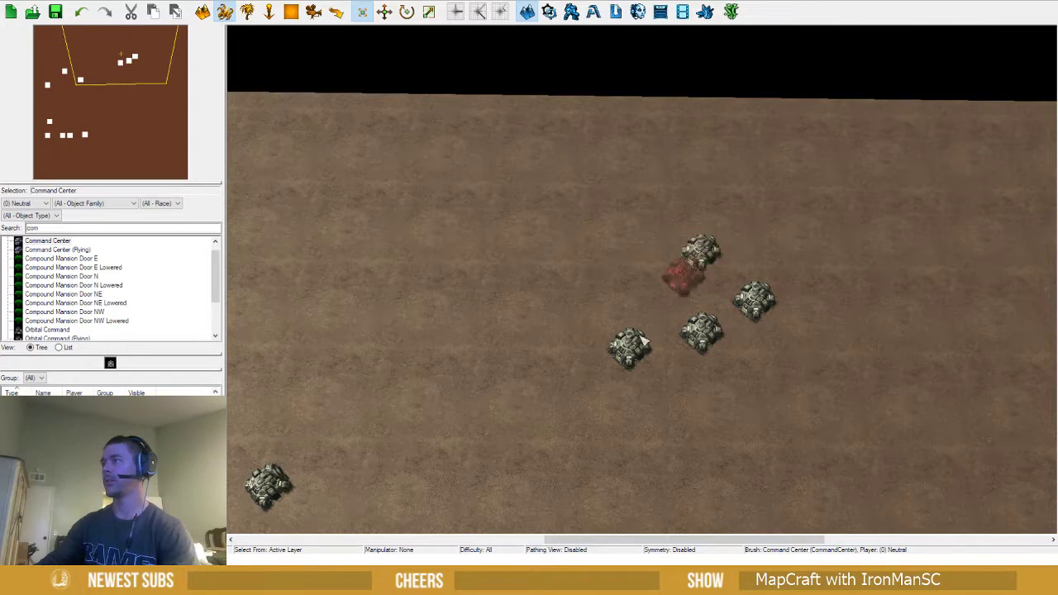
Place one Command Center each near the east edge, the southeastern bottom edge and the southwest corner
right_click_drag(624, 405, 448, 285)
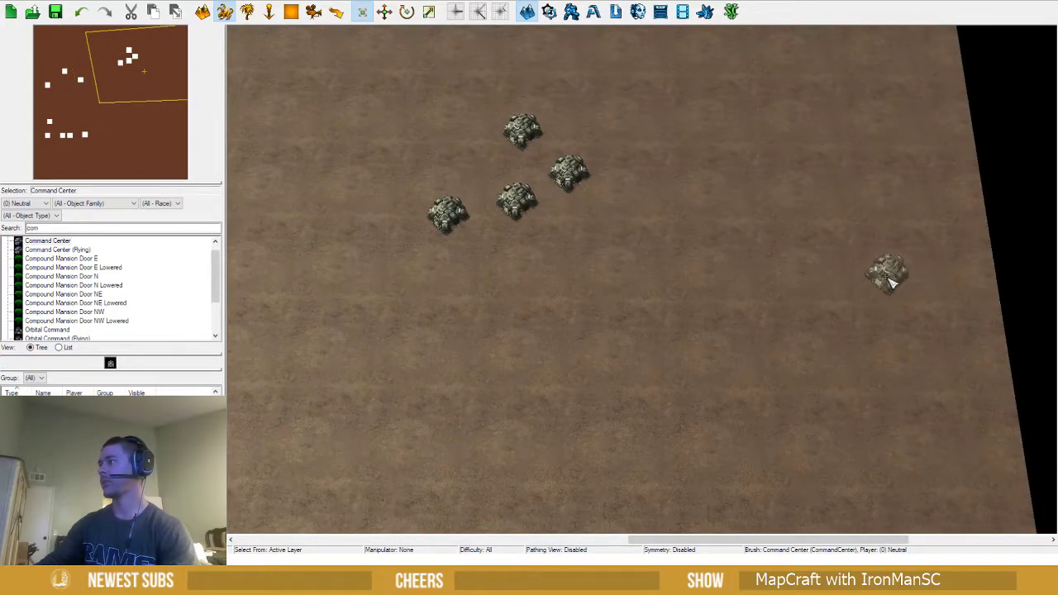
left_click(890, 280)
right_click_drag(805, 343, 746, 40)
right_click_drag(605, 273, 702, 148)
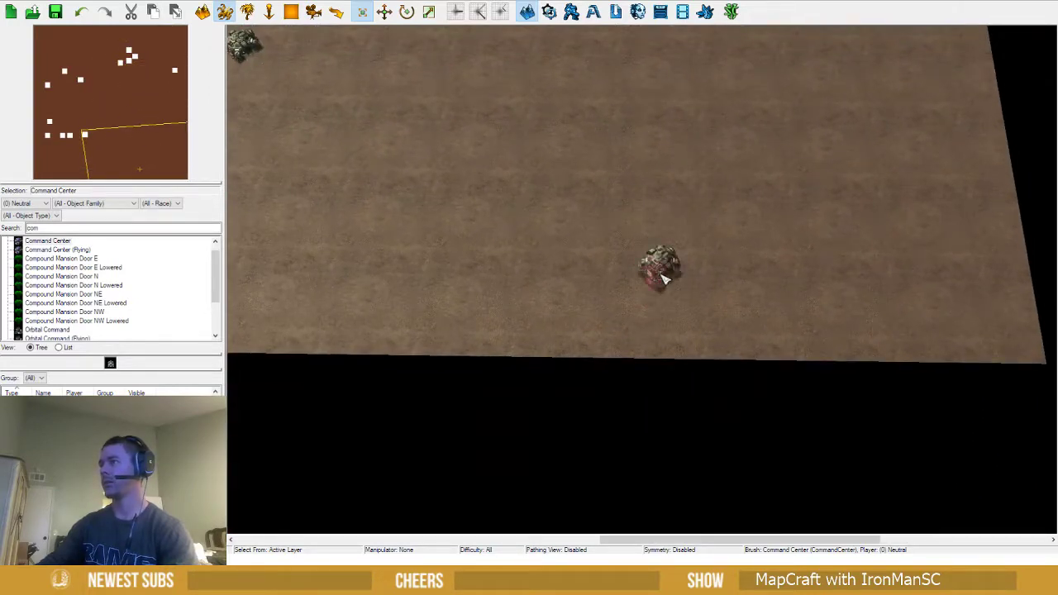
left_click(657, 269)
right_click_drag(573, 284, 964, 359)
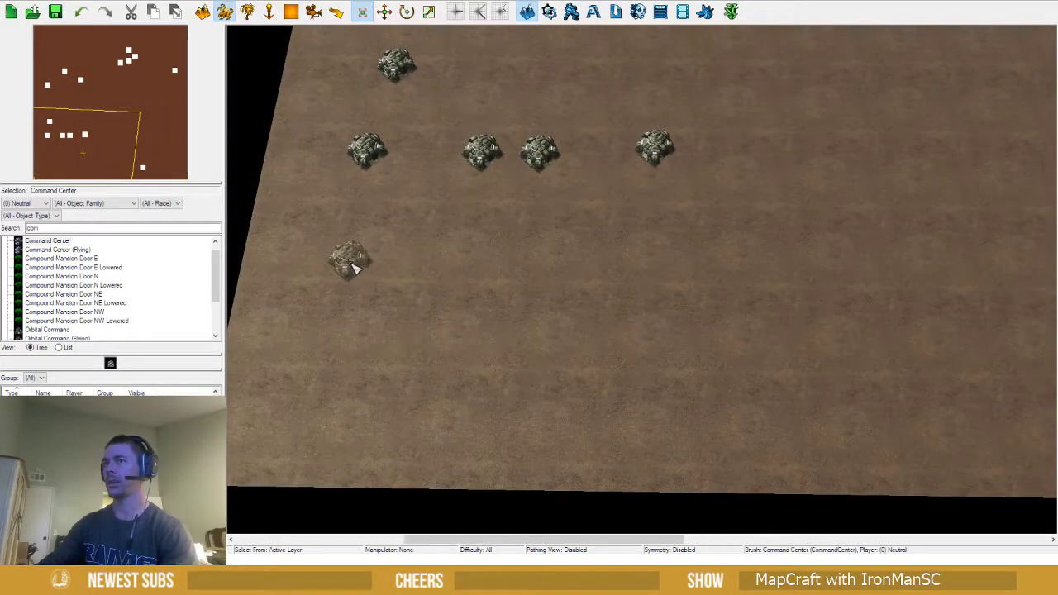
left_click(348, 260)
Delete the five Command Centers near the west edge's row and the three in the northwest
right_click_drag(571, 272, 630, 352)
scroll(645, 352, "down", 3)
right_click_drag(738, 368, 537, 413)
key("Escape")
left_click_drag(640, 234, 358, 347)
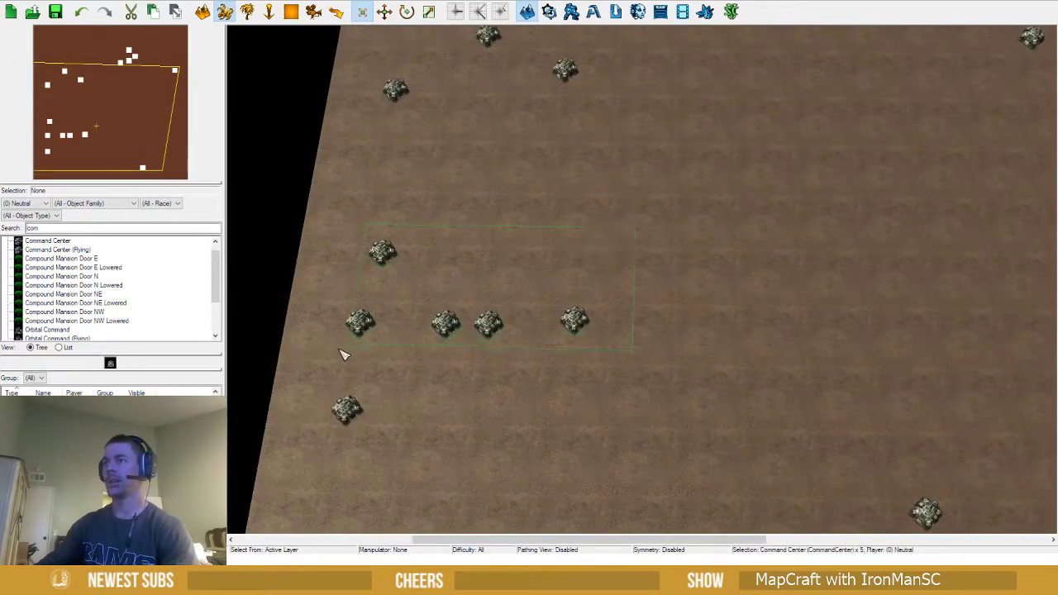
key("Delete")
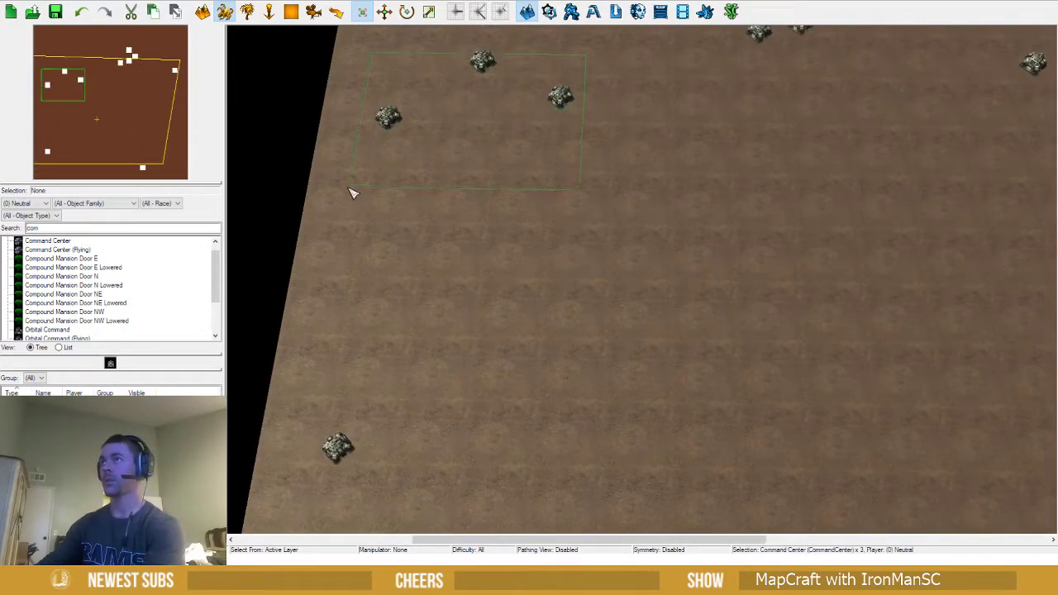
key("Delete")
Delete the three southern Command Centers of the northern cluster, keeping the northernmost one
scroll(564, 236, "down", 5)
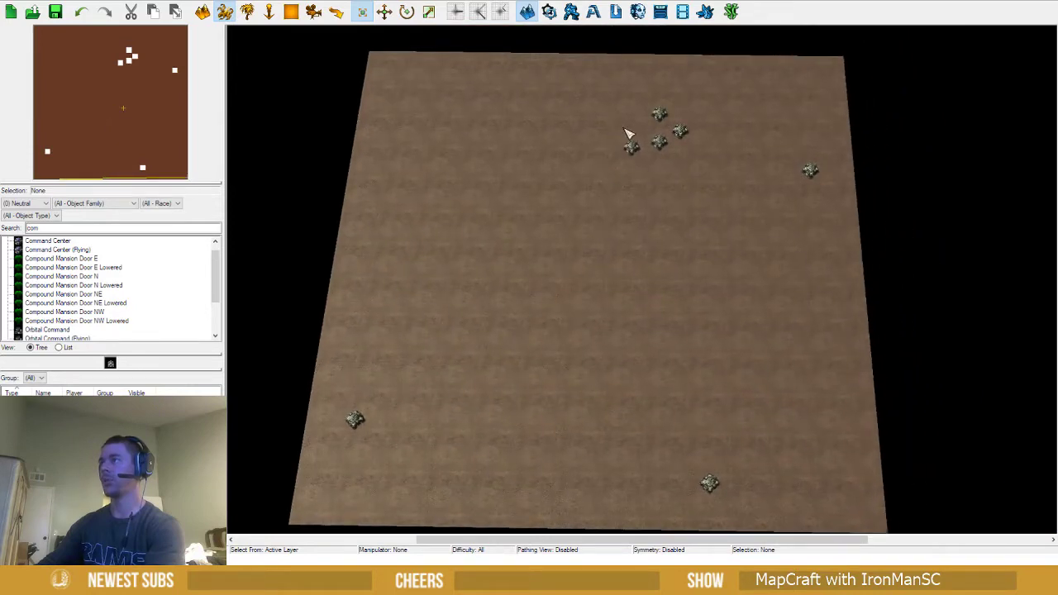
left_click_drag(619, 132, 705, 177)
key("Delete")
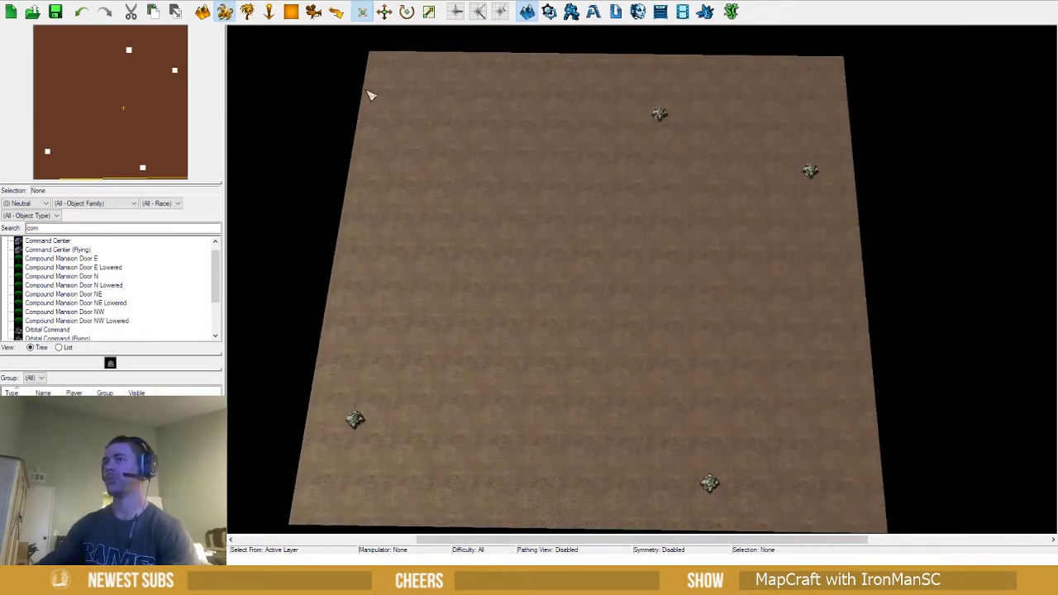
Delete the four remaining Command Centers to empty the map
left_click_drag(396, 71, 464, 85)
left_click_drag(566, 64, 831, 99)
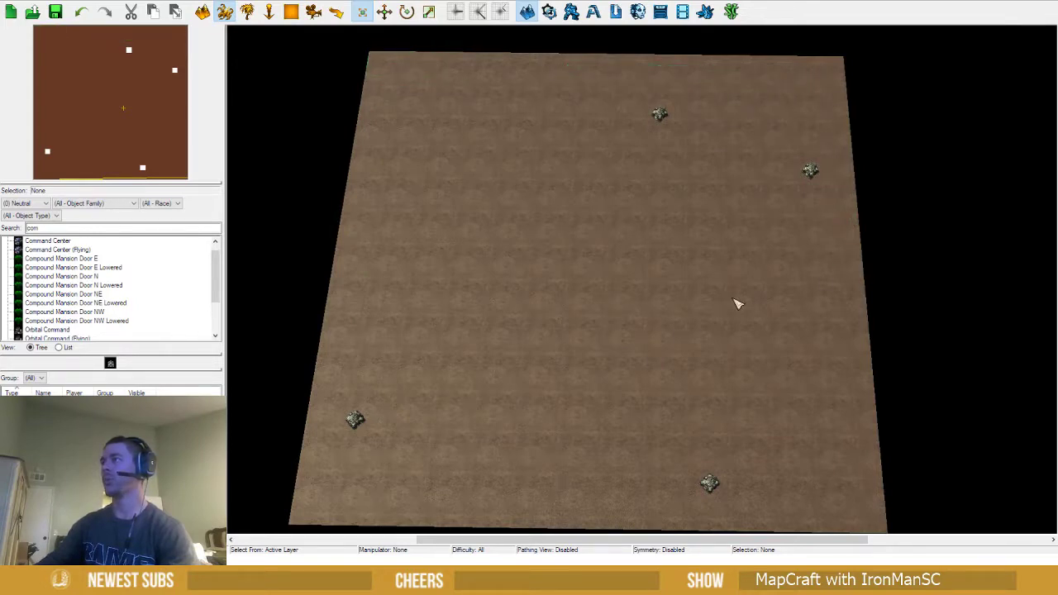
left_click_drag(376, 118, 884, 508)
key("Delete")
left_click(657, 111)
key("Delete")
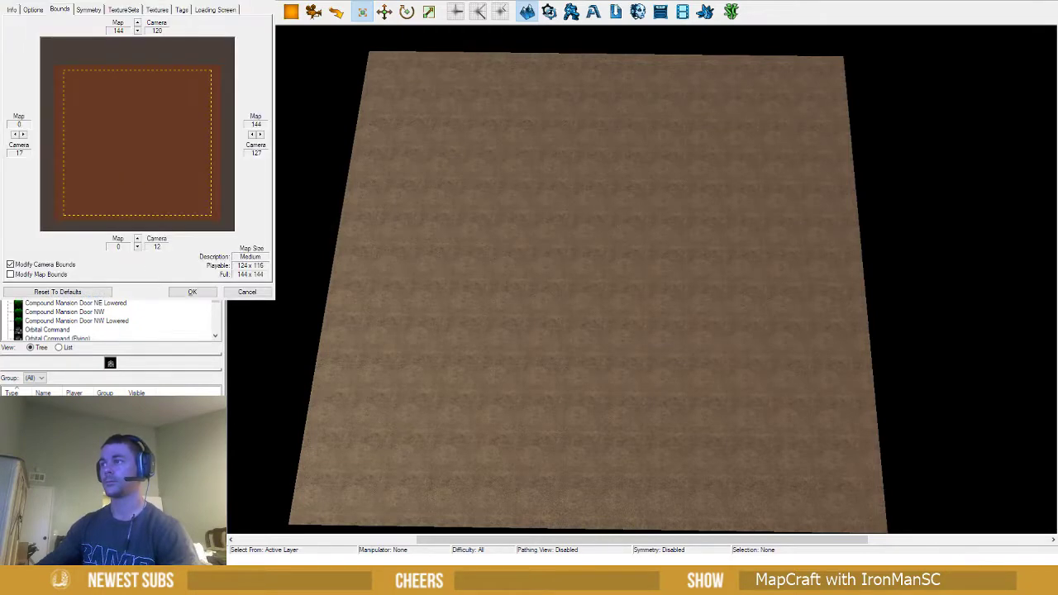
Extend the map's camera bounds to 140 at the top edge and 137 at the right edge
left_click_drag(137, 2, 795, 80)
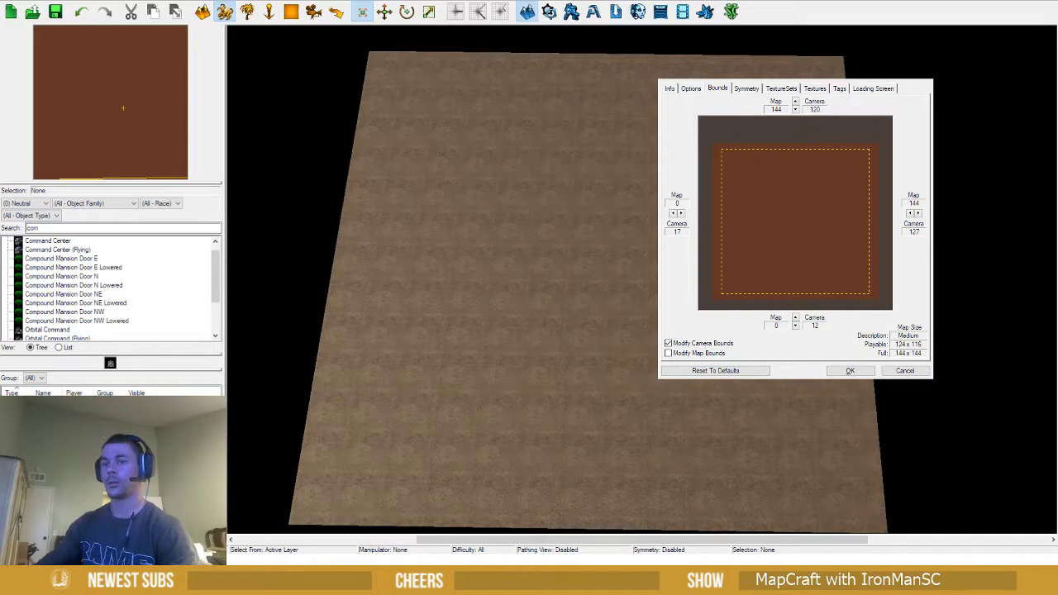
left_click(850, 370)
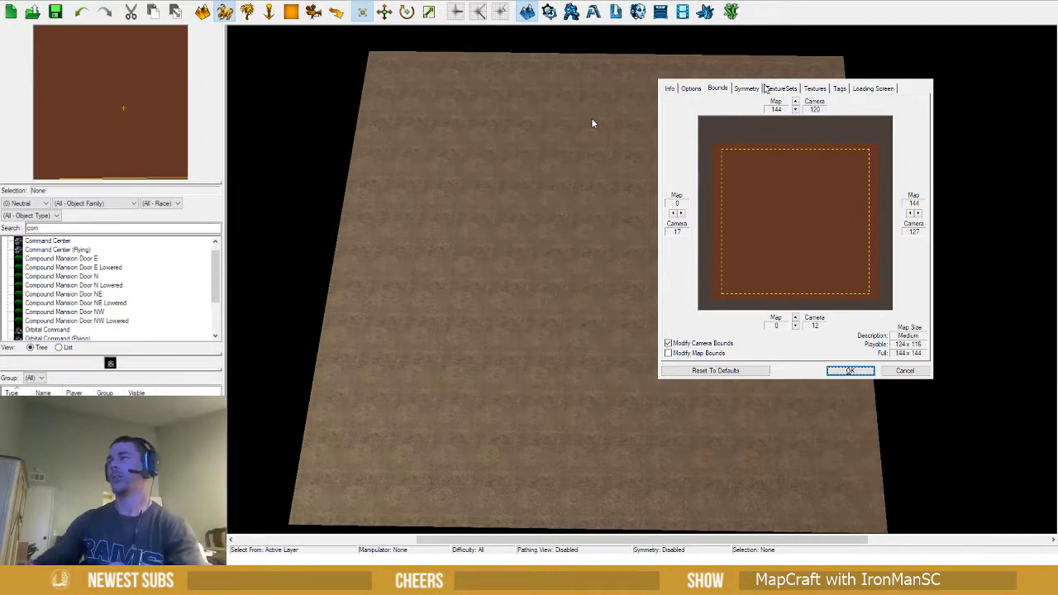
left_click(795, 102)
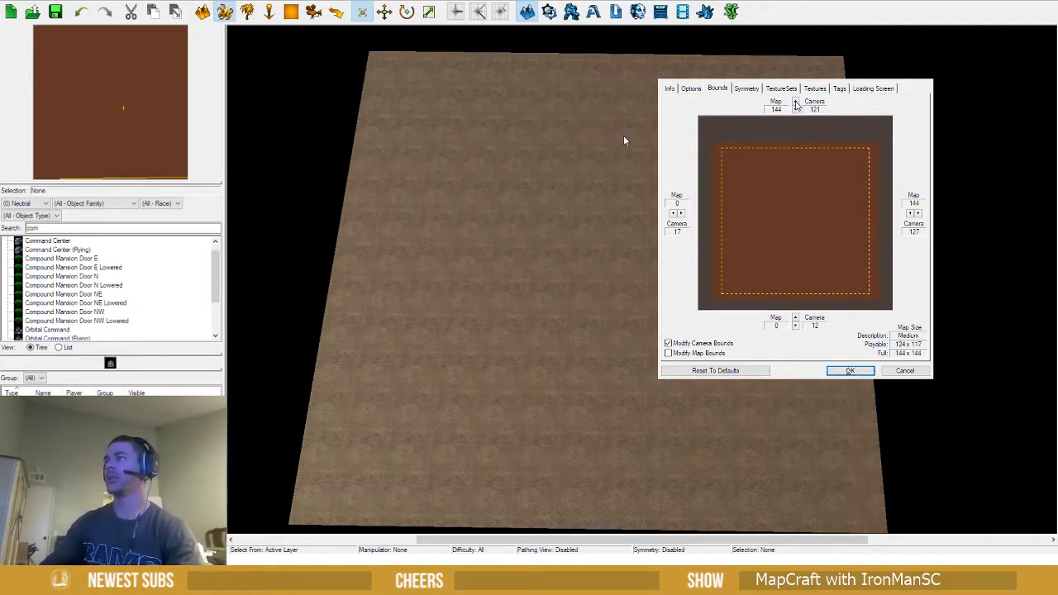
left_click(795, 102)
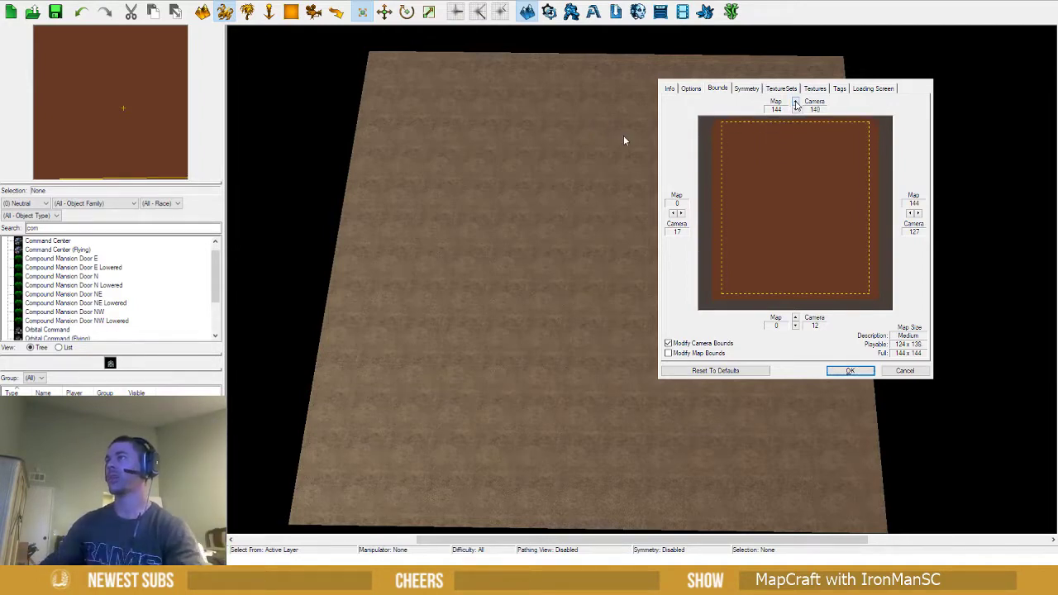
left_click(917, 214)
left_click(918, 214)
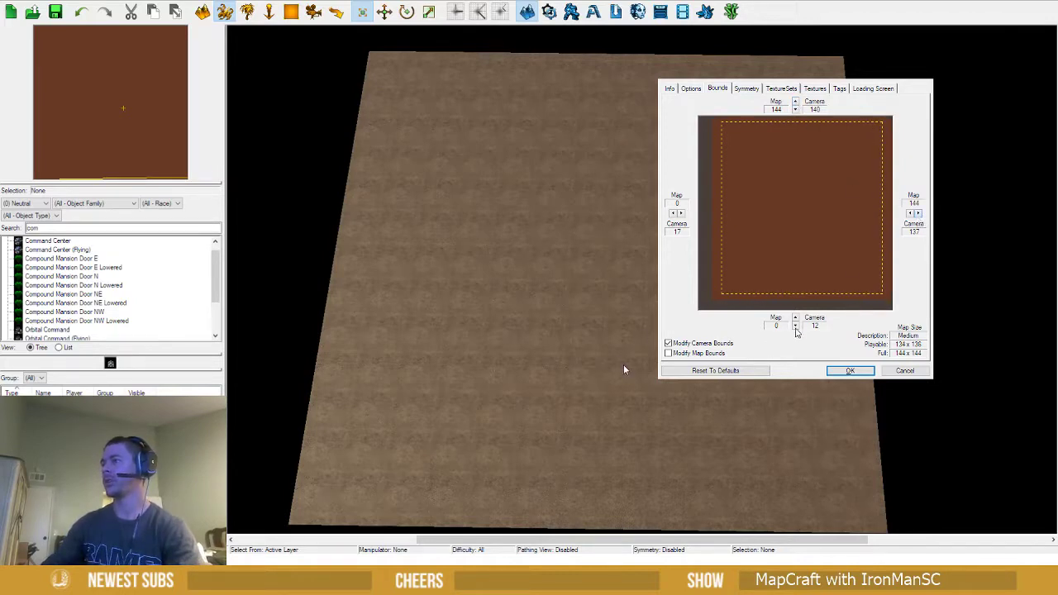
Extend the camera bounds to 4 at the bottom edge and 7 at the left edge, and accept the bounds
left_click(795, 327)
left_click(795, 327)
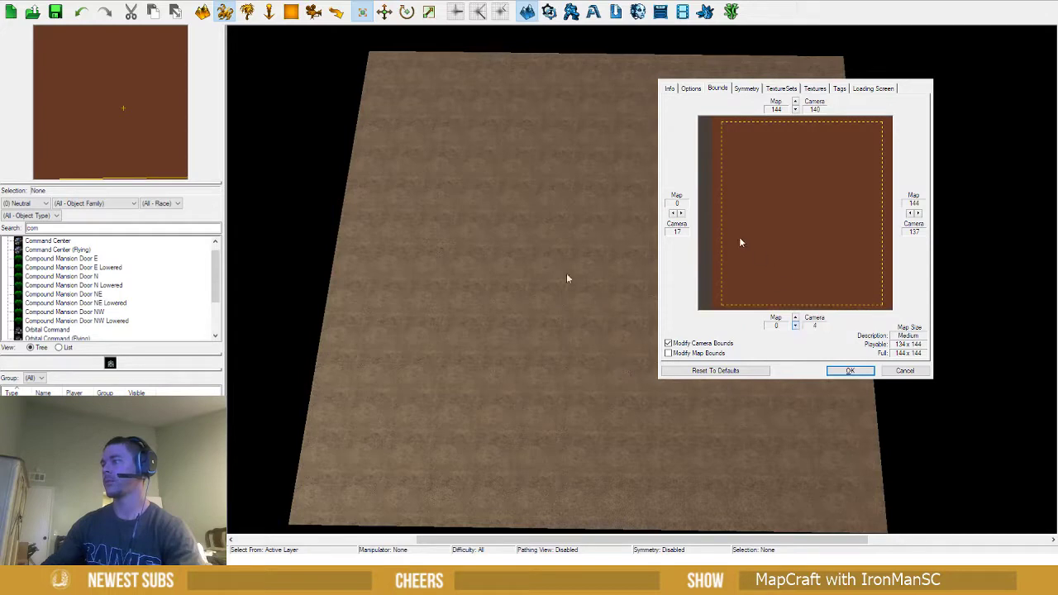
left_click(672, 213)
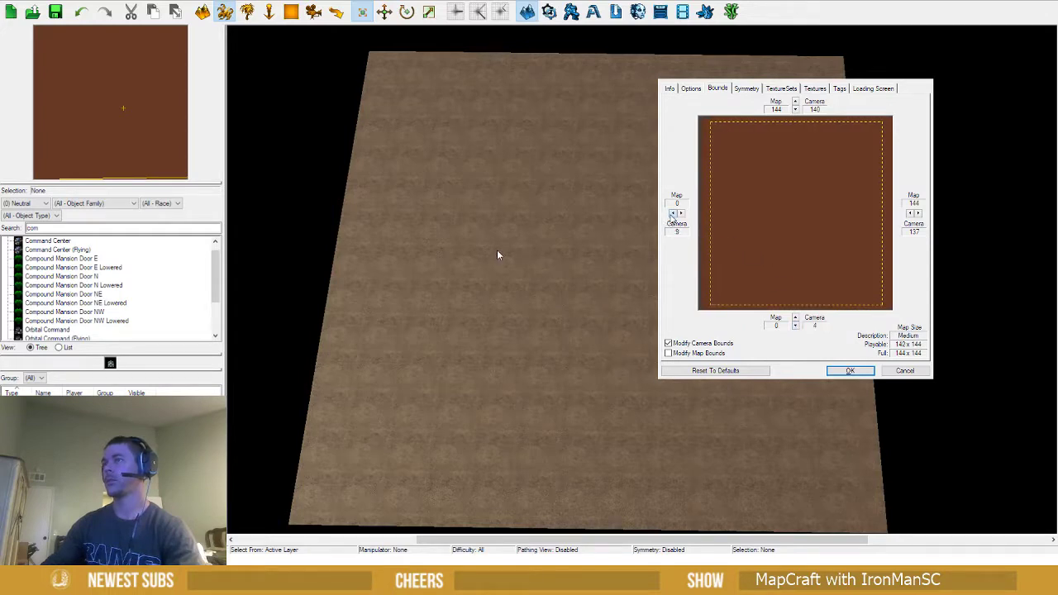
left_click(672, 213)
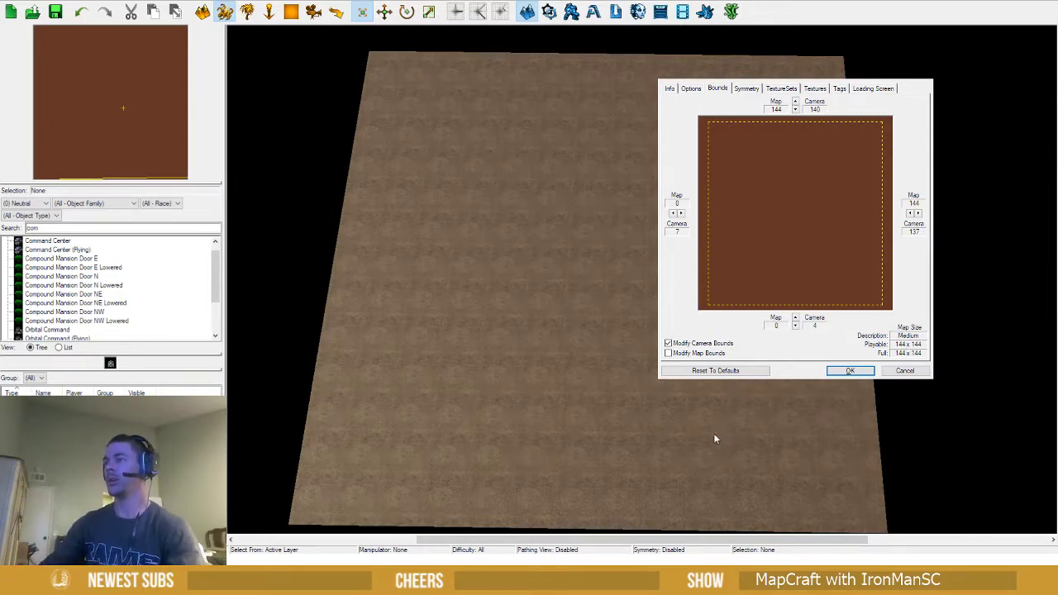
key("Return")
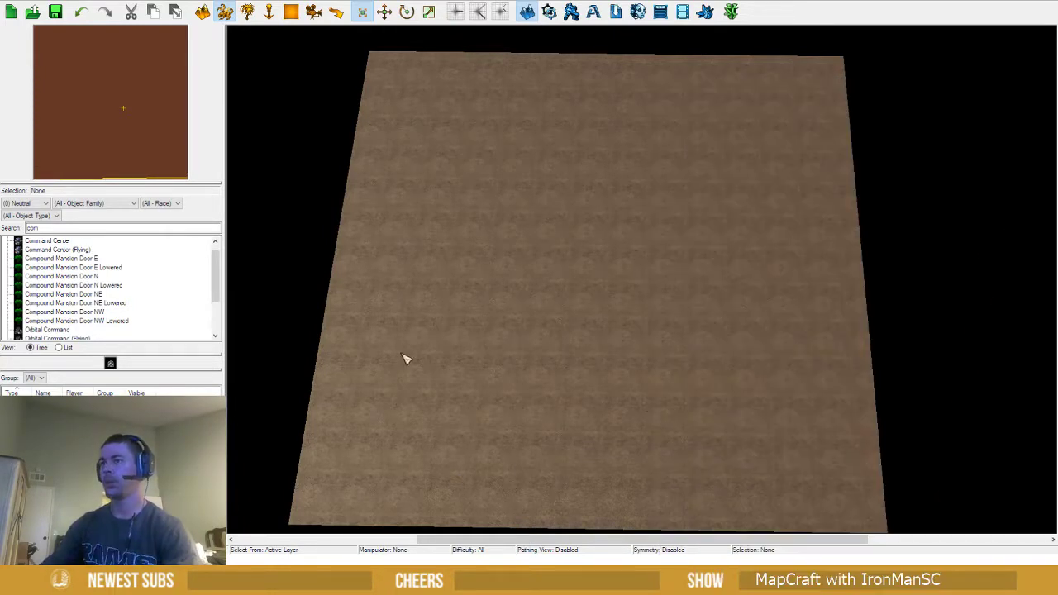
Place one neutral Command Center near each of the map's west, north, east and south edges
left_click(50, 241)
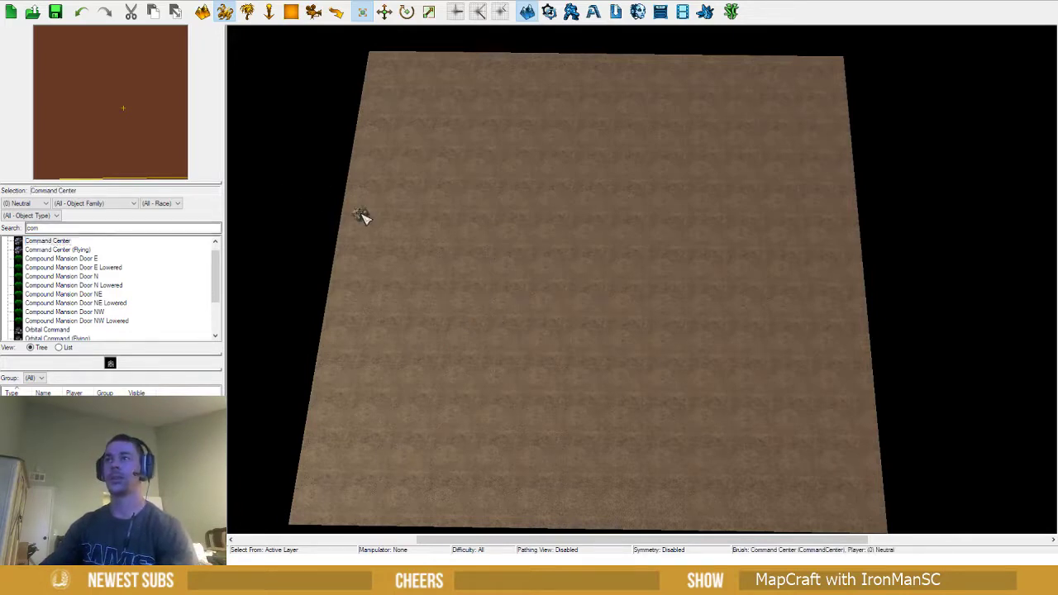
left_click(362, 215)
left_click(537, 65)
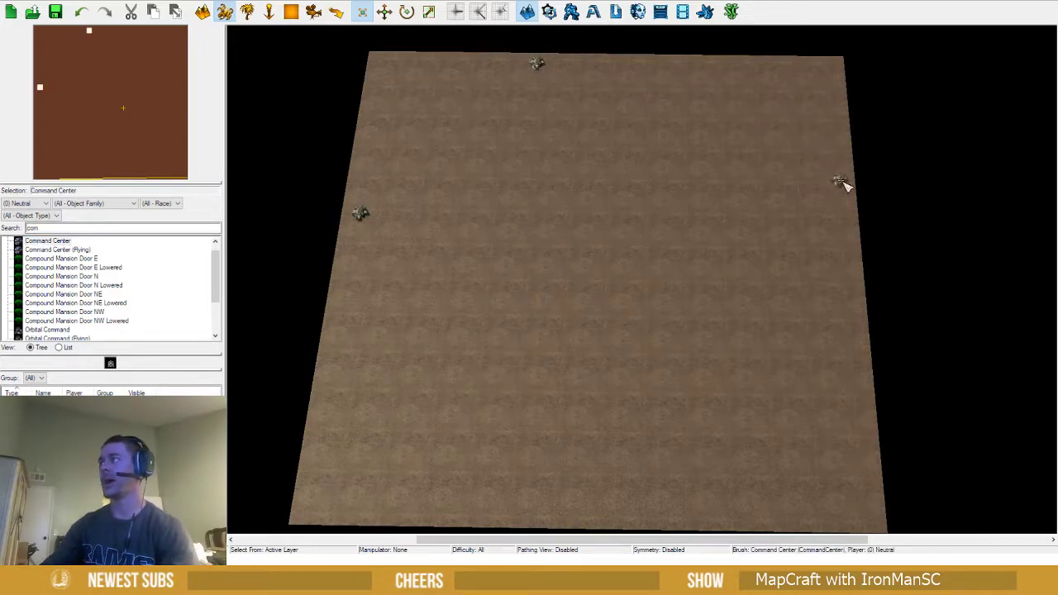
left_click(840, 182)
left_click(641, 501)
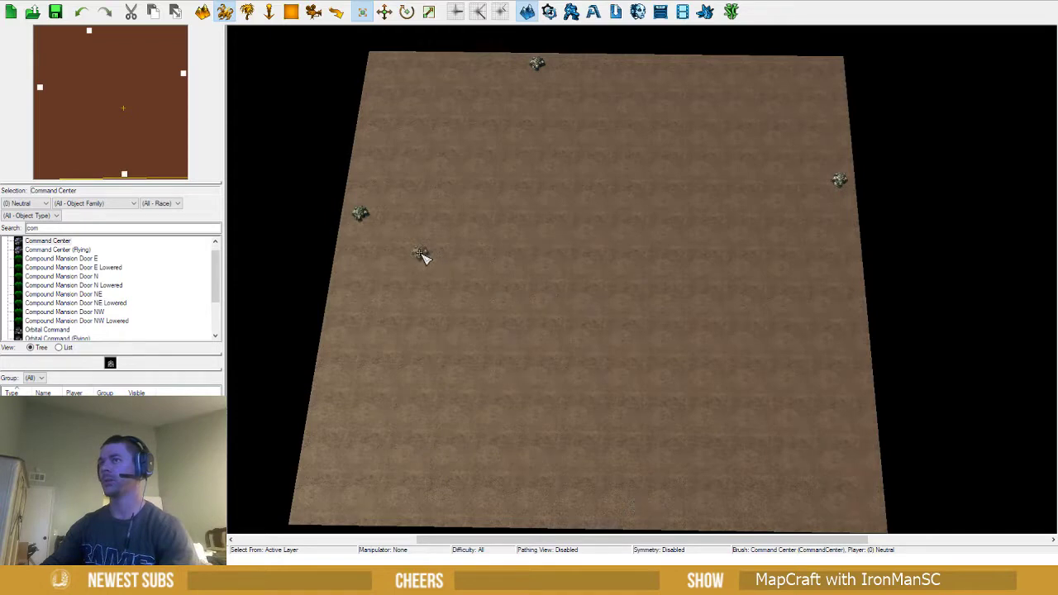
Undo the four Command Center placements and clear the unit brush
key("ctrl+z")
key("ctrl+z")
key("ctrl+z")
key("ctrl+z")
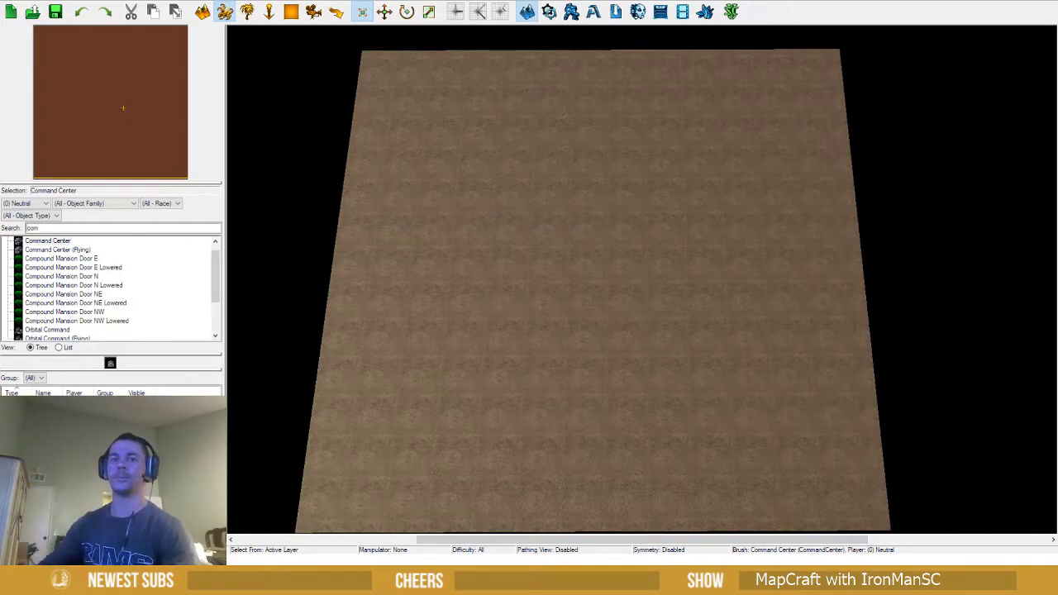
mouse_move(491, 314)
middle_mouse_down()
mouse_move(487, 300)
mouse_move(502, 296)
middle_mouse_up()
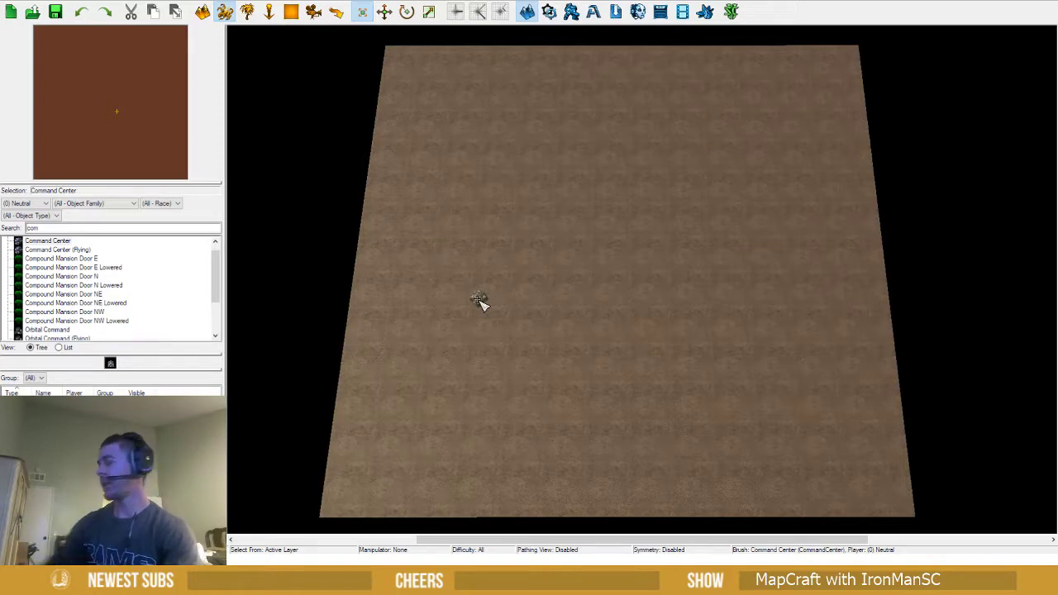
key("Escape")
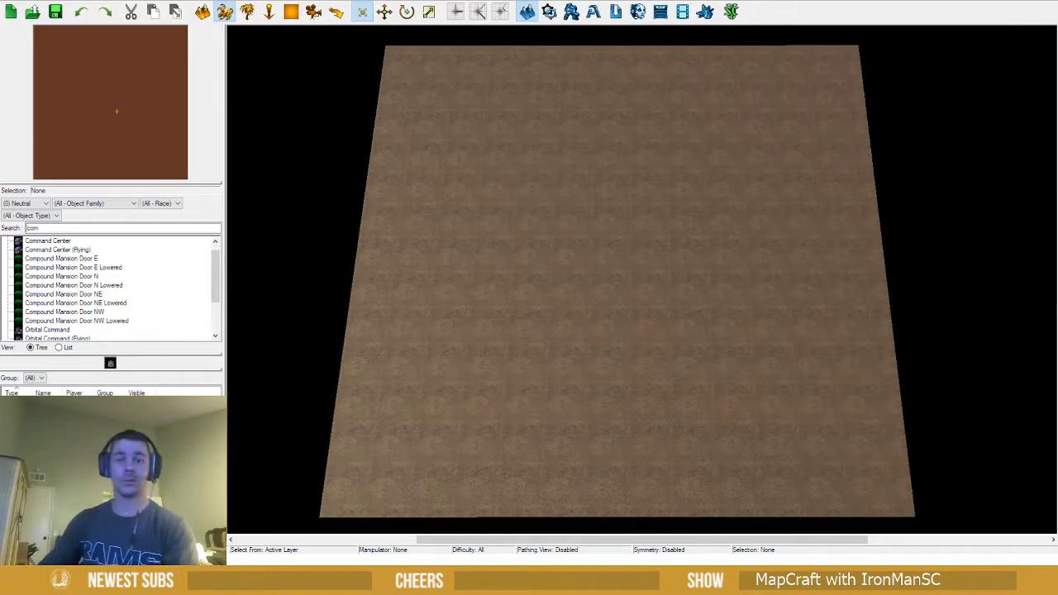
Examine the map's northwest corner with the pathing view and the different terrain grid displays
right_click_drag(474, 128, 567, 299, "ctrl")
key("v")
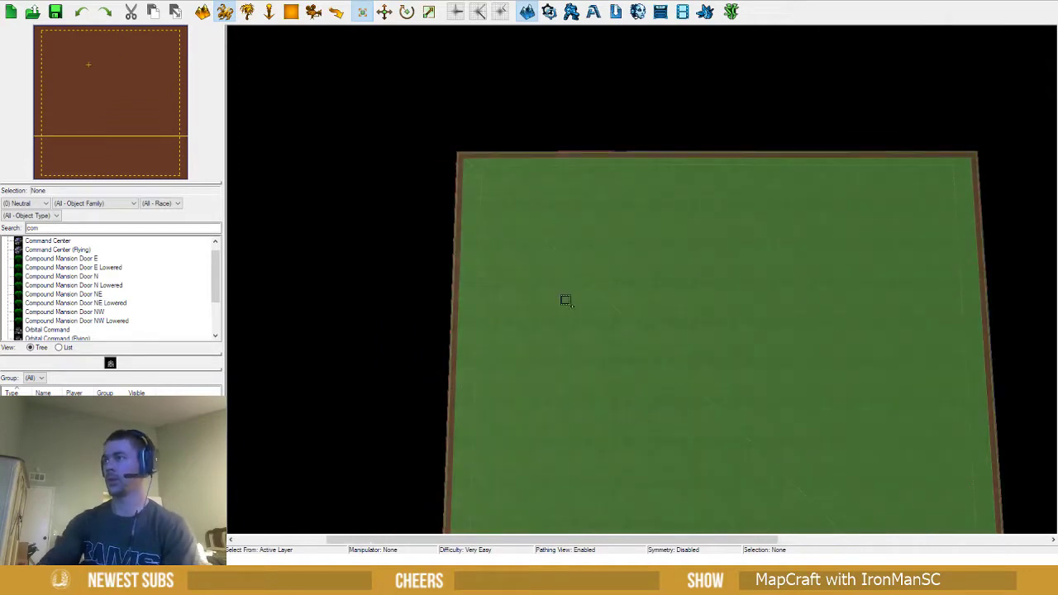
key("v")
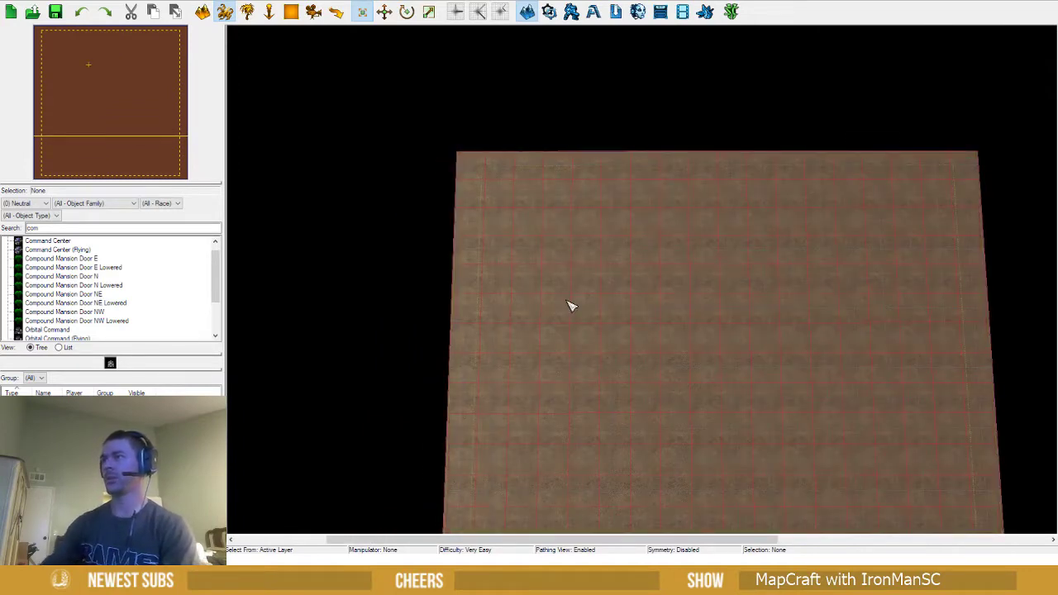
right_click_drag(581, 305, 592, 280)
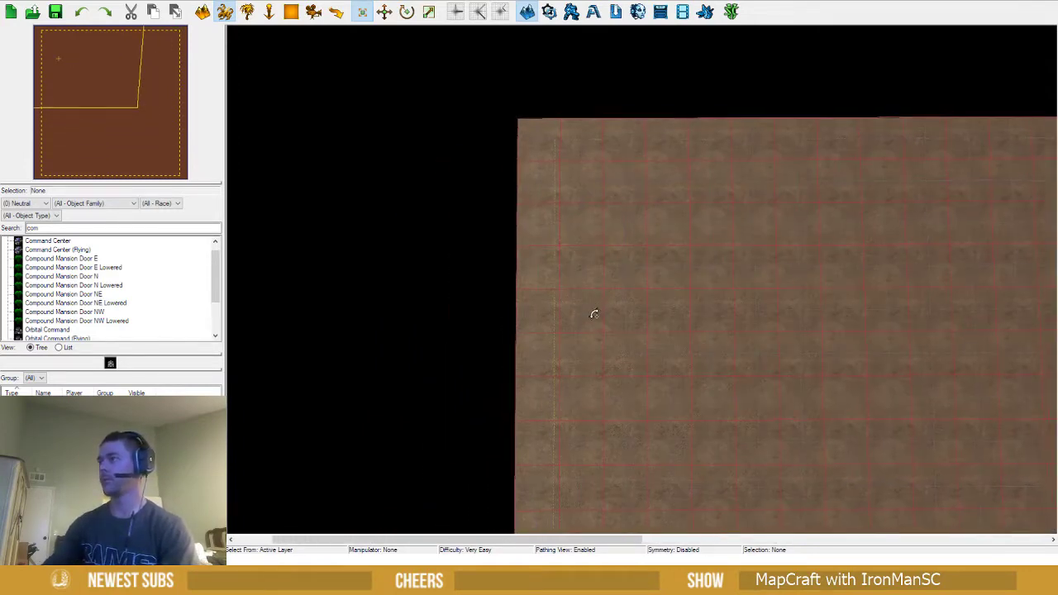
scroll(602, 325, "up", 3)
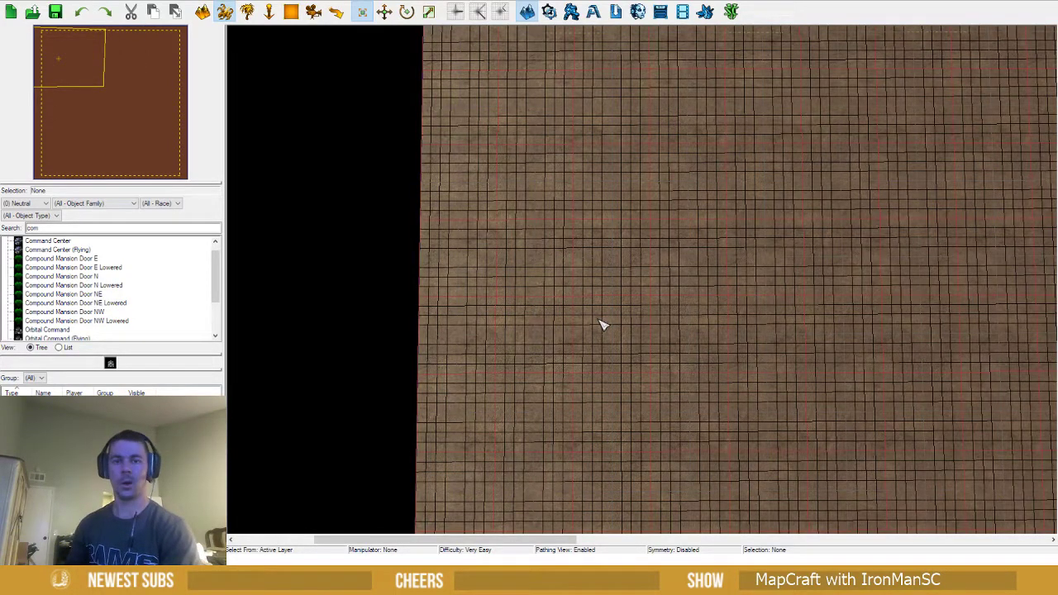
key("g")
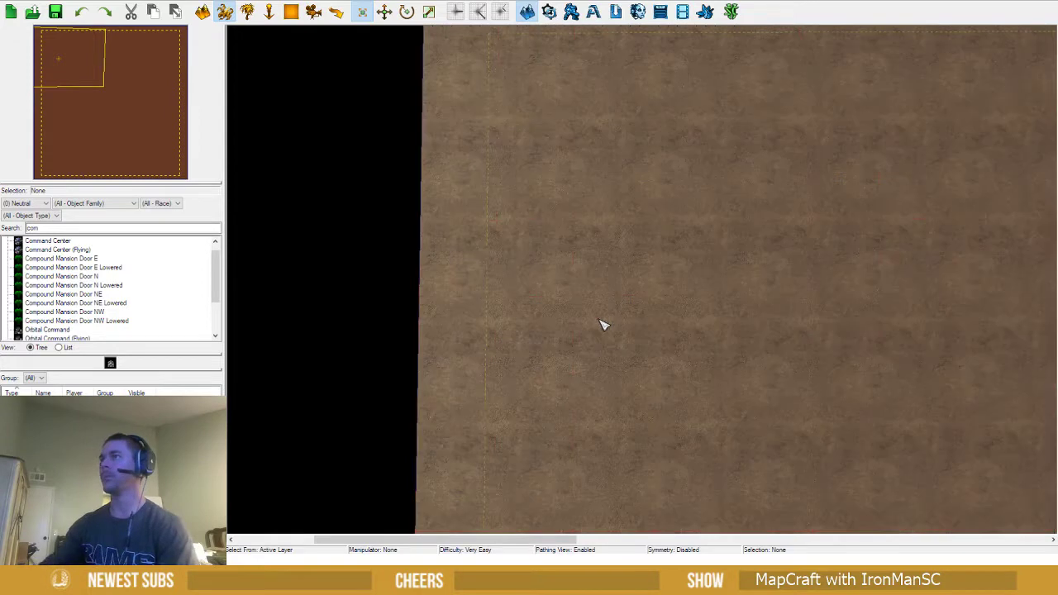
key("g")
right_click_drag(534, 220, 536, 274)
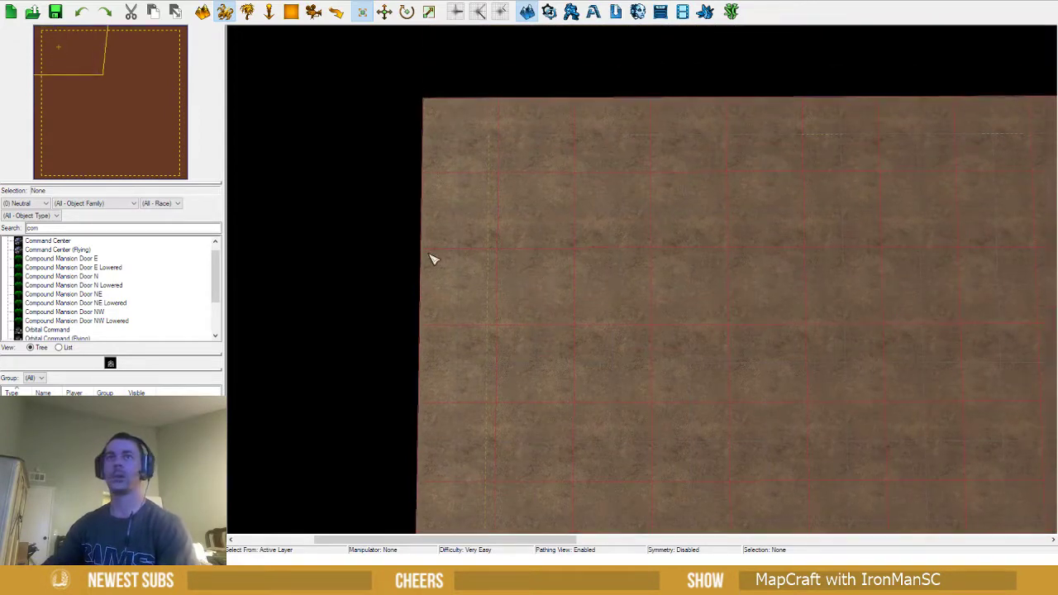
Raise a rounded plateau near the map's northwest corner with the Raise Cliff brush, Zerus Organic Cliffs 0, size 4.50
key("t")
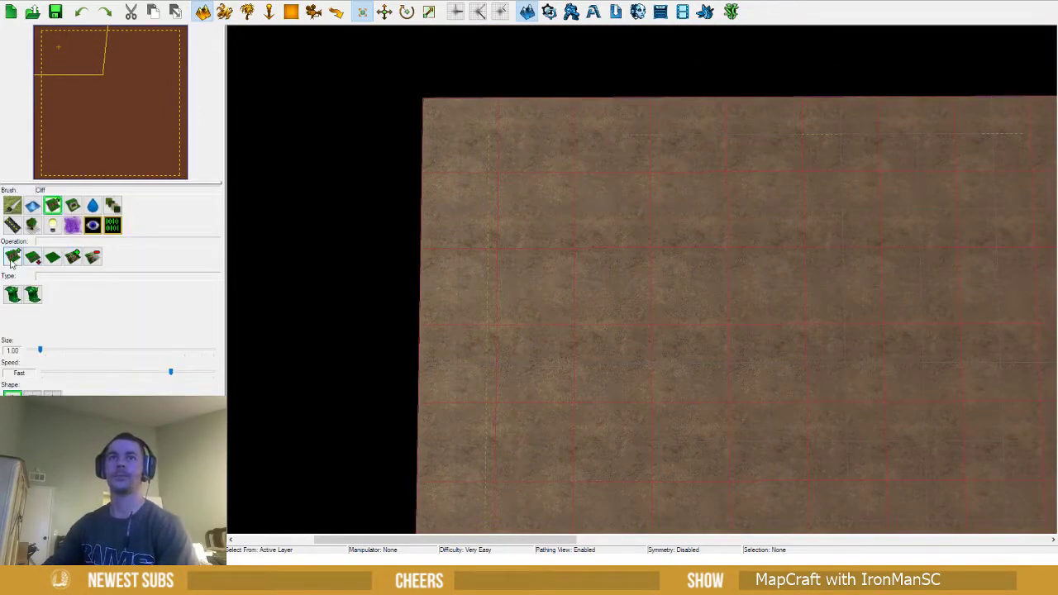
left_click(12, 257)
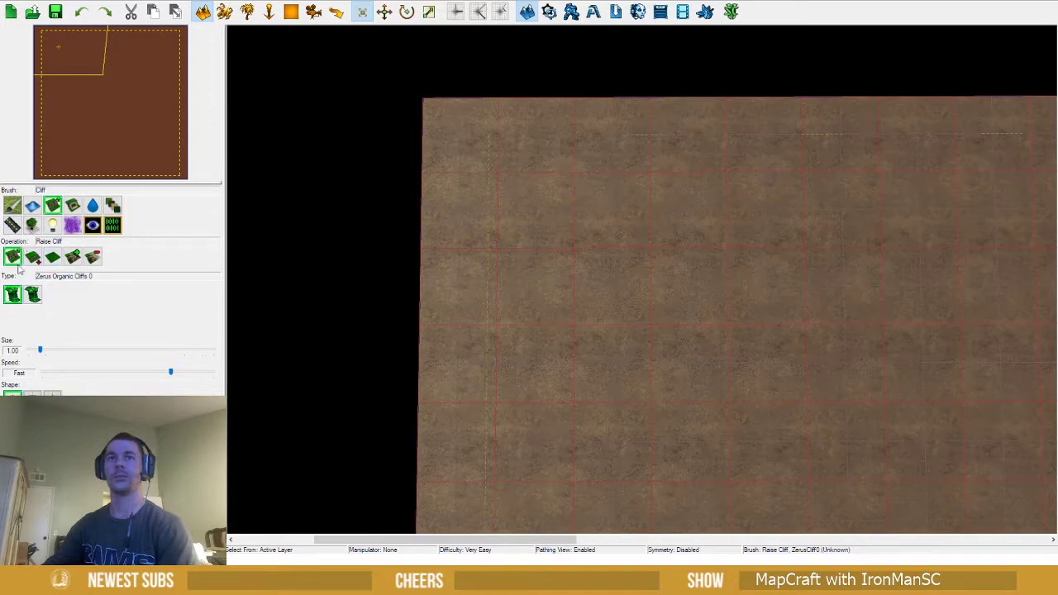
mouse_move(623, 269)
left_mouse_down()
mouse_move(659, 288)
mouse_move(588, 283)
mouse_move(621, 347)
mouse_move(628, 306)
mouse_move(600, 391)
mouse_move(663, 352)
left_mouse_up()
mouse_move(664, 352)
right_mouse_down("ctrl")
mouse_move(666, 265)
mouse_move(732, 279)
right_mouse_up("ctrl")
scroll(732, 279, "up", 5)
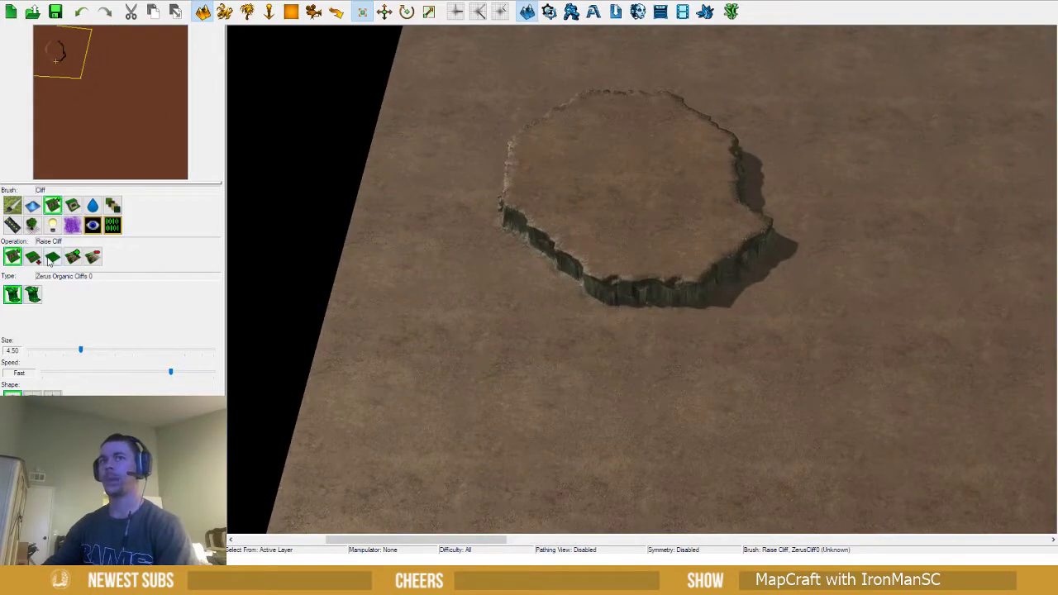
Extend the plateau toward the east and south at the same height with the Same Level Cliff operation
left_click(51, 258)
mouse_move(657, 194)
left_mouse_down()
mouse_move(663, 324)
mouse_move(755, 385)
mouse_move(850, 290)
mouse_move(826, 160)
mouse_move(798, 276)
mouse_move(733, 330)
mouse_move(736, 293)
mouse_move(852, 316)
mouse_move(864, 366)
mouse_move(962, 437)
mouse_move(881, 383)
left_mouse_up()
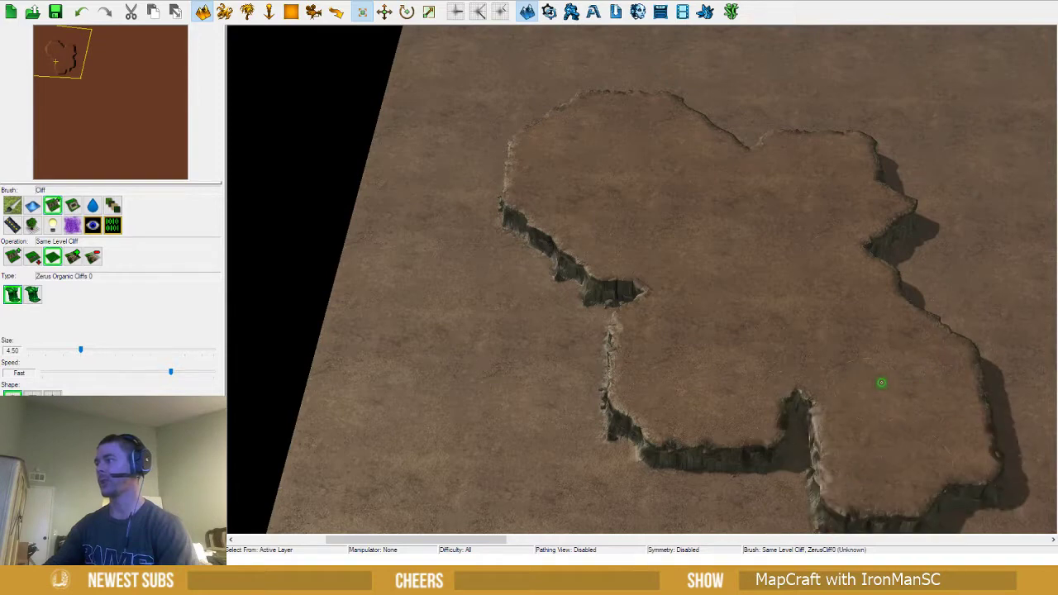
right_click_drag(858, 384, 760, 336)
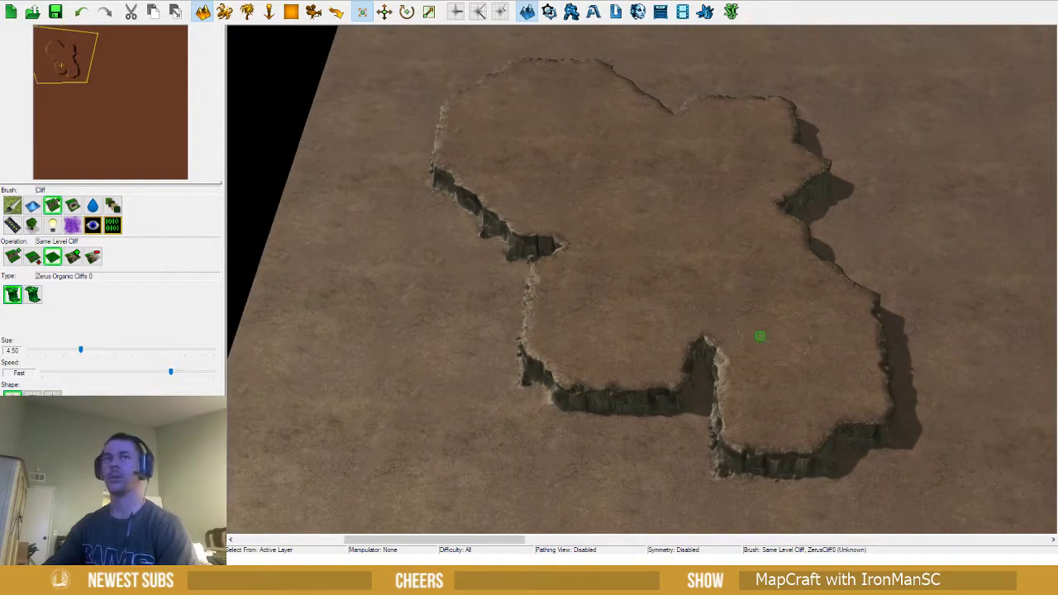
Try the Raise Cliff operation on the plateau's southern and western parts, and undo the edits back to the original rounded plateau
left_click(13, 257)
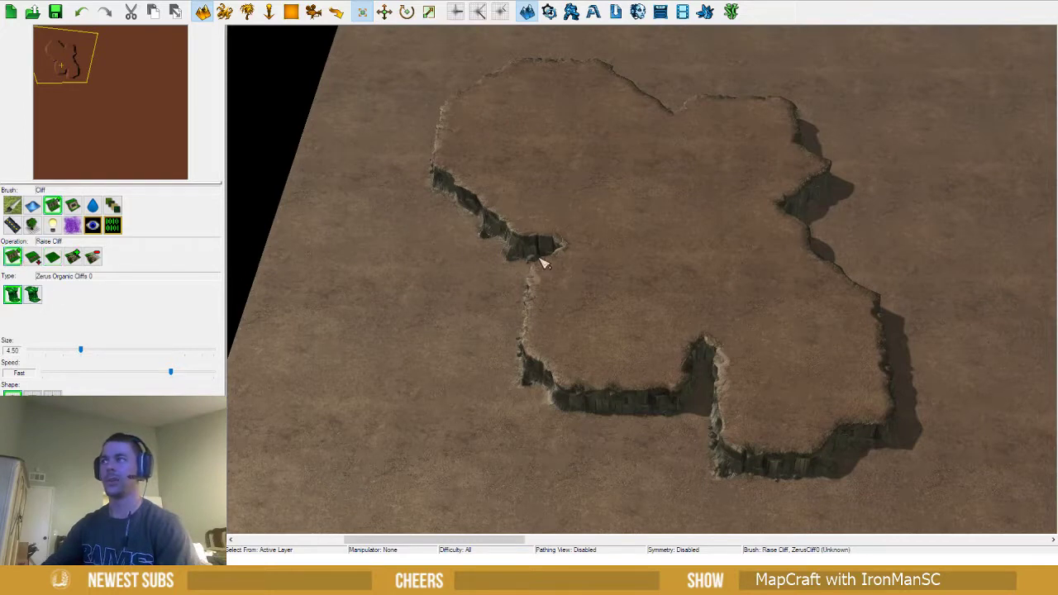
mouse_move(658, 258)
left_mouse_down()
mouse_move(590, 350)
mouse_move(676, 305)
mouse_move(503, 318)
left_mouse_up()
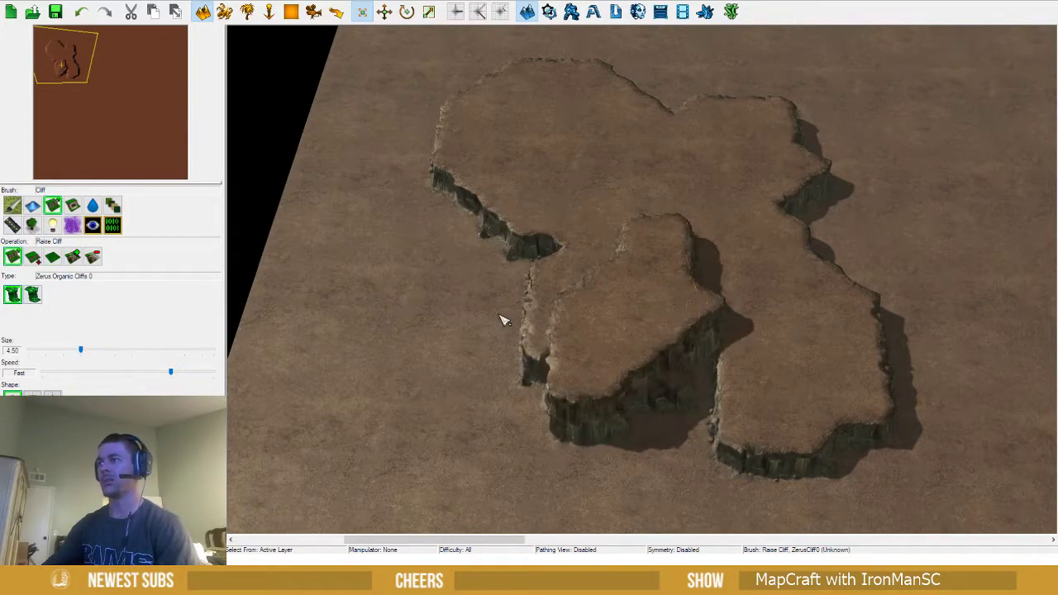
mouse_move(451, 279)
left_mouse_down()
mouse_move(465, 340)
mouse_move(495, 314)
mouse_move(496, 231)
mouse_move(447, 217)
left_mouse_up()
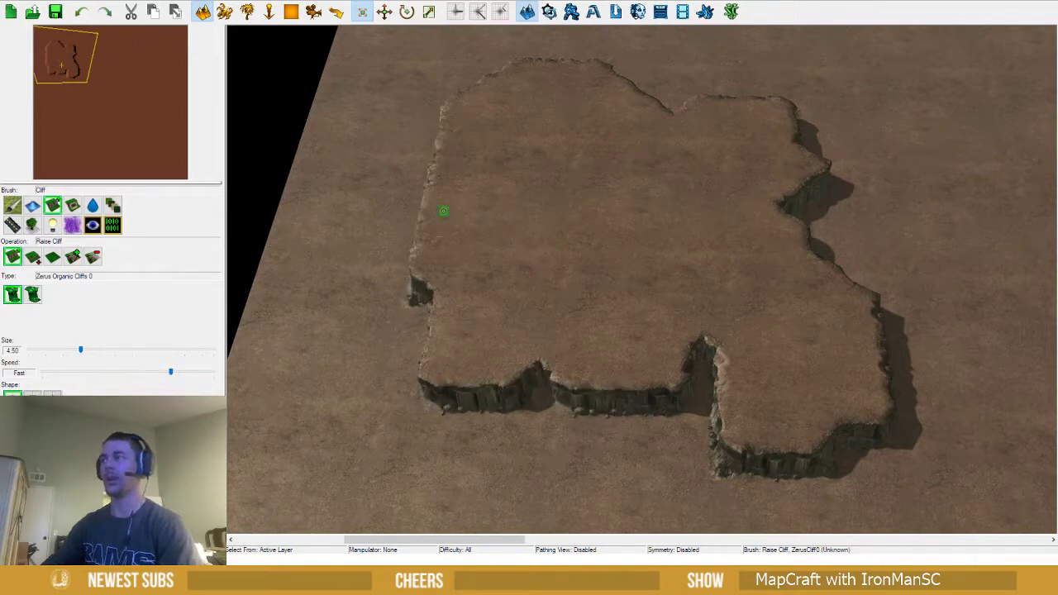
key("ctrl+z")
key("ctrl+z")
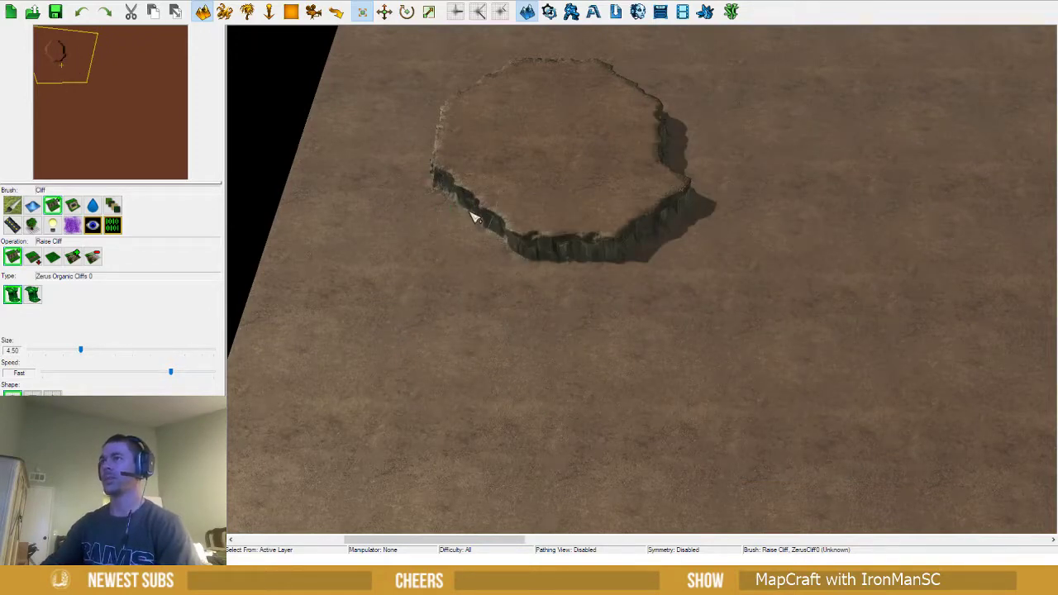
Try raising the plateau's southeast edge with Zerus Organic Cliffs 1, and undo it
scroll(467, 257, "up", 1)
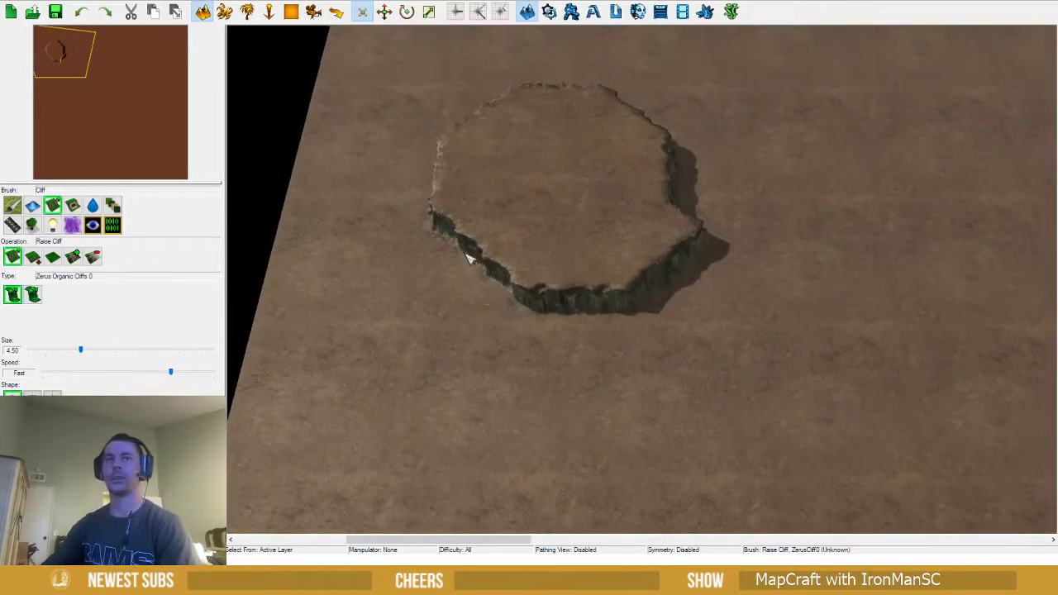
left_click(32, 294)
left_click(658, 258)
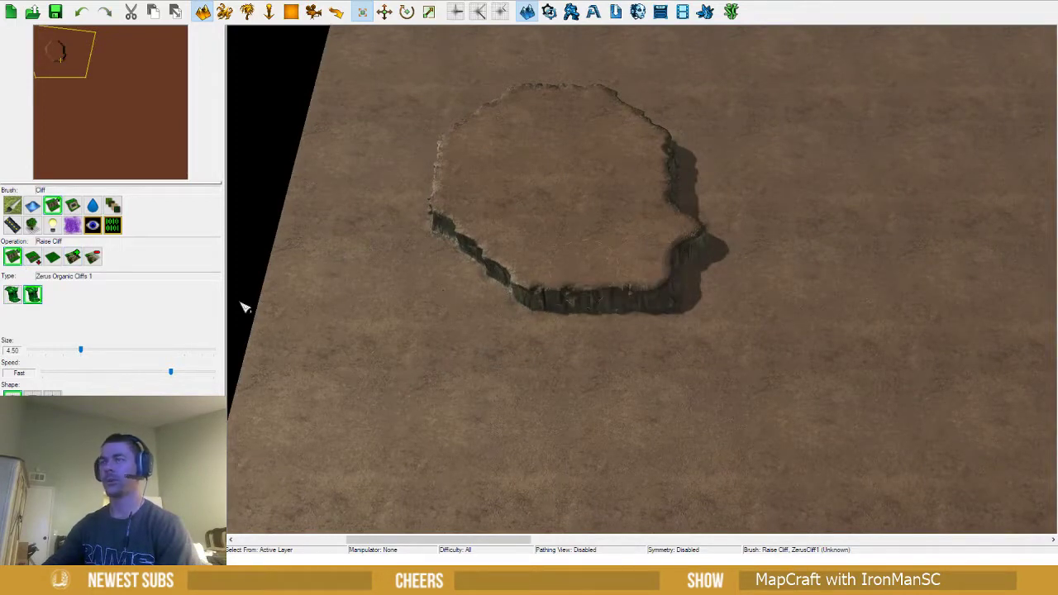
key("ctrl+z")
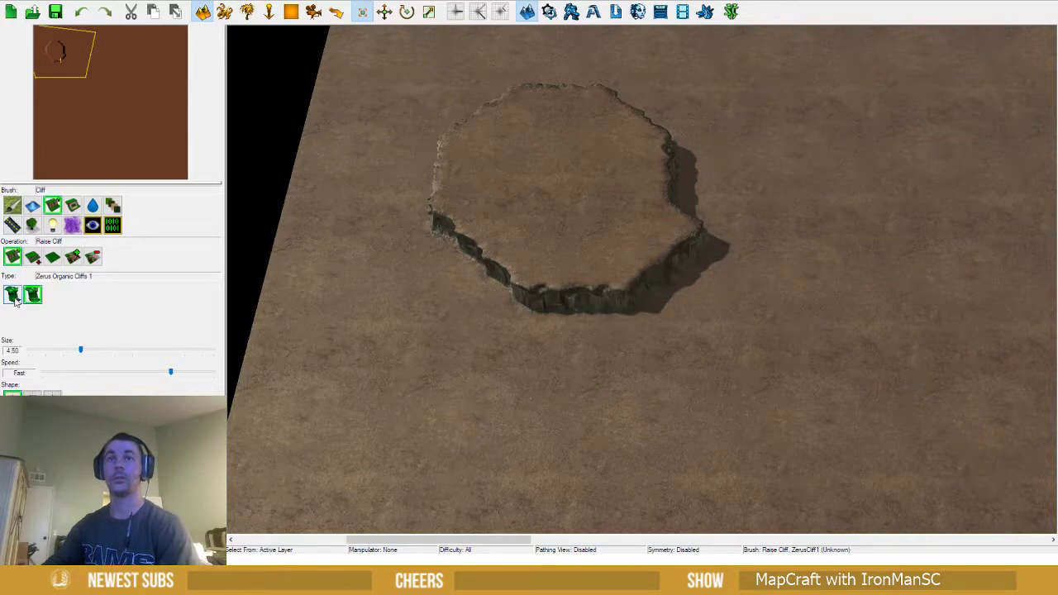
Try raising a small second tier on the plateau's southeast edge with Zerus Organic Cliffs 0, and undo it
left_click(12, 295)
left_click(642, 267)
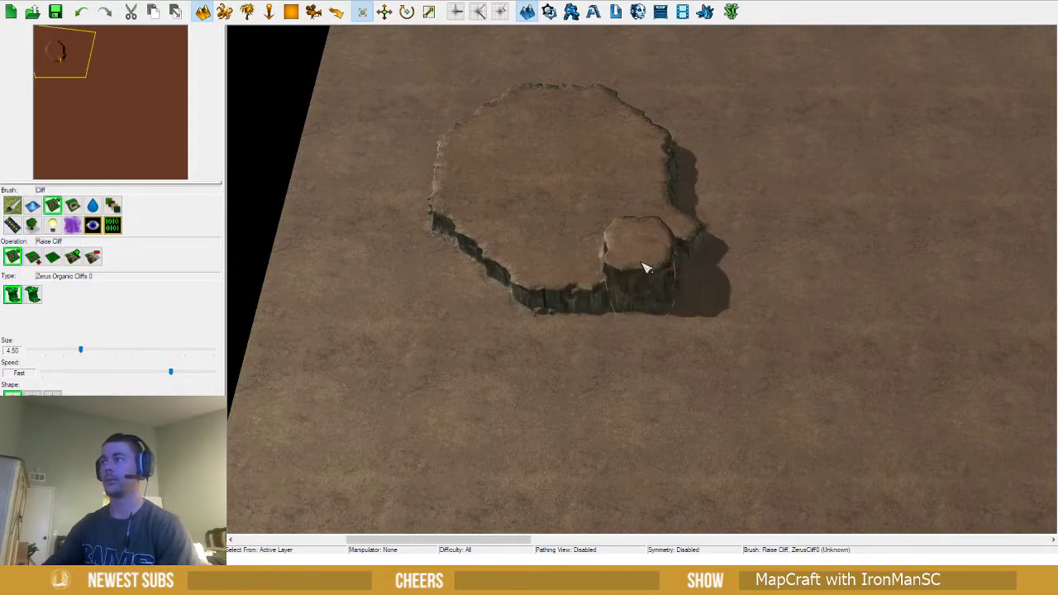
key("ctrl+z")
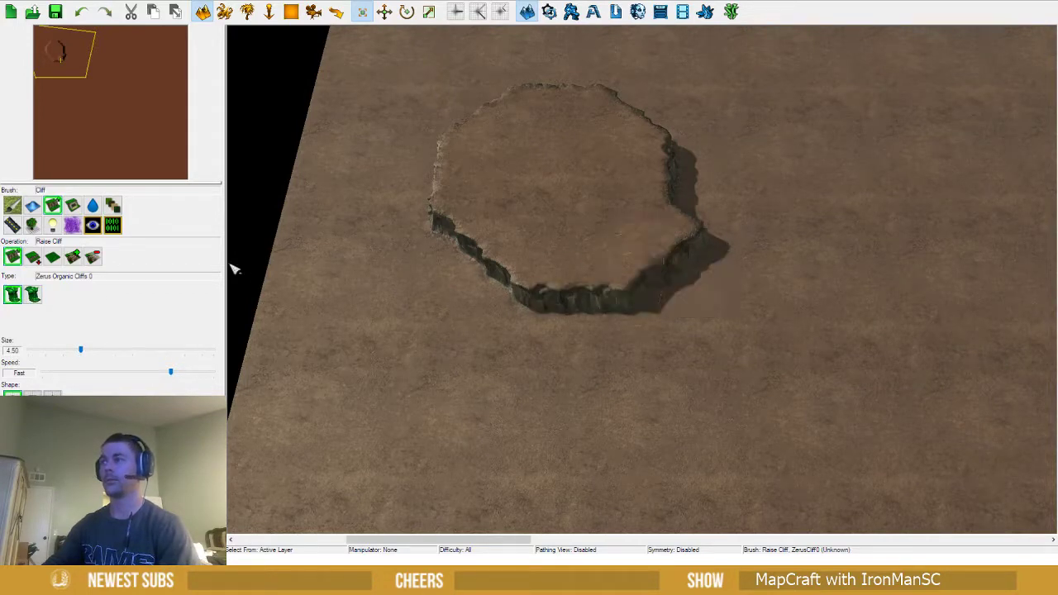
Add a ramp at the plateau's southeast edge and try extending it with more ramp strokes toward the northeast
left_click(73, 257)
left_click(651, 257)
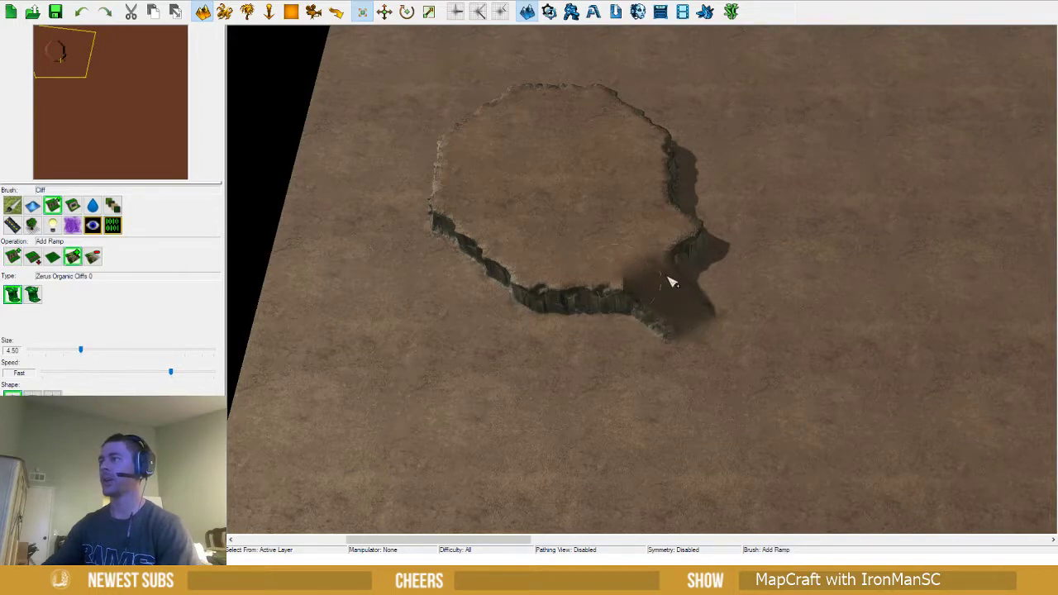
mouse_move(671, 283)
left_mouse_down()
mouse_move(796, 223)
mouse_move(763, 230)
left_mouse_up()
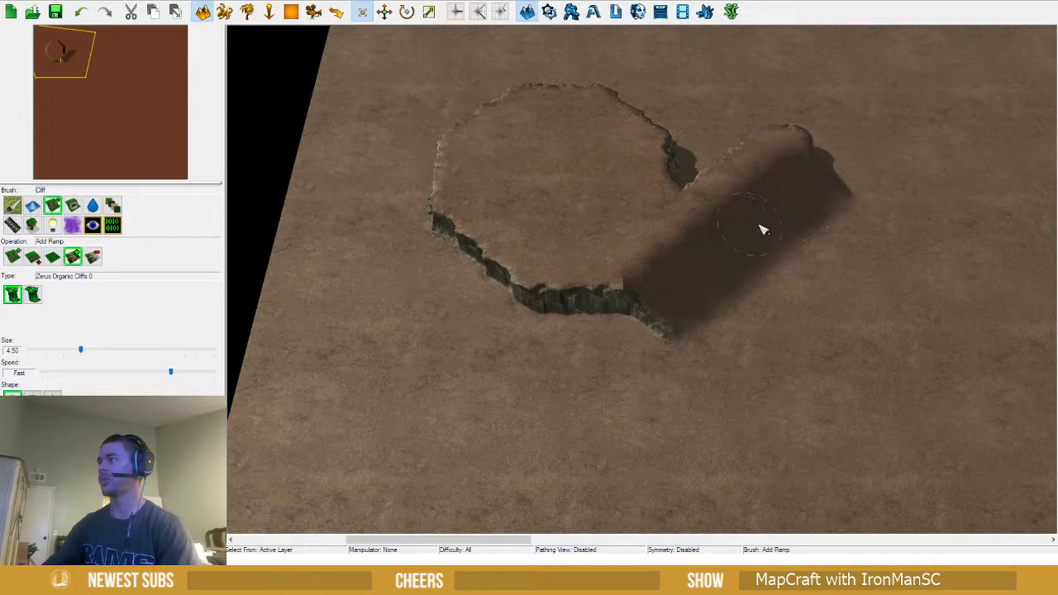
left_click_drag(822, 188, 866, 154)
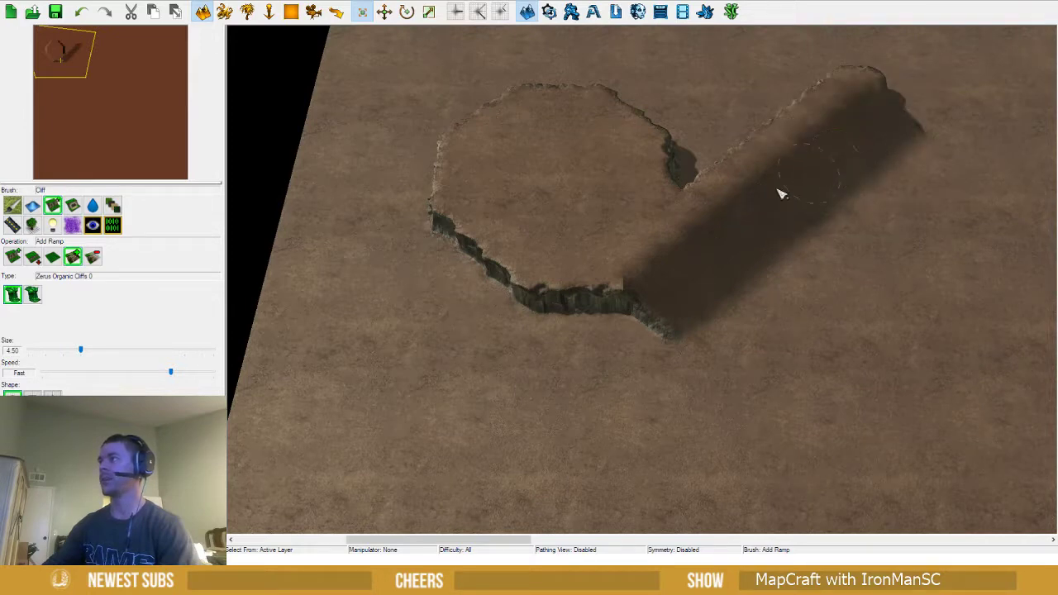
left_click_drag(781, 194, 675, 229)
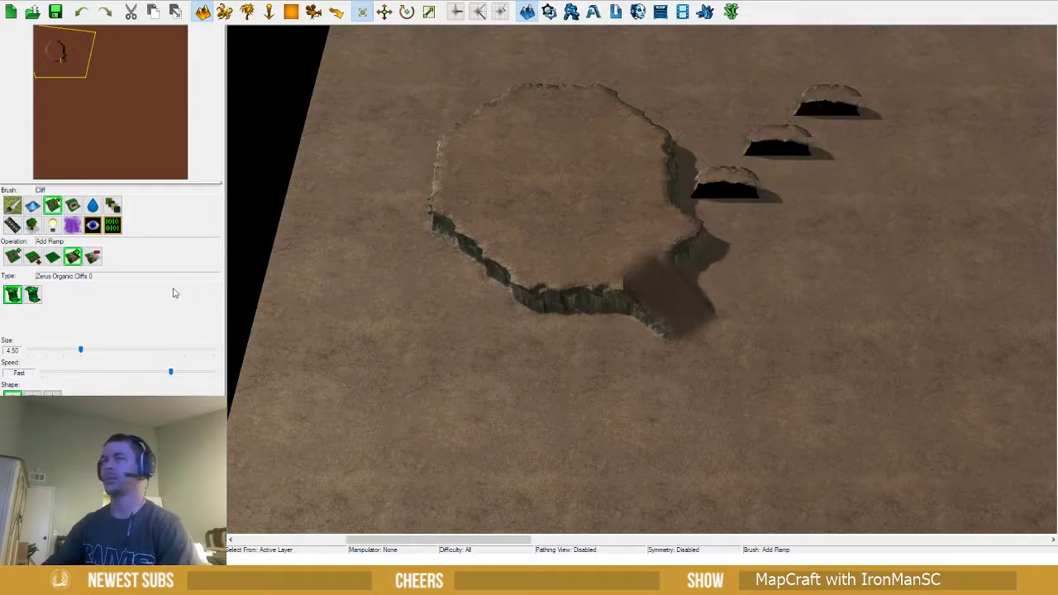
Remove the ramp from the plateau's southeast edge with the Remove Ramp operation
left_click(93, 258)
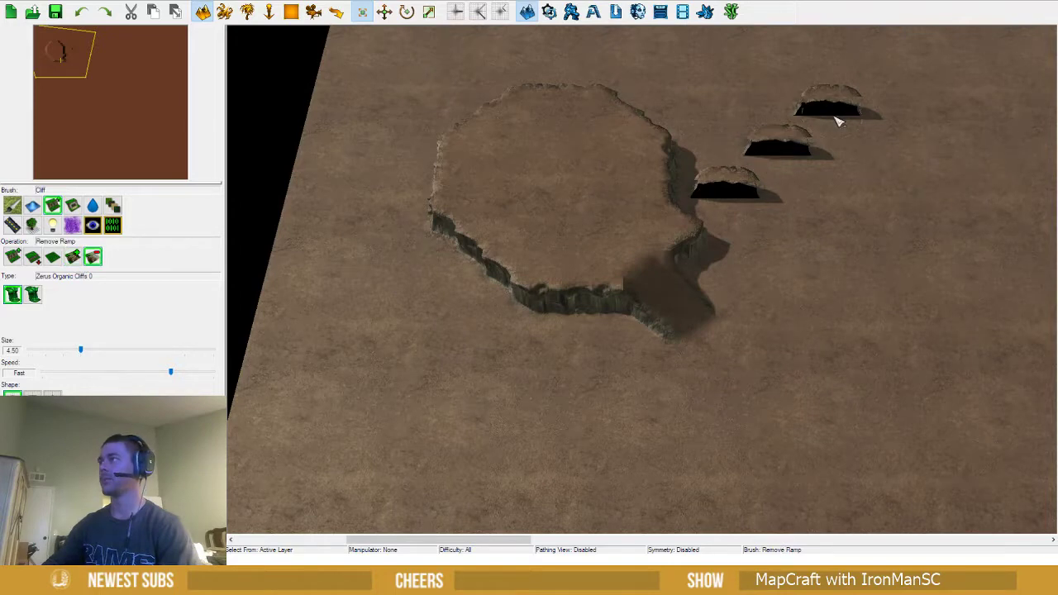
right_click_drag(750, 231, 655, 352, "ctrl")
left_click(663, 309)
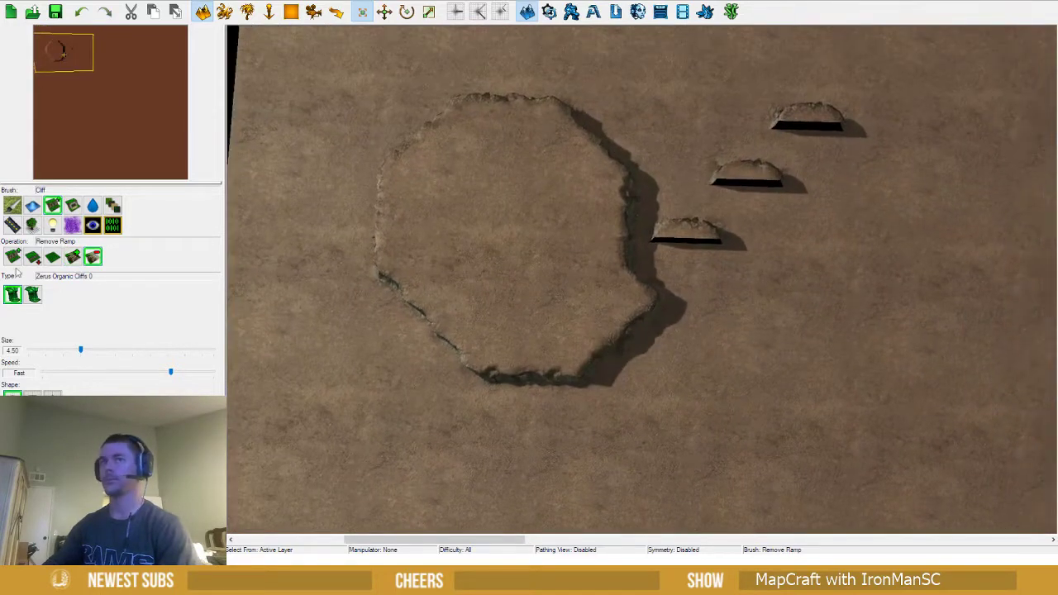
Clear the leftover ramp fragments east of the plateau with Raise and Lower Cliff, and cut away the plateau's southern part with Lower Cliff
left_click(14, 258)
left_click(683, 230)
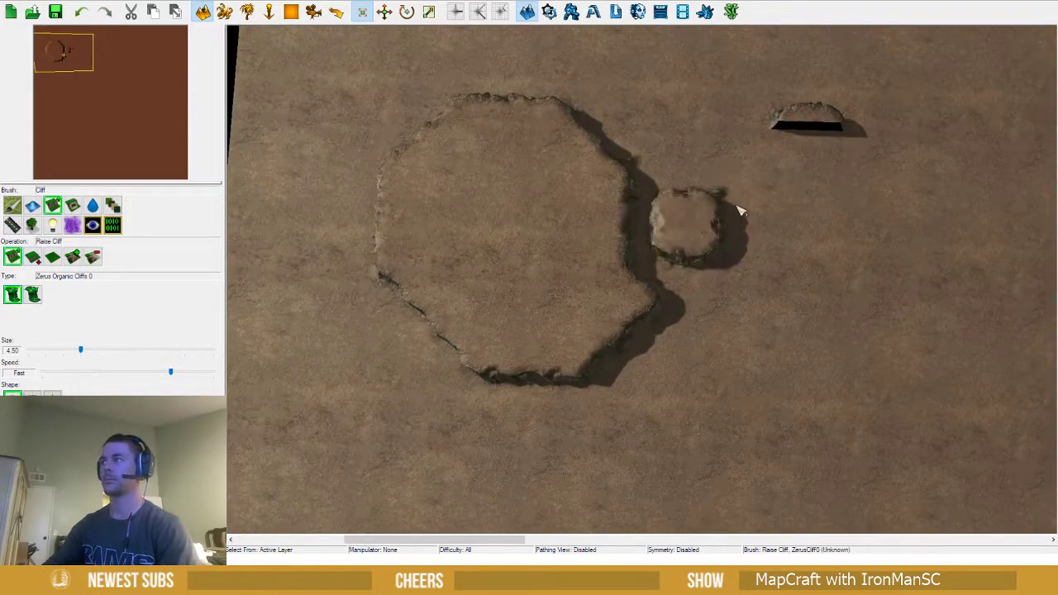
left_click(784, 158)
left_click(33, 257)
mouse_move(509, 253)
left_mouse_down()
mouse_move(697, 224)
mouse_move(797, 139)
mouse_move(567, 326)
mouse_move(587, 354)
mouse_move(406, 289)
mouse_move(584, 348)
left_mouse_up()
right_click_drag(470, 250, 505, 307, "ctrl")
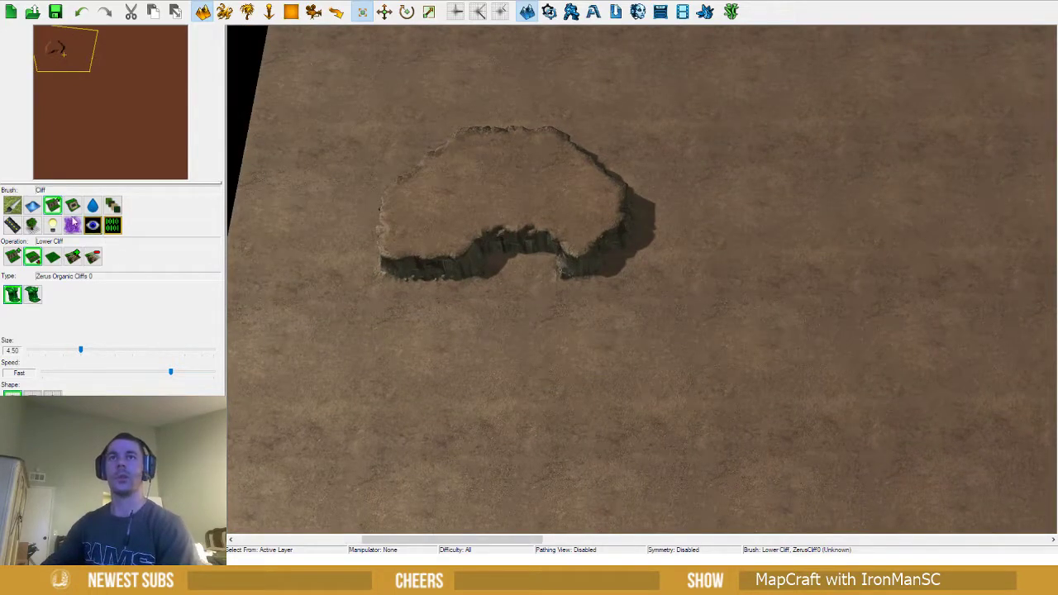
Raise rolling hills south and east of the plateau with the Height brush at size 8.00 and amplitude 0.38
left_click(32, 207)
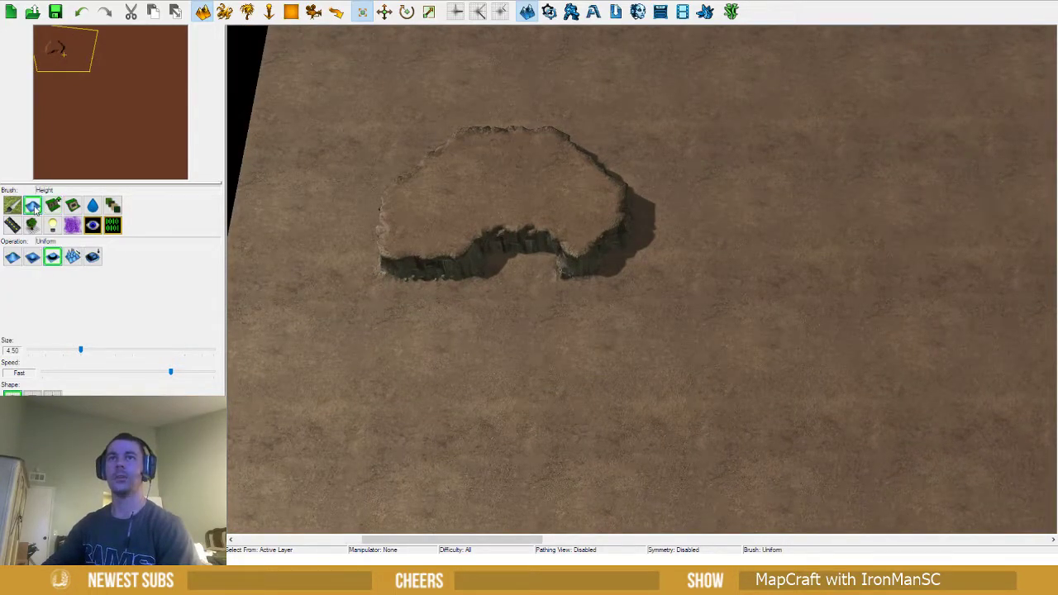
left_click(12, 263)
right_click_drag(423, 398, 381, 265)
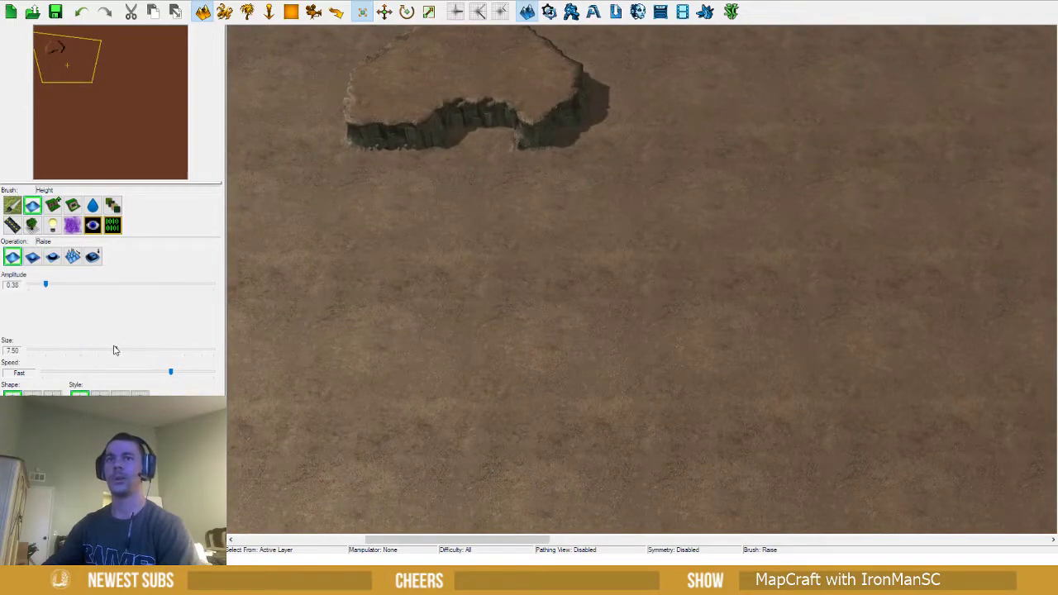
mouse_move(487, 308)
left_mouse_down()
mouse_move(512, 338)
mouse_move(639, 292)
mouse_move(760, 359)
mouse_move(704, 429)
mouse_move(557, 421)
left_mouse_up()
mouse_move(558, 421)
right_mouse_down("ctrl")
mouse_move(557, 233)
mouse_move(551, 282)
right_mouse_up("ctrl")
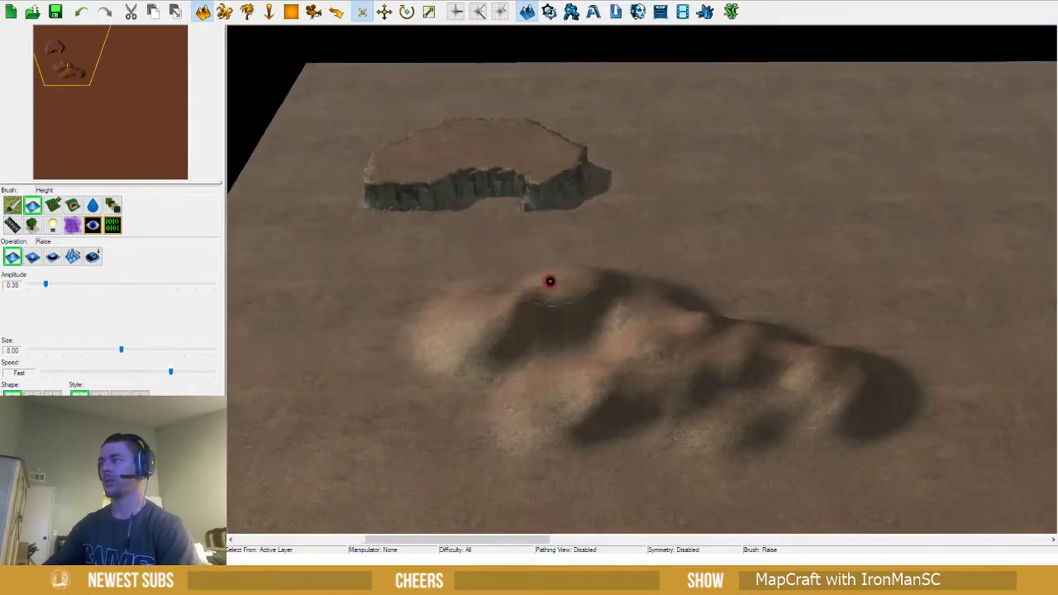
mouse_move(695, 238)
left_mouse_down()
mouse_move(776, 223)
mouse_move(793, 264)
left_mouse_up()
right_click_drag(793, 264, 269, 316)
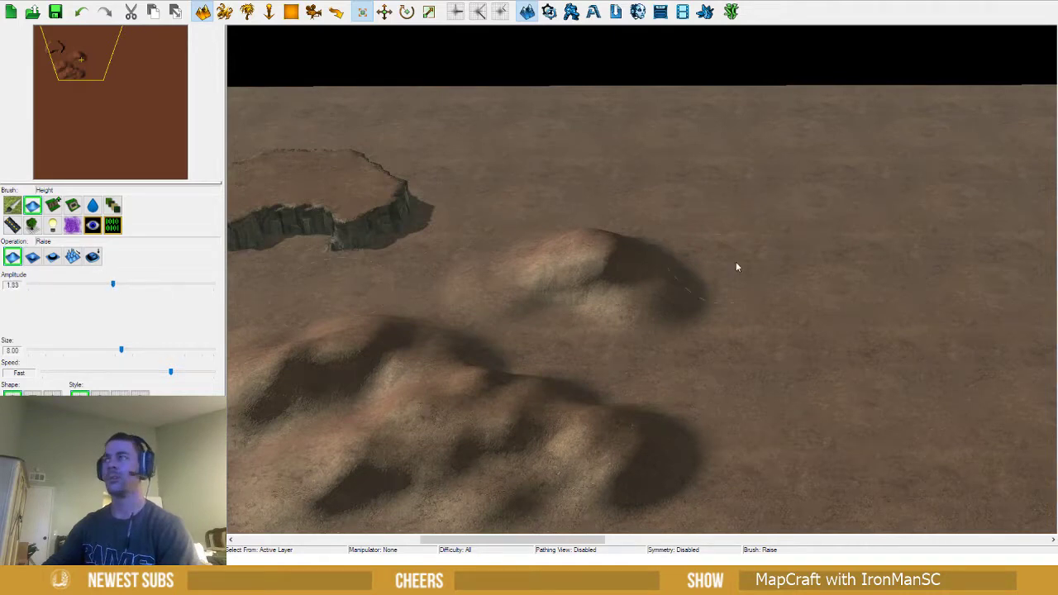
Raise steep peaks east of the hills at amplitude 1.03, and a gentle low range south of them at amplitude 0.13
mouse_move(737, 267)
left_mouse_down()
mouse_move(904, 288)
mouse_move(703, 338)
left_mouse_up()
mouse_move(703, 338)
right_mouse_down()
mouse_move(602, 285)
mouse_move(496, 197)
right_mouse_up()
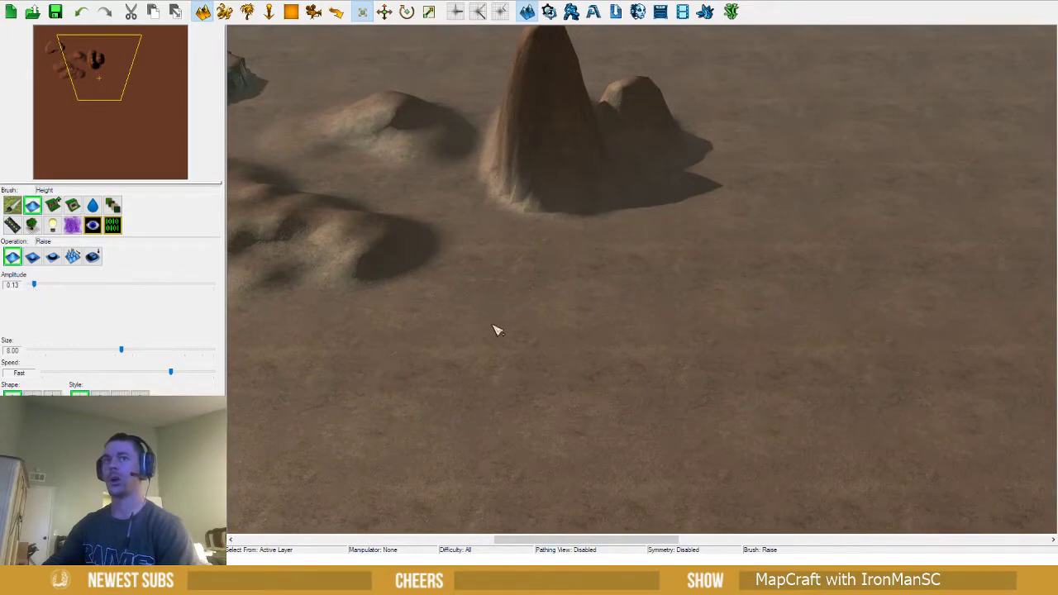
mouse_move(494, 331)
left_mouse_down()
mouse_move(720, 371)
mouse_move(673, 319)
mouse_move(794, 266)
left_mouse_up()
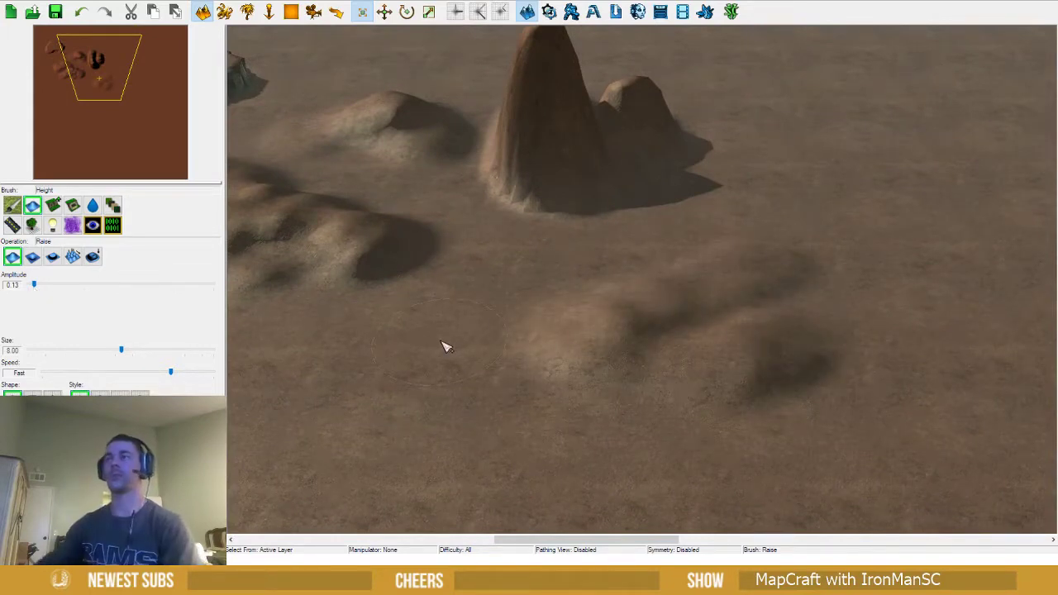
Undo all the raised hills and peaks, back to flat ground around the plateau
mouse_move(446, 347)
right_mouse_down()
mouse_move(495, 383)
mouse_move(659, 392)
right_mouse_up()
key("ctrl+z")
key("ctrl+z")
key("ctrl+z")
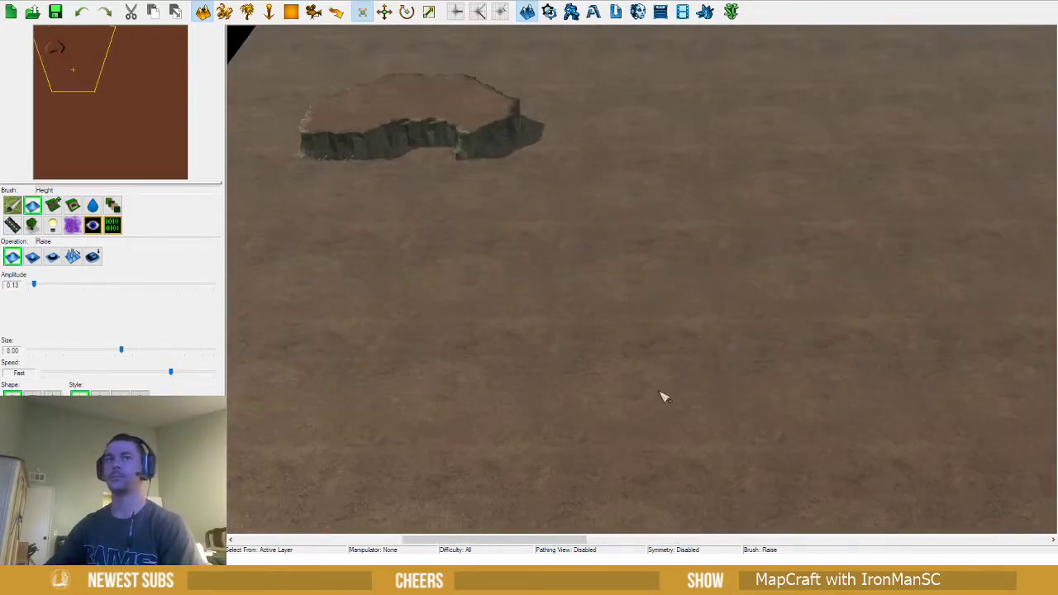
Dig a wide, uneven basin south of the plateau with the Height brush's Lower operation at size 8.00 and amplitude 0.28
left_click(33, 257)
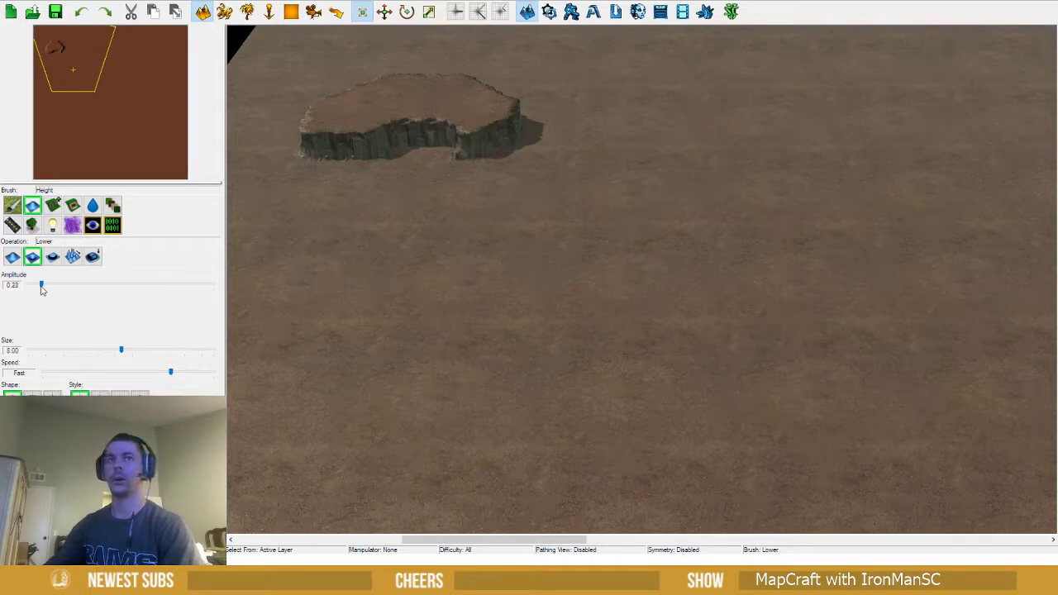
mouse_move(468, 277)
left_mouse_down()
mouse_move(531, 326)
mouse_move(628, 358)
mouse_move(722, 421)
mouse_move(554, 399)
mouse_move(389, 325)
mouse_move(560, 290)
mouse_move(682, 302)
mouse_move(761, 361)
mouse_move(501, 333)
mouse_move(606, 422)
mouse_move(569, 477)
left_mouse_up()
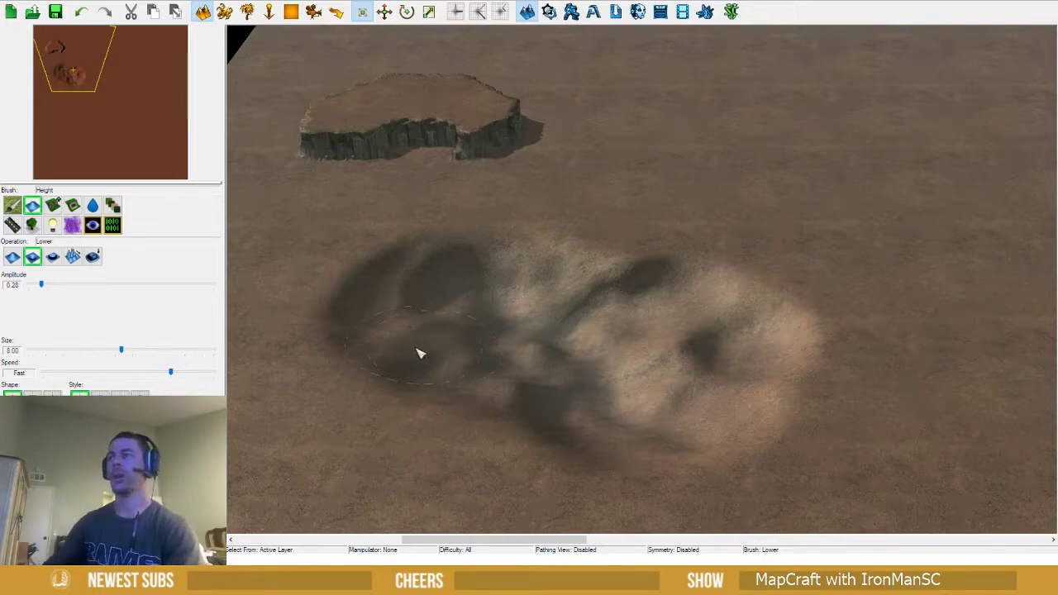
right_click_drag(420, 355, 432, 319, "ctrl")
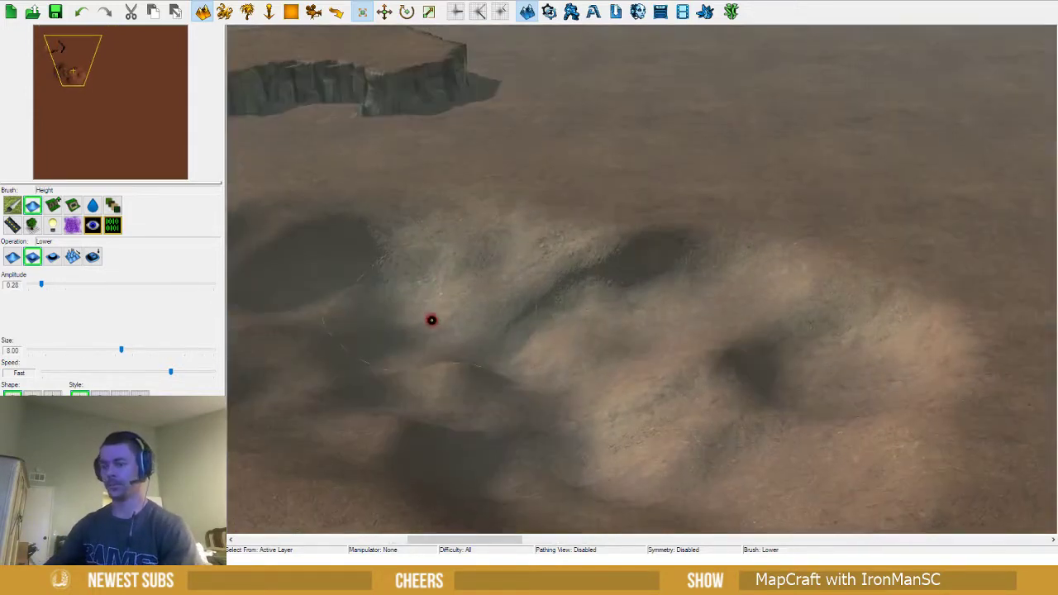
Find the Marine unit by searching for "mar" and place one neutral Marine inside the basin, undoing the extra placement
key("u")
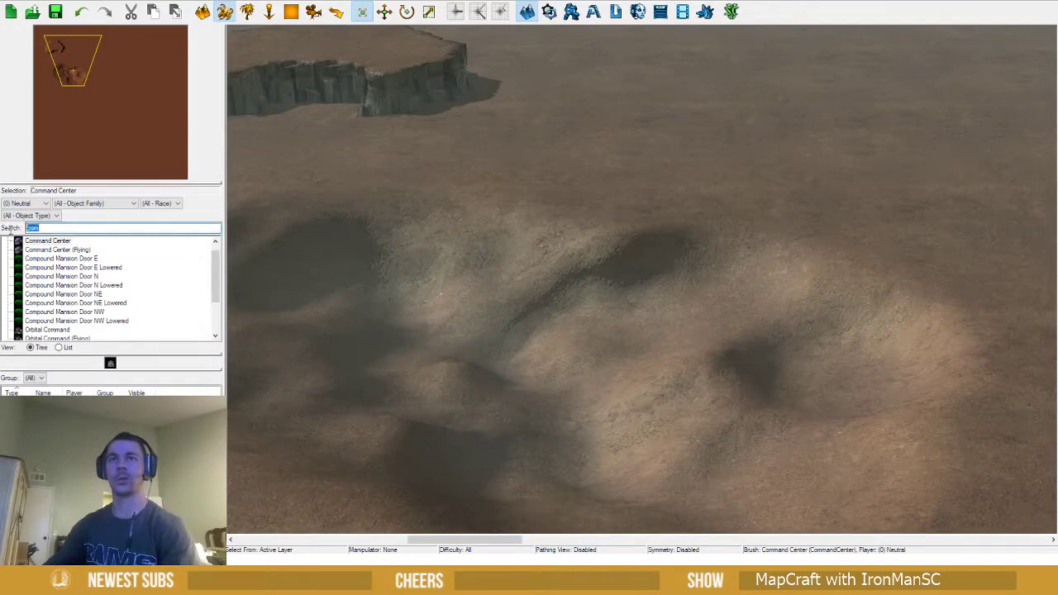
type("mar")
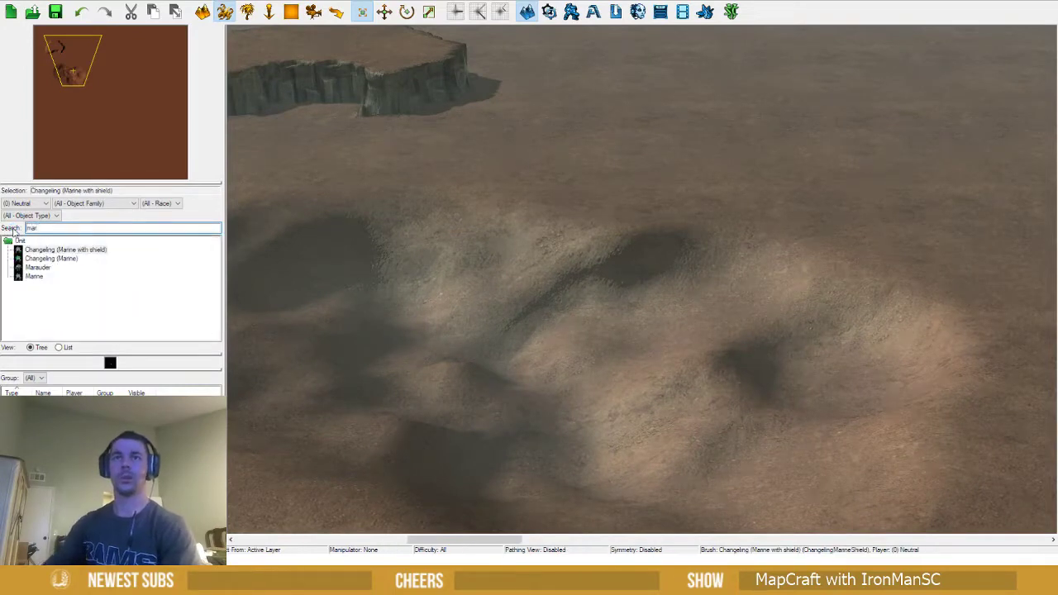
left_click(33, 276)
left_click(606, 345)
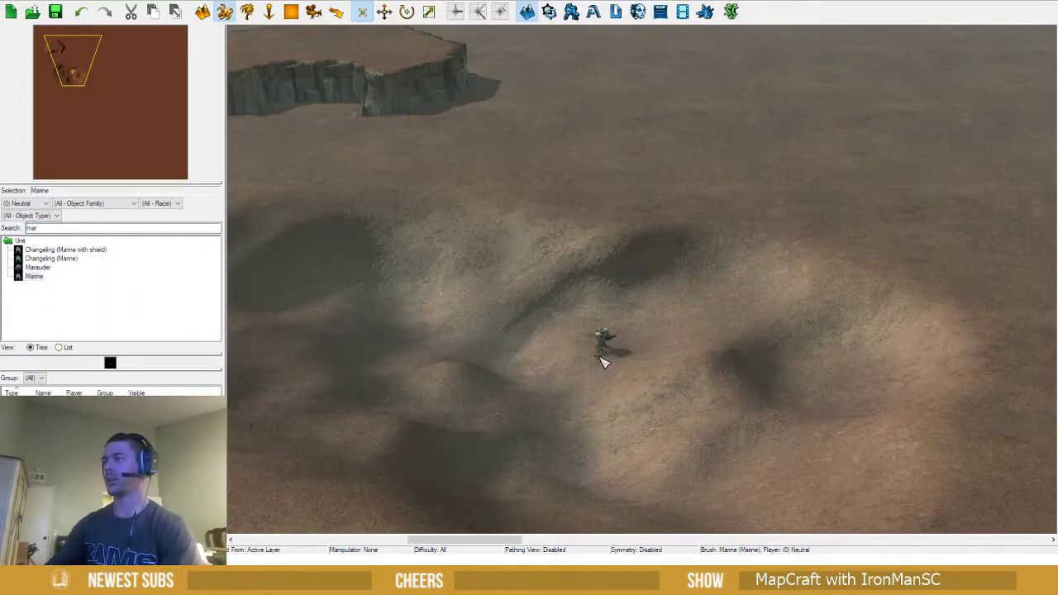
left_click(354, 344)
key("ctrl+z")
Add Agria water over the whole basin in adjoining blocks, covering the Marine and the basin's rim
key("t")
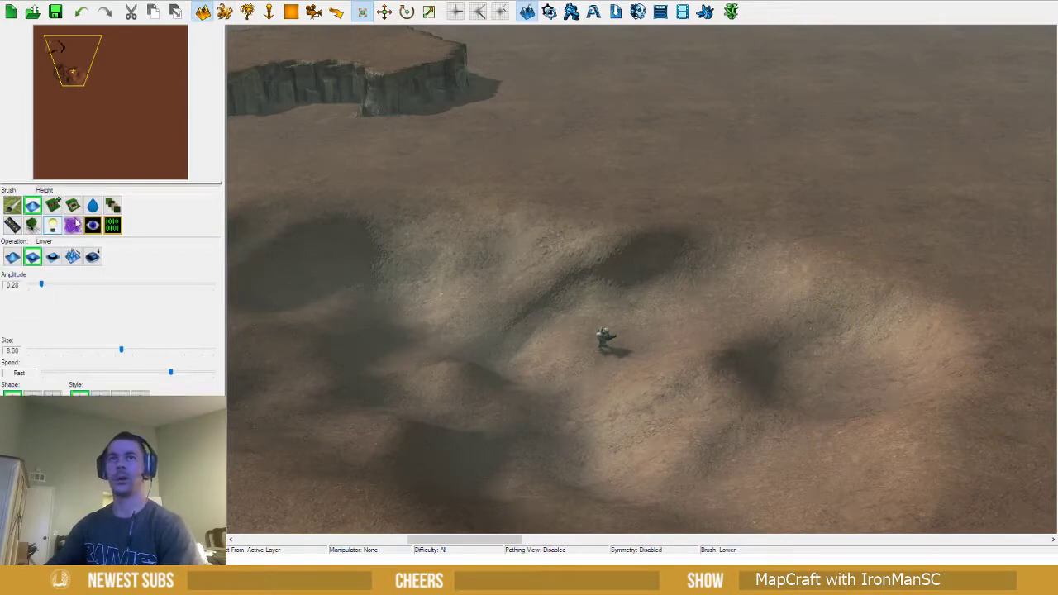
left_click(93, 206)
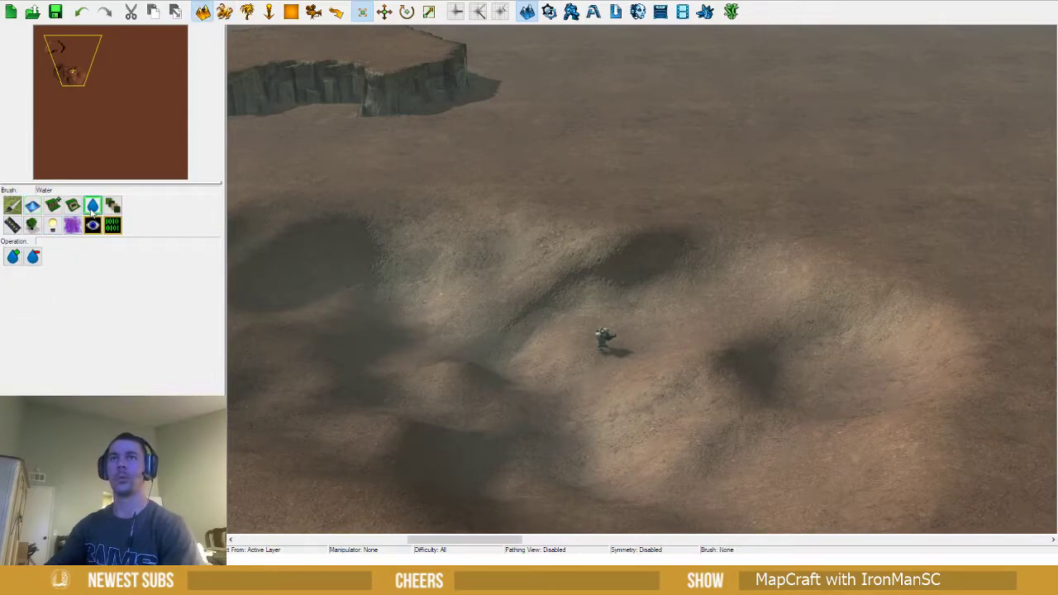
left_click(13, 257)
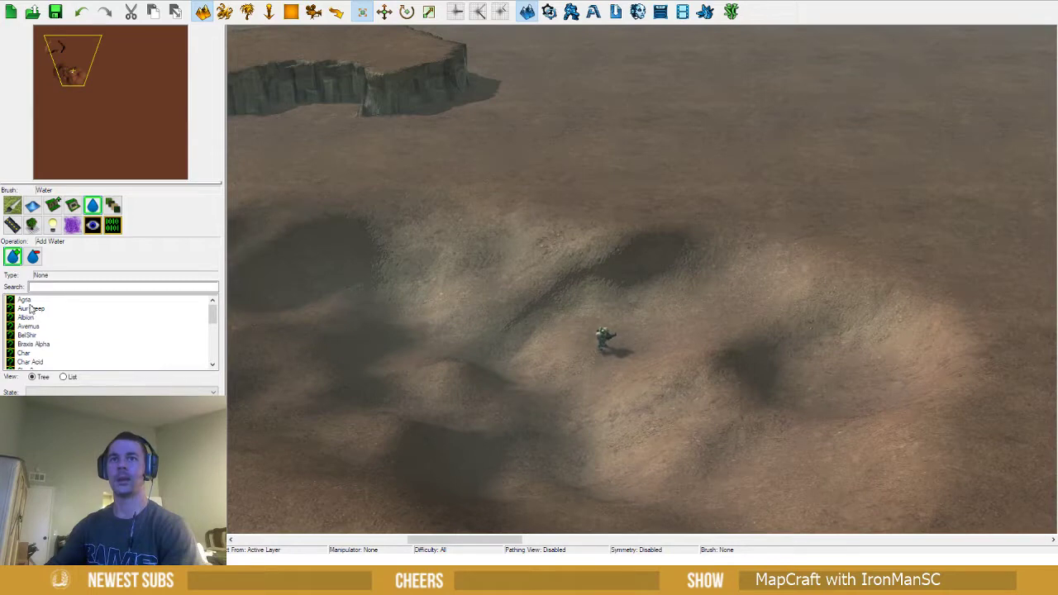
left_click(25, 300)
scroll(385, 290, "up", 4)
left_click(593, 265)
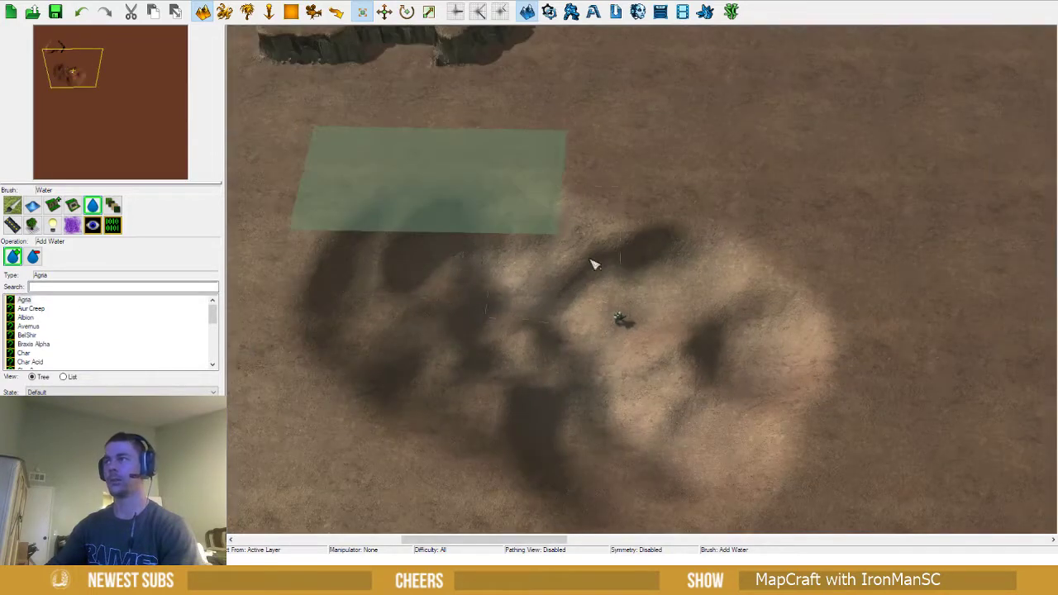
left_click(765, 333)
left_click(354, 408)
left_click(805, 423)
left_click(785, 222)
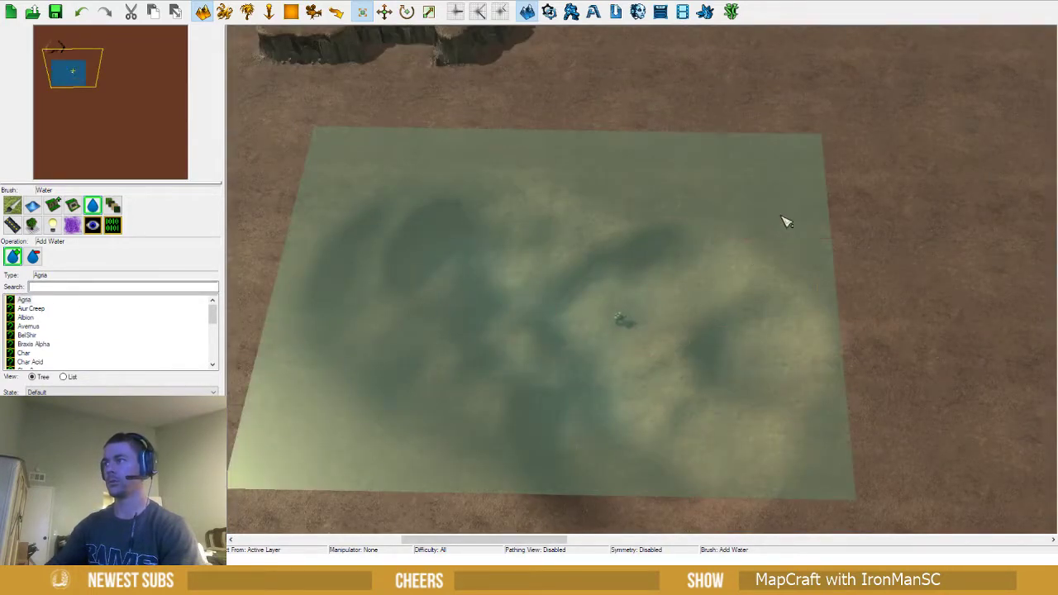
Lower the Agria water surface until it lies inside the basin and forms a pond around the Marine
scroll(595, 361, "down", 2)
scroll(408, 302, "up", 5)
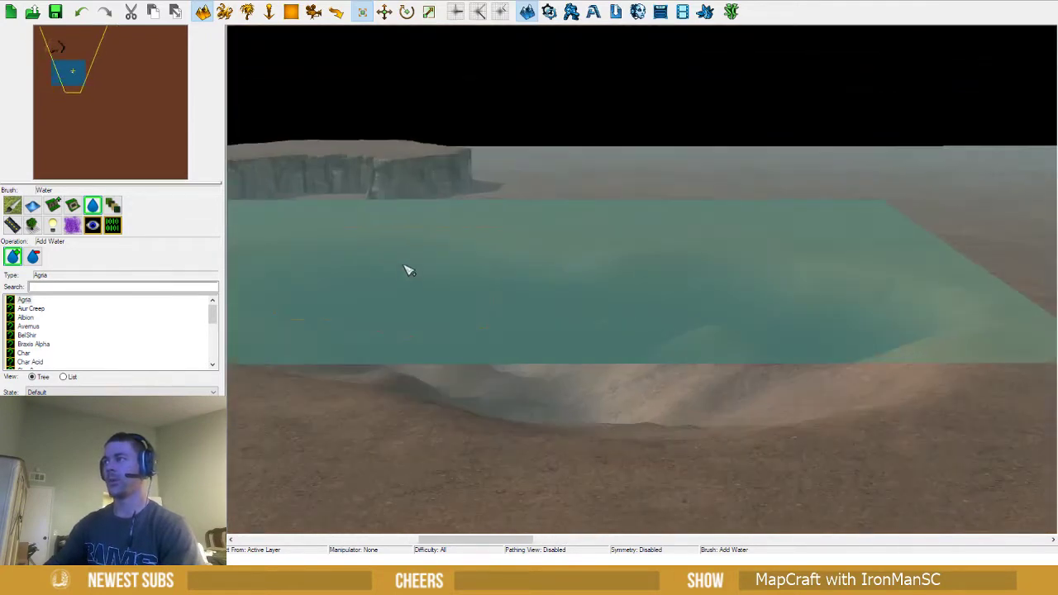
scroll(407, 221, "up", 4)
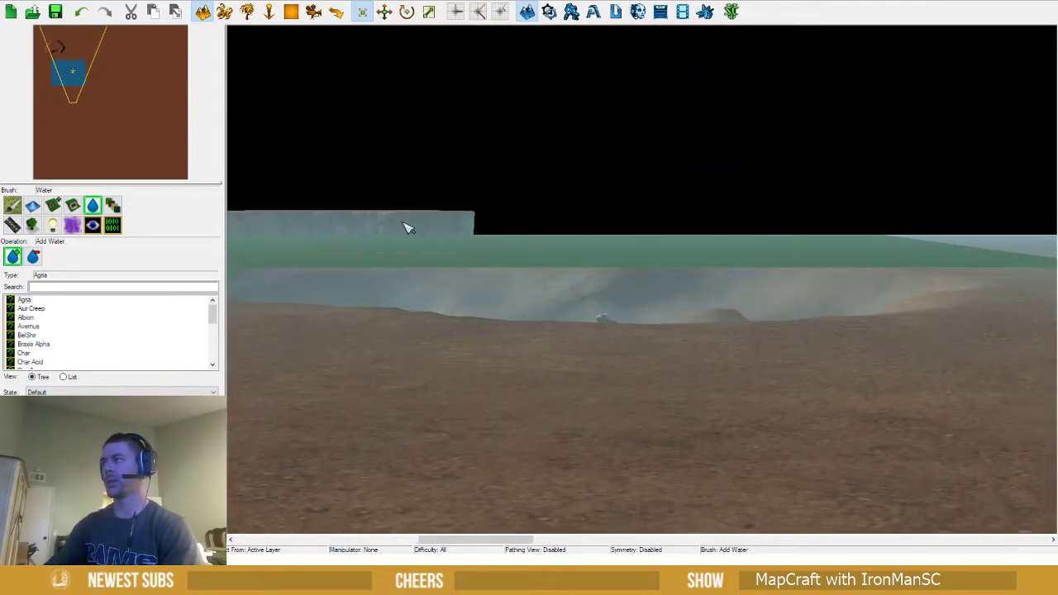
scroll(479, 243, "down", 2)
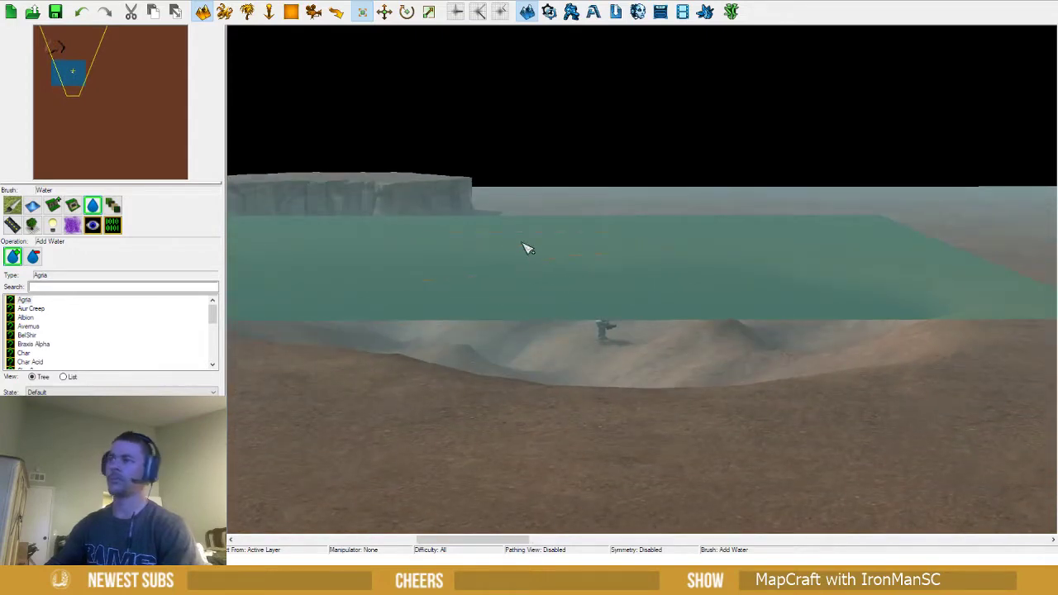
scroll(524, 246, "down", 4)
scroll(507, 365, "down", 2)
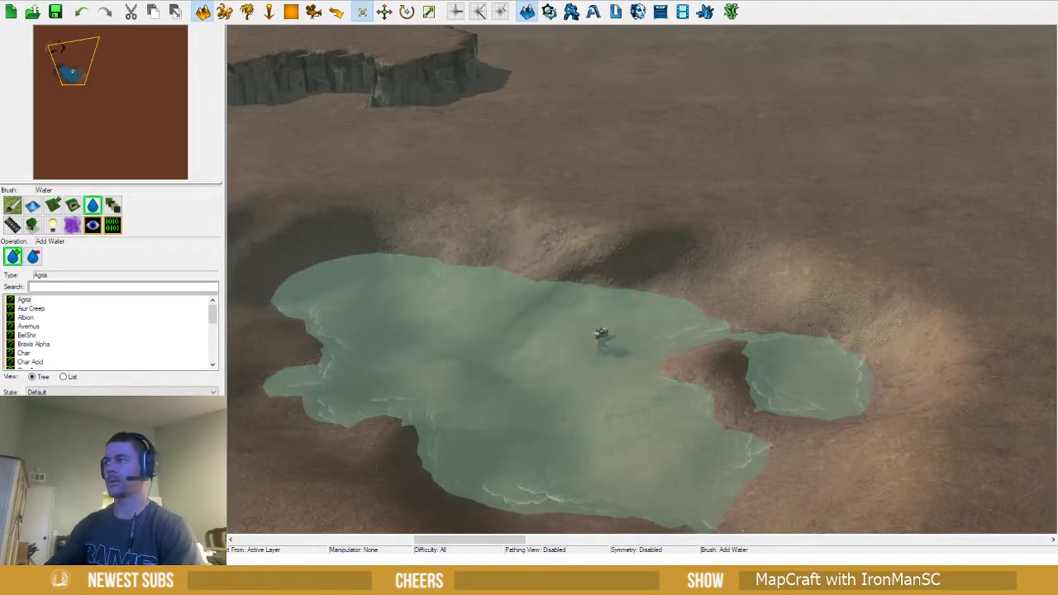
scroll(407, 354, "up", 2)
scroll(408, 354, "down", 2)
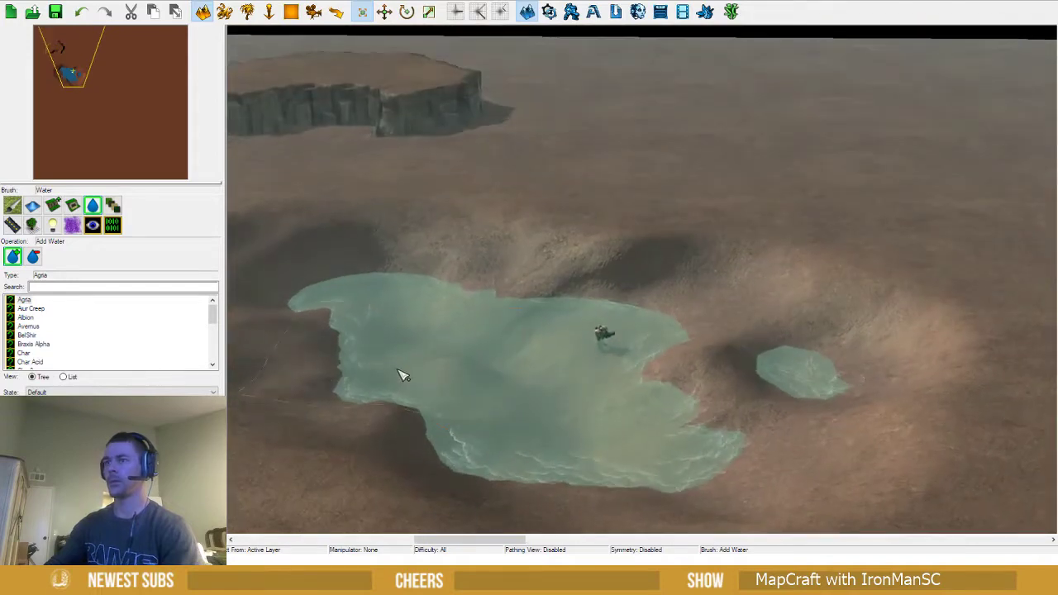
Smooth the pond's western and southern shoreline with the Height brush's Smooth operation at size 3.50 and amplitude 0.02
left_click(36, 211)
mouse_move(285, 327)
right_mouse_down()
mouse_move(277, 309)
mouse_move(277, 372)
right_mouse_up()
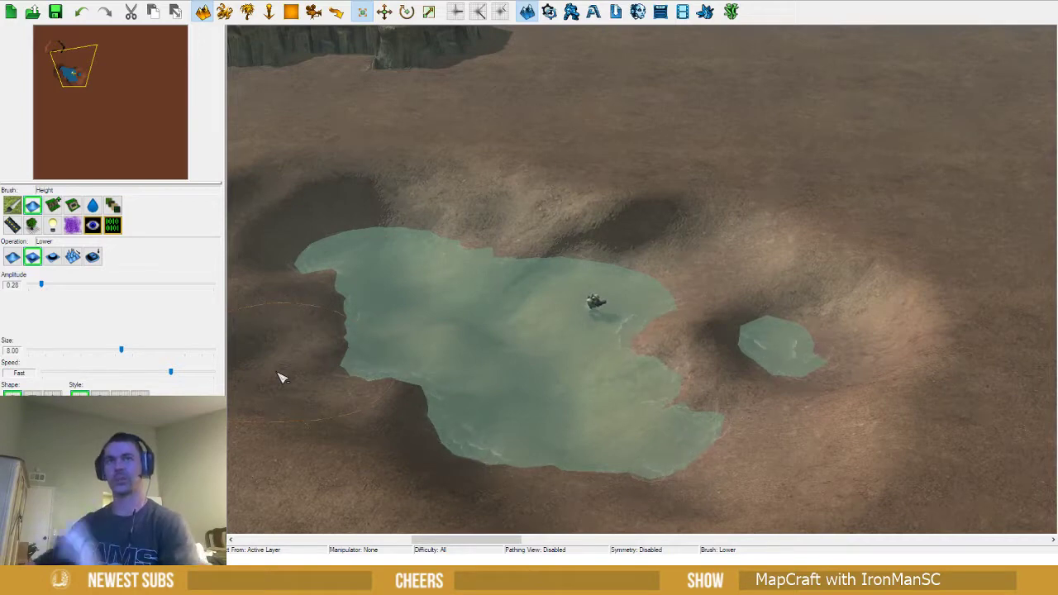
left_click(92, 257)
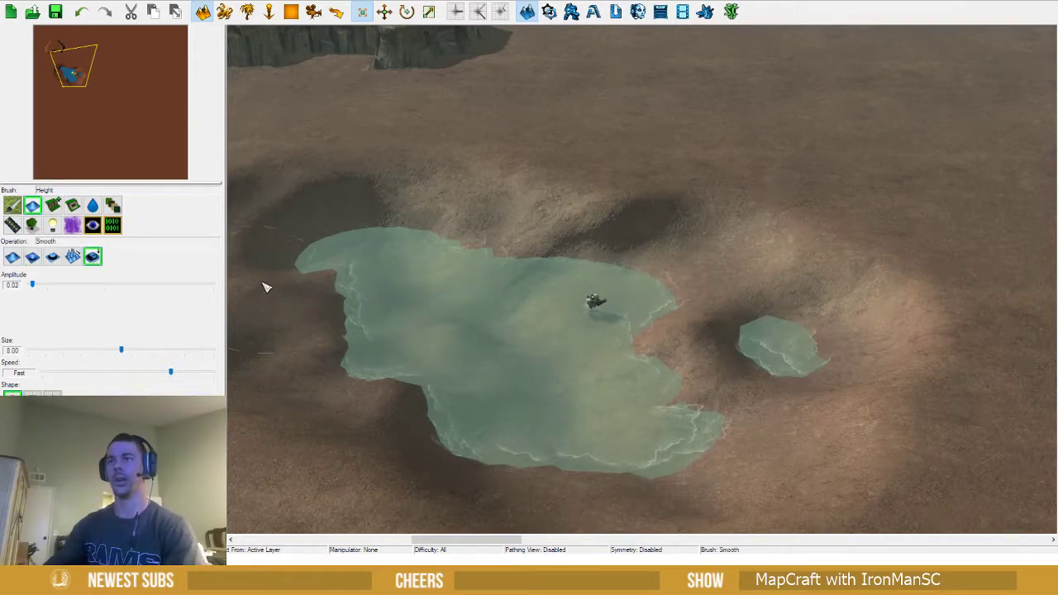
left_click(94, 354)
left_click_drag(93, 357, 69, 355)
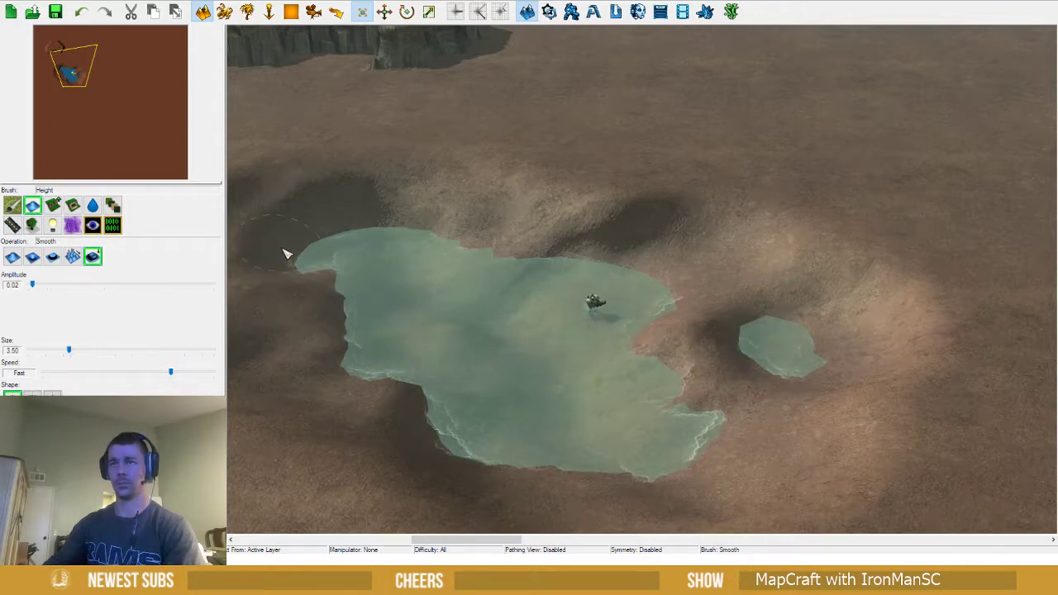
left_click_drag(286, 250, 303, 272)
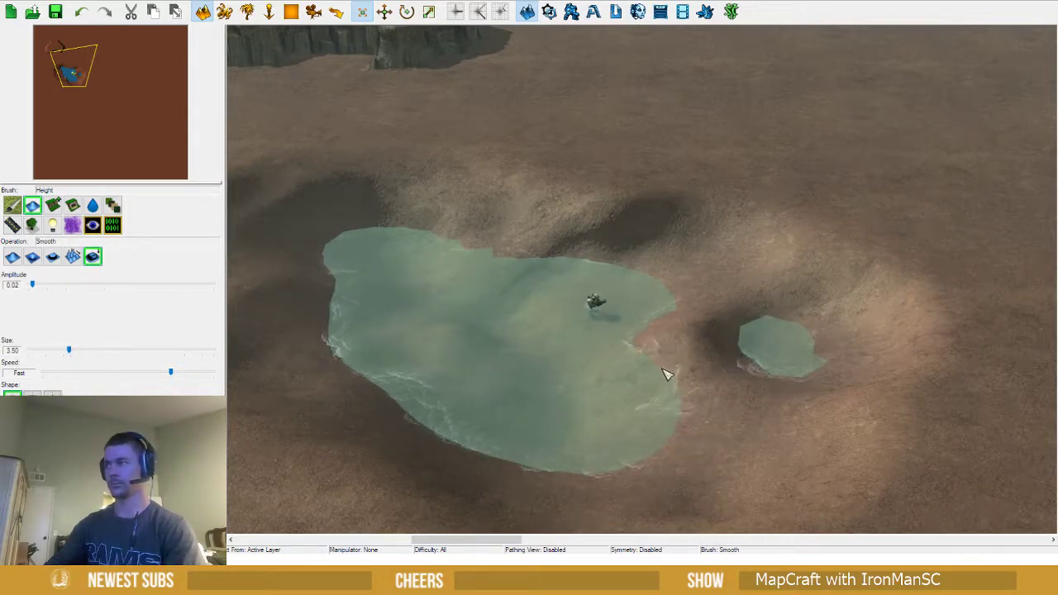
Smooth the ground between the pond and the small pool east of it so that only one rounded pond remains
mouse_move(667, 374)
left_mouse_down()
mouse_move(673, 303)
mouse_move(590, 259)
mouse_move(484, 231)
mouse_move(371, 223)
mouse_move(590, 219)
mouse_move(770, 267)
mouse_move(862, 372)
mouse_move(869, 278)
mouse_move(796, 366)
mouse_move(841, 482)
mouse_move(880, 271)
mouse_move(442, 171)
mouse_move(256, 244)
mouse_move(282, 421)
mouse_move(269, 352)
mouse_move(347, 246)
mouse_move(354, 394)
left_mouse_up()
right_click_drag(314, 441, 377, 392)
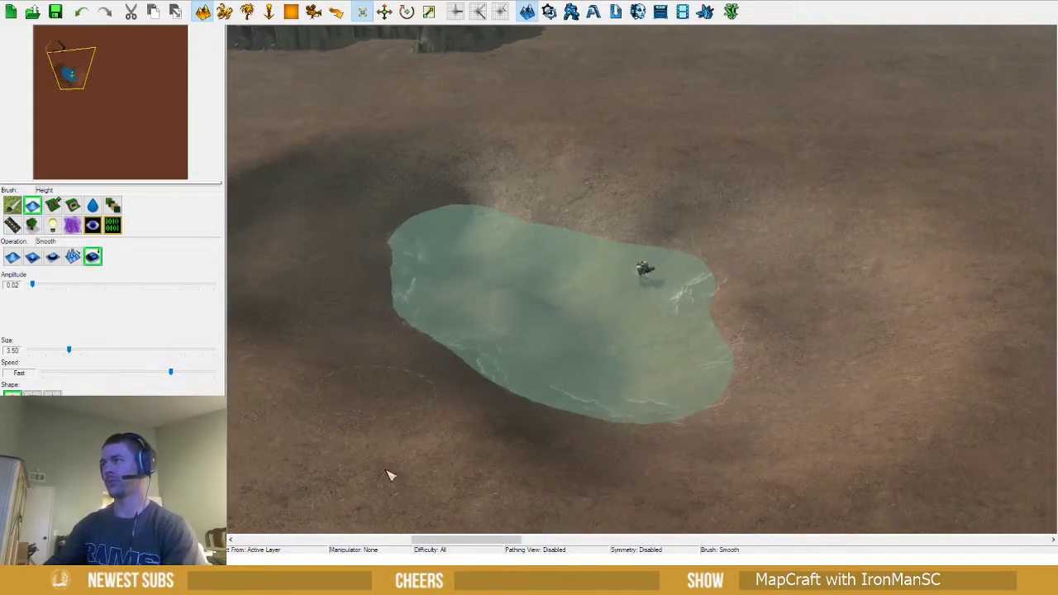
right_click_drag(387, 471, 389, 372, "ctrl")
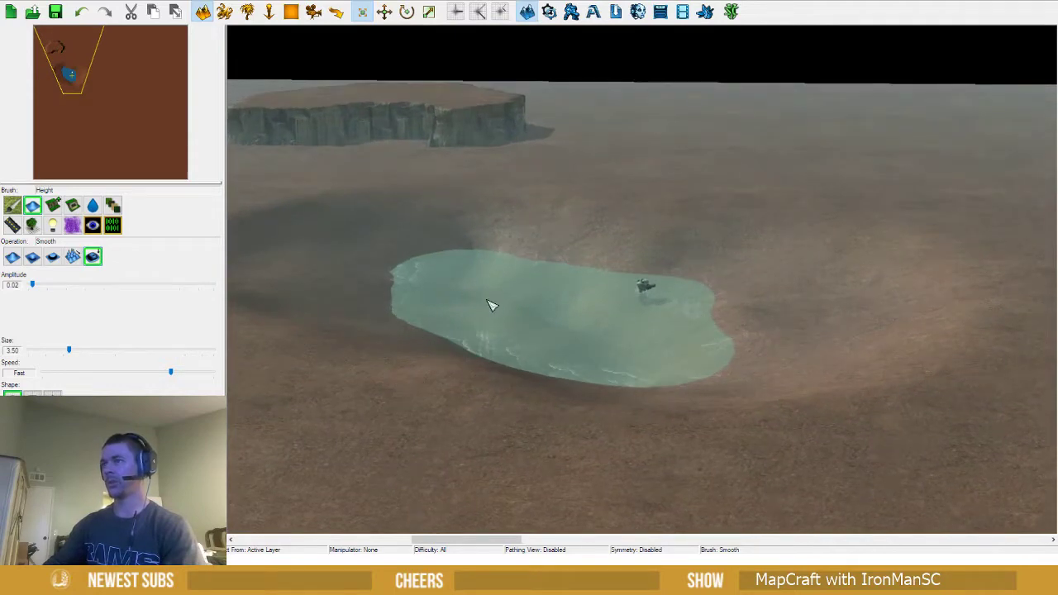
mouse_move(444, 321)
right_mouse_down("ctrl")
mouse_move(460, 369)
mouse_move(427, 350)
mouse_move(396, 352)
right_mouse_up("ctrl")
Delete the Marine standing in the pond from the unit layer
key("u")
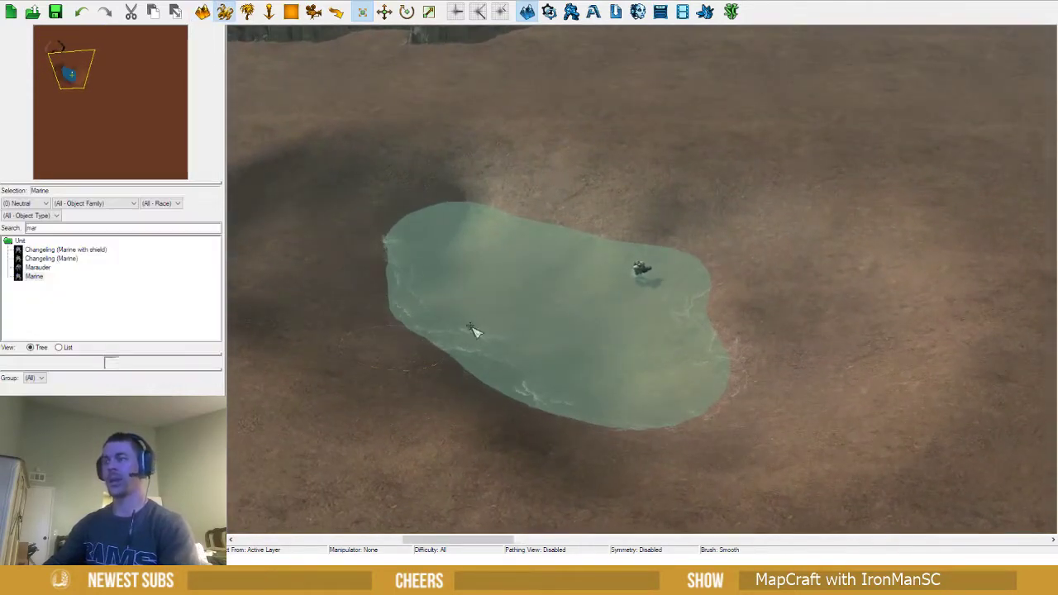
key("Escape")
left_click(639, 268)
key("Delete")
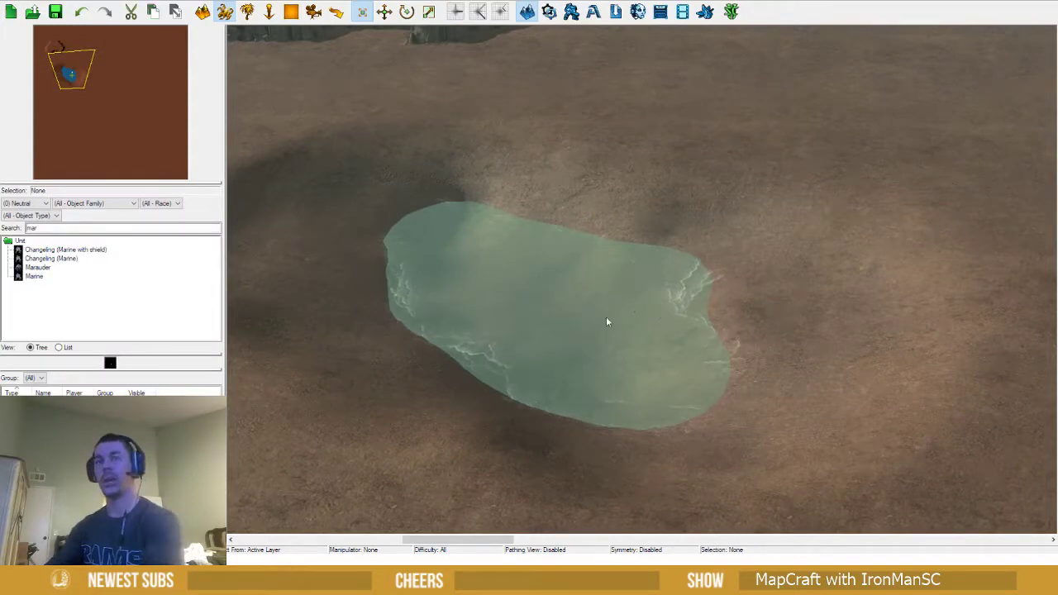
Return to the terrain layer and remove all the water from the basin with the Remove Water operation
key("t")
left_click(89, 206)
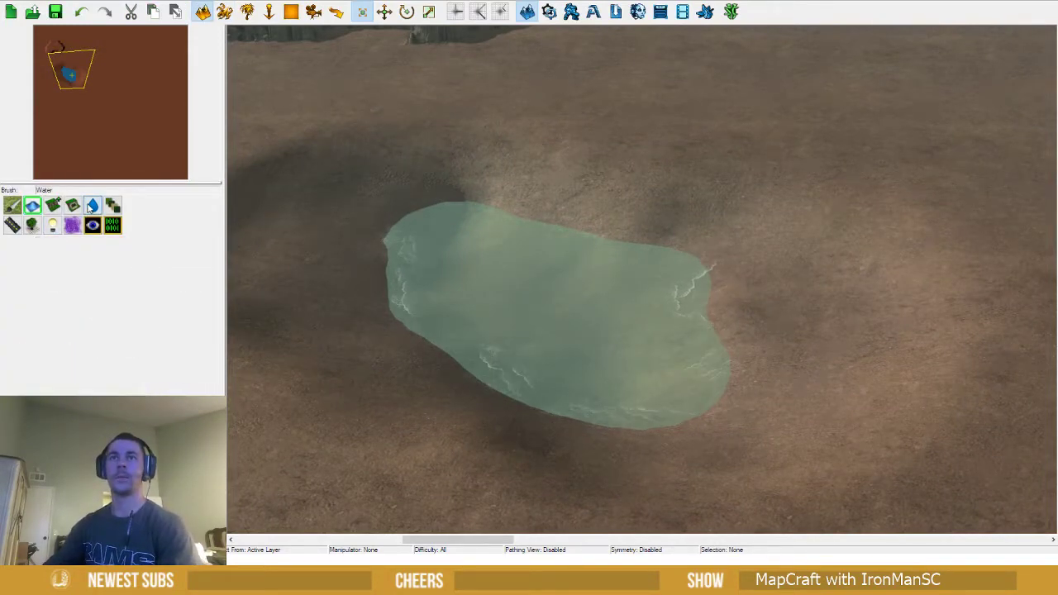
left_click(33, 257)
mouse_move(467, 207)
right_mouse_down("ctrl")
mouse_move(483, 344)
mouse_move(424, 223)
right_mouse_up("ctrl")
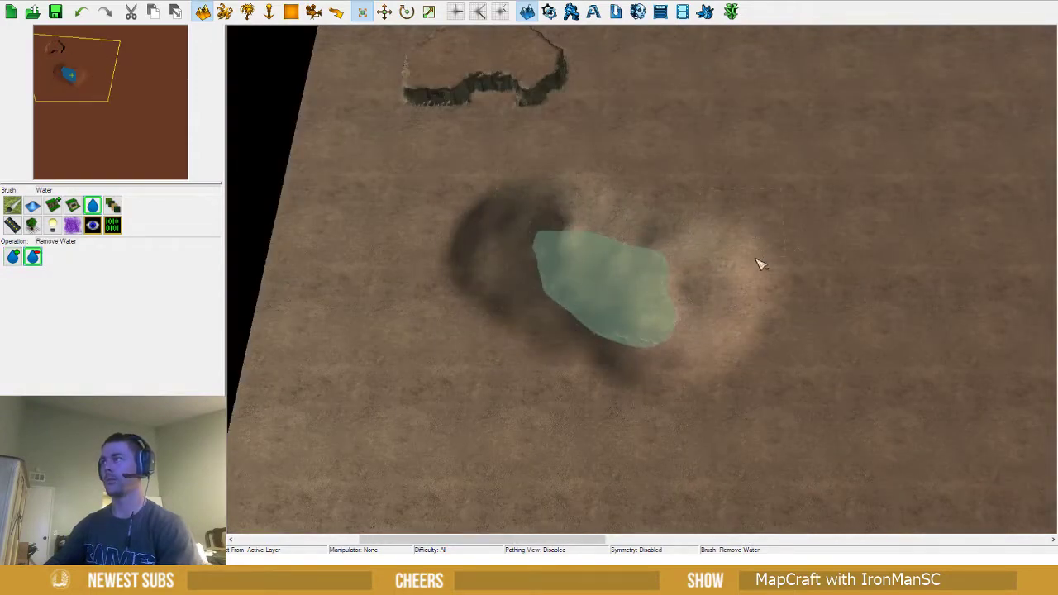
mouse_move(758, 263)
left_mouse_down()
mouse_move(571, 273)
mouse_move(420, 330)
mouse_move(682, 345)
left_mouse_up()
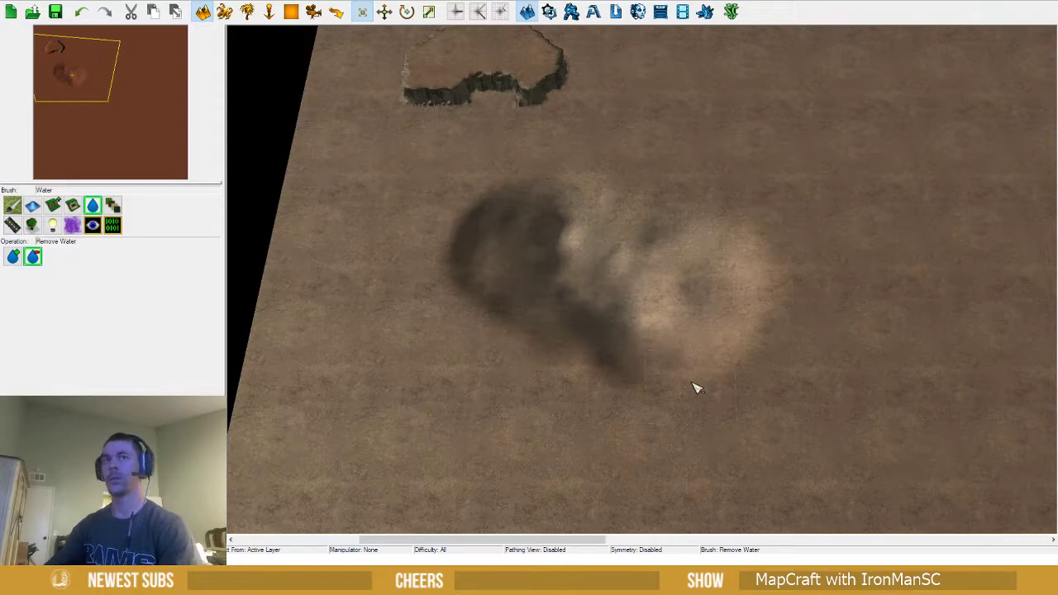
Level the sculpted basin and its rim to flat ground with the Height brush's Uniform operation at size 7.00
right_click_drag(697, 387, 706, 322, "ctrl")
scroll(706, 321, "up", 3)
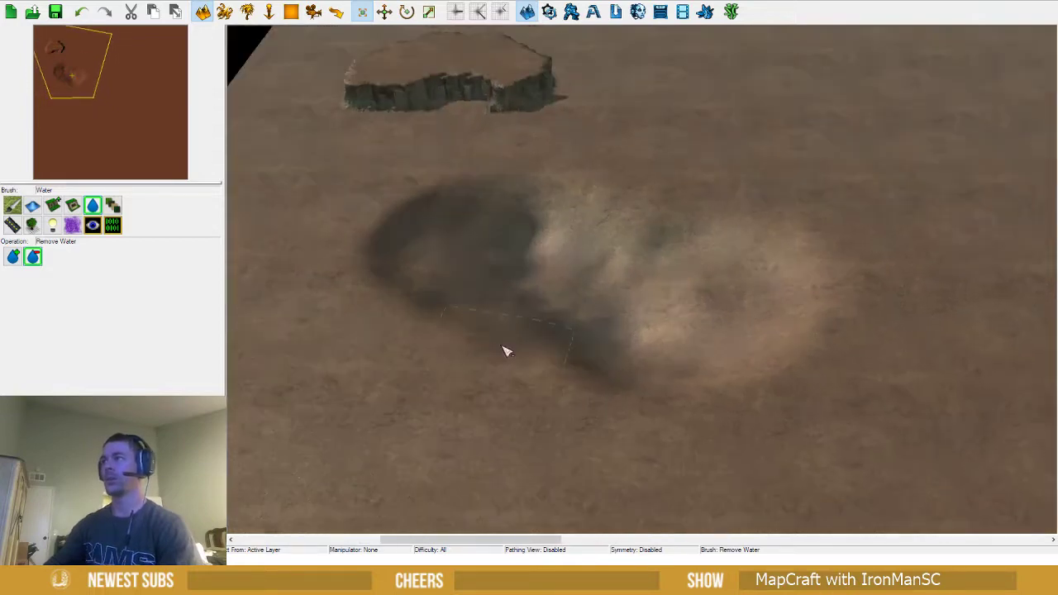
left_click(33, 208)
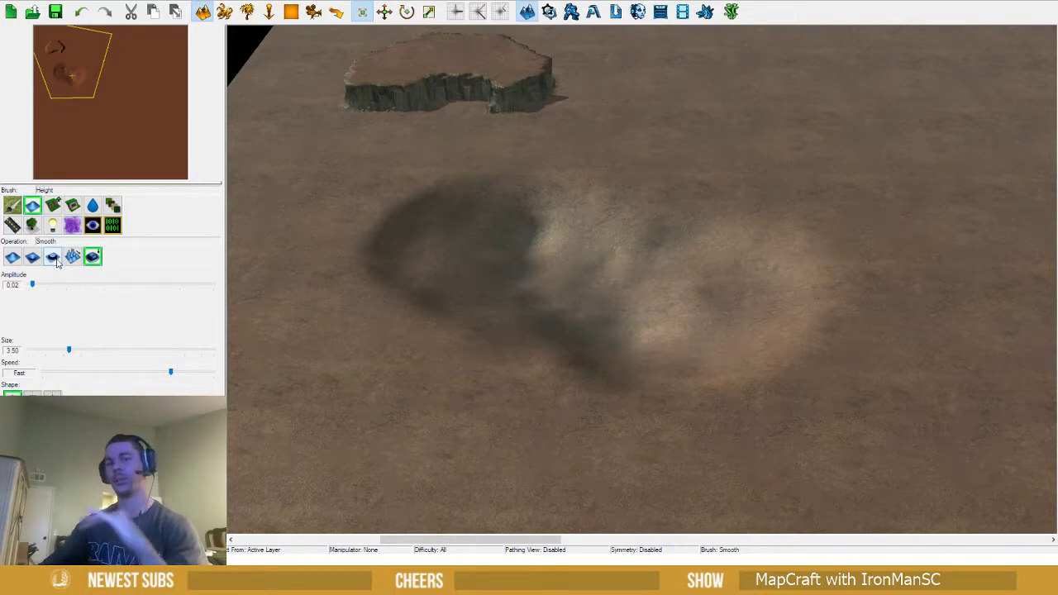
left_click(52, 257)
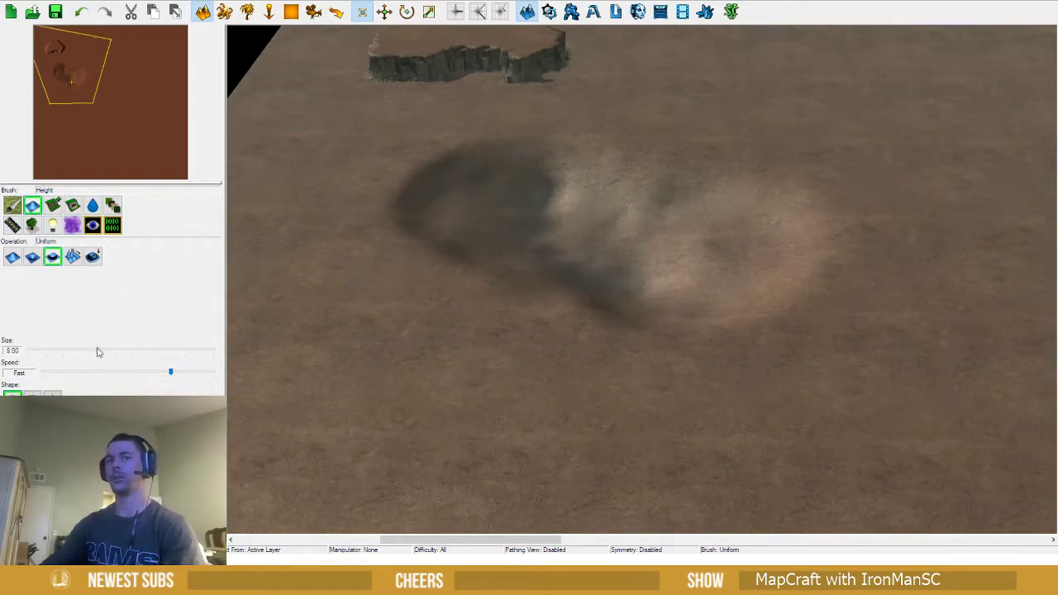
right_click_drag(343, 431, 373, 415)
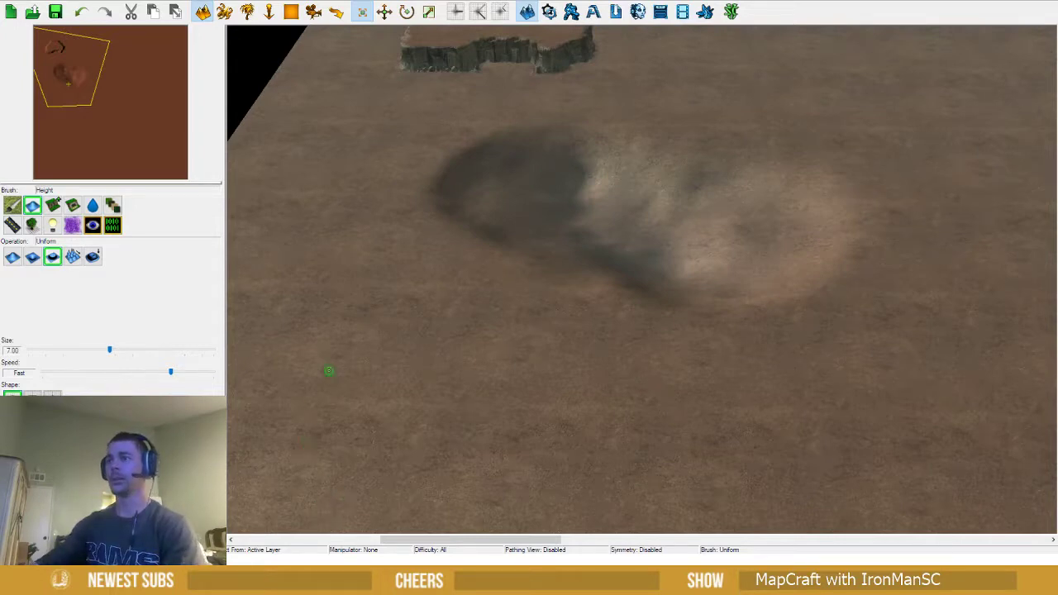
mouse_move(487, 264)
left_mouse_down()
mouse_move(673, 141)
mouse_move(531, 135)
mouse_move(447, 224)
mouse_move(597, 156)
left_mouse_up()
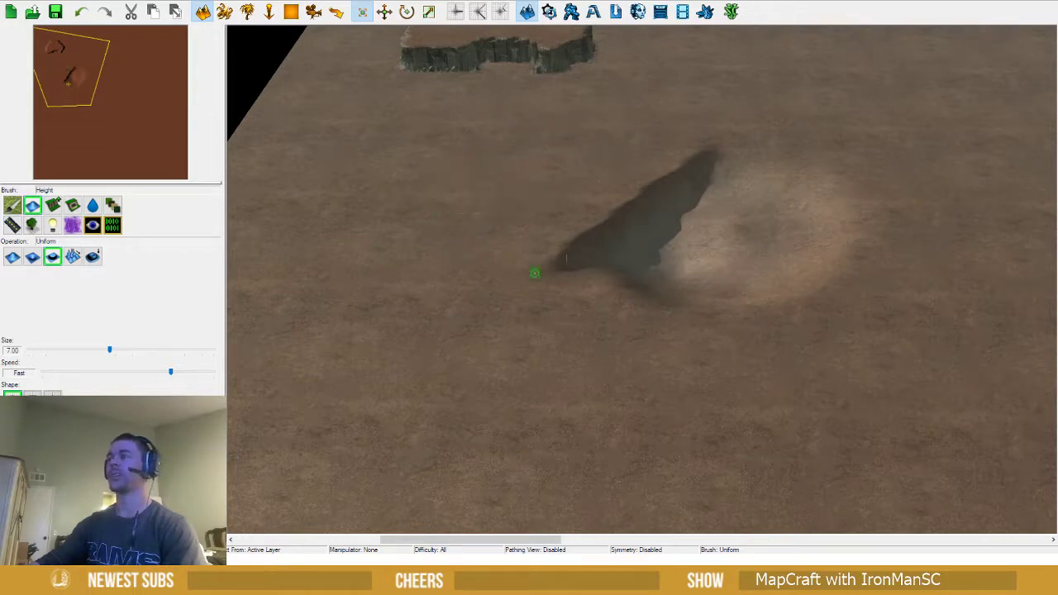
mouse_move(534, 273)
left_mouse_down()
mouse_move(795, 331)
mouse_move(849, 206)
mouse_move(727, 140)
mouse_move(763, 215)
mouse_move(777, 285)
mouse_move(677, 177)
mouse_move(661, 231)
mouse_move(678, 286)
left_mouse_up()
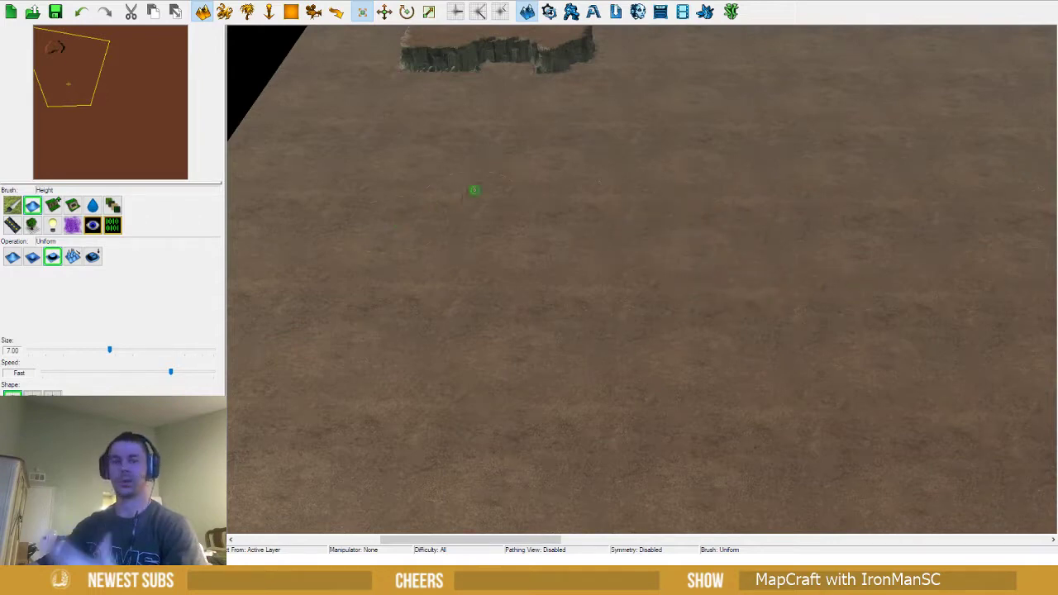
Switch to the Texture brush's Add Texture operation, choose Zerus Dirt Dark, and bring the open ground south of the plateau into view
right_click_drag(474, 190, 498, 279)
scroll(552, 236, "up", 1)
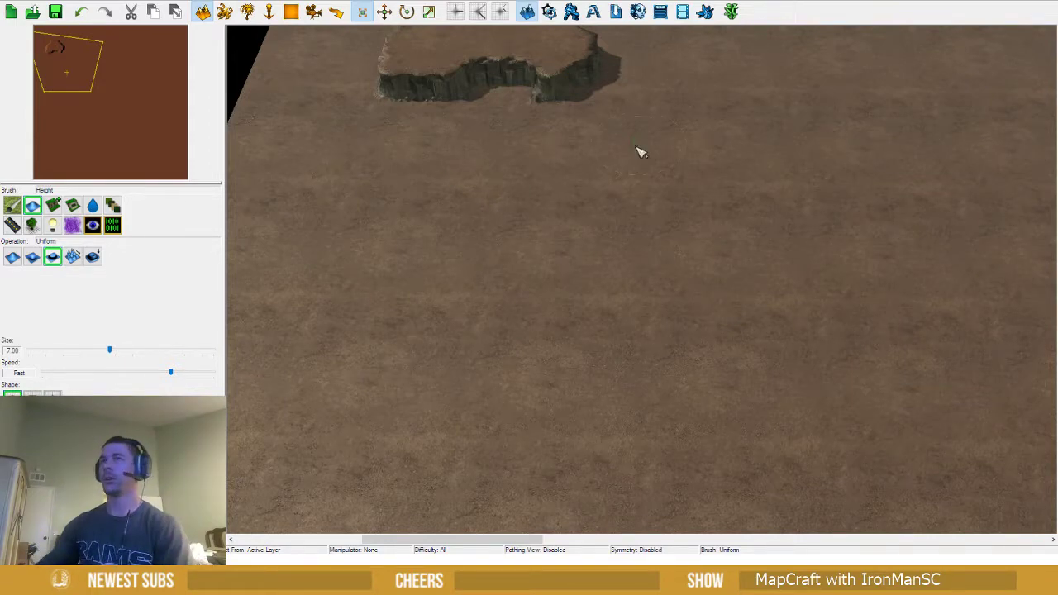
right_click_drag(641, 233, 623, 330)
right_click_drag(524, 199, 556, 241)
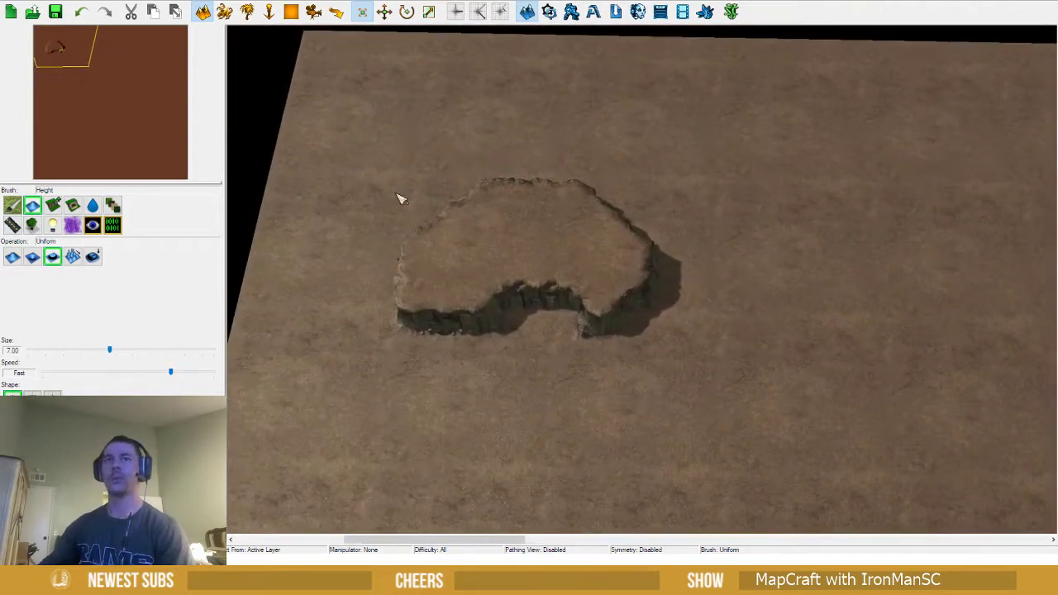
right_click_drag(371, 251, 402, 266)
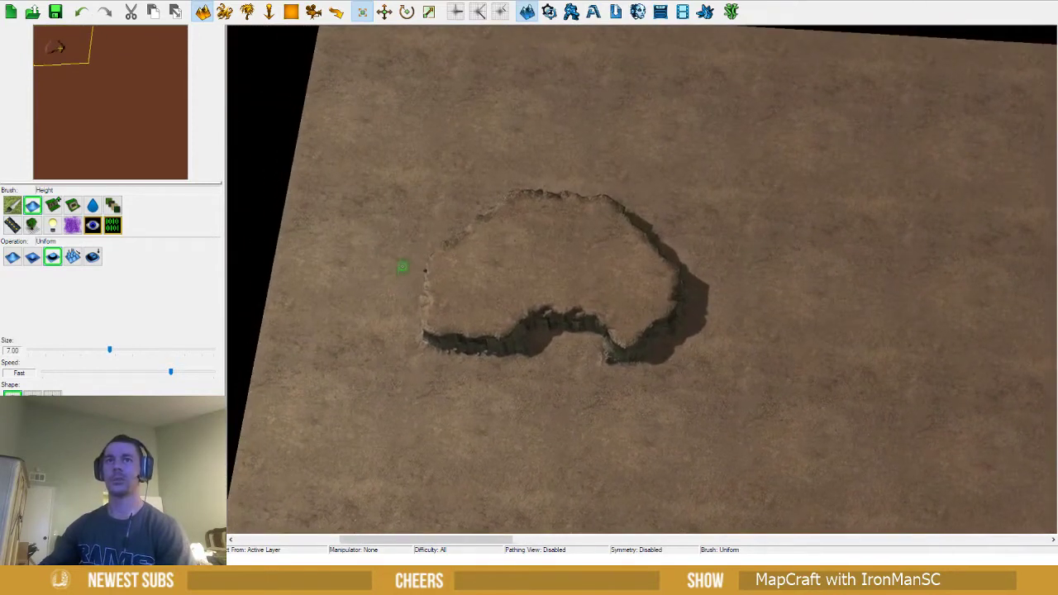
left_click(12, 209)
right_click_drag(356, 279, 391, 230)
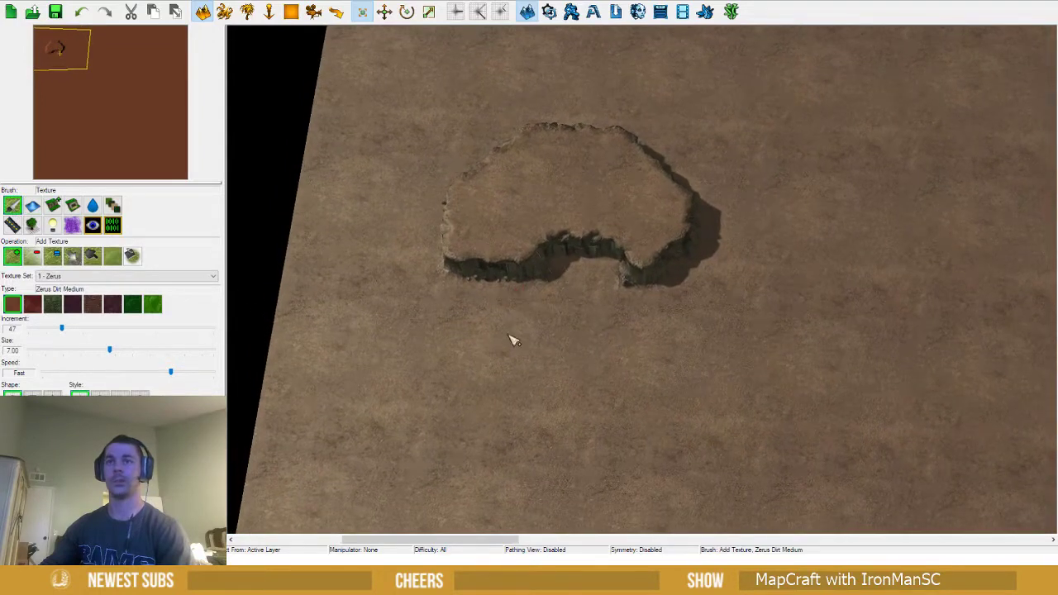
right_click_drag(539, 416, 508, 316)
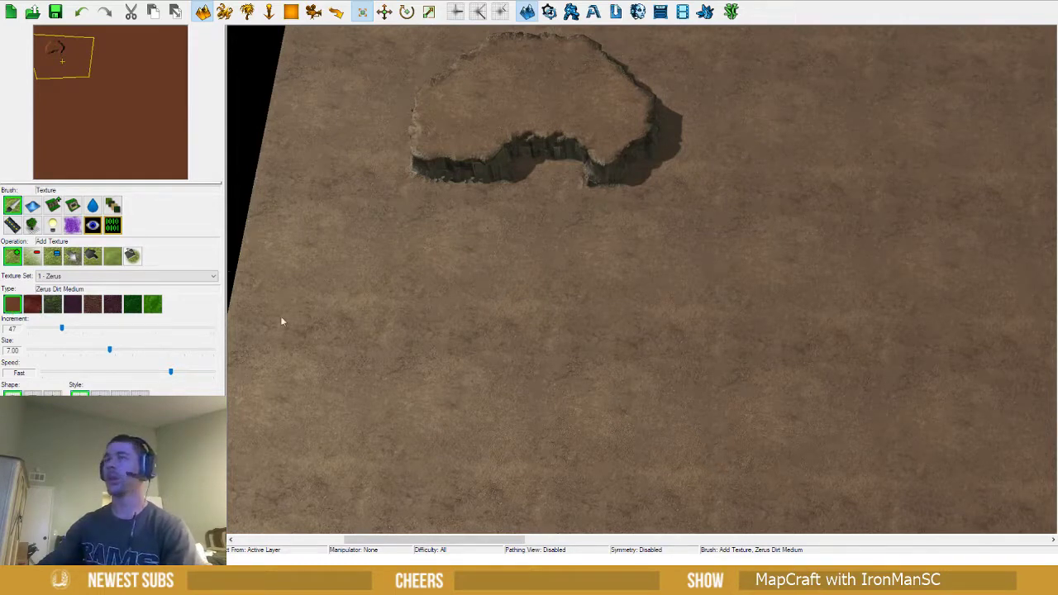
right_click_drag(435, 336, 383, 307)
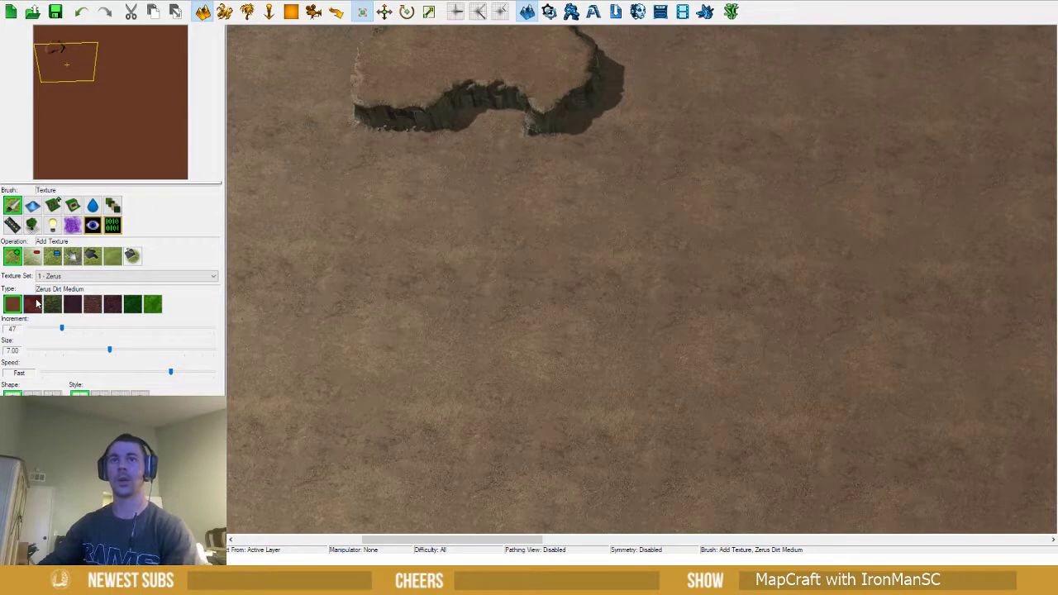
left_click(34, 304)
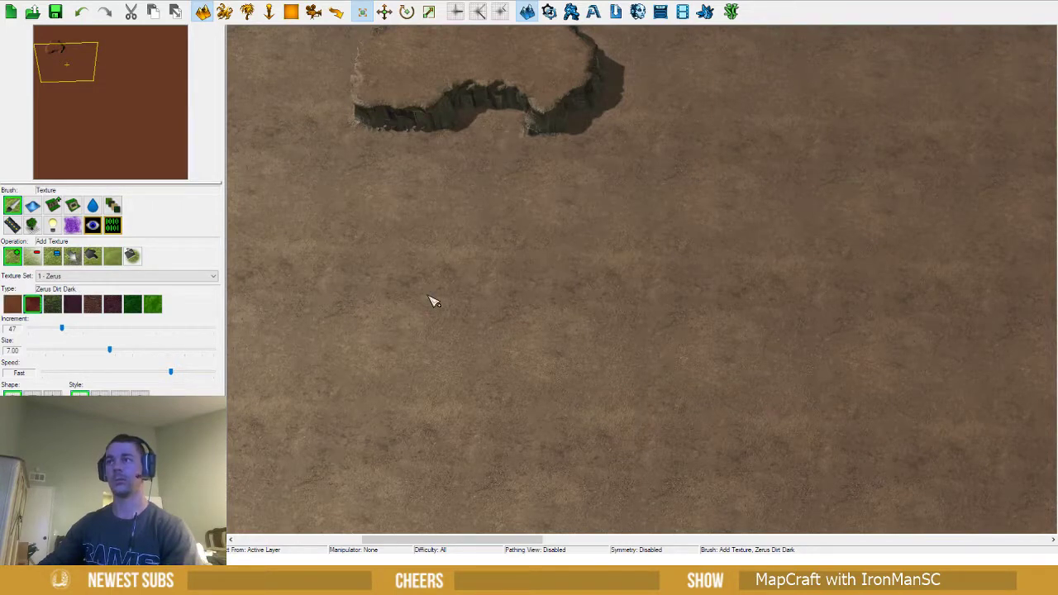
Paint comparison patches of Zerus Dirt Dark south of the plateau at size 7.00 with increments of 47, 13 and 252
mouse_move(433, 300)
left_mouse_down()
mouse_move(500, 359)
mouse_move(838, 374)
mouse_move(667, 331)
mouse_move(488, 305)
mouse_move(570, 289)
mouse_move(786, 310)
mouse_move(708, 248)
mouse_move(477, 219)
mouse_move(661, 217)
mouse_move(653, 206)
left_mouse_up()
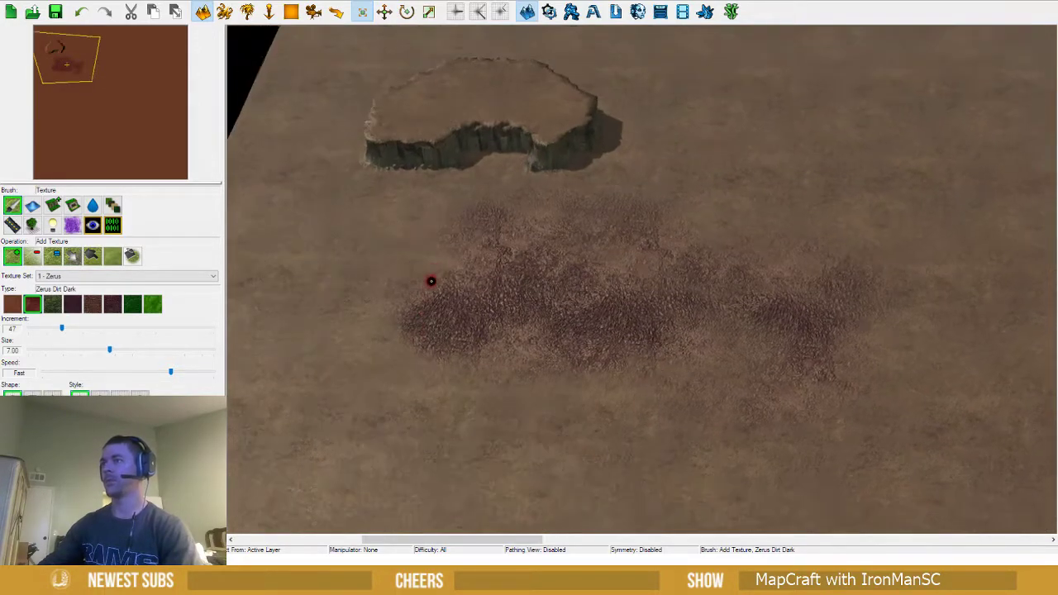
scroll(422, 293, "up", 3)
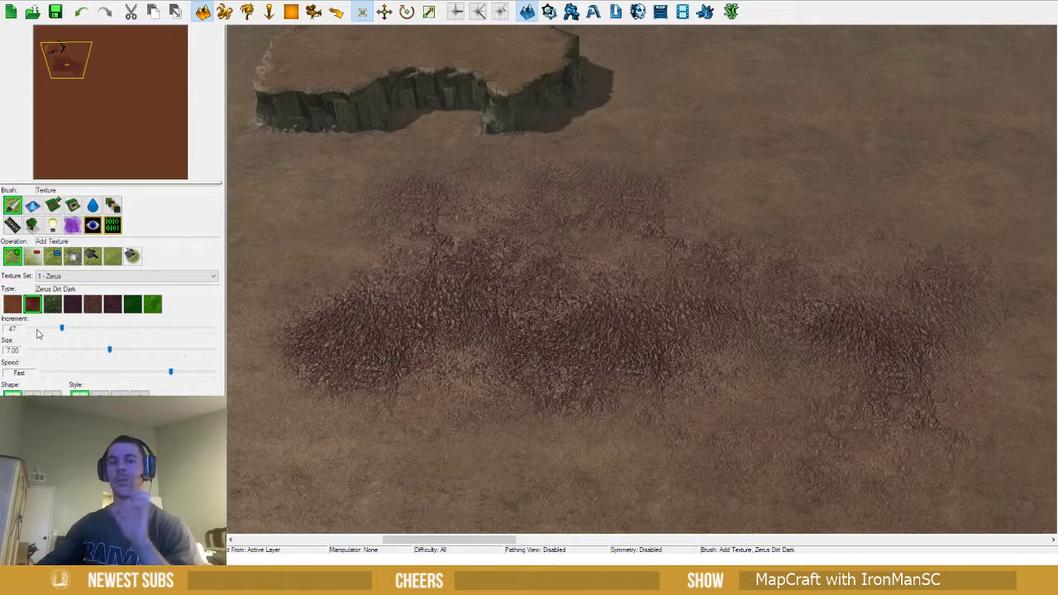
left_click(37, 328)
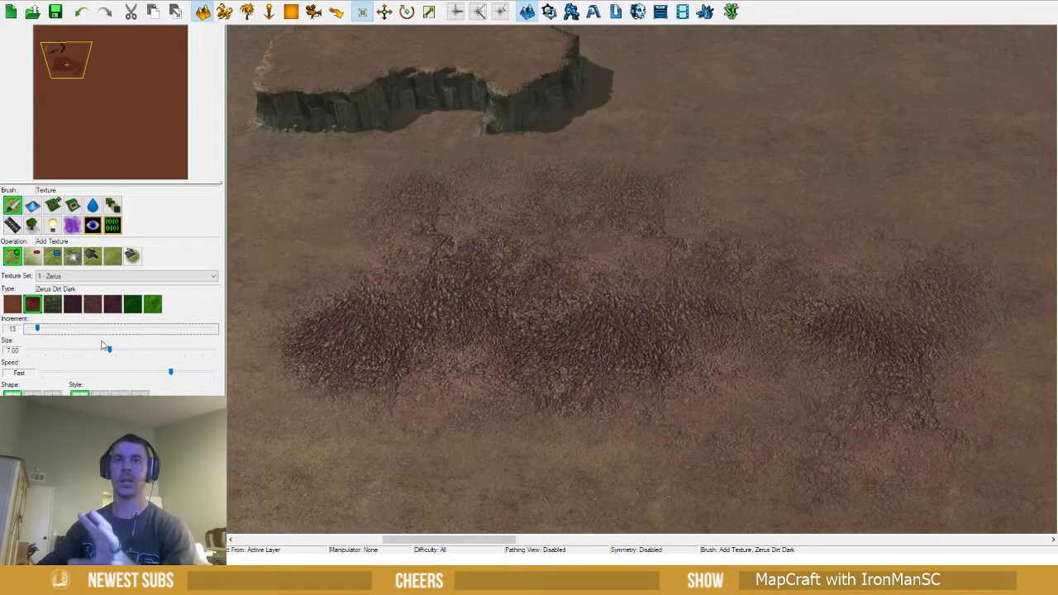
key("Down")
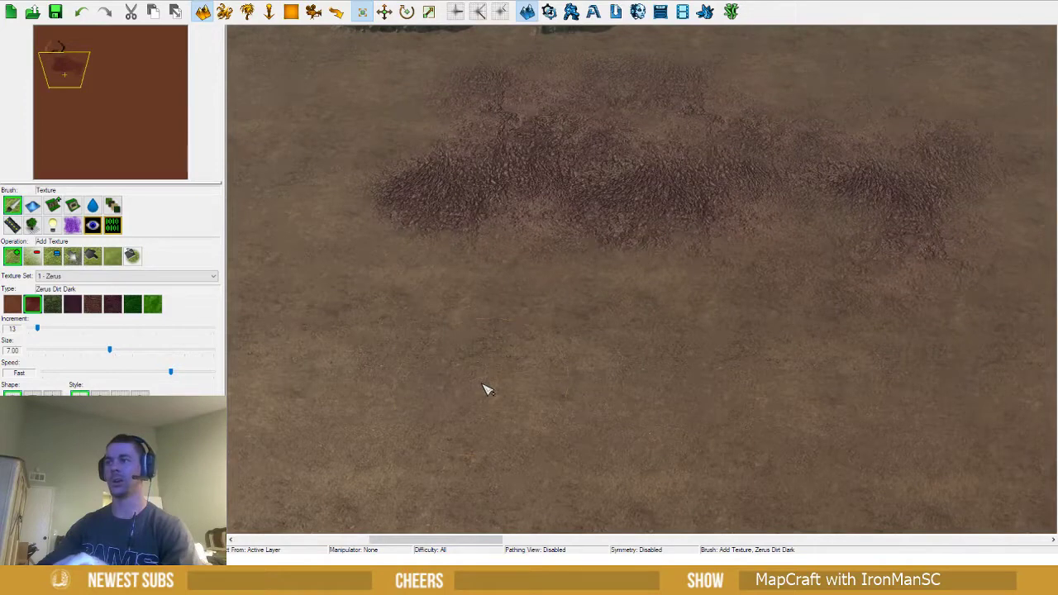
left_click_drag(486, 389, 555, 427)
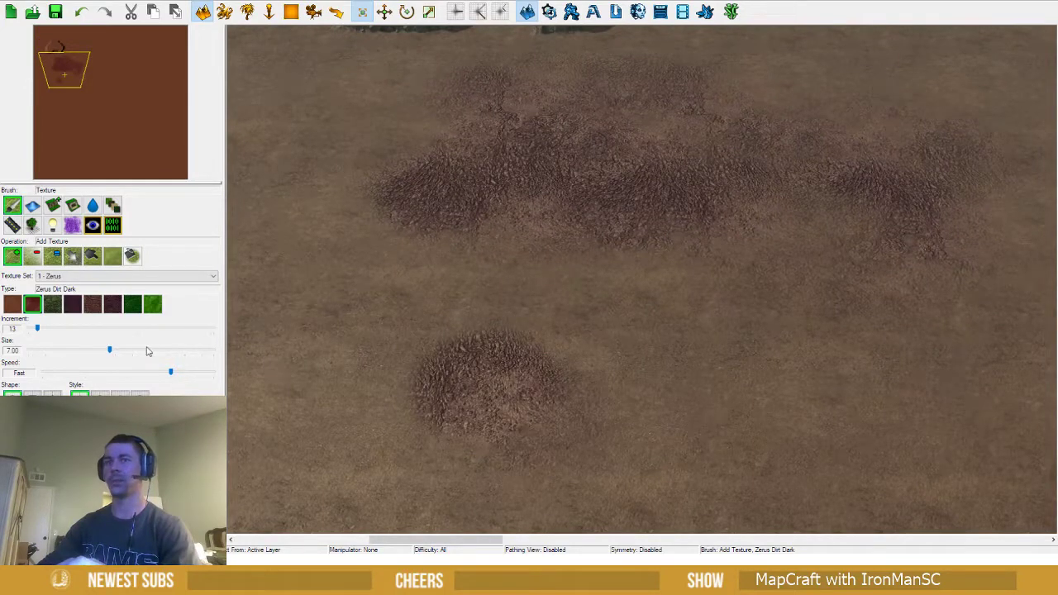
left_click_drag(189, 329, 213, 329)
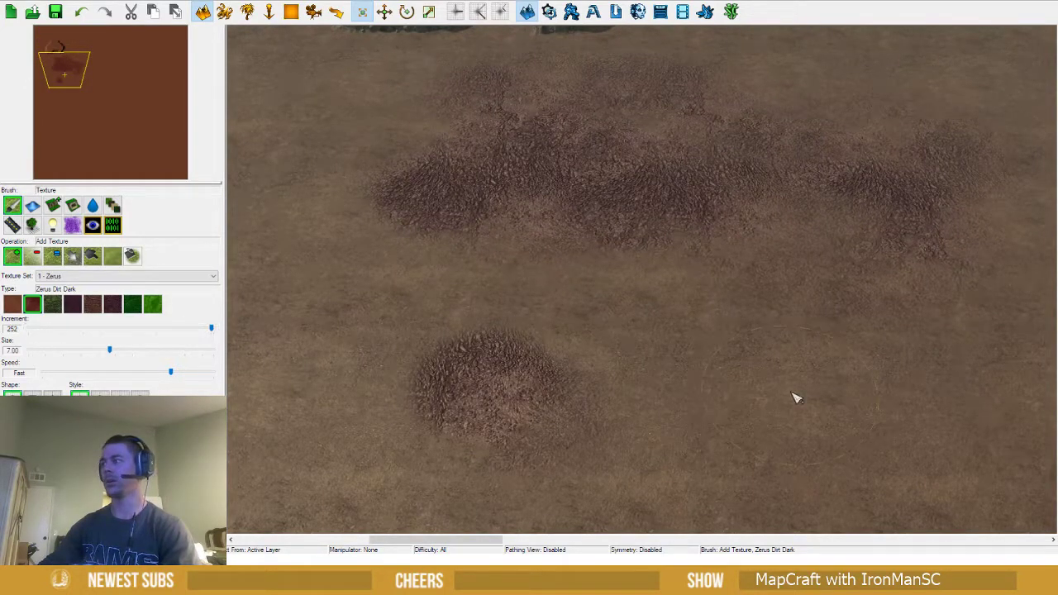
mouse_move(795, 398)
left_mouse_down()
mouse_move(838, 427)
mouse_move(751, 402)
mouse_move(710, 417)
left_mouse_up()
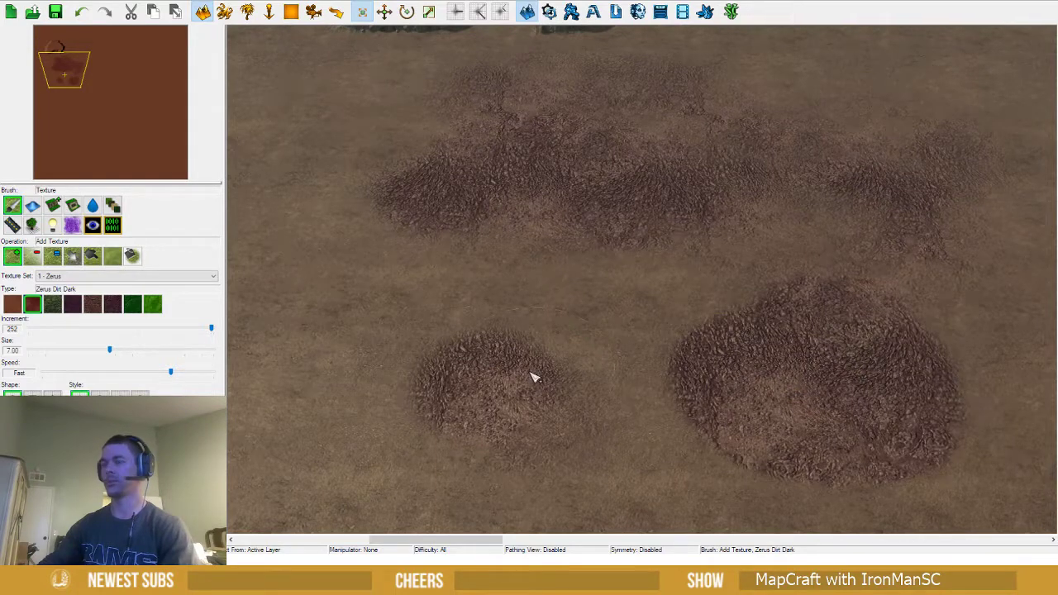
Undo all the Zerus Dirt Dark test patches south of the plateau
scroll(533, 377, "down", 1)
key("ctrl+z")
key("ctrl+z")
key("ctrl+z")
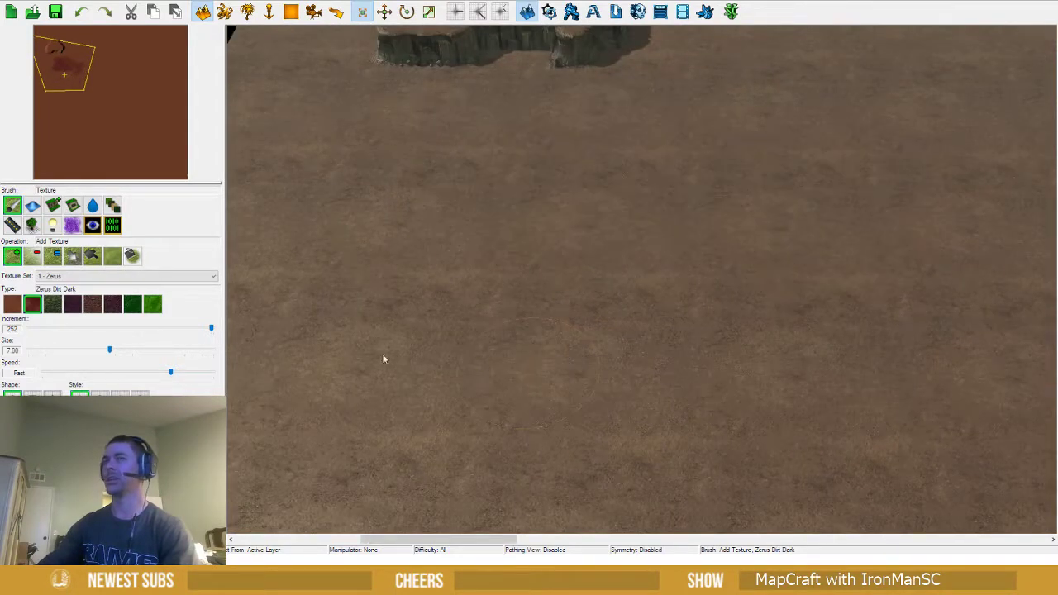
Set the Texture brush to an increment of 22 and a size of 4.50
left_click(63, 330)
left_click_drag(56, 331, 45, 333)
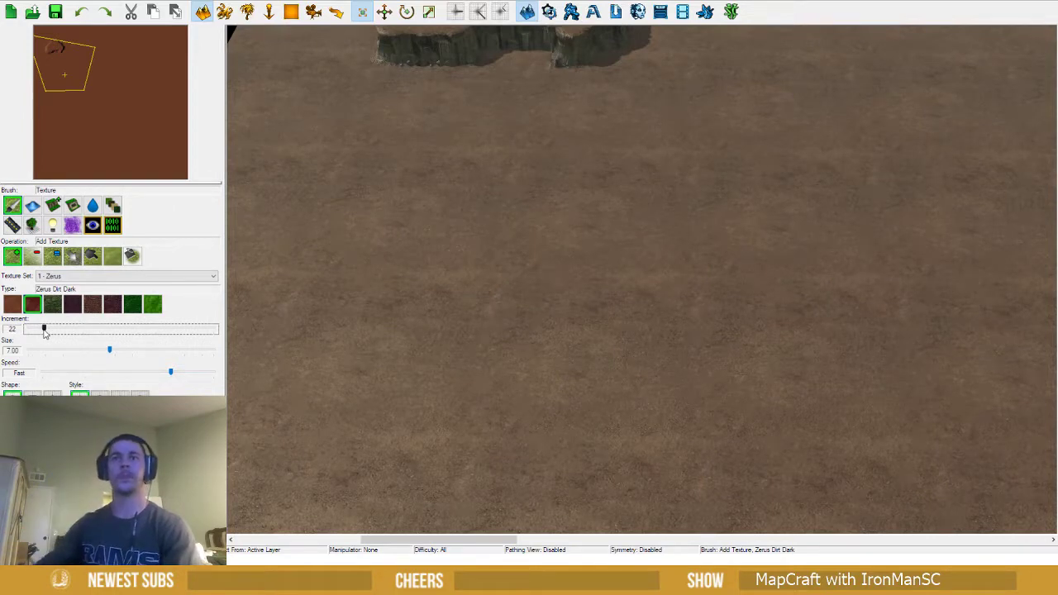
left_click(83, 351)
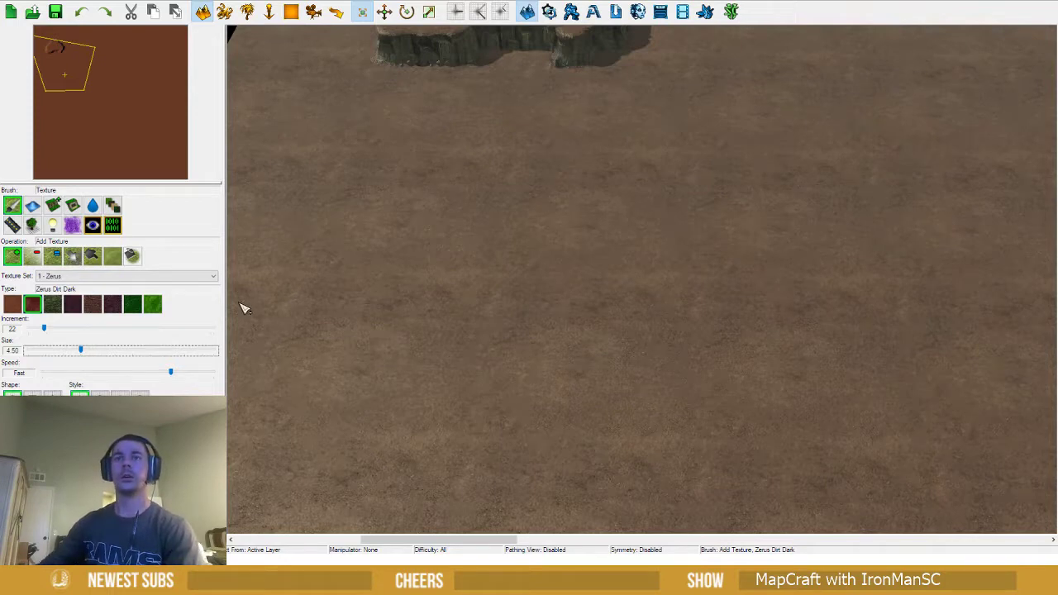
Frame the cliff plateau from above and turn on the pathing view
scroll(363, 217, "up", 3)
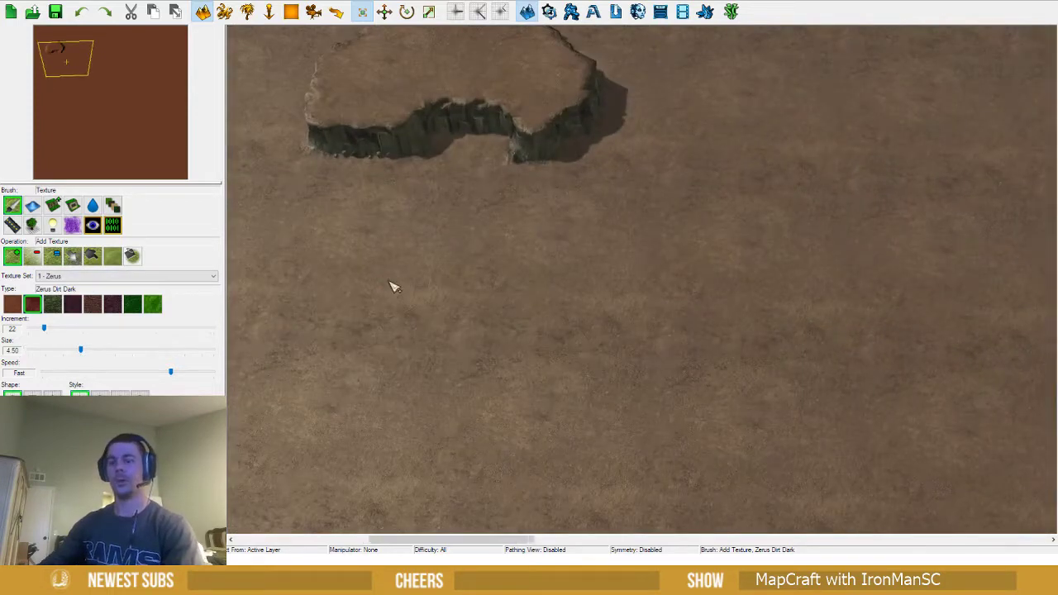
scroll(418, 191, "up", 3)
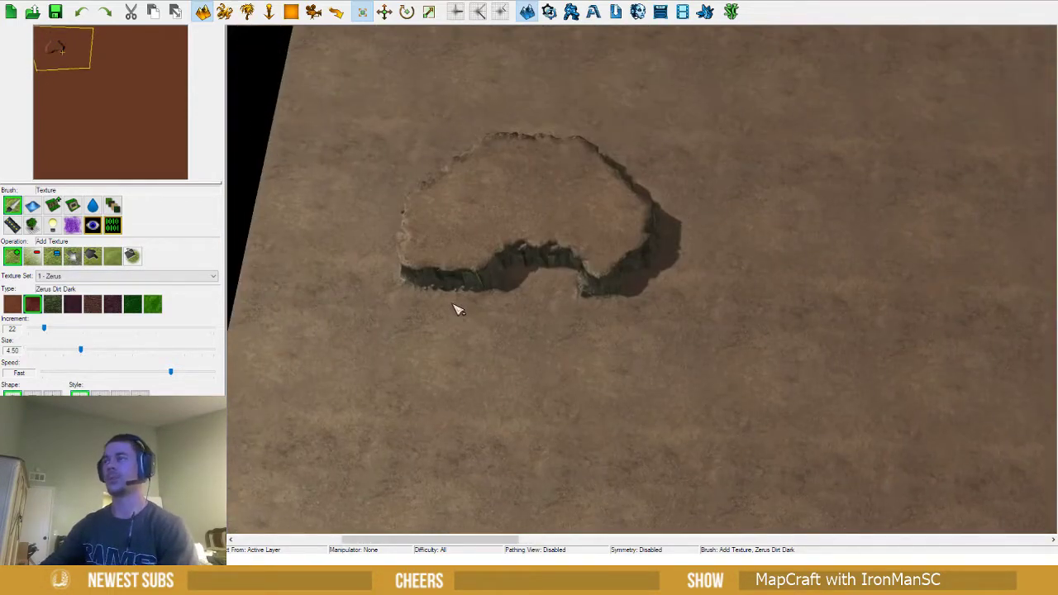
scroll(457, 309, "down", 2)
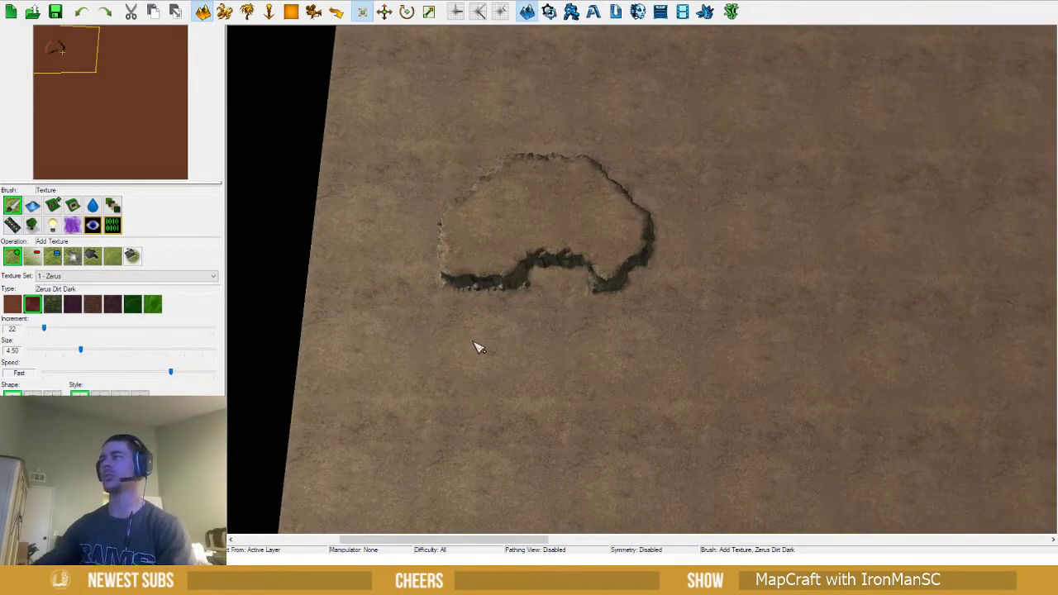
key("p")
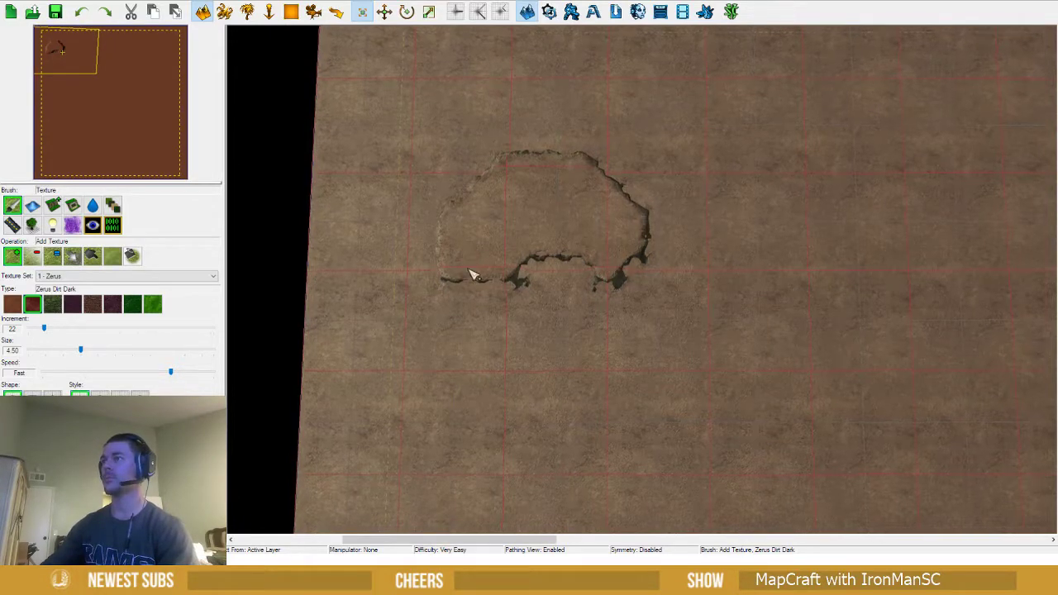
scroll(474, 281, "up", 2)
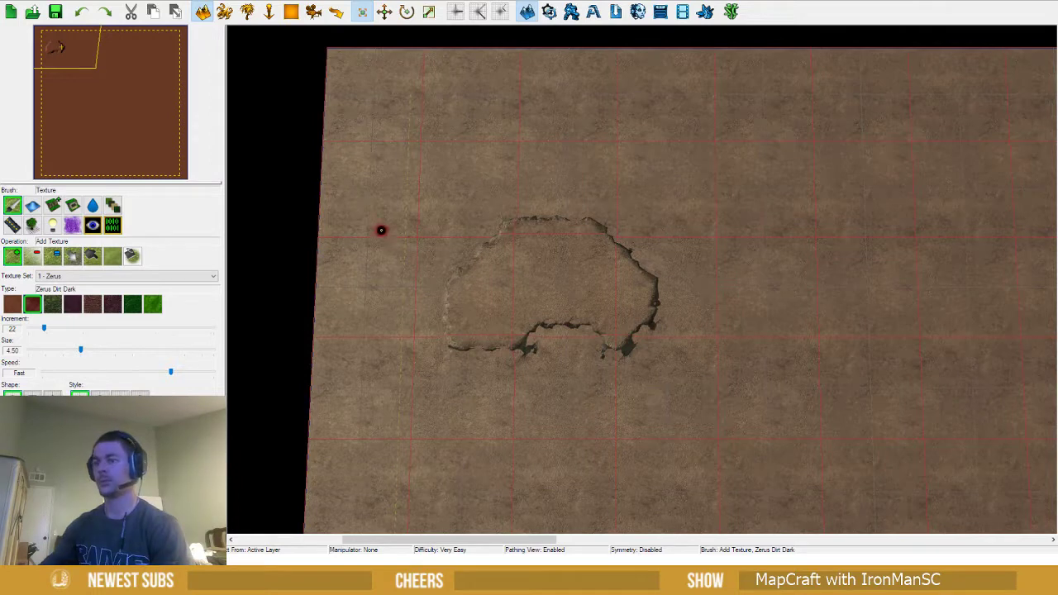
Find the Command Center among the units and place a neutral one east of the cliff plateau
key("Up")
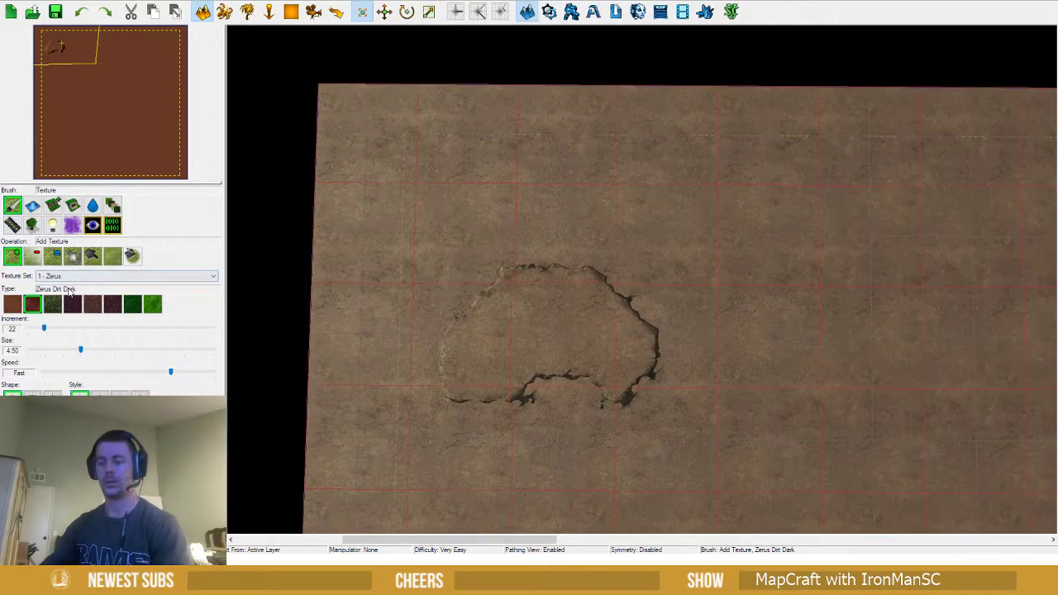
key("u")
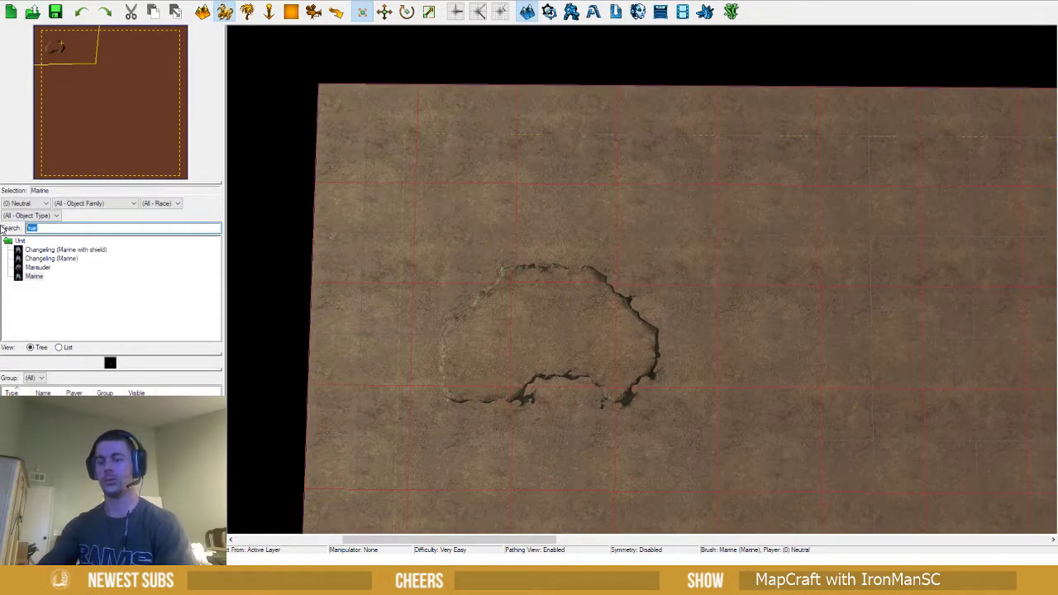
type("com")
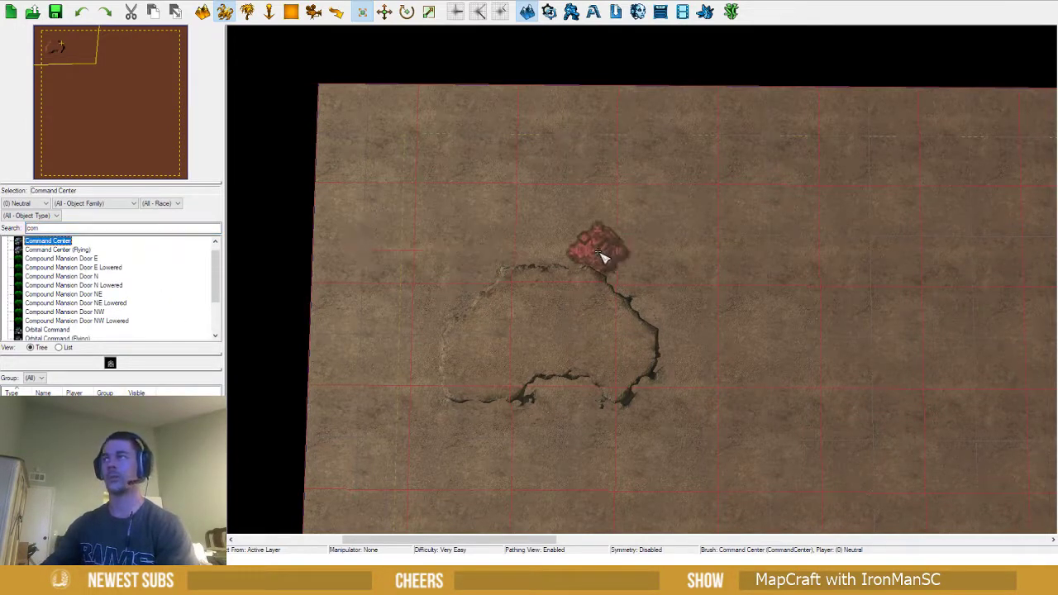
left_click(711, 304)
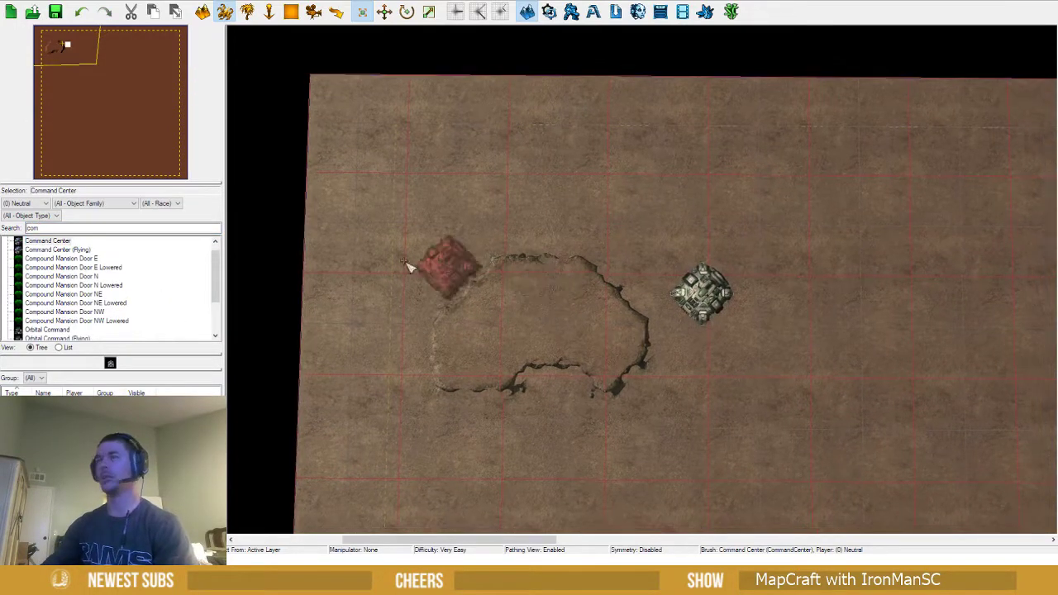
Raise Zerus Organic Cliffs 0 around the Command Center at size 4.50, joining the area to the existing plateau
key("t")
left_click(52, 205)
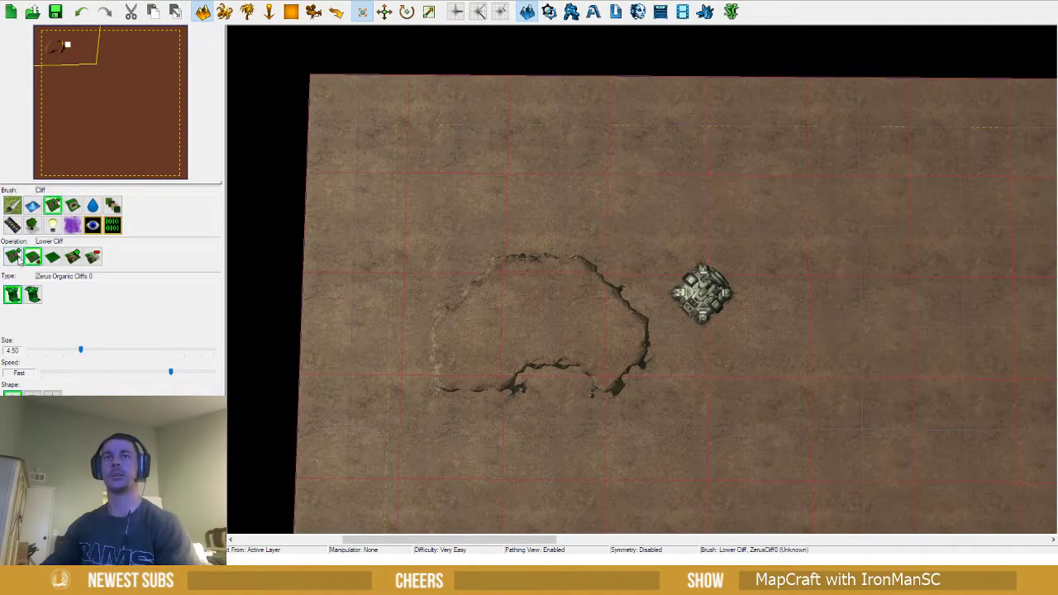
right_click_drag(541, 286, 477, 275)
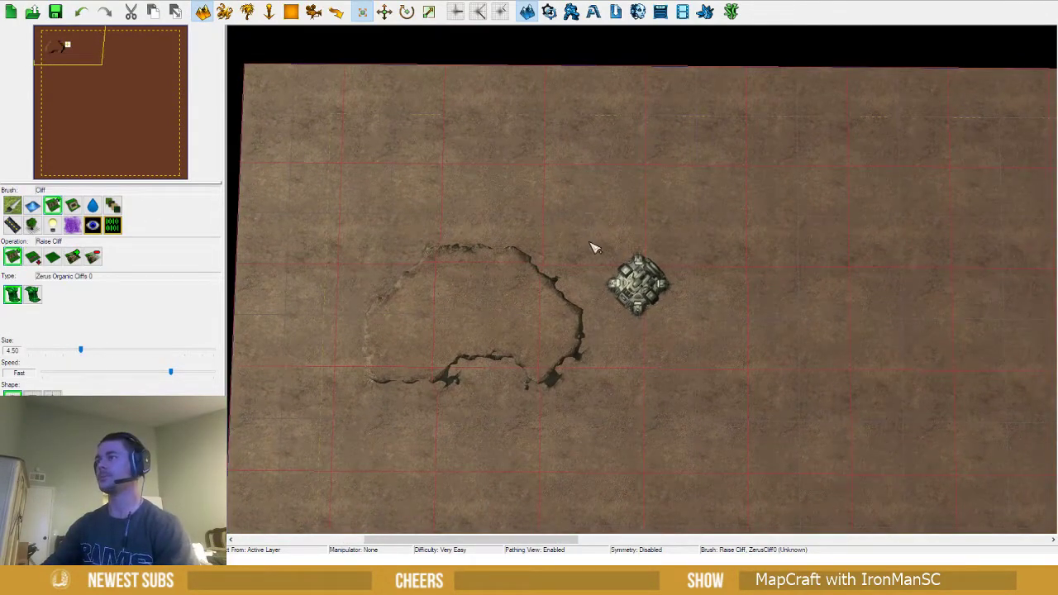
mouse_move(521, 233)
left_mouse_down()
mouse_move(518, 224)
mouse_move(574, 196)
mouse_move(734, 164)
mouse_move(796, 205)
mouse_move(814, 325)
mouse_move(675, 402)
mouse_move(518, 374)
mouse_move(444, 229)
mouse_move(501, 165)
mouse_move(656, 162)
mouse_move(765, 220)
mouse_move(770, 328)
mouse_move(609, 372)
mouse_move(570, 302)
mouse_move(604, 219)
mouse_move(683, 233)
mouse_move(746, 273)
mouse_move(666, 334)
mouse_move(604, 281)
left_mouse_up()
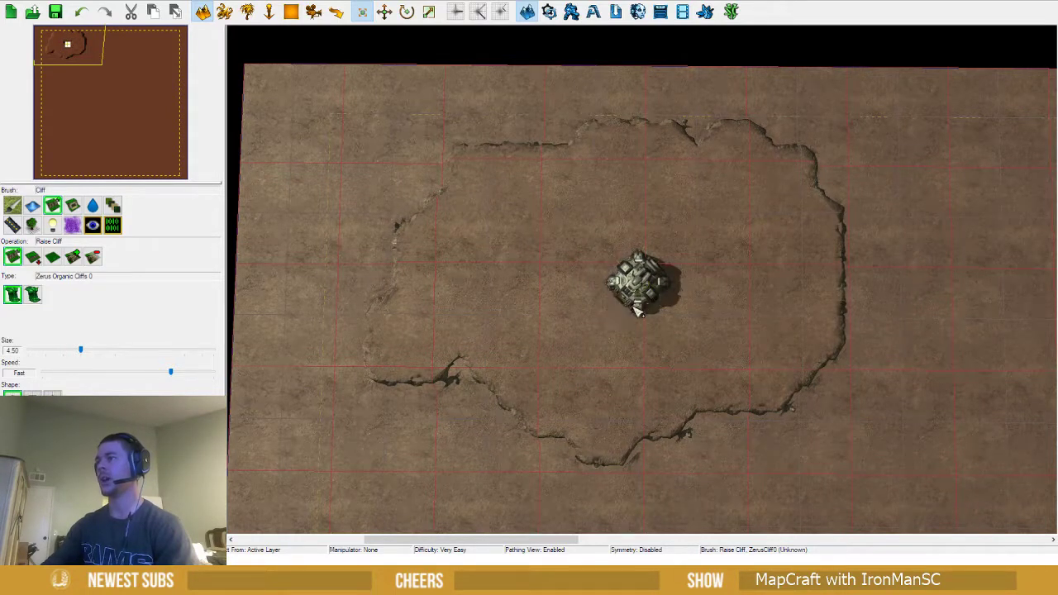
Raise more cliff along the plateau's west and northwest edges to round out its outline
right_click_drag(487, 325, 553, 298)
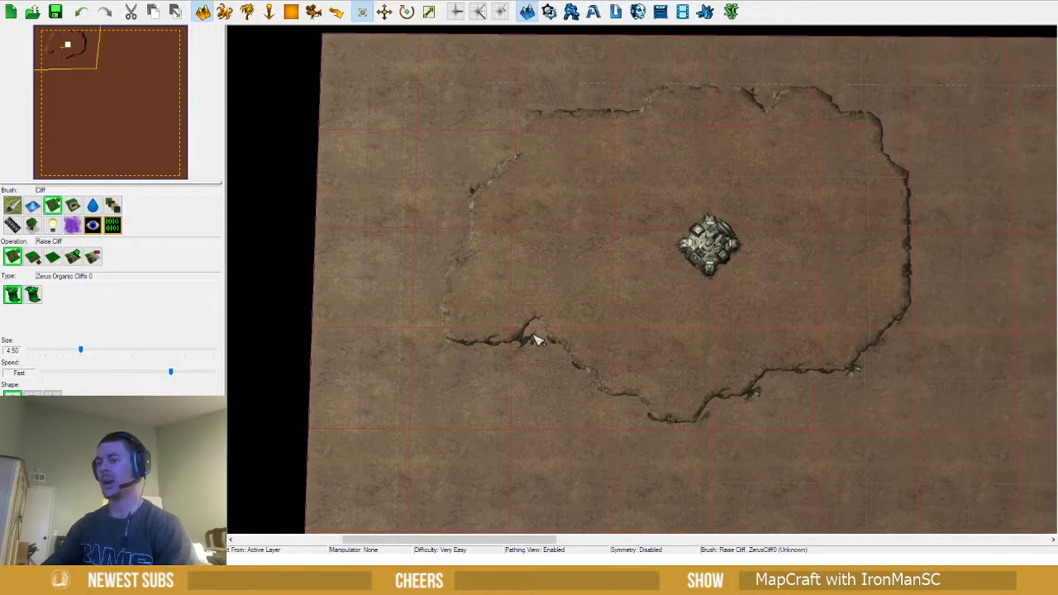
right_click_drag(539, 340, 568, 330)
right_click_drag(530, 174, 562, 233)
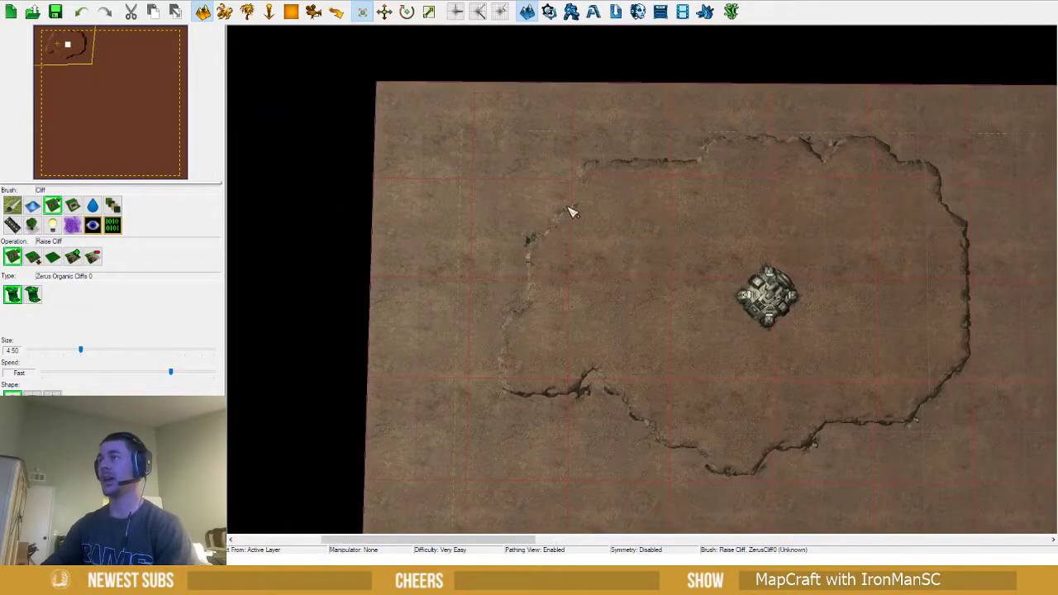
left_click_drag(552, 250, 543, 281)
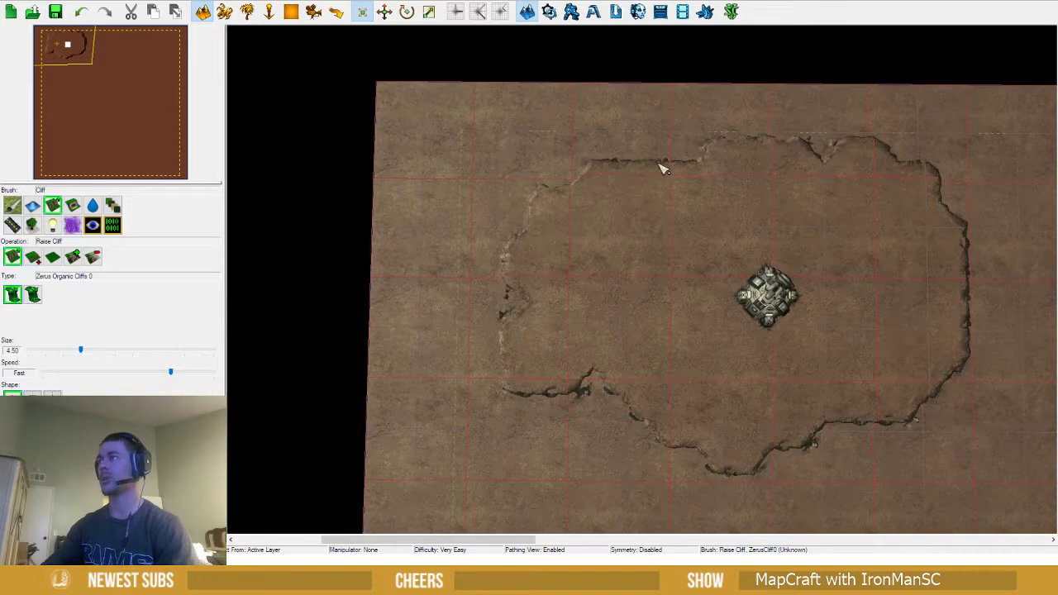
left_click_drag(663, 168, 685, 168)
Extend the plateau's raised cliff on its east, northeast and south sides around the Command Center
right_click_drag(762, 245, 668, 181)
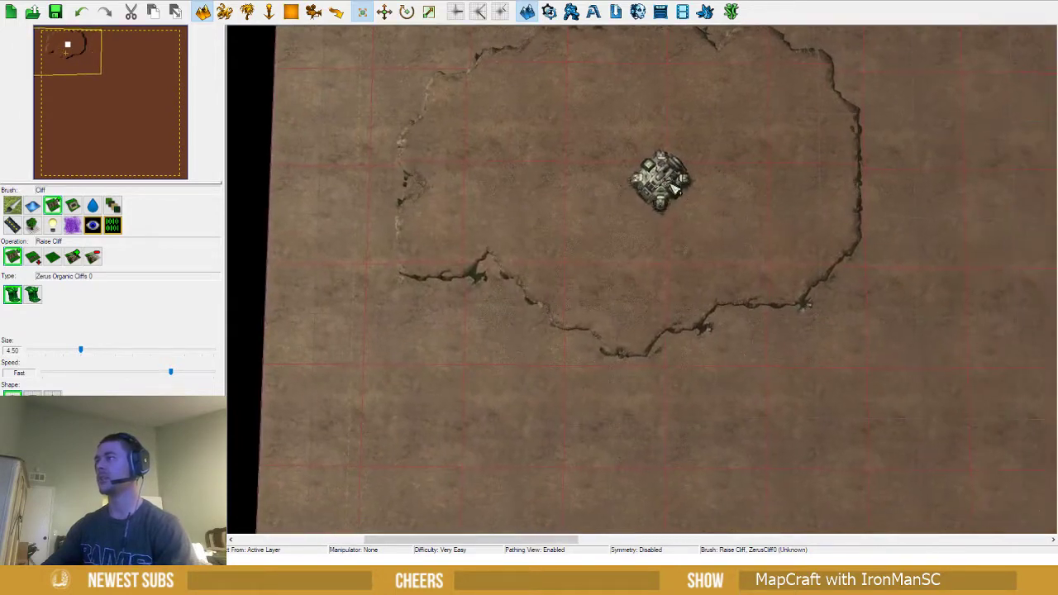
right_click_drag(735, 216, 691, 187)
mouse_move(829, 136)
left_mouse_down()
mouse_move(826, 184)
mouse_move(770, 276)
mouse_move(692, 322)
mouse_move(644, 333)
mouse_move(595, 312)
mouse_move(737, 251)
left_mouse_up()
right_click_drag(636, 227, 646, 131, "ctrl")
scroll(650, 151, "up", 5)
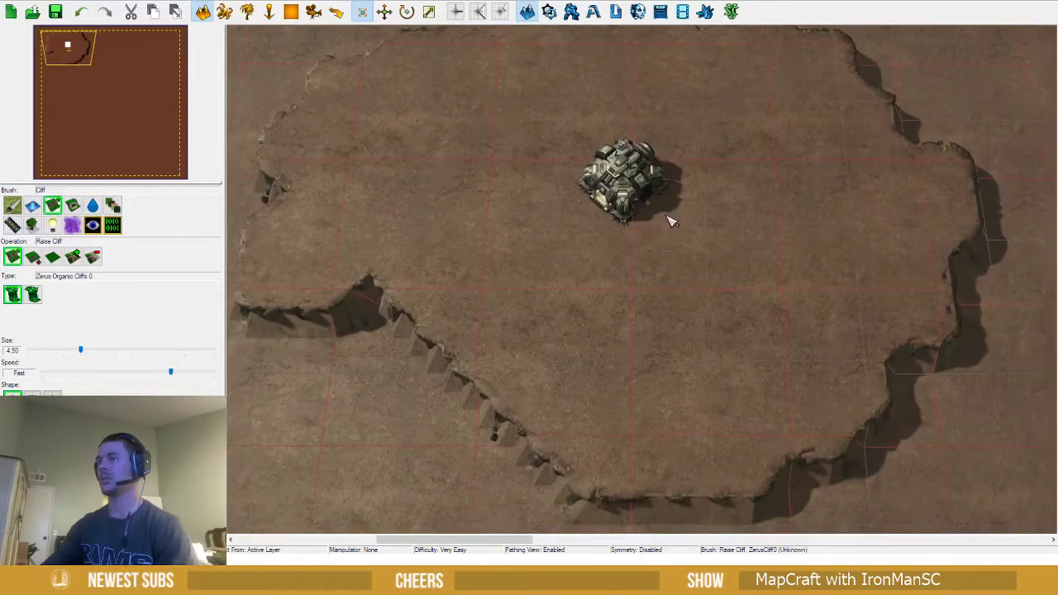
scroll(673, 219, "down", 5)
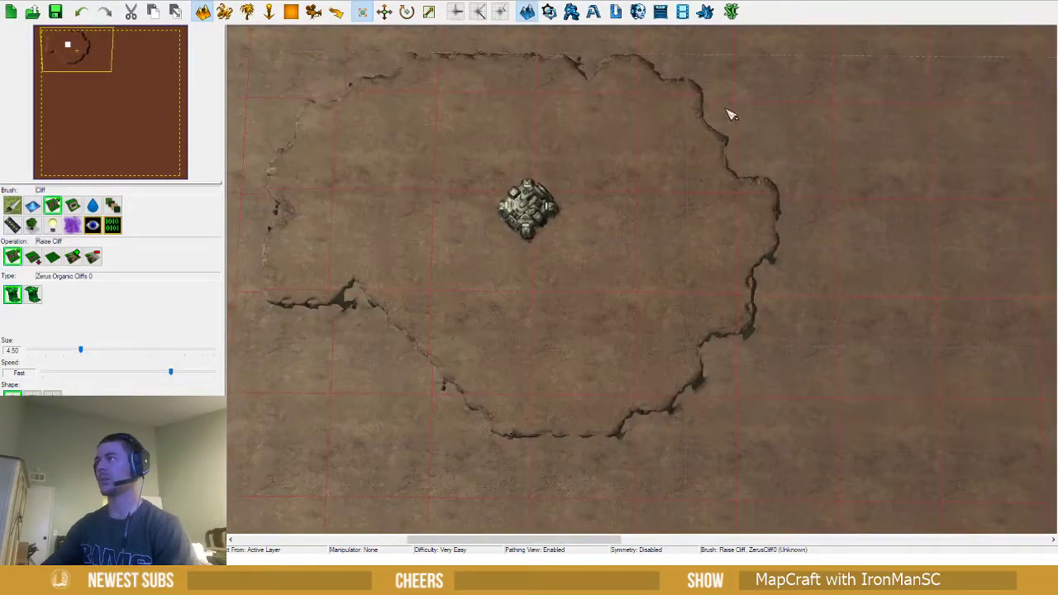
mouse_move(721, 120)
left_mouse_down()
mouse_move(779, 218)
mouse_move(728, 338)
mouse_move(686, 389)
mouse_move(624, 423)
mouse_move(531, 311)
left_mouse_up()
right_click_drag(458, 384, 669, 289)
scroll(643, 302, "down", 3)
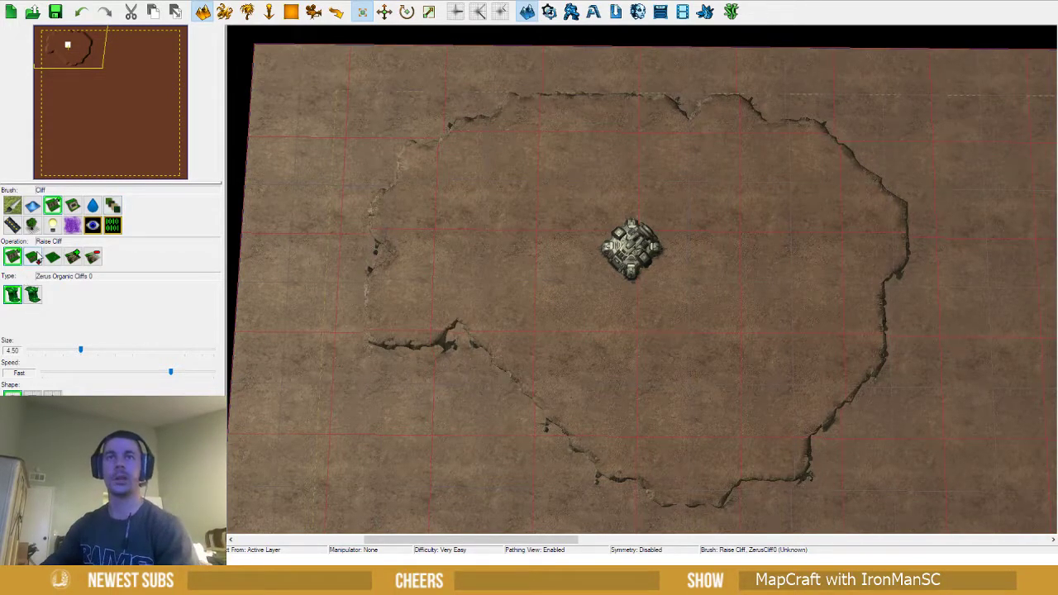
Turn off the pathing view and raise the entire plateau, including under the Command Center, by another cliff level
right_click_drag(508, 158, 547, 190, "ctrl")
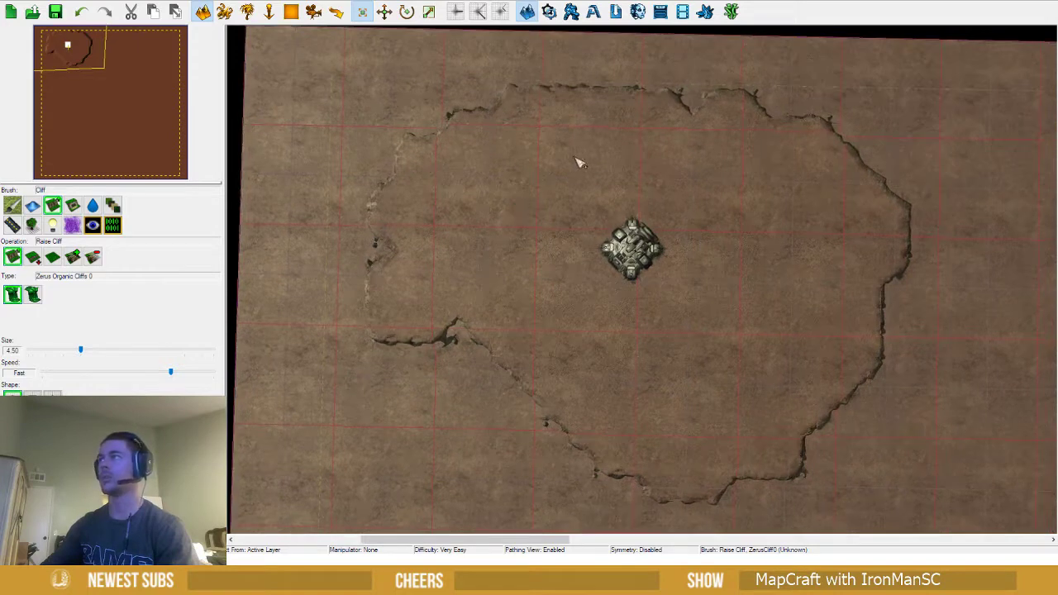
mouse_move(561, 132)
left_mouse_down()
mouse_move(659, 125)
mouse_move(678, 151)
mouse_move(713, 146)
mouse_move(738, 126)
mouse_move(765, 156)
mouse_move(812, 156)
mouse_move(883, 229)
mouse_move(885, 250)
mouse_move(861, 291)
mouse_move(863, 330)
left_mouse_up()
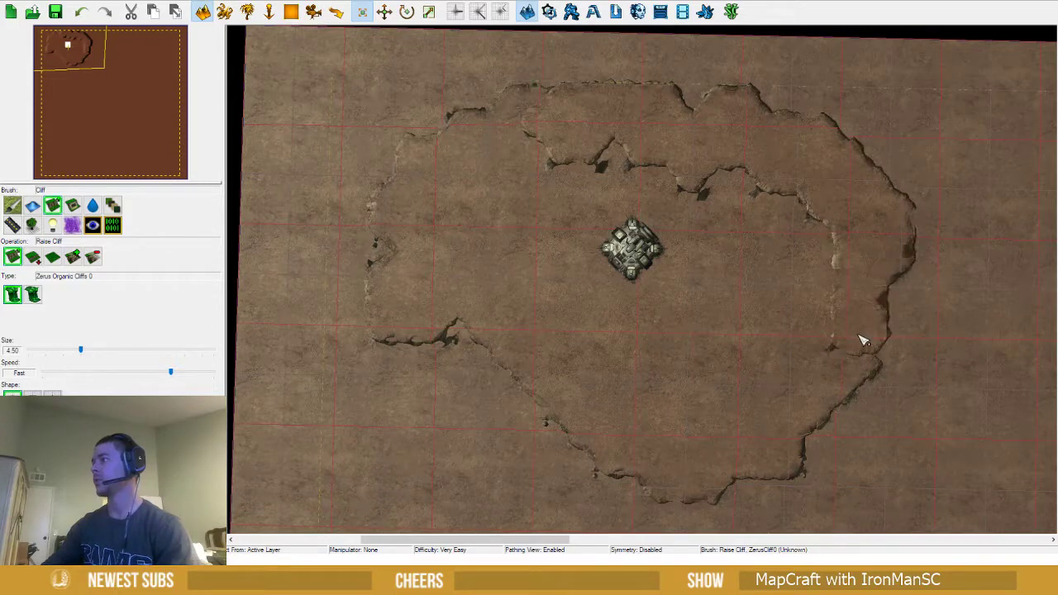
key("v")
middle_click_drag(737, 346, 620, 342)
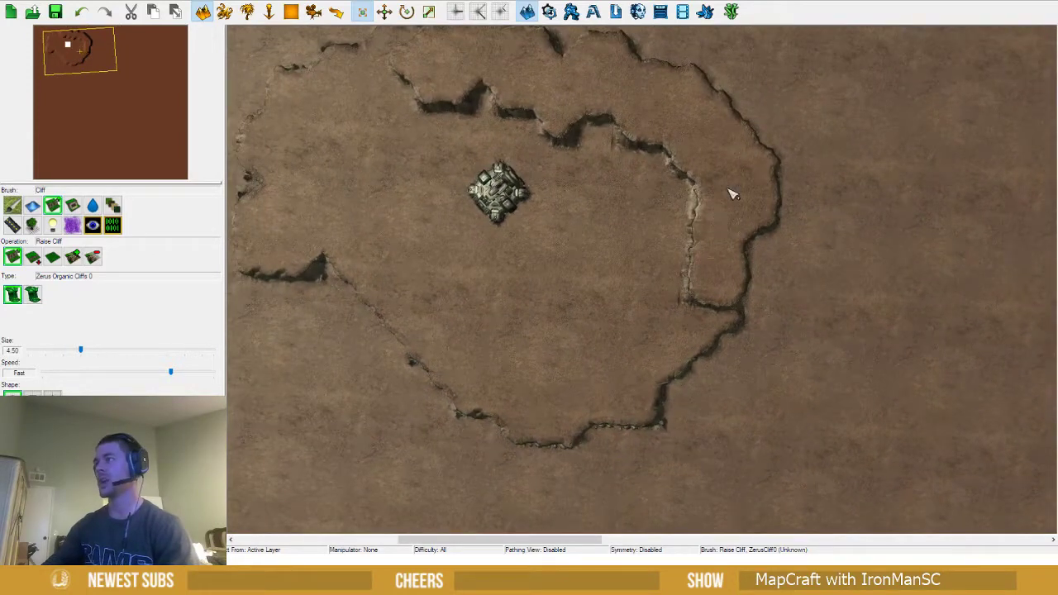
mouse_move(732, 194)
left_mouse_down()
mouse_move(701, 226)
mouse_move(710, 307)
mouse_move(661, 359)
mouse_move(628, 373)
mouse_move(635, 398)
mouse_move(571, 395)
mouse_move(555, 417)
mouse_move(503, 416)
mouse_move(500, 397)
mouse_move(367, 261)
mouse_move(375, 276)
mouse_move(397, 123)
mouse_move(491, 107)
mouse_move(643, 163)
mouse_move(659, 276)
mouse_move(552, 344)
mouse_move(573, 356)
mouse_move(601, 233)
mouse_move(545, 156)
mouse_move(553, 286)
mouse_move(492, 136)
mouse_move(477, 237)
mouse_move(418, 201)
mouse_move(412, 157)
left_mouse_up()
right_click_drag(363, 104, 633, 233)
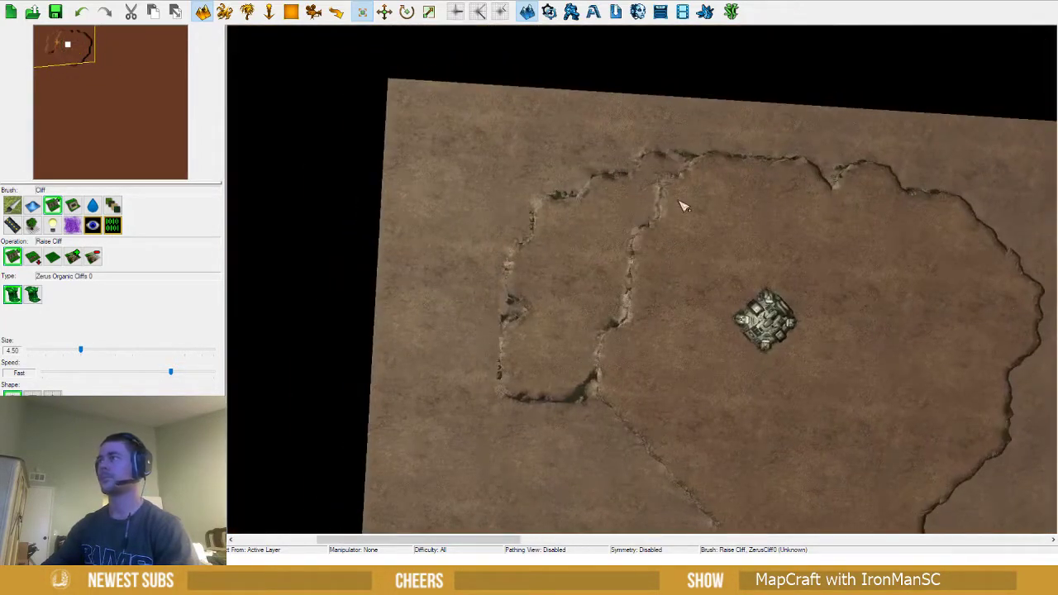
mouse_move(683, 206)
left_mouse_down()
mouse_move(683, 192)
mouse_move(571, 232)
mouse_move(557, 273)
mouse_move(545, 276)
mouse_move(576, 300)
mouse_move(538, 366)
mouse_move(557, 372)
mouse_move(642, 284)
left_mouse_up()
mouse_move(721, 438)
right_mouse_down()
mouse_move(626, 300)
mouse_move(644, 280)
mouse_move(640, 318)
mouse_move(617, 246)
right_mouse_up()
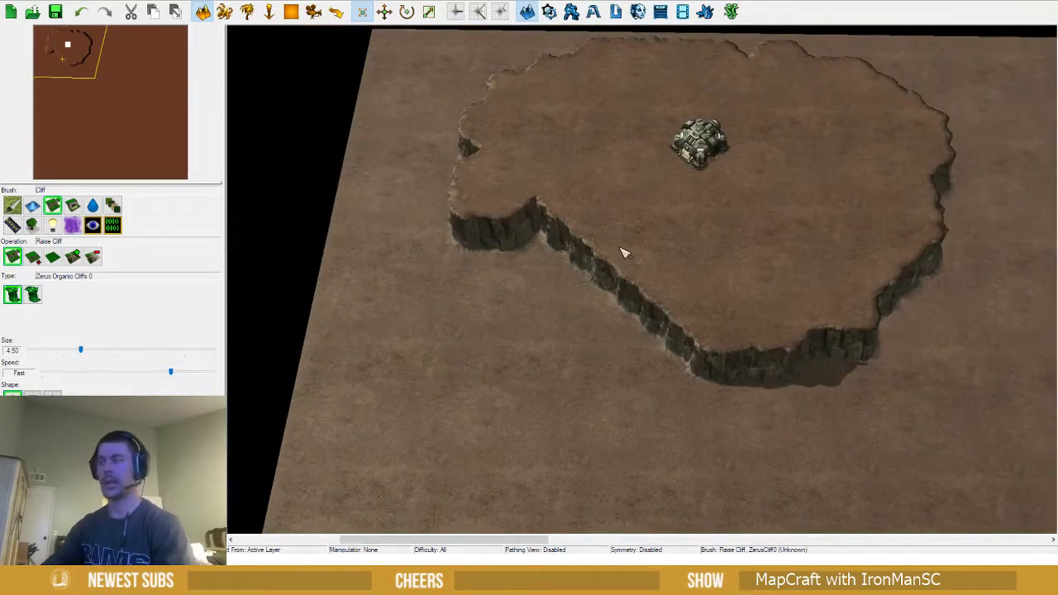
Place a second Command Center on the low ground southwest of the plateau and adjust its position with the pathing view on
key("u")
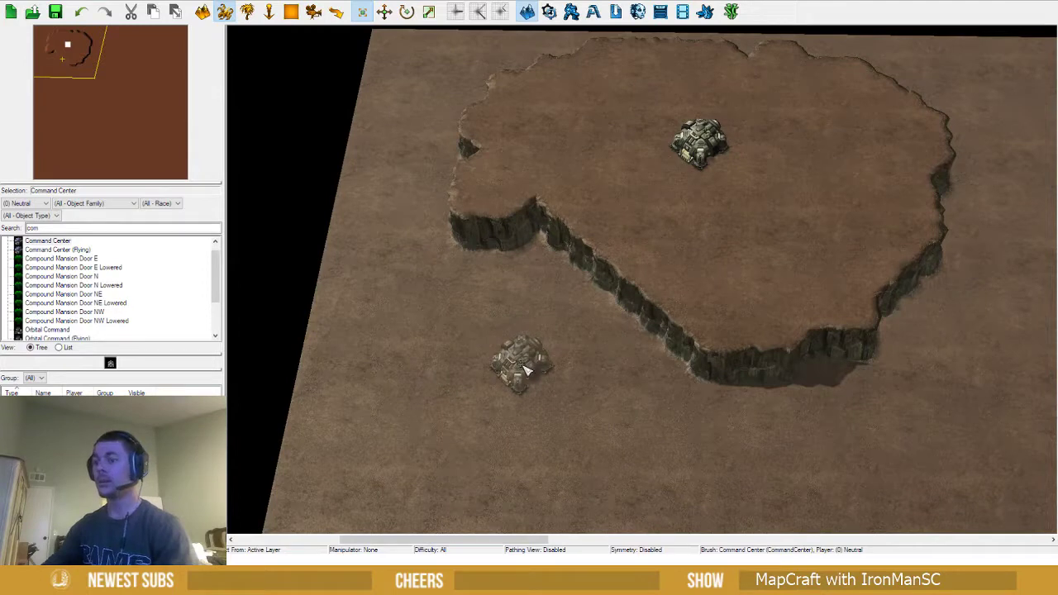
right_click_drag(505, 407, 525, 324)
left_click(531, 304)
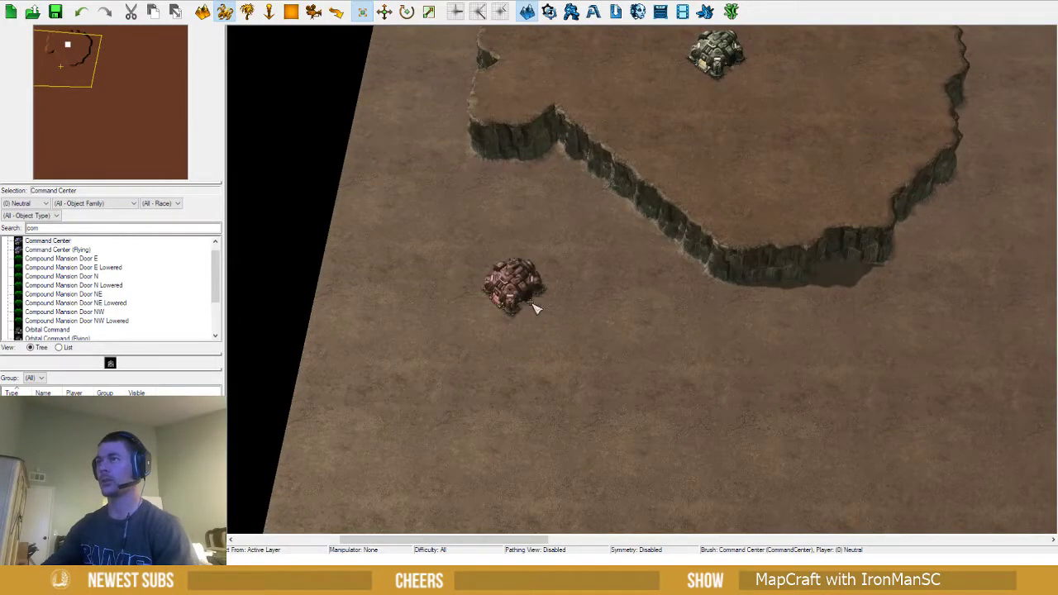
key("p")
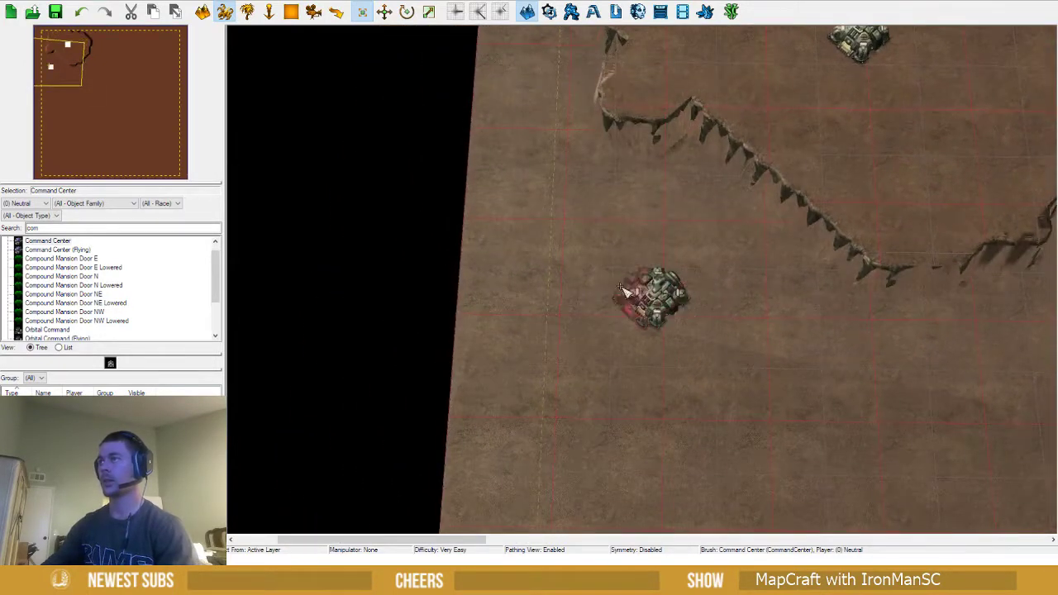
right_click_drag(681, 335, 569, 330)
key("Escape")
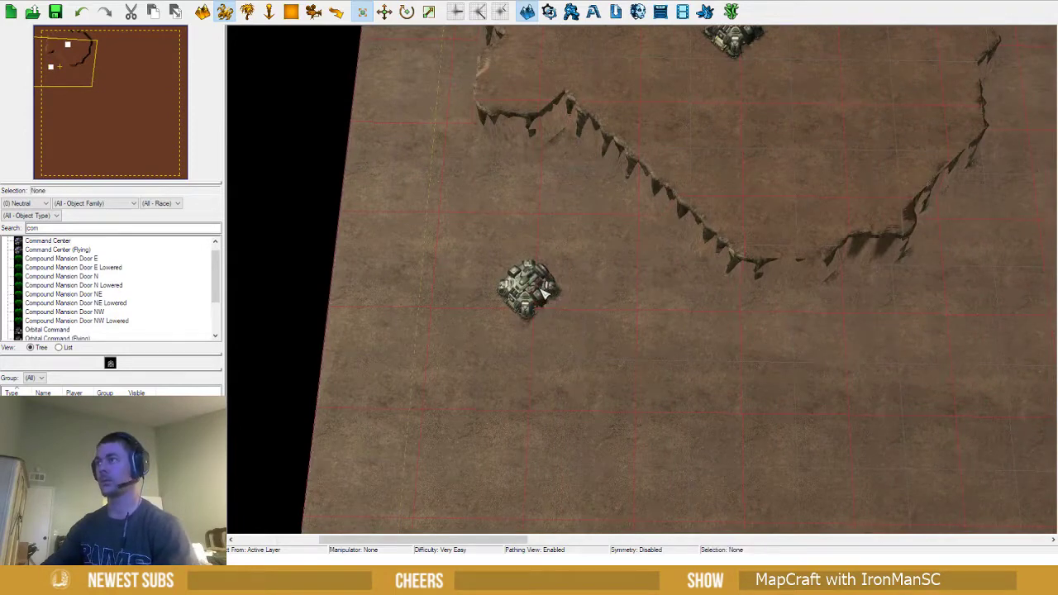
left_click_drag(545, 294, 559, 320)
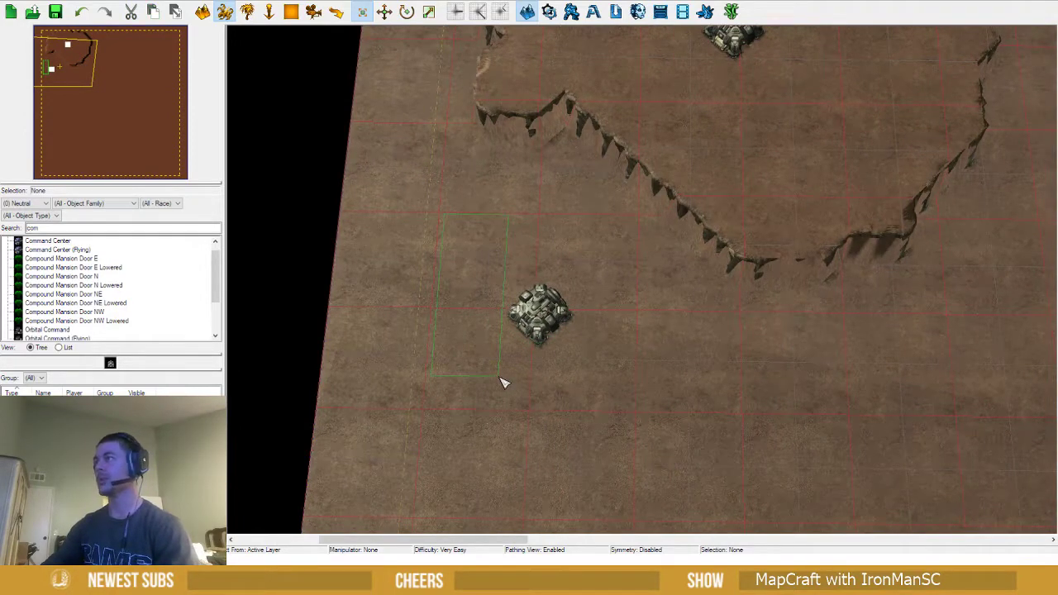
Raise a one-level cliff ledge between the plateau's southwest edge and the second Command Center
key("t")
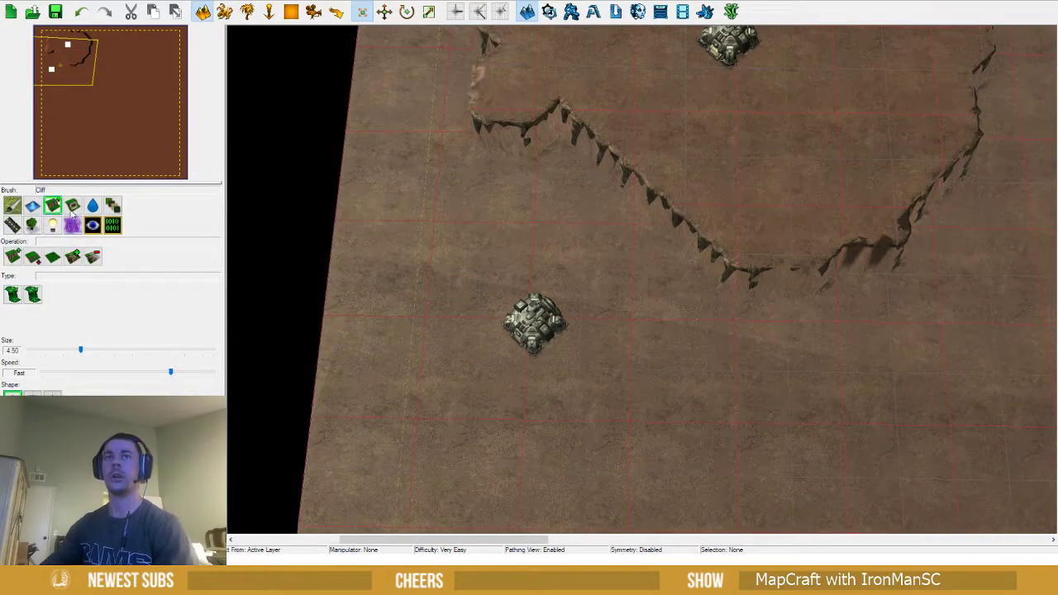
middle_click_drag(450, 276, 454, 189)
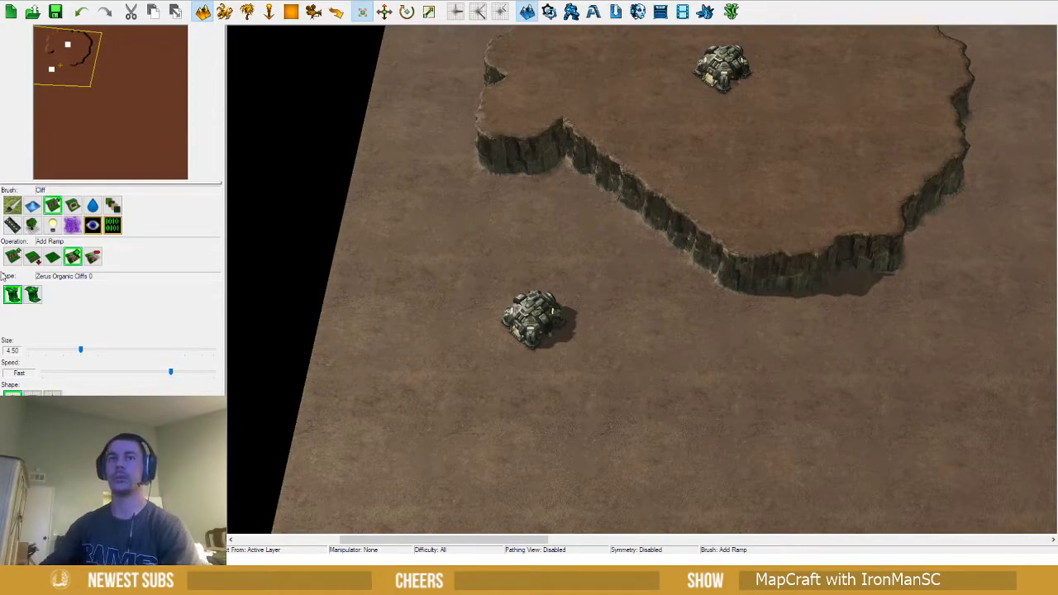
scroll(440, 205, "down", 2)
mouse_move(513, 266)
left_mouse_down()
mouse_move(595, 189)
mouse_move(683, 279)
mouse_move(689, 328)
mouse_move(590, 267)
mouse_move(633, 314)
mouse_move(548, 304)
left_mouse_up()
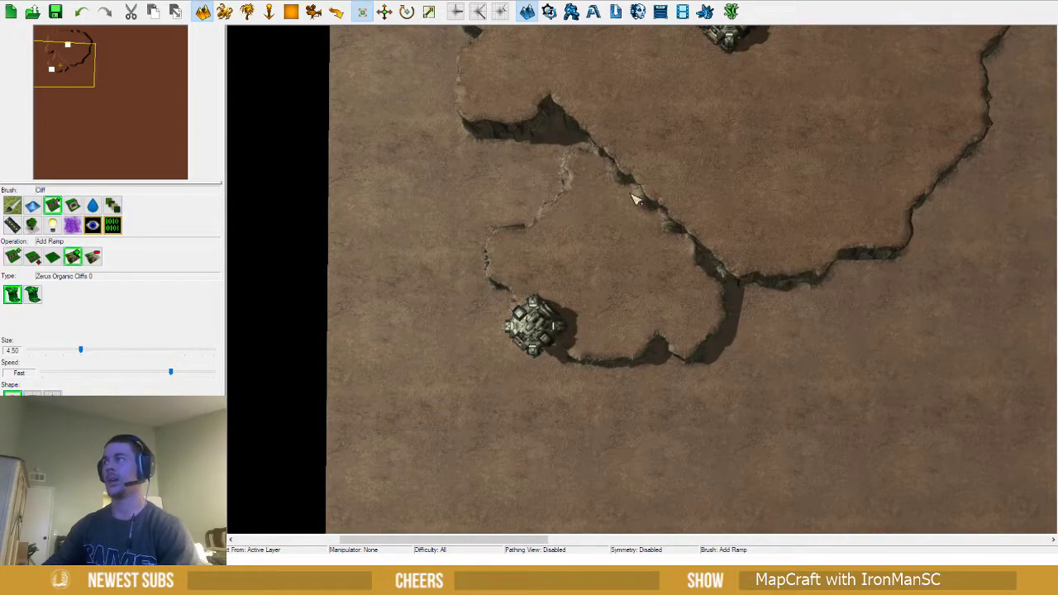
Add a ramp connecting the main plateau to the lower ledge and trim its southeast part with Remove Ramp
left_click_drag(659, 185, 628, 265)
scroll(628, 264, "up", 2)
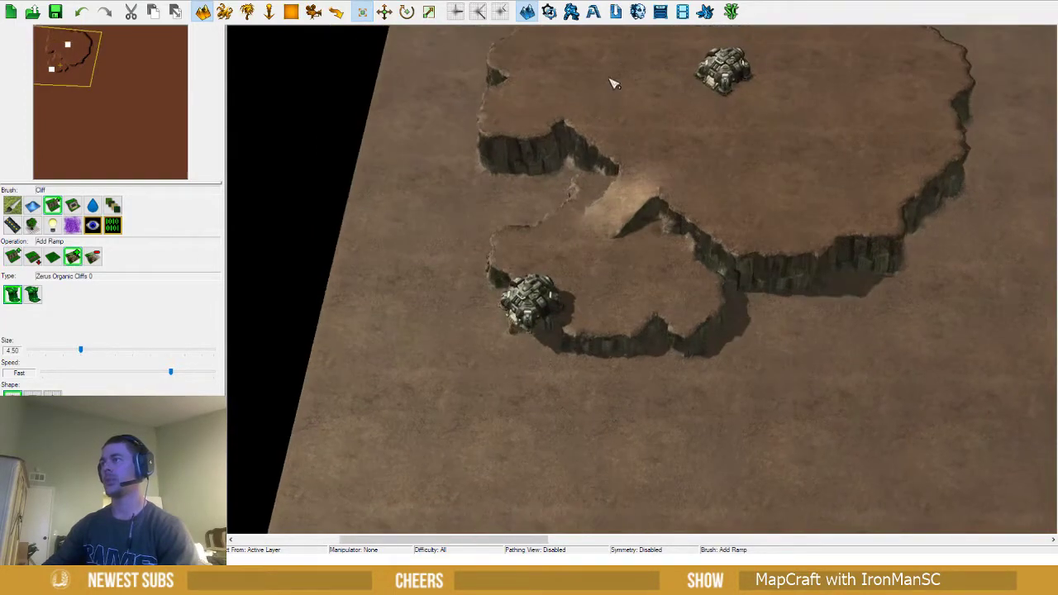
scroll(534, 173, "down", 2)
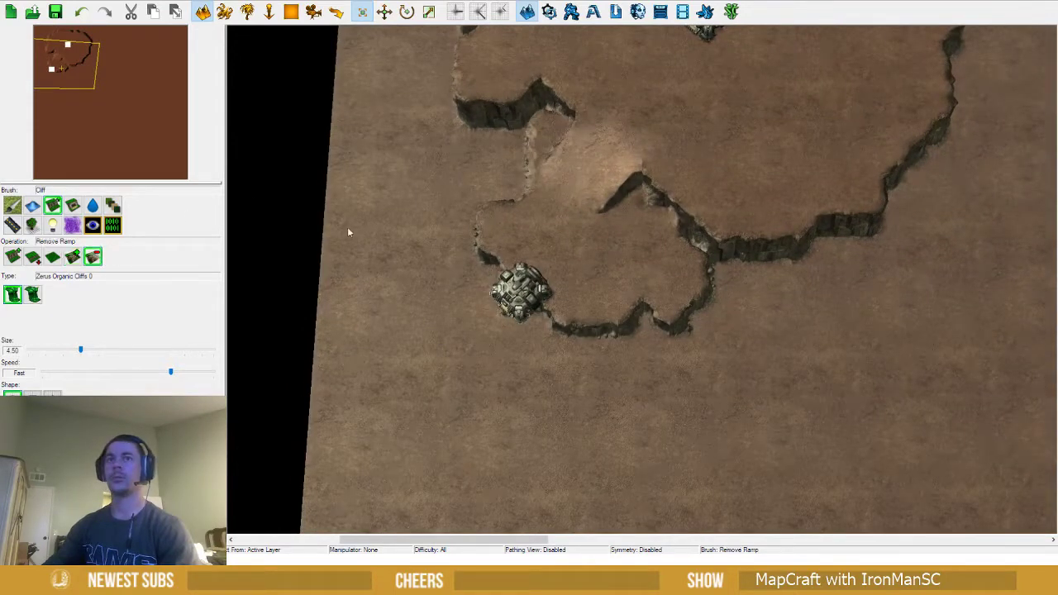
left_click(600, 195)
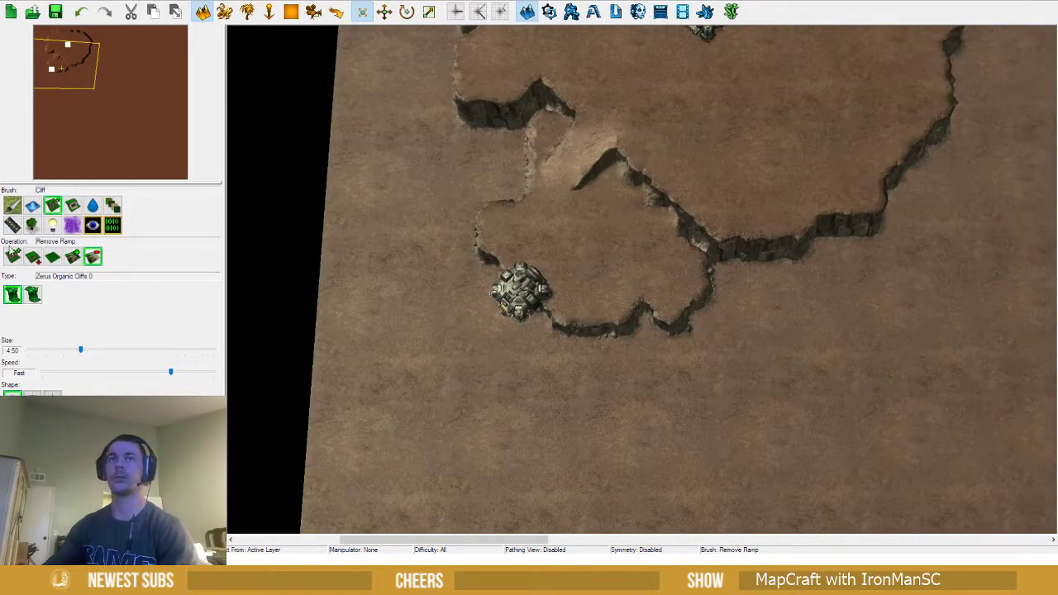
Extend the lower ledge west and south with Raise Cliff until it surrounds the second Command Center, using the pathing view
key("Left")
key("Up")
mouse_move(496, 218)
left_mouse_down()
mouse_move(543, 210)
mouse_move(554, 167)
mouse_move(521, 245)
left_mouse_up()
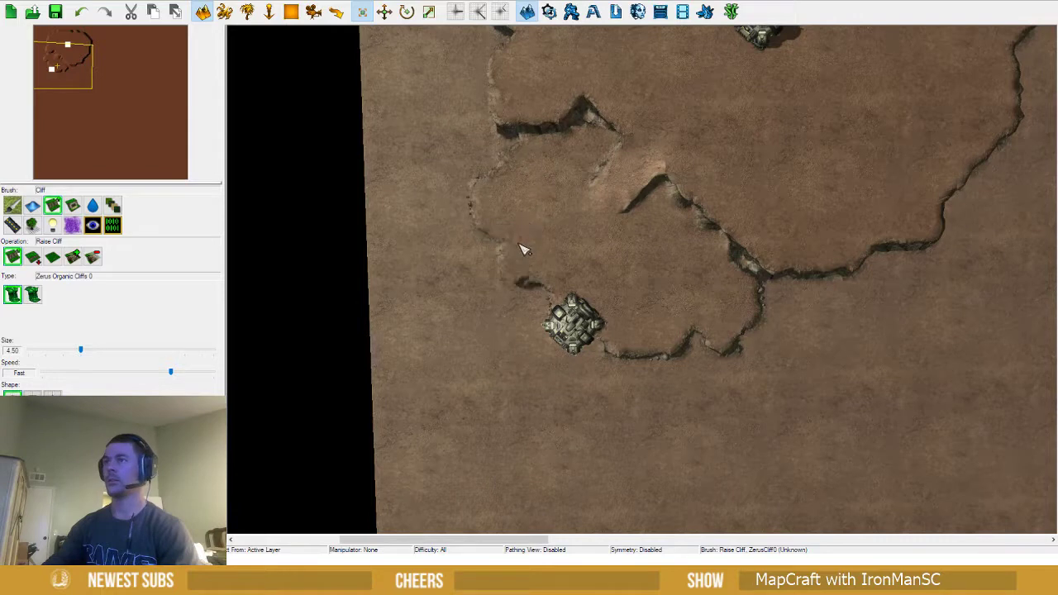
key("Left")
key("Down")
key("p")
mouse_move(590, 180)
left_mouse_down()
mouse_move(567, 205)
mouse_move(576, 256)
mouse_move(602, 302)
mouse_move(583, 373)
mouse_move(579, 328)
mouse_move(645, 414)
mouse_move(752, 432)
mouse_move(770, 390)
mouse_move(809, 349)
mouse_move(800, 318)
mouse_move(756, 358)
mouse_move(722, 338)
mouse_move(676, 331)
left_mouse_up()
left_click_drag(661, 368, 632, 318)
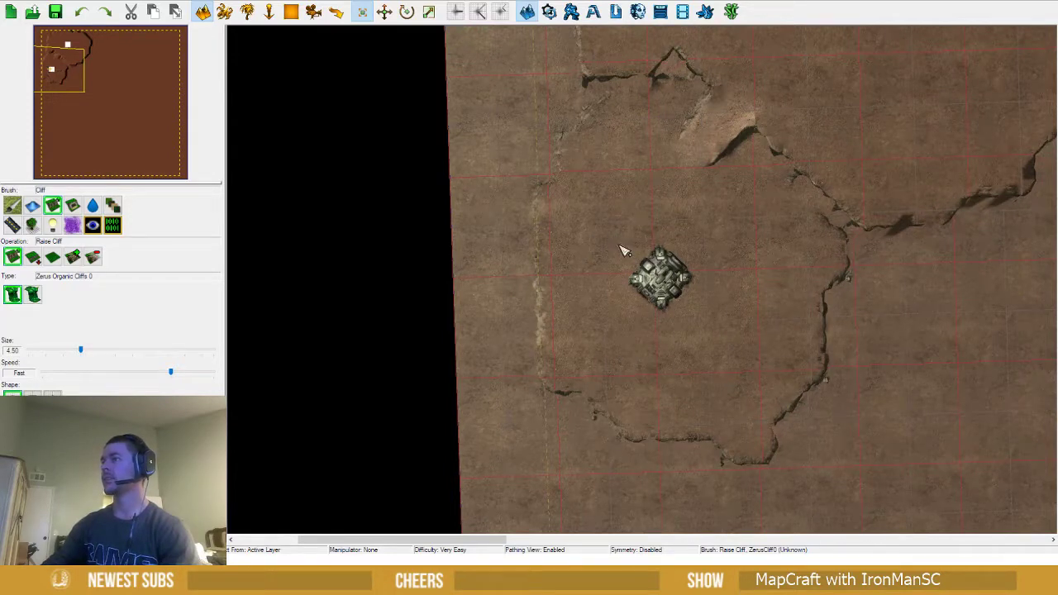
Hide the terrain grid and raise the lower ledge's southwest edge outward past the playable bounds line
right_click_drag(604, 311, 640, 290)
key("g")
key("g")
right_click_drag(601, 320, 584, 240, "ctrl")
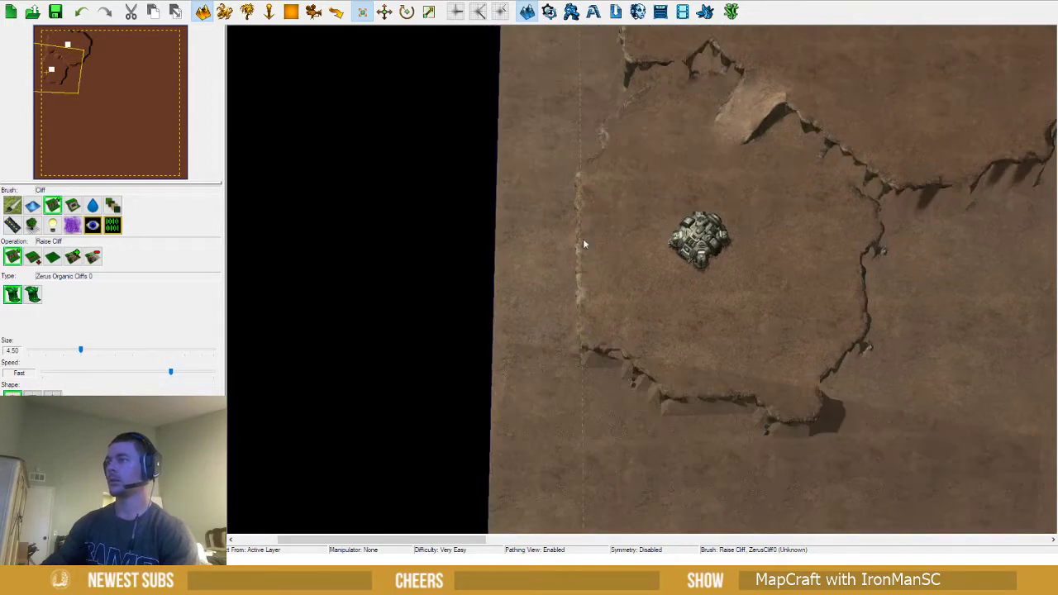
right_click_drag(575, 436, 683, 304)
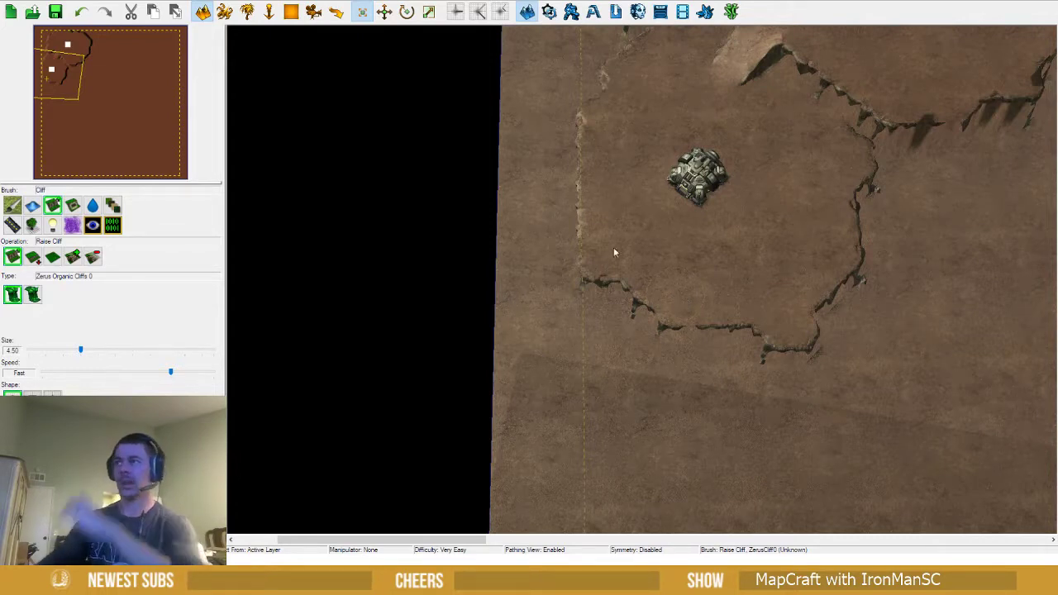
left_click_drag(571, 175, 581, 233)
scroll(514, 204, "up", 2)
Trim the natural ledge's west edge back to the playable bounds line with Lower Cliff at brush size 2.50
left_click(36, 259)
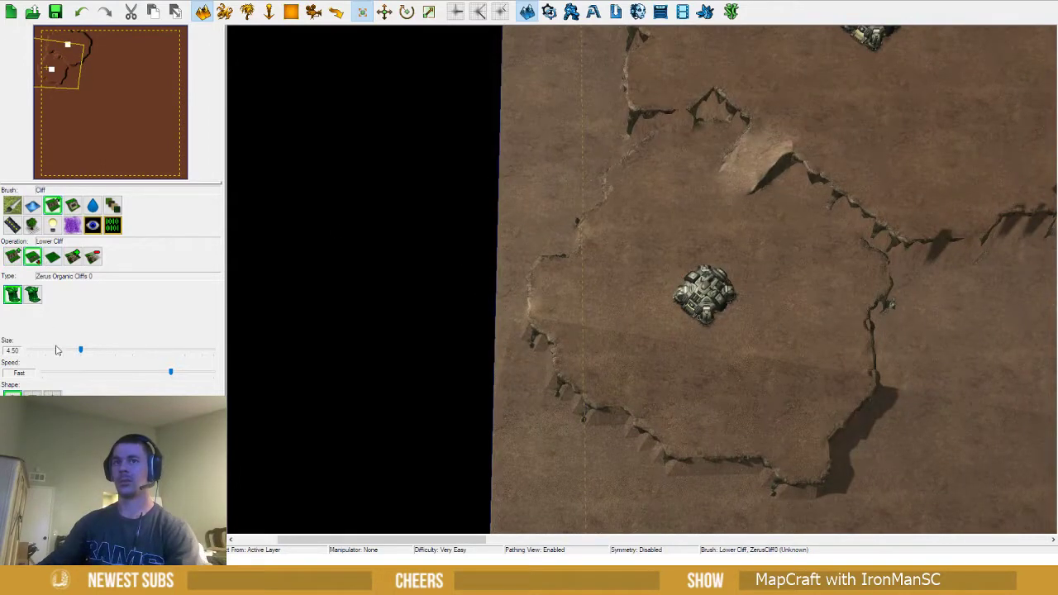
left_click_drag(543, 279, 545, 317)
right_click_drag(608, 350, 619, 225, "ctrl")
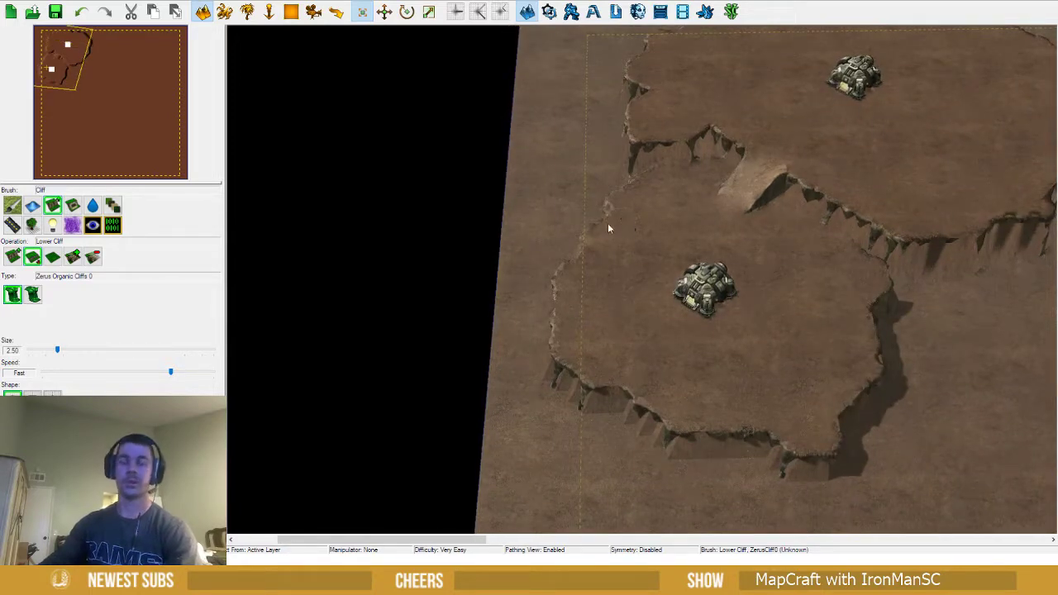
mouse_move(581, 287)
left_mouse_down()
mouse_move(576, 359)
mouse_move(563, 372)
left_mouse_up()
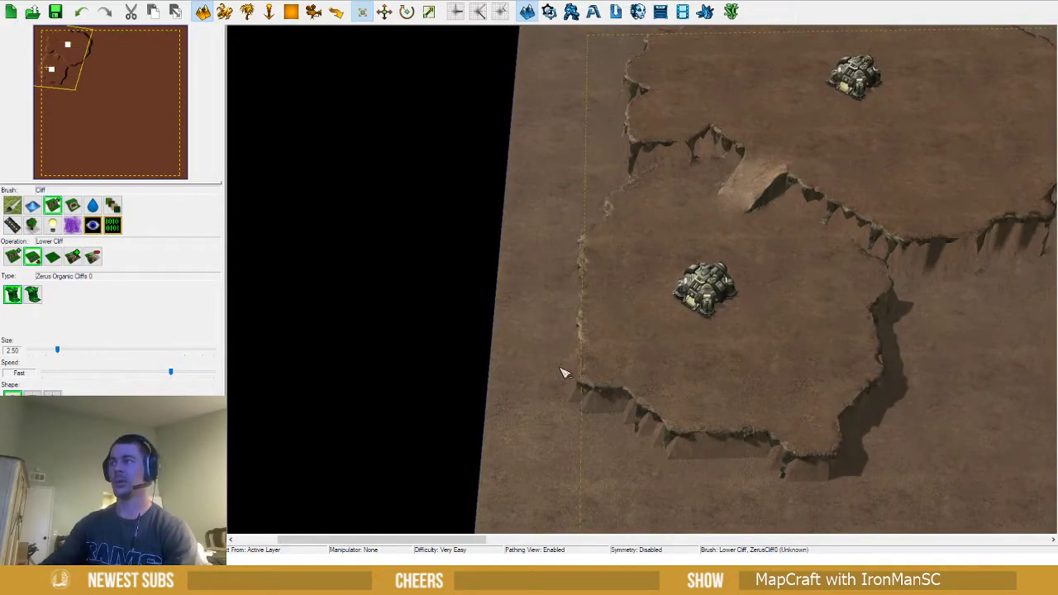
right_click_drag(571, 346, 562, 293)
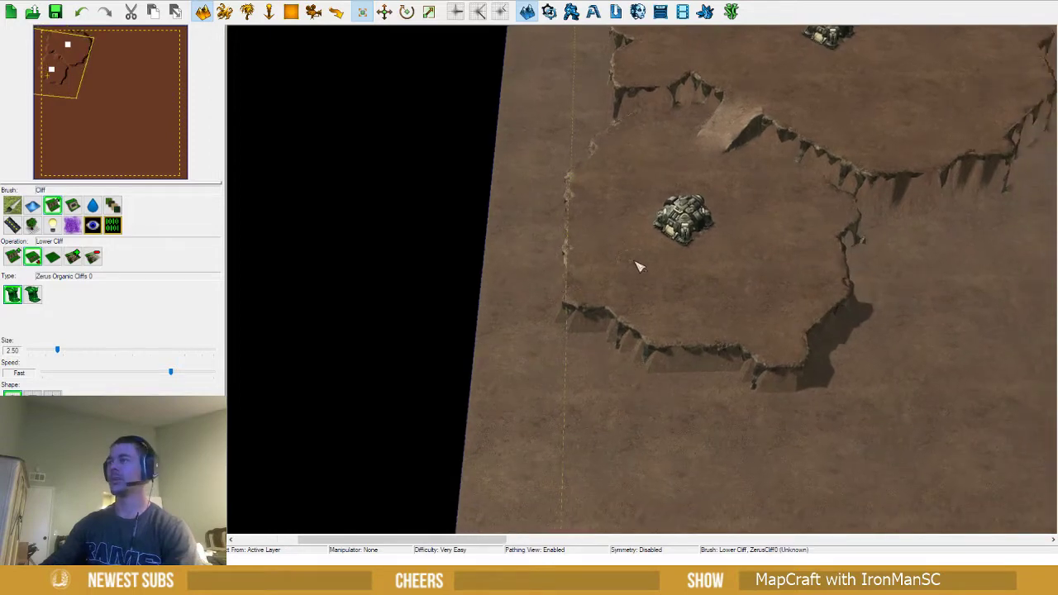
right_click_drag(634, 262, 619, 361, "ctrl")
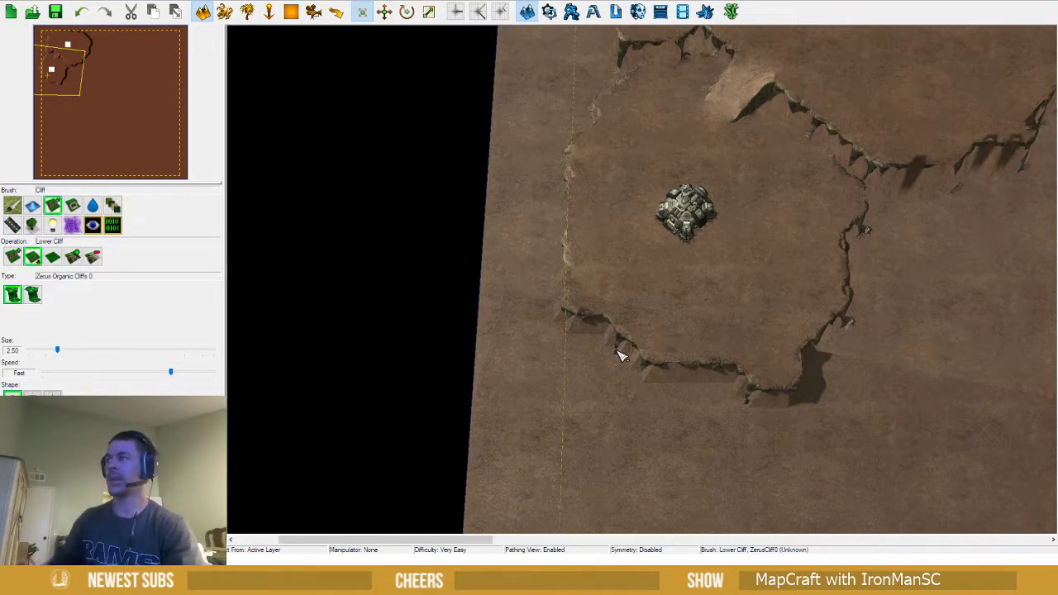
Extend the natural ledge southeast into a peninsula with the Raise Cliff brush at size 2.50
right_click_drag(596, 228, 466, 266)
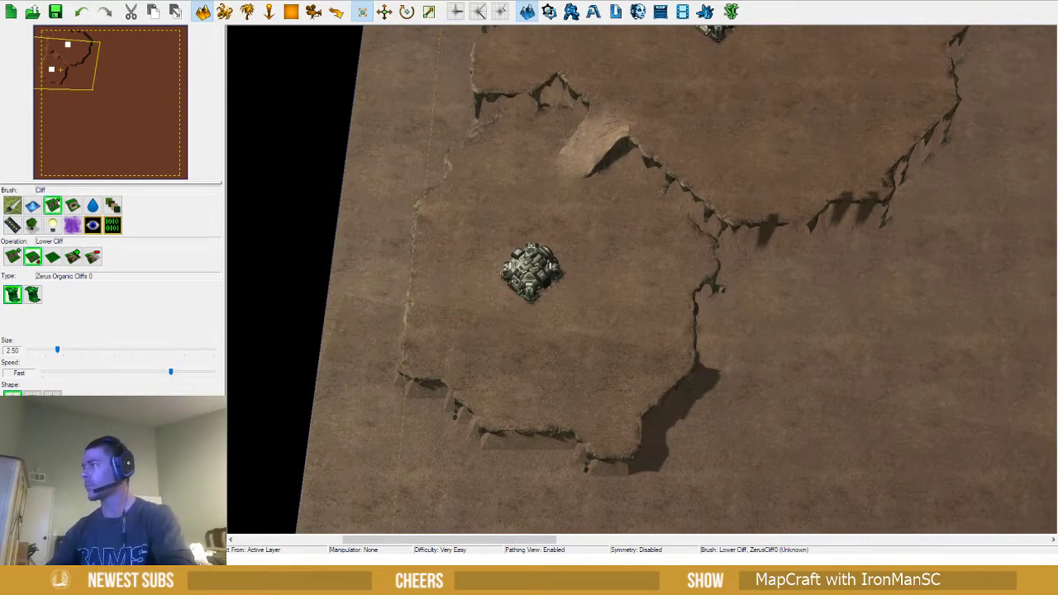
right_click_drag(600, 300, 530, 316, "ctrl")
left_click(10, 257)
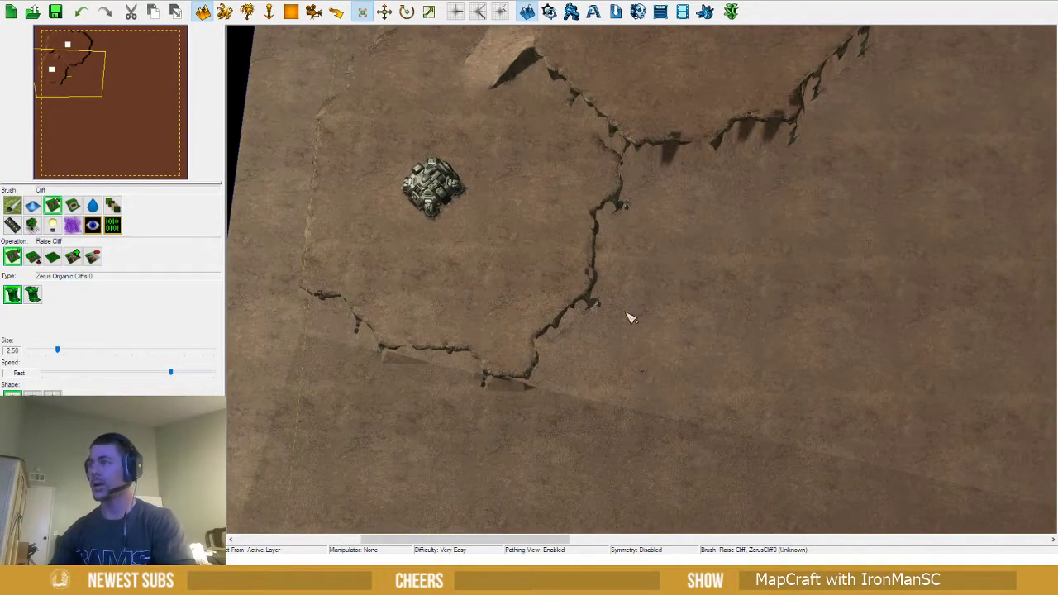
mouse_move(606, 279)
left_mouse_down()
mouse_move(703, 318)
mouse_move(633, 347)
mouse_move(581, 325)
mouse_move(617, 361)
mouse_move(649, 373)
mouse_move(672, 303)
mouse_move(609, 251)
mouse_move(649, 292)
mouse_move(697, 306)
mouse_move(678, 288)
mouse_move(696, 336)
mouse_move(637, 369)
mouse_move(706, 385)
mouse_move(734, 319)
mouse_move(683, 372)
mouse_move(734, 357)
left_mouse_up()
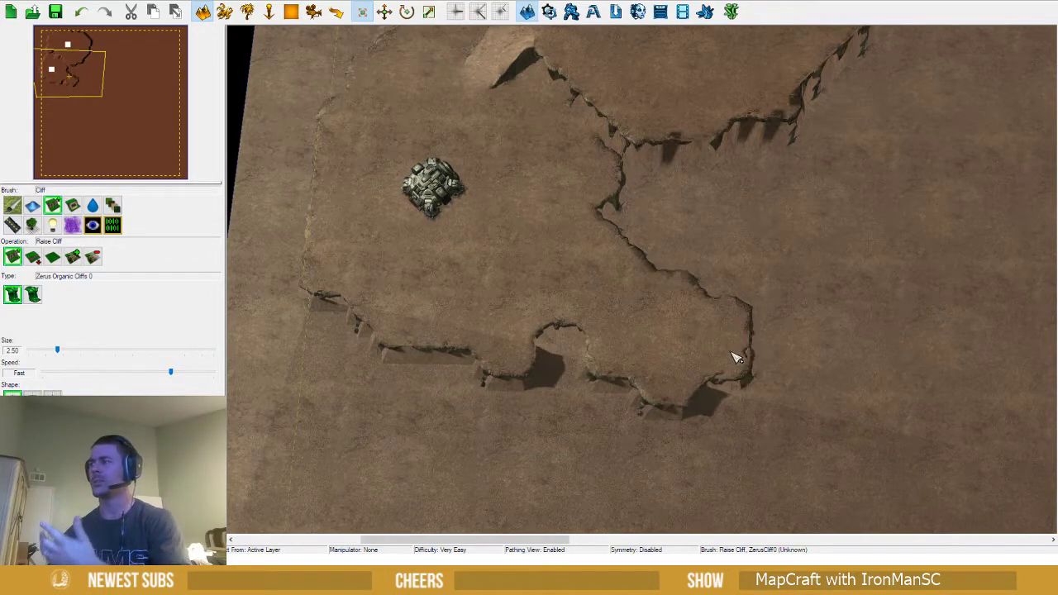
Turn off the pathing view and enlarge the peninsula farther southeast with Raise Cliff at brush size 4.00
right_click_drag(564, 417, 469, 326)
left_click(76, 351)
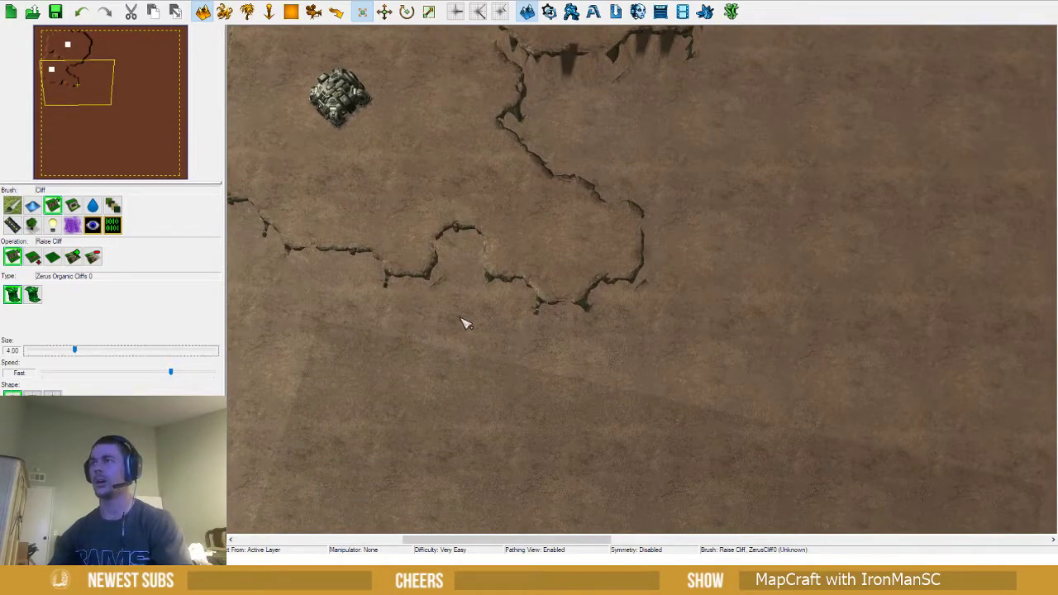
key("v")
scroll(602, 330, "down", 3)
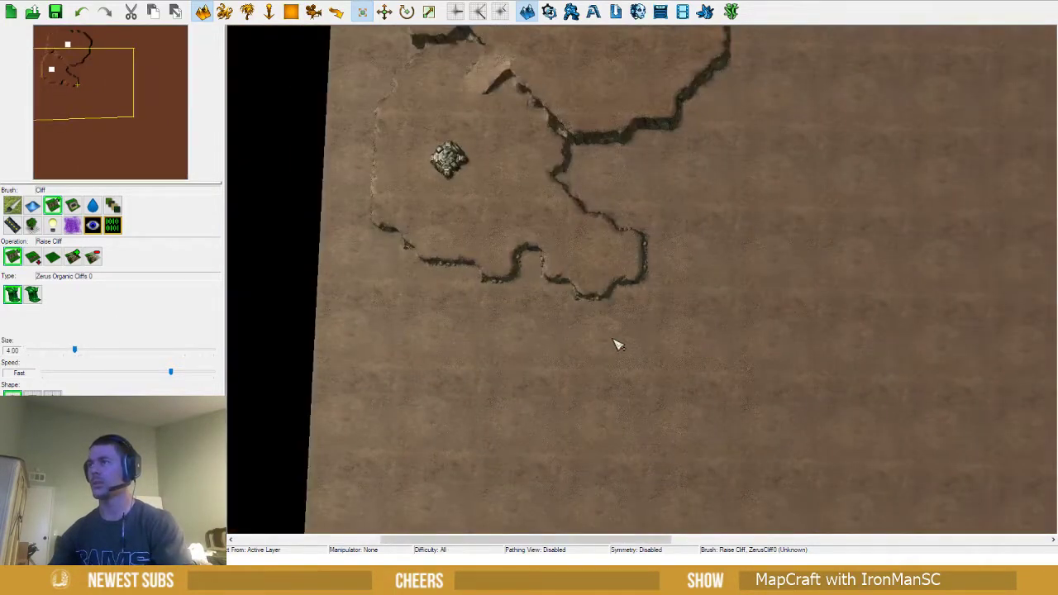
right_click_drag(626, 336, 611, 314)
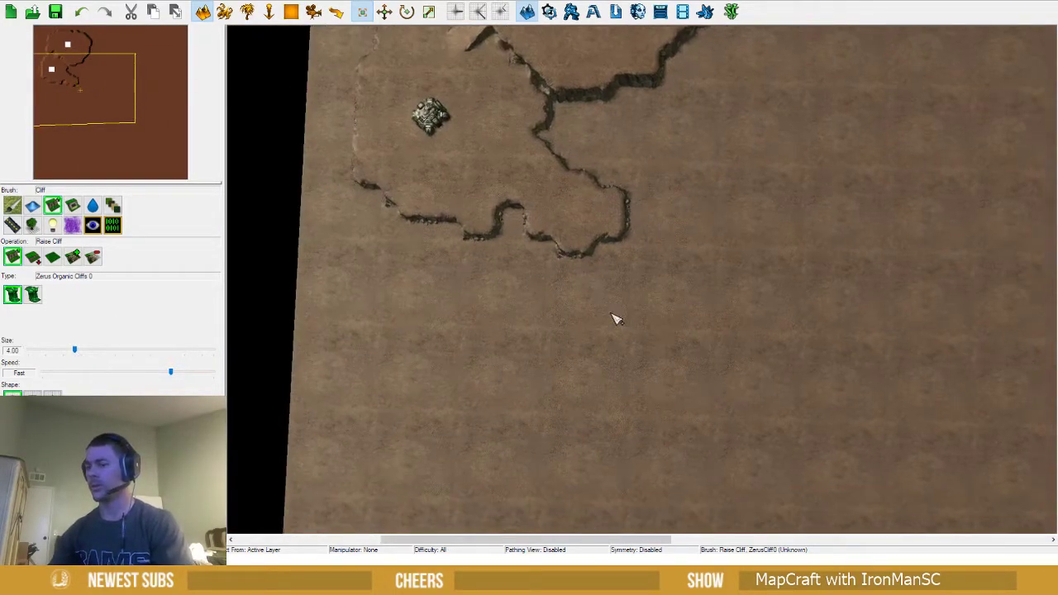
mouse_move(639, 237)
left_mouse_down()
mouse_move(656, 248)
mouse_move(630, 220)
mouse_move(619, 236)
mouse_move(653, 287)
mouse_move(570, 250)
mouse_move(576, 273)
mouse_move(621, 306)
mouse_move(549, 247)
left_mouse_up()
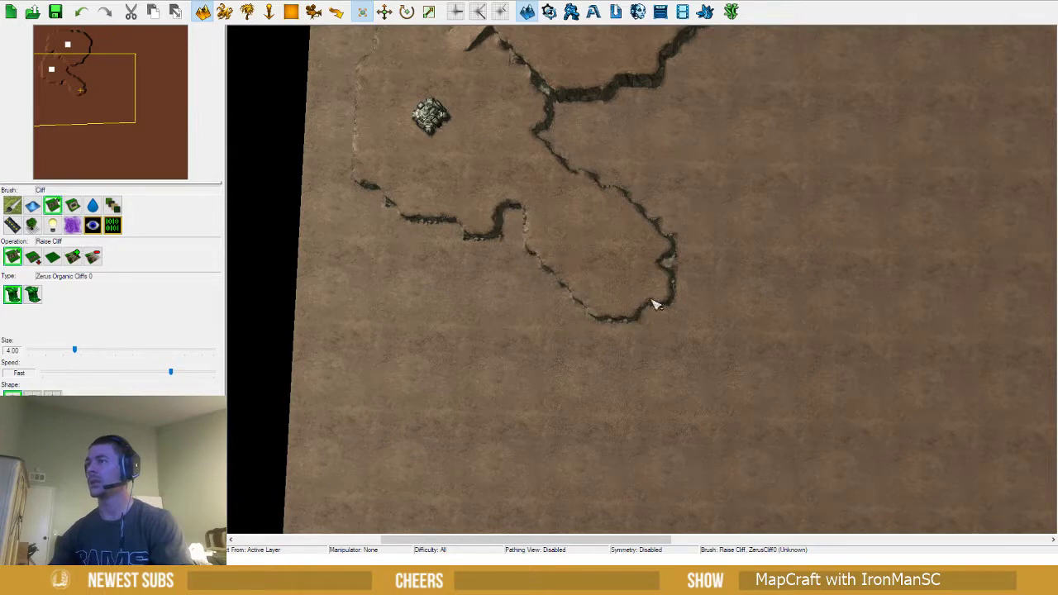
Add one ramp on the peninsula's northeast side and another on its southwest side
left_click(71, 258)
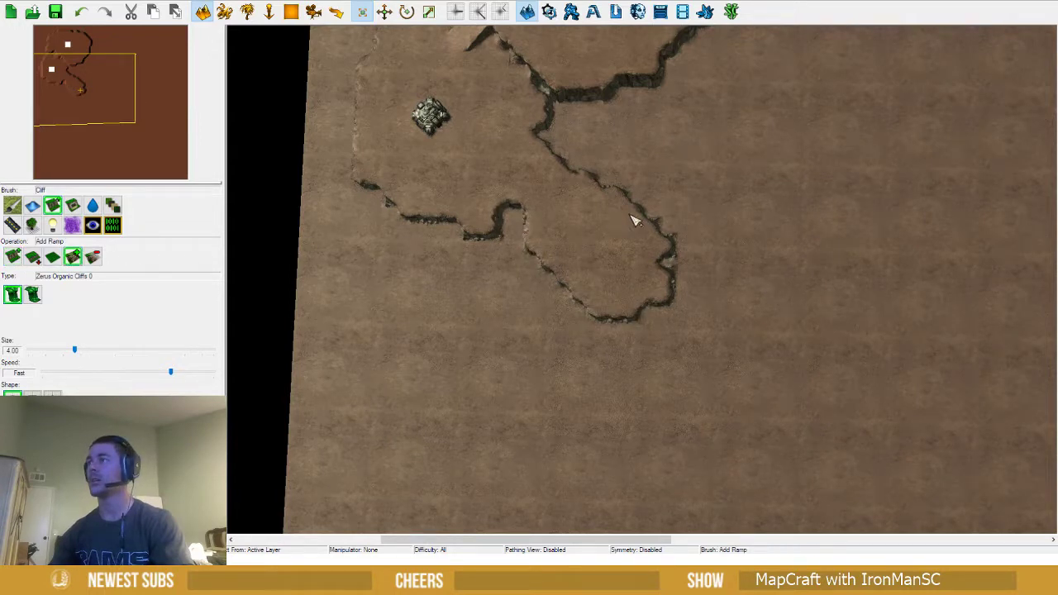
mouse_move(646, 220)
left_mouse_down()
mouse_move(651, 230)
mouse_move(634, 197)
left_mouse_up()
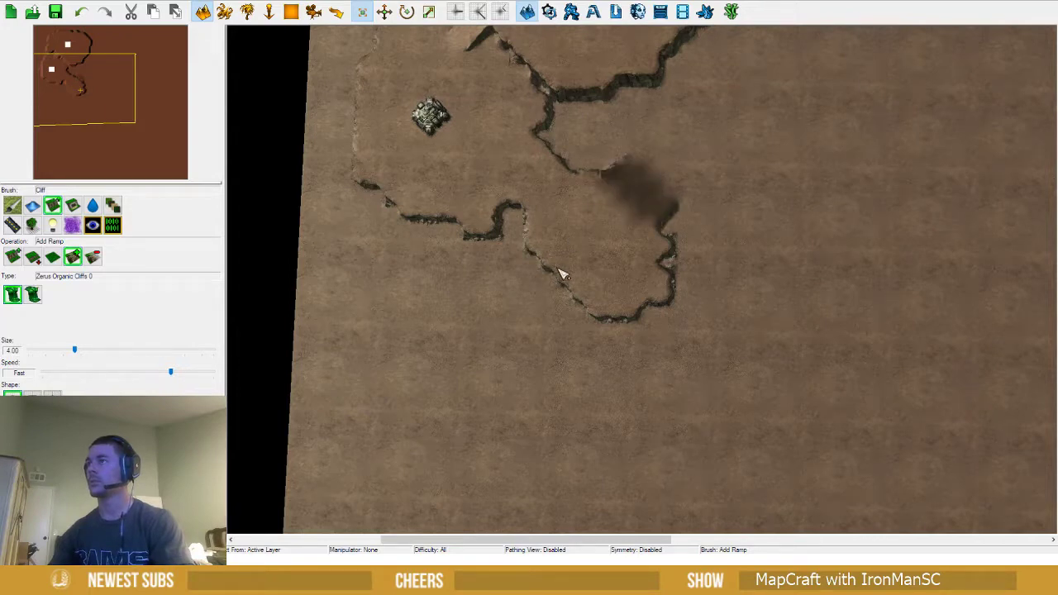
mouse_move(559, 274)
left_mouse_down()
mouse_move(574, 293)
mouse_move(551, 287)
left_mouse_up()
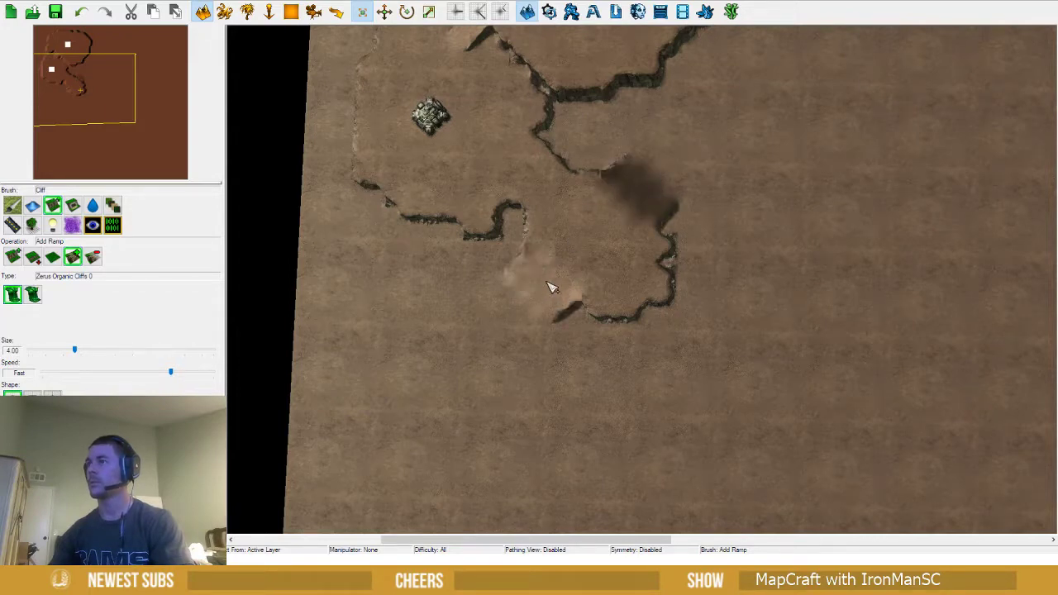
right_click_drag(622, 305, 595, 156, "ctrl")
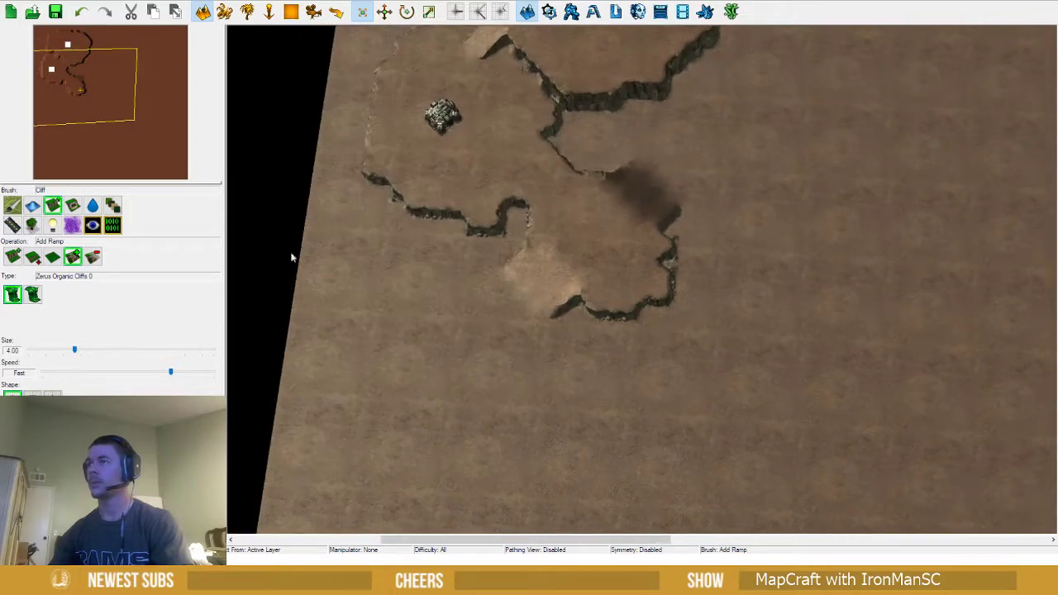
Raise a rounded base area east of the peninsula and continue it southwest into a second large base area
left_click(12, 257)
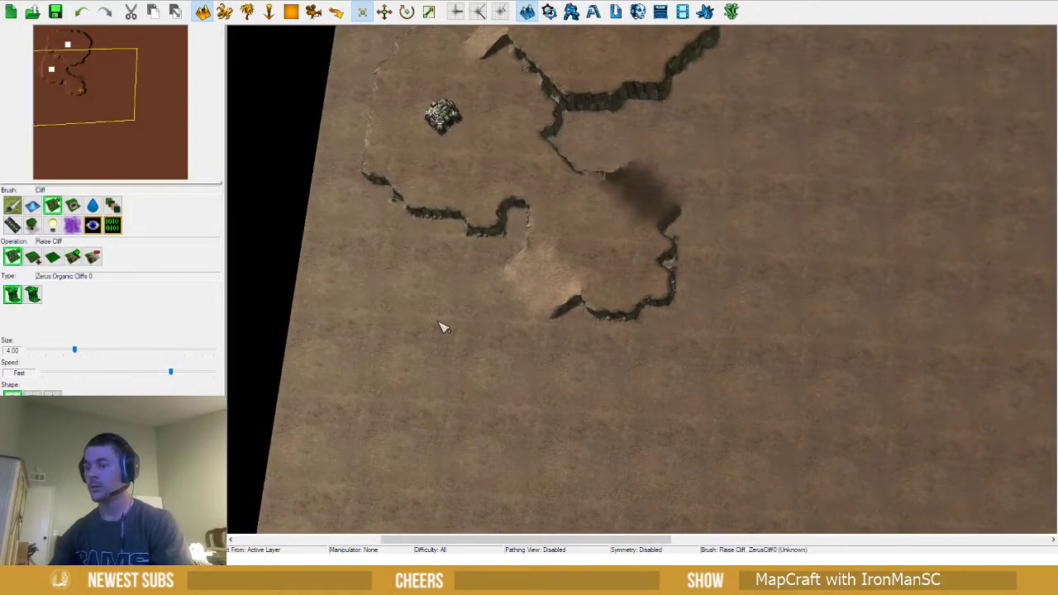
right_click_drag(438, 321, 404, 313)
mouse_move(607, 266)
left_mouse_down()
mouse_move(630, 267)
mouse_move(703, 224)
mouse_move(776, 242)
mouse_move(801, 284)
mouse_move(746, 253)
mouse_move(666, 262)
mouse_move(685, 279)
mouse_move(758, 286)
mouse_move(683, 309)
mouse_move(746, 319)
mouse_move(722, 342)
mouse_move(674, 323)
mouse_move(713, 328)
mouse_move(719, 347)
mouse_move(685, 342)
mouse_move(661, 322)
left_mouse_up()
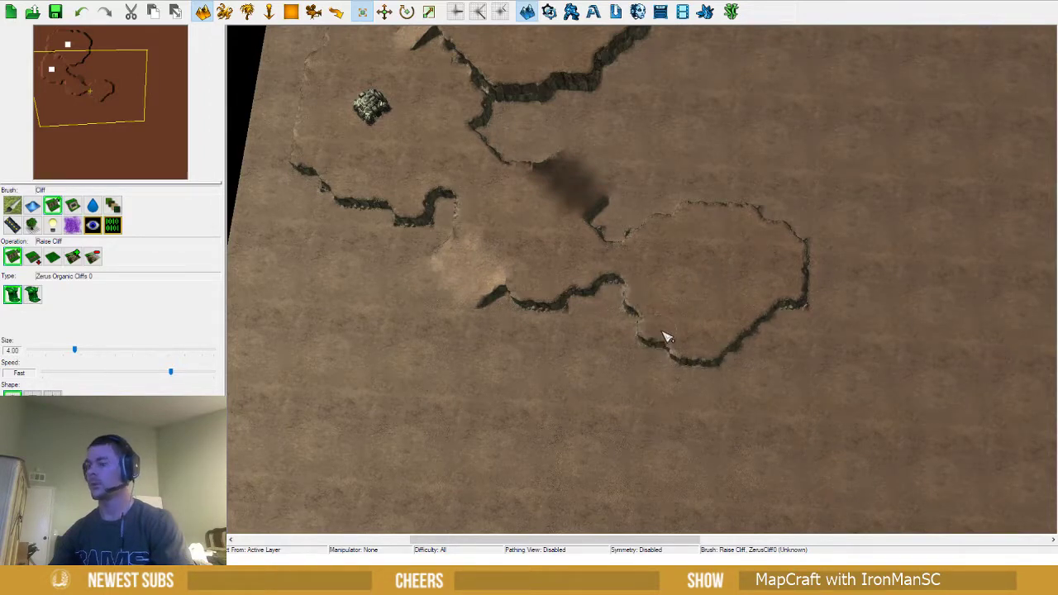
right_click_drag(666, 337, 717, 285)
mouse_move(704, 256)
left_mouse_down()
mouse_move(703, 274)
mouse_move(670, 312)
mouse_move(716, 276)
mouse_move(708, 329)
mouse_move(687, 331)
mouse_move(683, 300)
mouse_move(601, 360)
mouse_move(540, 424)
mouse_move(590, 347)
mouse_move(633, 352)
mouse_move(567, 452)
mouse_move(647, 421)
mouse_move(665, 333)
mouse_move(670, 371)
mouse_move(592, 433)
mouse_move(633, 477)
mouse_move(697, 397)
mouse_move(710, 404)
mouse_move(652, 485)
mouse_move(715, 421)
left_mouse_up()
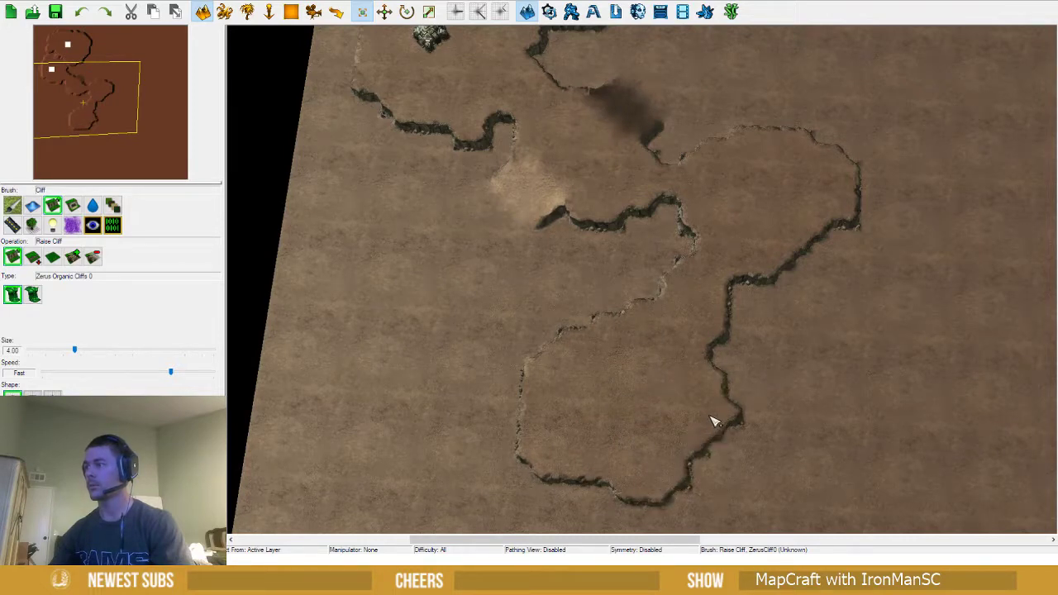
Place neutral Command Centers in the southern and northeastern base areas, undoing and re-placing the northeastern one slightly farther west
right_click_drag(483, 367, 403, 301)
key("u")
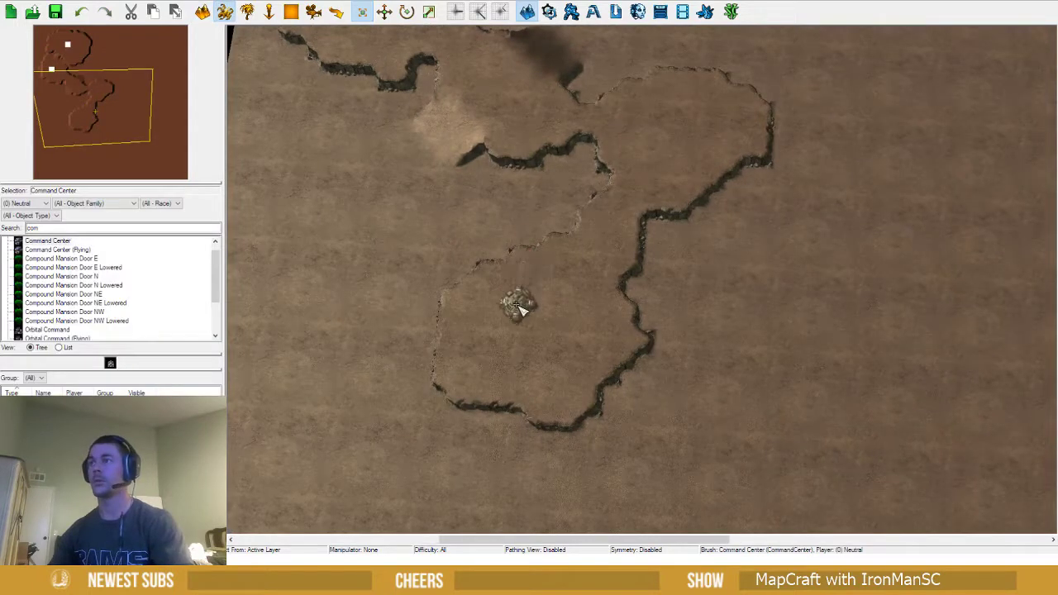
left_click(522, 331)
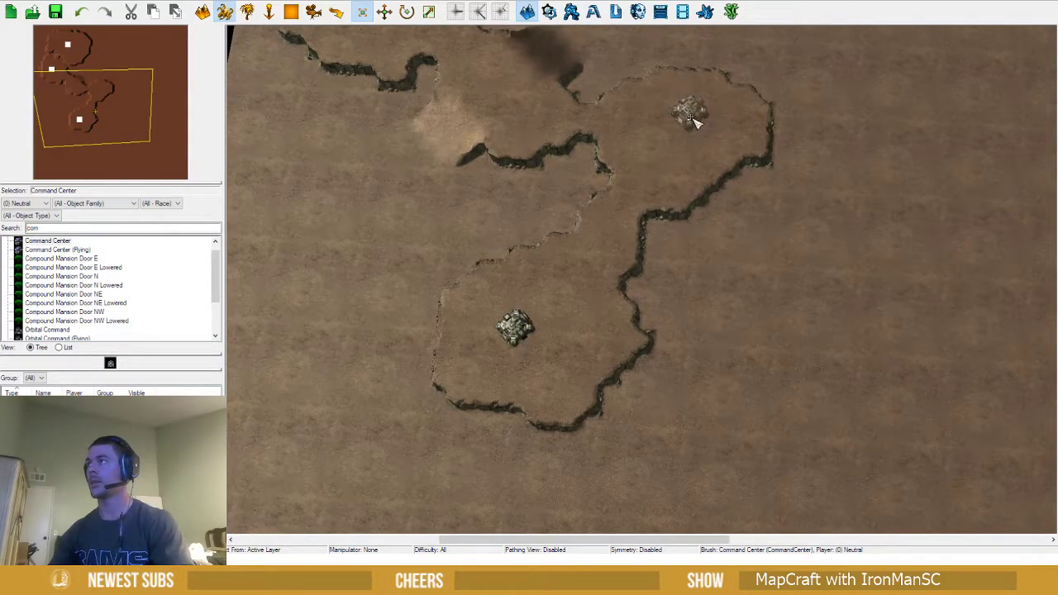
left_click(705, 124)
right_click_drag(662, 173, 652, 328)
scroll(636, 318, "up", 2)
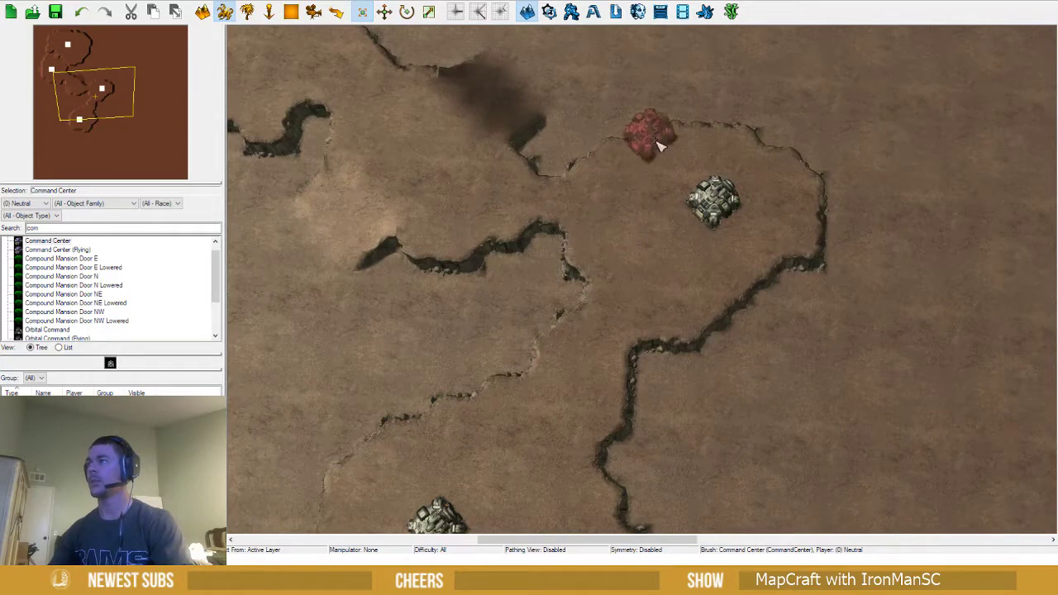
key("ctrl+z")
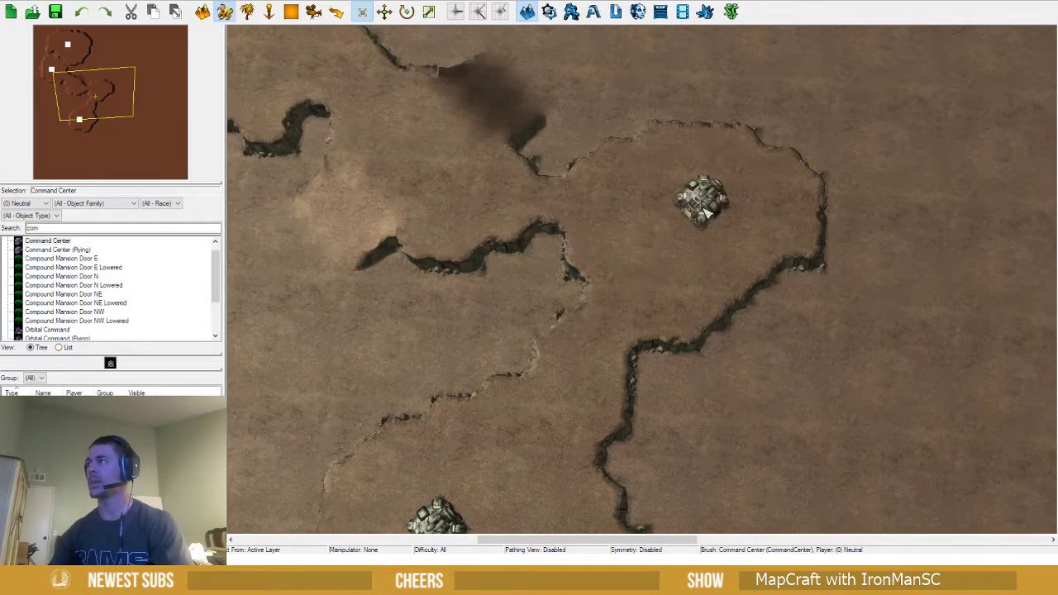
left_click(700, 205)
Expand the northeastern base area's north and east cliff edges around its Command Center with Raise Cliff at brush size 2.00
key("t")
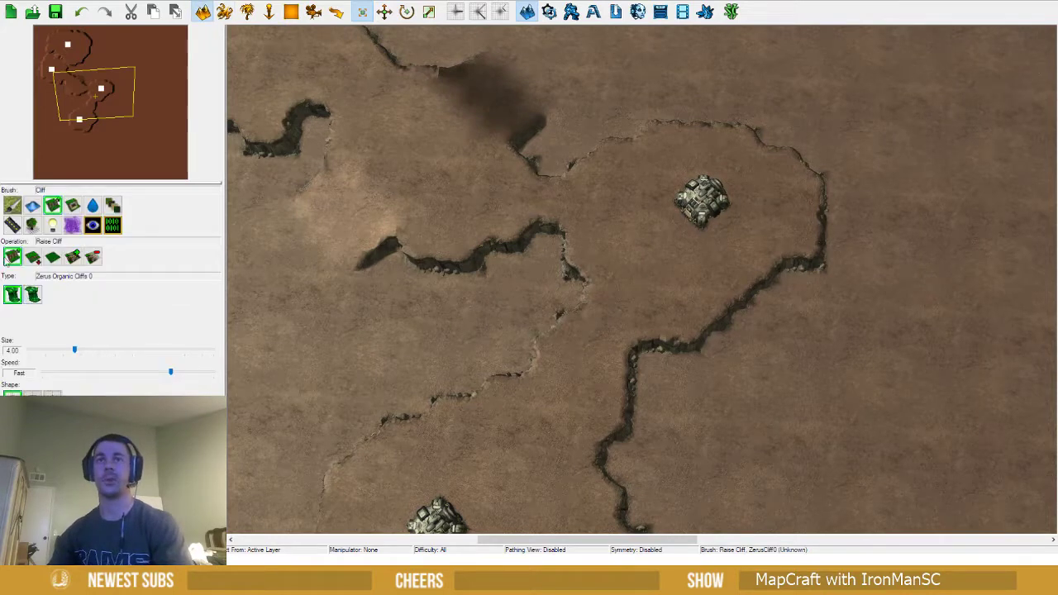
left_click(55, 350)
right_click_drag(593, 192, 517, 349)
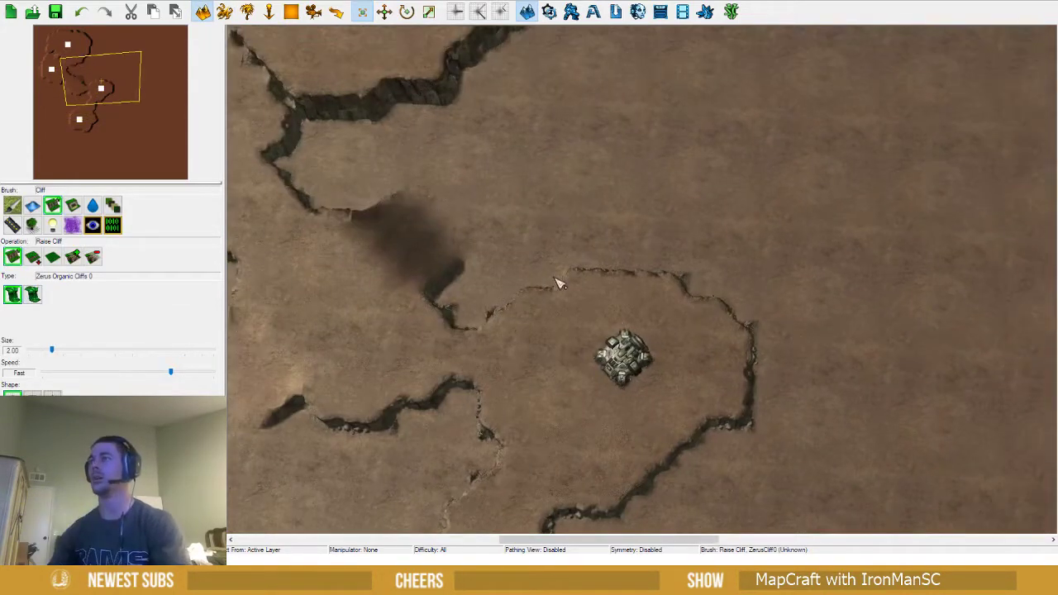
mouse_move(558, 283)
left_mouse_down()
mouse_move(571, 267)
mouse_move(607, 267)
mouse_move(683, 279)
mouse_move(732, 312)
mouse_move(703, 297)
mouse_move(746, 300)
mouse_move(782, 368)
mouse_move(765, 399)
mouse_move(765, 363)
mouse_move(735, 435)
mouse_move(633, 506)
mouse_move(714, 429)
left_mouse_up()
right_click_drag(632, 380, 707, 350)
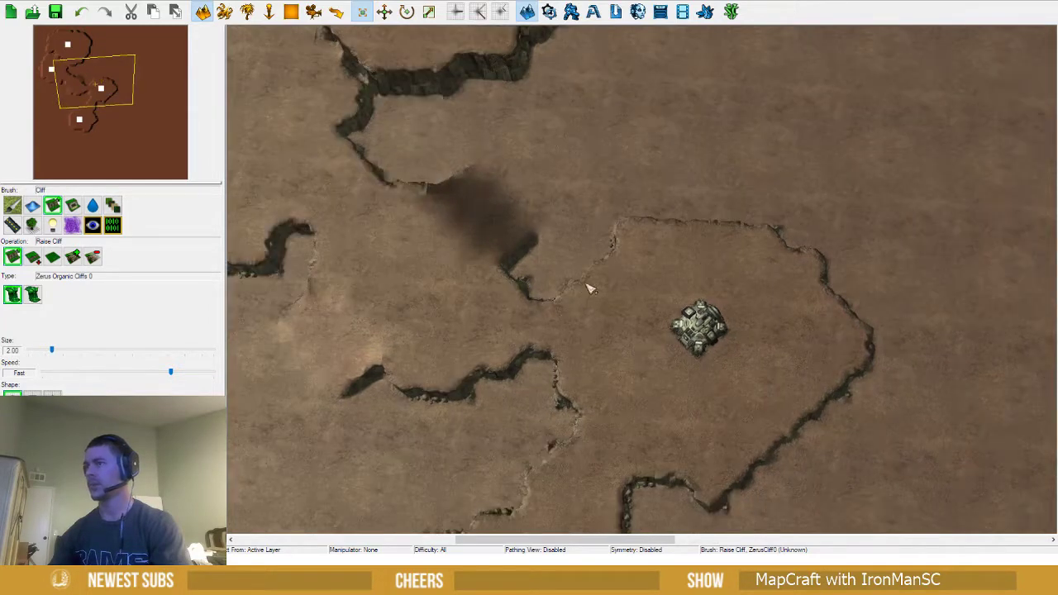
left_click_drag(695, 222, 700, 225)
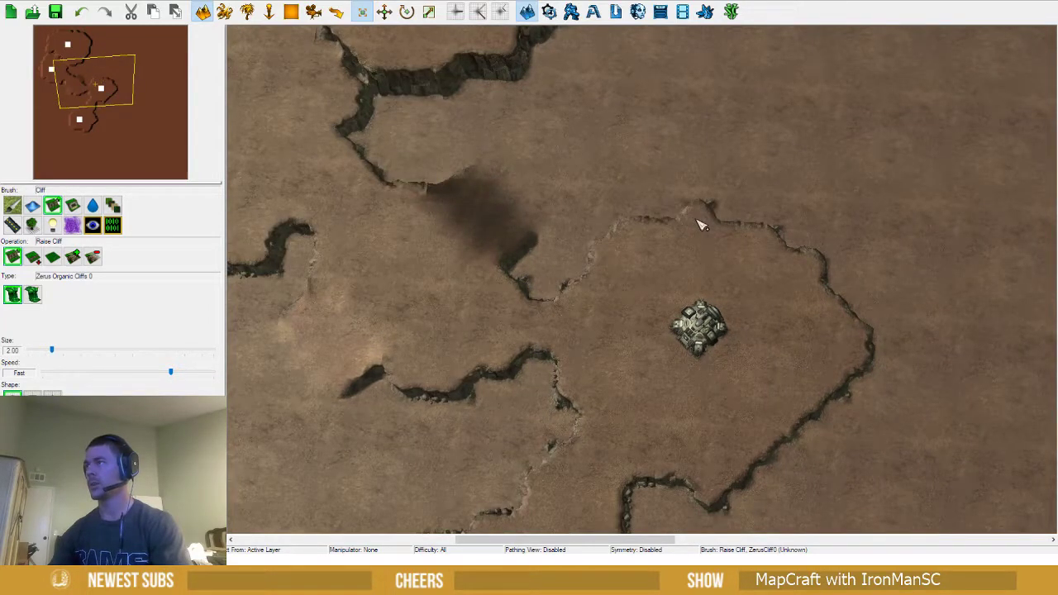
right_click_drag(734, 301, 756, 266)
left_click(746, 195)
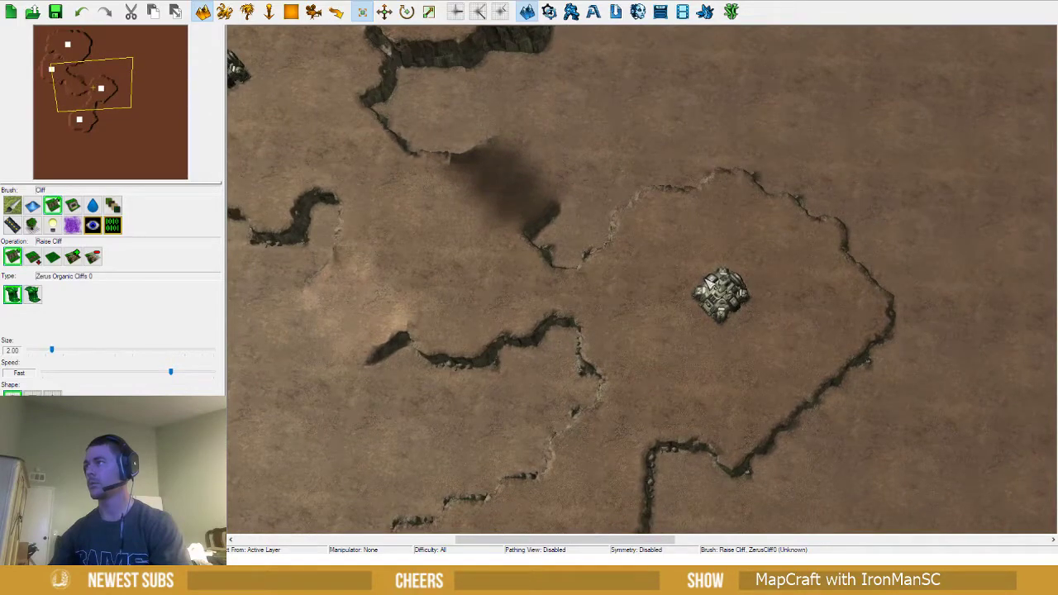
Move the northeastern Command Center slightly north and the southern one slightly west within their enlarged base areas
right_click_drag(707, 343, 730, 210)
key("u")
key("Escape")
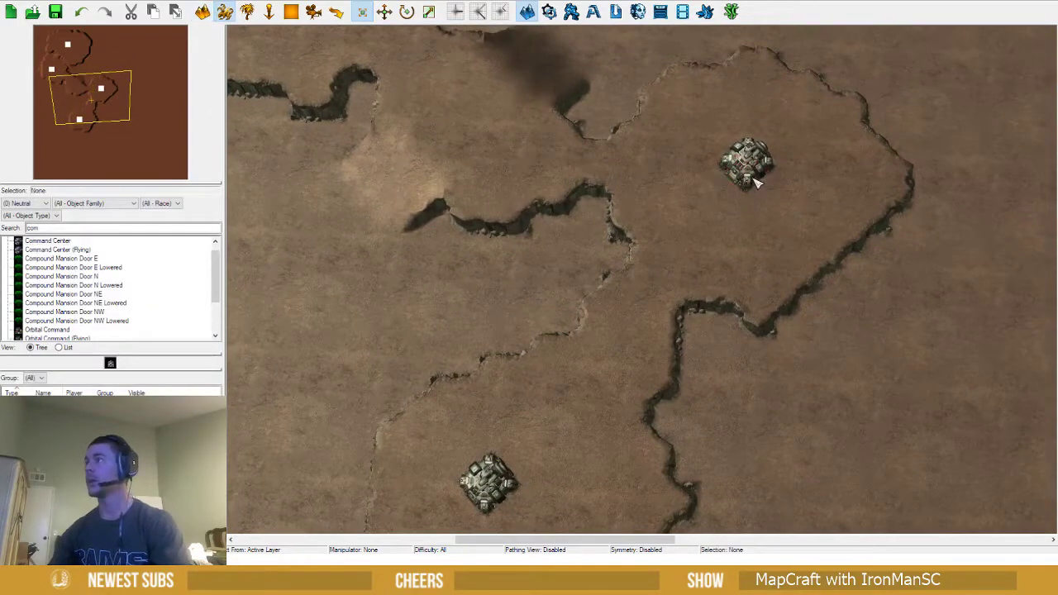
left_click_drag(751, 179, 750, 148)
left_click(681, 239)
right_click_drag(635, 351, 723, 230)
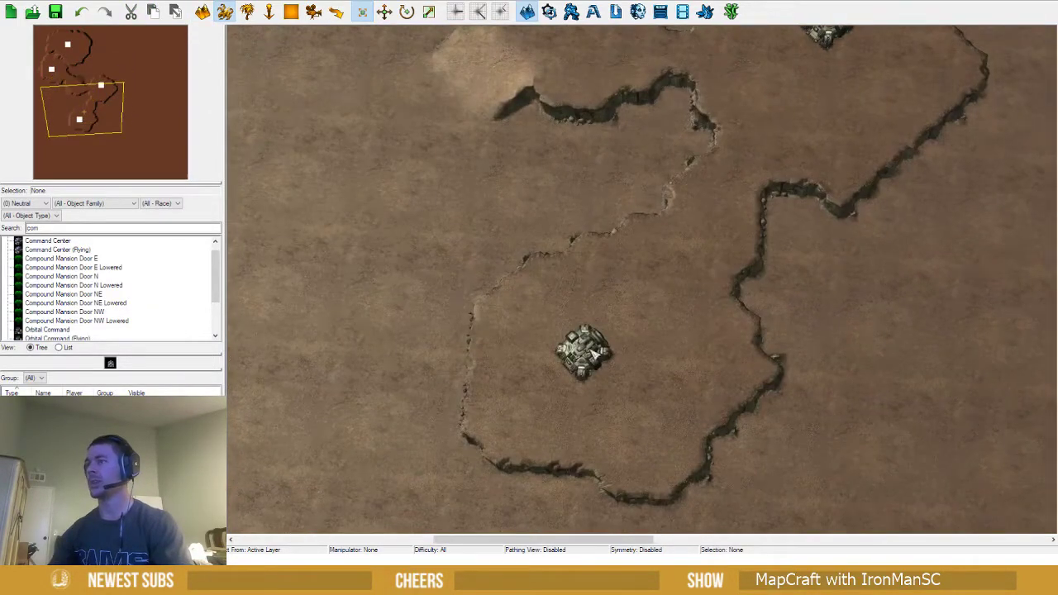
Add wide ramps down the southeast cliff edges of the northeastern and southern base areas
key("t")
right_click_drag(461, 349, 412, 355)
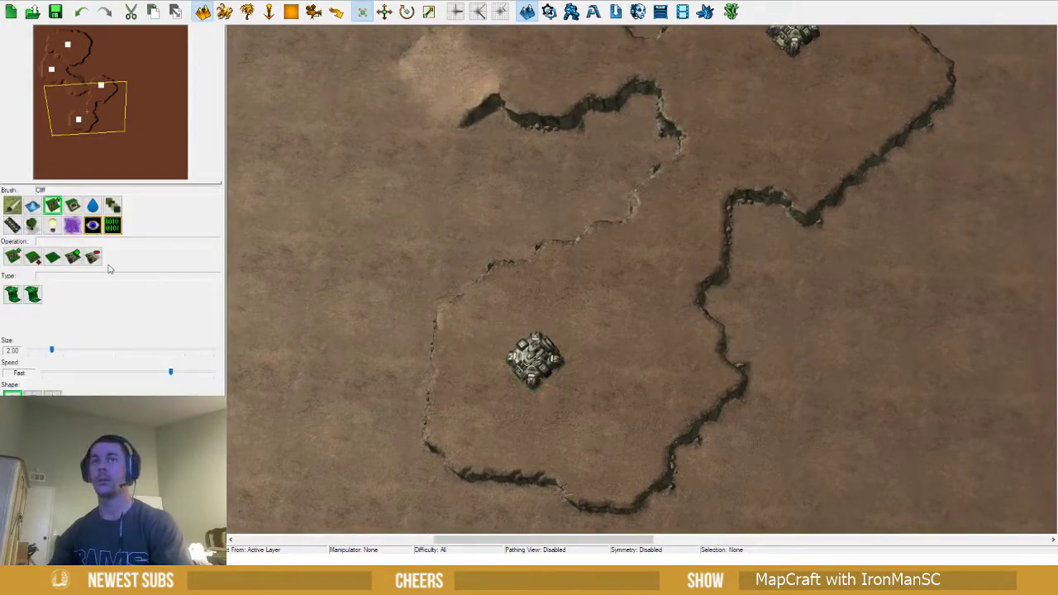
left_click(73, 258)
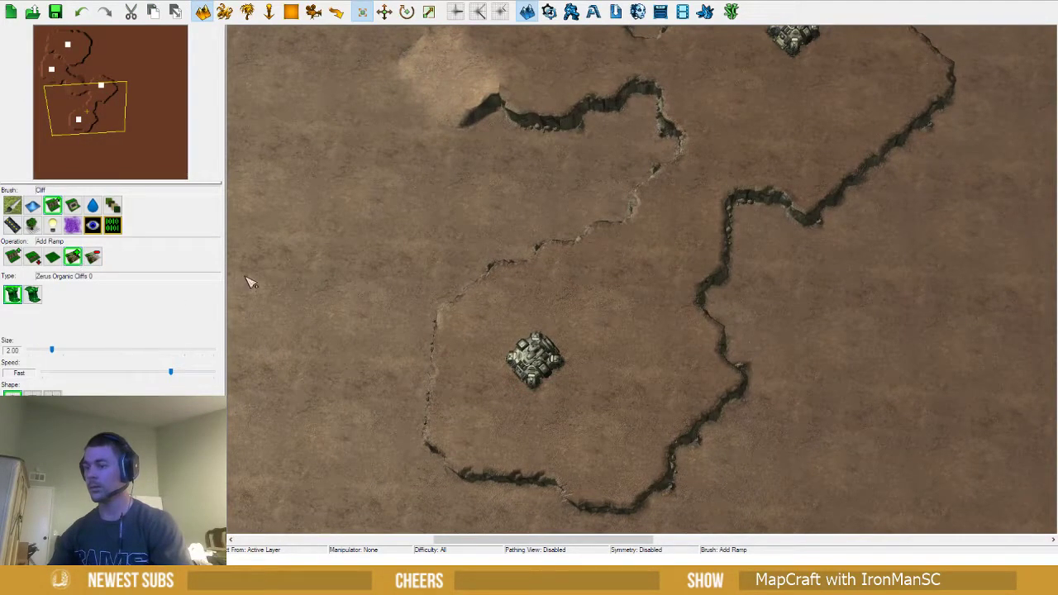
right_click_drag(597, 265, 468, 330)
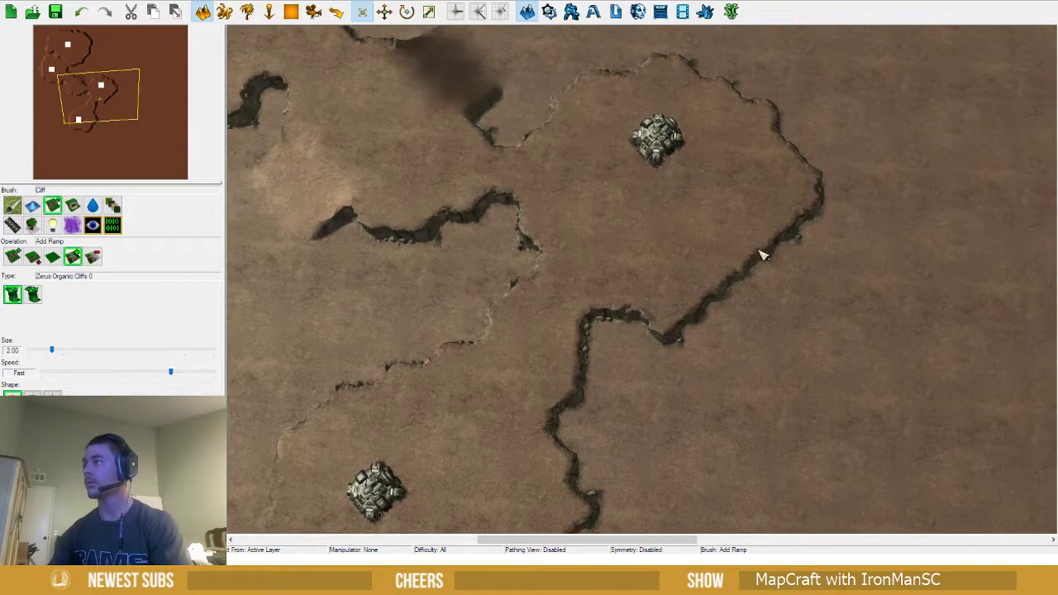
left_click_drag(762, 254, 588, 419)
key("Down")
key("Left")
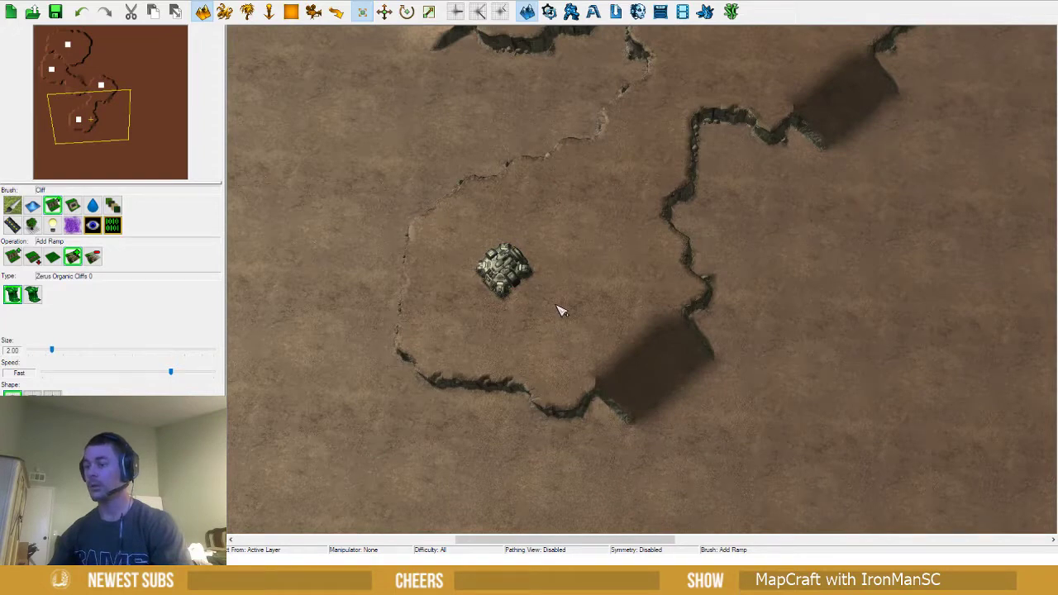
key("Up")
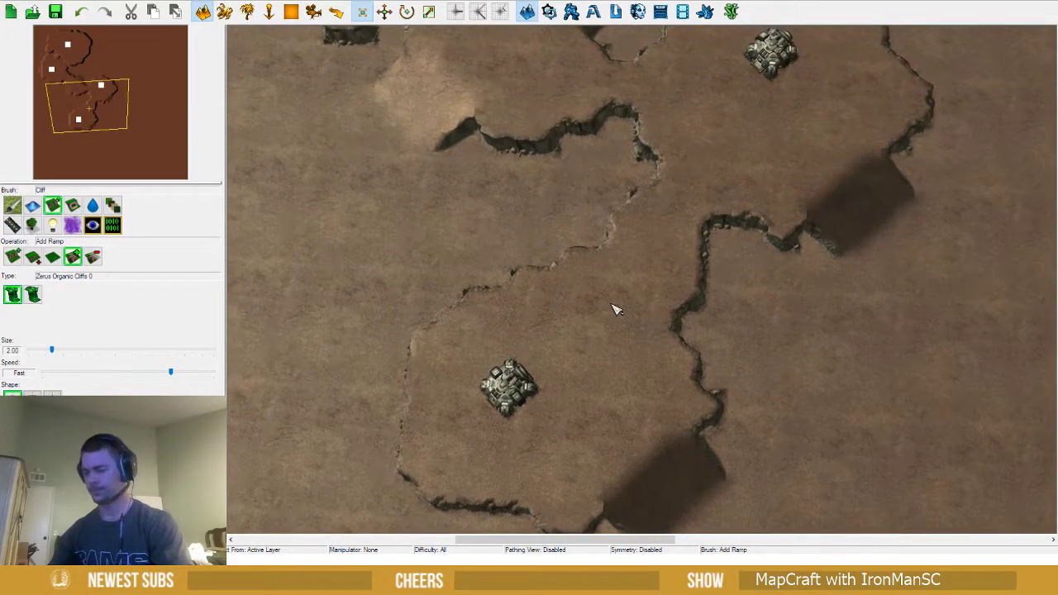
Place neutral Command Centers near the west map edge south of the natural and on the open ground east of the main base
key("Left")
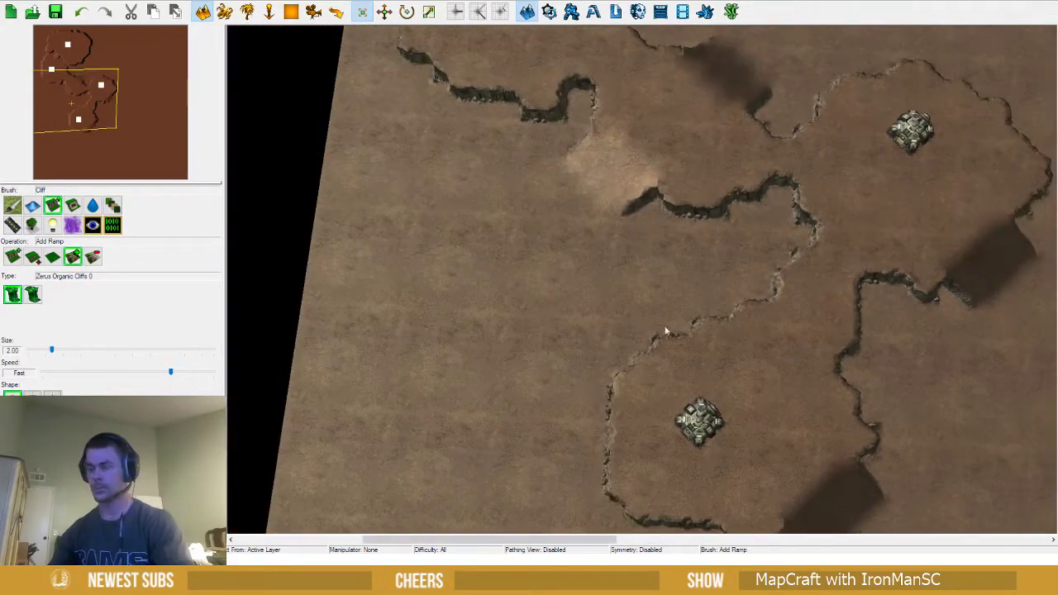
key("u")
key("Up")
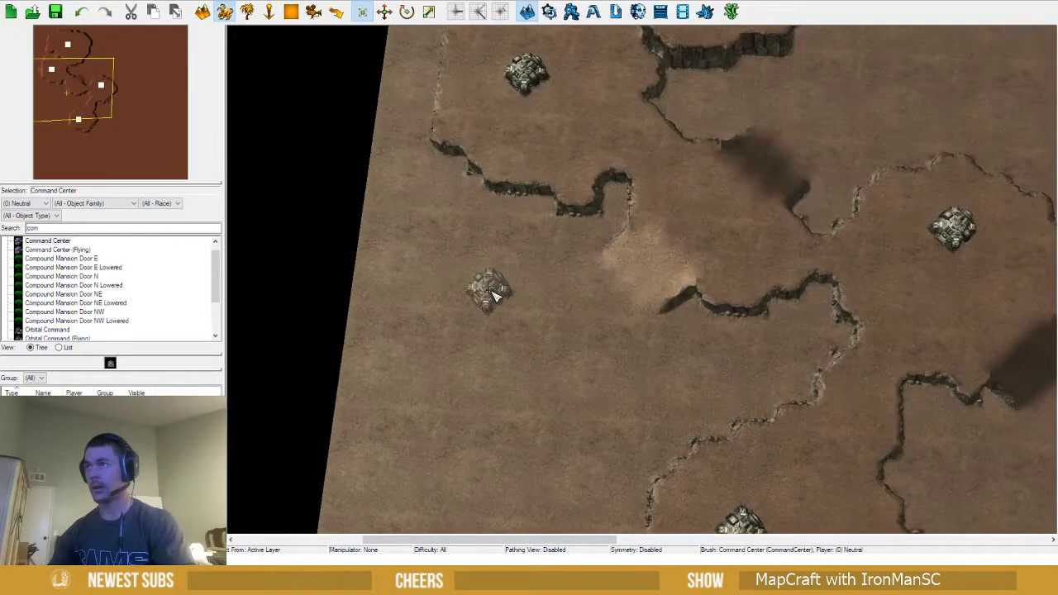
left_click(493, 295)
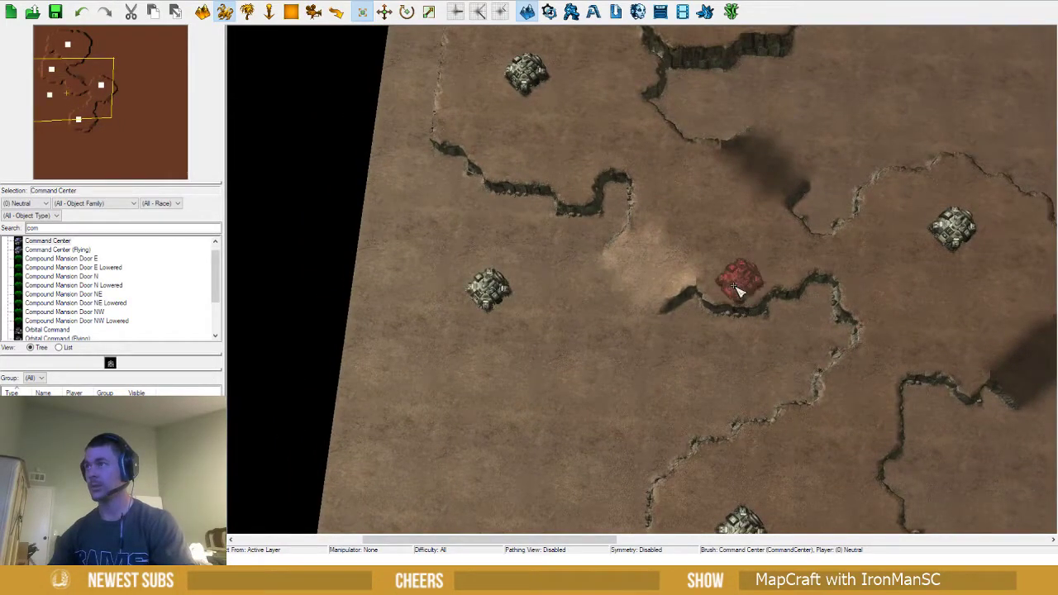
key("Up")
key("Up")
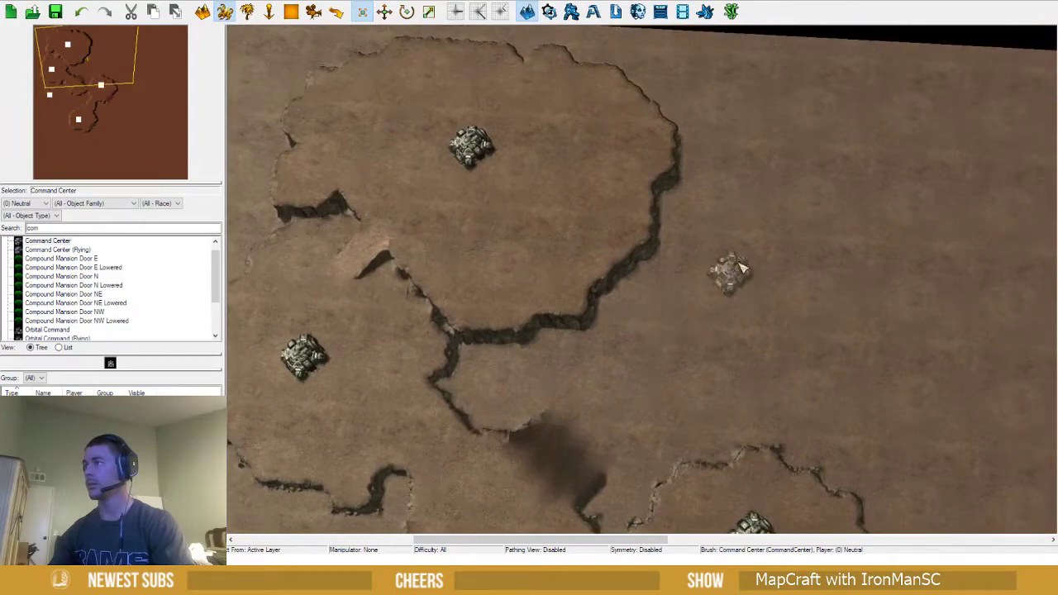
left_click(781, 194)
left_click(661, 299)
Add a ramp on the north cliff edge of the southern base area, leading down northwest to the low ground
key("Down")
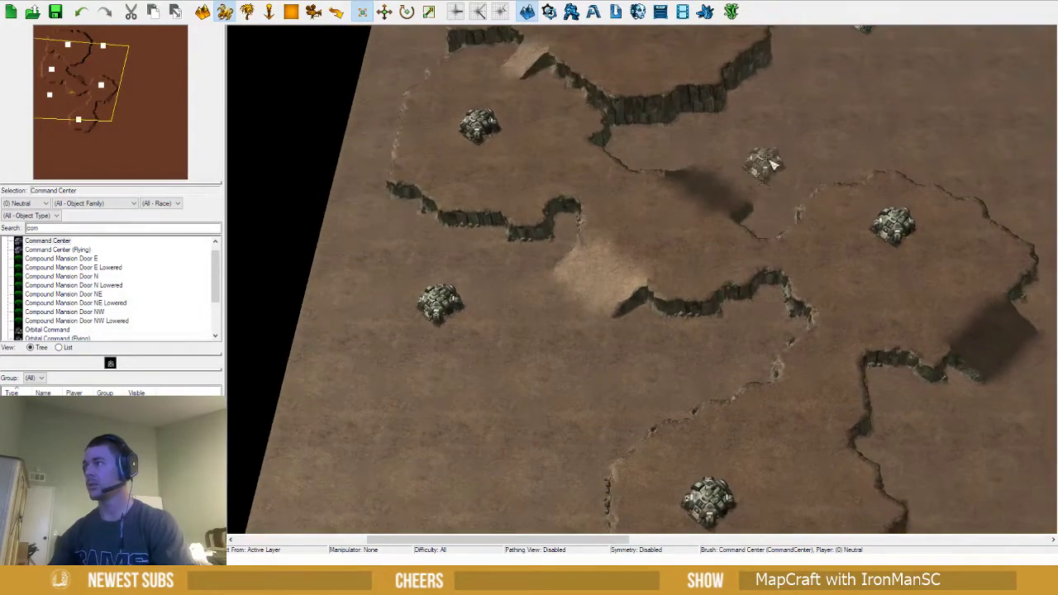
key("Down")
key("t")
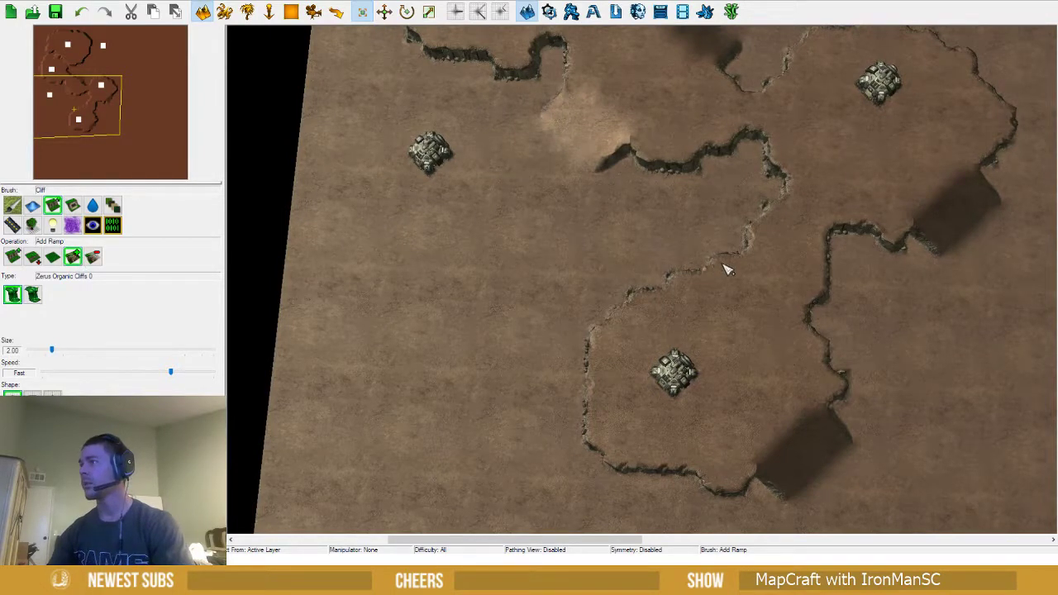
left_click_drag(725, 268, 719, 279)
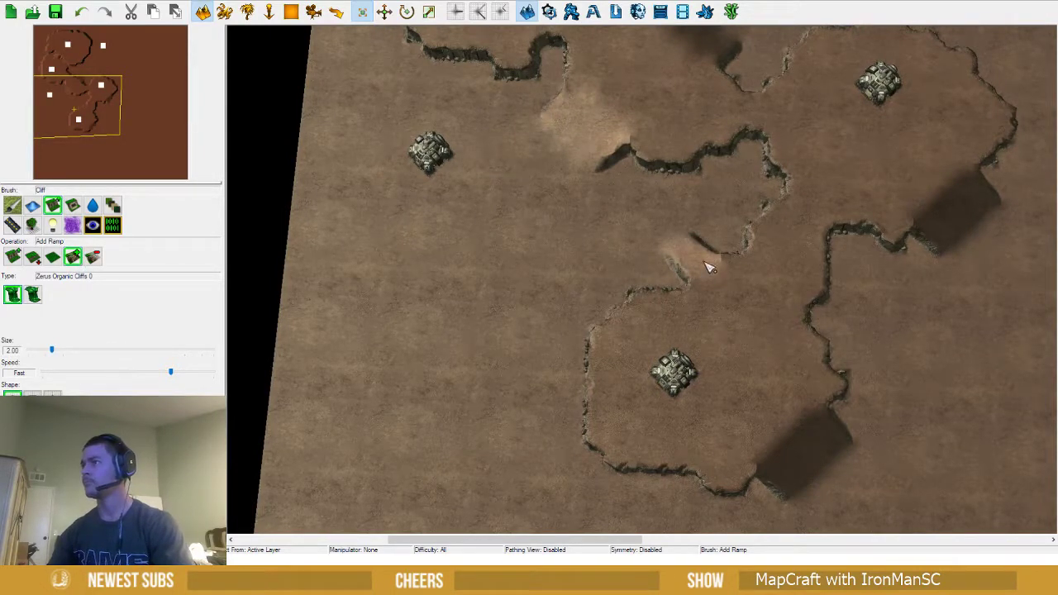
key("Up")
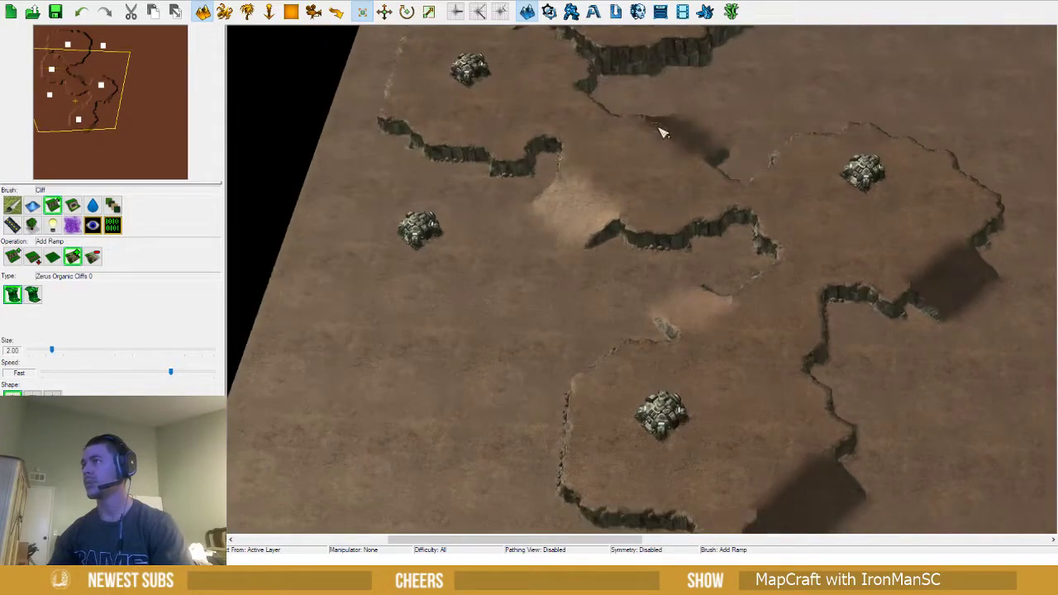
scroll(661, 133, "up", 1)
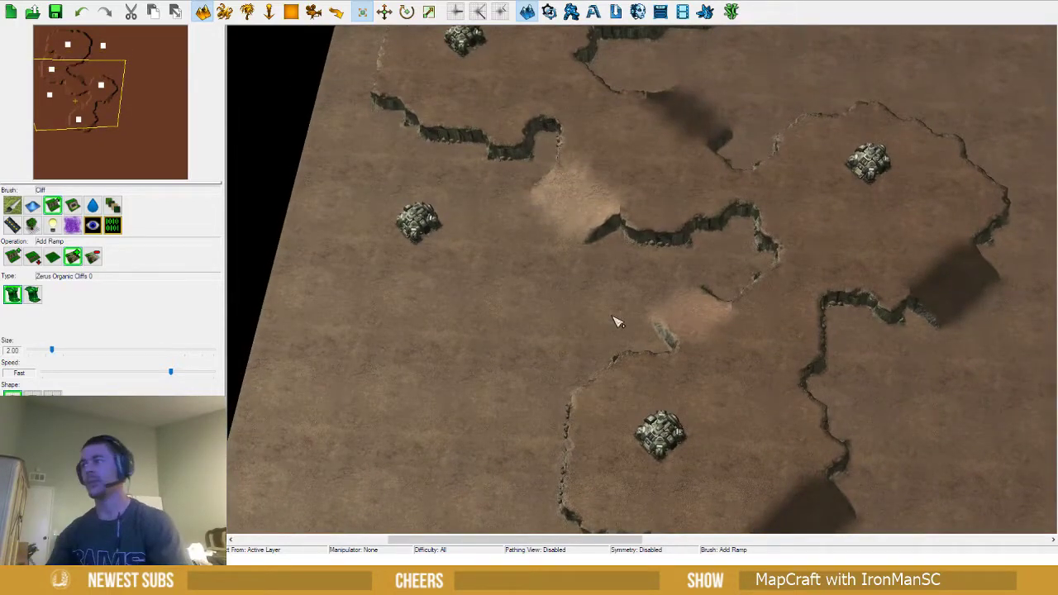
middle_click_drag(616, 321, 555, 295)
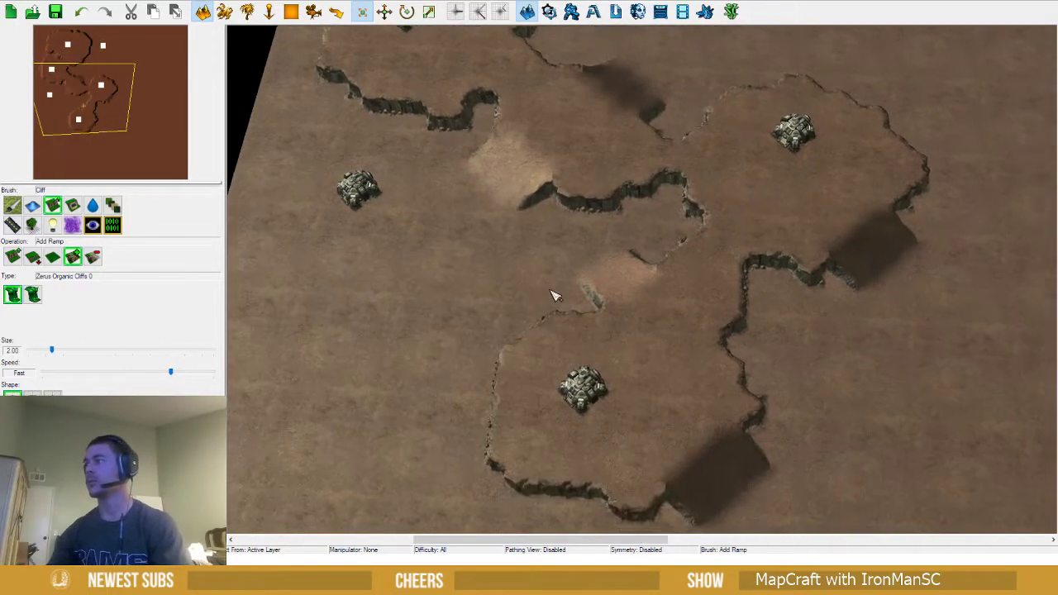
Fill in the inner cliff corner between the northeastern and southern base areas with Raise Cliff at brush size 2.00
left_click(12, 258)
left_click(751, 277)
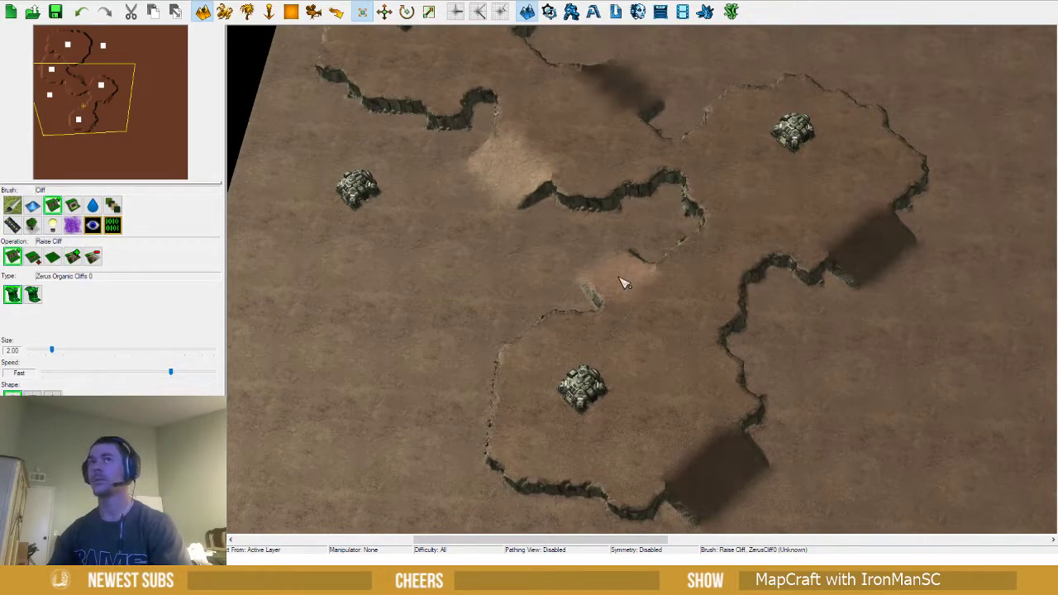
scroll(496, 286, "down", 10)
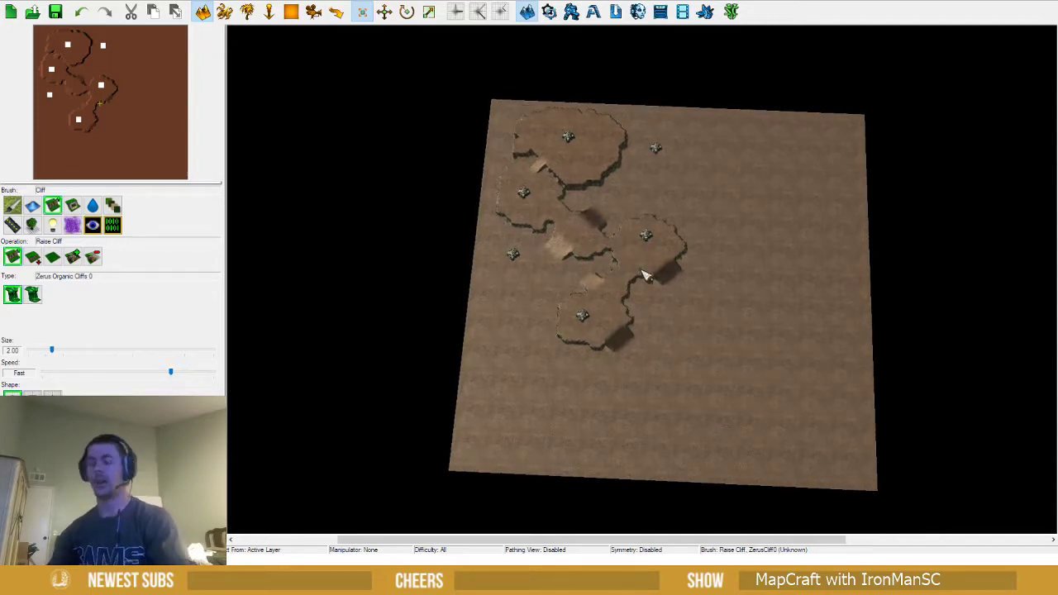
scroll(691, 331, "up", 1)
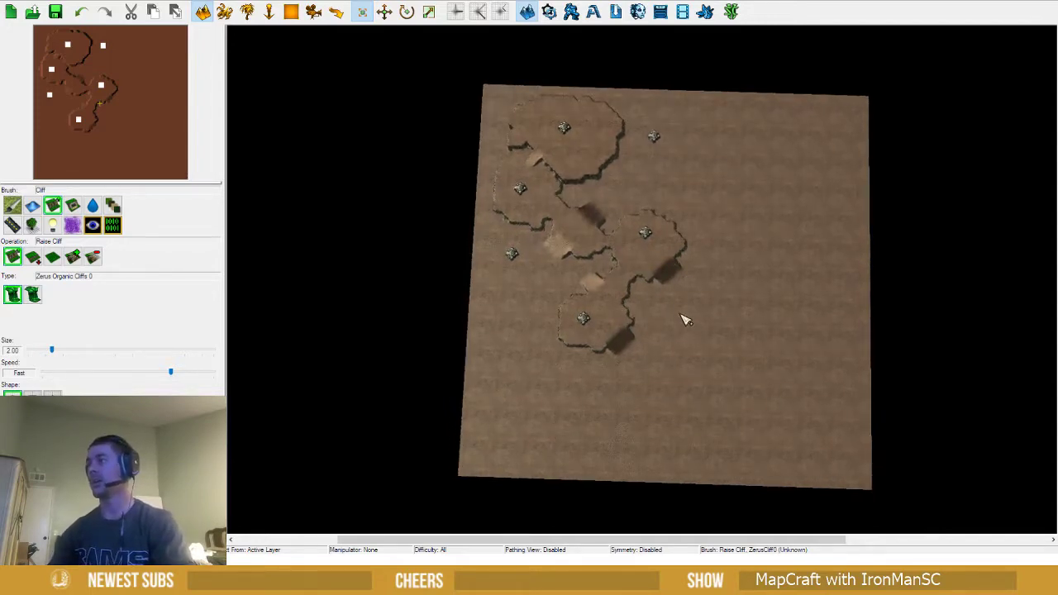
Turn on the pathing view over the whole map and release the active cliff brush
key("p")
key("Escape")
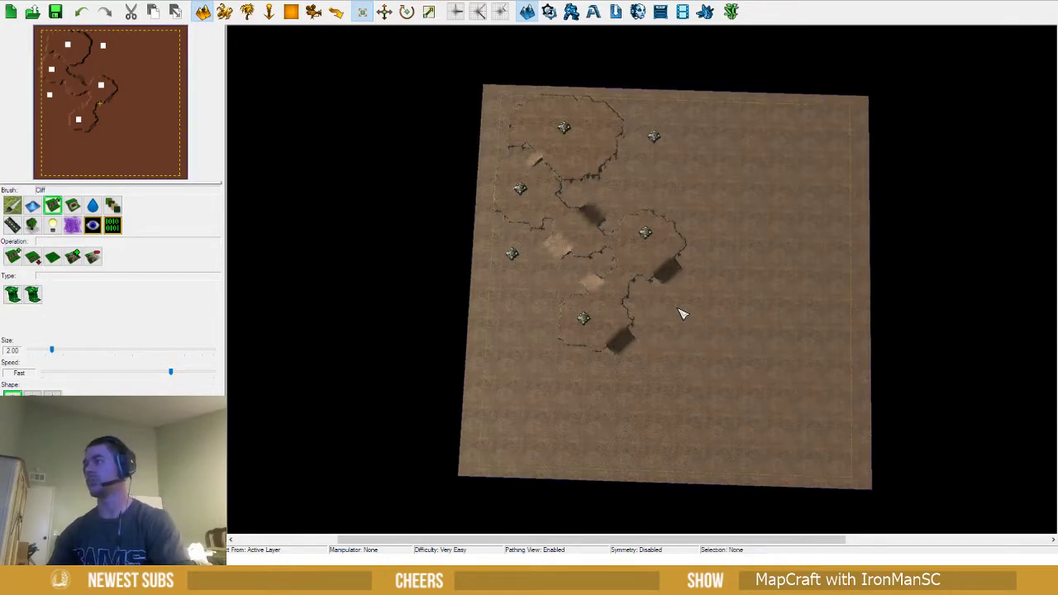
scroll(674, 316, "up", 2)
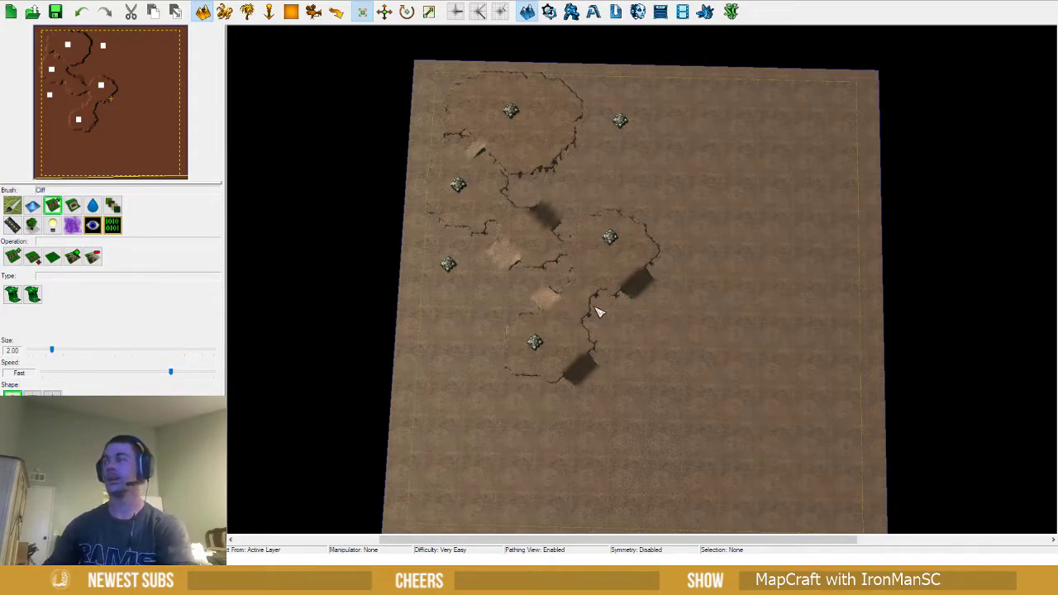
left_click_drag(608, 307, 753, 443)
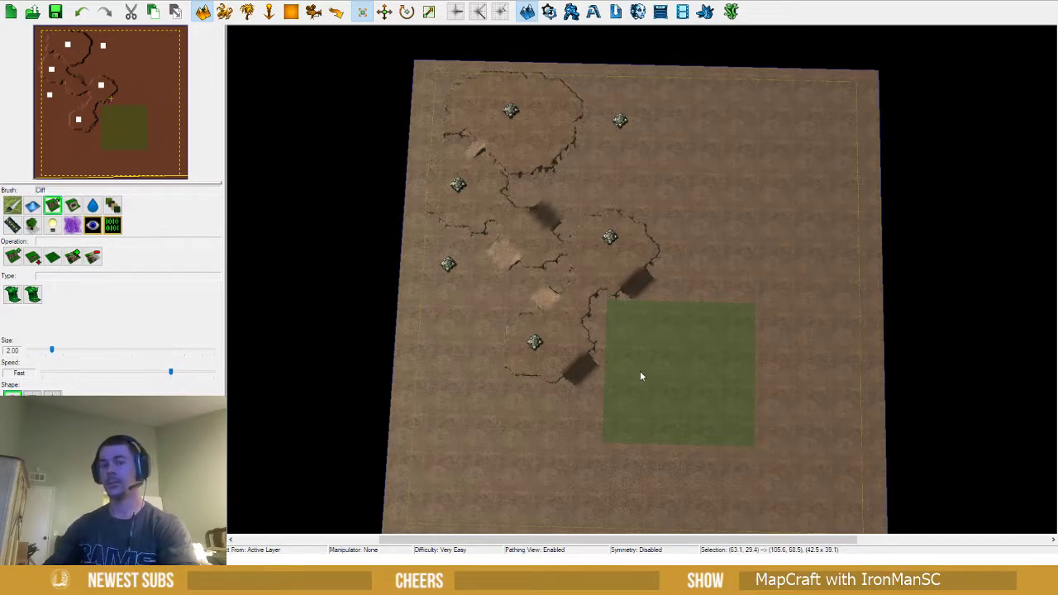
key("d")
left_click_drag(612, 313, 795, 461)
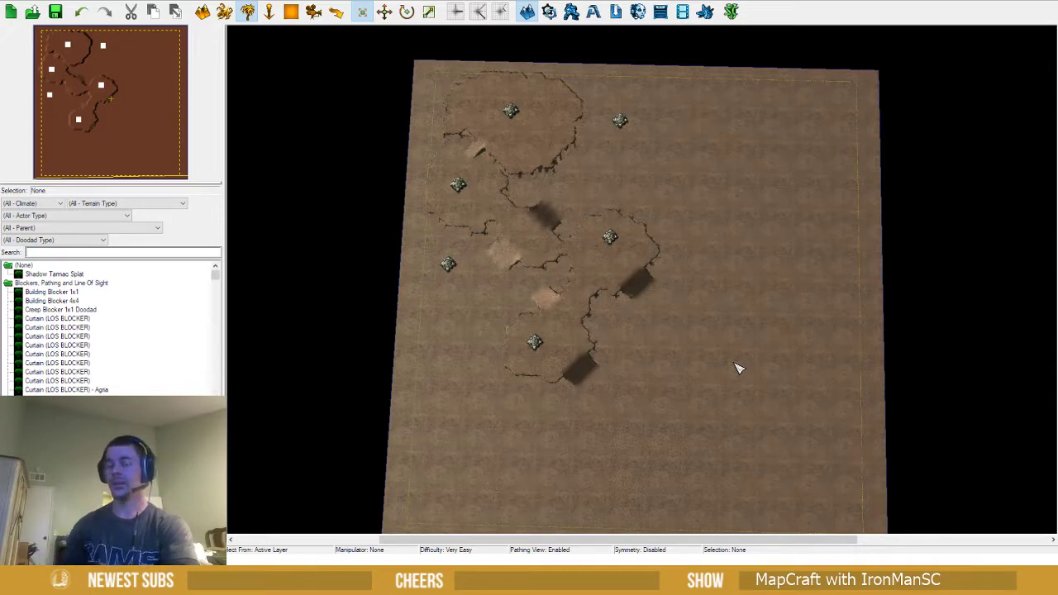
key("t")
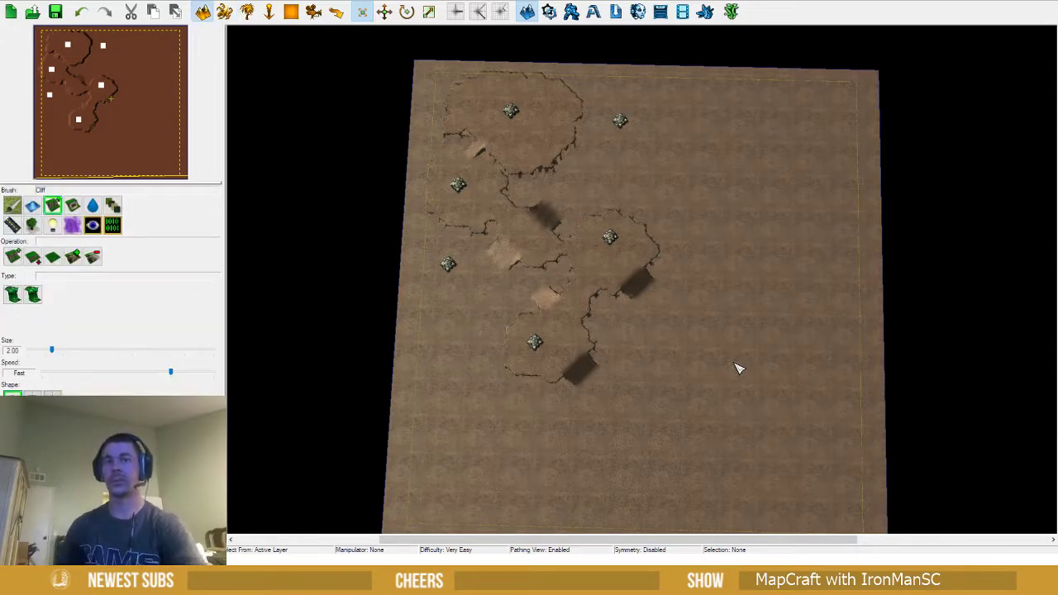
left_click_drag(632, 256, 676, 304)
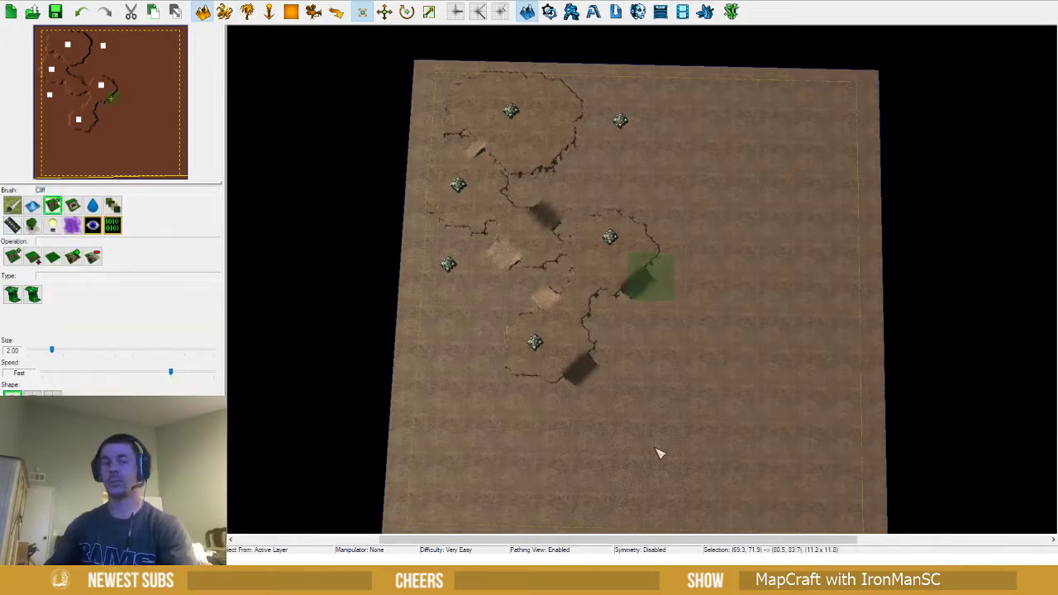
right_click_drag(584, 371, 598, 365)
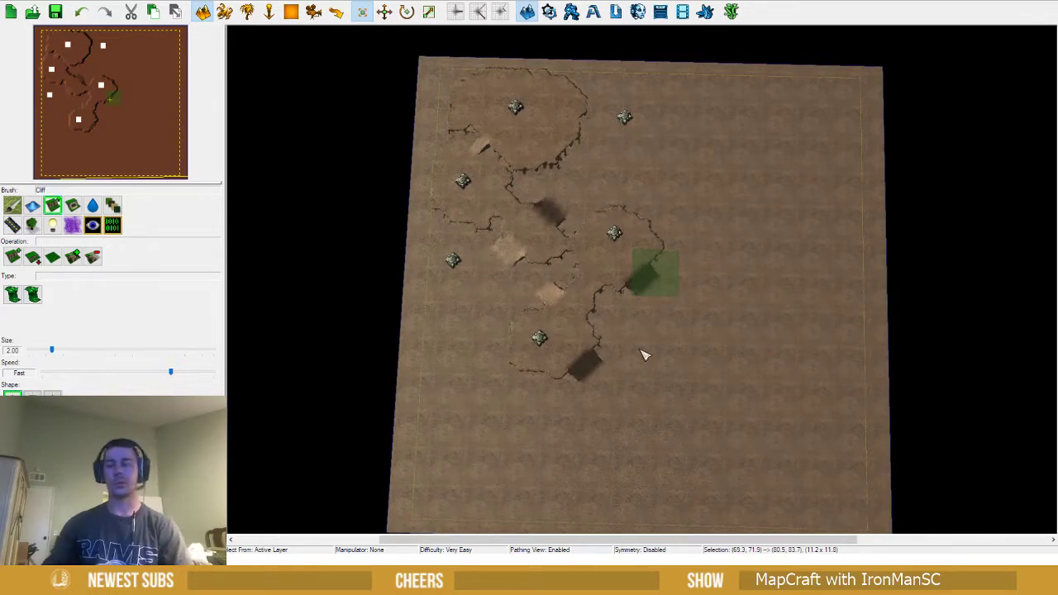
left_click(679, 407)
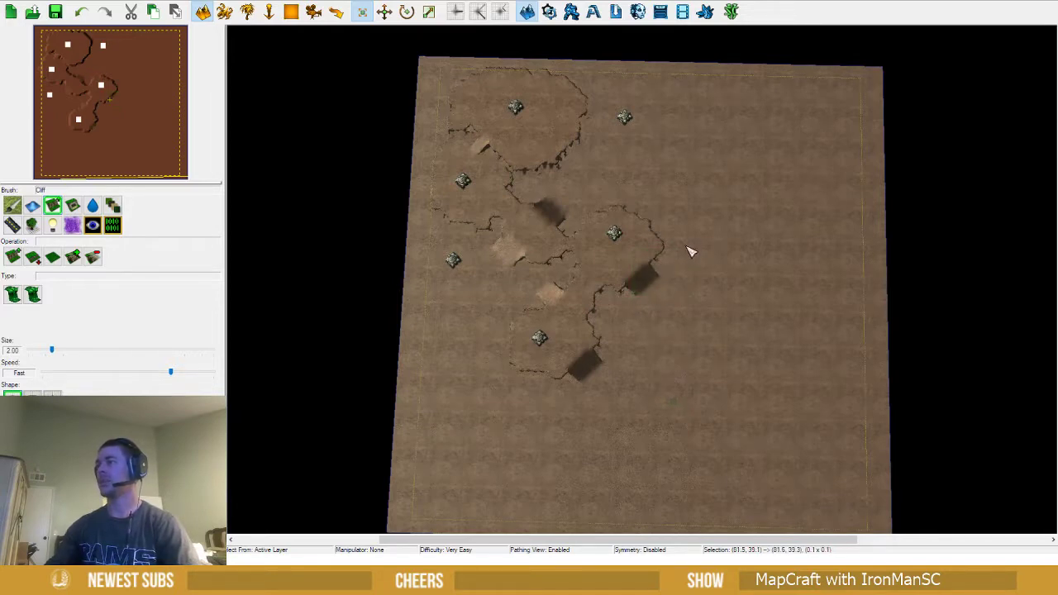
Copy the terrain of the map's northwest part and paste it rotated into the southeast corner
left_click_drag(685, 256, 402, 66)
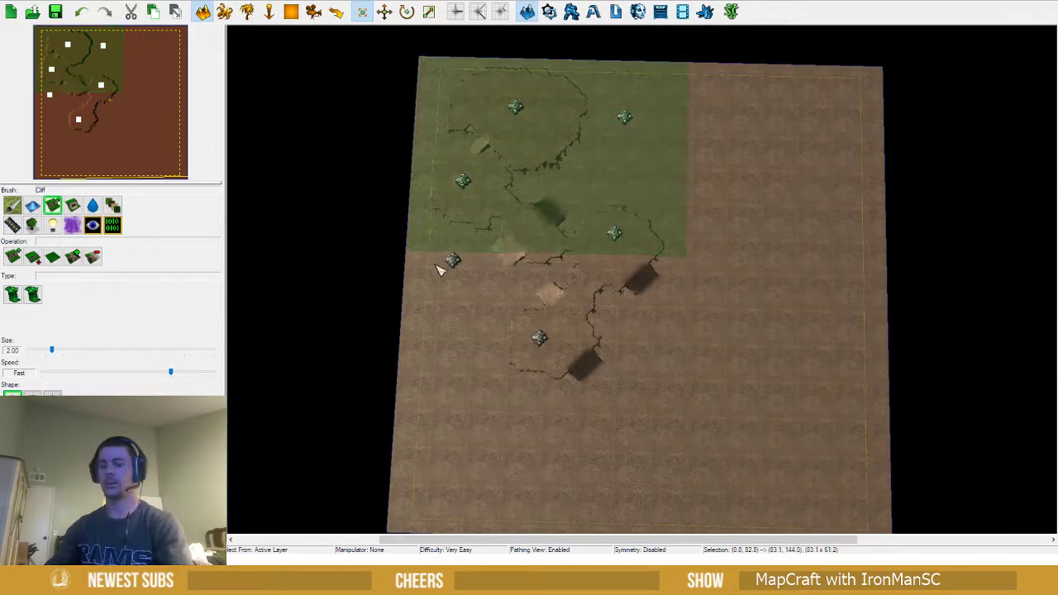
right_click_drag(677, 351, 634, 285)
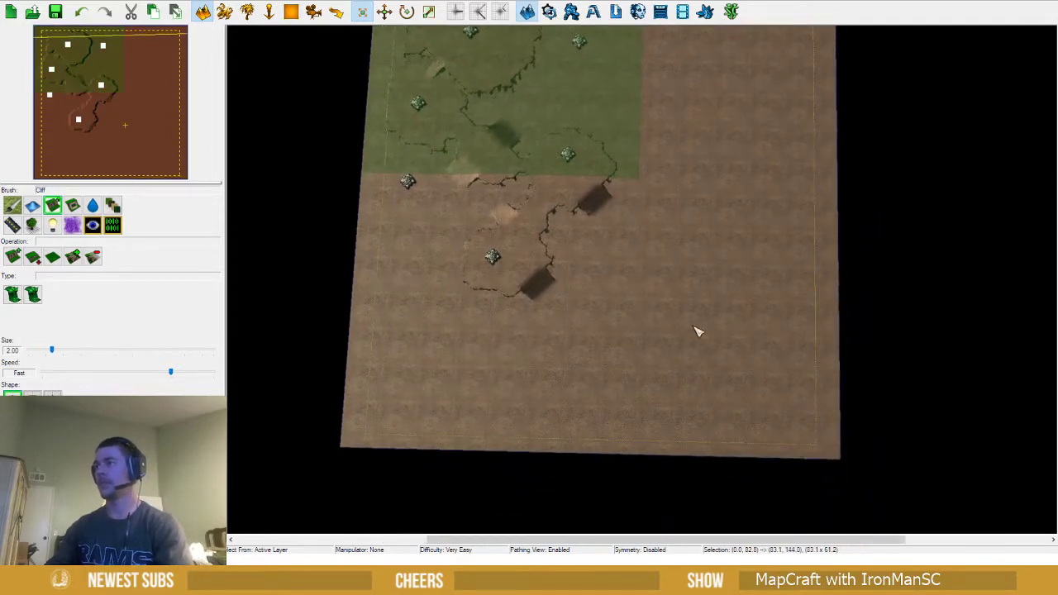
key("ctrl+v")
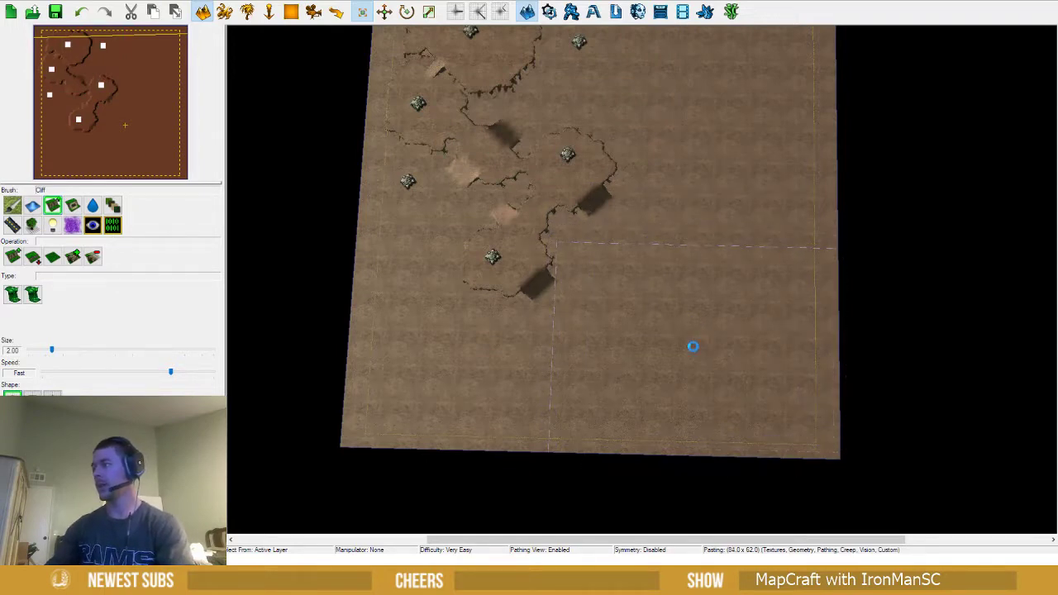
left_click(692, 347)
Display the terrain grid and compare the pasted southeast layout's position with the original northwest layout
right_click_drag(642, 314, 626, 333)
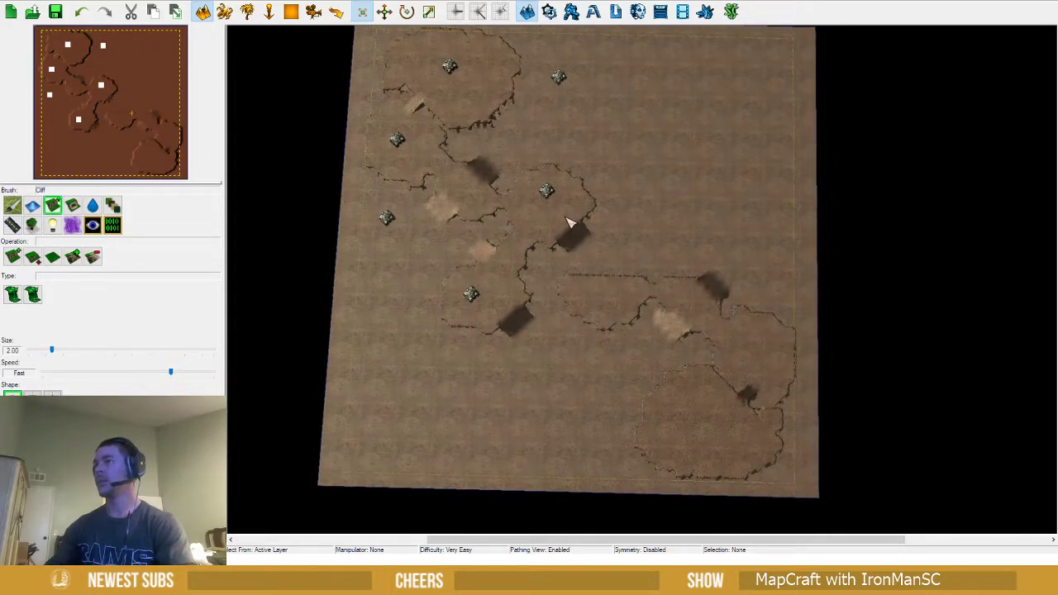
right_click_drag(567, 218, 574, 174, "ctrl")
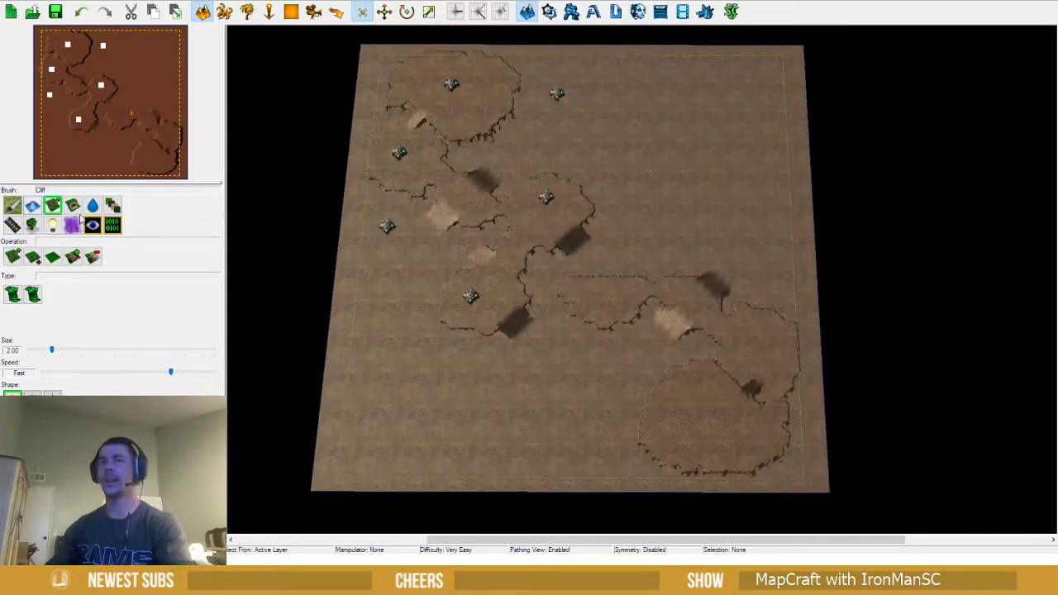
right_click_drag(415, 291, 418, 349, "ctrl")
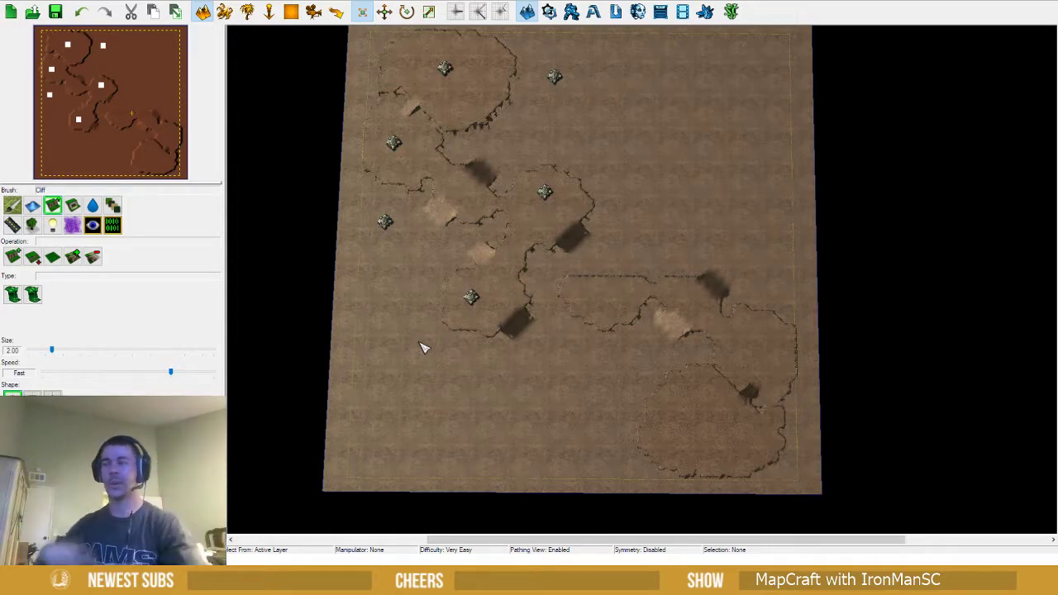
key("g")
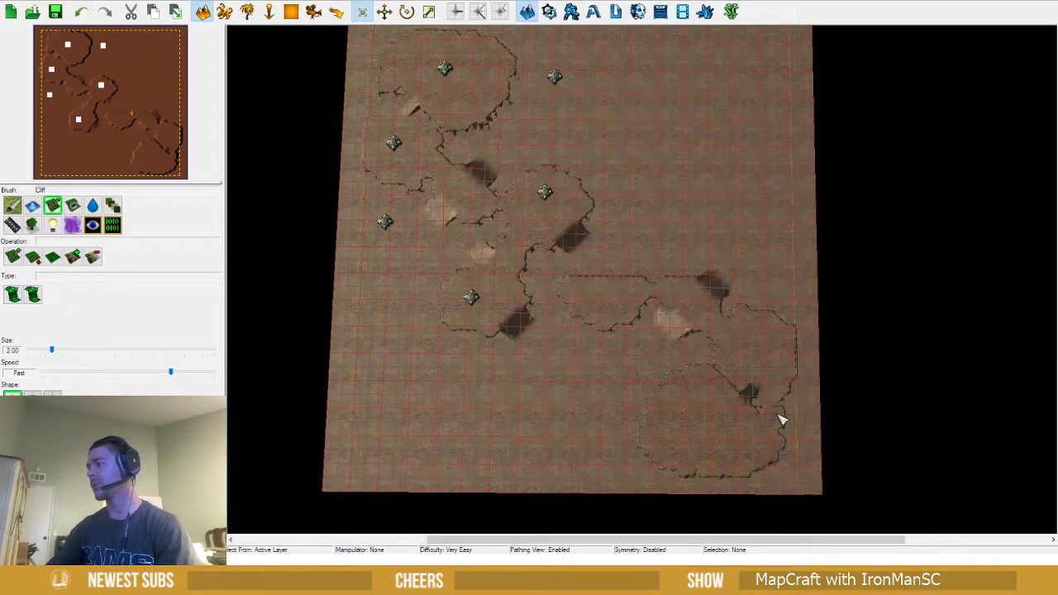
left_click_drag(781, 421, 789, 457)
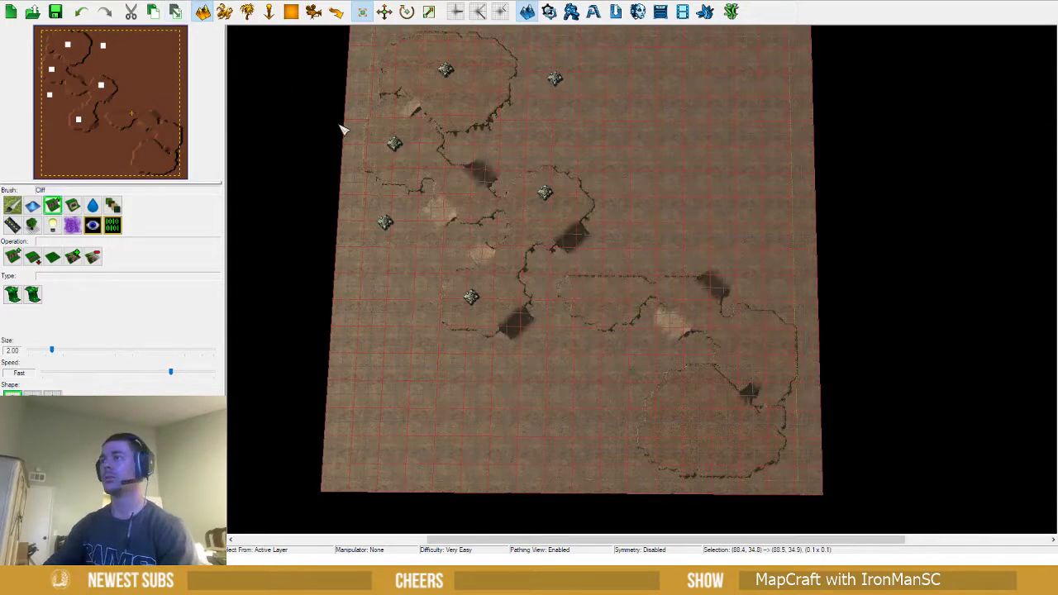
Flatten the northeastern and southern base plateaus and the pasted terrain's western stretch with Lower Cliff, using brush sizes 3.50 and 7.50
left_click(32, 257)
left_click_drag(52, 350, 69, 349)
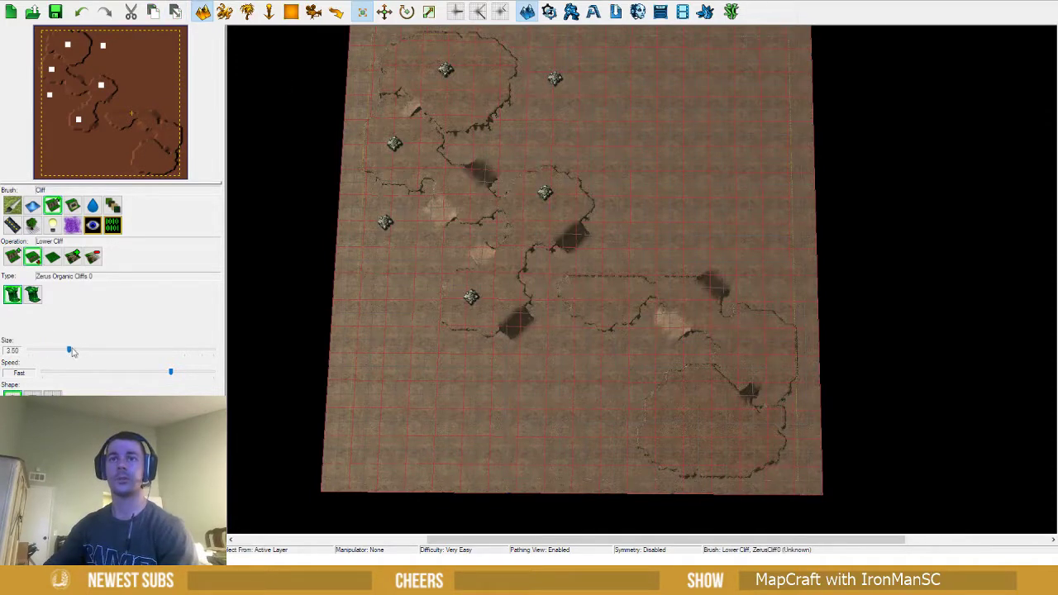
scroll(584, 277, "up", 3)
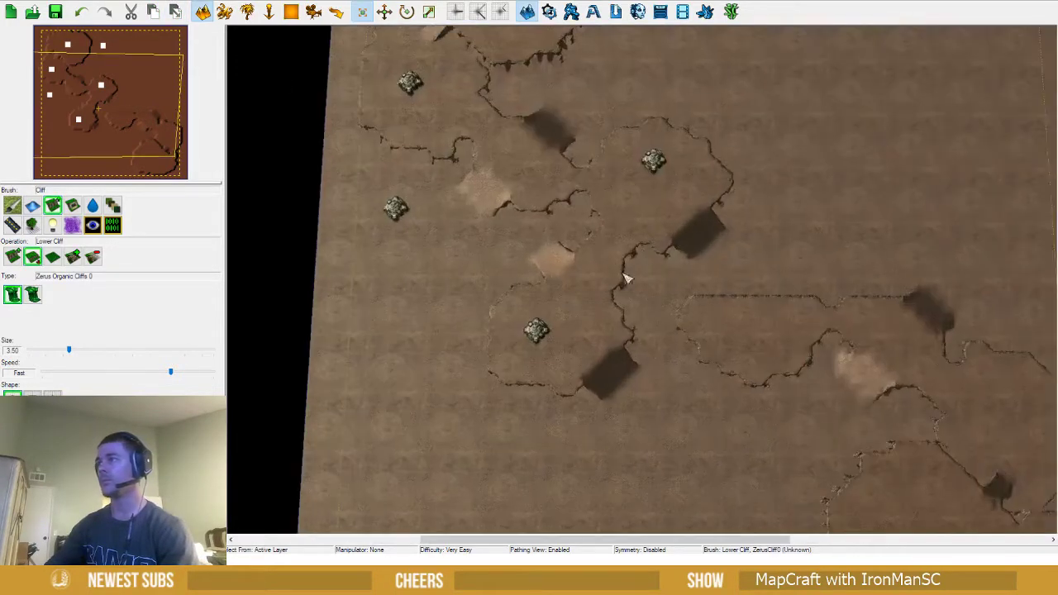
mouse_move(626, 241)
left_mouse_down()
mouse_move(609, 229)
mouse_move(692, 237)
mouse_move(680, 226)
mouse_move(671, 249)
left_mouse_up()
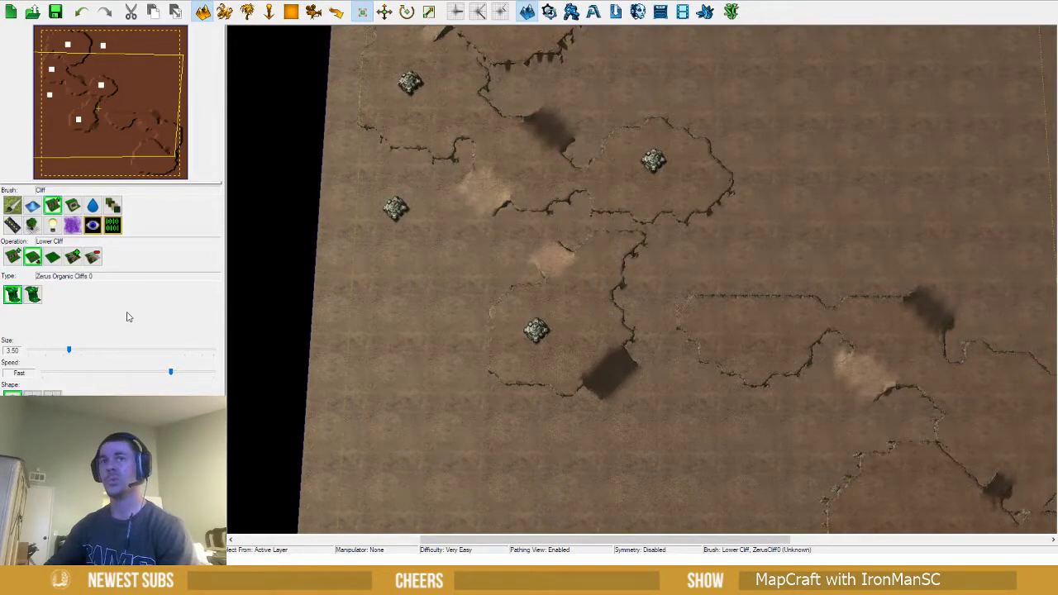
left_click(115, 351)
mouse_move(634, 196)
left_mouse_down()
mouse_move(632, 161)
mouse_move(680, 146)
mouse_move(715, 195)
mouse_move(661, 174)
mouse_move(660, 137)
mouse_move(619, 163)
mouse_move(609, 205)
mouse_move(633, 250)
mouse_move(588, 281)
mouse_move(623, 314)
mouse_move(583, 390)
mouse_move(592, 350)
mouse_move(532, 314)
mouse_move(521, 359)
mouse_move(558, 351)
mouse_move(491, 382)
left_mouse_up()
right_click_drag(696, 331, 633, 308)
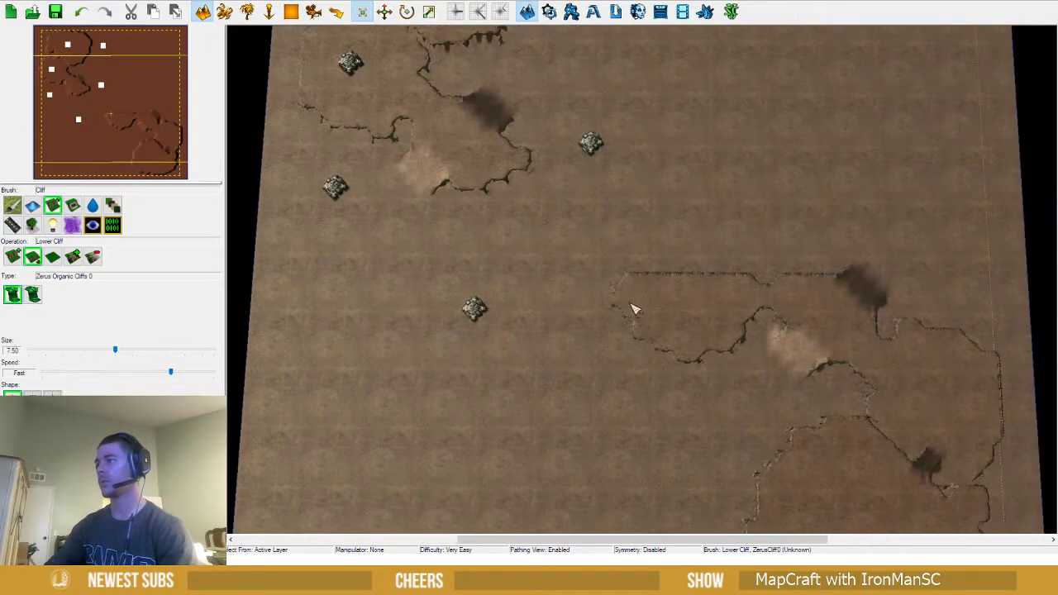
mouse_move(633, 308)
left_mouse_down()
mouse_move(725, 335)
mouse_move(751, 306)
mouse_move(705, 295)
mouse_move(656, 340)
mouse_move(695, 311)
mouse_move(658, 283)
left_mouse_up()
Try Rectangular map symmetry with the vertical axis set to Reflect, checking it with test points on the preview
scroll(590, 247, "down", 2)
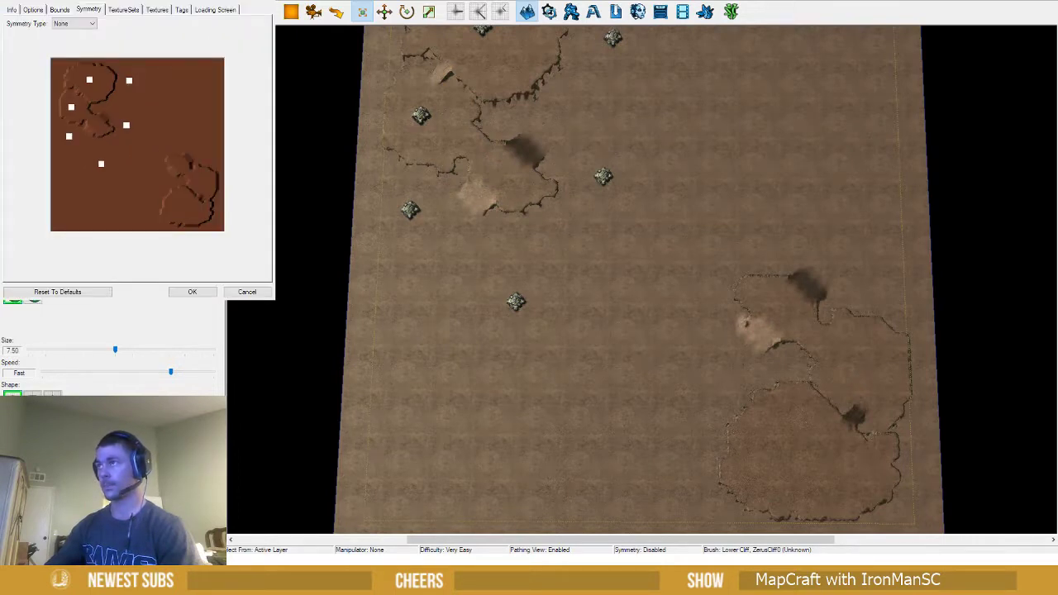
left_click_drag(132, 0, 859, 35)
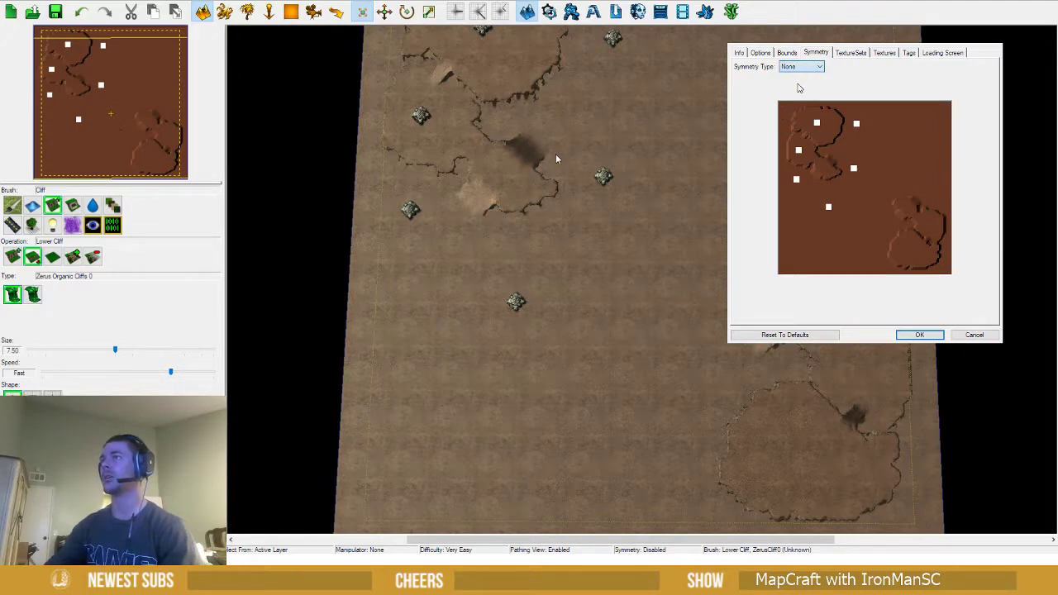
left_click(799, 86)
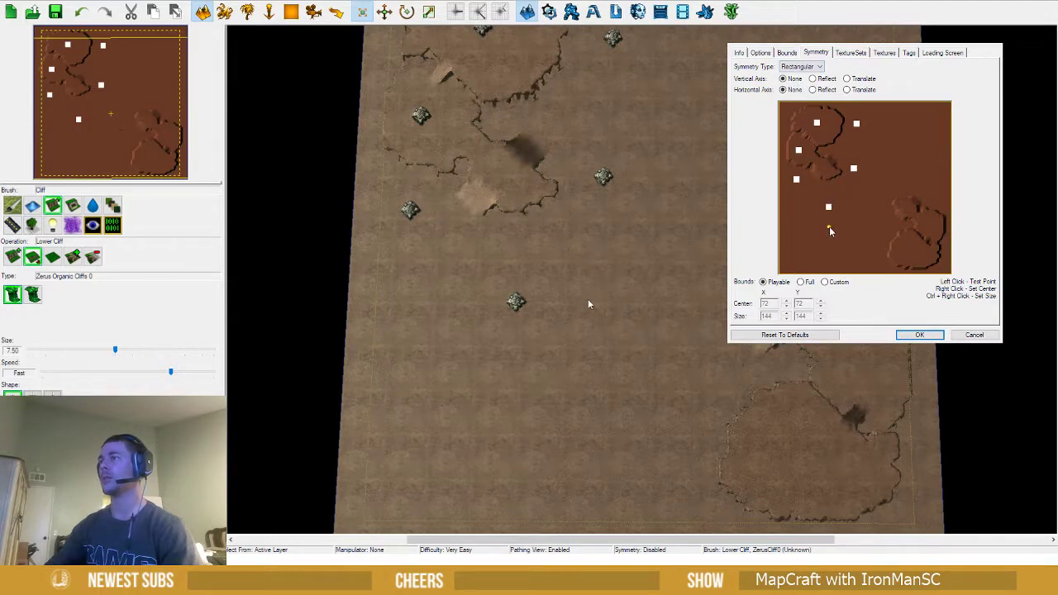
left_click(852, 242)
mouse_move(881, 132)
left_mouse_down()
mouse_move(839, 171)
mouse_move(843, 246)
mouse_move(876, 133)
left_mouse_up()
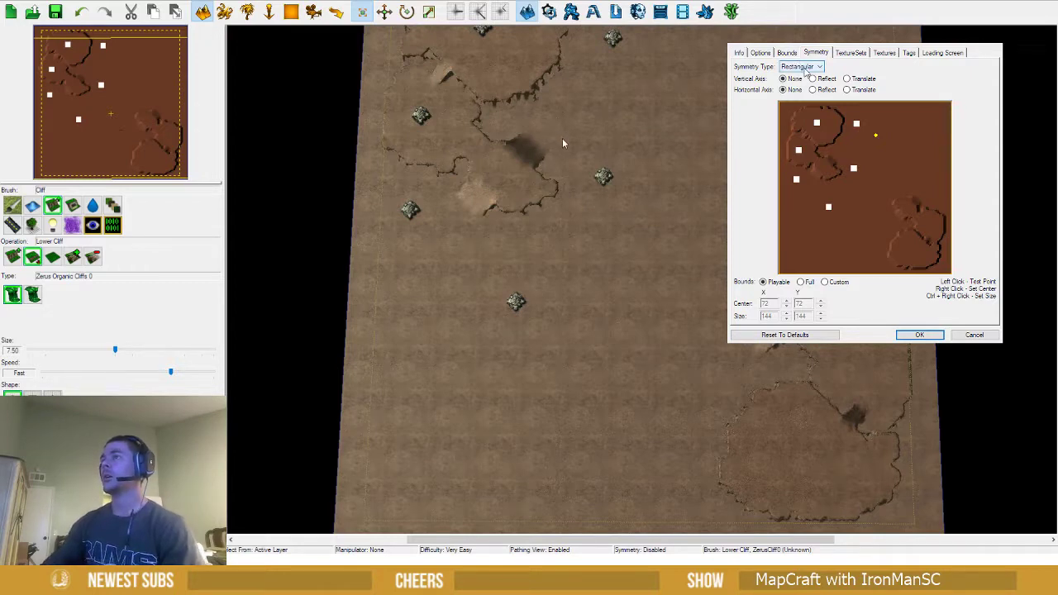
left_click(813, 78)
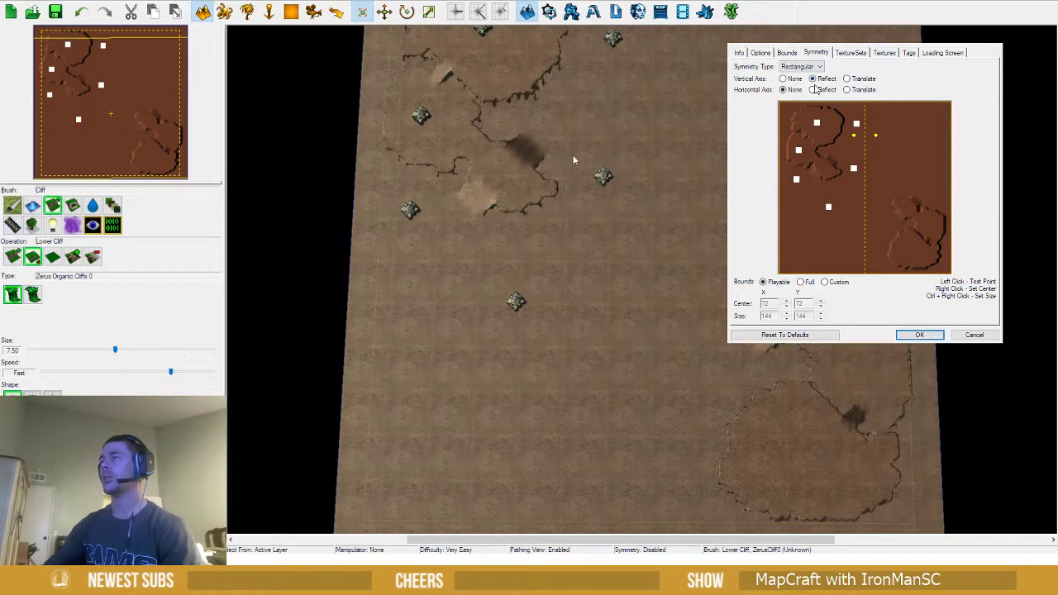
left_click(838, 230)
left_click_drag(835, 202, 815, 187)
left_click_drag(836, 131, 827, 156)
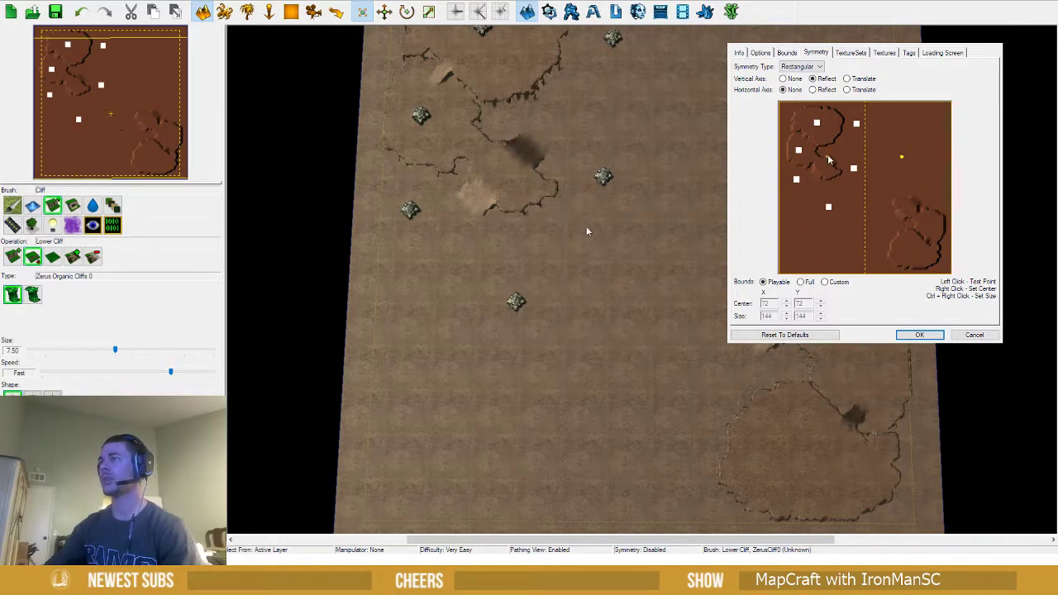
Try reflecting across the horizontal axis too, check it with test points, and return both axes to None
left_click(813, 89)
left_click(842, 126)
mouse_move(841, 125)
left_mouse_down()
mouse_move(803, 163)
mouse_move(817, 147)
mouse_move(820, 157)
mouse_move(810, 117)
mouse_move(844, 137)
mouse_move(833, 161)
mouse_move(821, 158)
mouse_move(829, 130)
left_mouse_up()
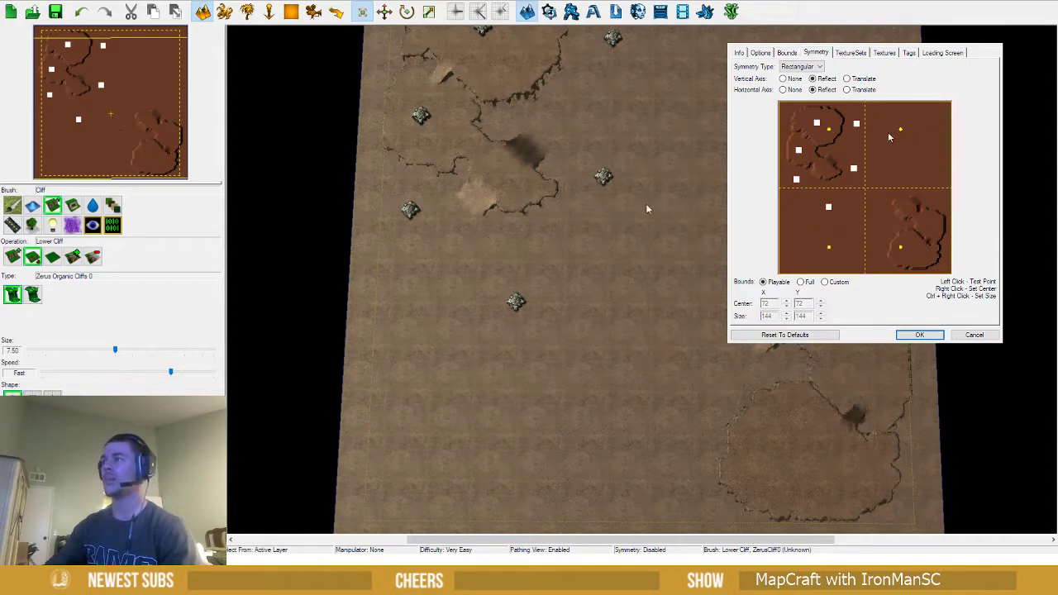
left_click_drag(944, 157, 893, 134)
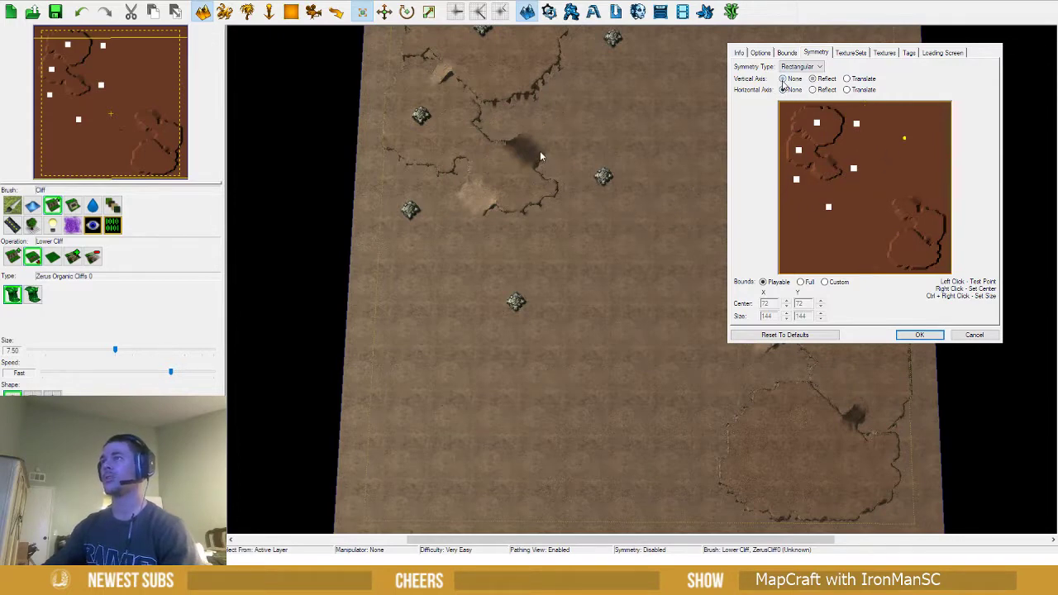
left_click(782, 88)
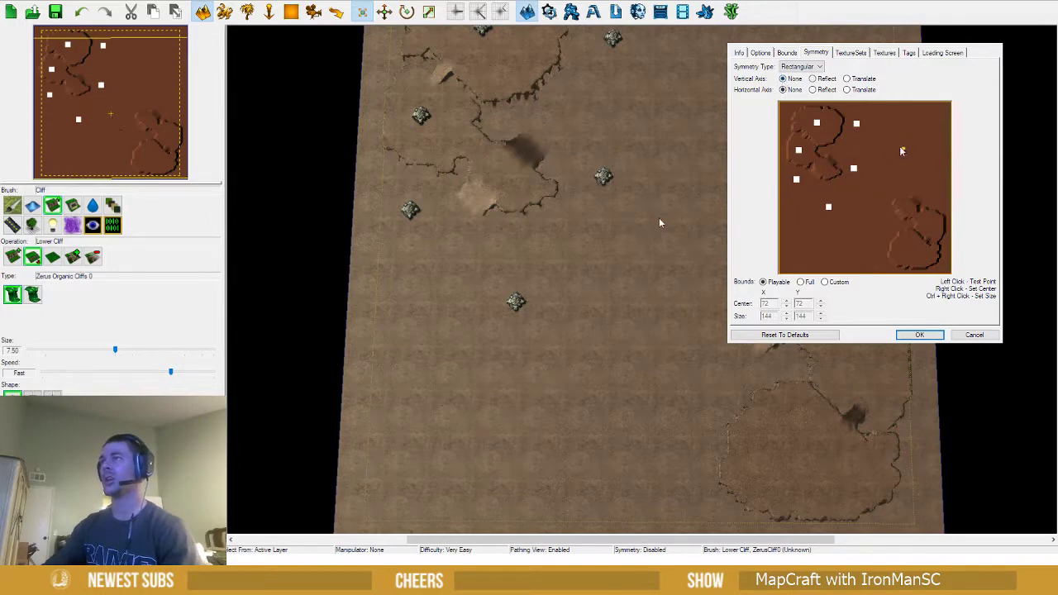
left_click(884, 196)
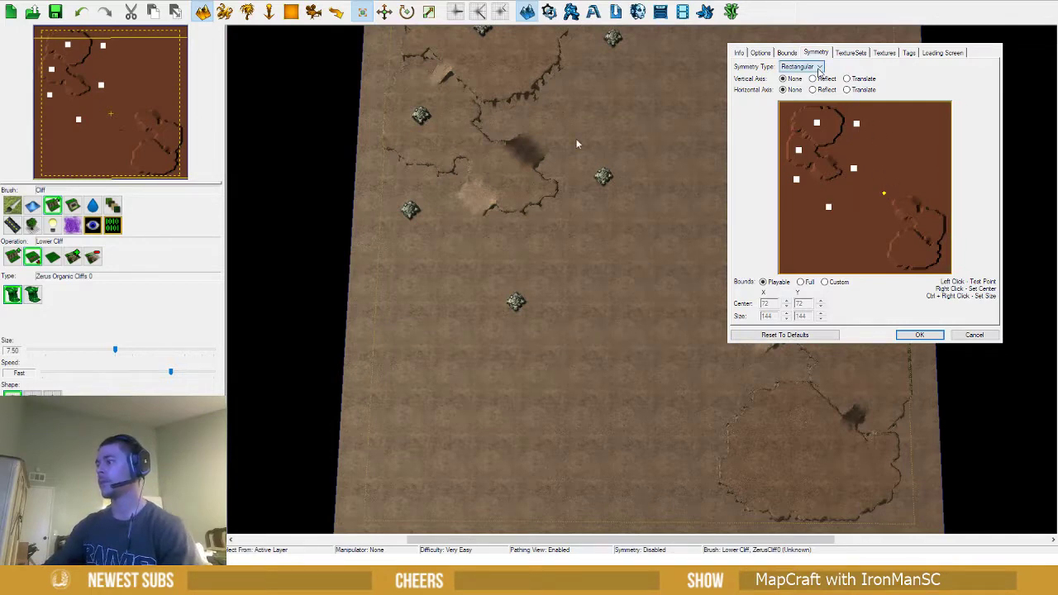
Try Diagonal symmetry with the Top Left - Bottom Right, Both Diagonals and Eight Way axis options
key("Down")
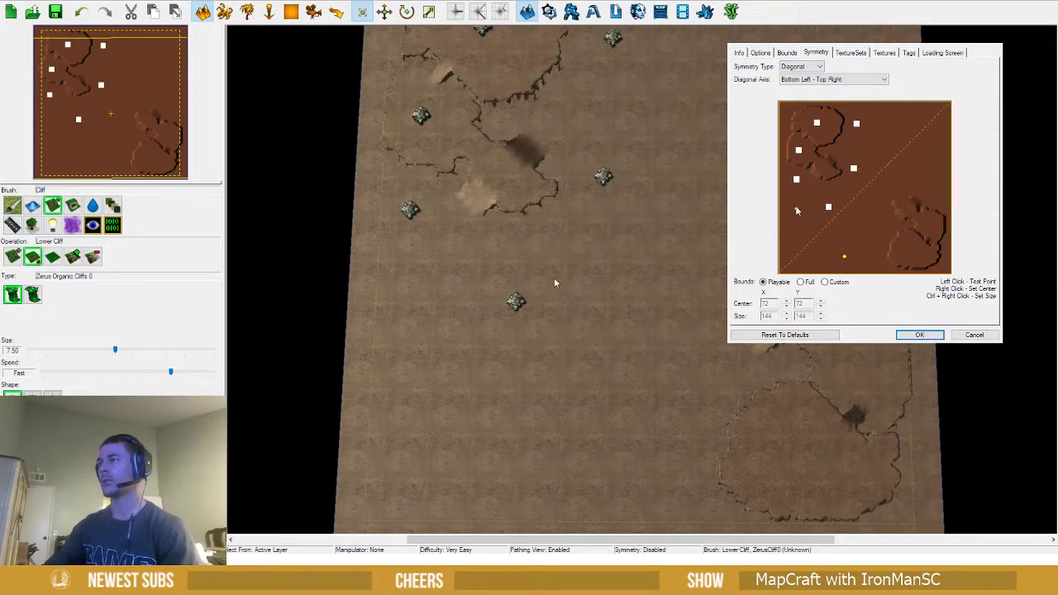
left_click(823, 78)
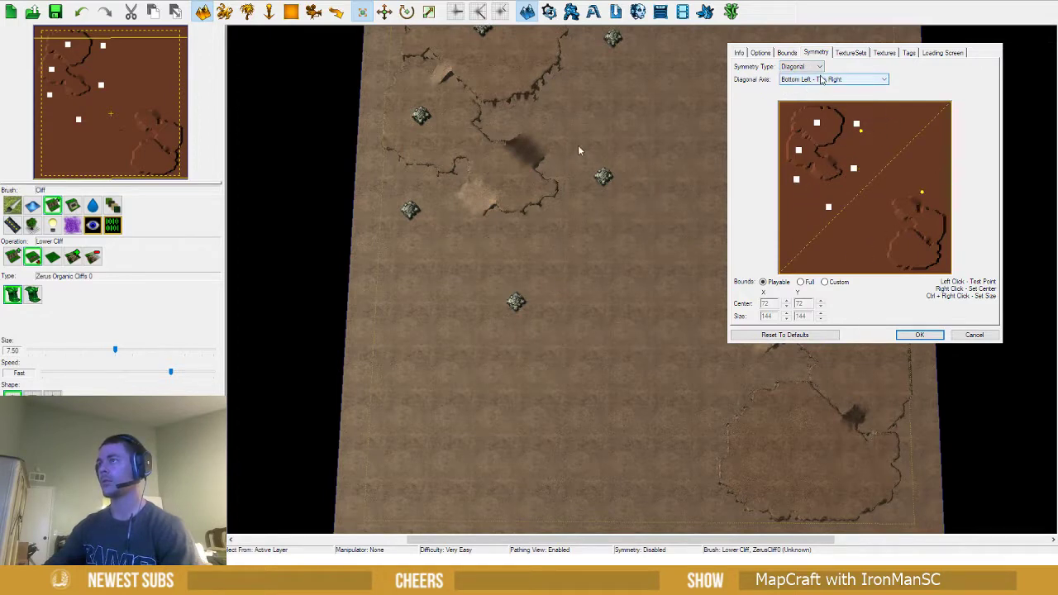
key("Down")
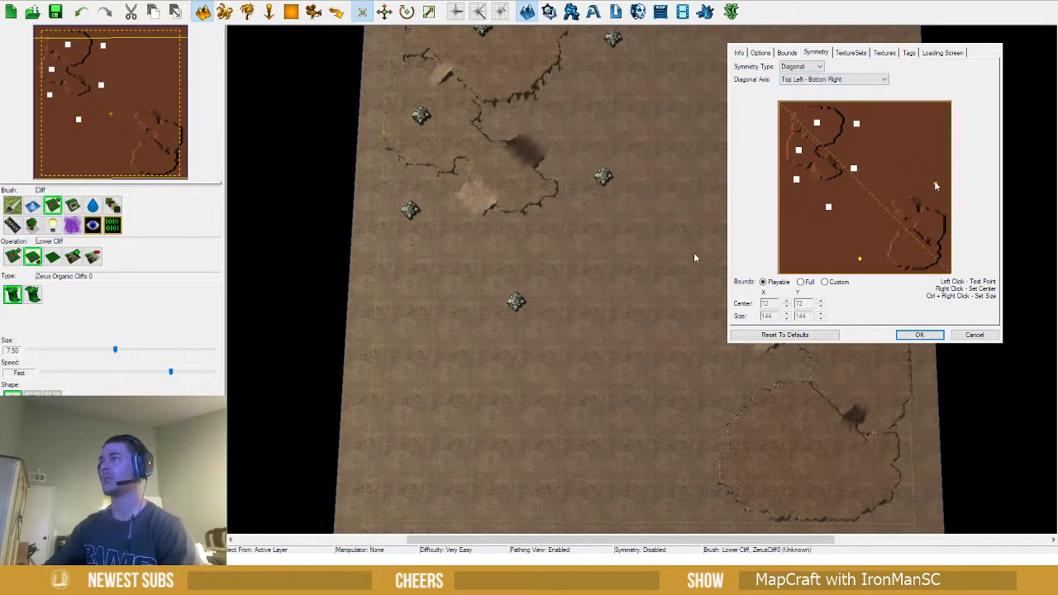
left_click(852, 79)
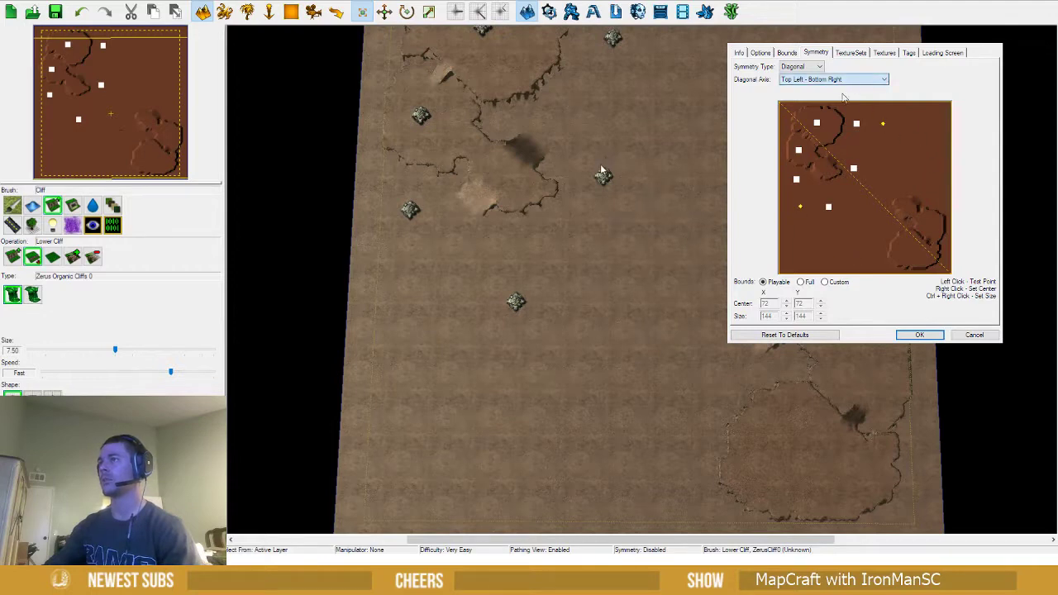
left_click(831, 103)
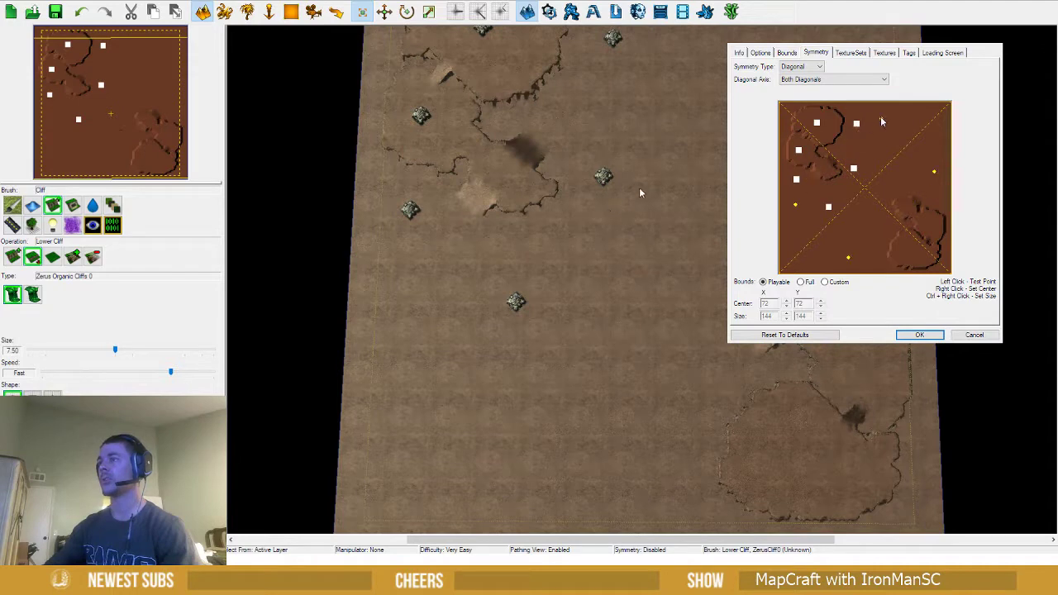
key("Down")
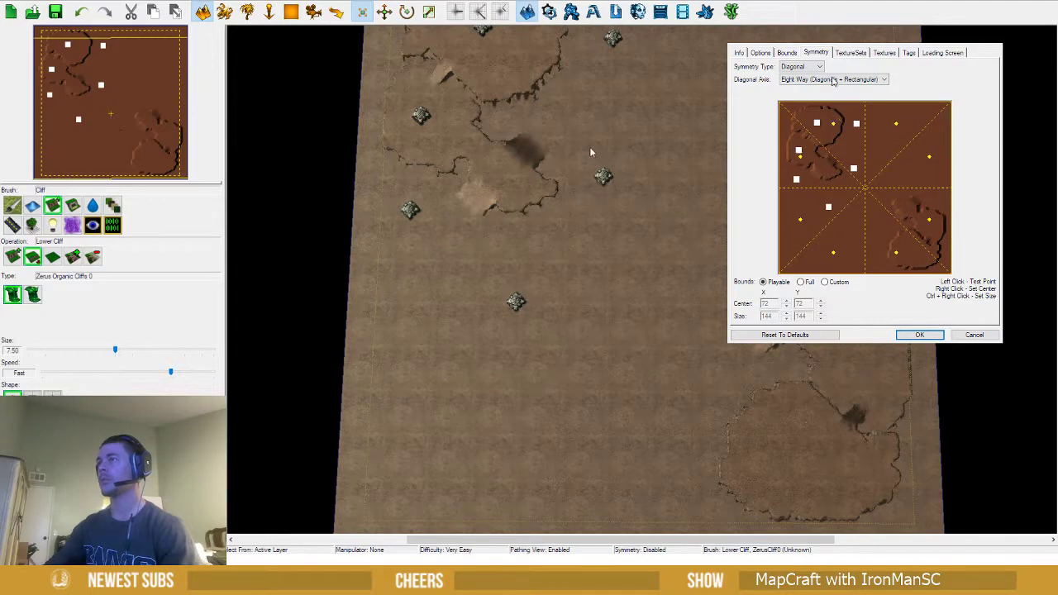
Apply Rotational map symmetry with the Rectangular rotation type and 2 segments
key("shift+Tab")
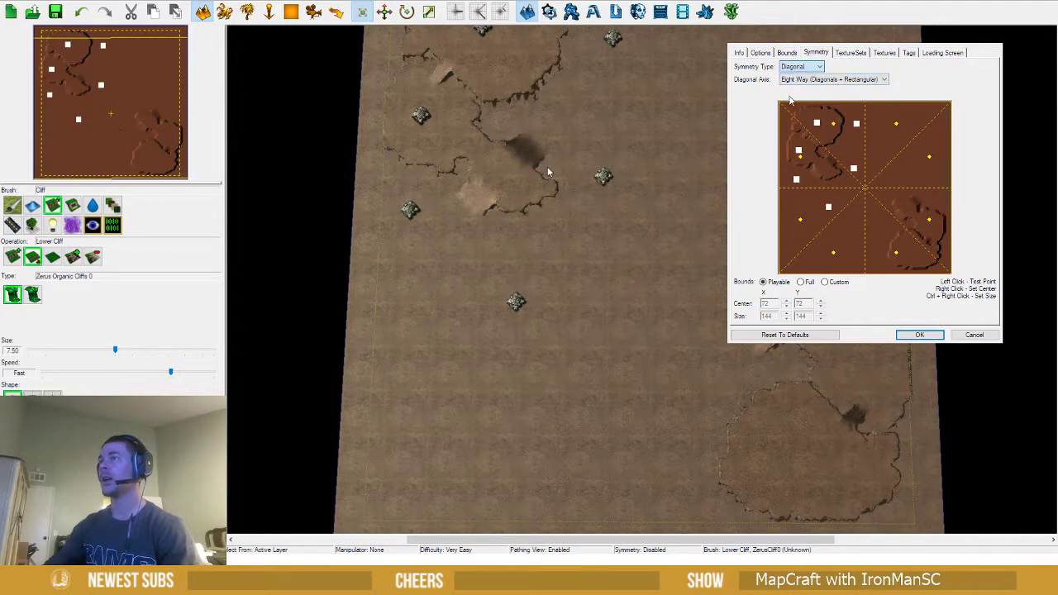
key("Down")
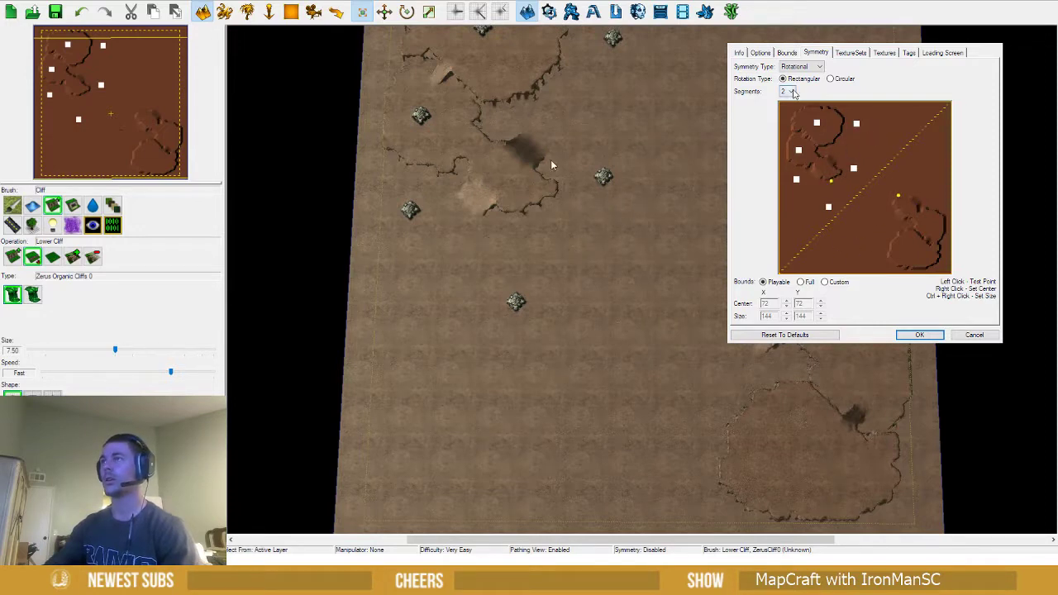
key("Down")
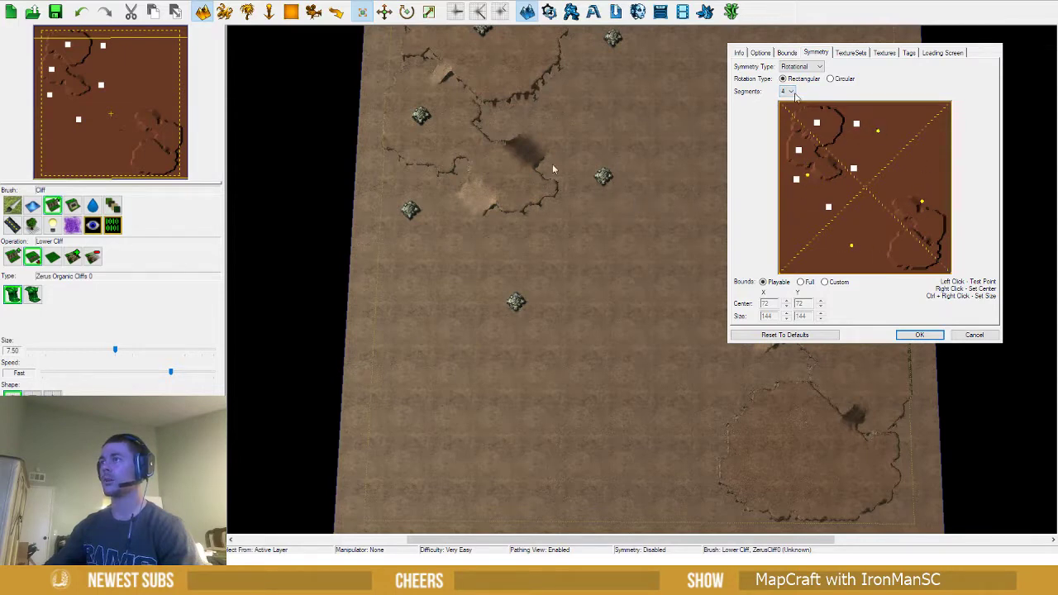
key("Up")
key("Return")
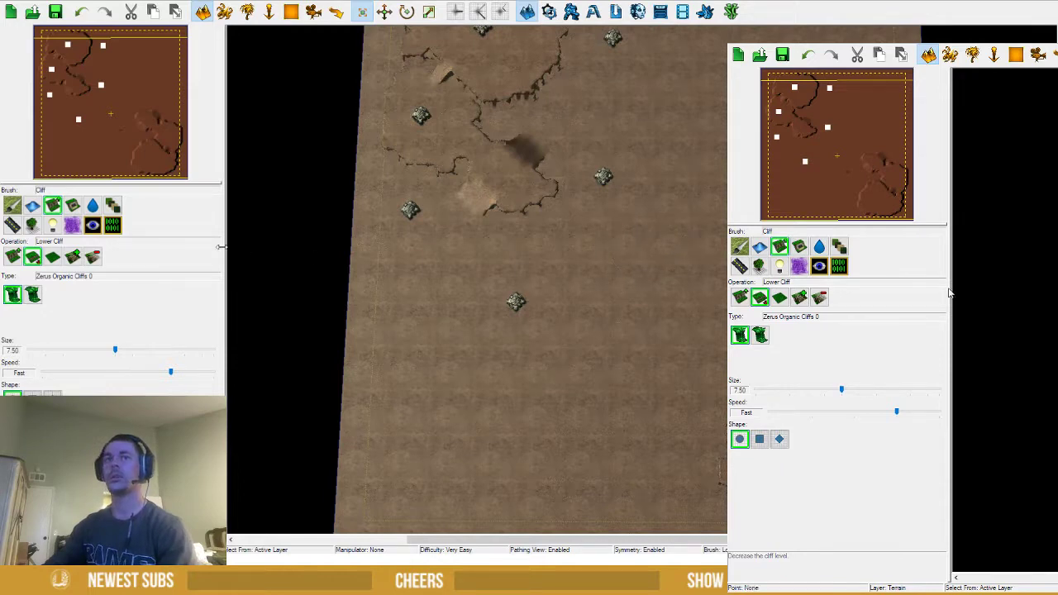
Raise a long winding cliff plateau southeast from the southwestern Command Center with the Raise Cliff brush at size 7.50
left_click(739, 297)
mouse_move(635, 405)
left_mouse_down()
mouse_move(555, 357)
mouse_move(515, 307)
mouse_move(514, 263)
mouse_move(578, 356)
mouse_move(678, 368)
mouse_move(554, 319)
mouse_move(628, 311)
mouse_move(616, 250)
left_mouse_up()
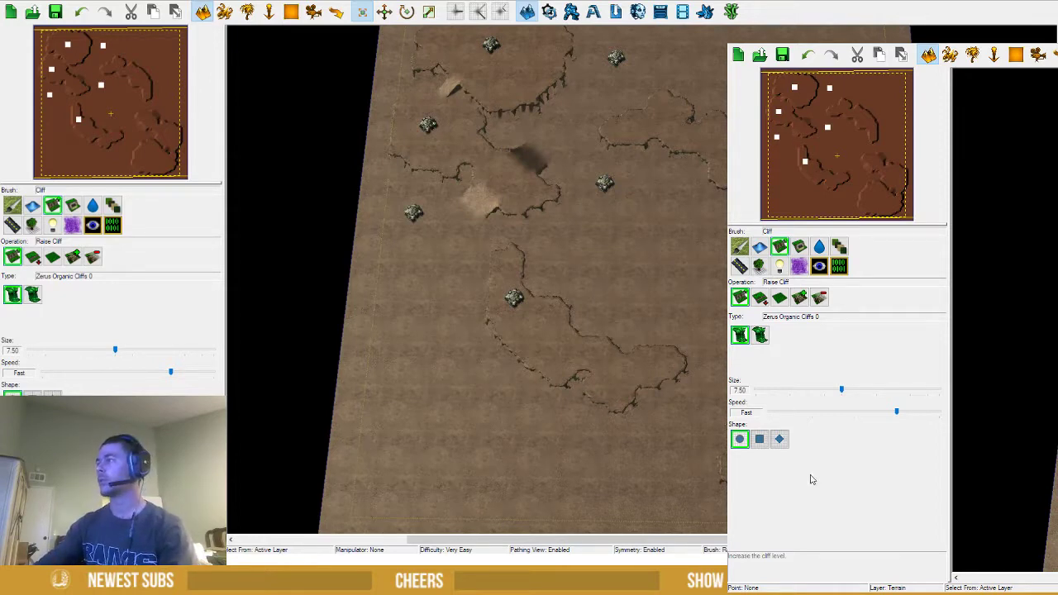
right_click_drag(544, 382, 547, 409, "ctrl")
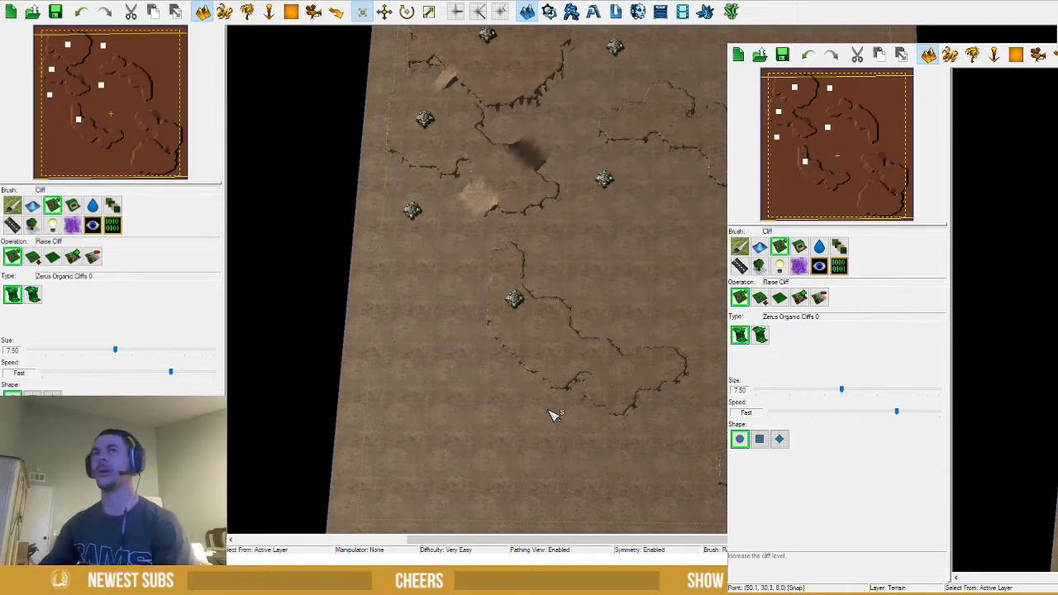
right_click_drag(554, 409, 595, 406, "ctrl")
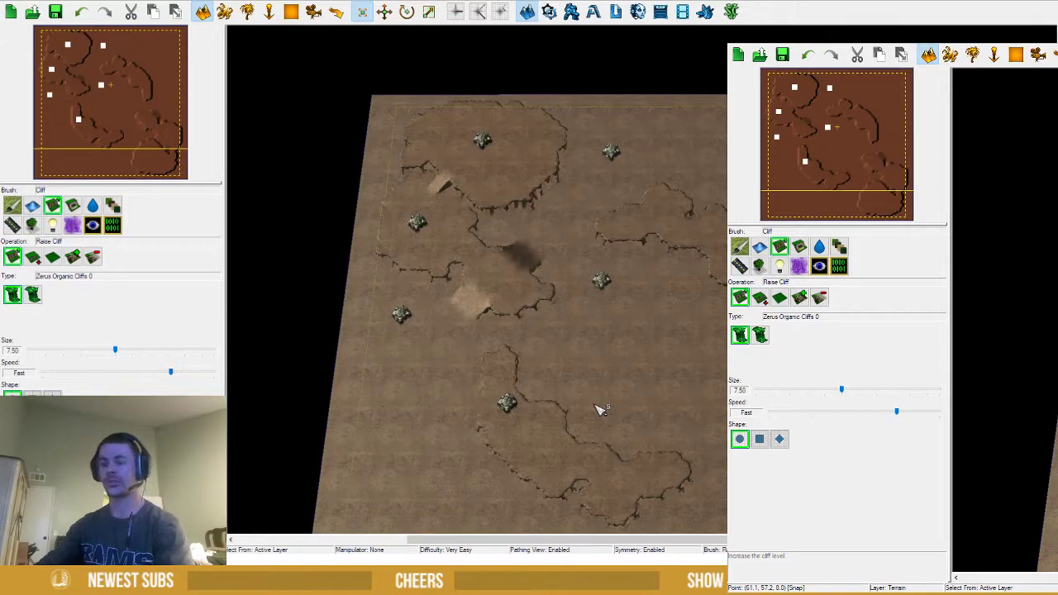
right_click_drag(588, 402, 605, 369, "ctrl")
Flatten the northwest natural's southeastern extension and its two ramps with Lower Cliff, leaving a rounded plateau around the Command Center
left_click(42, 263)
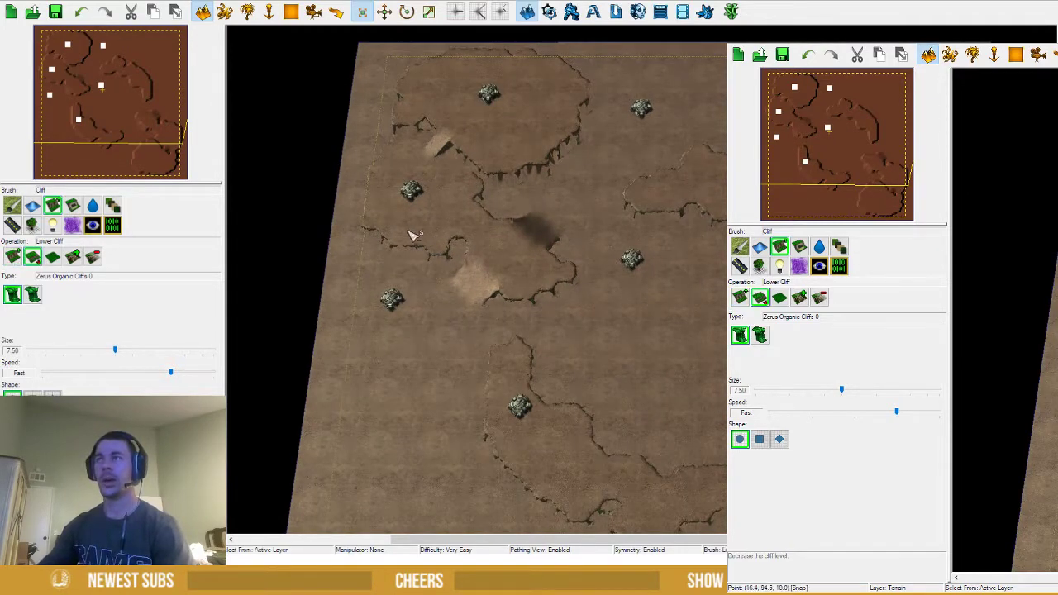
right_click_drag(428, 413, 432, 383, "ctrl")
mouse_move(502, 274)
left_mouse_down()
mouse_move(525, 240)
mouse_move(505, 232)
mouse_move(488, 250)
mouse_move(540, 272)
mouse_move(550, 296)
mouse_move(527, 302)
left_mouse_up()
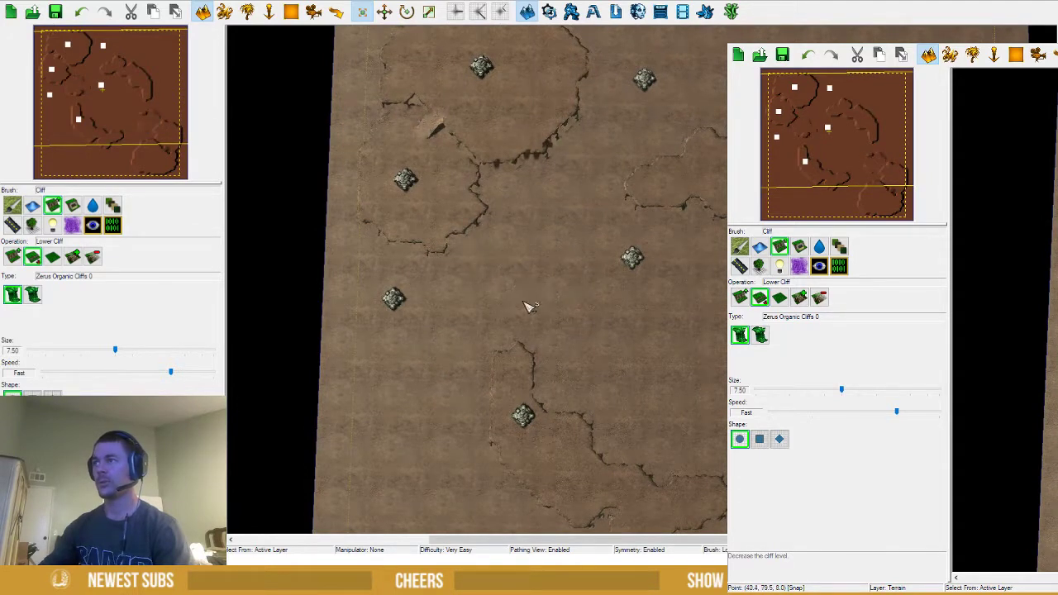
mouse_move(546, 383)
right_mouse_down("ctrl")
mouse_move(545, 324)
mouse_move(551, 367)
mouse_move(603, 308)
mouse_move(564, 362)
right_mouse_up("ctrl")
scroll(562, 362, "up", 3)
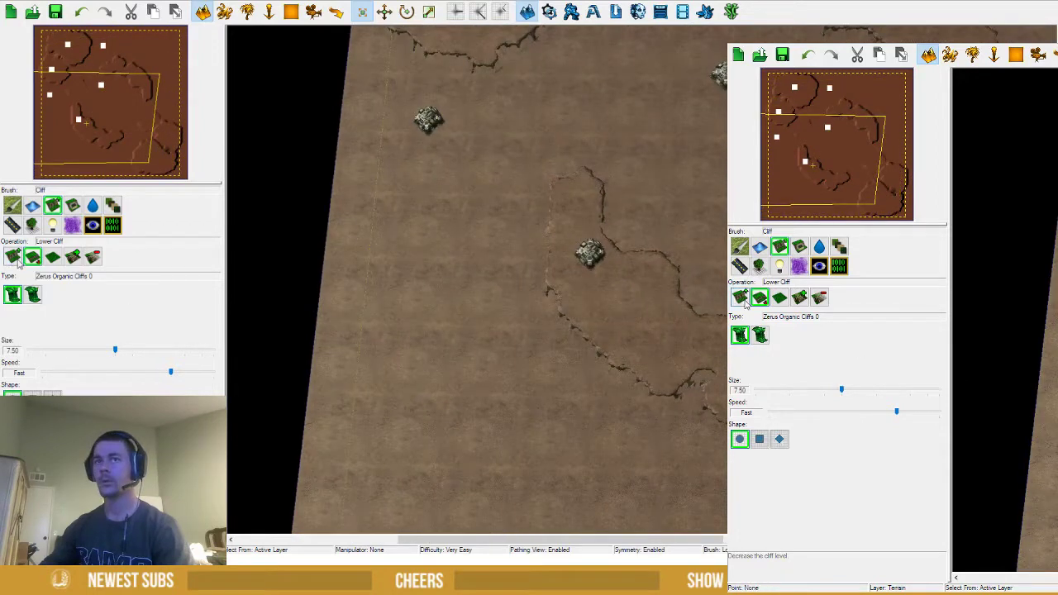
Widen the new southwestern plateau along its lower edge with Raise Cliff
left_click(13, 258)
right_click_drag(718, 389, 664, 388)
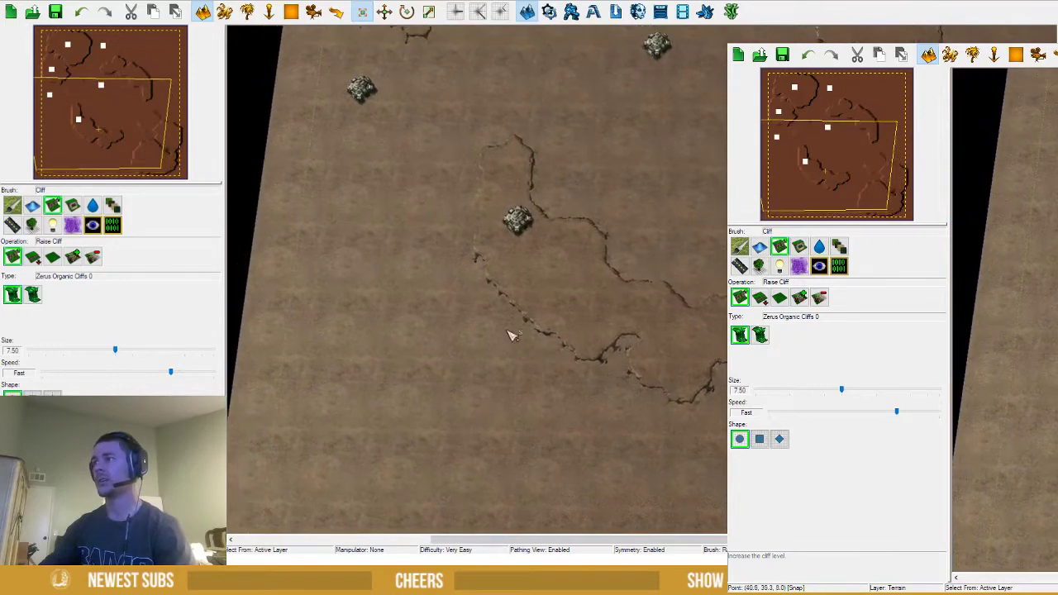
mouse_move(506, 295)
left_mouse_down()
mouse_move(520, 331)
mouse_move(559, 355)
mouse_move(625, 345)
left_mouse_up()
Reposition the two central Command Centers onto the raised southwestern and northeastern plateaus
key("u")
left_click_drag(520, 224, 536, 304)
scroll(645, 229, "down", 3)
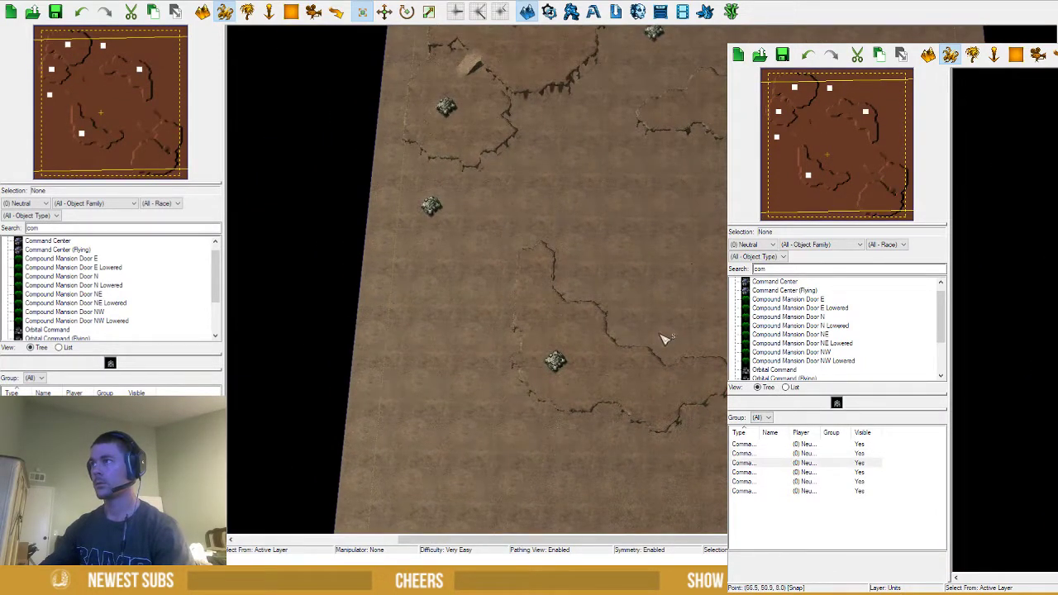
scroll(666, 339, "down", 2)
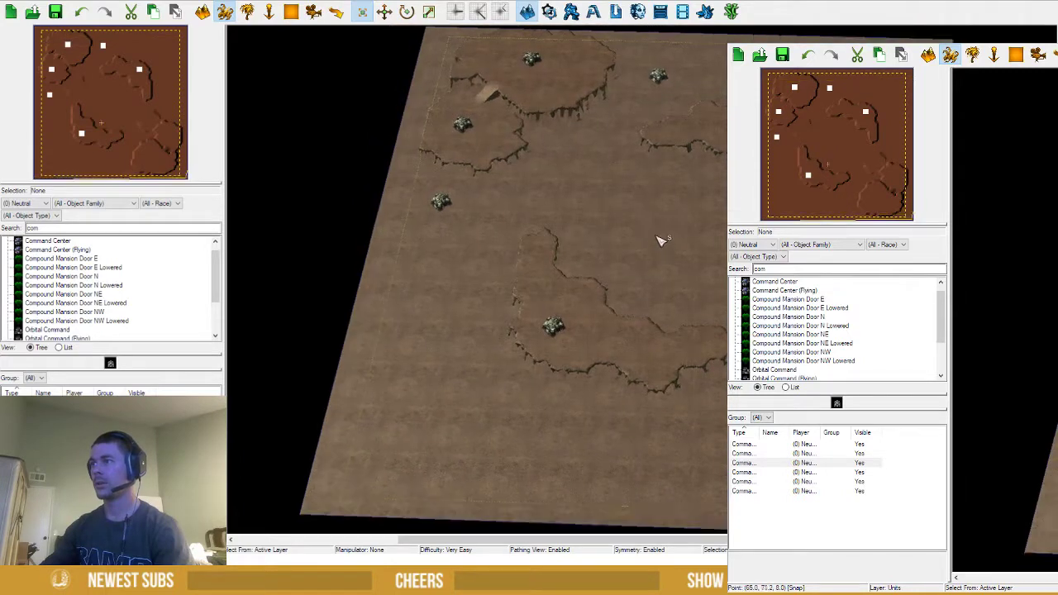
scroll(659, 240, "up", 5)
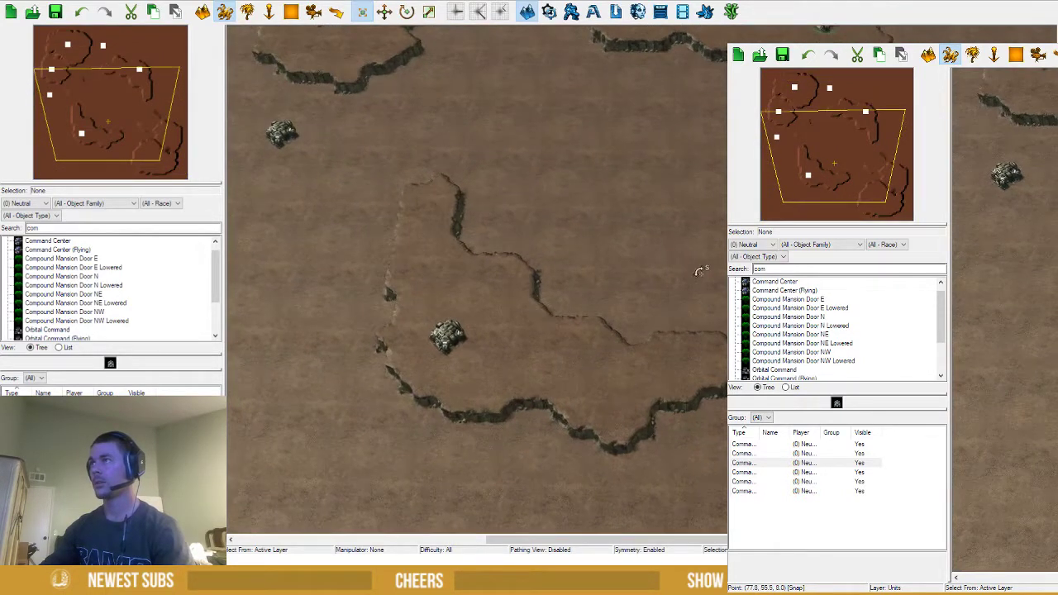
right_click_drag(701, 271, 491, 328)
right_click_drag(644, 302, 587, 290)
Place neutral Command Centers on the southeast natural and southeast main plateaus
key("space")
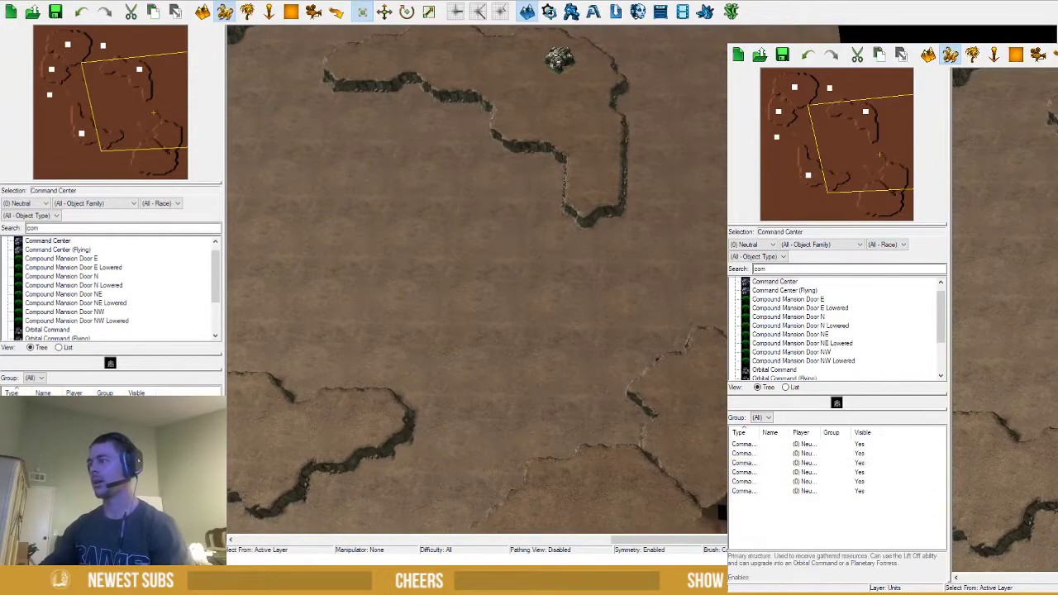
left_click(778, 431)
right_click_drag(778, 433, 777, 299)
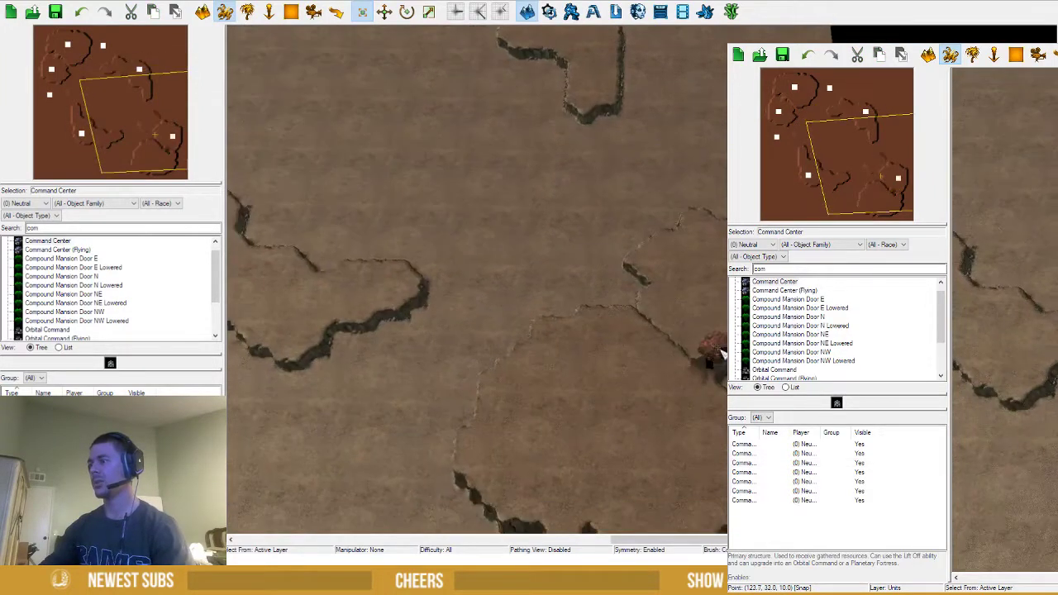
left_click(671, 482)
Delete the duplicate Command Center from the northwest main plateau
scroll(470, 345, "down", 3)
right_click_drag(466, 340, 493, 371)
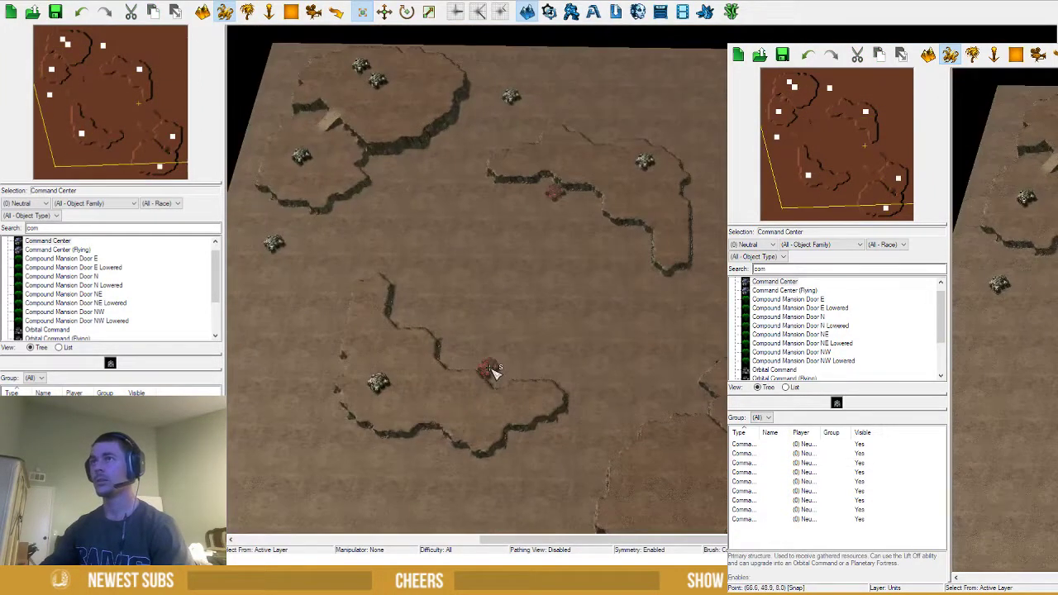
key("space")
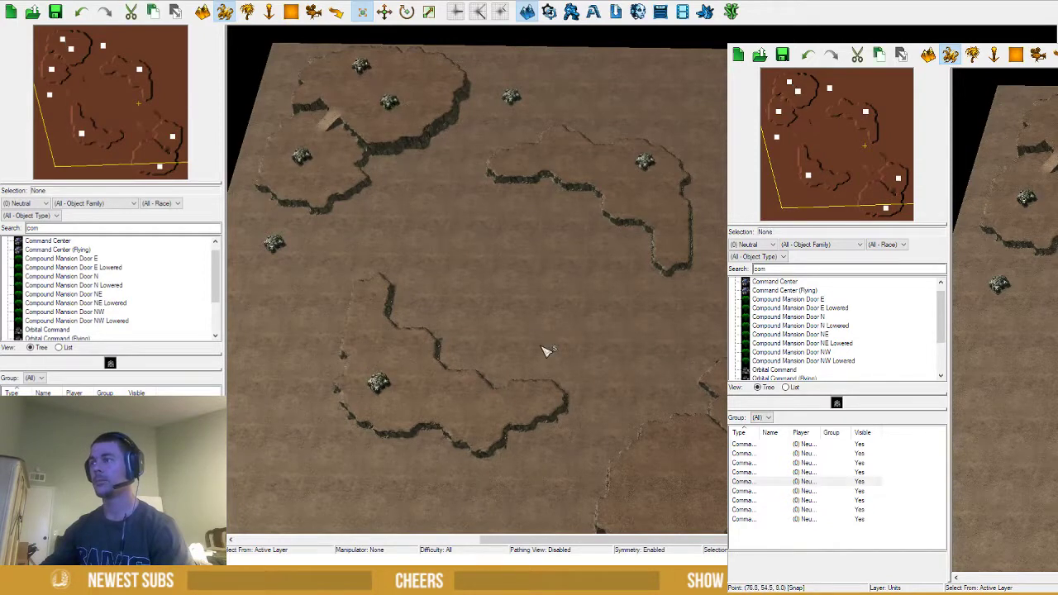
scroll(543, 349, "down", 2)
key("Delete")
right_click_drag(541, 346, 531, 334)
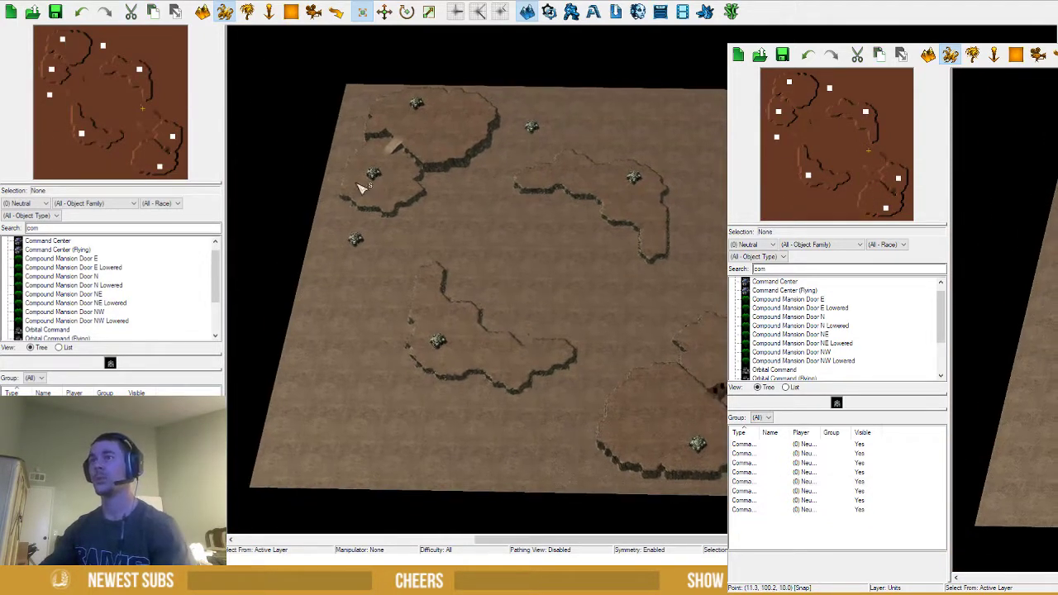
Shift the Command Center on the northwest natural plateau slightly toward its northwest side
mouse_move(377, 176)
left_mouse_down()
mouse_move(385, 182)
mouse_move(373, 172)
left_mouse_up()
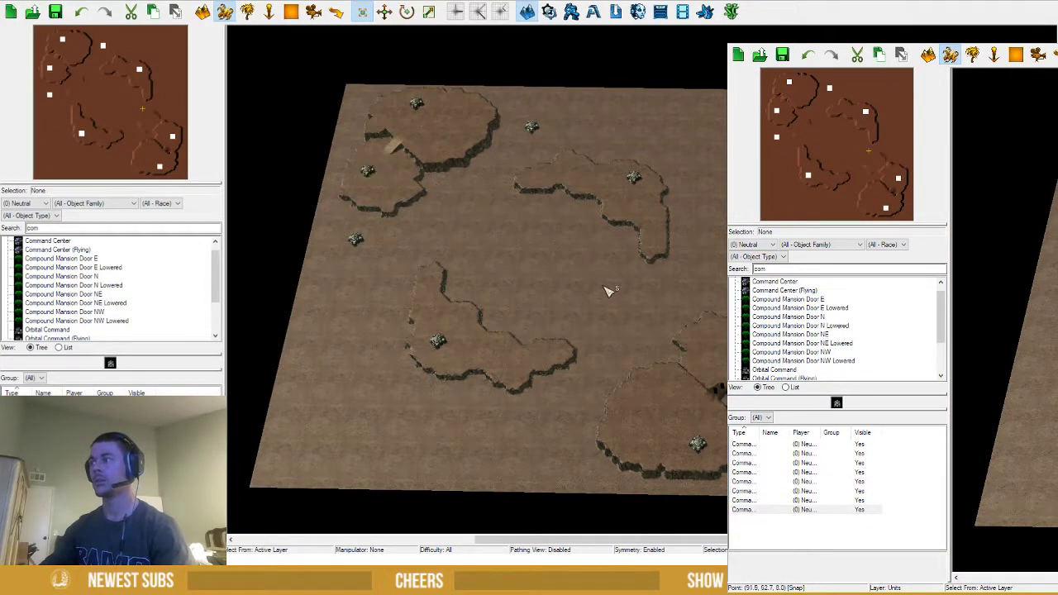
Remove the broken ramp between the southeast main and natural, and add a new ramp there with brush size 2.00
scroll(607, 292, "up", 5)
key("t")
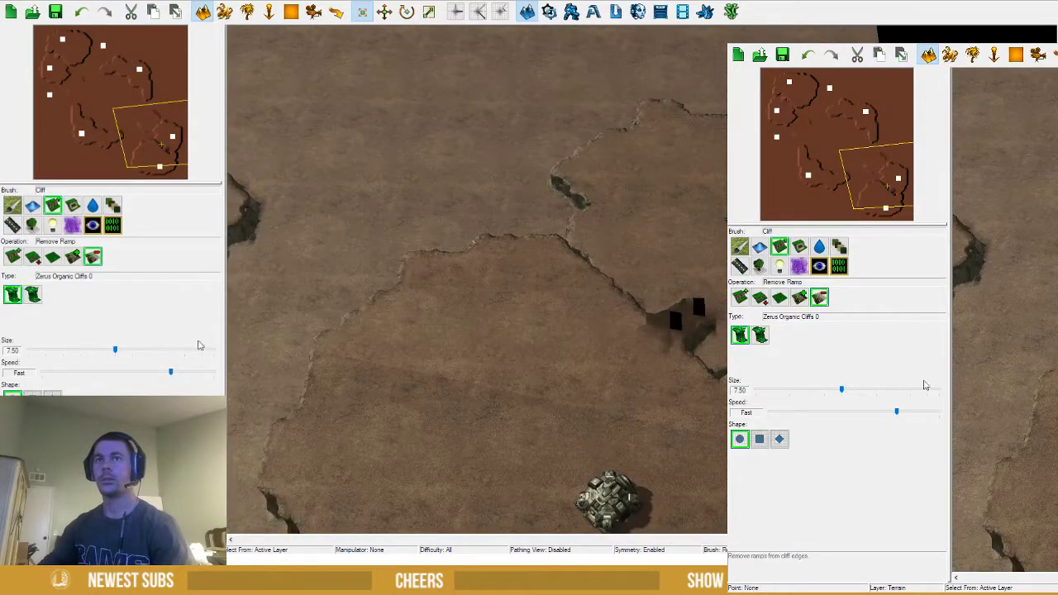
left_click(51, 350)
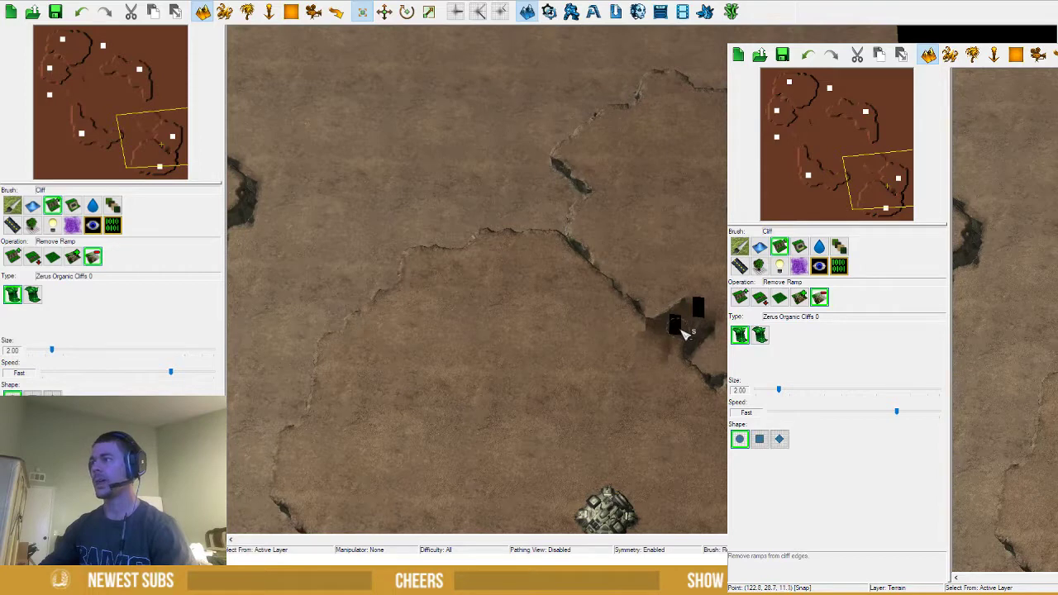
left_click(683, 328)
left_click(76, 257)
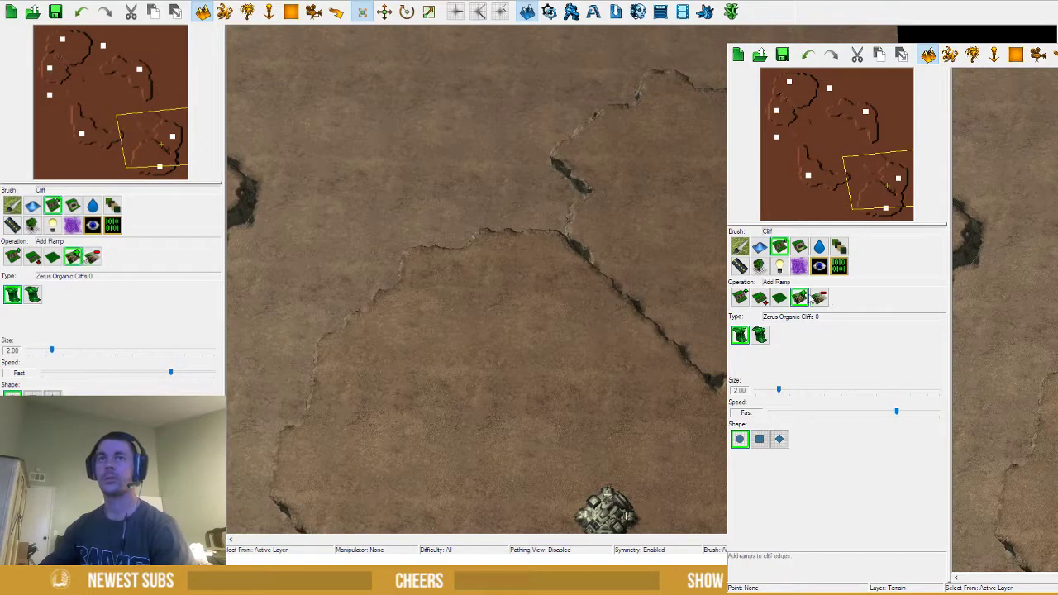
left_click(664, 347)
Add a ramp of brush size 3.00 on the southeast edge of the northwest natural plateau
middle_click_drag(437, 307, 508, 347)
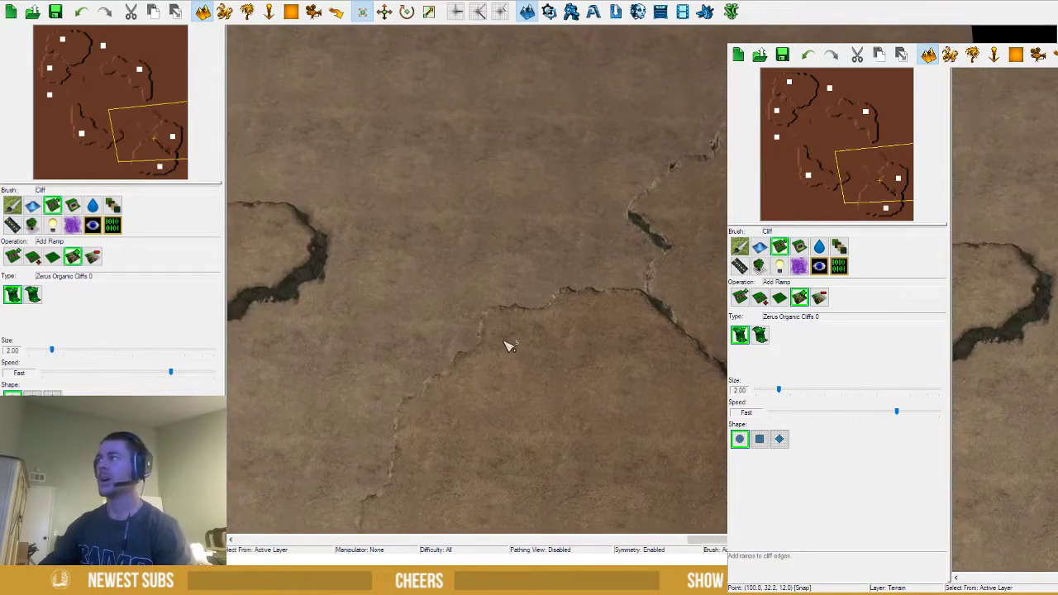
scroll(478, 356, "down", 2)
right_click_drag(478, 357, 565, 380)
scroll(513, 330, "down", 2)
right_click_drag(506, 328, 581, 404)
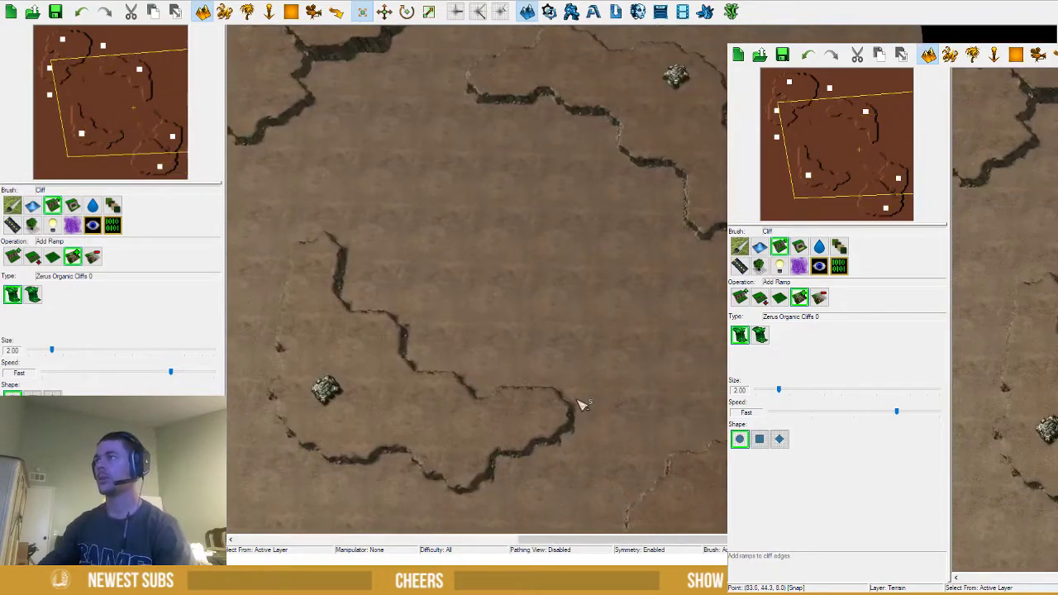
right_click_drag(490, 240, 666, 380)
scroll(392, 365, "up", 2)
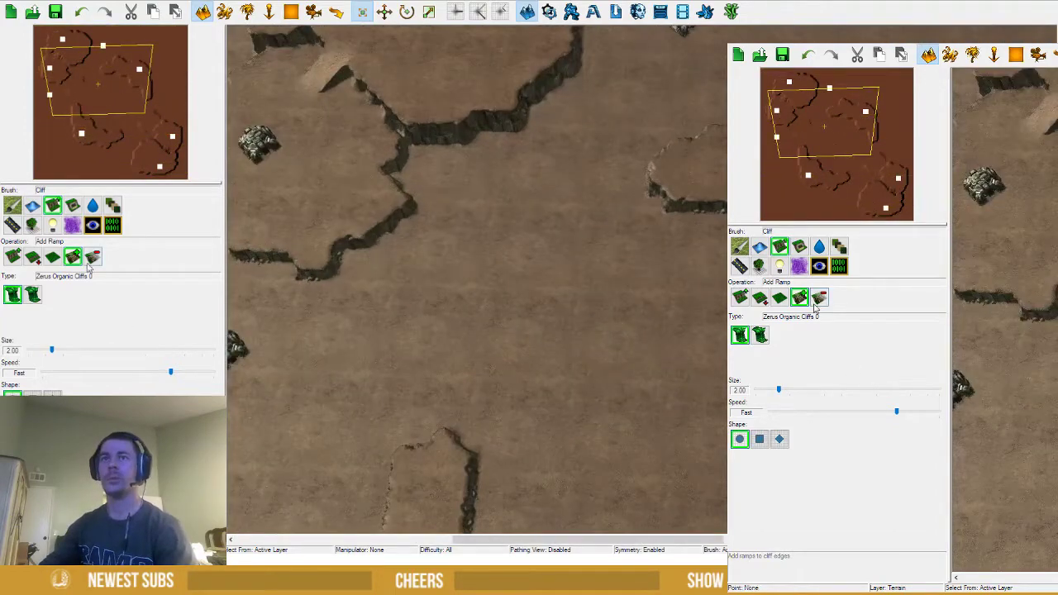
left_click(63, 350)
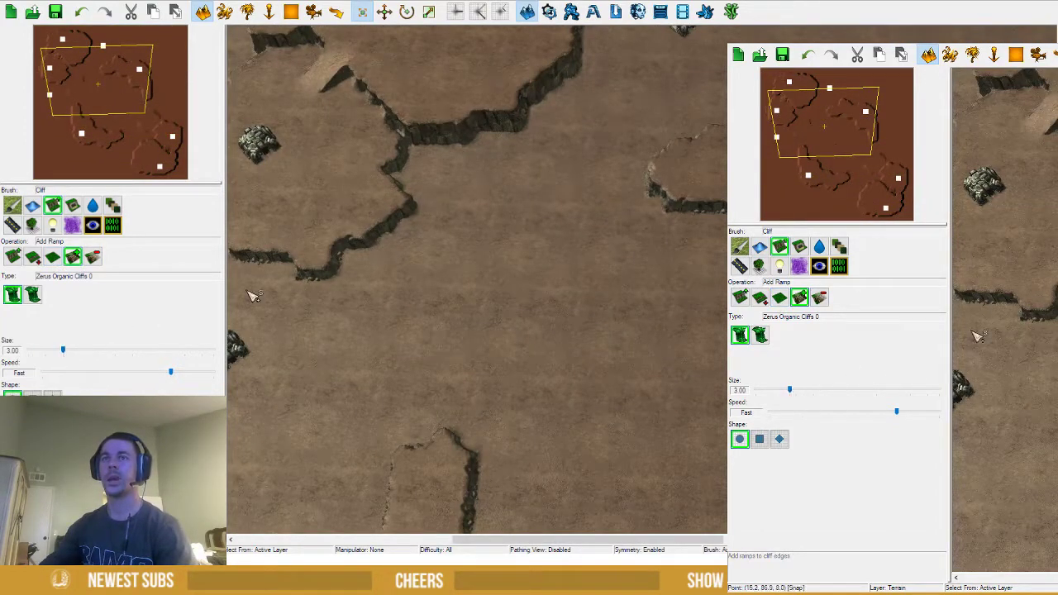
left_click(383, 215)
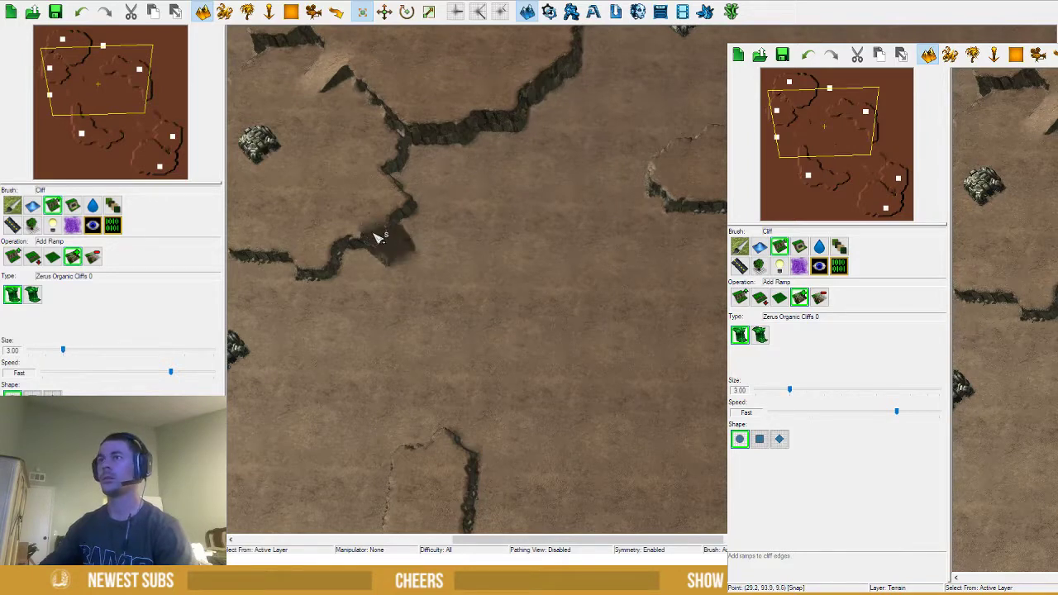
left_click(375, 231)
Shift the Command Center on the northwest main plateau slightly southeast
scroll(717, 400, "down", 3)
right_click_drag(677, 371, 647, 347)
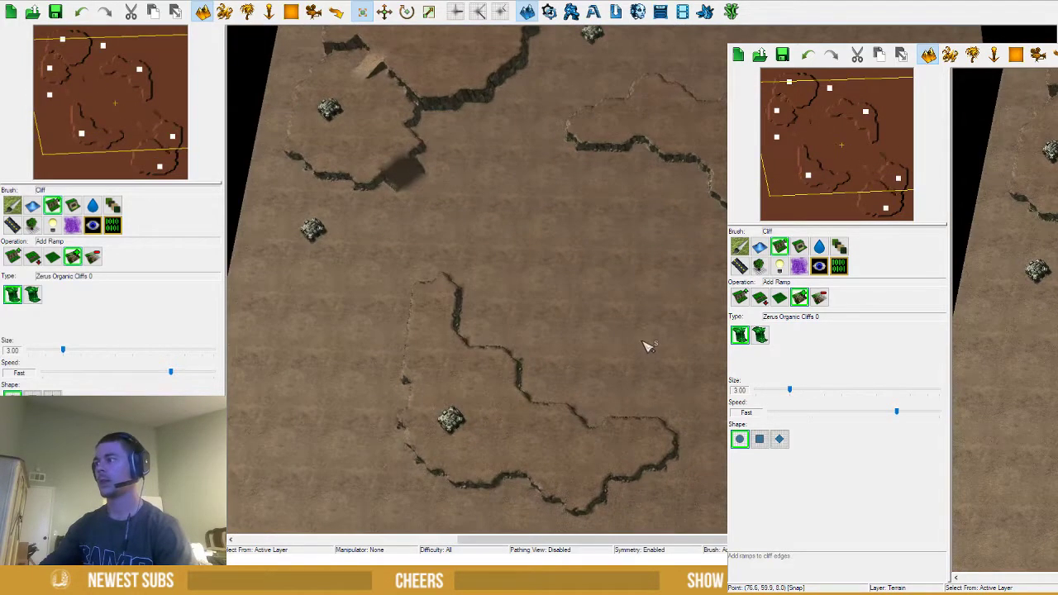
right_click_drag(540, 367, 719, 456)
scroll(588, 336, "up", 3)
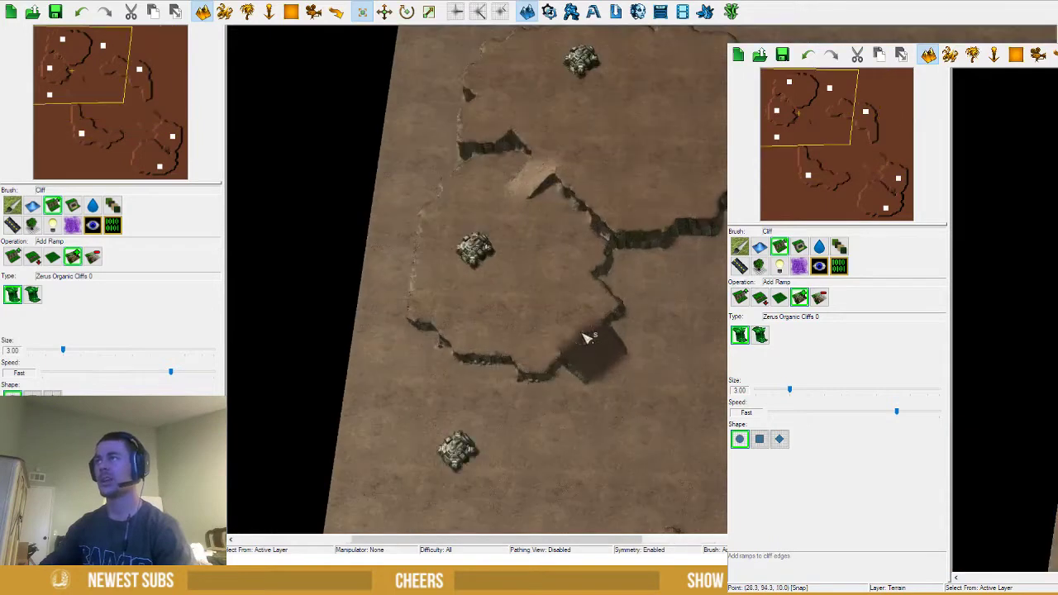
right_click_drag(601, 280, 601, 287)
key("u")
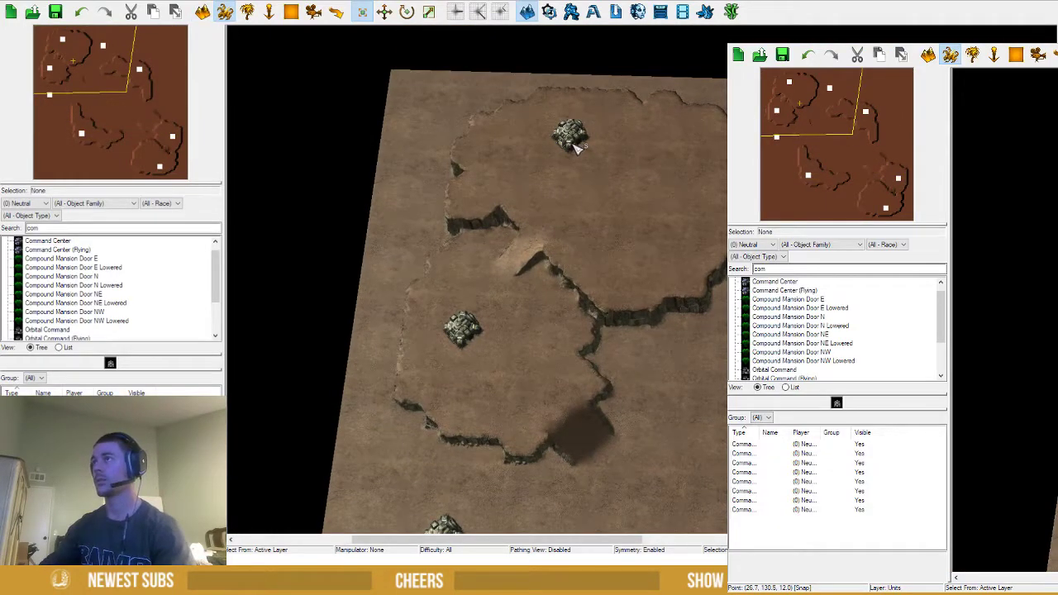
scroll(619, 259, "up", 5)
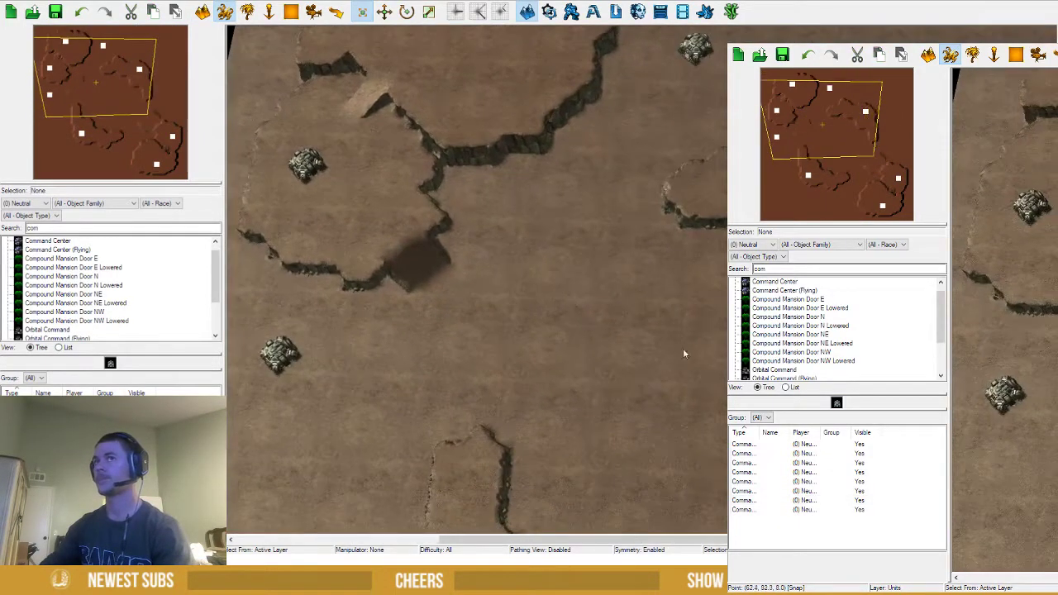
right_click_drag(693, 355, 680, 259)
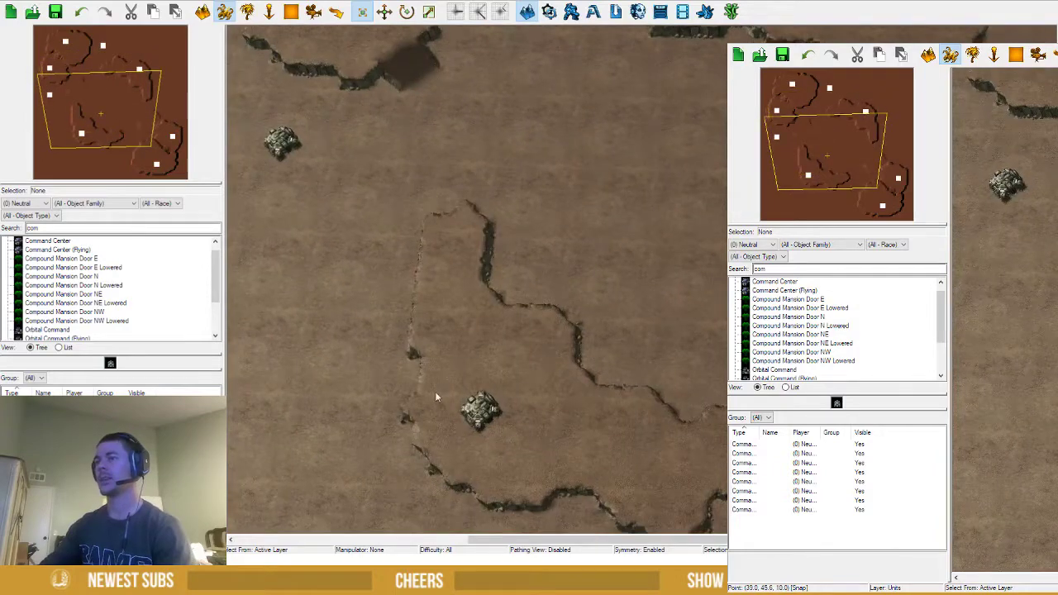
right_click_drag(659, 337, 656, 396)
right_click_drag(458, 200, 534, 170)
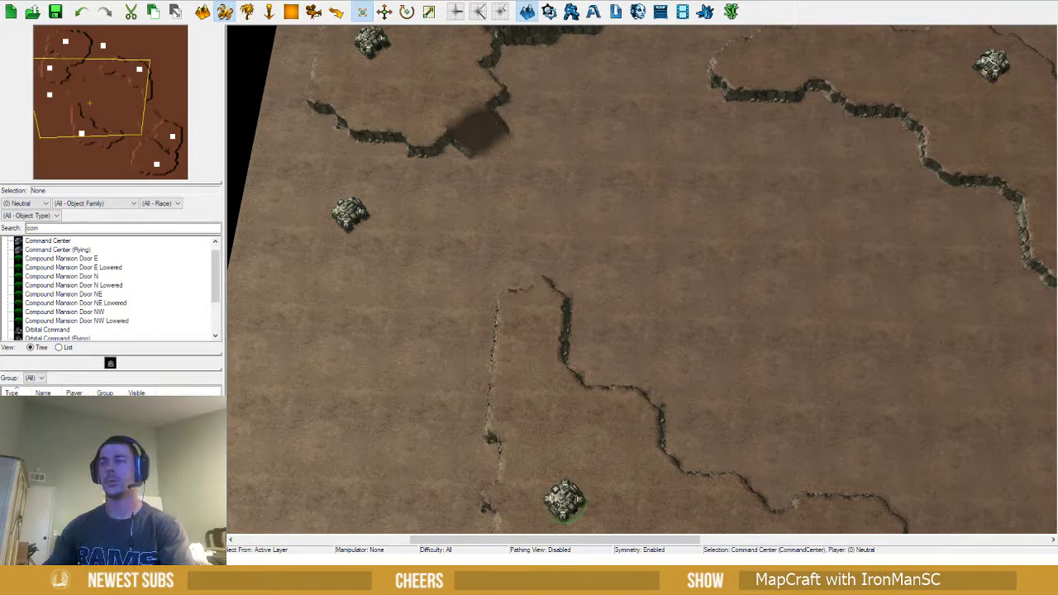
scroll(536, 354, "down", 3)
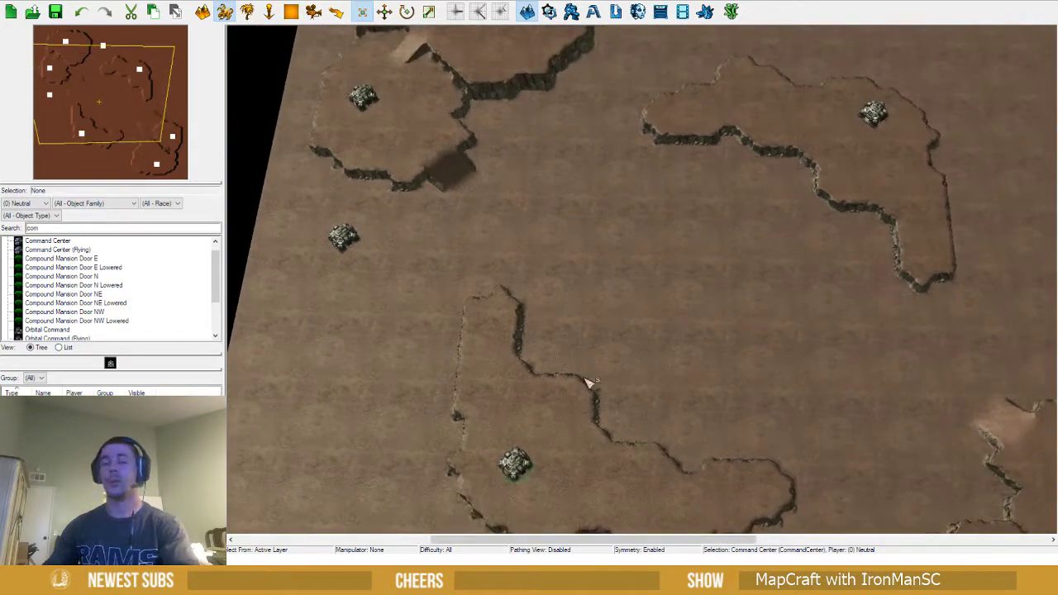
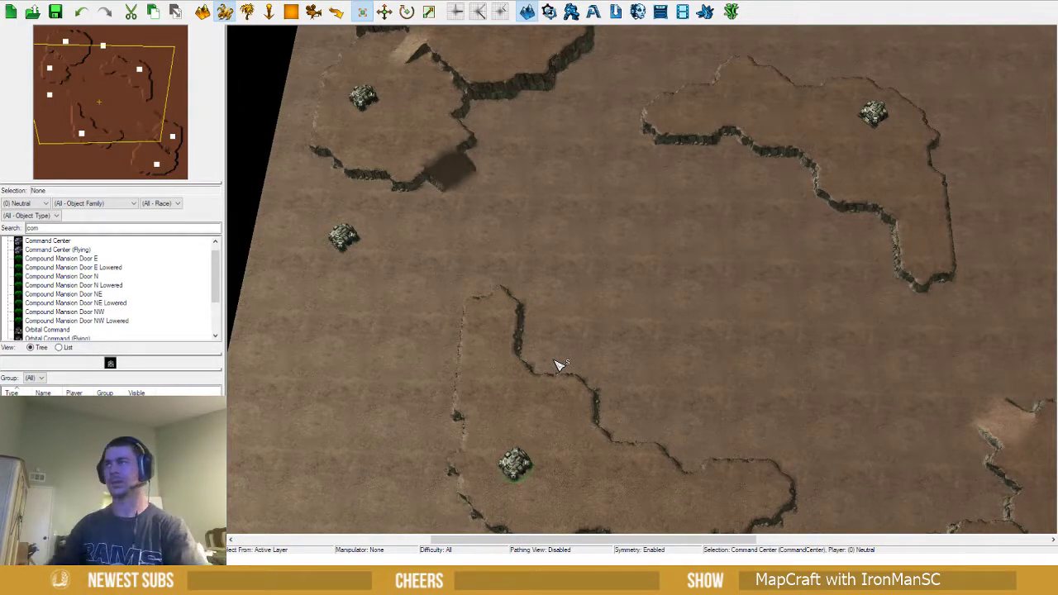
Move the northern expansion Command Center onto the western part of the northeastern plateau
scroll(531, 347, "down", 5)
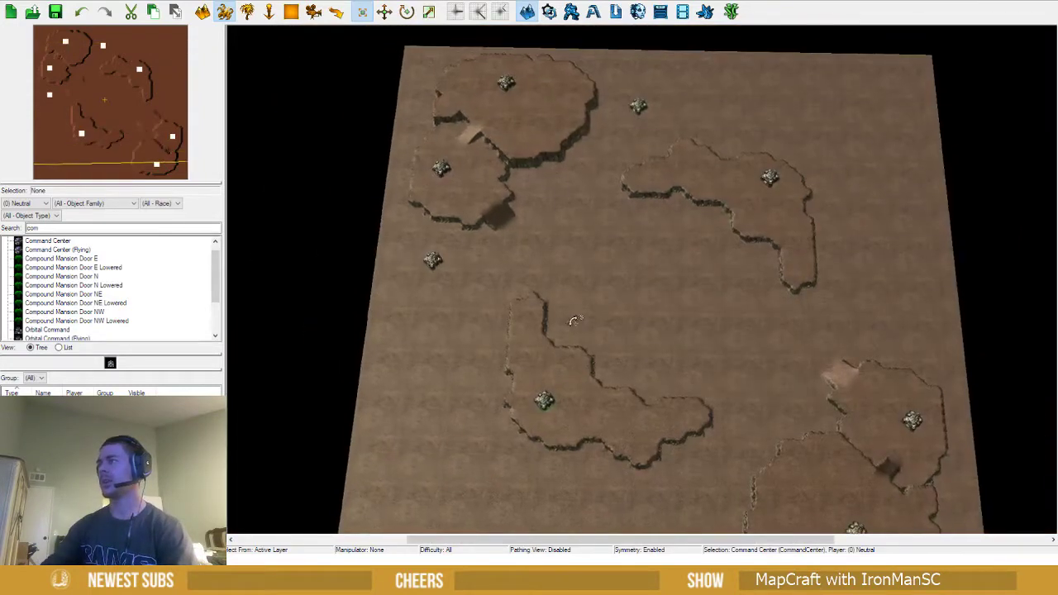
scroll(574, 321, "up", 3)
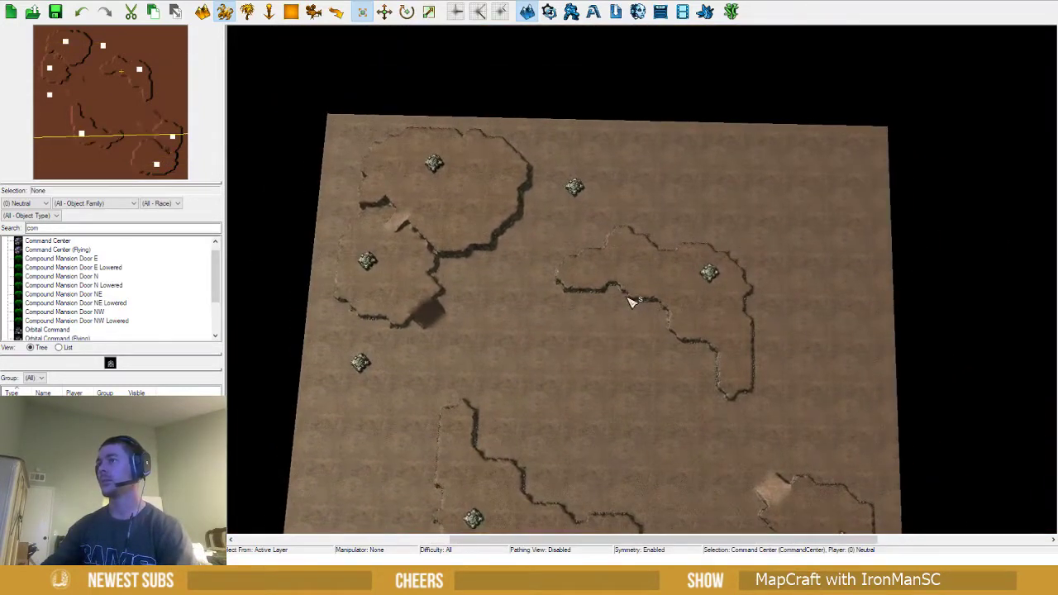
scroll(631, 303, "up", 5)
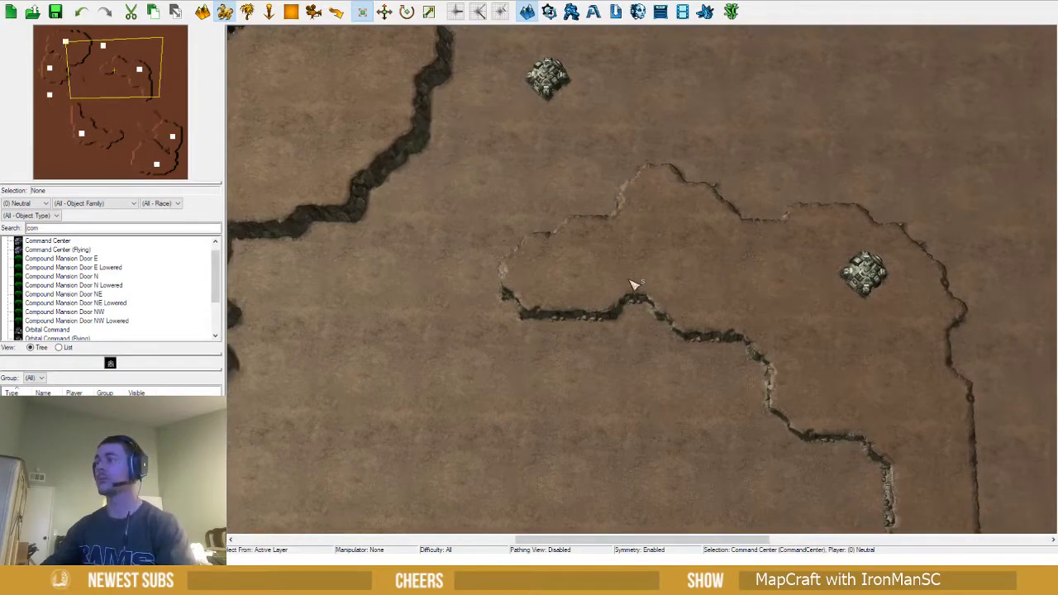
scroll(612, 276, "down", 2)
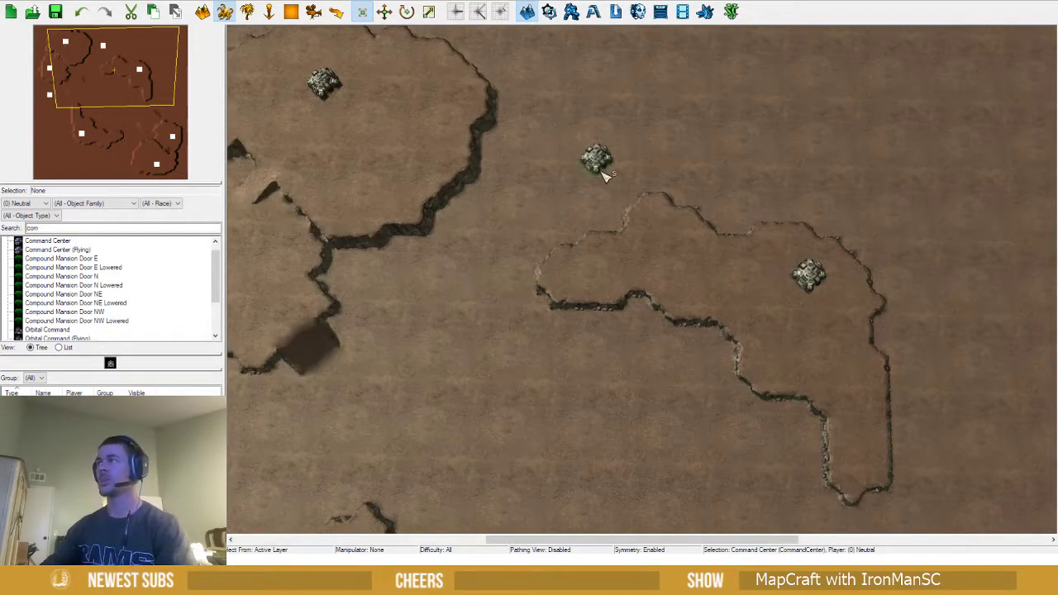
left_click_drag(606, 175, 648, 225)
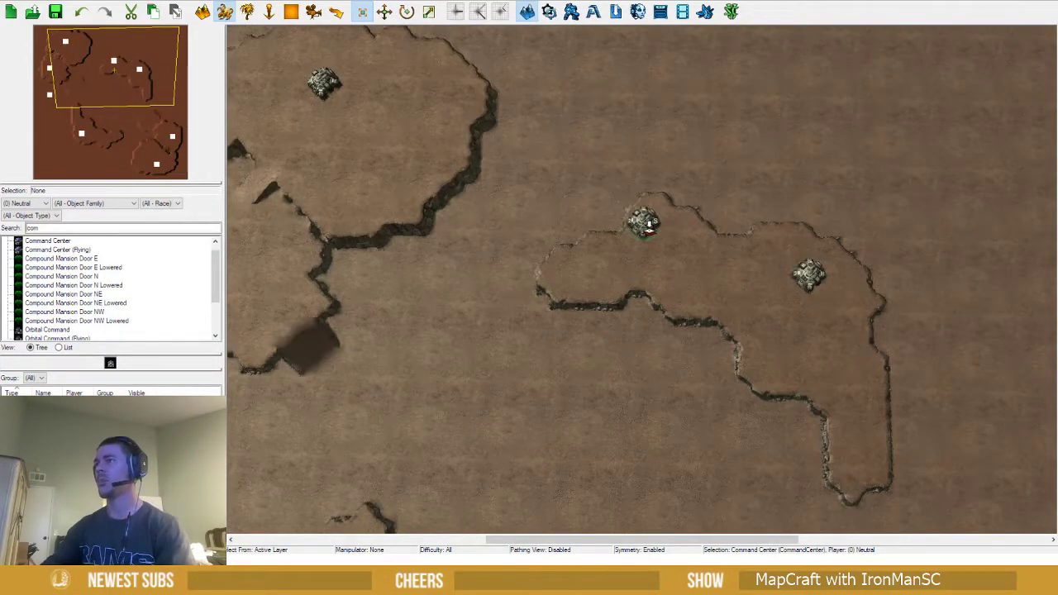
Paste a neutral Command Center onto the eastern part of the southwestern plateau
middle_click_drag(647, 225, 666, 187)
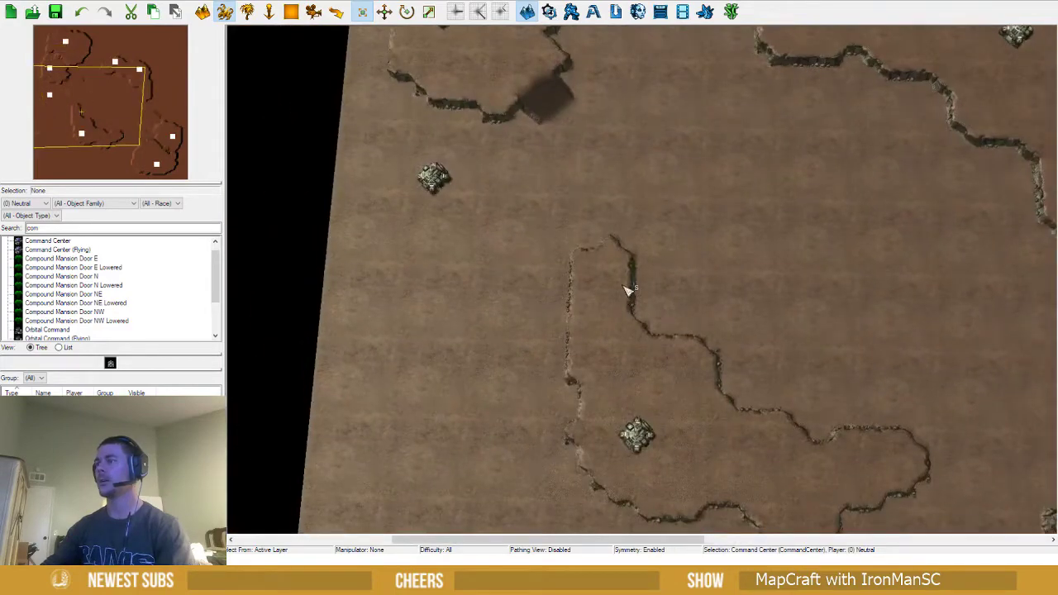
middle_click_drag(628, 289, 650, 271)
key("ctrl+v")
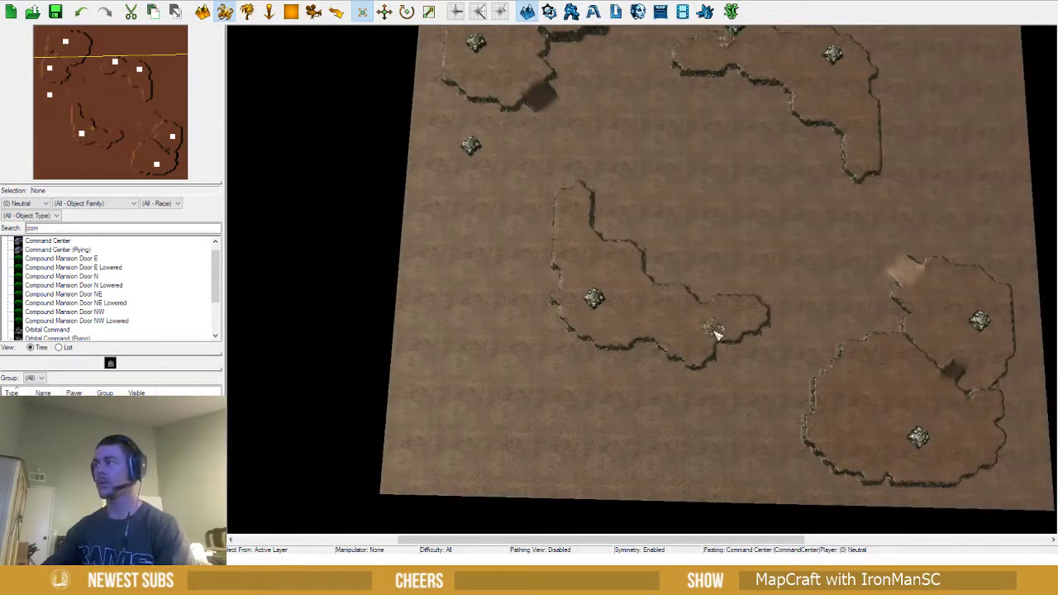
left_click(712, 329)
Delete the overlapping Command Center on the northeastern plateau and the leftover one below the northwest natural
key("Up")
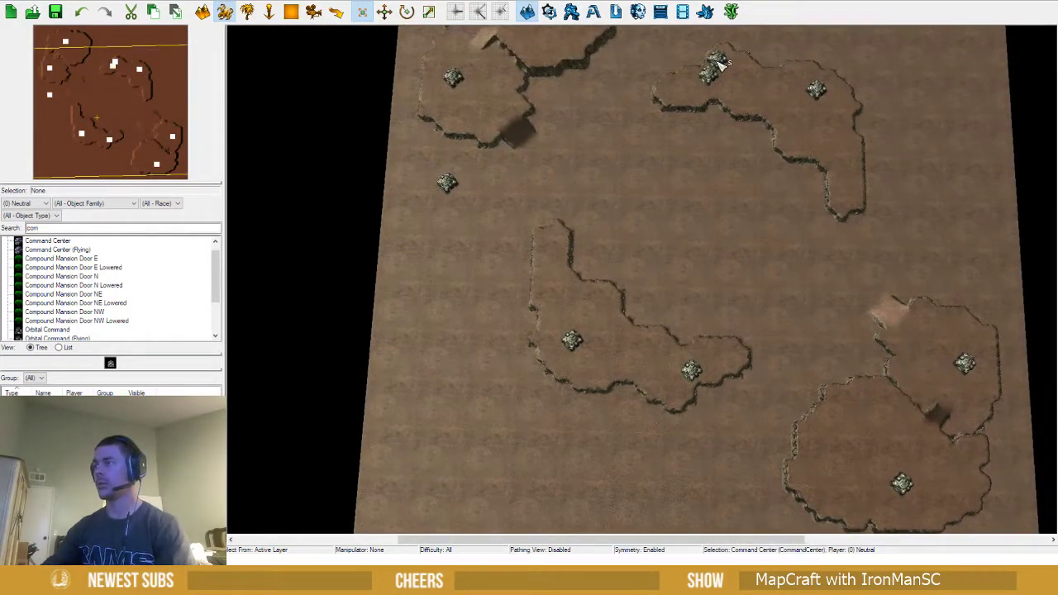
left_click(711, 198)
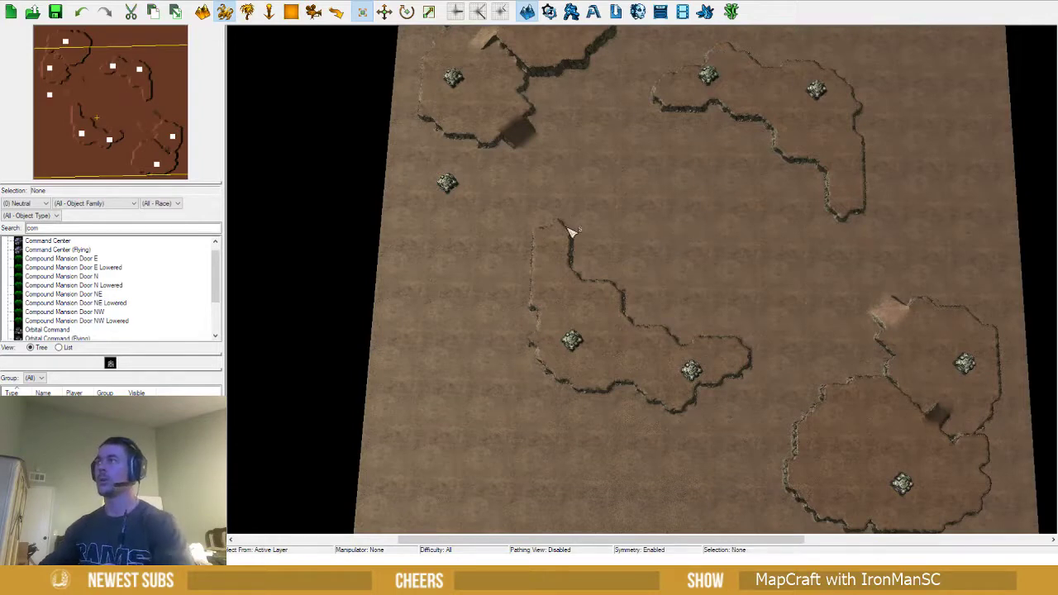
left_click(456, 188)
key("Delete")
Lower the eastern part of the southwestern plateau around its eastern Command Center with Lower Cliff, refining with brush size 2.00
middle_click_drag(569, 273, 560, 184, "ctrl")
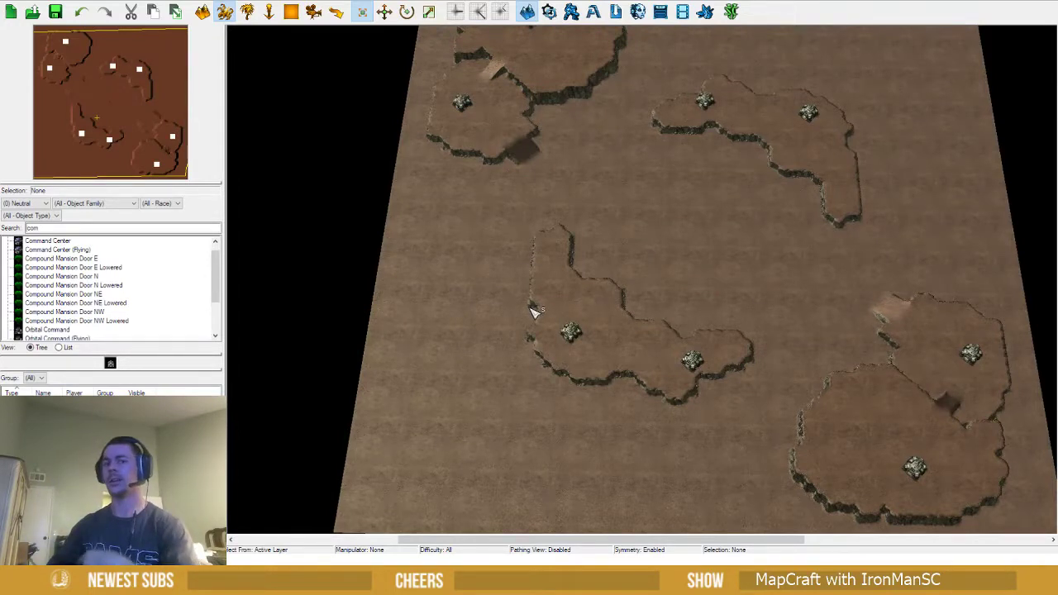
key("t")
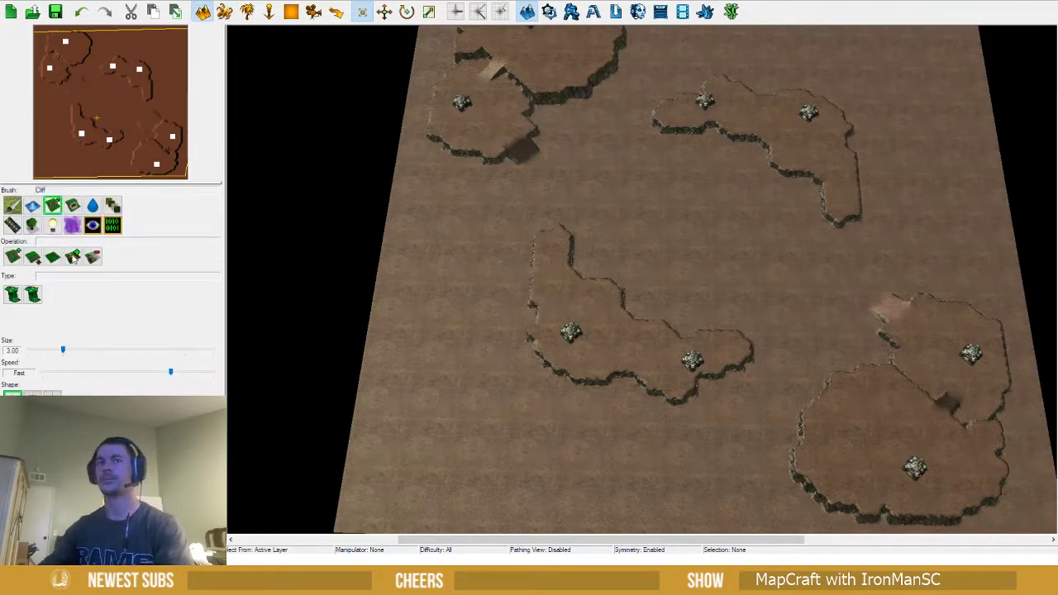
scroll(419, 290, "down", 3)
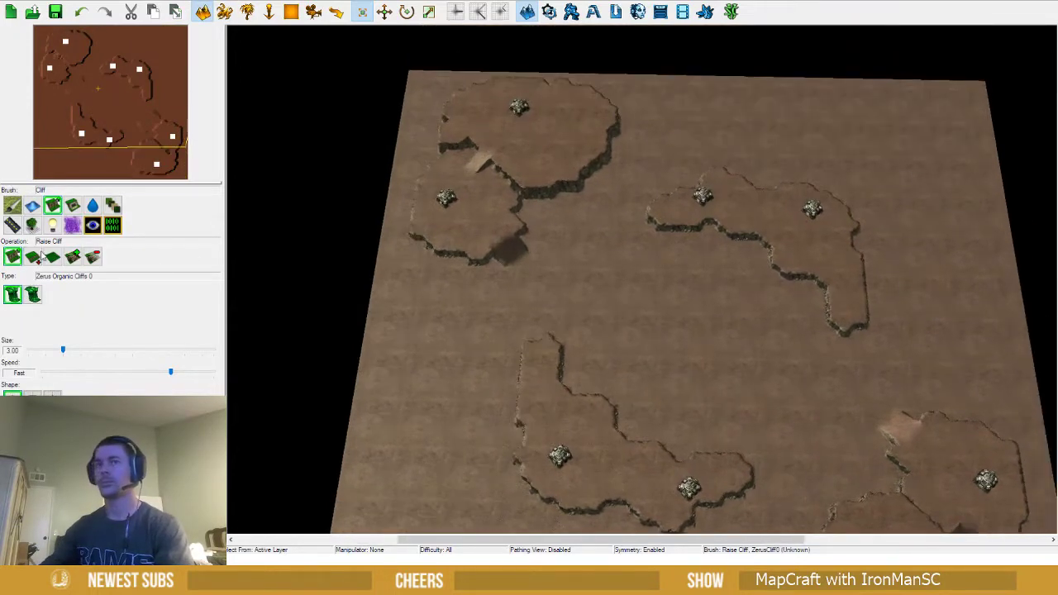
key("2")
scroll(639, 347, "up", 3)
scroll(613, 398, "up", 3)
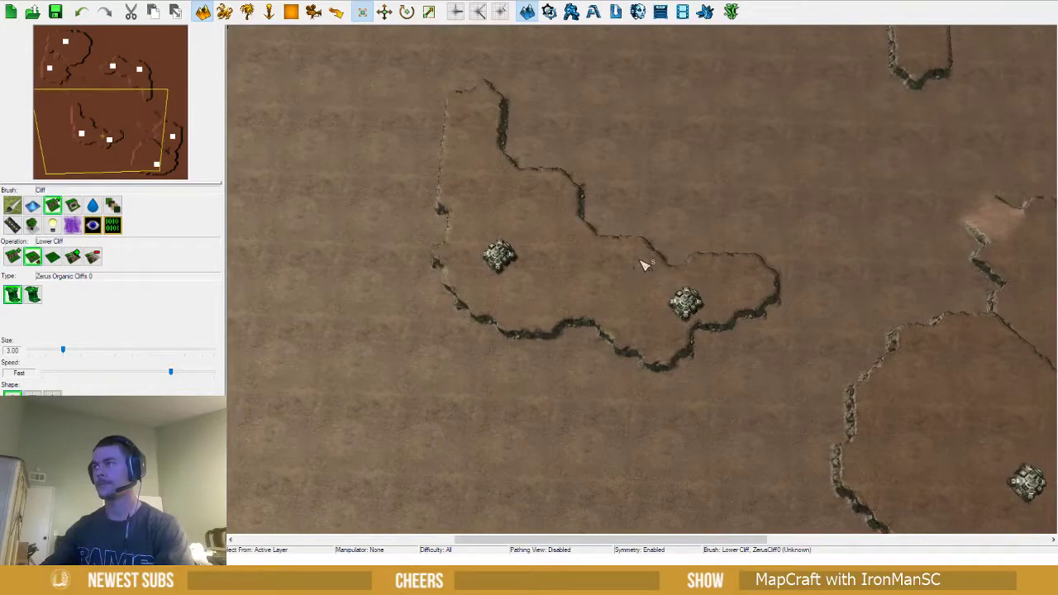
mouse_move(644, 264)
left_mouse_down()
mouse_move(614, 300)
mouse_move(614, 288)
mouse_move(647, 257)
mouse_move(653, 289)
mouse_move(622, 342)
mouse_move(670, 359)
mouse_move(730, 290)
mouse_move(715, 273)
left_mouse_up()
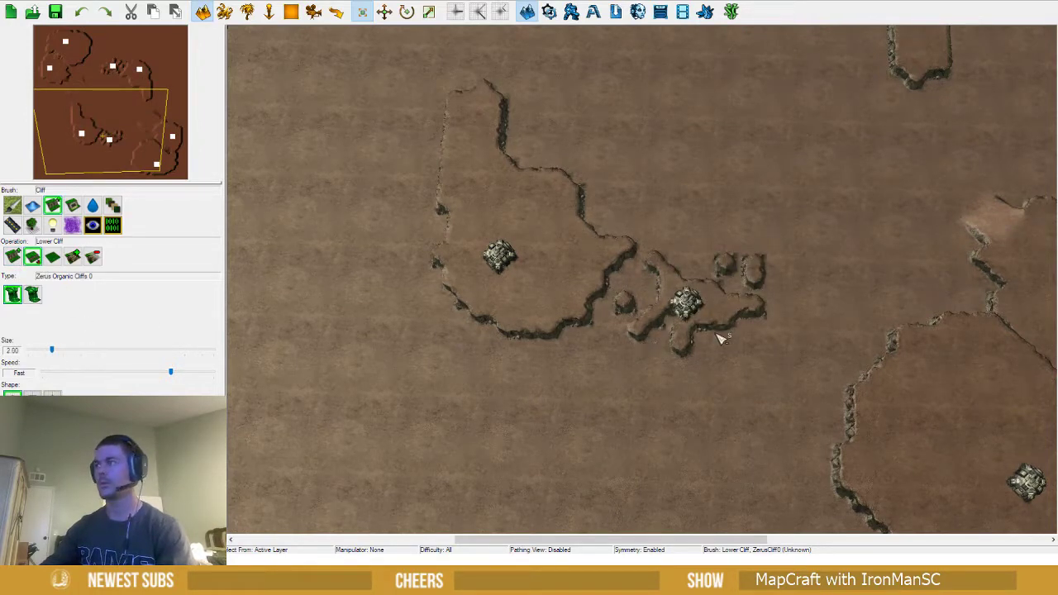
mouse_move(720, 339)
left_mouse_down()
mouse_move(751, 300)
mouse_move(733, 264)
mouse_move(725, 311)
mouse_move(690, 289)
mouse_move(713, 304)
mouse_move(683, 350)
mouse_move(625, 323)
mouse_move(652, 331)
mouse_move(679, 295)
mouse_move(661, 260)
mouse_move(675, 302)
mouse_move(642, 295)
mouse_move(622, 306)
left_mouse_up()
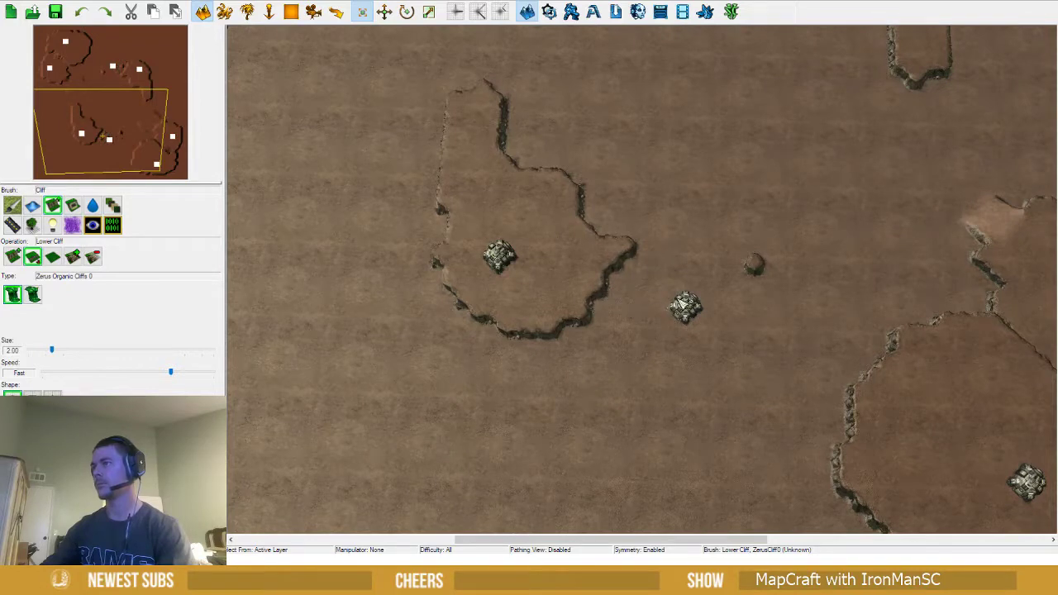
middle_click_drag(755, 267, 578, 370)
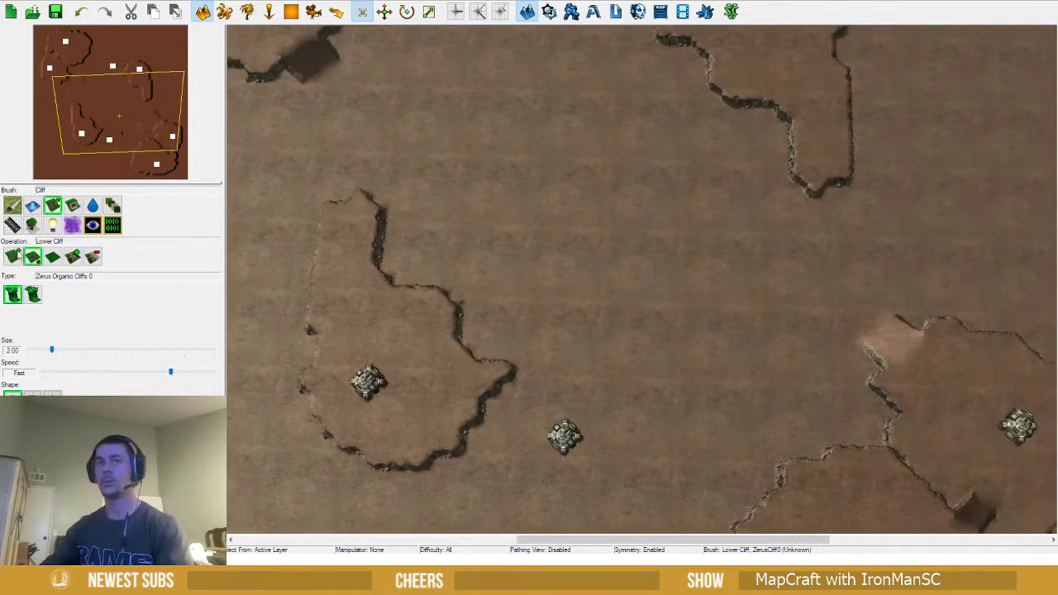
Raise a pair of symmetric diamond-shaped plateaus in the middle of the map with Raise Cliff at brush size 16.00
left_click(12, 257)
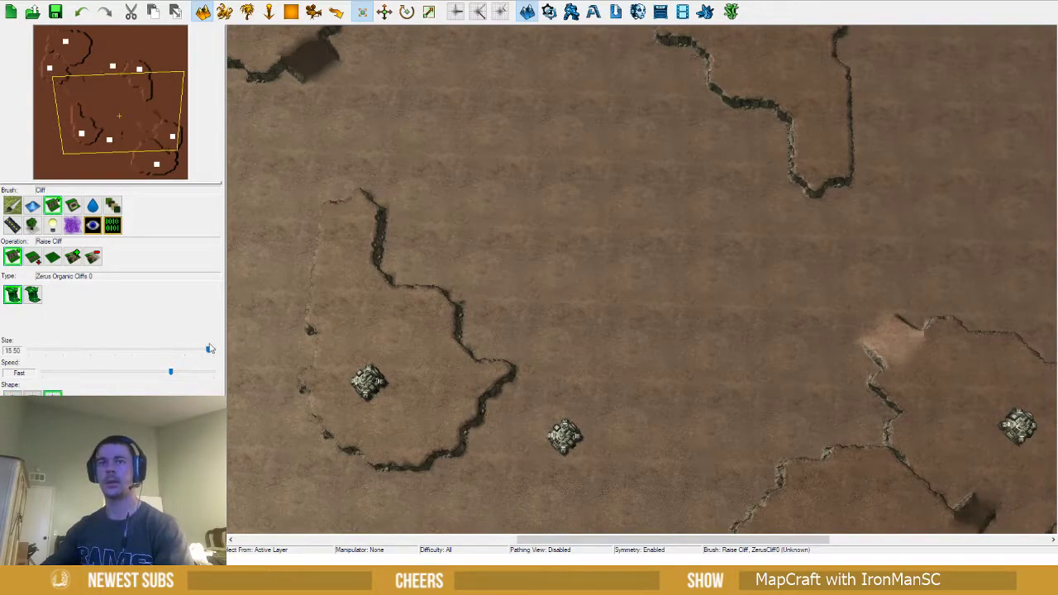
right_click_drag(636, 323, 549, 310)
scroll(549, 310, "up", 2)
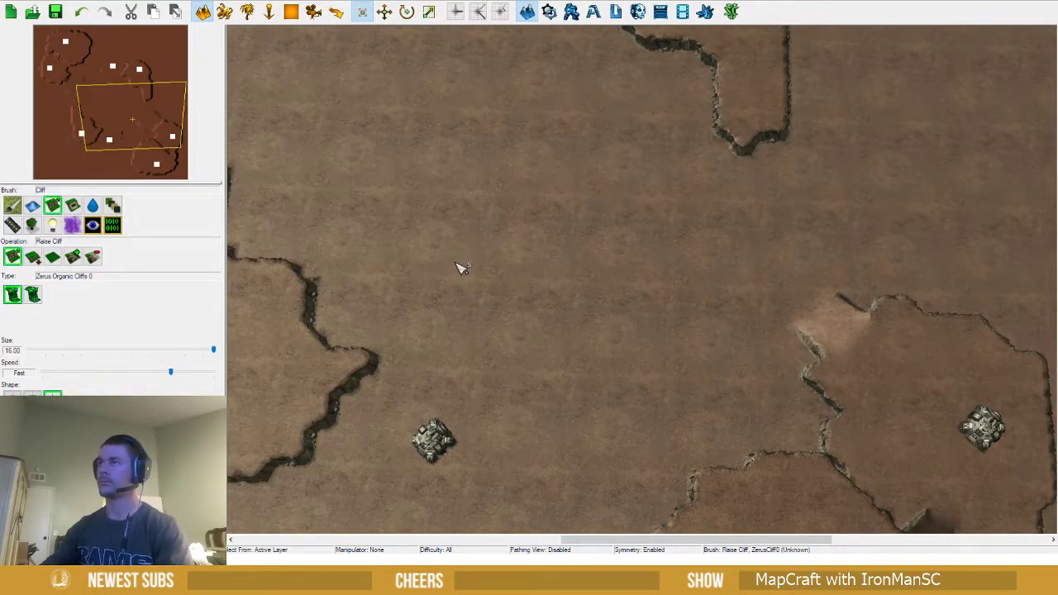
left_click(460, 267)
right_click_drag(460, 267, 597, 278)
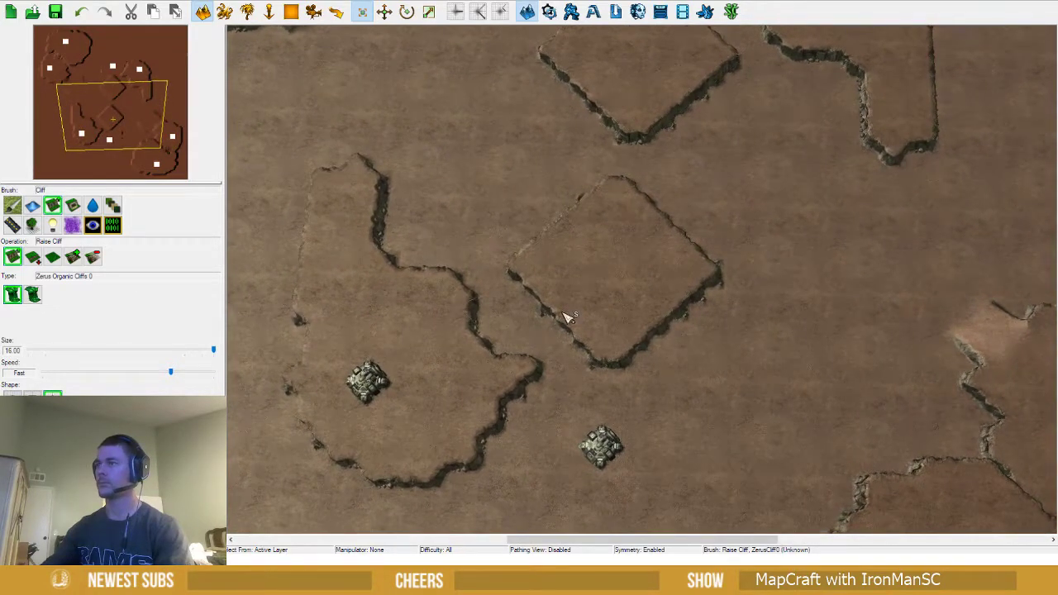
Extend the southern central plateau's northeastern side with brush size 8.00, adjusting its eastern corner at size 1.50 and undoing the last bump
right_click_drag(694, 298, 663, 333)
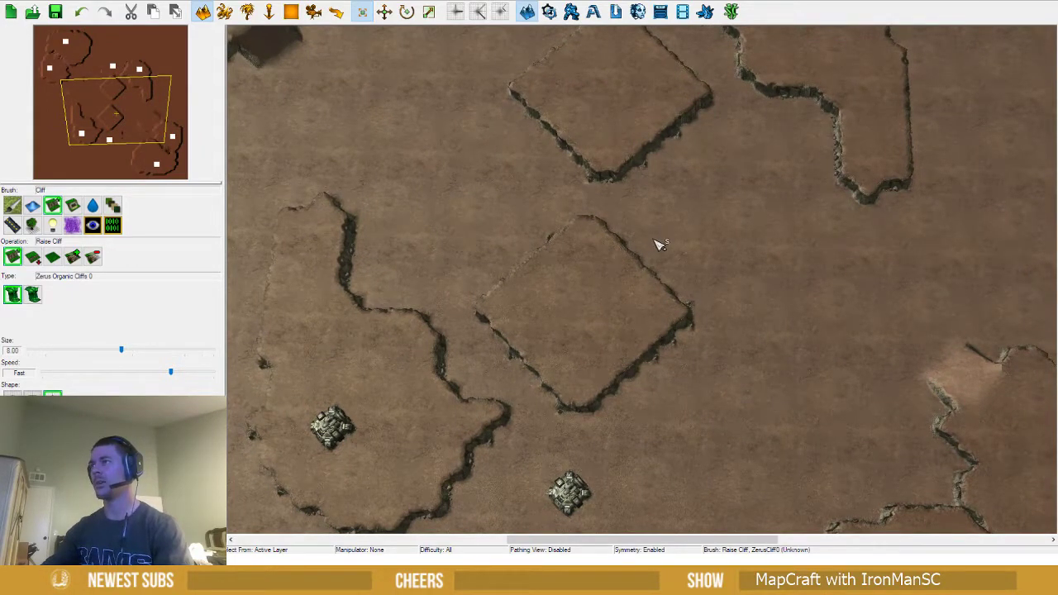
left_click(658, 244)
left_click(682, 263)
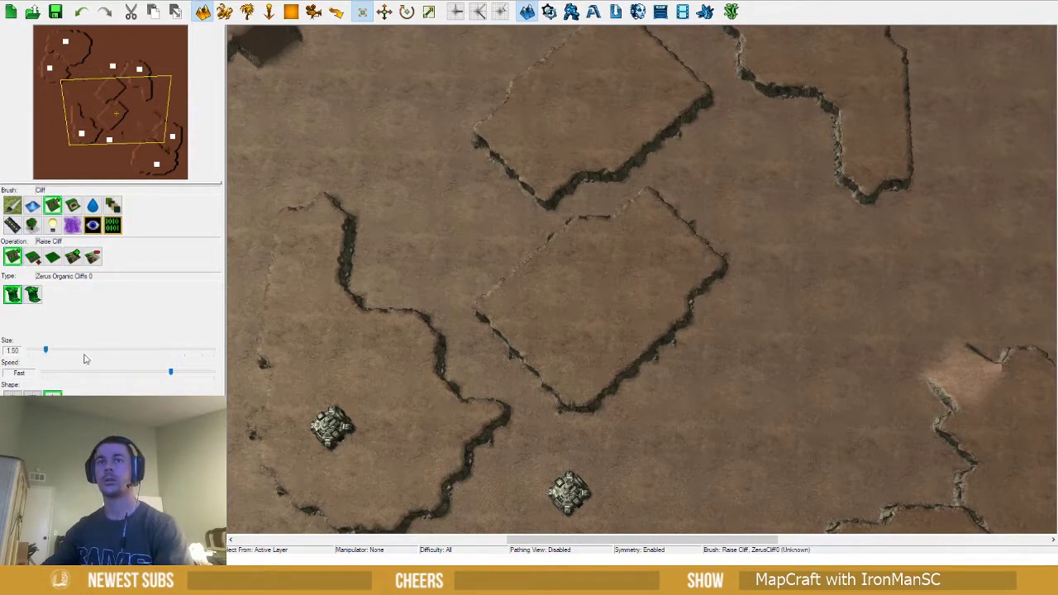
left_click(735, 281)
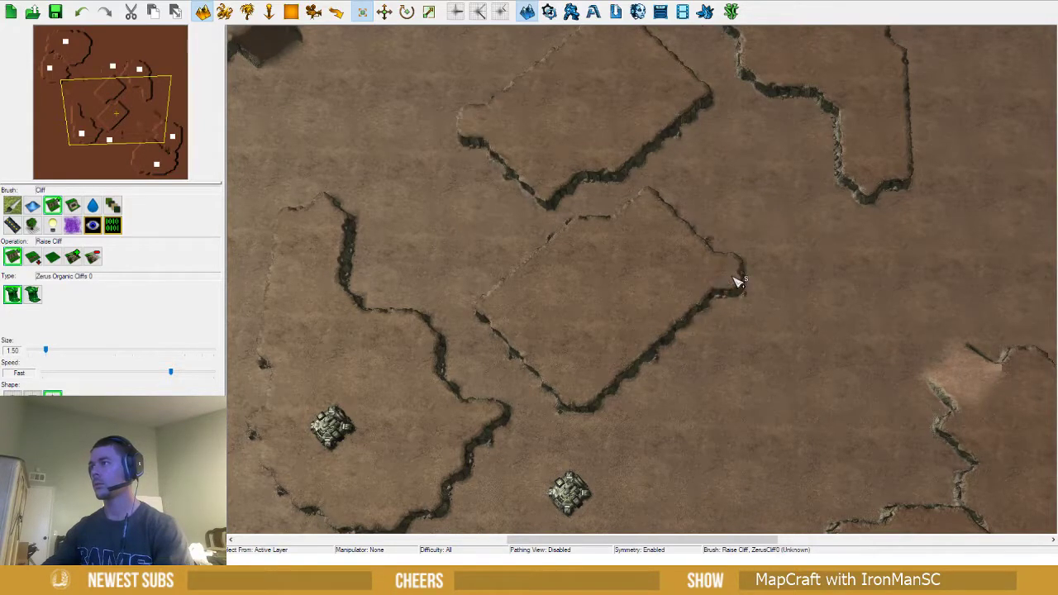
key("ctrl+z")
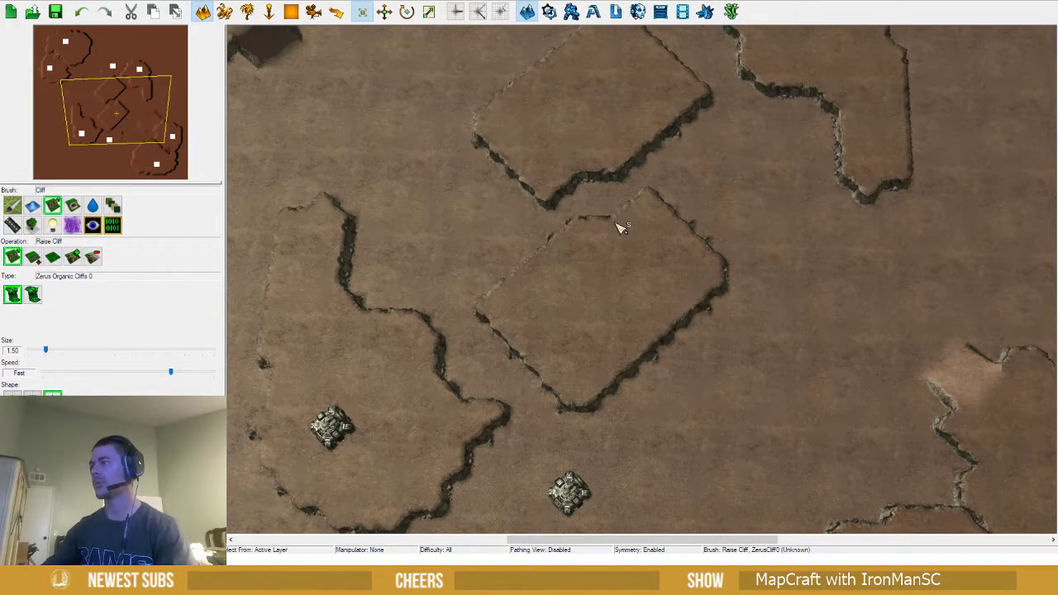
Add ramps of size 3.00 along the southeastern edges of both central plateaus
mouse_move(616, 221)
right_mouse_down("ctrl")
mouse_move(620, 297)
mouse_move(619, 215)
mouse_move(613, 259)
right_mouse_up("ctrl")
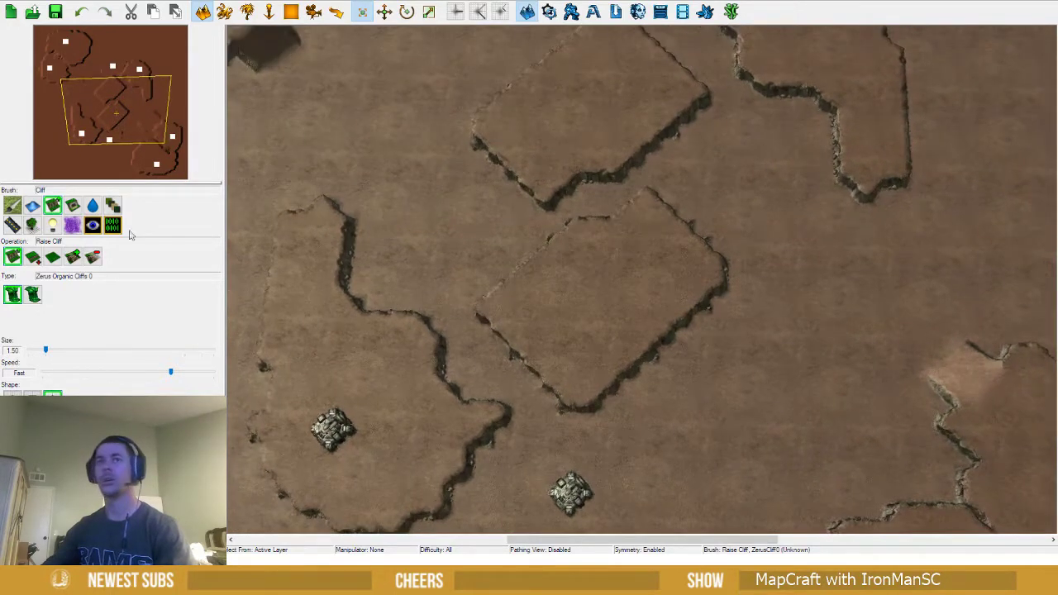
left_click(73, 257)
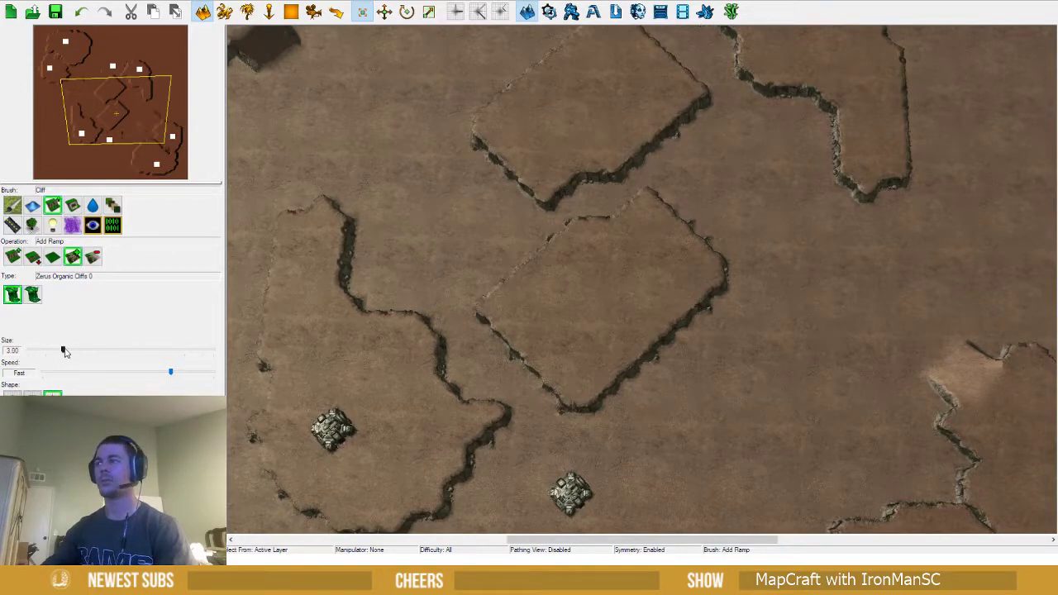
left_click(625, 372)
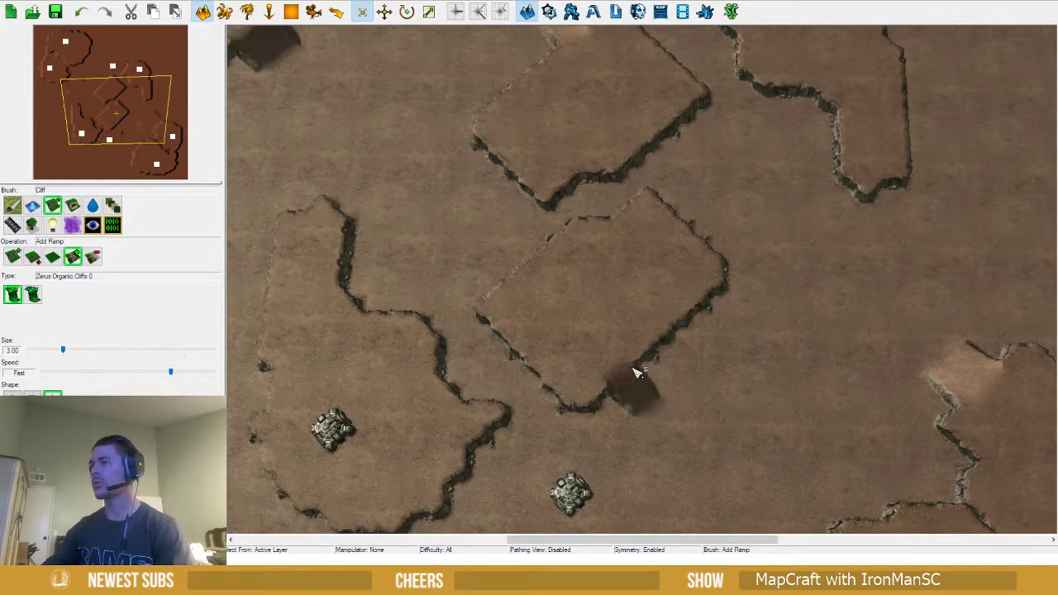
left_click_drag(637, 372, 716, 345)
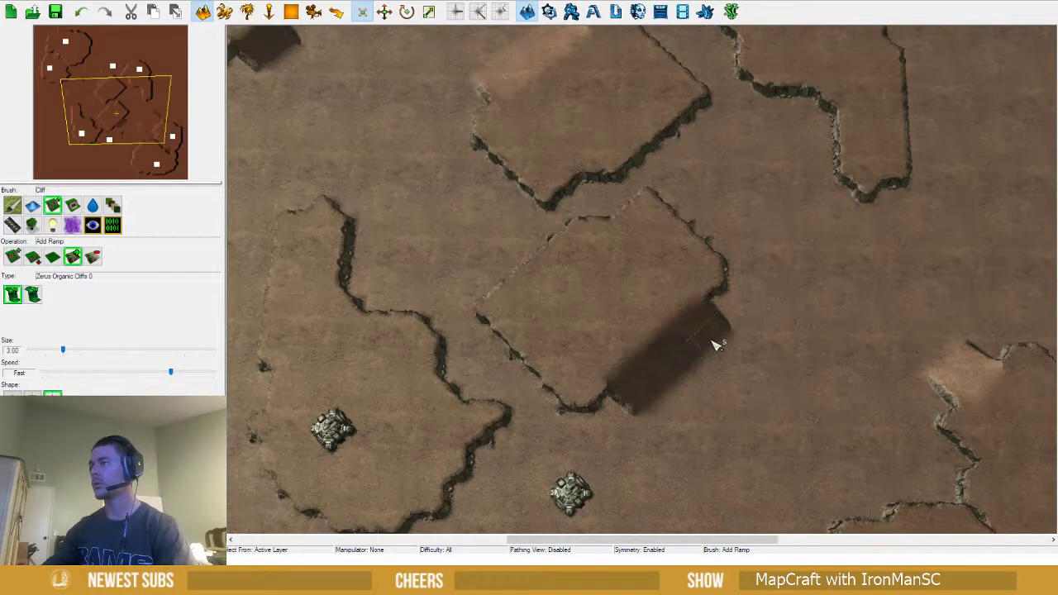
right_click_drag(647, 360, 638, 428)
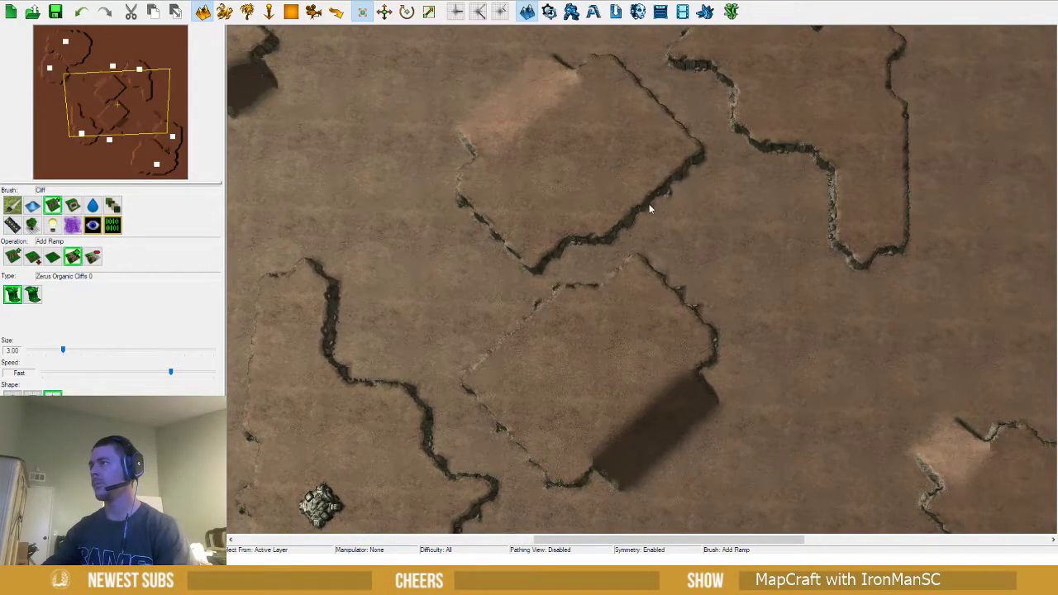
left_click_drag(650, 208, 692, 177)
Lower the western and southern parts of the northeastern expansion plateau with Lower Cliff, using the circular brush at size 5.00
right_click_drag(692, 178, 609, 272)
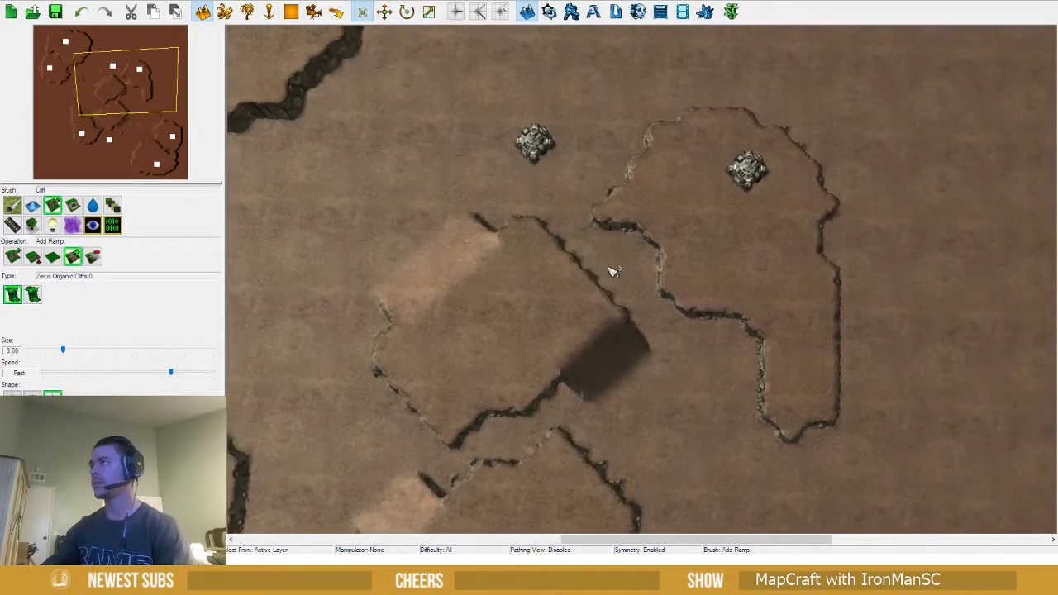
left_click(32, 257)
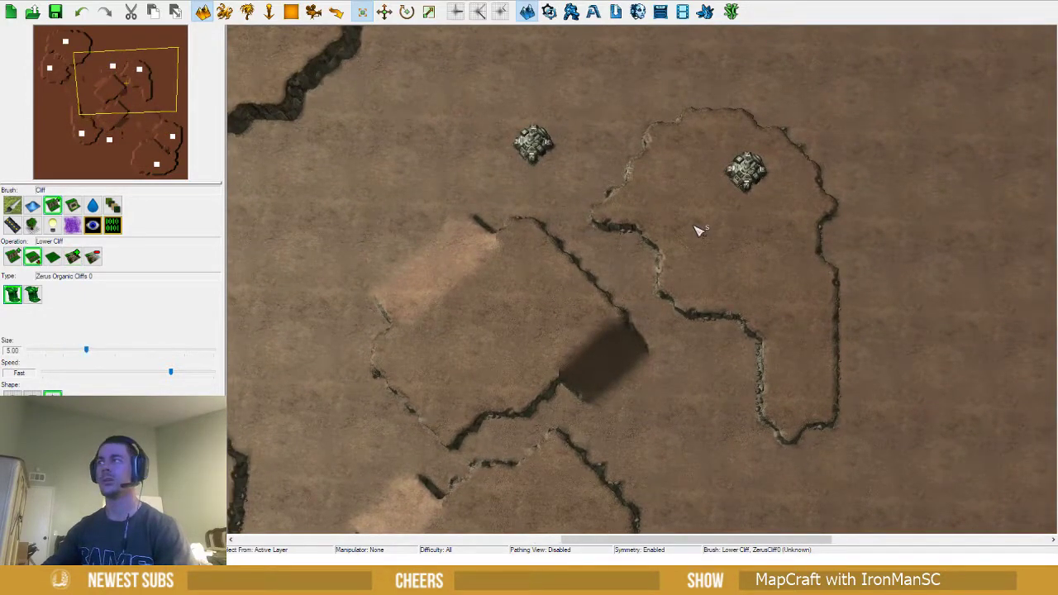
left_click(12, 393)
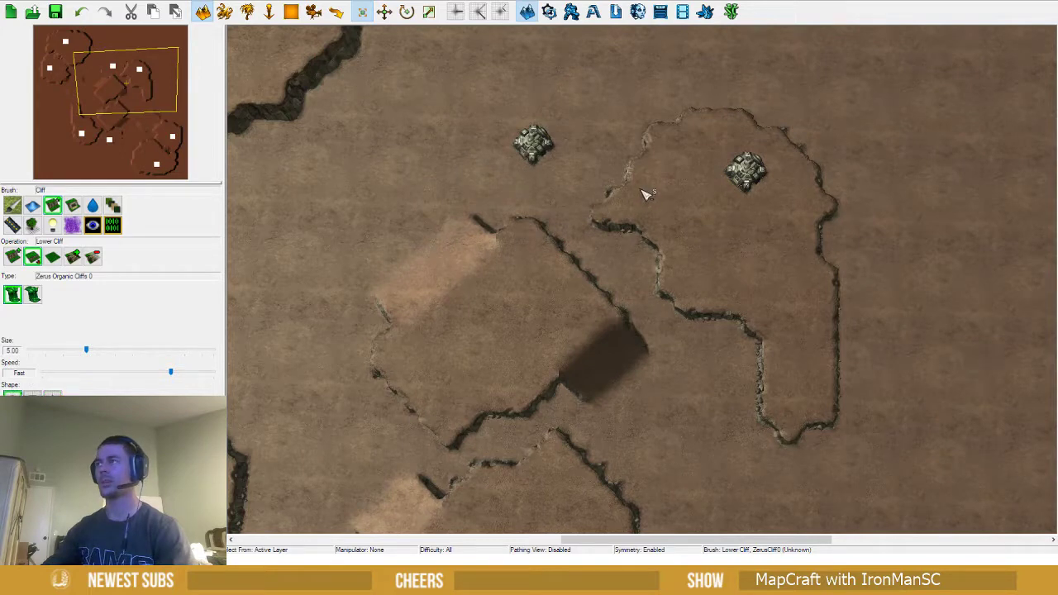
mouse_move(642, 190)
left_mouse_down()
mouse_move(603, 215)
mouse_move(671, 206)
mouse_move(676, 269)
mouse_move(725, 274)
mouse_move(746, 309)
mouse_move(814, 303)
mouse_move(823, 406)
mouse_move(777, 366)
mouse_move(792, 360)
left_mouse_up()
Add a ramp of size 5.00 on the northeastern edge of the northern central plateau
left_click(72, 256)
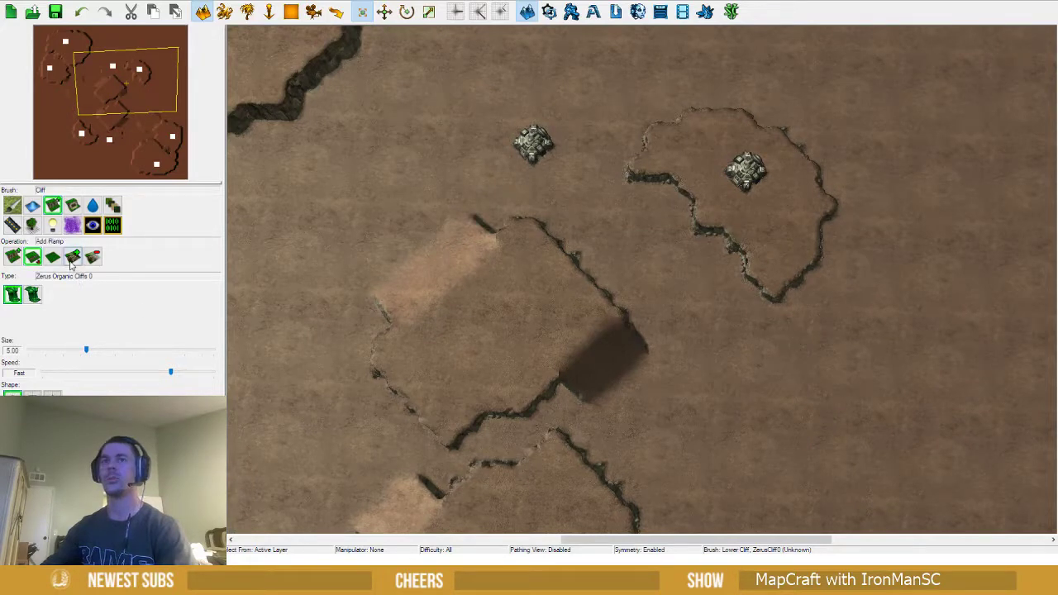
left_click_drag(562, 268, 601, 279)
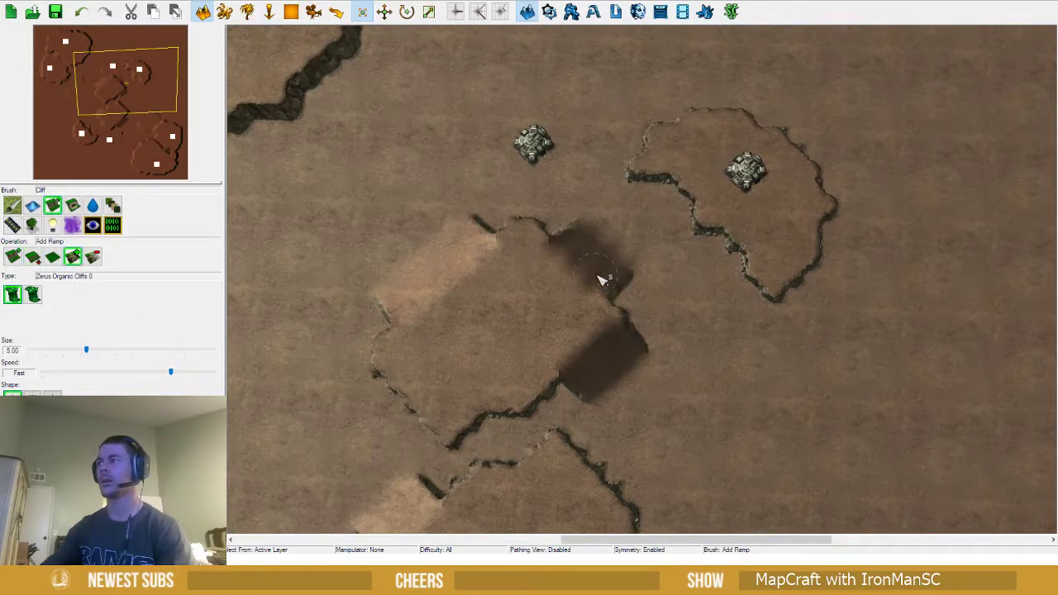
Trim the northern central plateau's southwestern edge with Lower Cliff at brush size 1.50 and add a ramp along that side
right_click_drag(526, 388, 638, 243)
right_click_drag(621, 356, 596, 332, "ctrl")
scroll(678, 323, "up", 4)
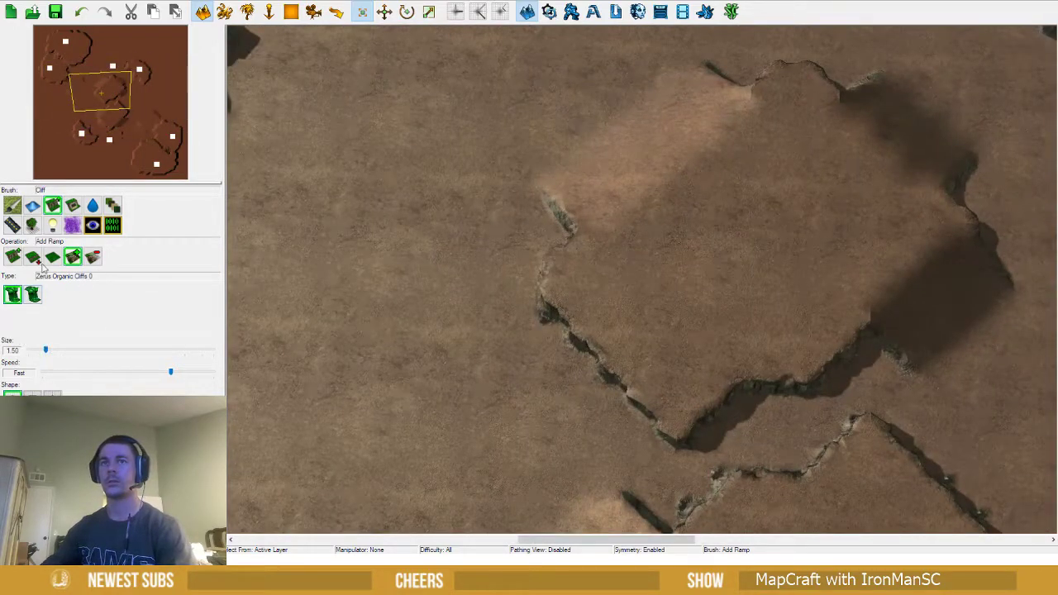
left_click(34, 257)
left_click(586, 292)
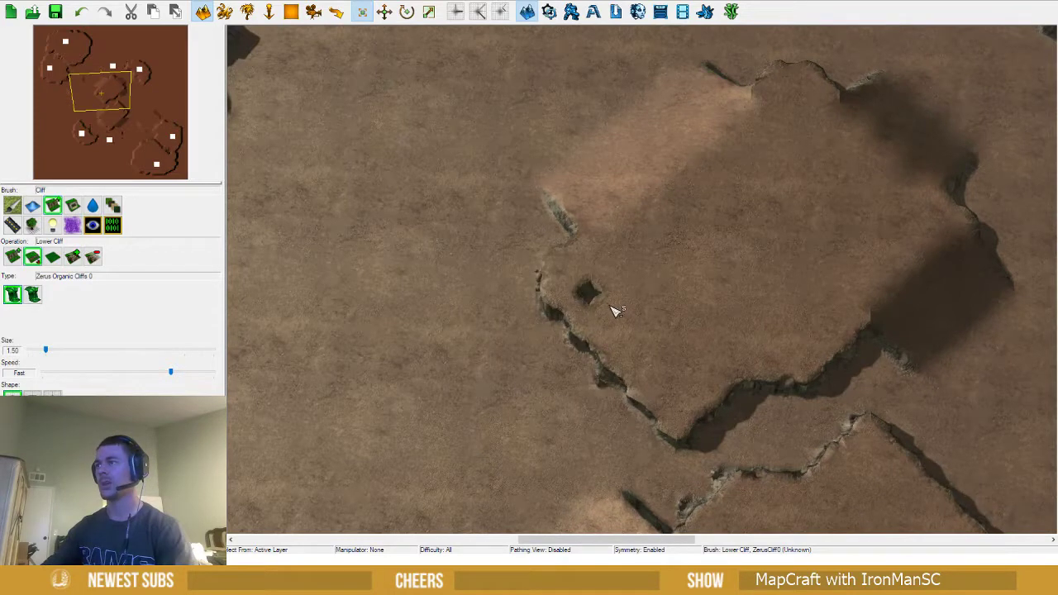
left_click(617, 323)
left_click(647, 356)
left_click(678, 388)
mouse_move(686, 388)
left_mouse_down()
mouse_move(708, 385)
mouse_move(584, 288)
mouse_move(610, 321)
mouse_move(619, 371)
mouse_move(672, 425)
mouse_move(597, 355)
mouse_move(600, 345)
mouse_move(620, 363)
mouse_move(622, 314)
mouse_move(571, 290)
mouse_move(581, 278)
mouse_move(572, 275)
left_mouse_up()
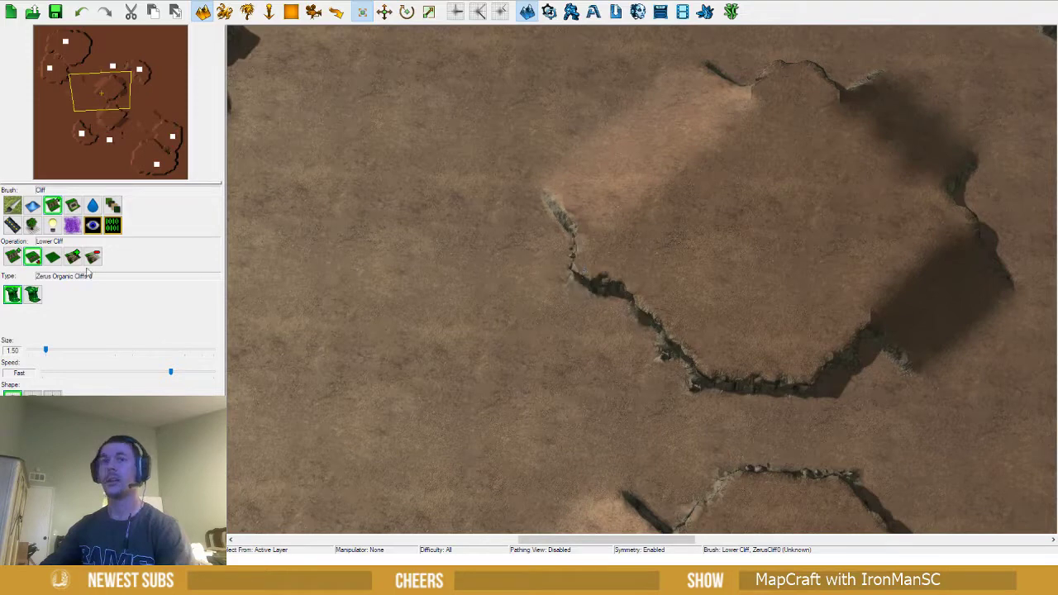
left_click(72, 256)
mouse_move(682, 327)
left_mouse_down()
mouse_move(680, 345)
mouse_move(626, 362)
mouse_move(628, 340)
mouse_move(607, 336)
left_mouse_up()
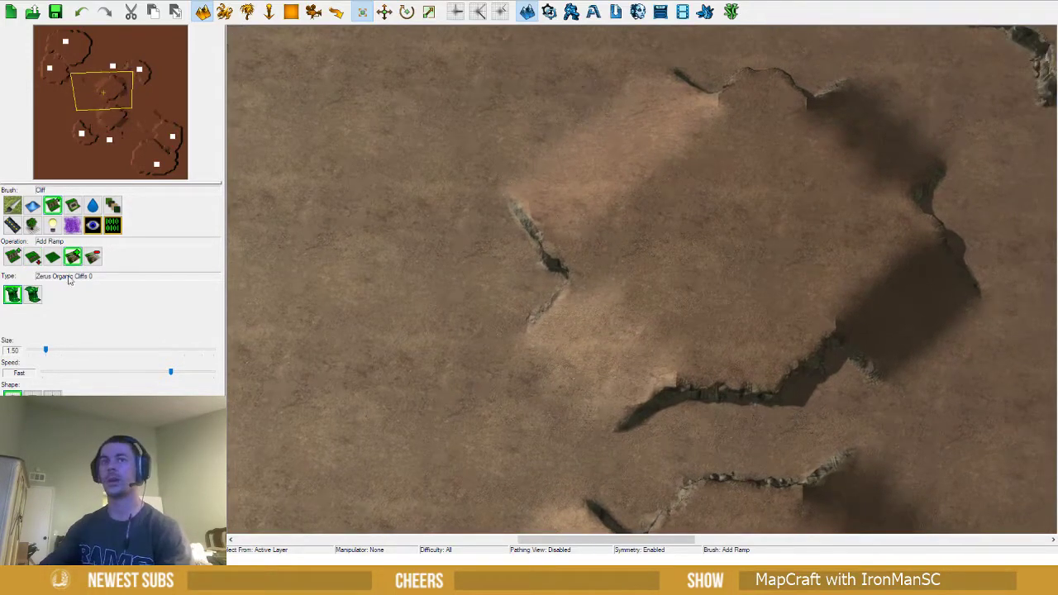
Extend the southern tip of the northern central plateau with Raise Cliff at brush size 2.50
left_click(12, 256)
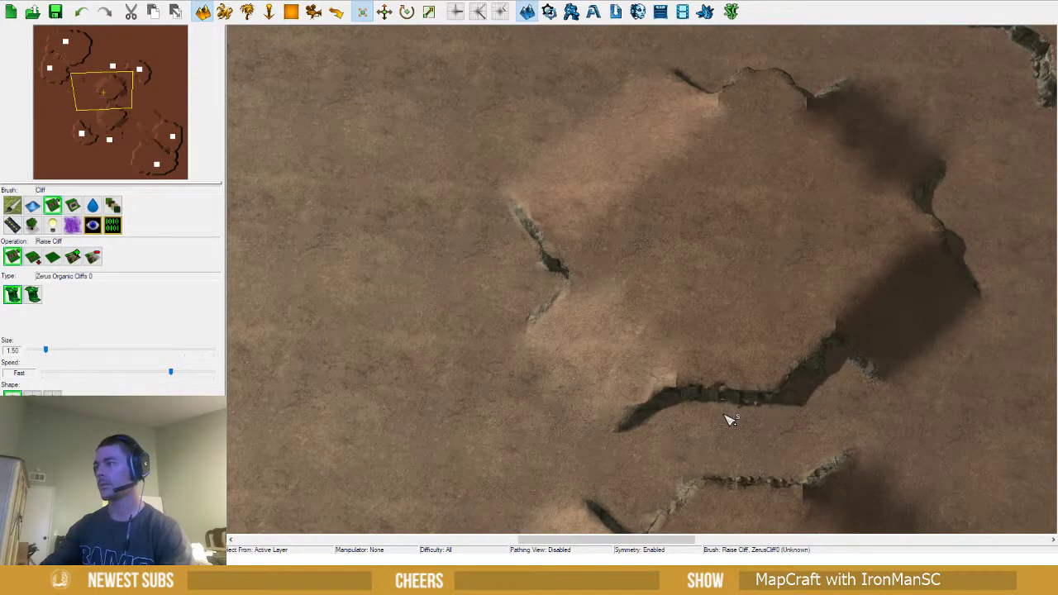
right_click_drag(746, 361, 524, 365, "ctrl")
left_click(59, 354)
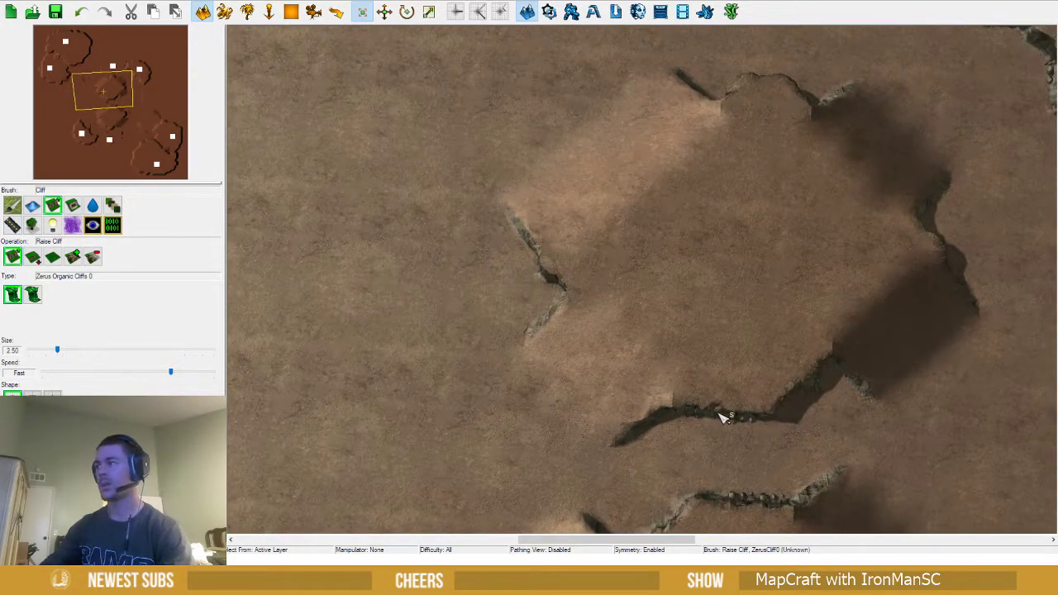
left_click(724, 427)
left_click_drag(696, 424, 716, 426)
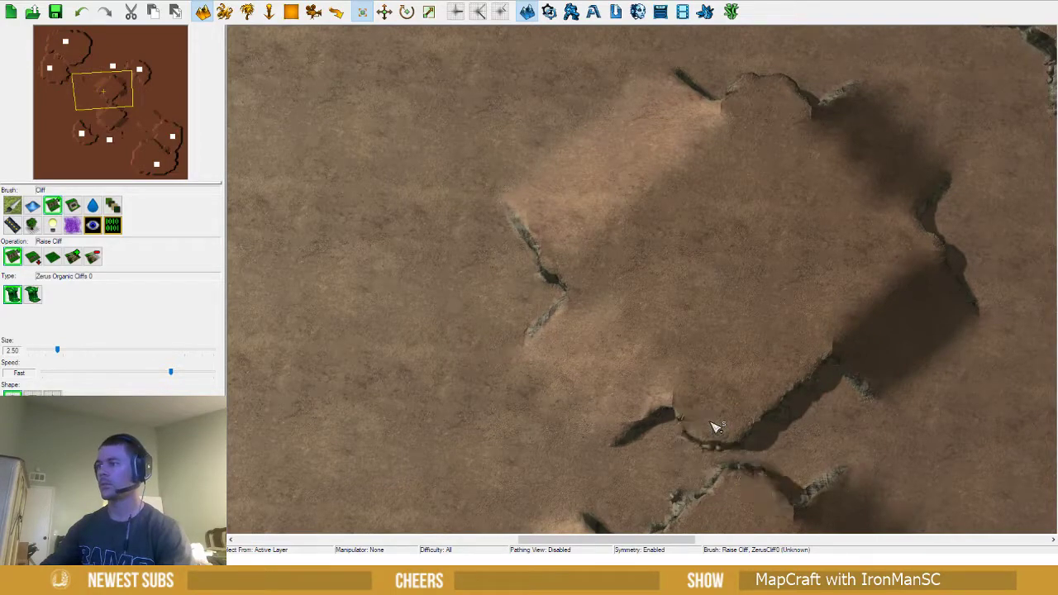
Cut into the northwestern and southern edges of the southern central plateau with Lower Cliff at brush size 2.00
mouse_move(685, 423)
right_mouse_down("ctrl")
mouse_move(637, 240)
mouse_move(577, 178)
mouse_move(590, 240)
mouse_move(628, 206)
right_mouse_up("ctrl")
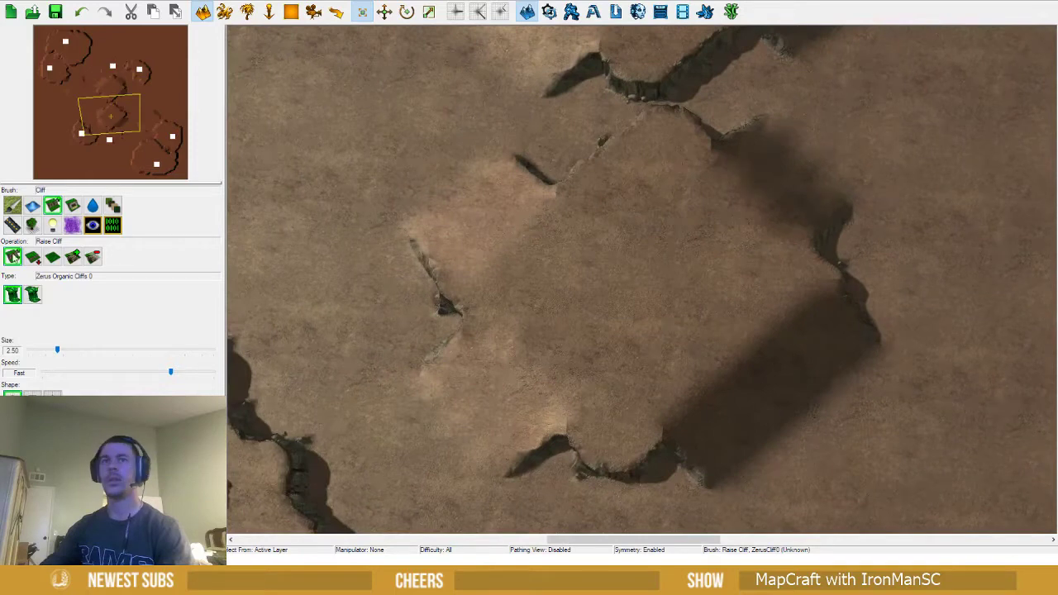
left_click(32, 258)
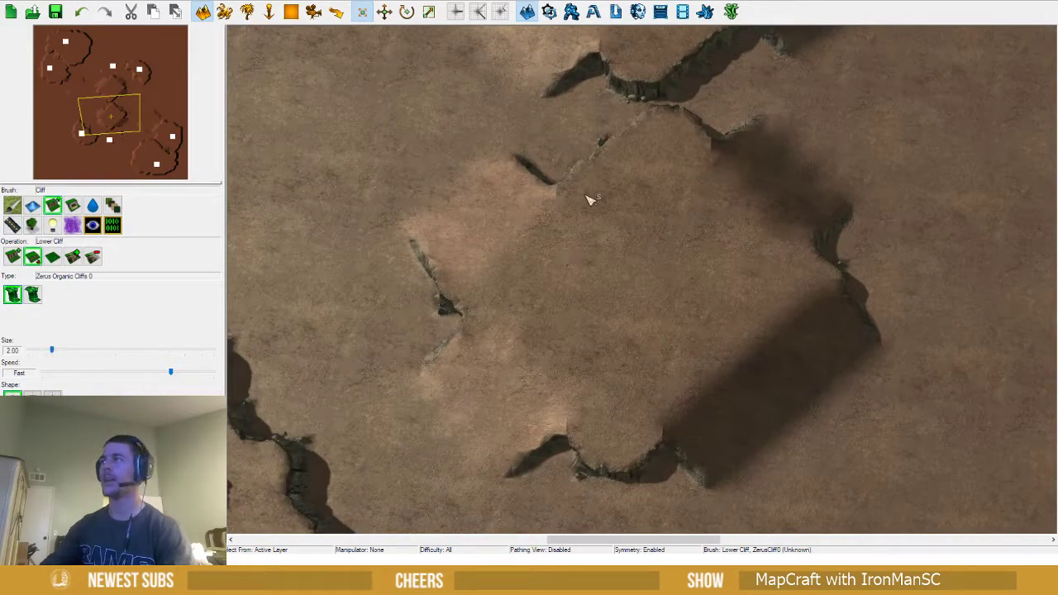
left_click(610, 174)
left_click(639, 159)
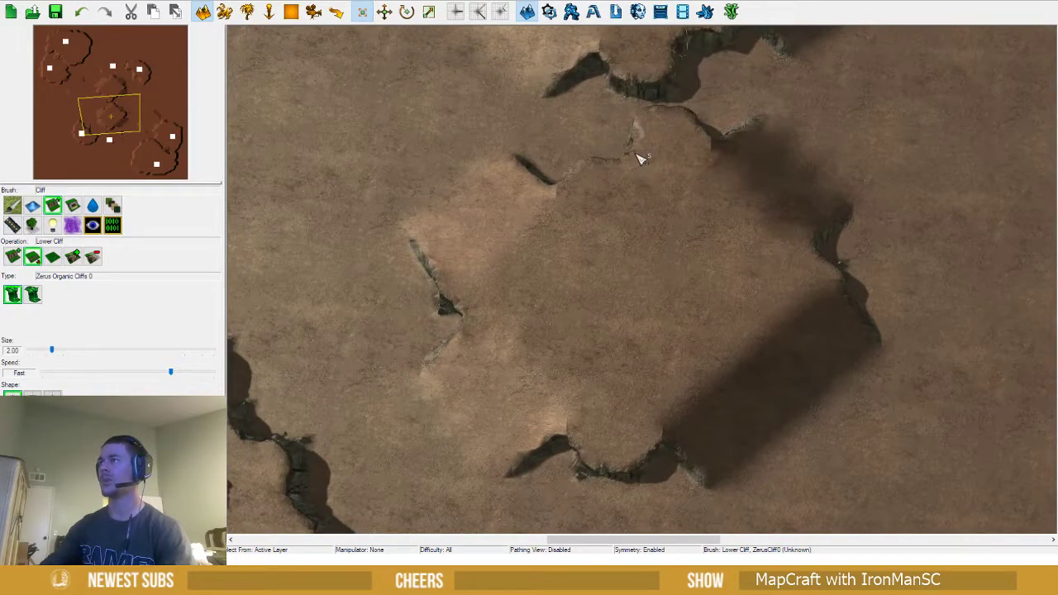
right_click_drag(604, 224, 620, 205)
right_click_drag(607, 382, 630, 359)
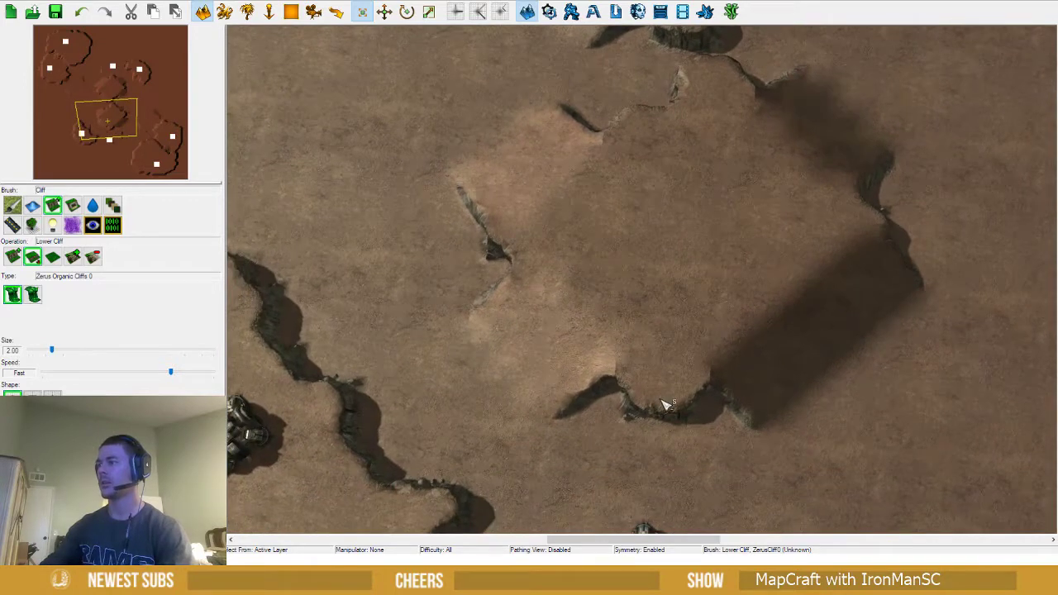
left_click(666, 405)
Examine the shape of the two central plateaus and their spacing to the surrounding expansions from close up and from far out
right_click_drag(602, 415, 610, 424)
right_click_drag(676, 307, 677, 239, "ctrl")
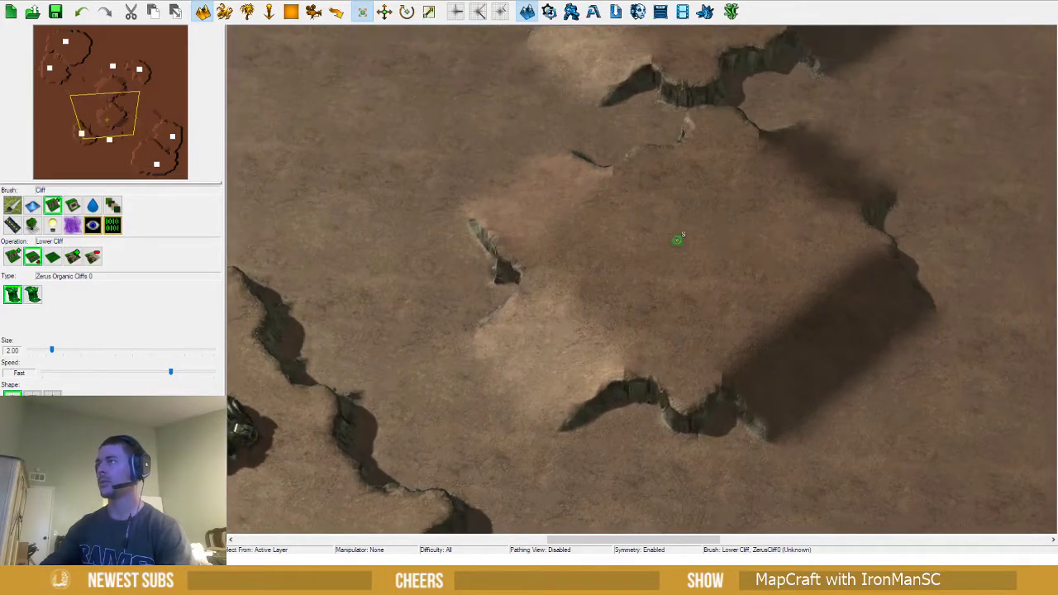
right_click_drag(742, 124, 671, 283)
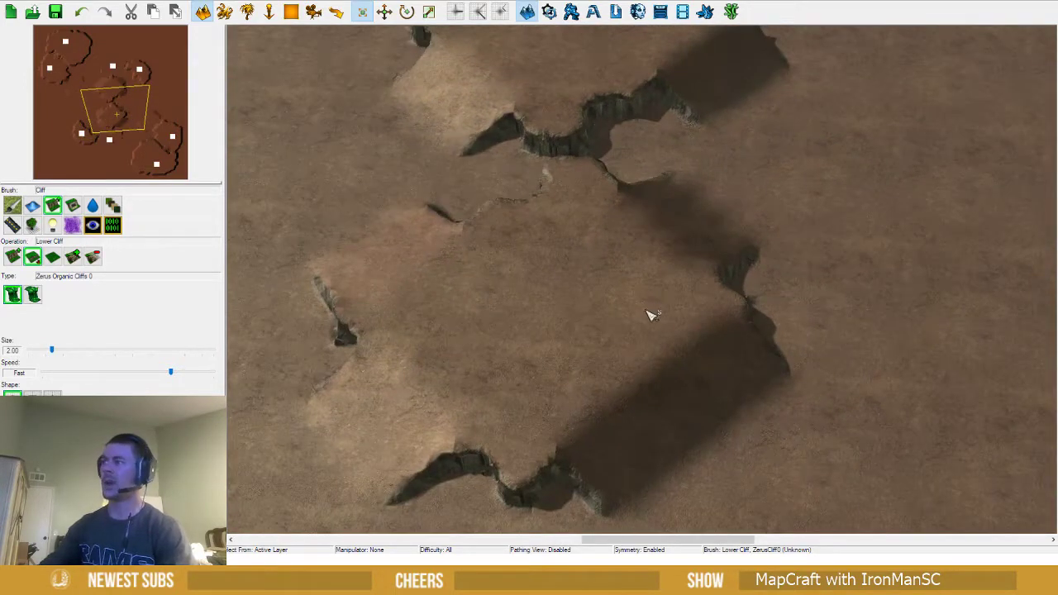
mouse_move(611, 354)
right_mouse_down()
mouse_move(625, 355)
mouse_move(631, 418)
right_mouse_up()
mouse_move(631, 211)
right_mouse_down()
mouse_move(634, 326)
mouse_move(631, 308)
mouse_move(631, 340)
mouse_move(598, 373)
mouse_move(590, 313)
right_mouse_up()
scroll(590, 311, "down", 3)
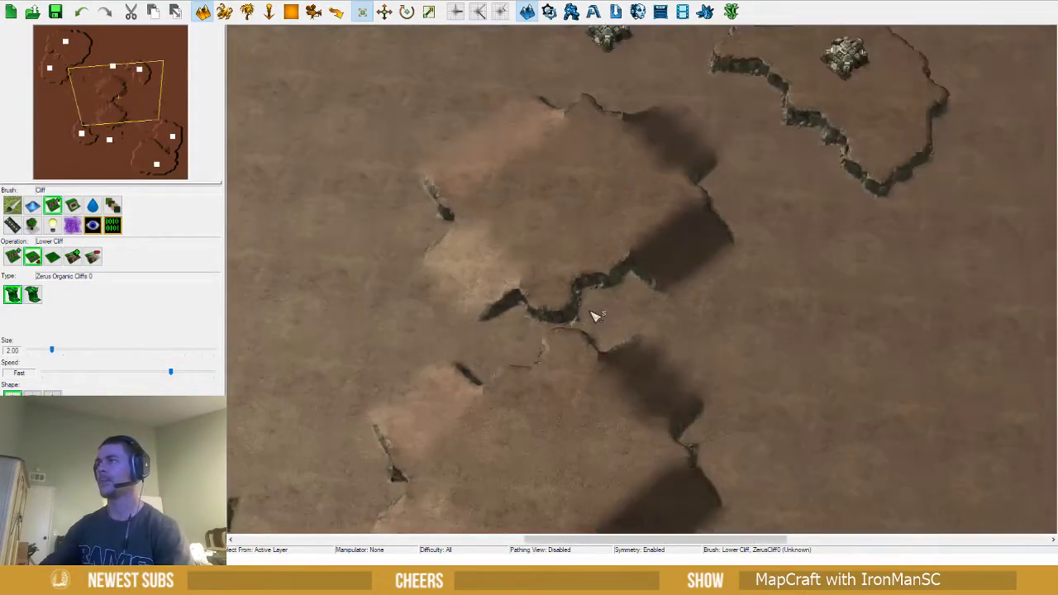
scroll(590, 312, "down", 6)
scroll(625, 312, "up", 4)
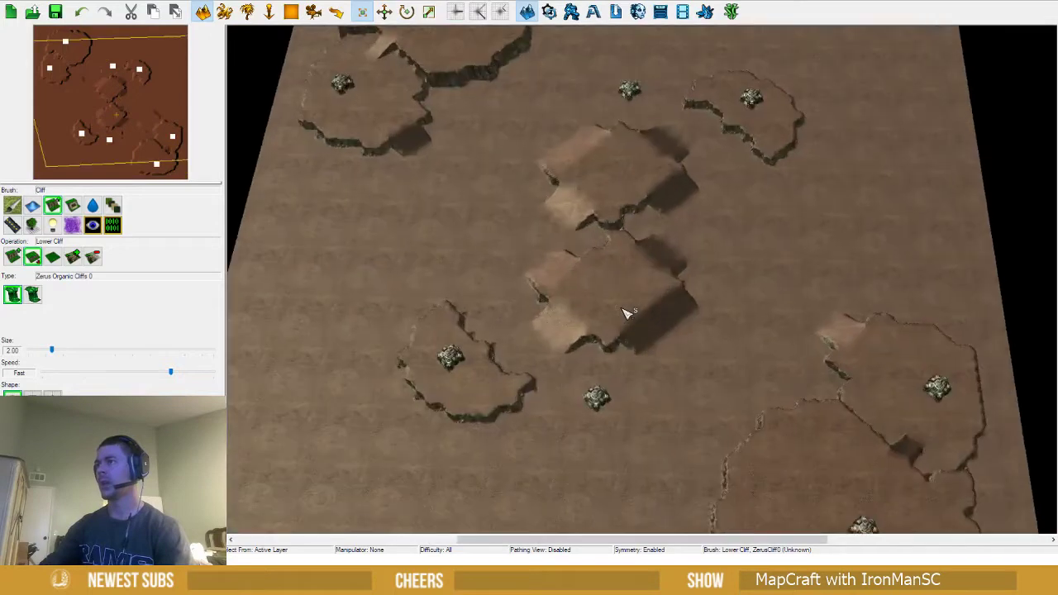
scroll(626, 313, "up", 5)
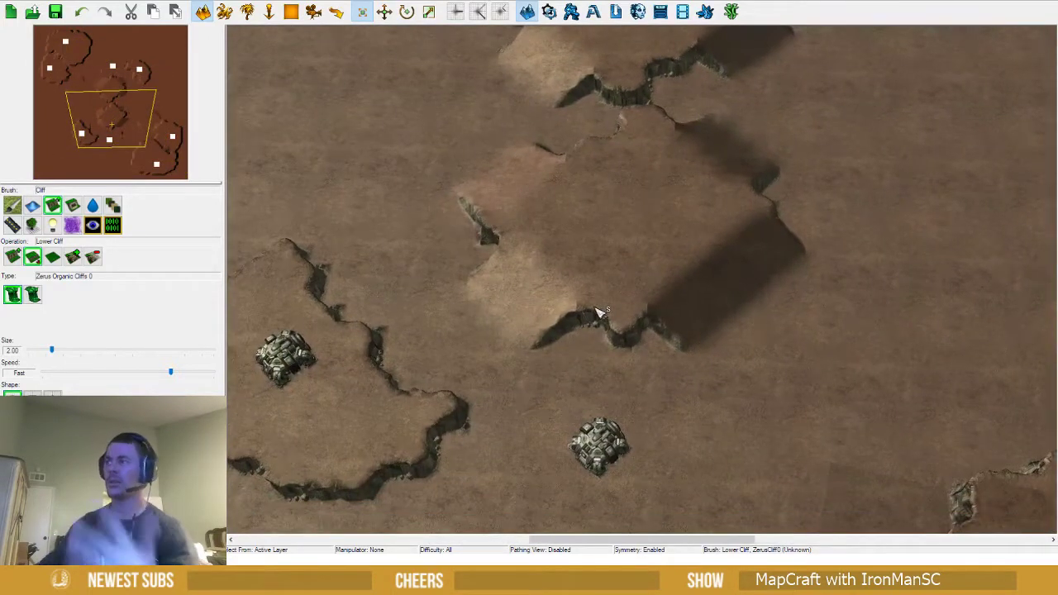
Move the Command Center south of the southern central plateau to the open ground northwest of the southeastern main
right_click_drag(519, 361, 539, 280)
right_click_drag(747, 321, 546, 315)
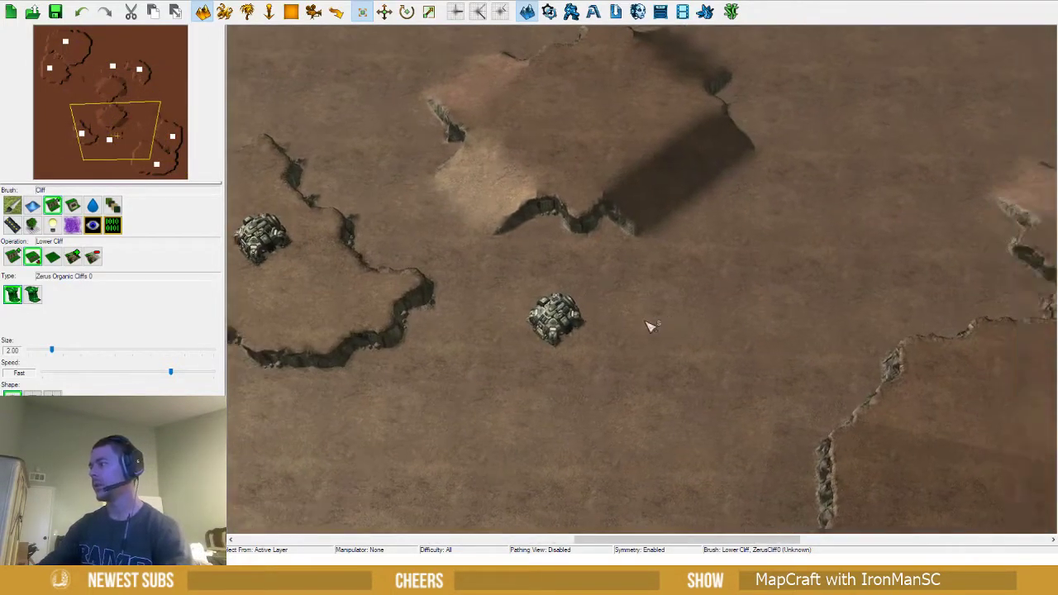
right_click_drag(618, 312, 597, 330)
key("u")
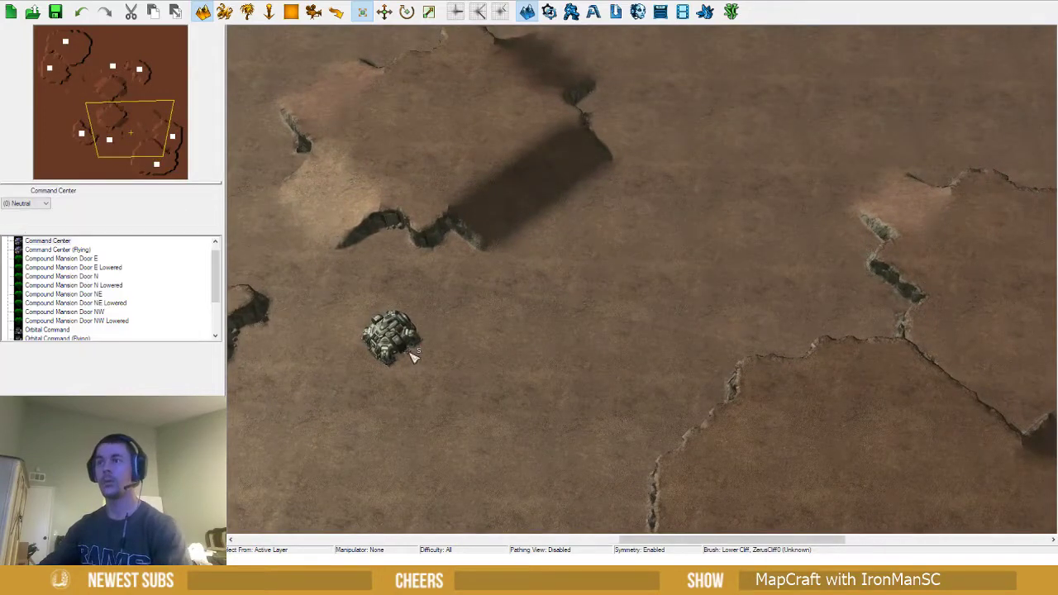
left_click(385, 375)
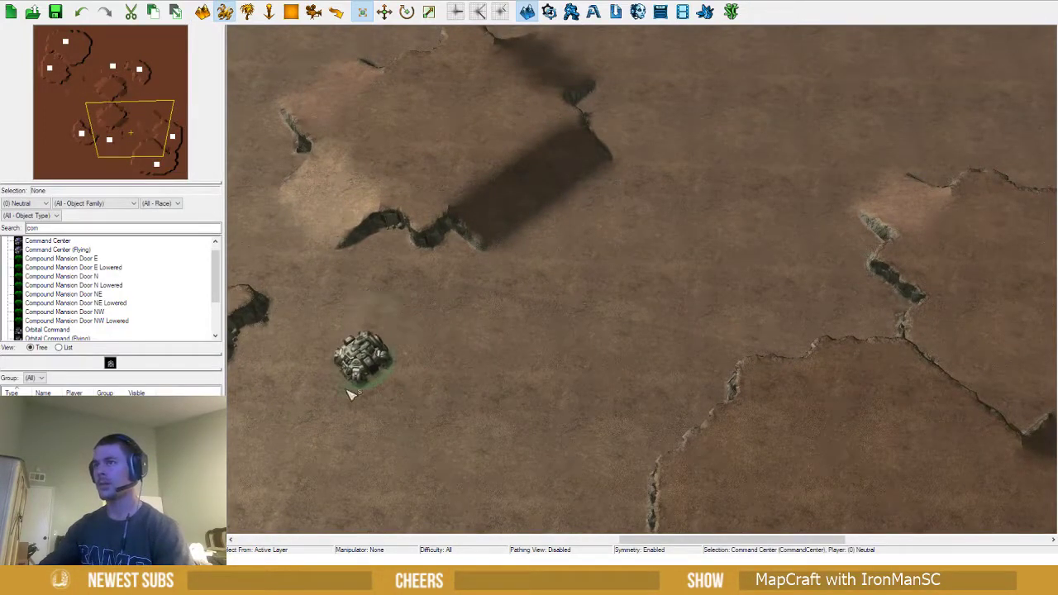
left_click_drag(357, 376, 758, 299)
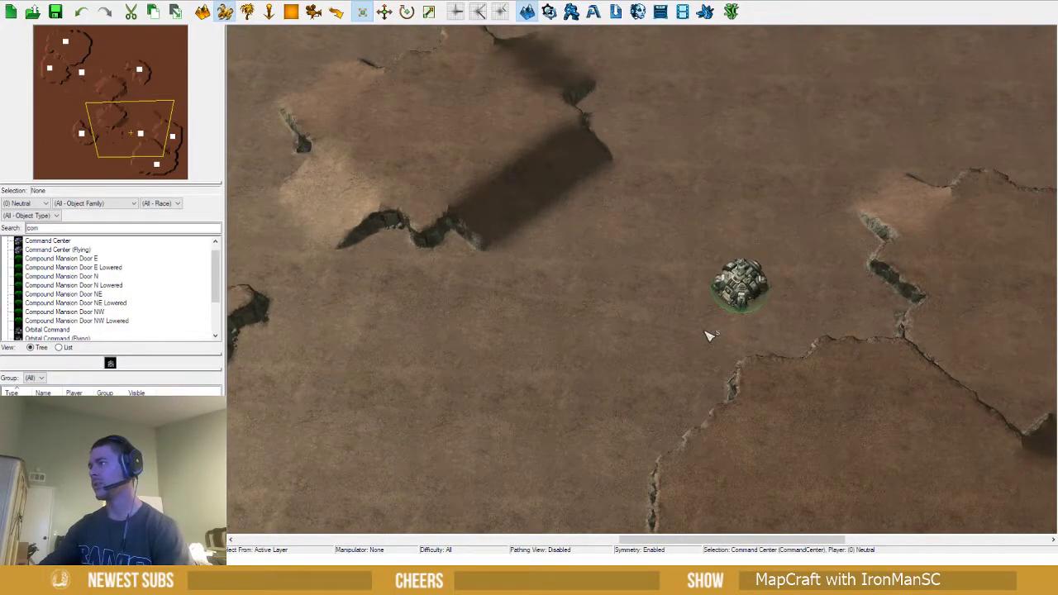
right_click_drag(709, 335, 612, 385)
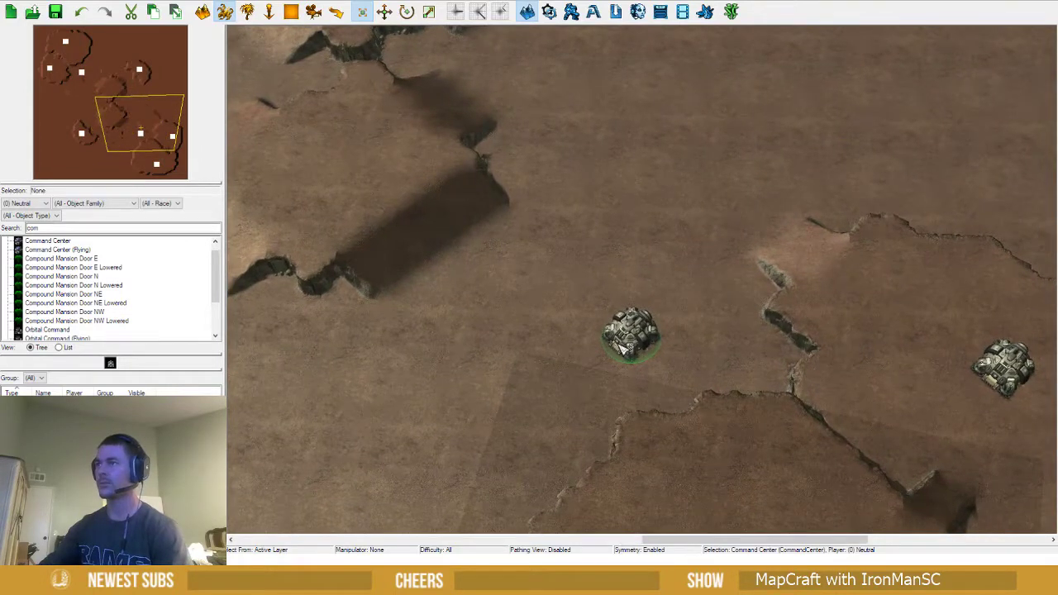
left_click_drag(622, 348, 599, 348)
left_click_drag(449, 237, 691, 382)
right_click_drag(503, 318, 548, 288)
left_click_drag(396, 153, 573, 290)
Trim the northwestern cliff edge of the southeastern main with Lower Cliff at brush size 2.00 to free space beside the neighbouring Command Center
right_click_drag(463, 330, 647, 243)
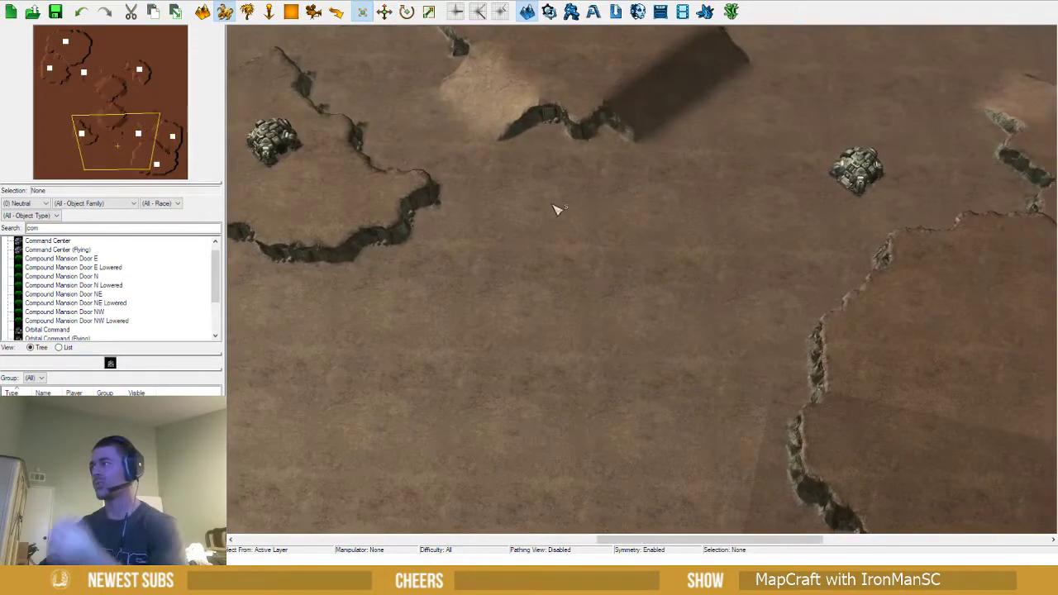
right_click_drag(556, 209, 626, 347)
scroll(616, 316, "up", 2)
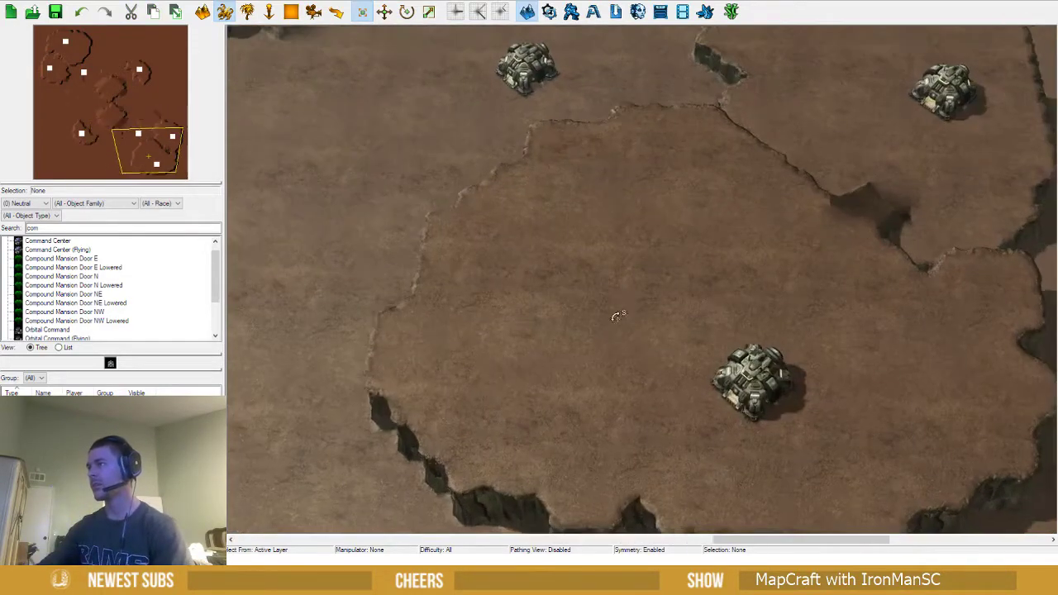
scroll(587, 253, "up", 3)
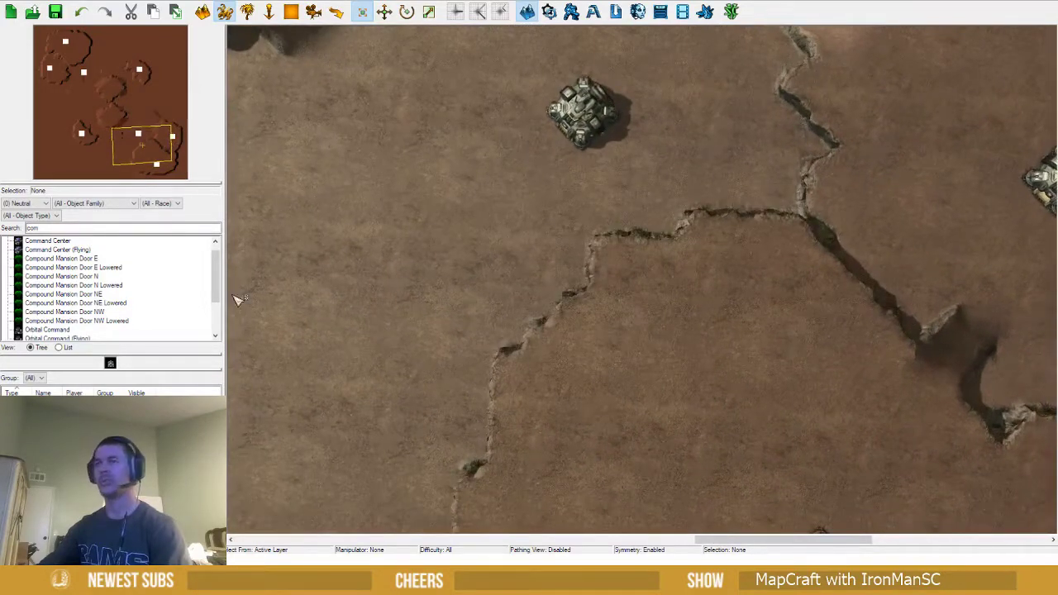
key("t")
left_click(33, 257)
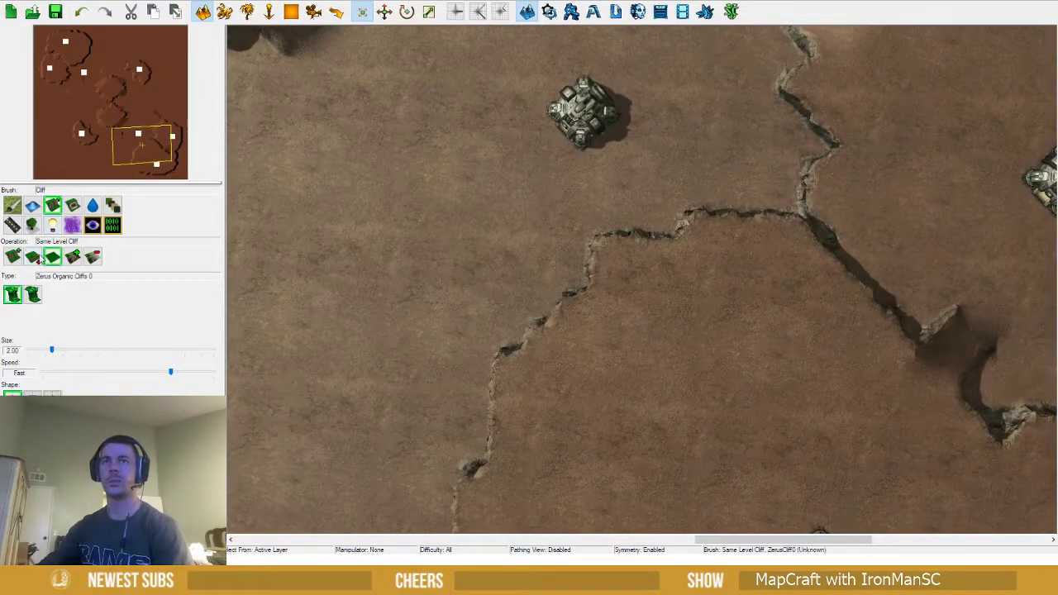
mouse_move(706, 237)
left_mouse_down()
mouse_move(637, 288)
mouse_move(688, 246)
mouse_move(628, 285)
mouse_move(650, 283)
mouse_move(609, 260)
mouse_move(570, 323)
mouse_move(620, 293)
left_mouse_up()
key("Up")
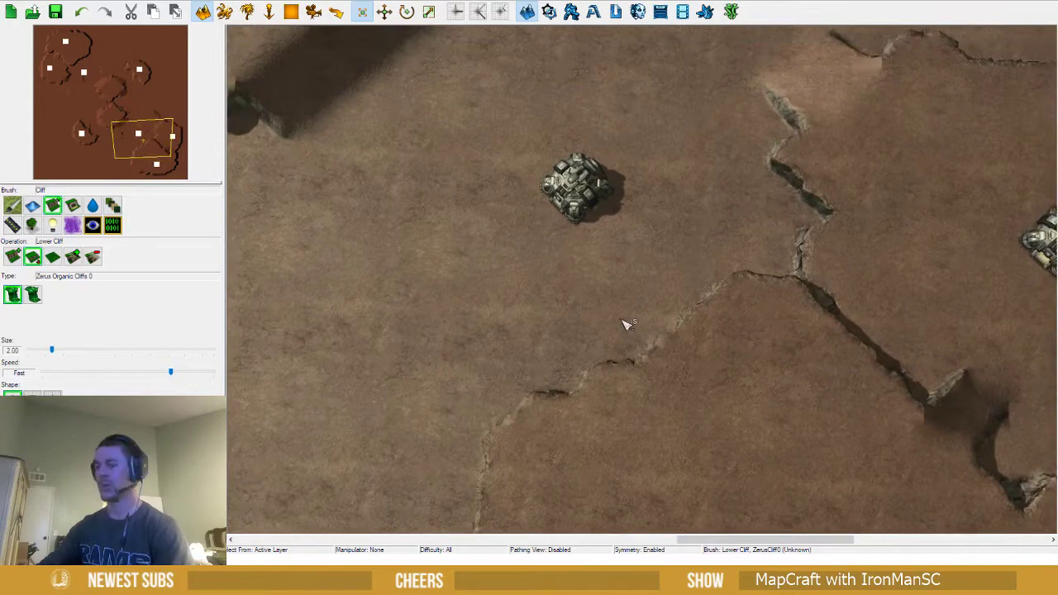
Move that Command Center closer to the trimmed northwestern cliff of the southeastern main
key("u")
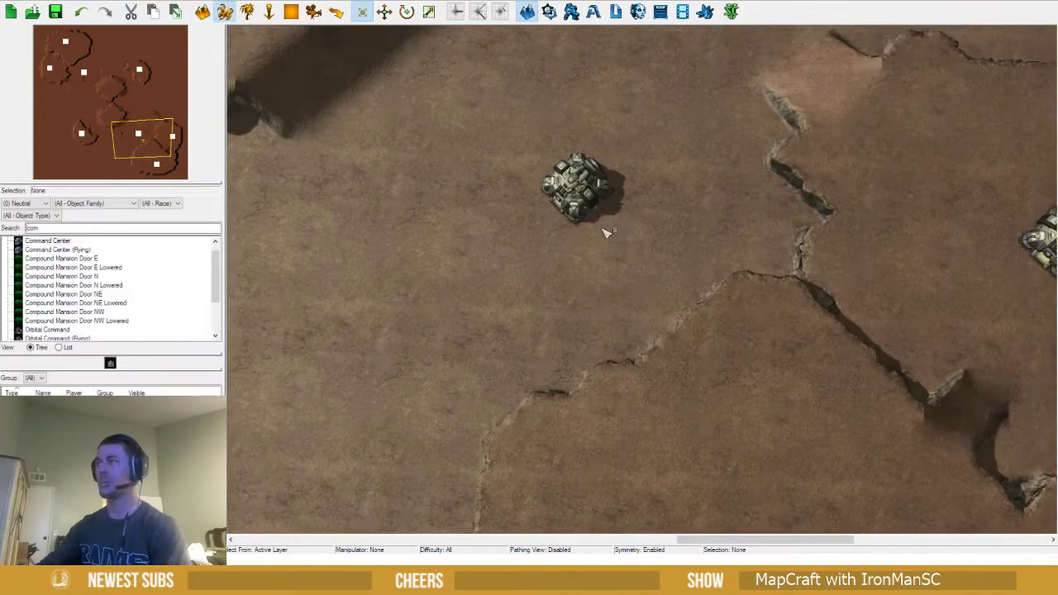
left_click_drag(591, 194, 632, 225)
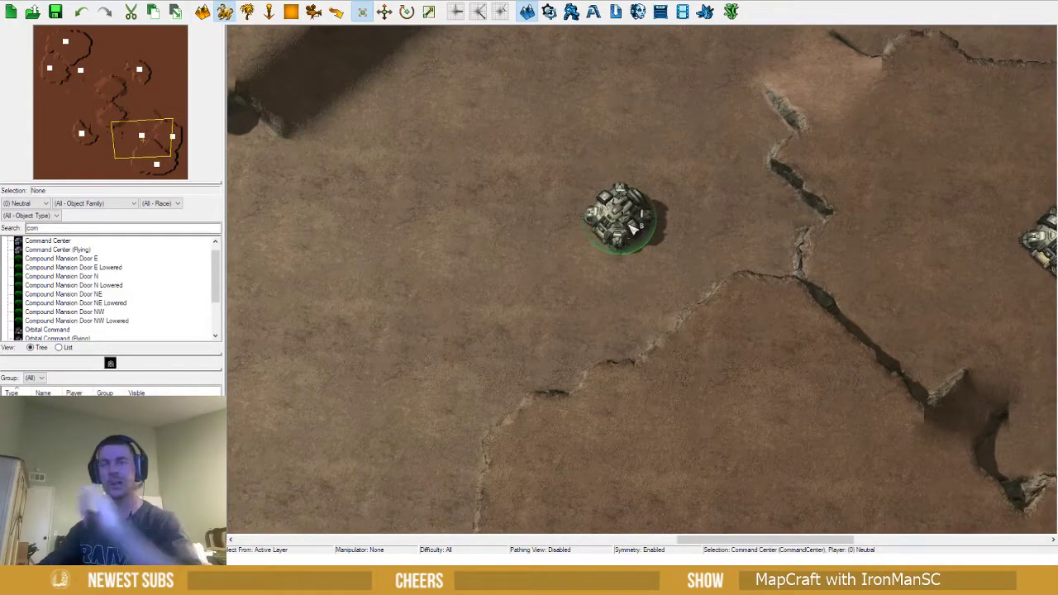
left_click(621, 295)
Examine the spacing between the mains, the moved third bases, the raised expansions and the central plateaus from near and far
right_click_drag(621, 295, 550, 323, "ctrl")
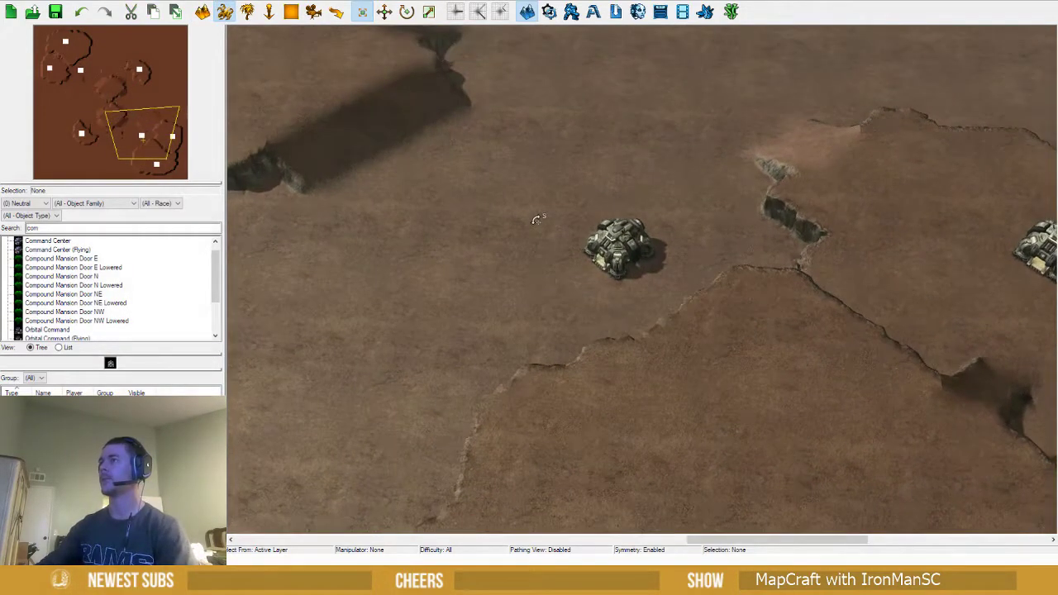
right_click_drag(622, 377, 490, 115, "ctrl")
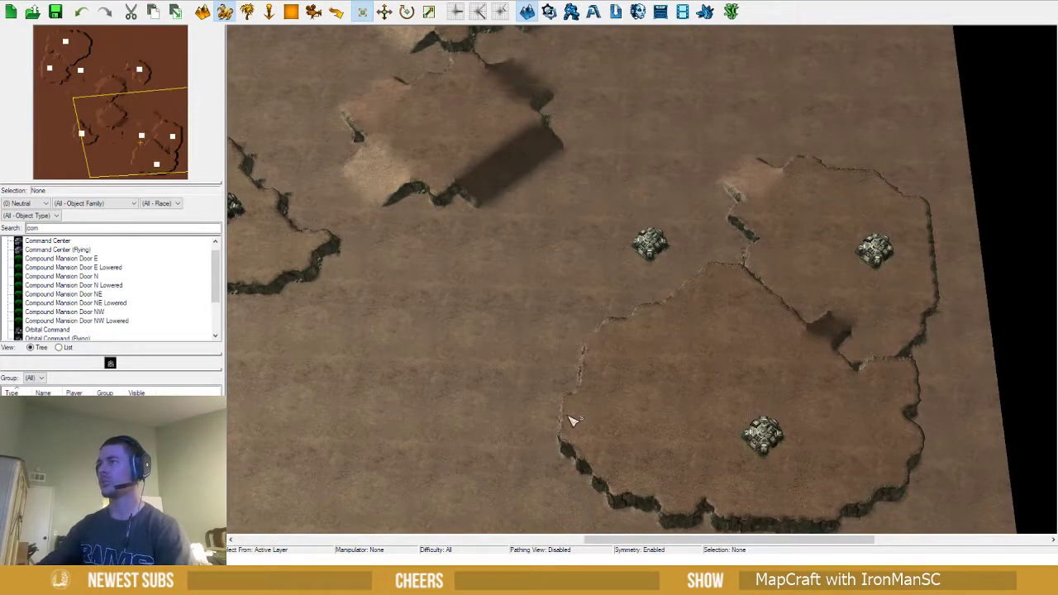
right_click_drag(609, 292, 690, 284, "ctrl")
mouse_move(649, 340)
right_mouse_down("ctrl")
mouse_move(614, 340)
mouse_move(645, 326)
right_mouse_up("ctrl")
right_click_drag(622, 361, 670, 403)
right_click_drag(575, 361, 682, 217)
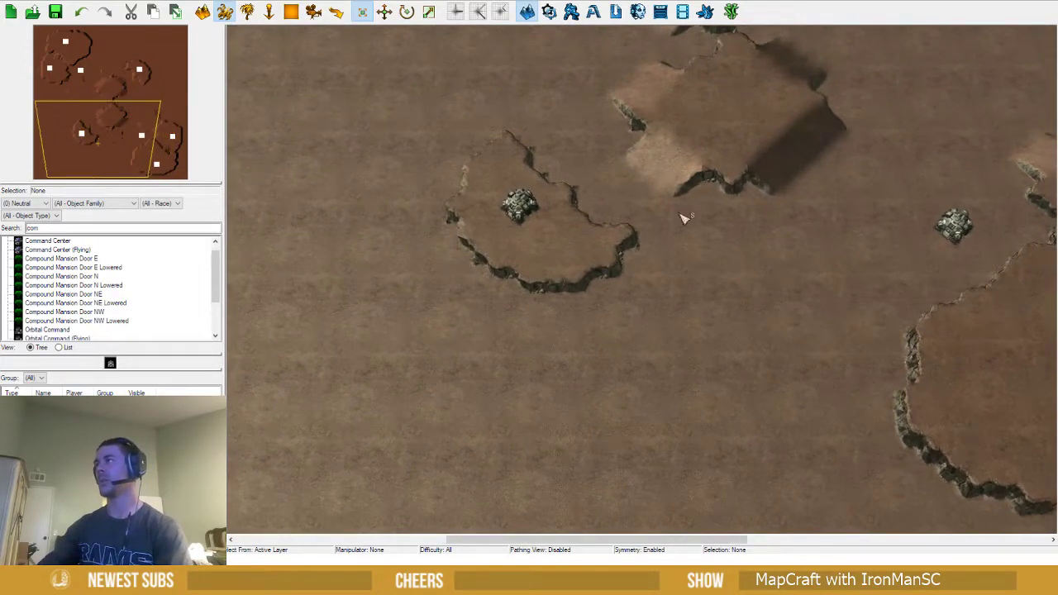
right_click_drag(635, 190, 720, 194)
left_click_drag(451, 155, 731, 343)
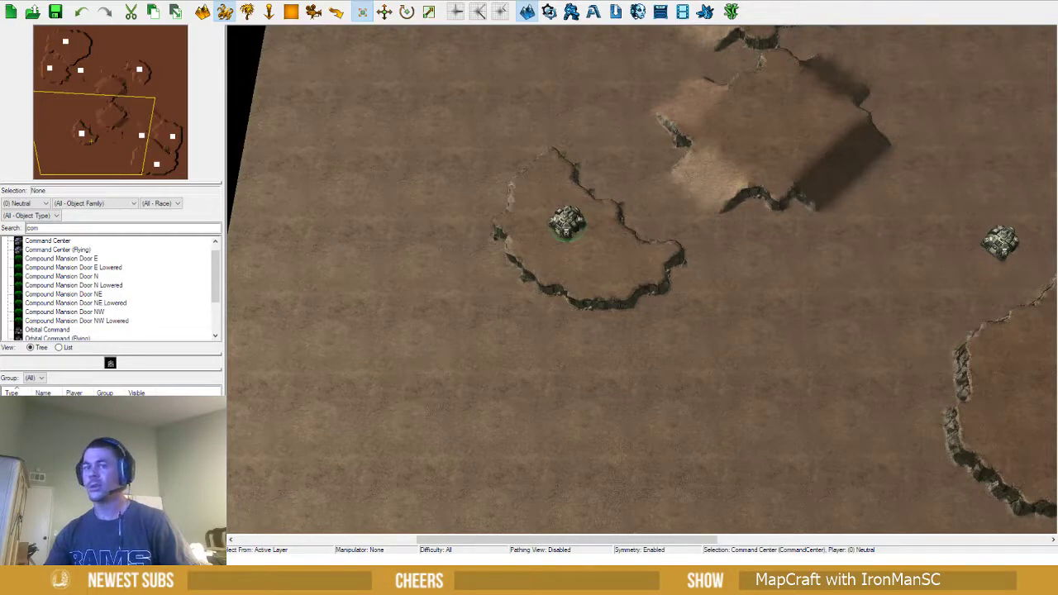
left_click(414, 411)
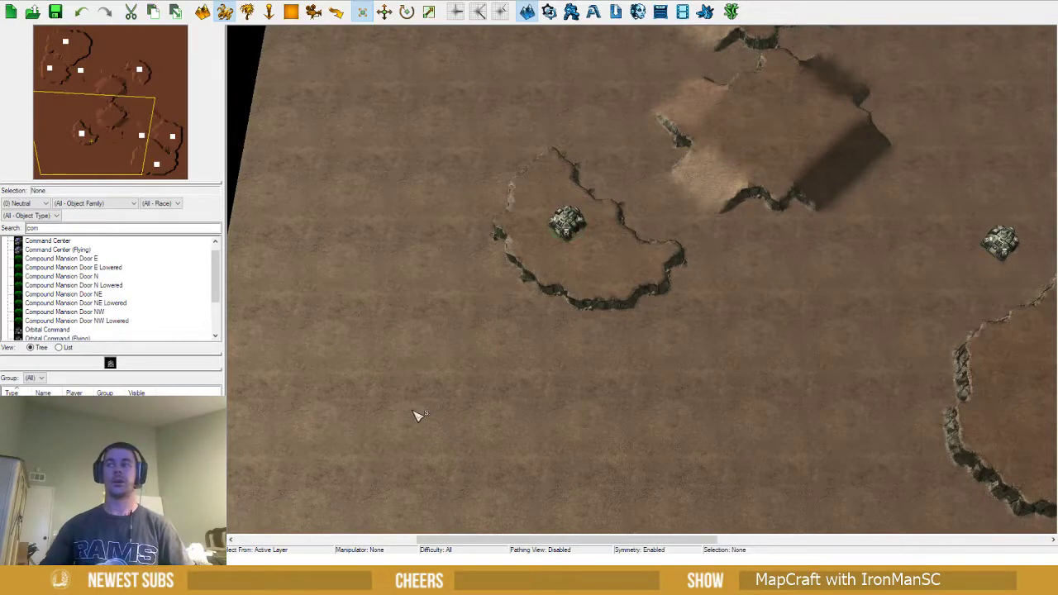
scroll(611, 384, "down", 3)
right_click_drag(810, 289, 663, 450)
right_click_drag(673, 398, 676, 353, "ctrl")
right_click_drag(645, 388, 685, 361)
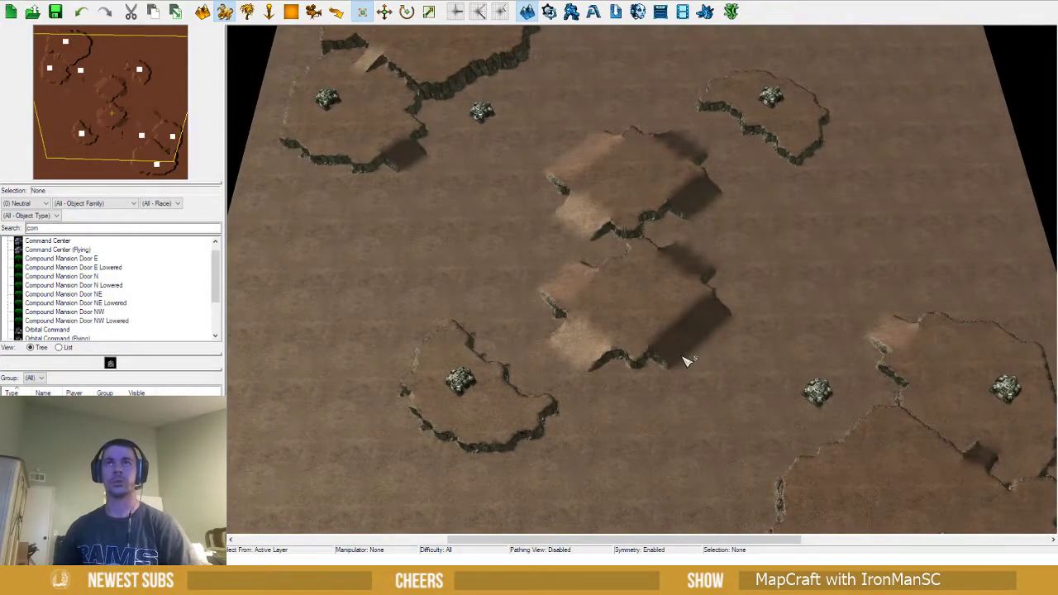
right_click_drag(682, 357, 654, 366, "ctrl")
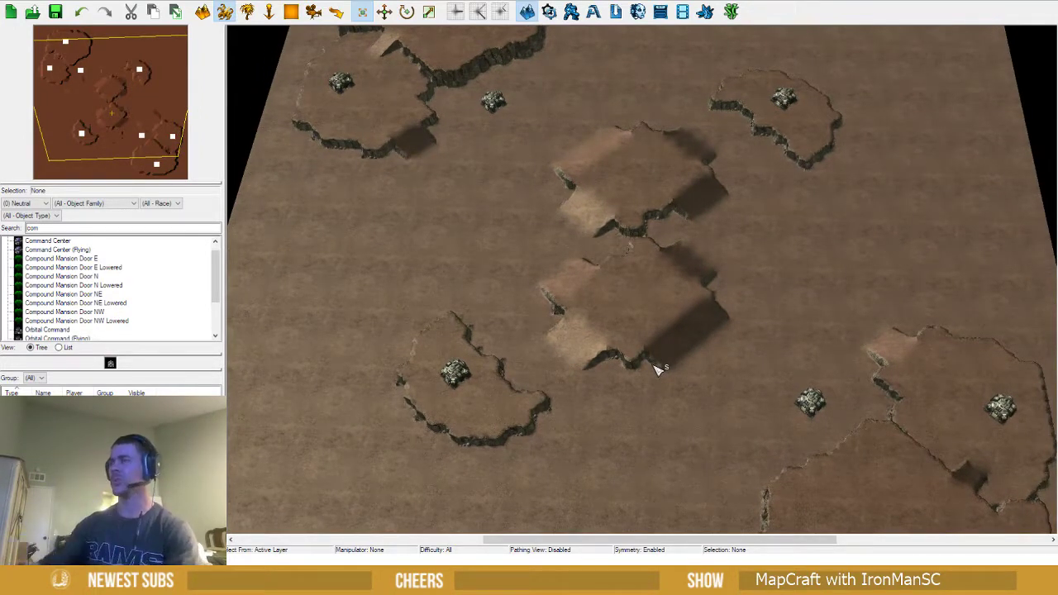
Try raised cliff platforms in the open western area with Raise Cliff at brush sizes 4.50 and 9.00, and undo them
key("t")
right_click_drag(560, 393, 645, 373)
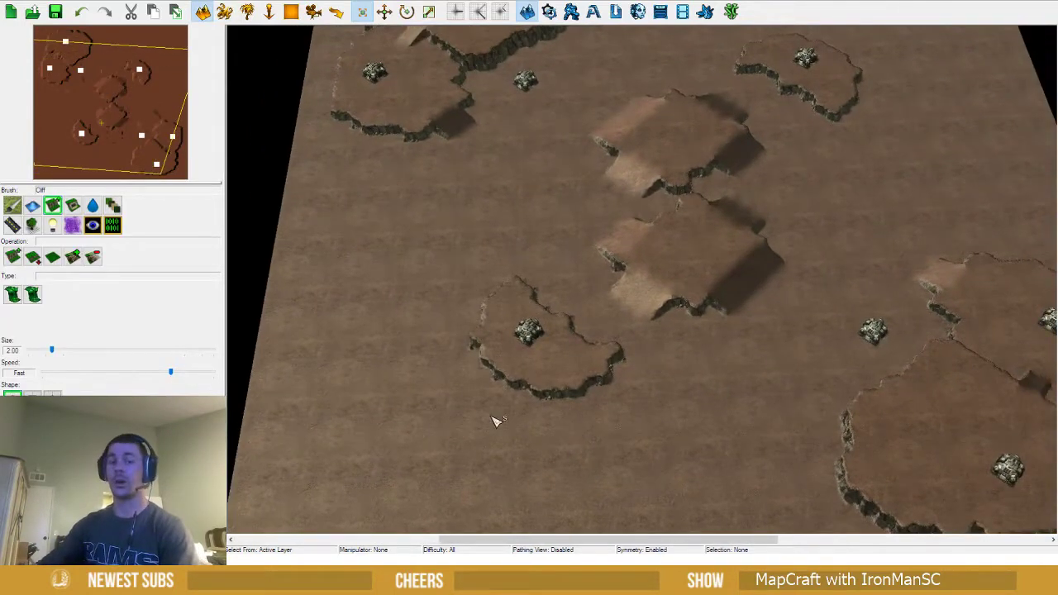
scroll(425, 388, "up", 3)
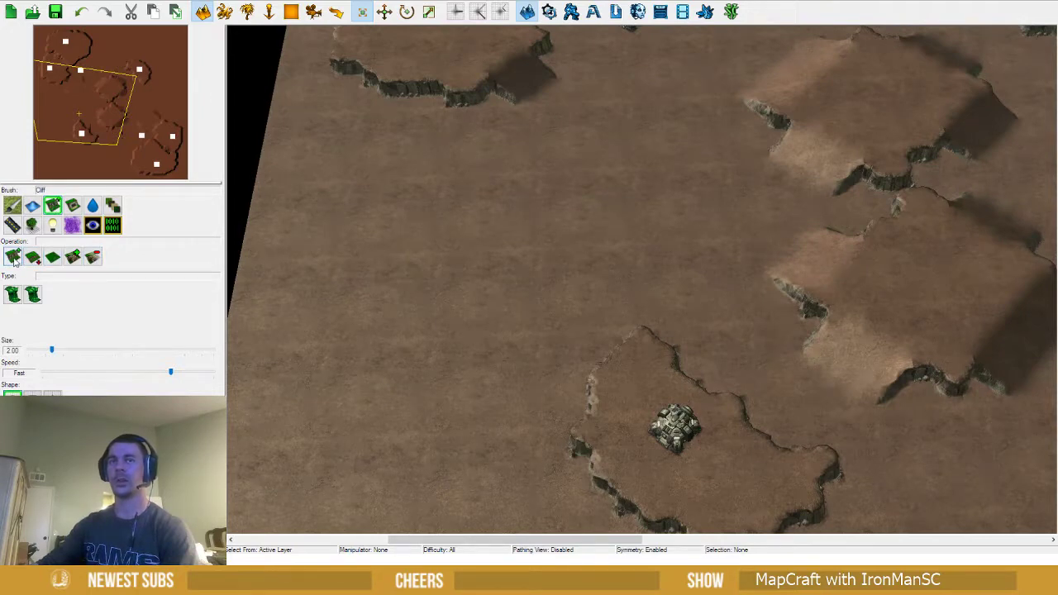
left_click(12, 258)
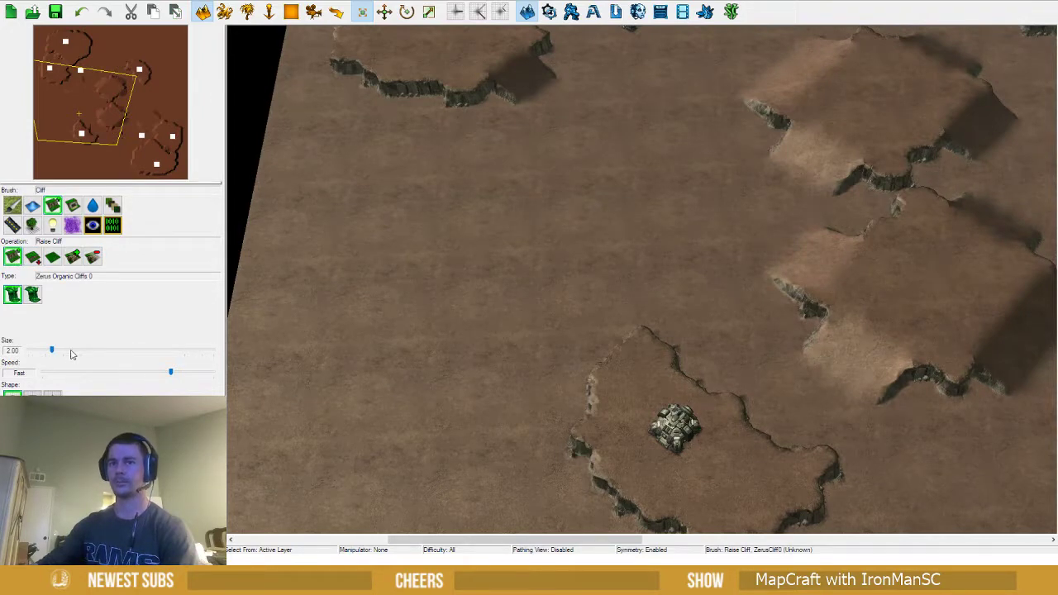
mouse_move(442, 269)
left_mouse_down()
mouse_move(438, 302)
mouse_move(491, 260)
mouse_move(472, 295)
mouse_move(432, 309)
left_mouse_up()
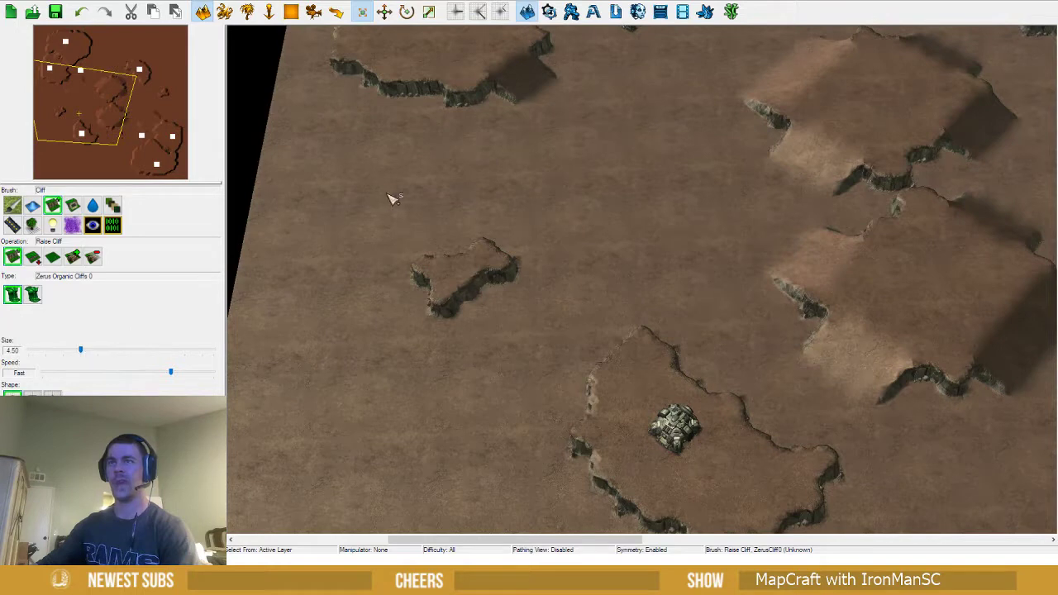
mouse_move(393, 198)
left_mouse_down()
mouse_move(333, 231)
mouse_move(358, 198)
mouse_move(321, 198)
left_mouse_up()
mouse_move(282, 391)
left_mouse_down()
mouse_move(368, 435)
mouse_move(361, 406)
left_mouse_up()
right_click_drag(361, 381, 404, 353)
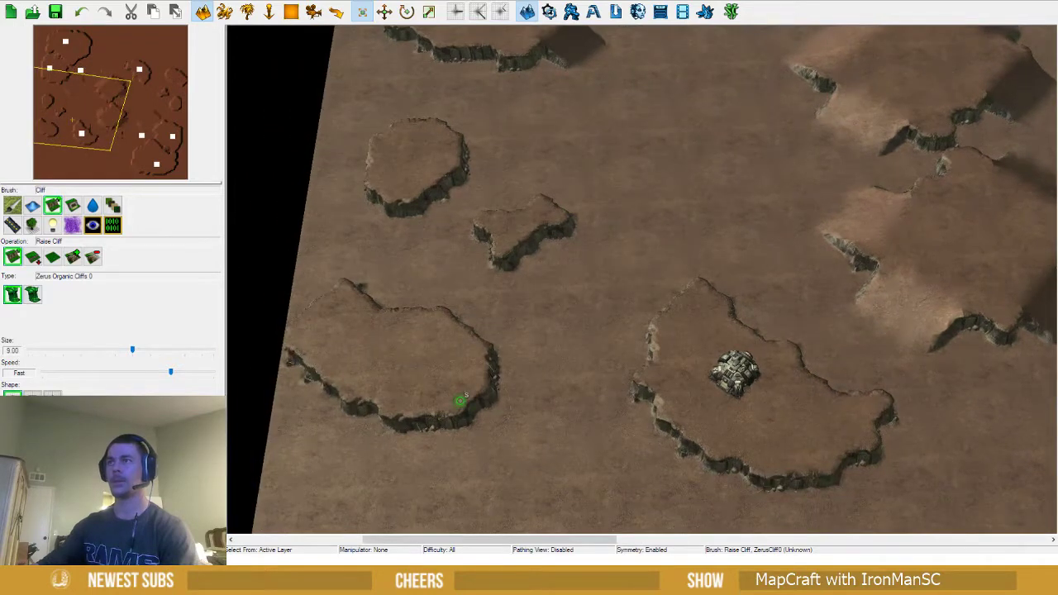
key("ctrl+z")
key("ctrl+z")
key("ctrl+z")
Try levelling the plateau under the southwestern expansion with Lower Cliff at brush size 4.50, and undo it
middle_click_drag(522, 377, 361, 383)
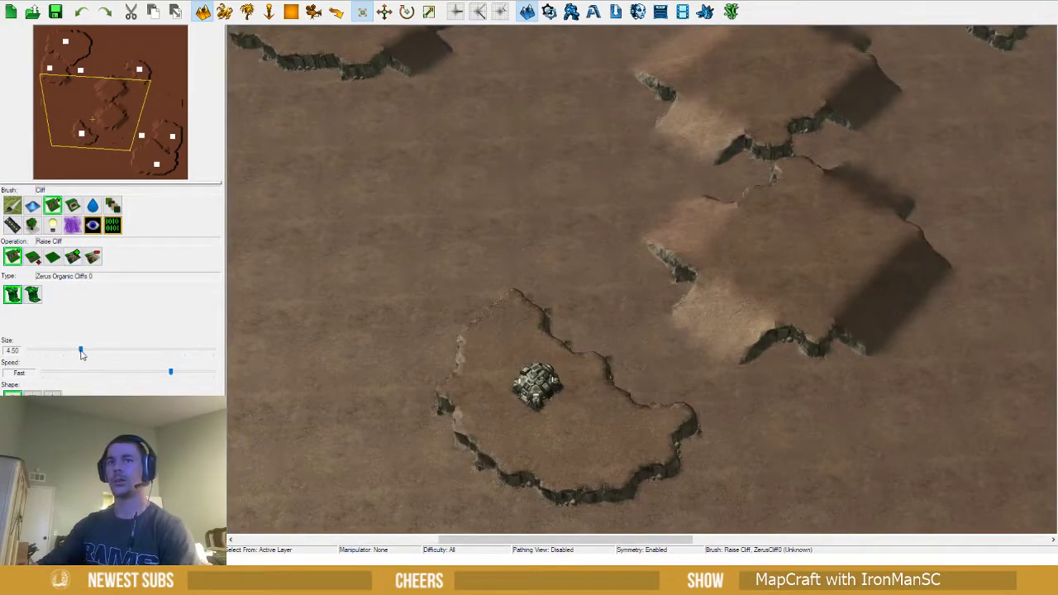
left_click(32, 257)
mouse_move(485, 342)
left_mouse_down()
mouse_move(496, 364)
mouse_move(482, 406)
mouse_move(540, 455)
mouse_move(628, 479)
mouse_move(467, 424)
mouse_move(549, 405)
mouse_move(515, 325)
mouse_move(533, 411)
mouse_move(581, 389)
mouse_move(616, 429)
mouse_move(653, 434)
mouse_move(570, 405)
mouse_move(591, 405)
left_mouse_up()
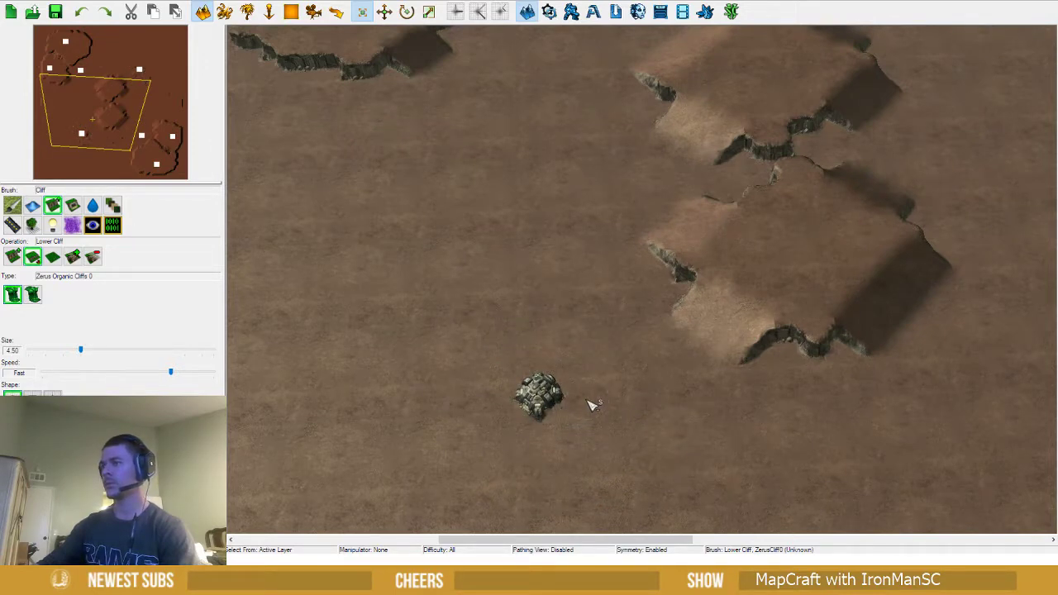
key("ctrl+z")
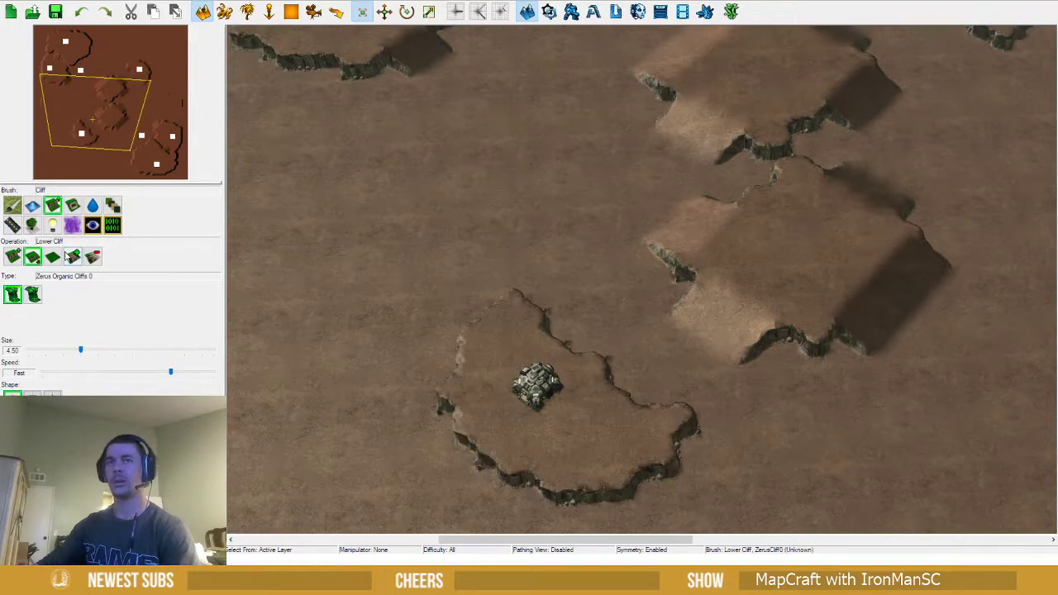
Try a wide ramp along the southwestern edge of the southwestern expansion's plateau, and undo all its segments
left_click(72, 257)
right_click_drag(413, 390, 421, 337)
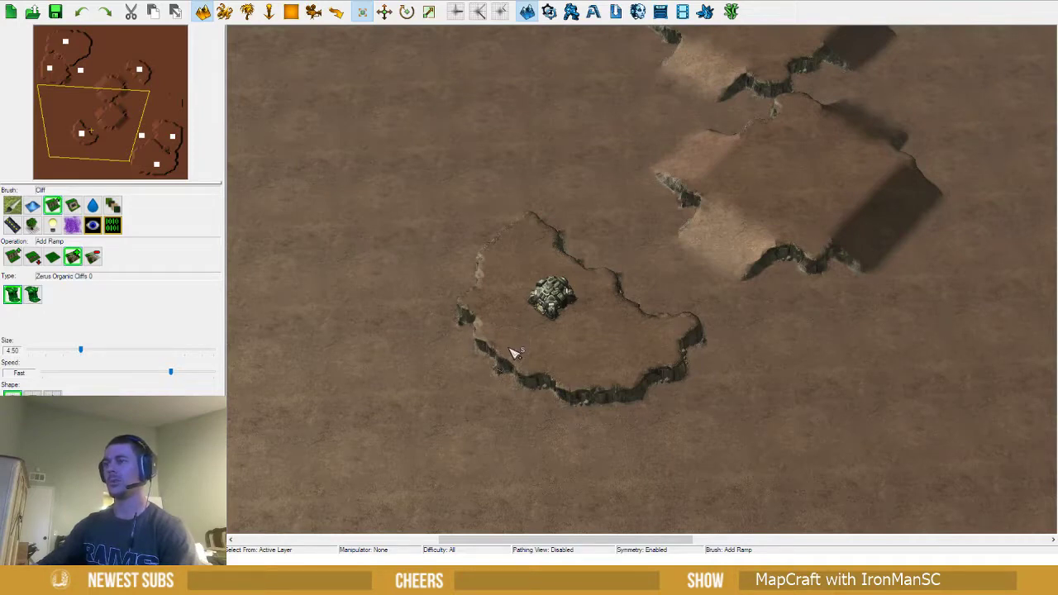
left_click(495, 374)
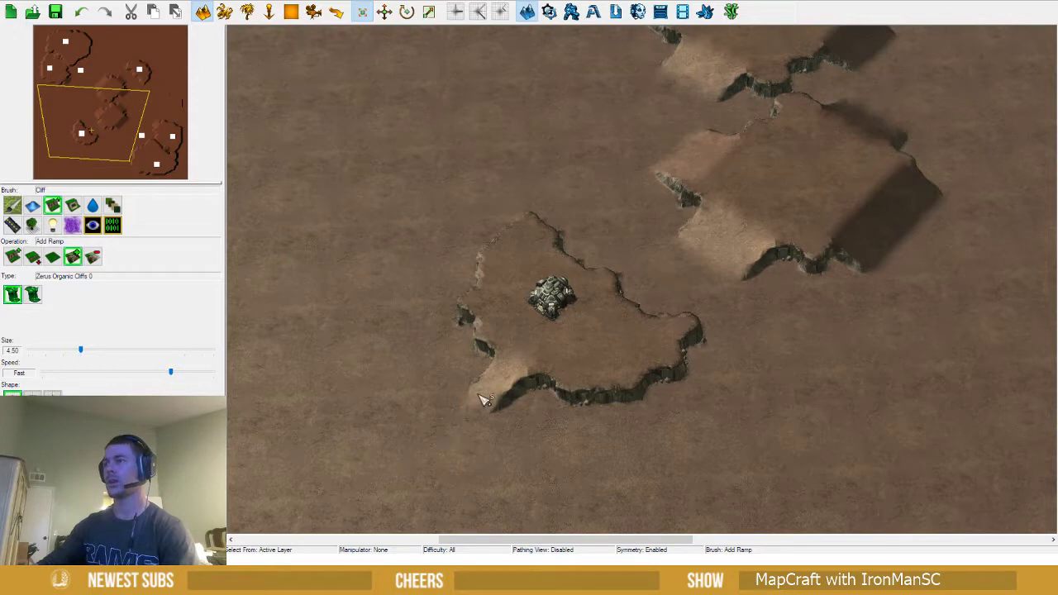
left_click(493, 383)
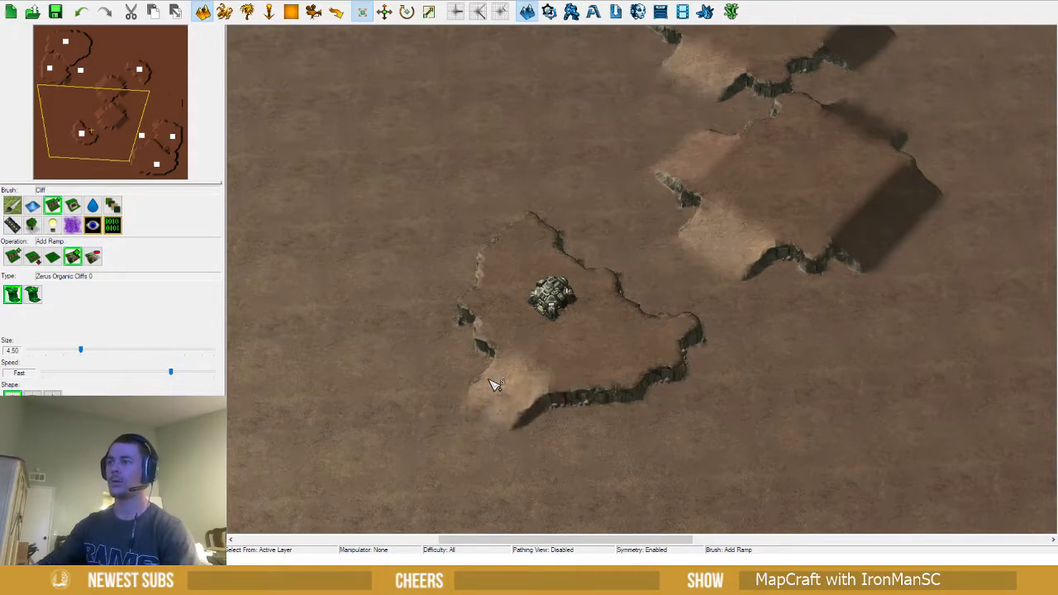
left_click(513, 401)
left_click(534, 416)
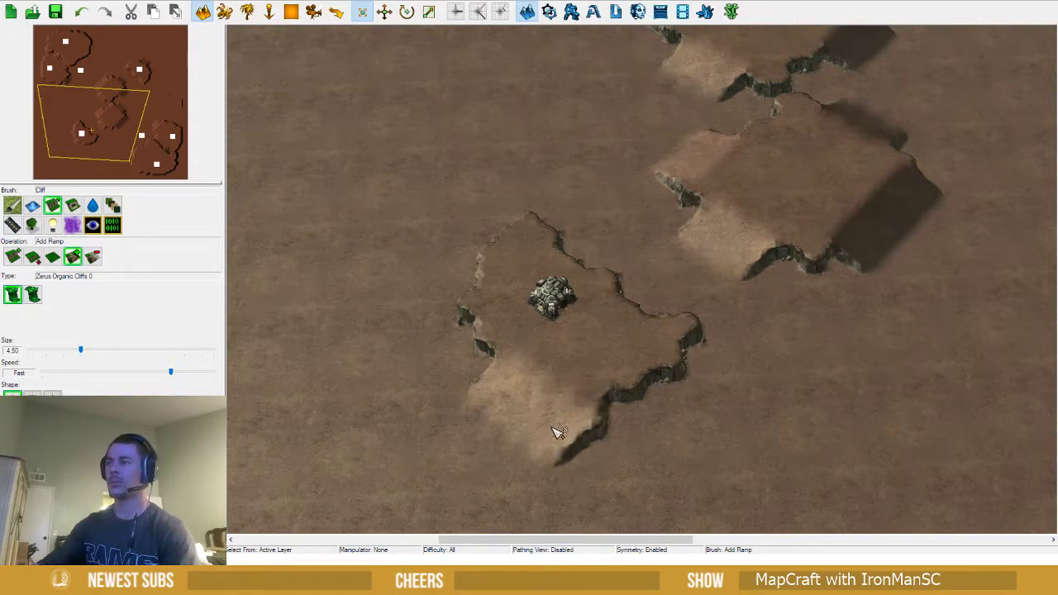
left_click(555, 428)
key("ctrl+z")
key("ctrl+z")
key("ctrl+z")
key("ctrl+z")
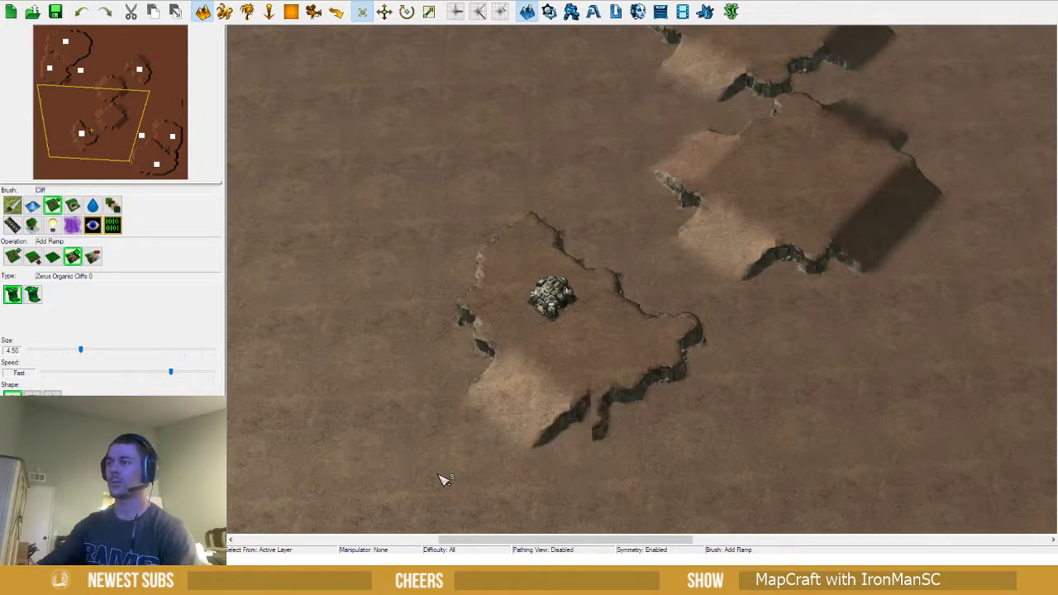
key("ctrl+z")
Flatten the raised plateau around the southwestern expansion's Command Center down to the surrounding ground with Lower Cliff at brush size 4.50
left_click(35, 258)
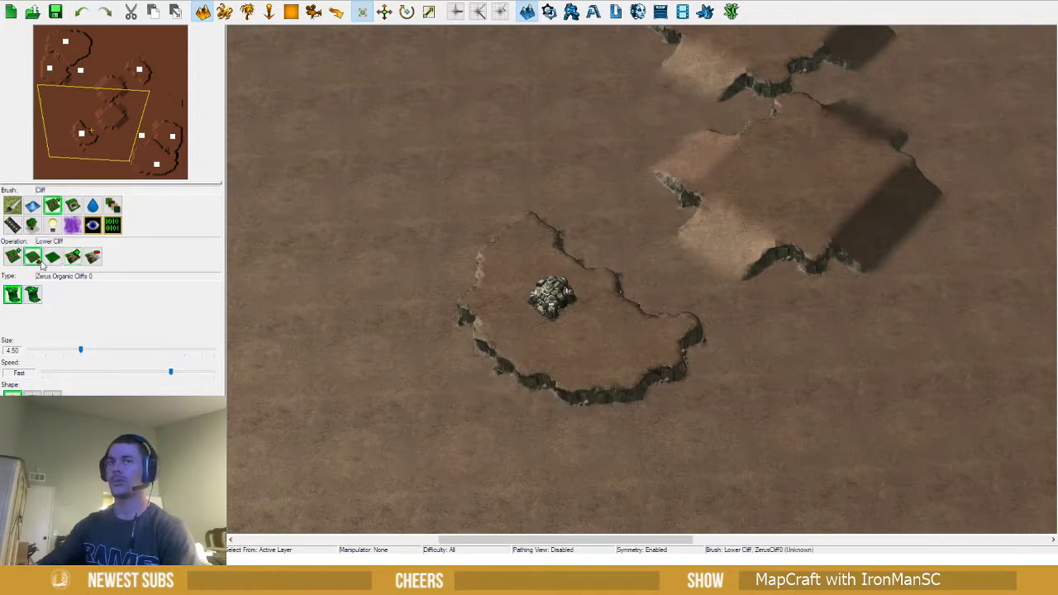
mouse_move(589, 282)
left_mouse_down()
mouse_move(544, 329)
mouse_move(561, 364)
mouse_move(591, 326)
mouse_move(626, 382)
mouse_move(686, 339)
mouse_move(586, 338)
mouse_move(515, 355)
mouse_move(500, 278)
mouse_move(537, 249)
mouse_move(504, 318)
mouse_move(537, 326)
mouse_move(614, 283)
left_mouse_up()
scroll(608, 409, "down", 4)
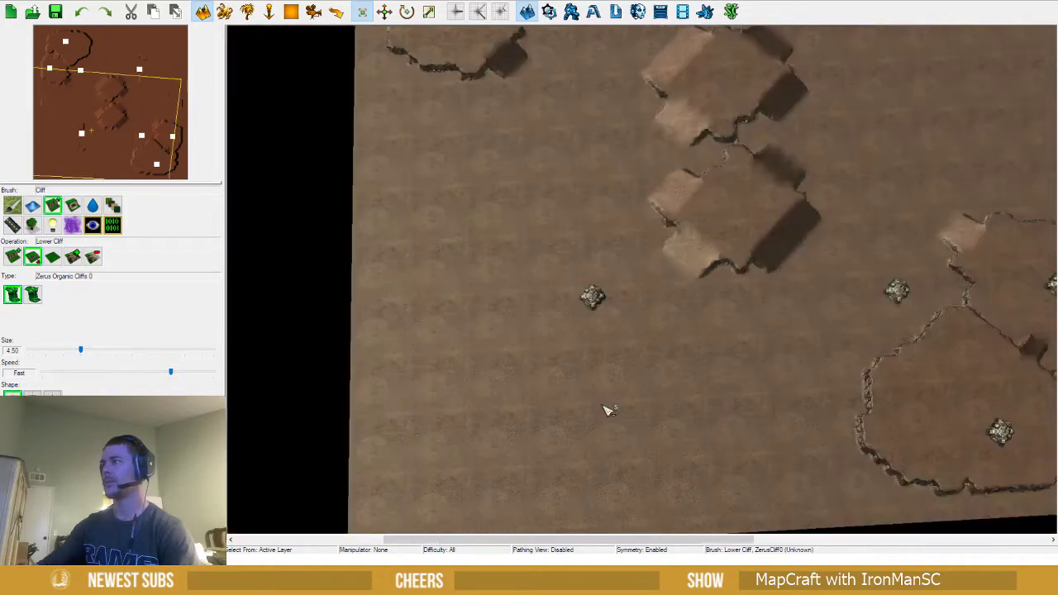
mouse_move(609, 411)
right_mouse_down()
mouse_move(683, 369)
mouse_move(677, 333)
mouse_move(658, 356)
right_mouse_up()
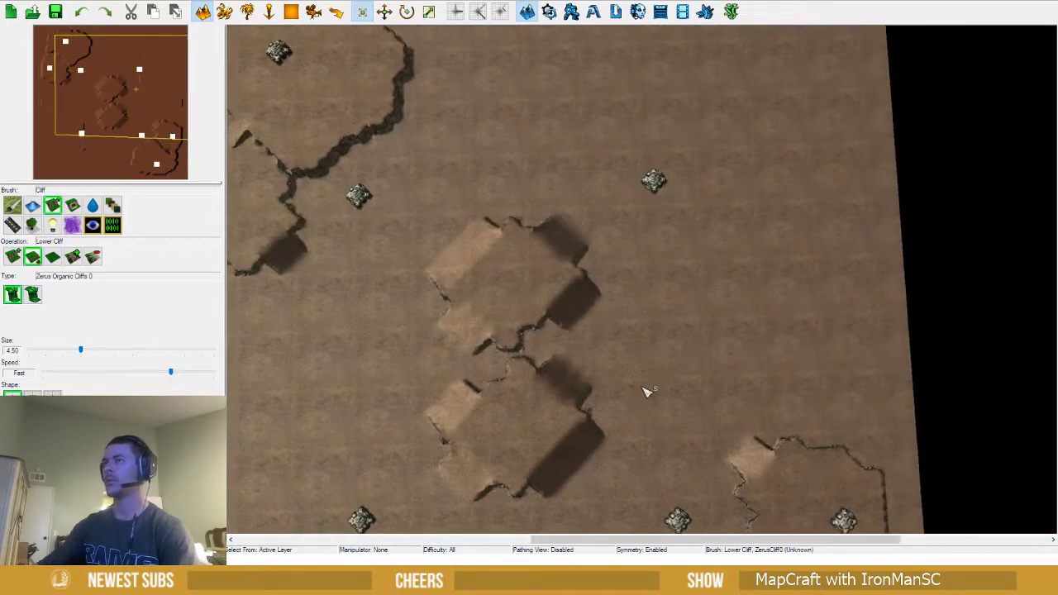
scroll(645, 392, "down", 3)
right_click_drag(621, 418, 624, 359)
scroll(612, 314, "down", 1)
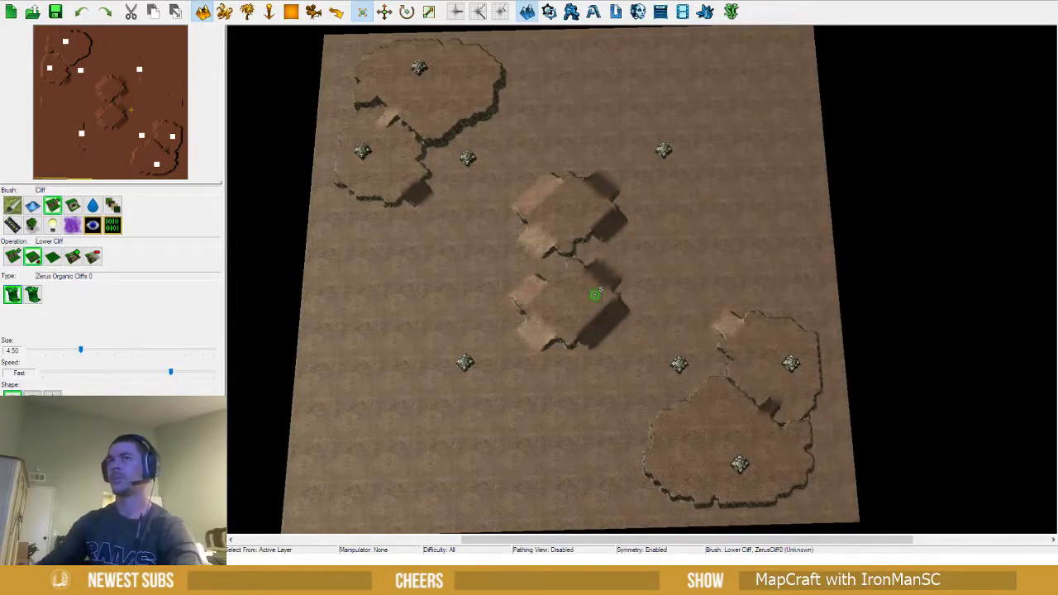
scroll(603, 297, "up", 4)
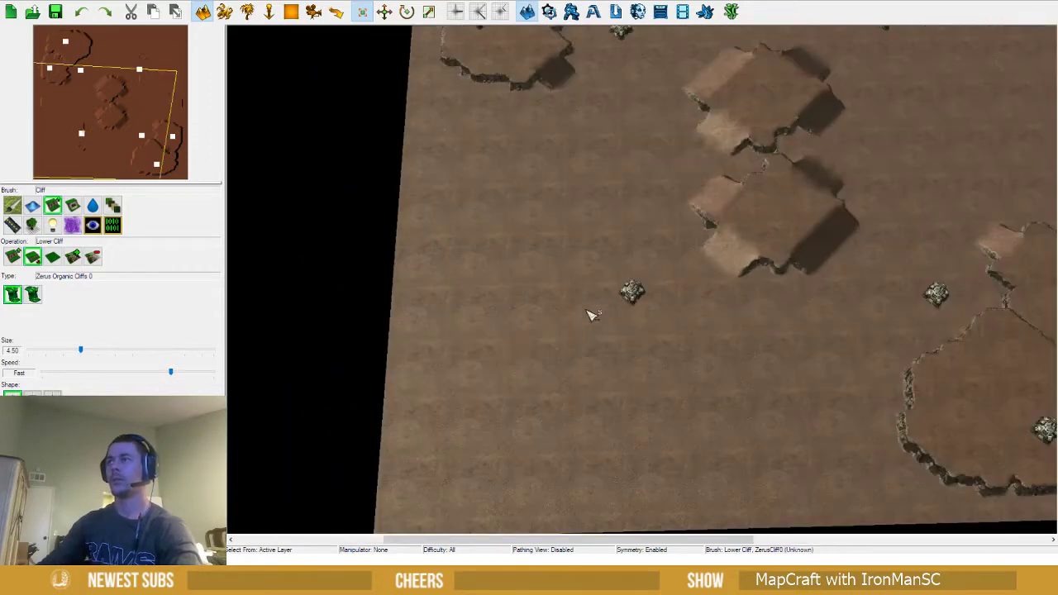
Paint a long cliff platform curving from the western side around the southwestern corner to the south with Raise Cliff at brush size 12.50
left_click(16, 260)
scroll(595, 343, "down", 1)
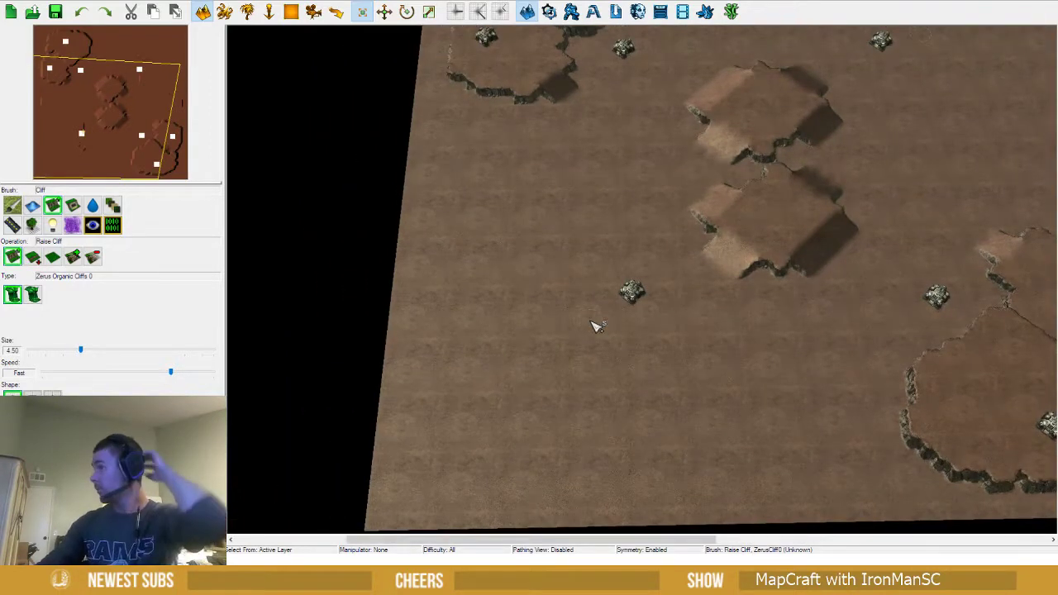
right_click_drag(635, 286, 470, 400)
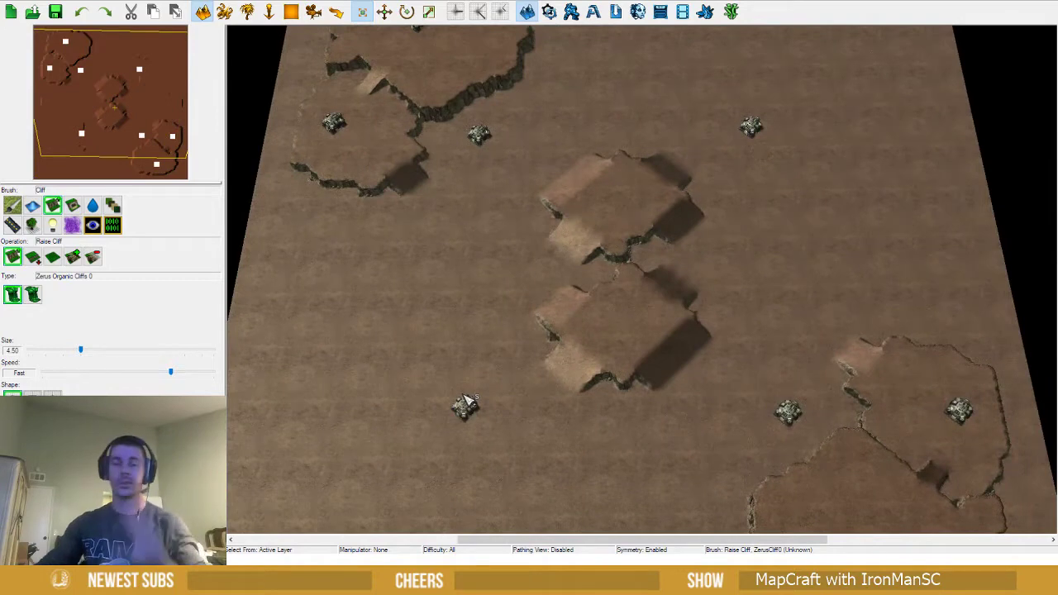
scroll(466, 401, "down", 1)
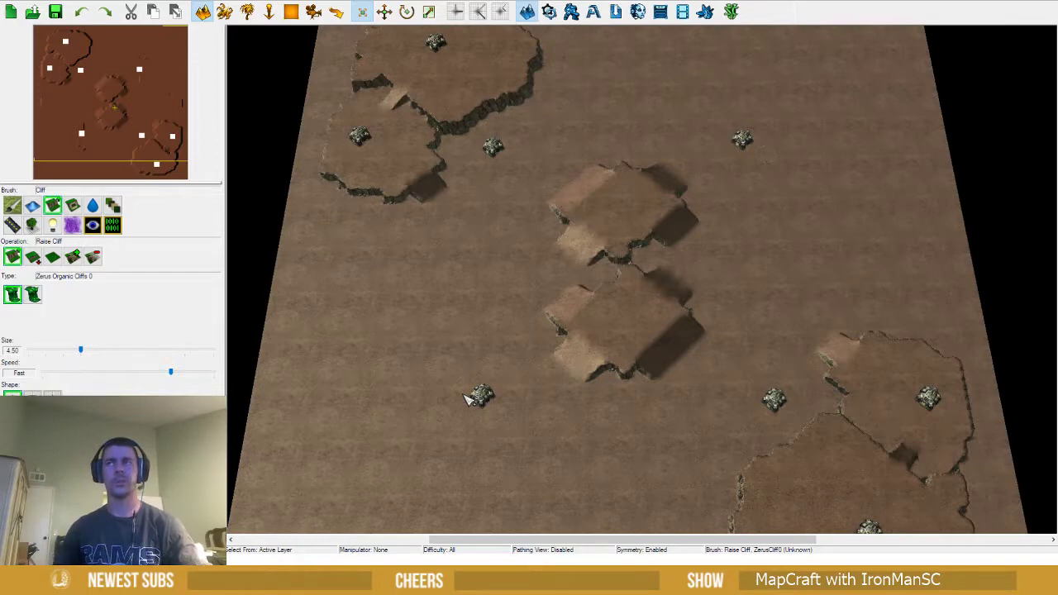
scroll(466, 400, "down", 1)
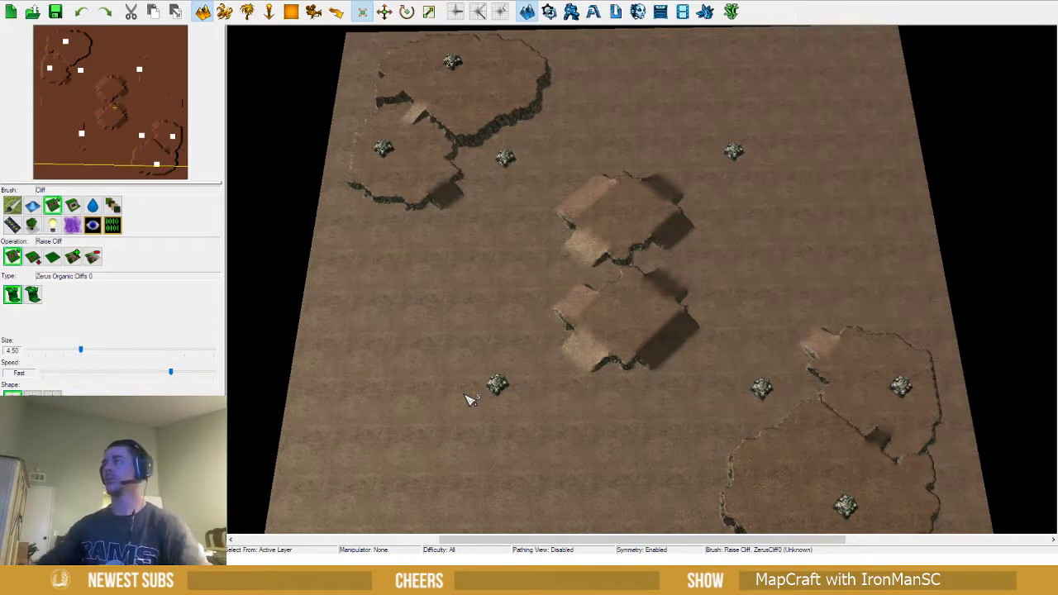
right_click_drag(691, 342, 674, 385, "ctrl")
right_click_drag(583, 221, 486, 326)
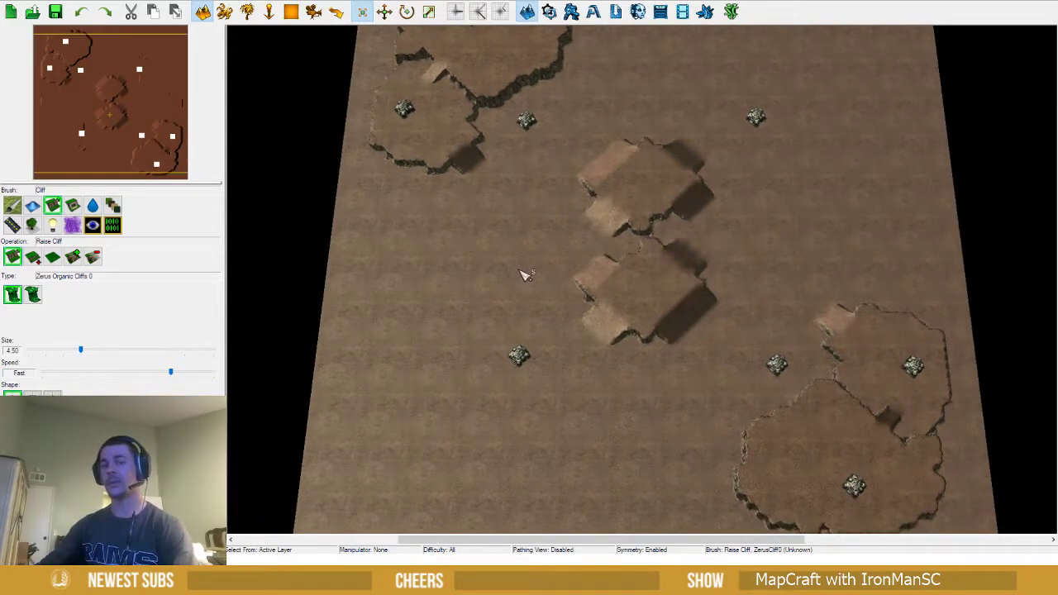
right_click_drag(520, 323, 570, 325)
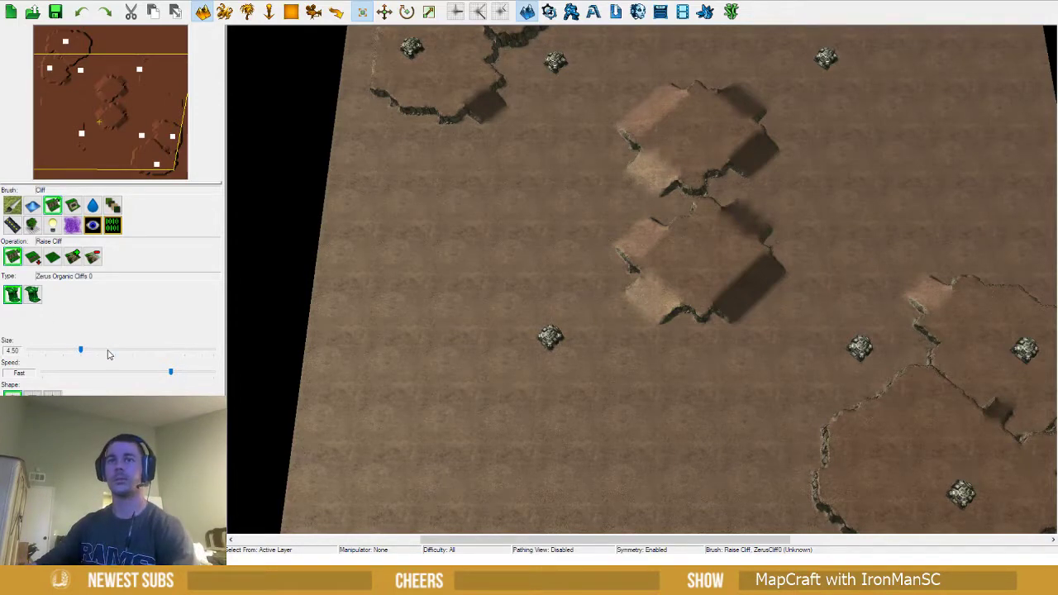
right_click_drag(643, 350, 585, 314)
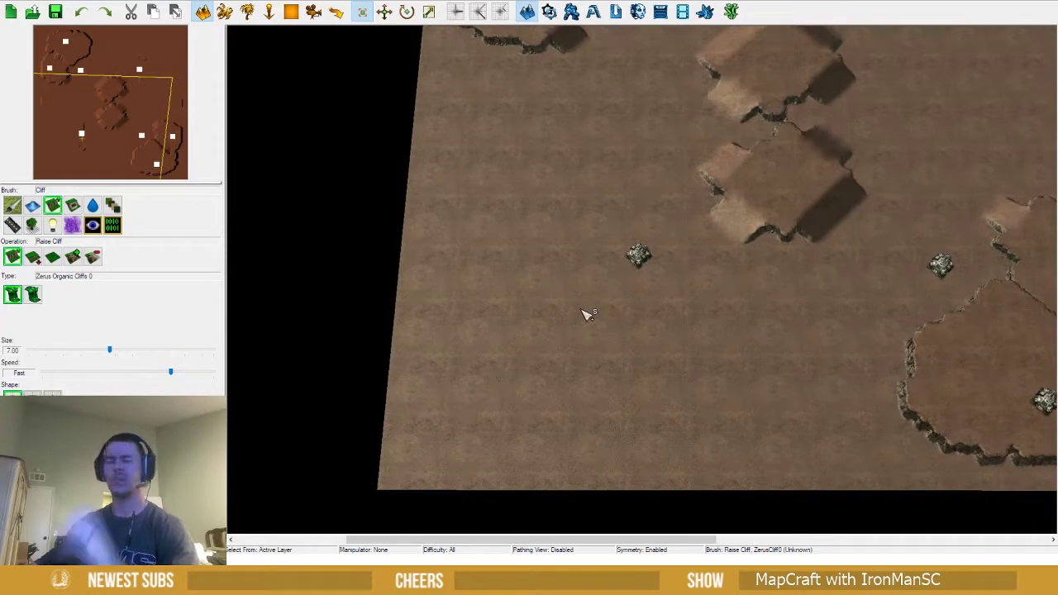
left_click(145, 351)
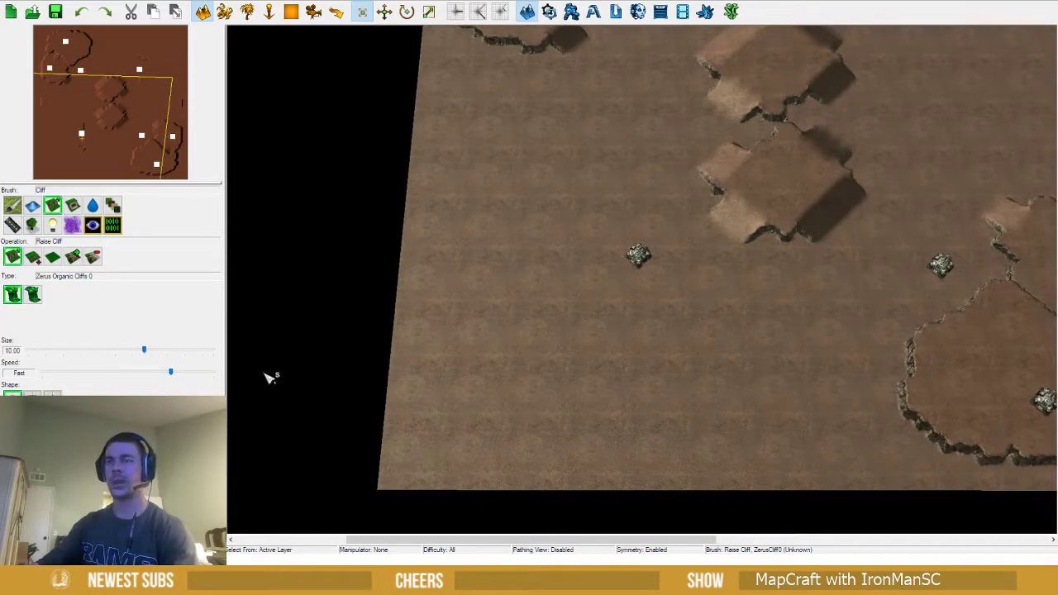
left_click(171, 354)
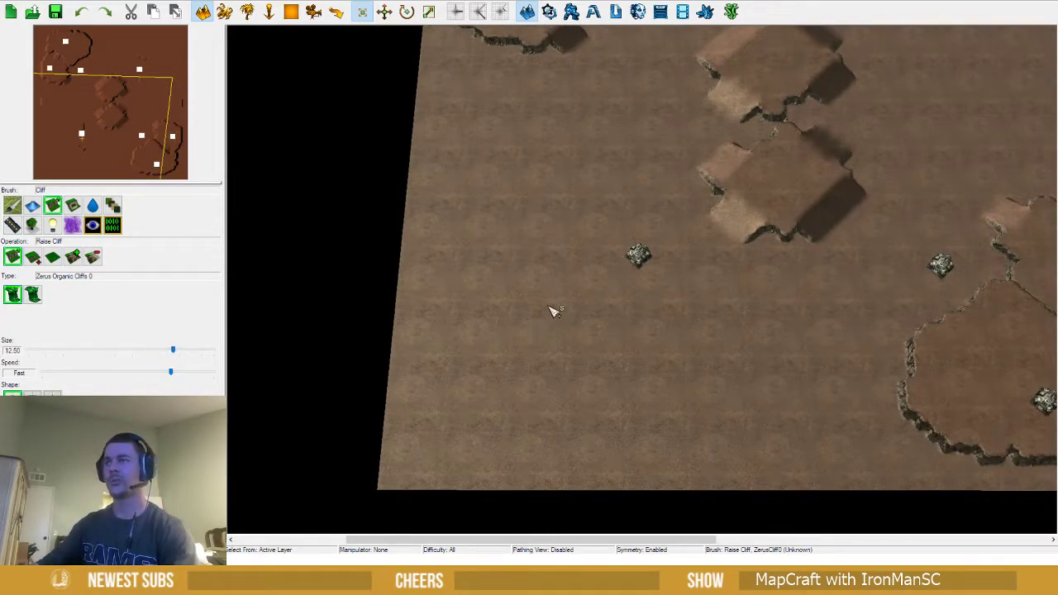
right_click_drag(501, 293, 572, 302)
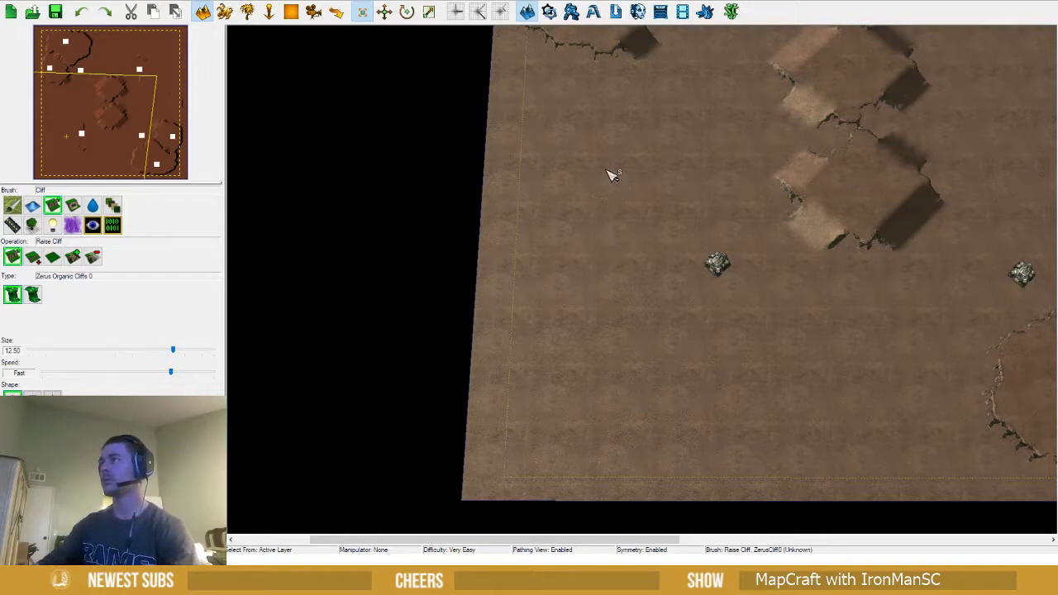
mouse_move(602, 164)
left_mouse_down()
mouse_move(637, 197)
mouse_move(614, 189)
mouse_move(574, 239)
mouse_move(578, 215)
mouse_move(590, 243)
mouse_move(602, 244)
mouse_move(578, 271)
mouse_move(576, 366)
mouse_move(633, 426)
mouse_move(666, 421)
mouse_move(642, 378)
mouse_move(636, 390)
mouse_move(706, 402)
mouse_move(732, 354)
mouse_move(758, 373)
mouse_move(738, 397)
mouse_move(766, 421)
mouse_move(826, 432)
mouse_move(867, 406)
mouse_move(867, 368)
mouse_move(900, 381)
mouse_move(750, 364)
left_mouse_up()
Place neutral Command Centers on the new platform's northern lobe and in its southwestern corner
scroll(750, 363, "up", 2)
key("u")
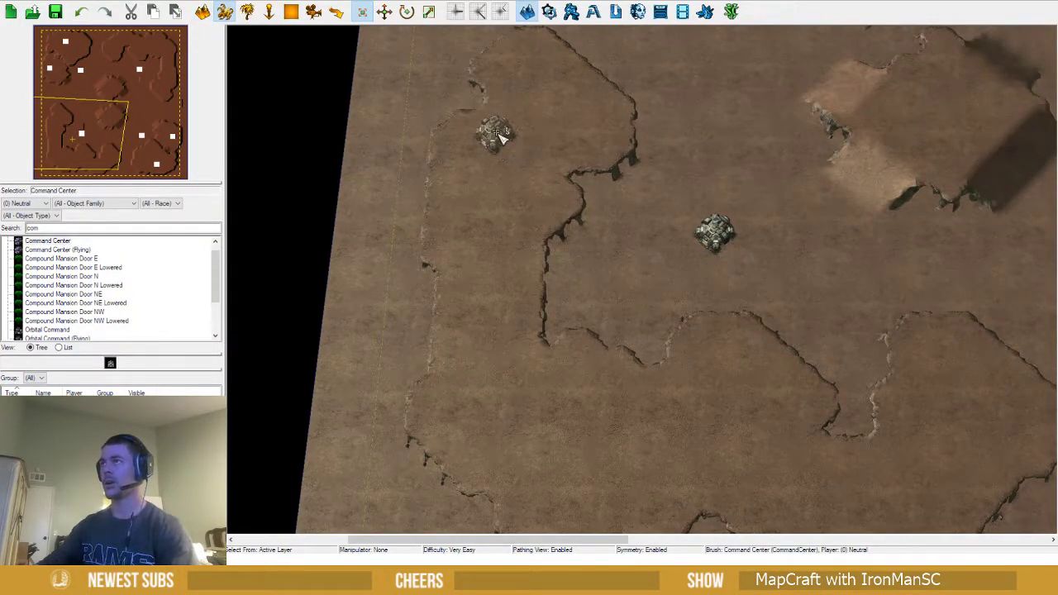
left_click(494, 139)
key("Down")
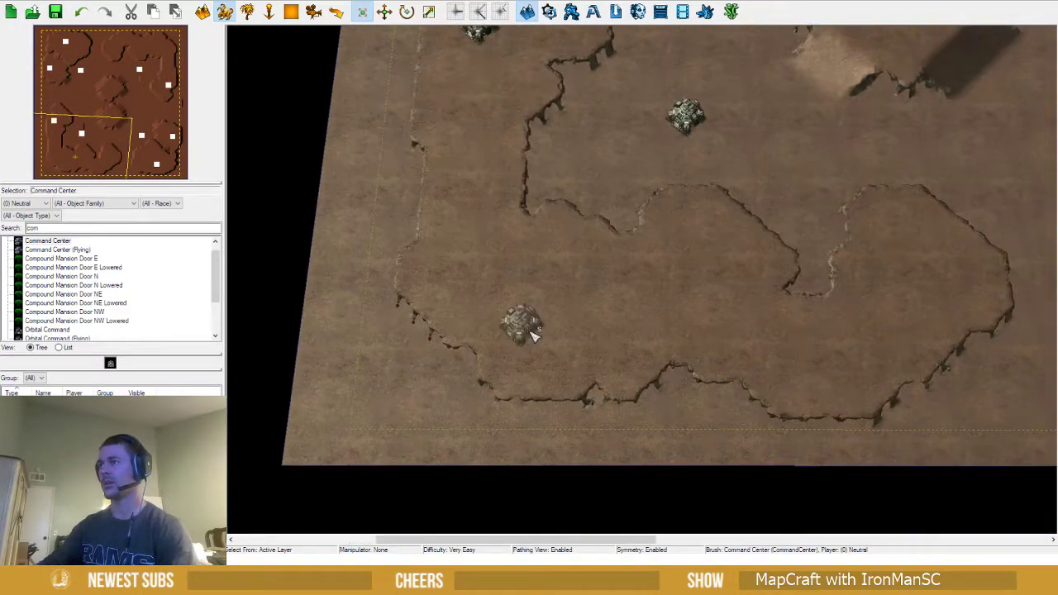
left_click(529, 331)
Place a neutral Command Center on the platform's eastern lobe and nudge it slightly northeast
middle_click_drag(826, 363, 640, 363)
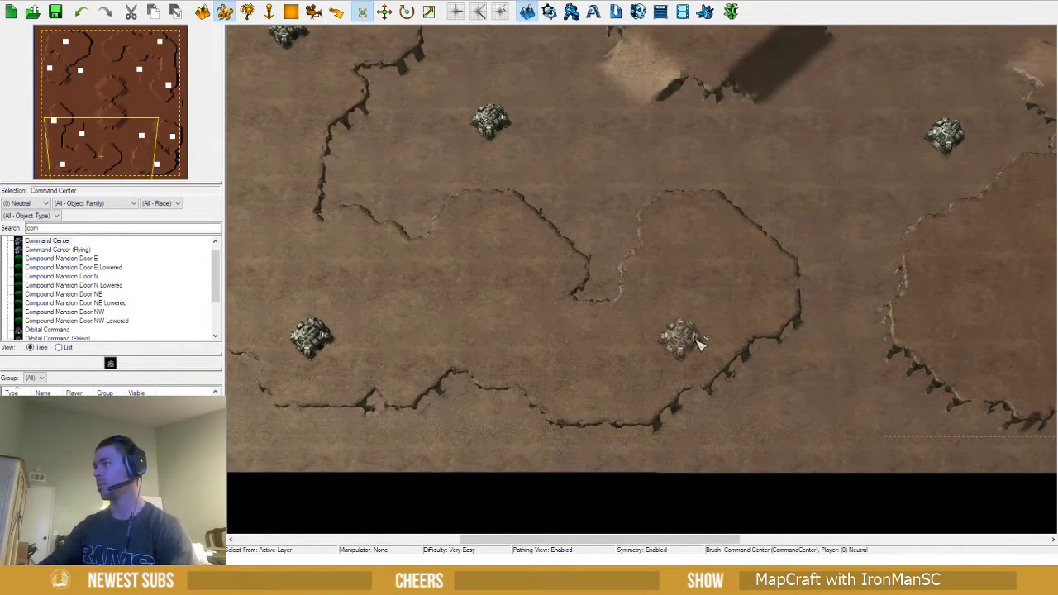
left_click(706, 343)
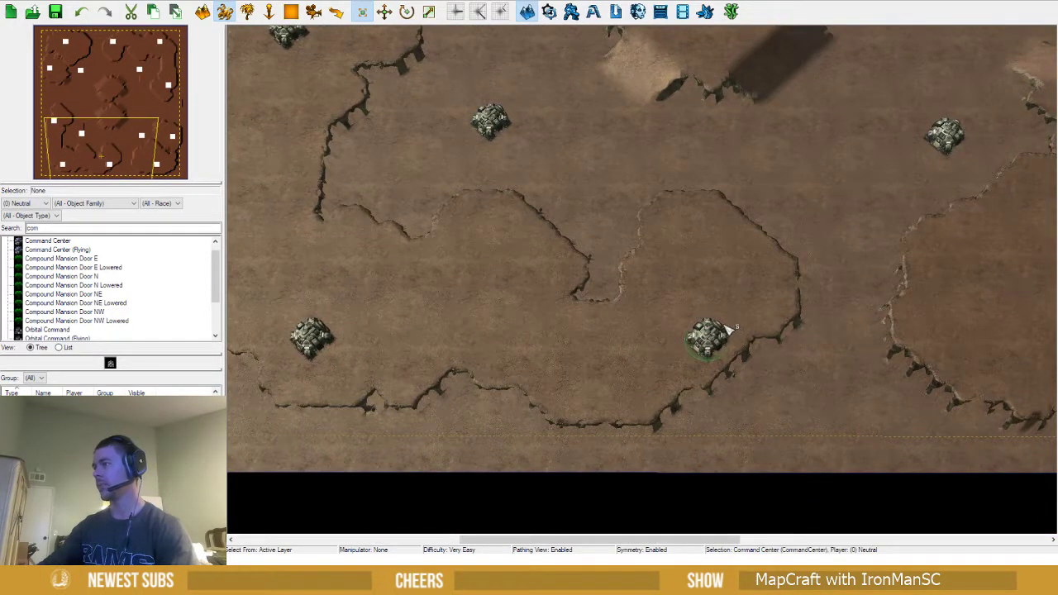
left_click_drag(714, 344, 726, 328)
Flatten the platform's eastern lobe around its Command Center to the surrounding ground with Lower Cliff at brush size 4.50
scroll(699, 328, "up", 1)
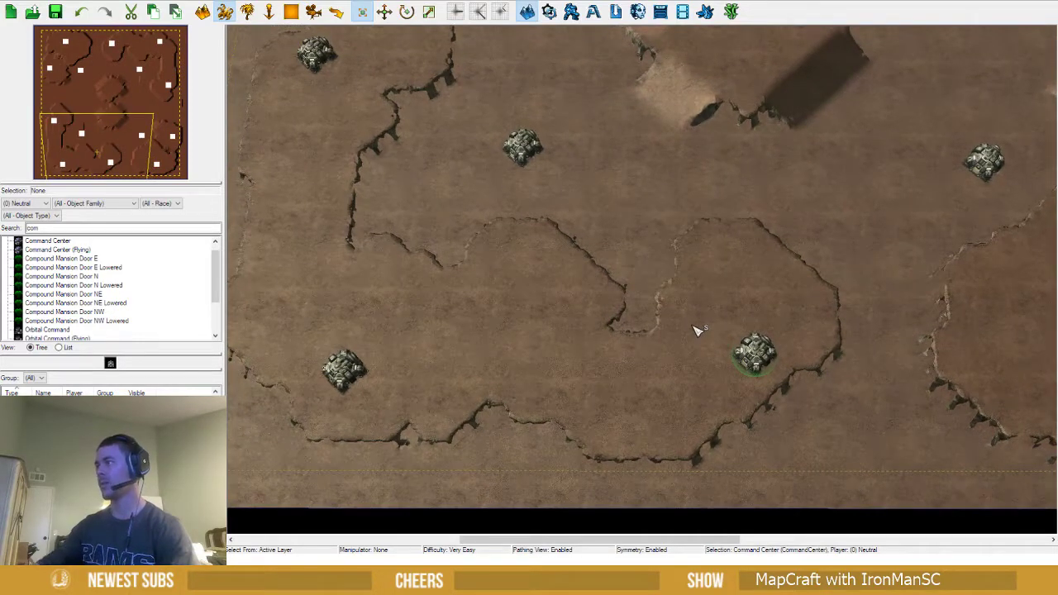
key("t")
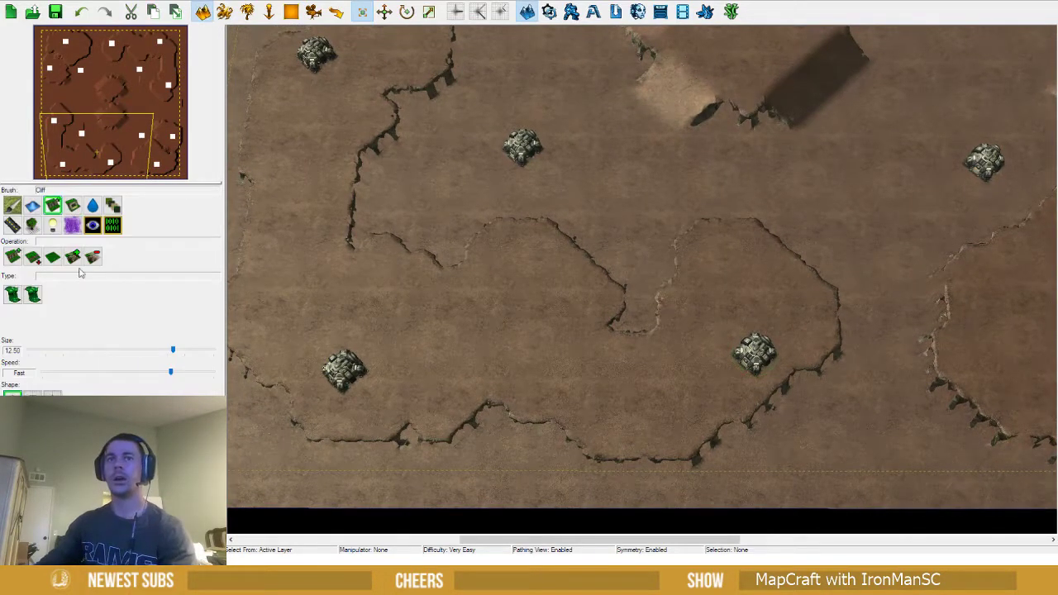
left_click(29, 260)
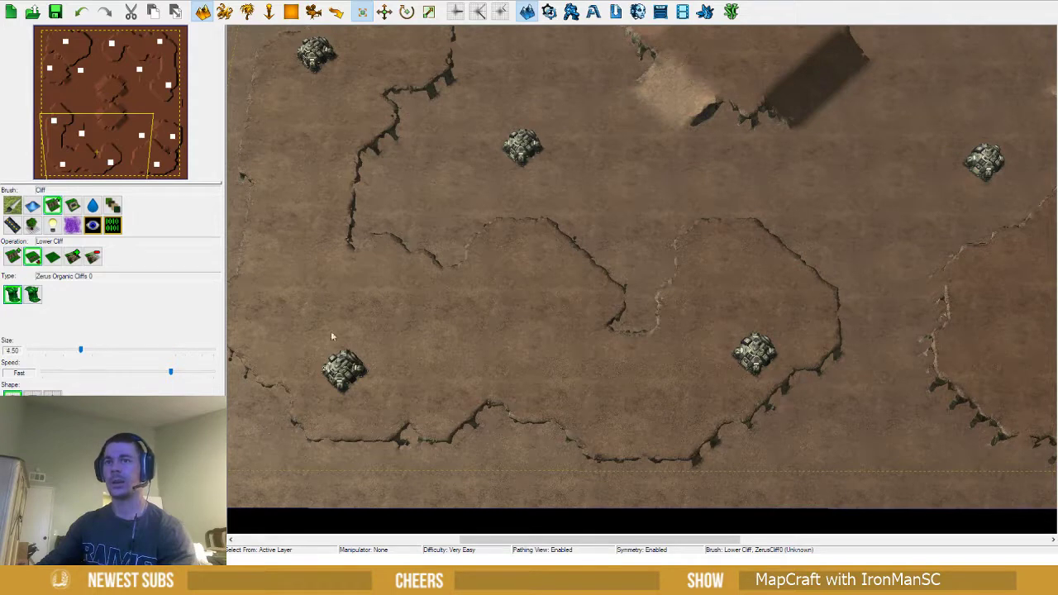
mouse_move(721, 308)
left_mouse_down()
mouse_move(642, 382)
mouse_move(633, 421)
mouse_move(685, 444)
mouse_move(598, 455)
mouse_move(732, 413)
mouse_move(703, 363)
mouse_move(785, 319)
mouse_move(821, 377)
mouse_move(810, 299)
mouse_move(739, 233)
mouse_move(680, 300)
mouse_move(703, 345)
mouse_move(798, 386)
mouse_move(757, 304)
mouse_move(762, 267)
left_mouse_up()
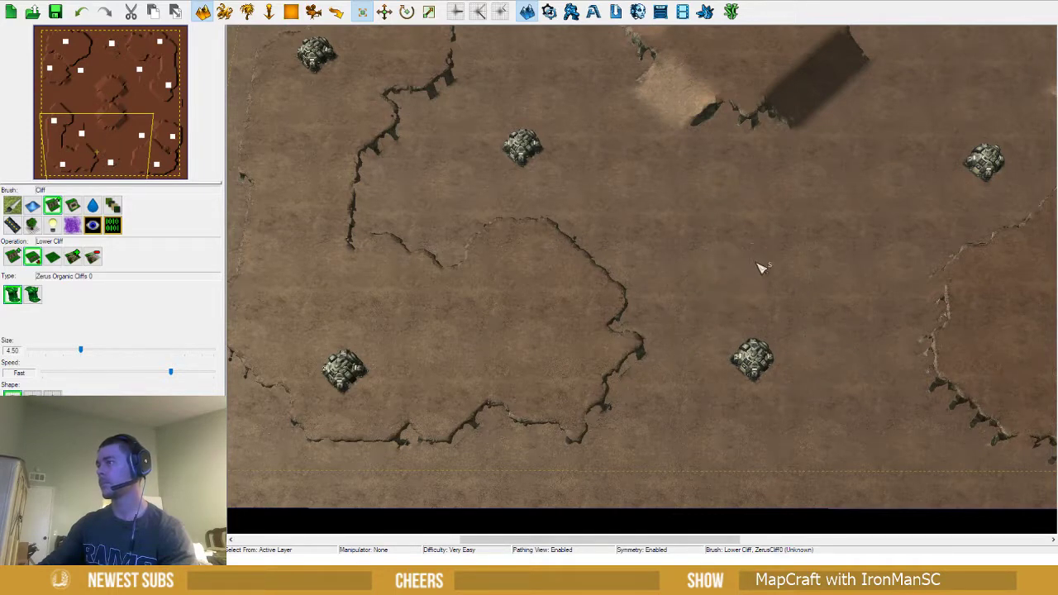
Add wide ramps on the northeastern edges of the platform's southern part and its northern lobe
right_click_drag(768, 366, 674, 252)
right_click_drag(584, 288, 628, 392)
left_click(72, 257)
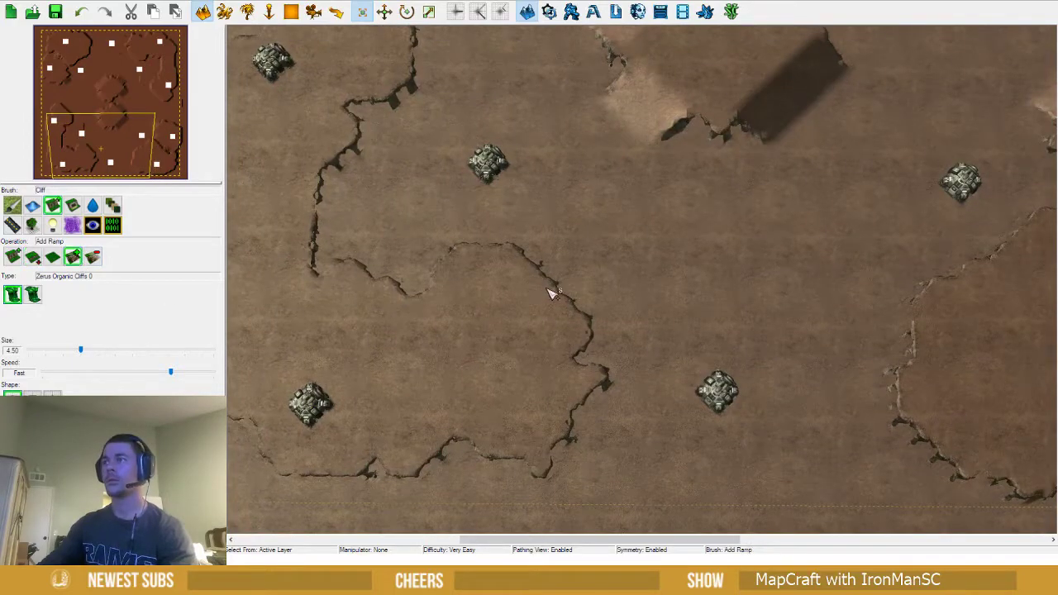
mouse_move(552, 293)
left_mouse_down()
mouse_move(550, 284)
mouse_move(571, 292)
mouse_move(520, 247)
left_mouse_up()
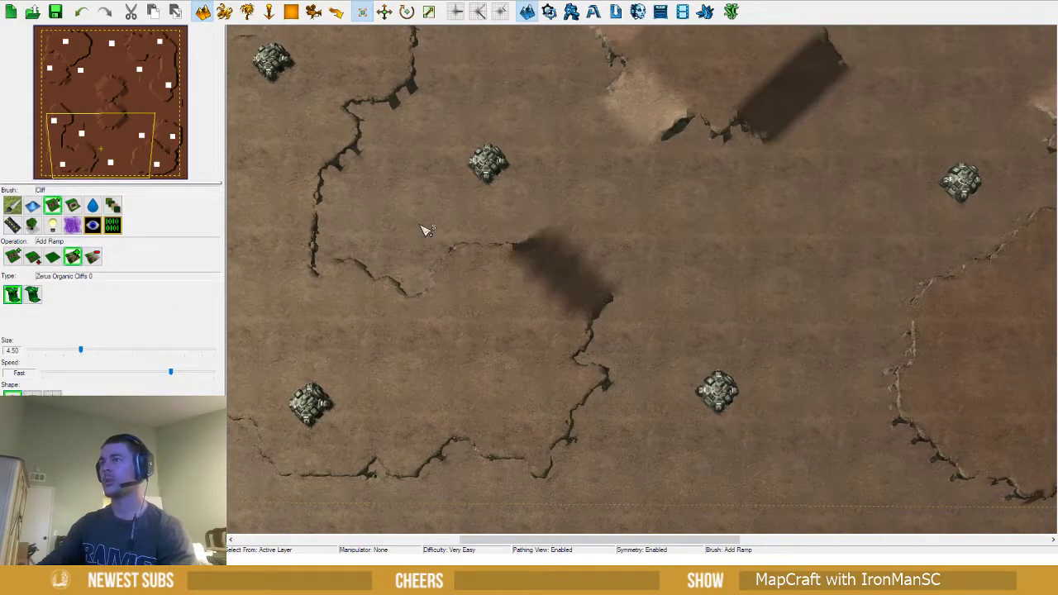
right_click_drag(424, 230, 532, 342)
mouse_move(500, 204)
left_mouse_down()
mouse_move(512, 206)
mouse_move(491, 165)
mouse_move(489, 174)
left_mouse_up()
Switch to placing neutral Command Centers near the existing one in the low ground enclosed by the southwestern platform
right_click_drag(476, 307, 486, 240)
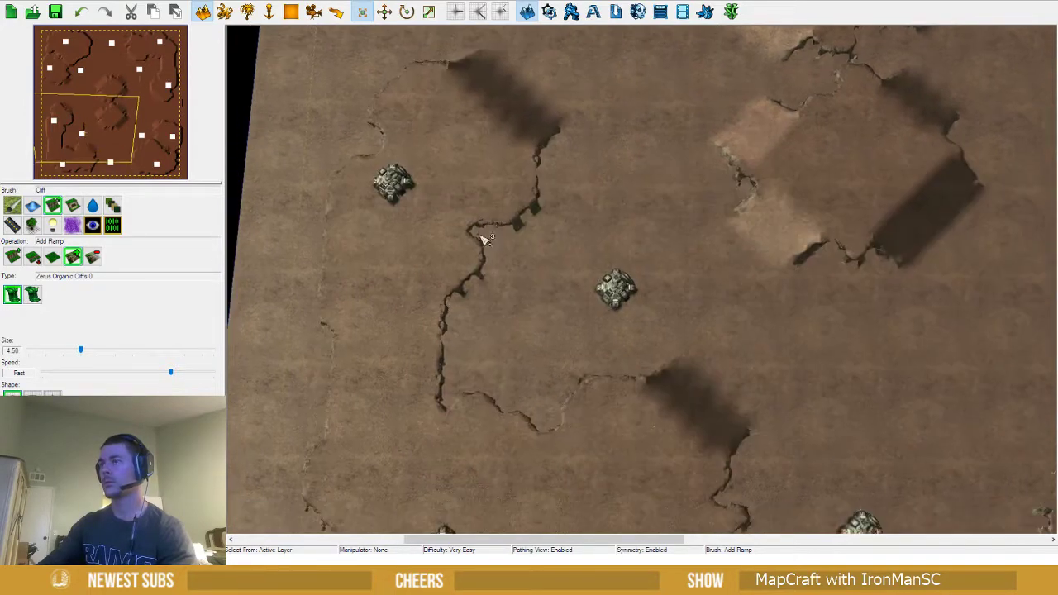
right_click_drag(595, 385, 612, 310, "ctrl")
right_click_drag(677, 372, 630, 269)
right_click_drag(696, 330, 647, 375)
key("u")
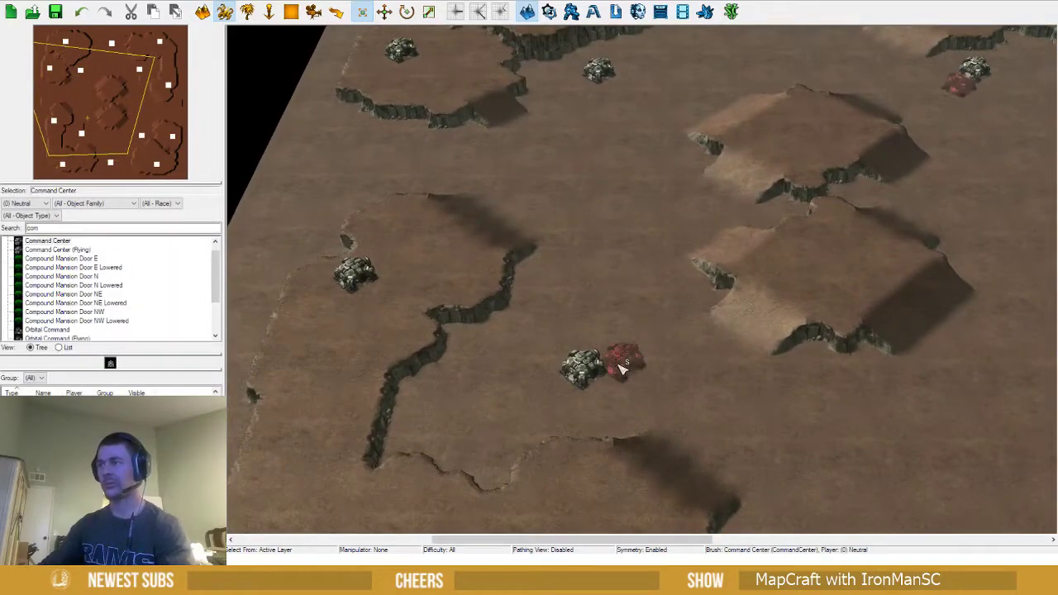
Move the Command Center east of the west plateau's inner cliff farther west and shift the one near the southern map edge slightly east
left_click_drag(597, 367, 543, 372)
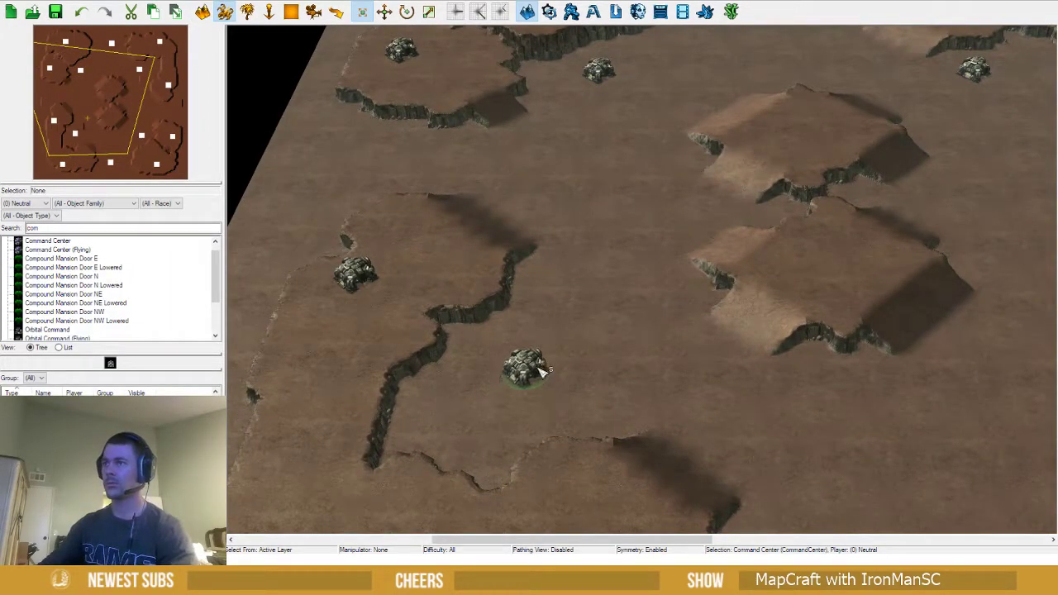
middle_click_drag(652, 366, 557, 295)
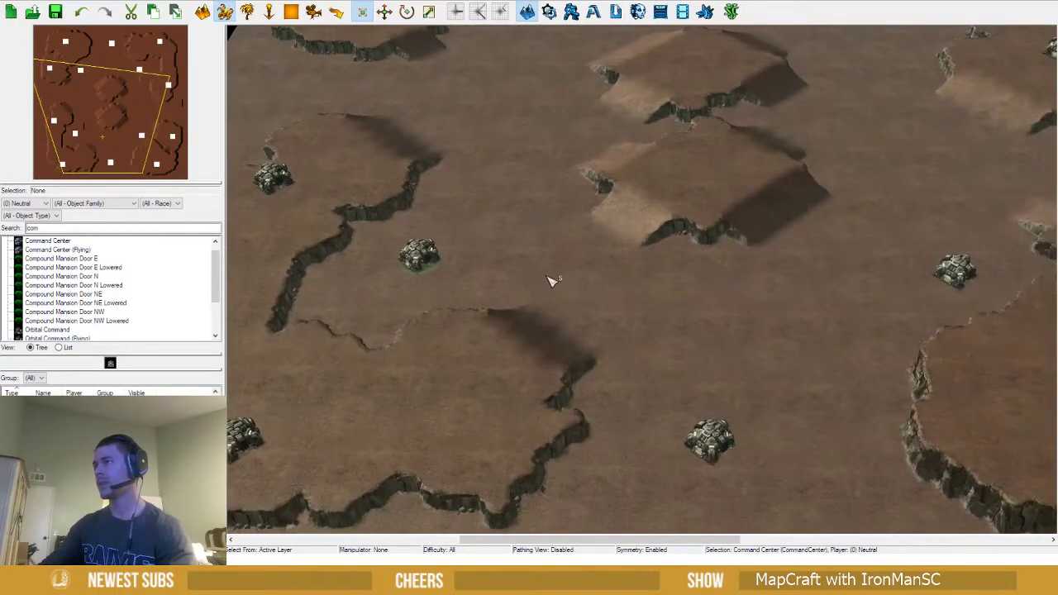
right_click_drag(600, 354, 573, 297)
left_click_drag(683, 372, 720, 380)
Extend the southwest plateau's western and southern cliff edges with Raise Cliff, using Zerus Organic Cliffs 0 and brush size 4.50
right_click_drag(593, 386, 725, 358)
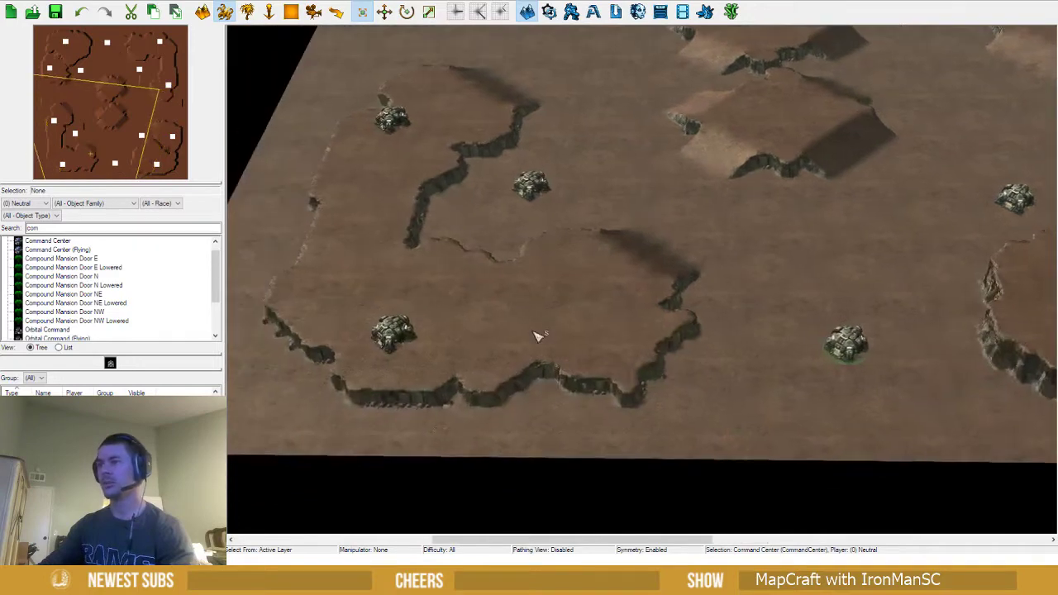
mouse_move(537, 336)
right_mouse_down("ctrl")
mouse_move(534, 419)
mouse_move(657, 409)
right_mouse_up("ctrl")
key("t")
left_click(11, 261)
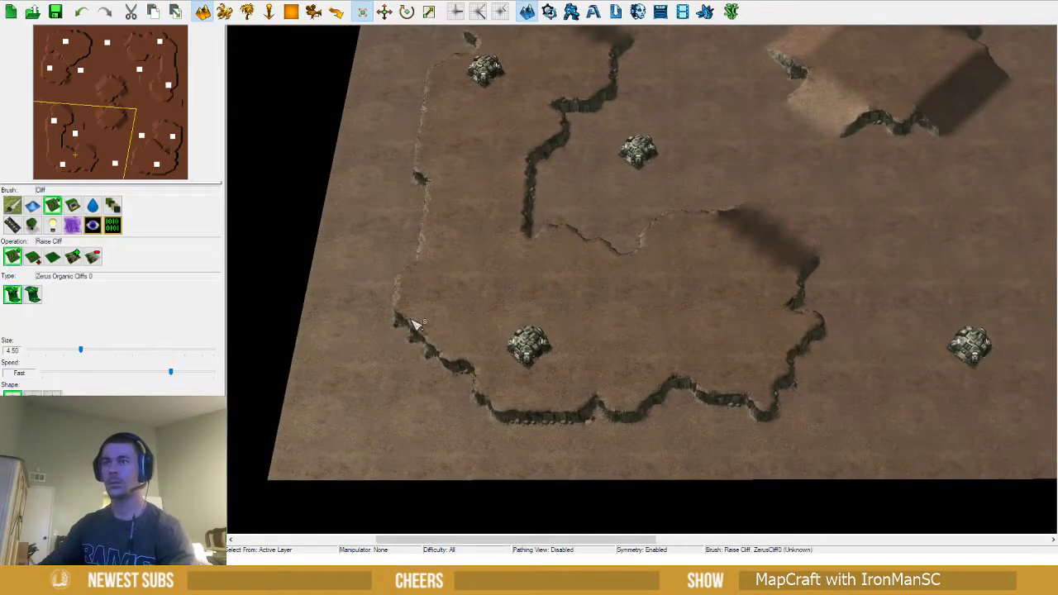
right_click_drag(418, 325, 529, 430, "ctrl")
mouse_move(576, 408)
left_mouse_down()
mouse_move(633, 432)
mouse_move(527, 362)
mouse_move(512, 380)
mouse_move(560, 432)
left_mouse_up()
right_click_drag(580, 287, 538, 305)
left_click(571, 252)
left_click(457, 258)
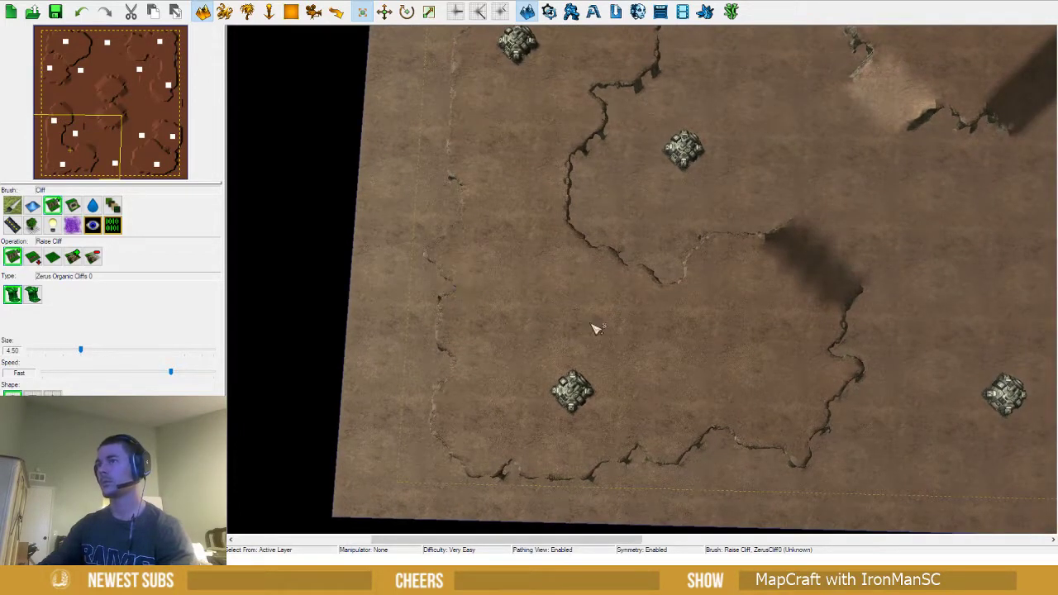
Move the Command Center on the southwest plateau east to the inward bend of its southern cliff
key("u")
left_click(573, 387)
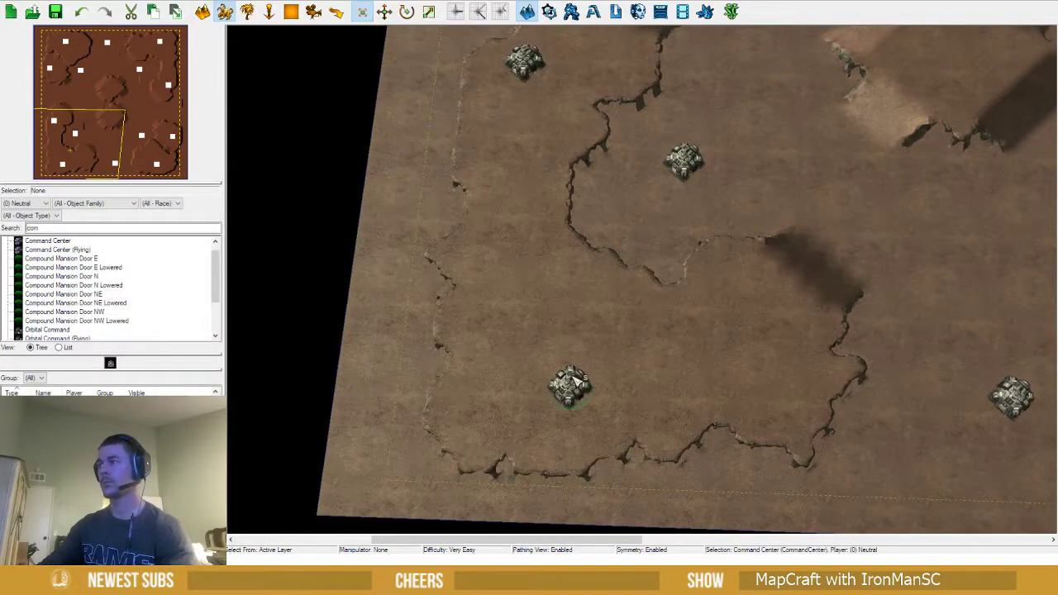
left_click_drag(573, 387, 719, 402)
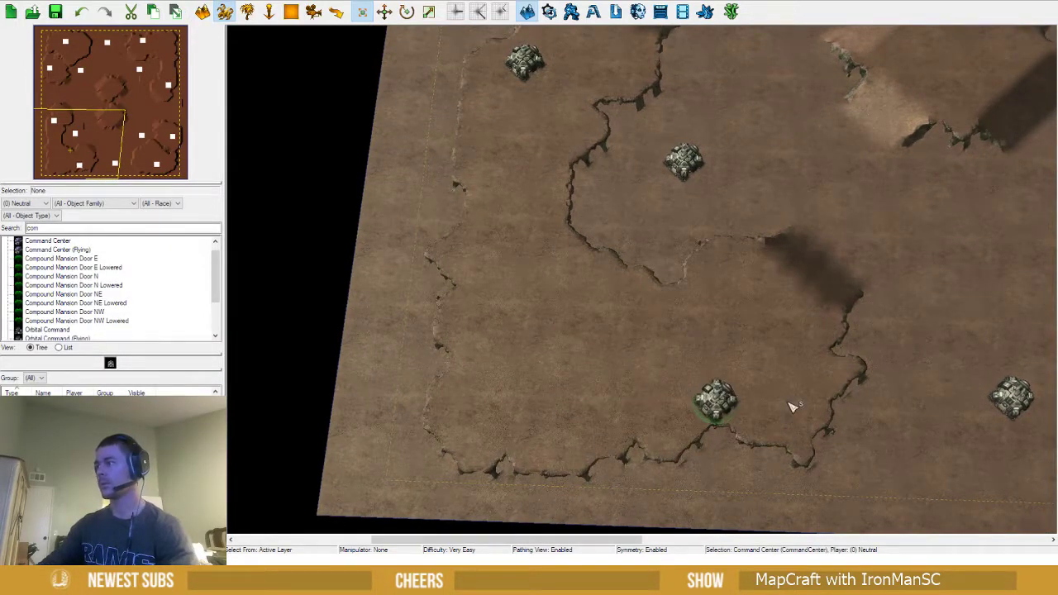
Raise the cliff outward south of the southwest plateau's Command Center and shift that Command Center slightly east
right_click_drag(792, 407, 744, 382)
key("t")
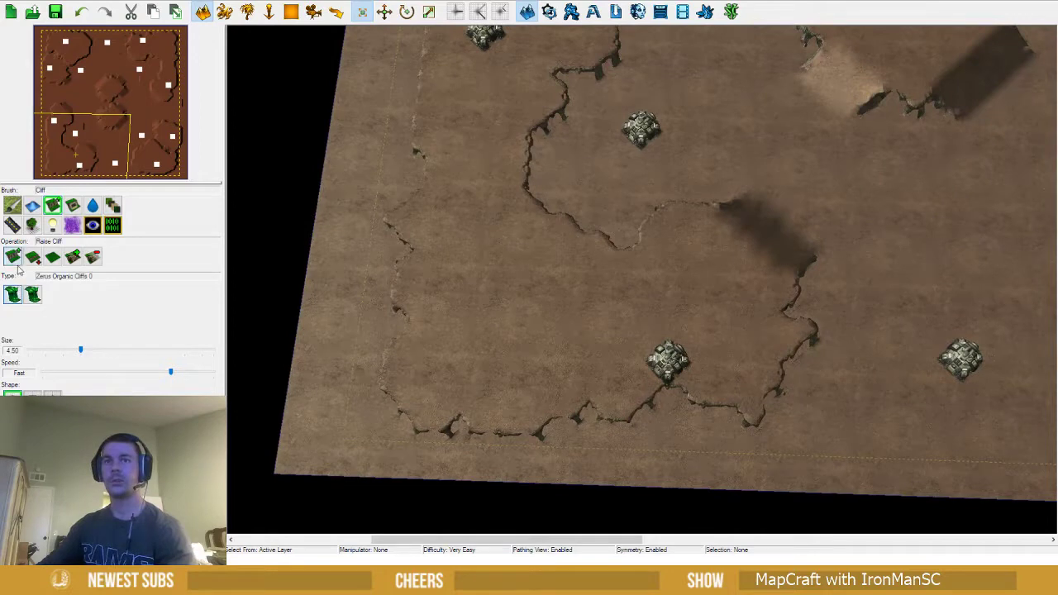
left_click(16, 262)
mouse_move(690, 398)
left_mouse_down()
mouse_move(678, 403)
mouse_move(730, 416)
mouse_move(630, 424)
mouse_move(702, 432)
mouse_move(715, 425)
mouse_move(707, 405)
left_mouse_up()
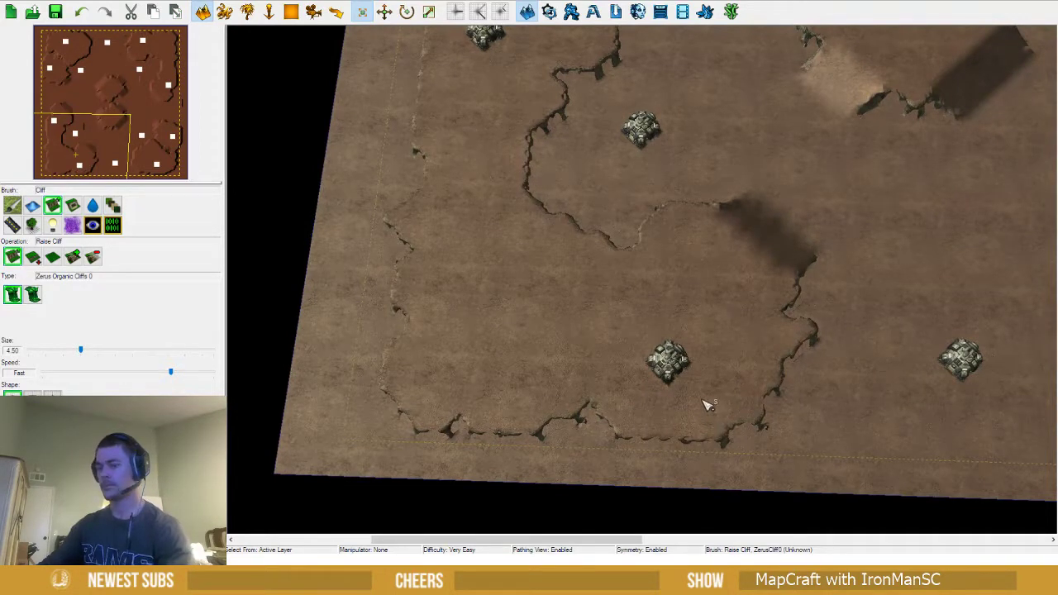
key("u")
left_click_drag(673, 368, 699, 367)
Raise the west plateau's northwest cliff edge outward and move its Command Center north into the enlarged area
right_click_drag(679, 306, 643, 350)
right_click_drag(653, 303, 560, 361)
right_click_drag(365, 285, 593, 357)
key("t")
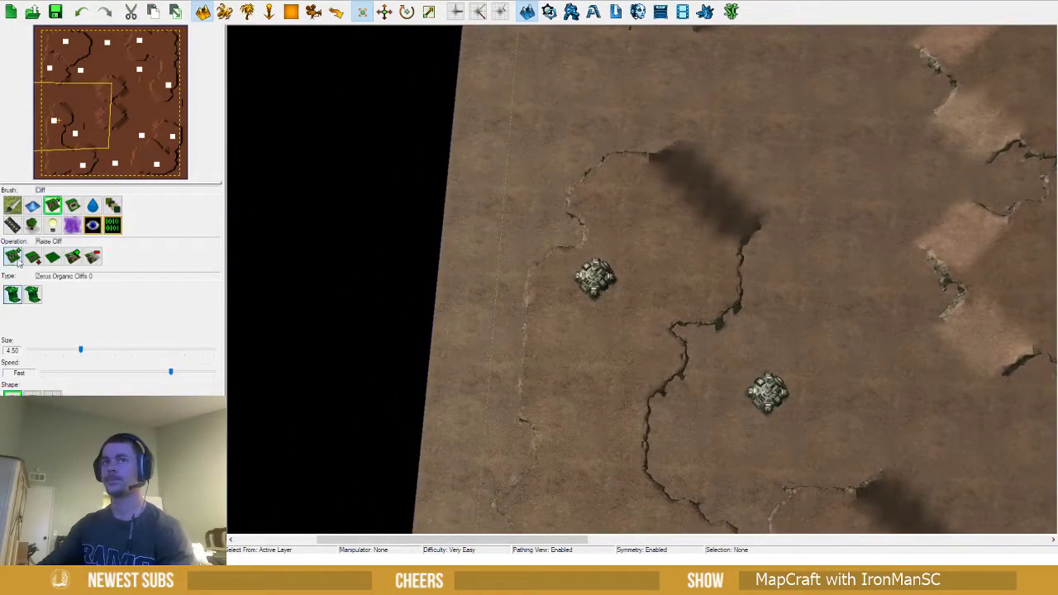
mouse_move(562, 225)
left_mouse_down()
mouse_move(573, 201)
mouse_move(553, 207)
mouse_move(585, 177)
mouse_move(534, 273)
mouse_move(529, 257)
mouse_move(529, 307)
left_mouse_up()
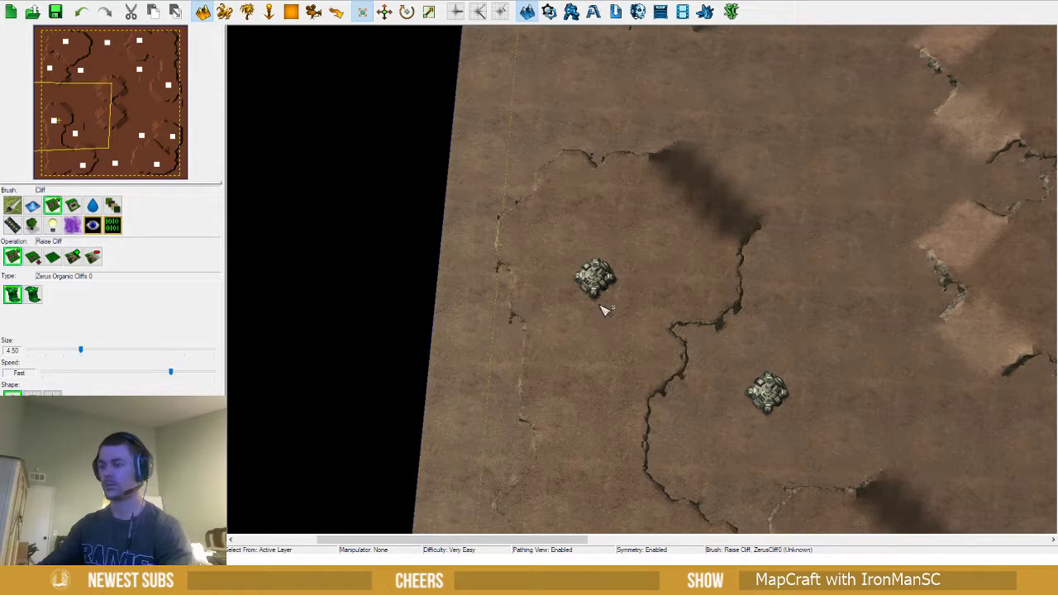
key("u")
left_click_drag(599, 285, 587, 241)
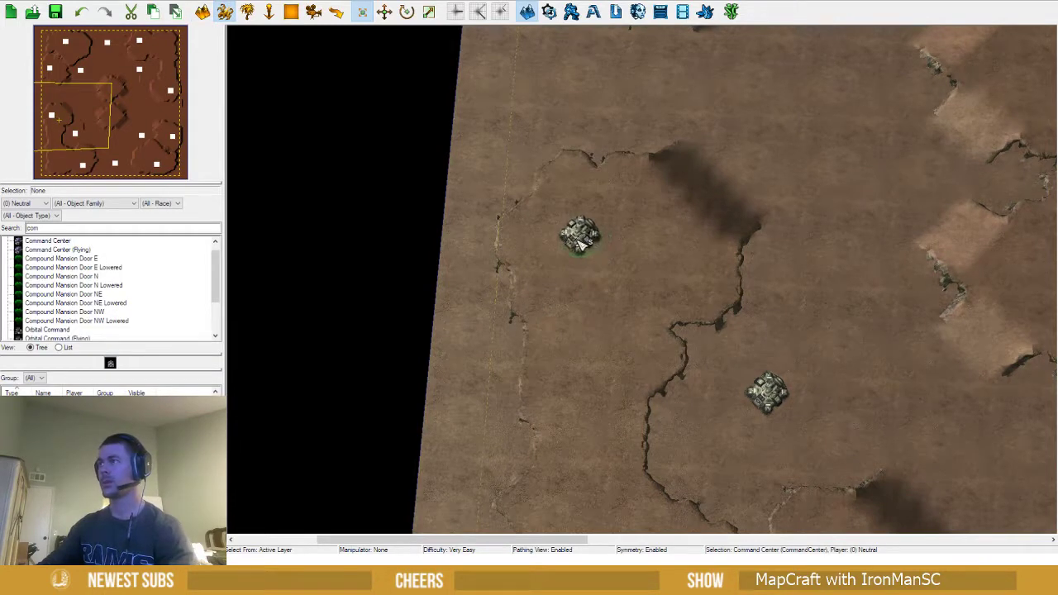
Narrow the west plateau's northeast ramp at its ends with Remove Ramp
key("t")
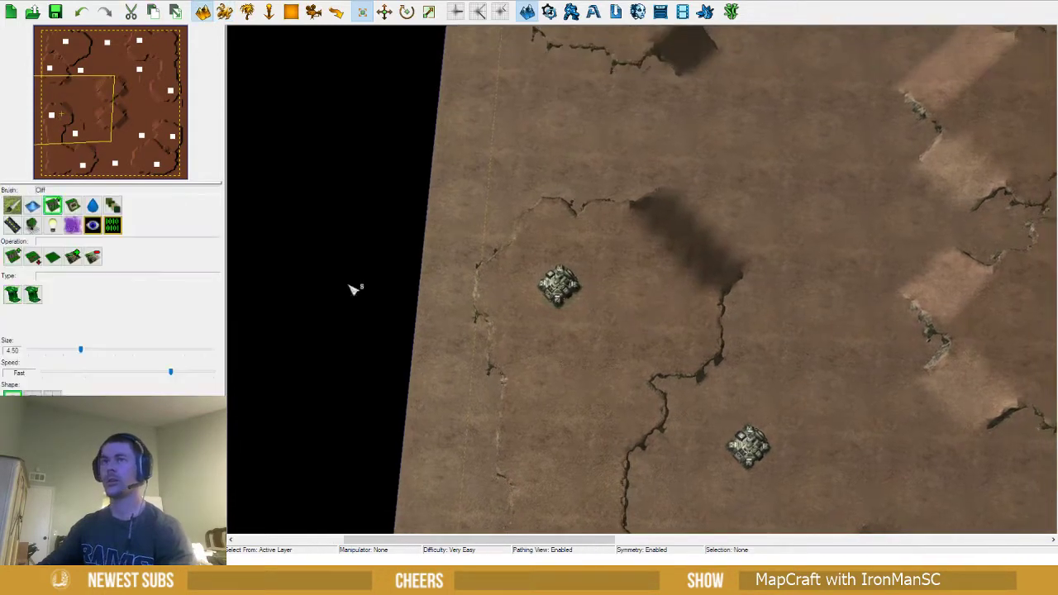
left_click(96, 259)
left_click(648, 207)
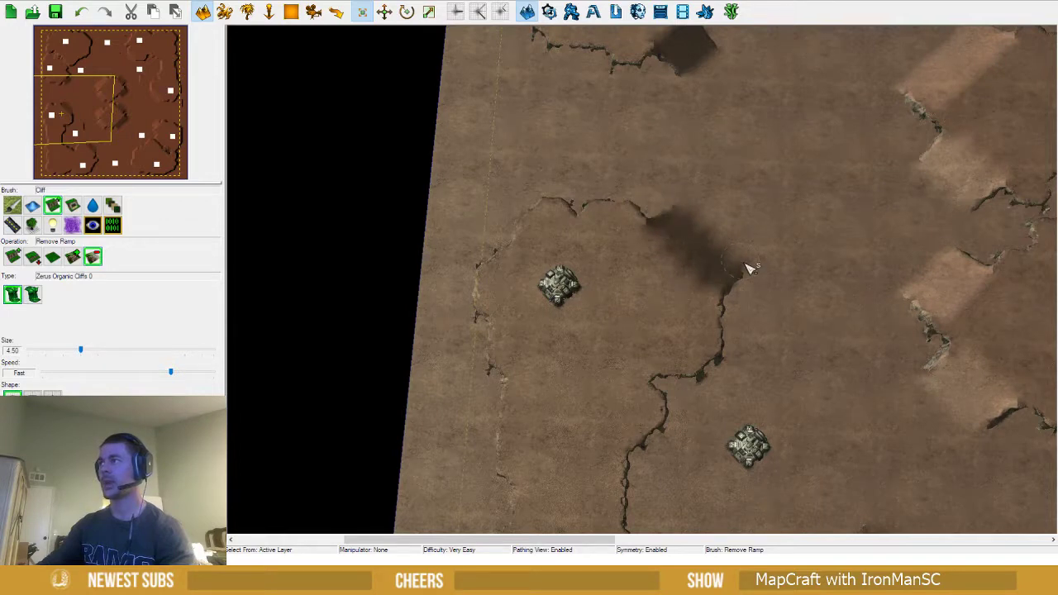
right_click_drag(676, 368, 656, 348, "ctrl")
key("Escape")
Copy the Command Center east of the northwest plateau and paste it in the gap between the two western plateaus
key("u")
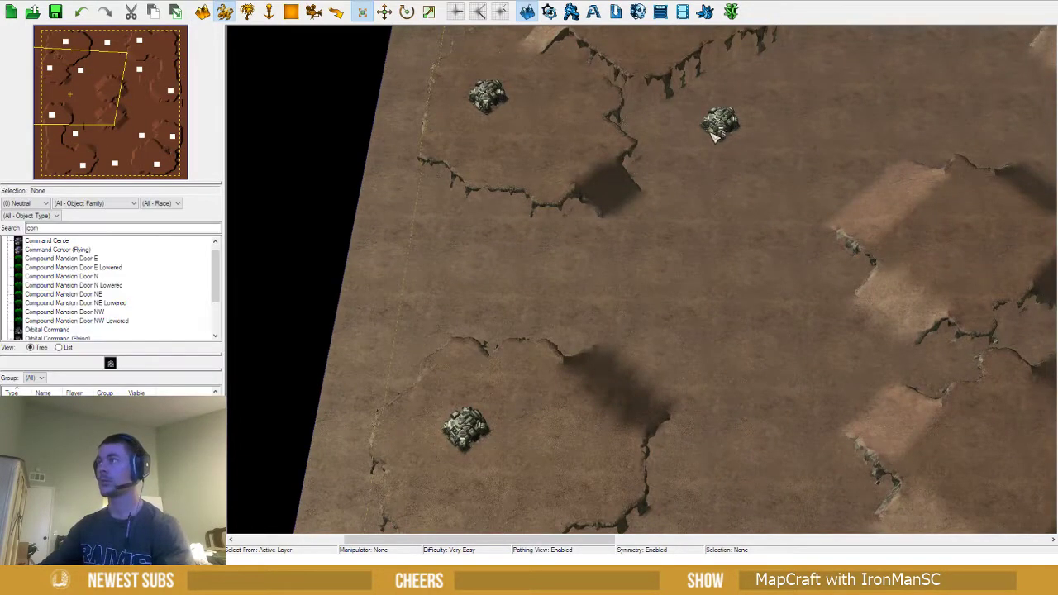
left_click(716, 124)
key("ctrl+v")
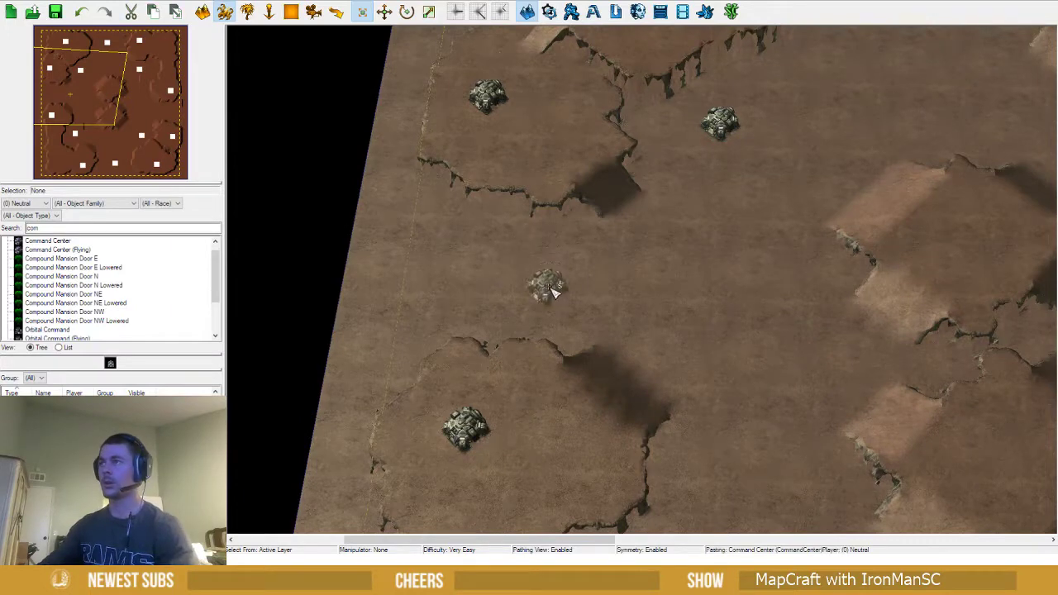
left_click(549, 289)
Fine-tune the pasted Command Center's position between the western plateaus, shifting it slightly northeast
right_click_drag(689, 310, 678, 231, "ctrl")
right_click_drag(653, 321, 677, 377)
scroll(694, 342, "up", 4)
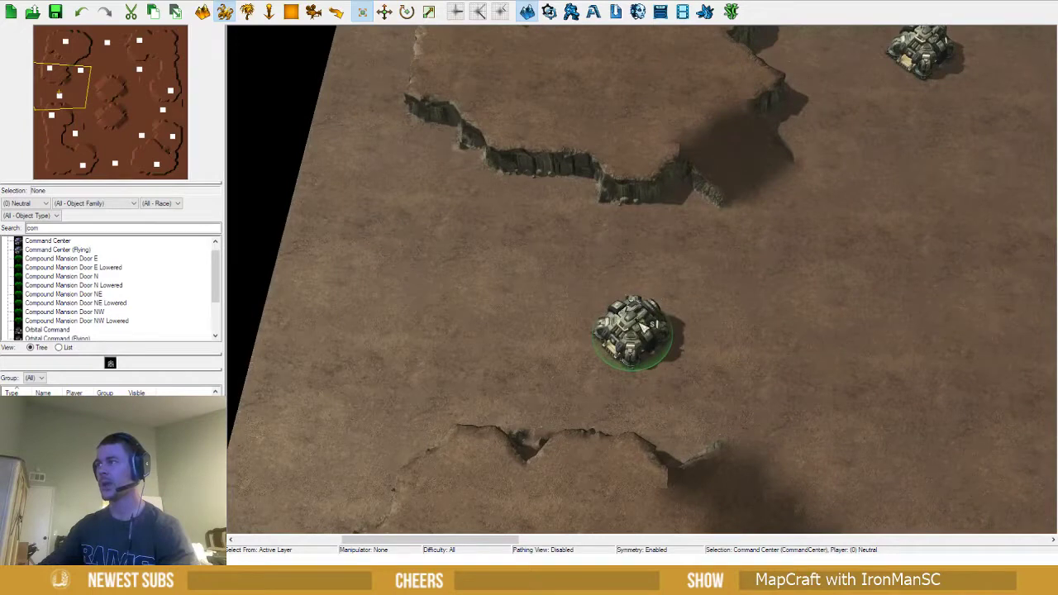
left_click_drag(644, 326, 677, 311)
left_click(556, 313)
right_click_drag(543, 312, 523, 309)
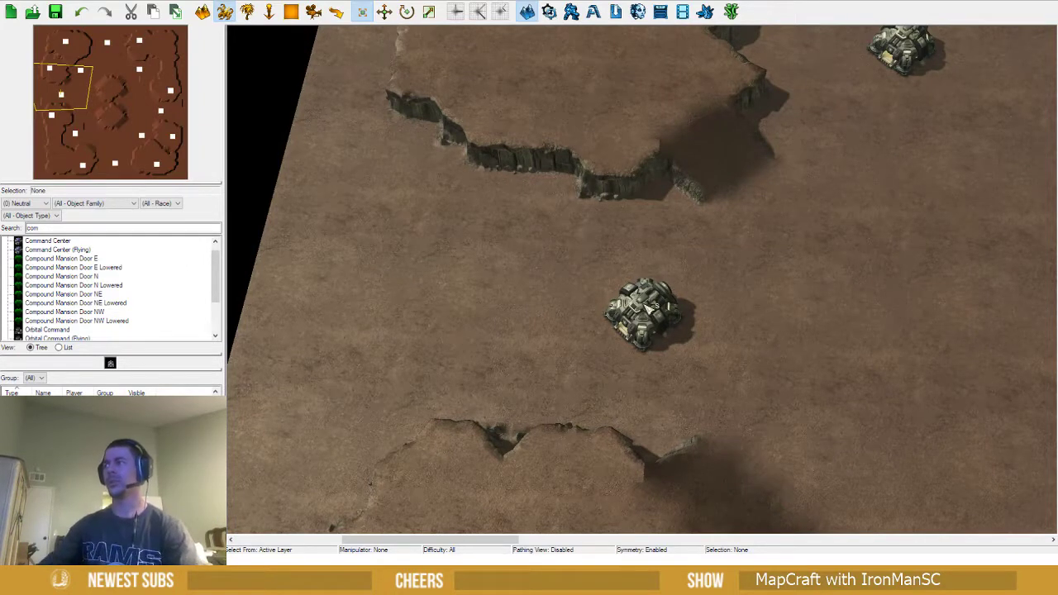
left_click_drag(647, 306, 656, 306)
right_click_drag(801, 310, 727, 298)
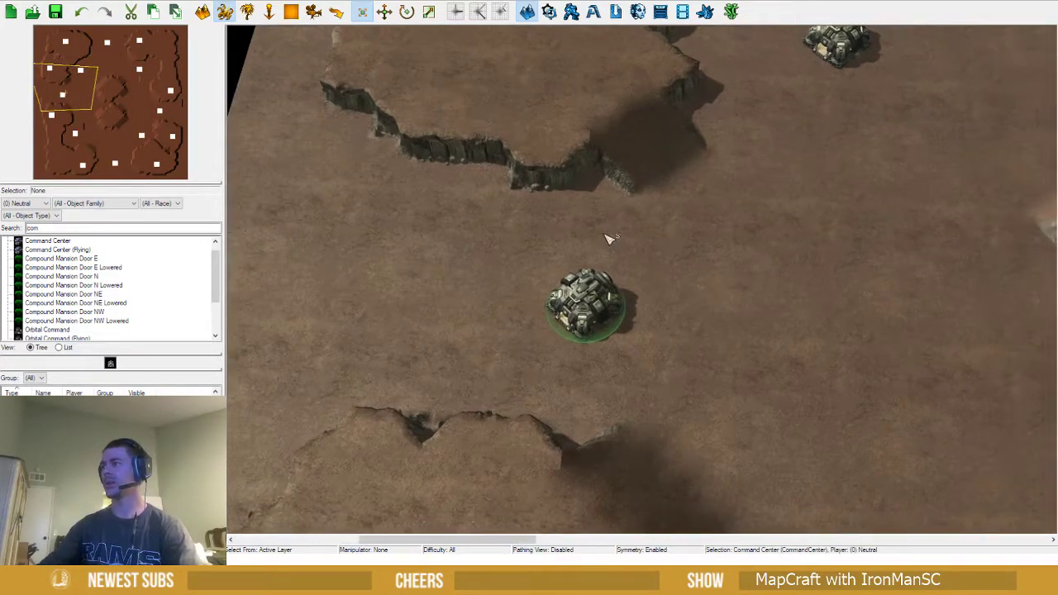
Gauge the space around the new Command Center and between the two western plateaus with selection boxes
left_click_drag(472, 189, 521, 424)
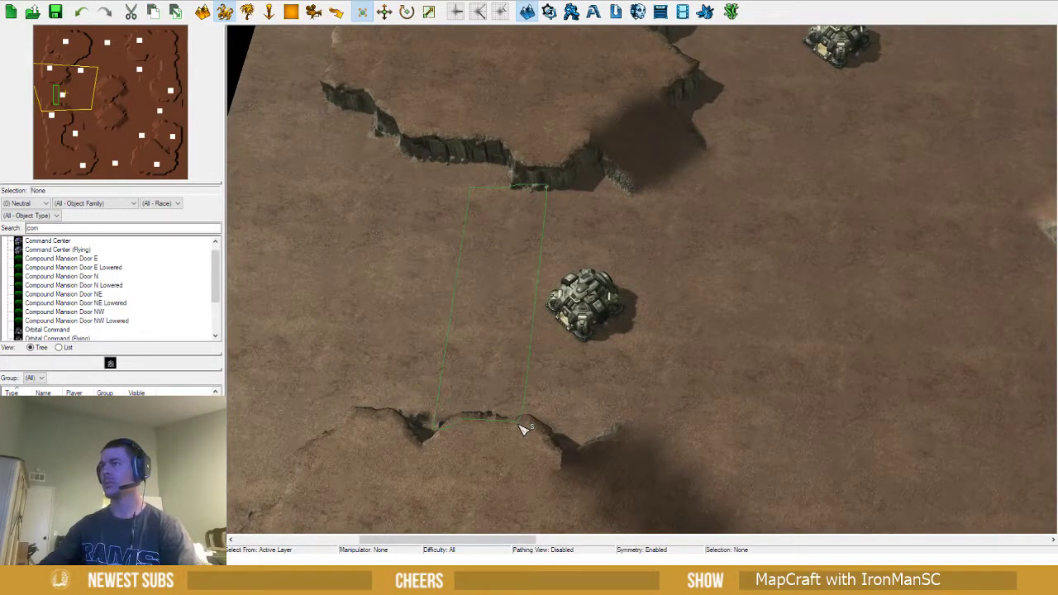
left_click_drag(521, 424, 519, 428)
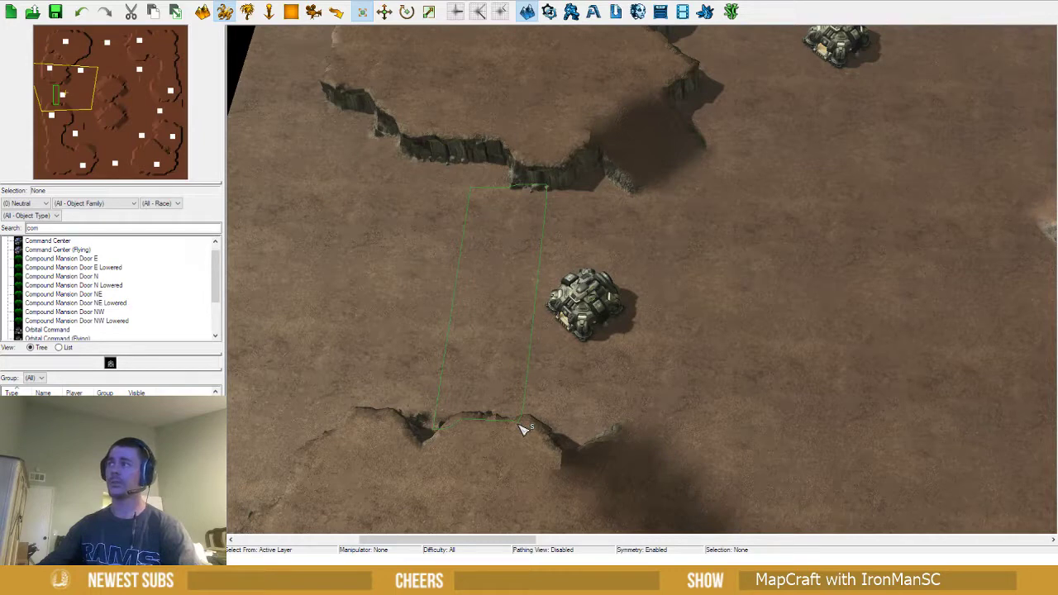
left_click_drag(555, 259, 627, 343)
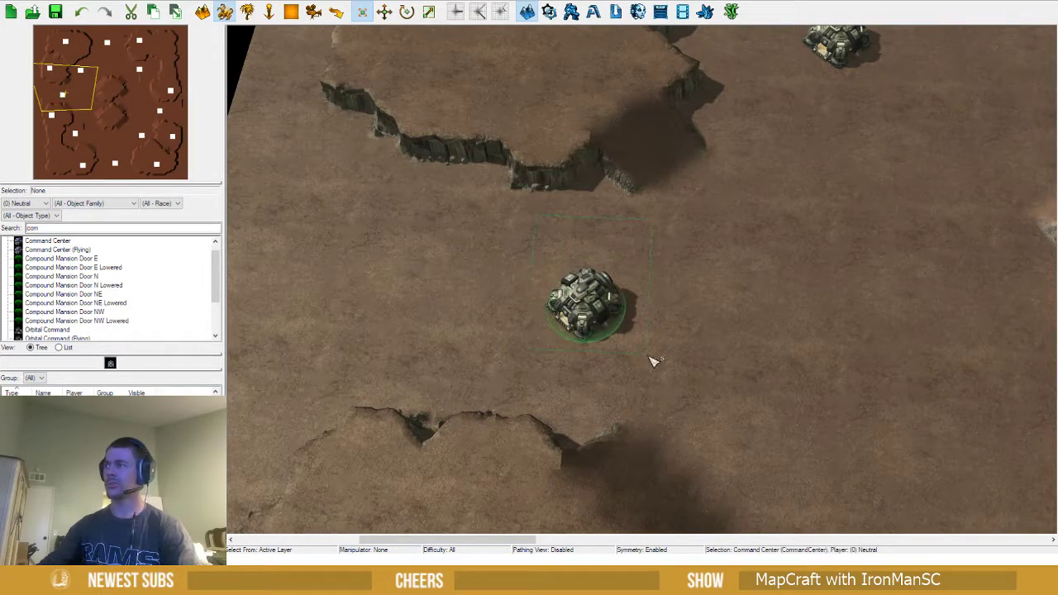
right_click_drag(650, 358, 666, 270)
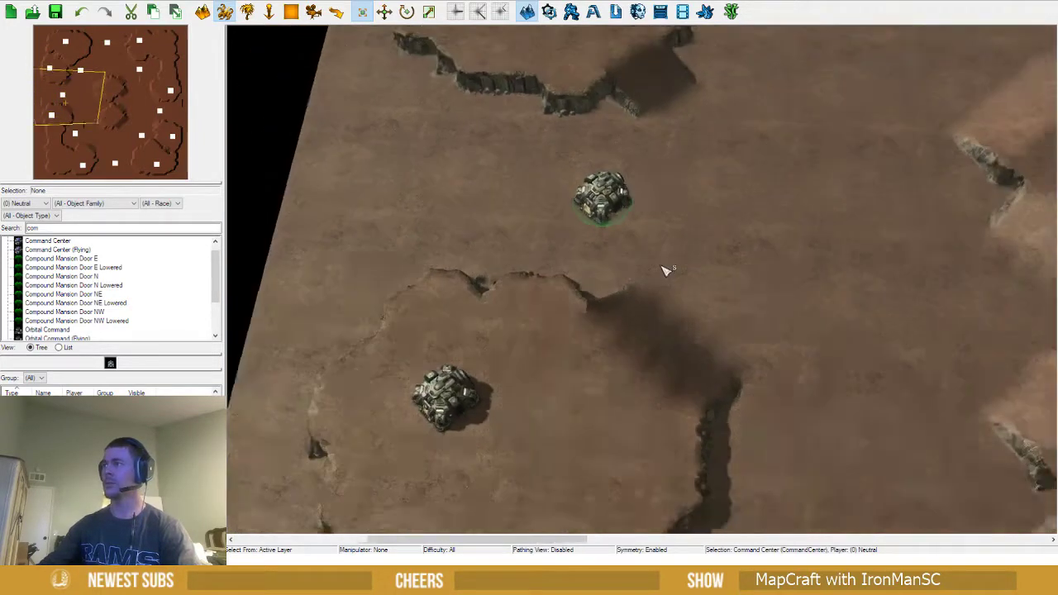
scroll(665, 264, "down", 1)
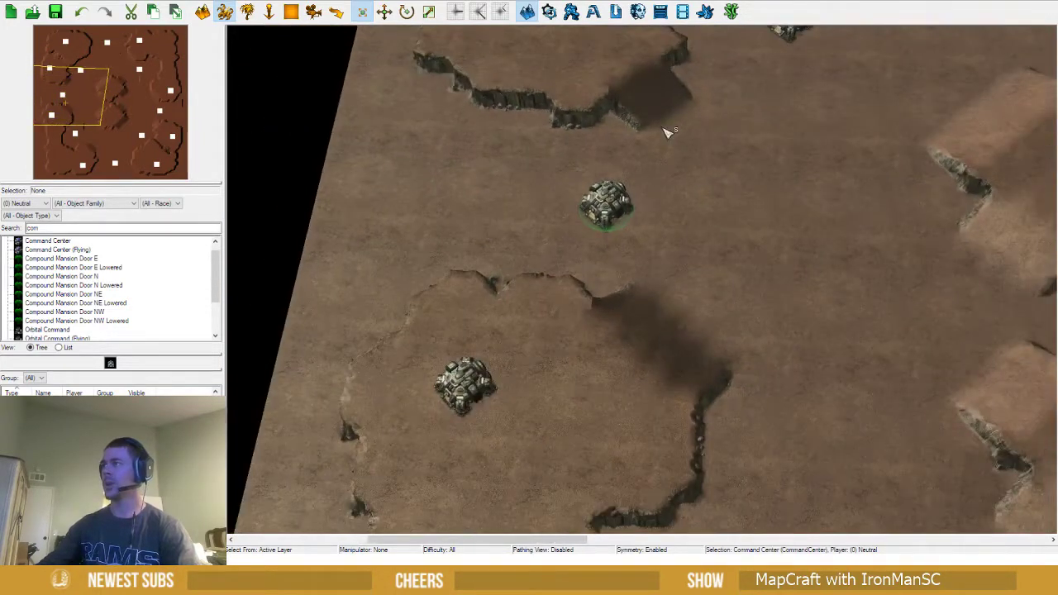
left_click_drag(664, 131, 953, 341)
Shift the west plateau's Command Center slightly southwest and delete the Command Center east of the plateau's inner cliff
right_click_drag(932, 348, 799, 306)
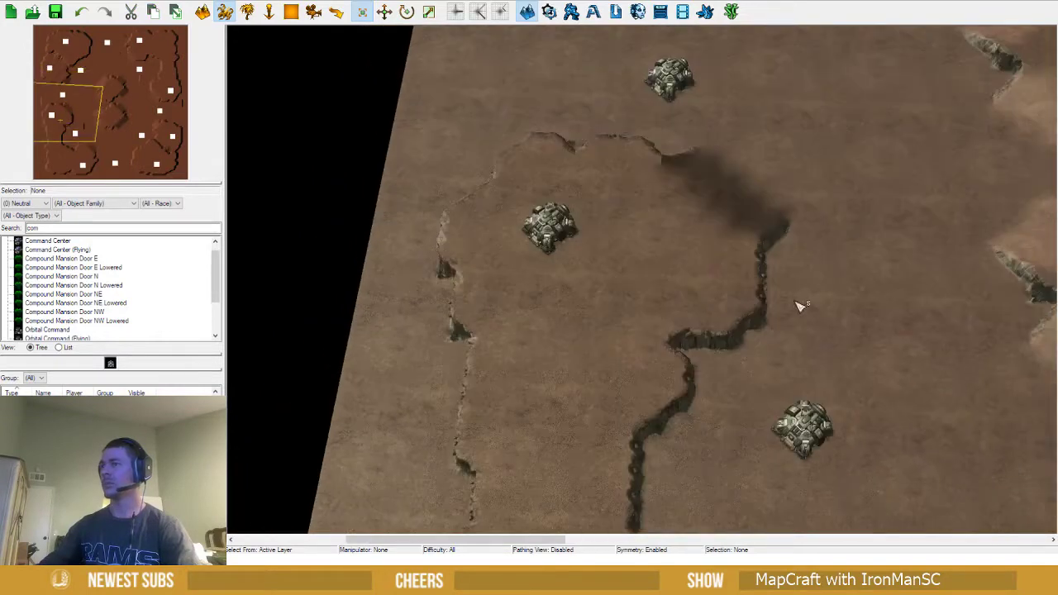
mouse_move(568, 254)
left_mouse_down()
mouse_move(552, 269)
mouse_move(555, 248)
left_mouse_up()
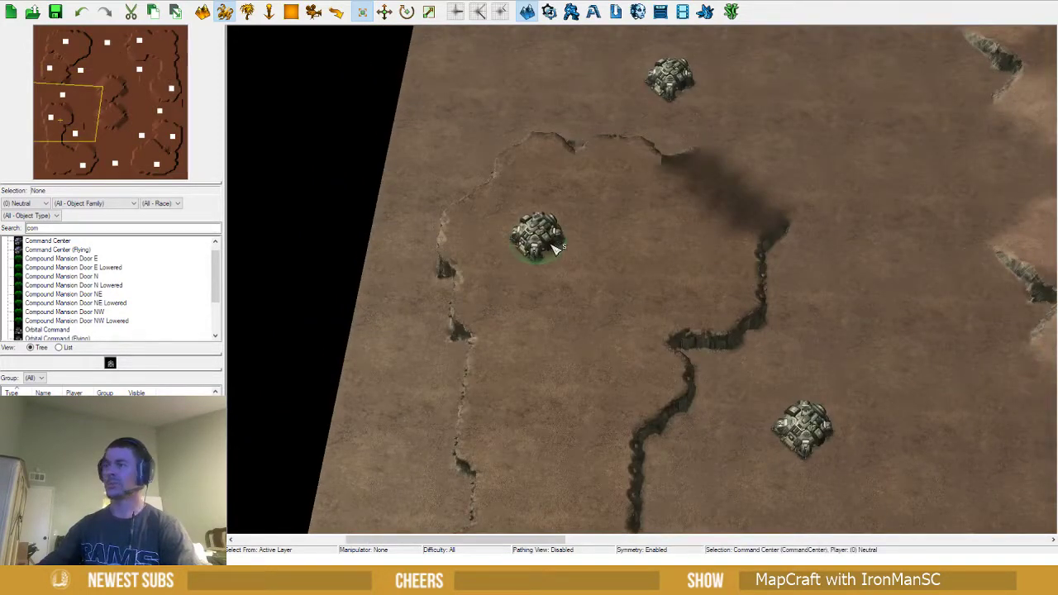
right_click_drag(784, 412, 661, 343)
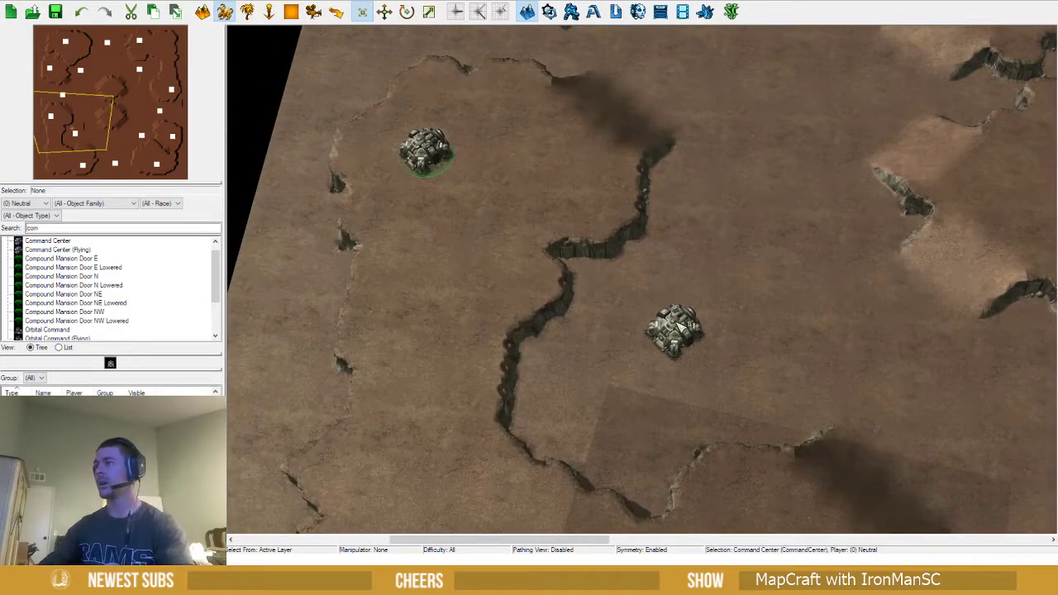
left_click_drag(676, 329, 839, 246)
key("Delete")
Raise the notch in the west plateau's eastern cliff and add a wide ramp there descending southeast
key("t")
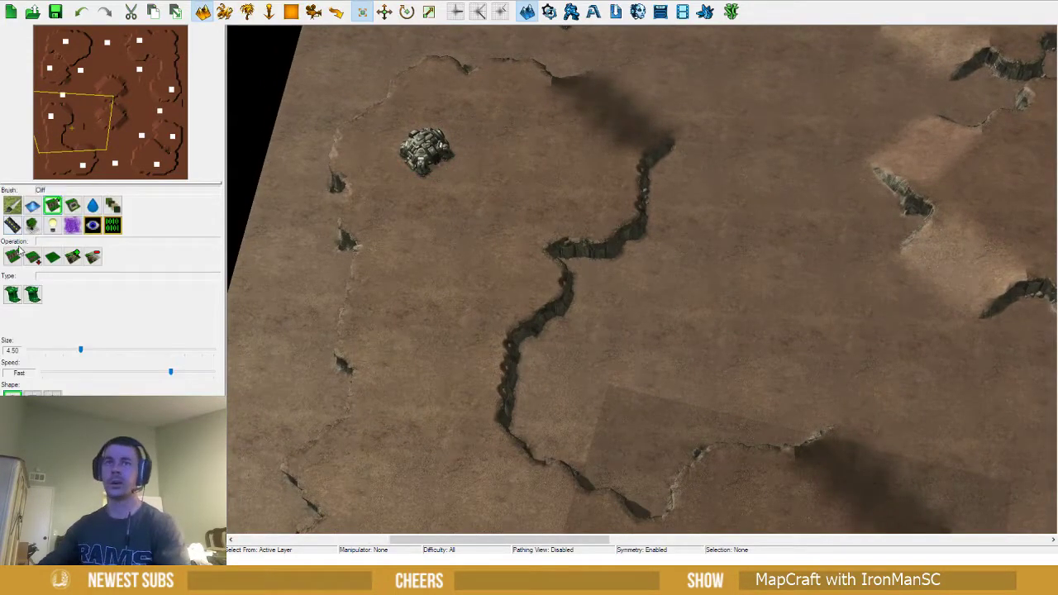
left_click(15, 255)
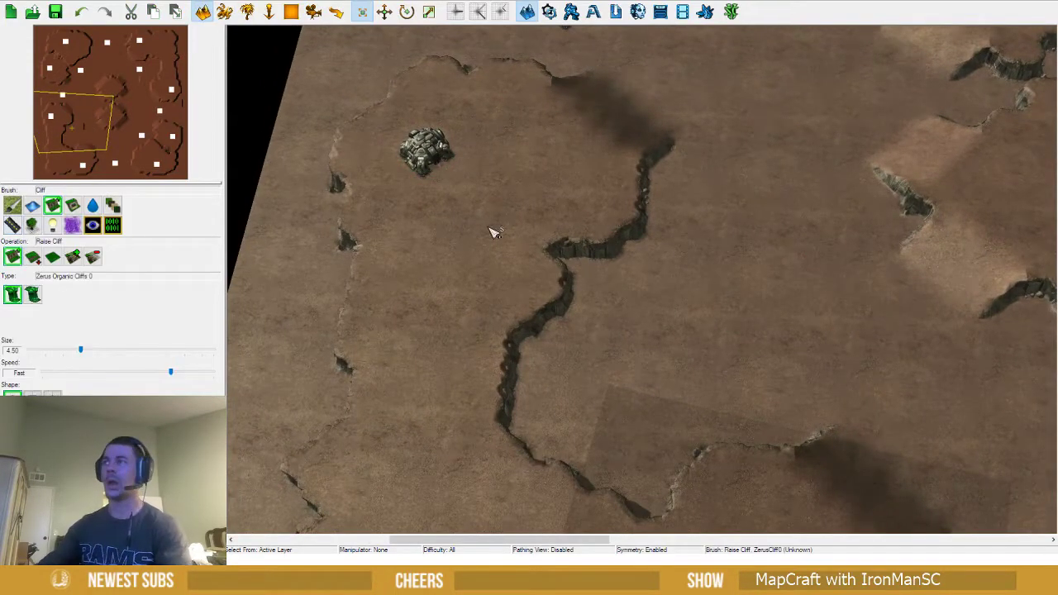
left_click(568, 256)
left_click(76, 262)
left_click(570, 256)
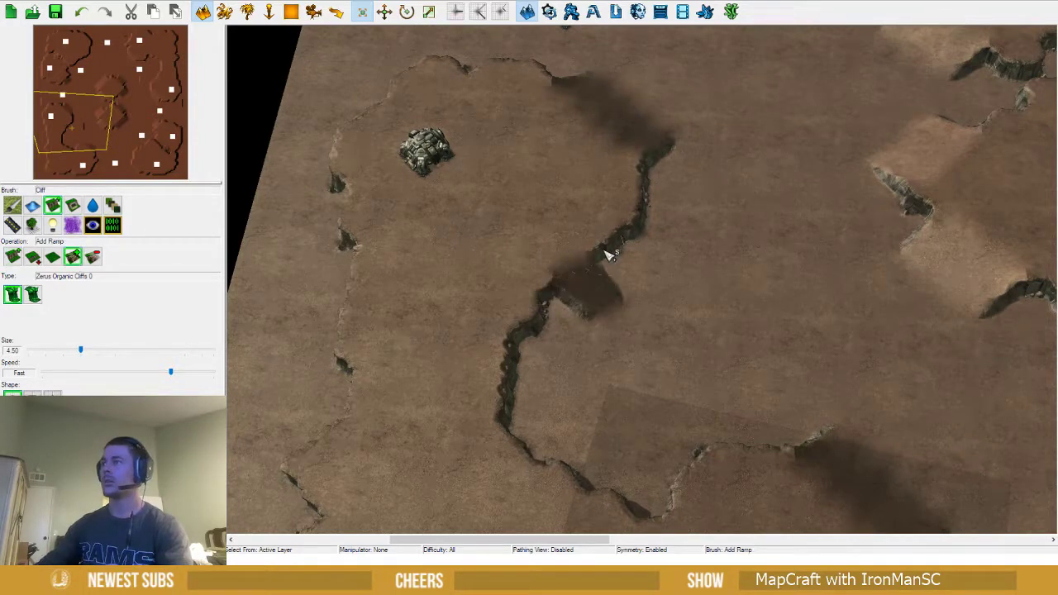
left_click(606, 253)
left_click(630, 257)
left_click(598, 281)
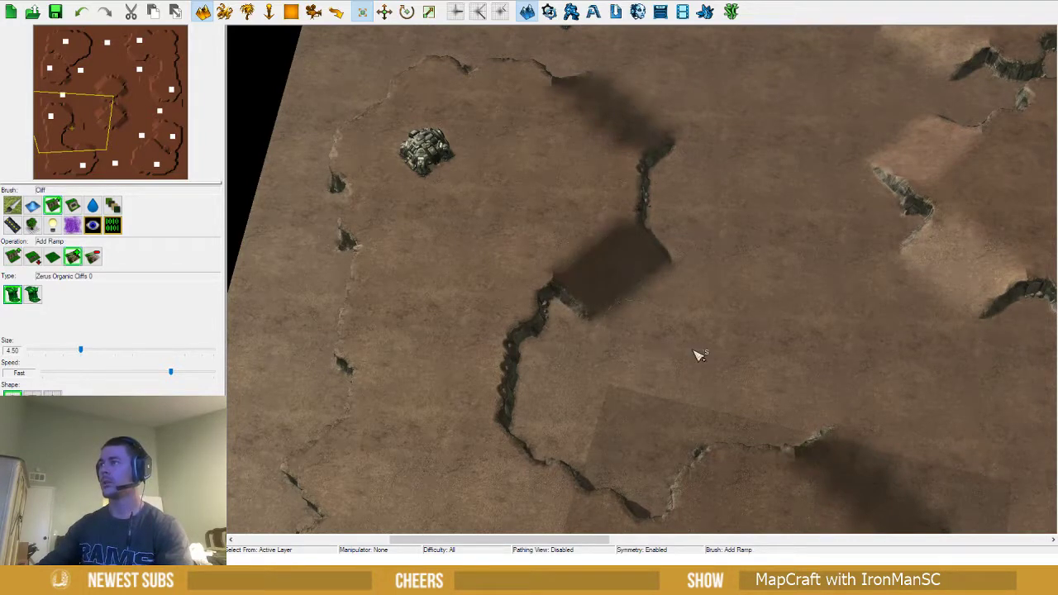
Shift the west plateau's Command Center slightly east, away from the outer cliff
mouse_move(688, 344)
right_mouse_down("ctrl")
mouse_move(697, 273)
mouse_move(705, 333)
right_mouse_up("ctrl")
key("u")
key("space")
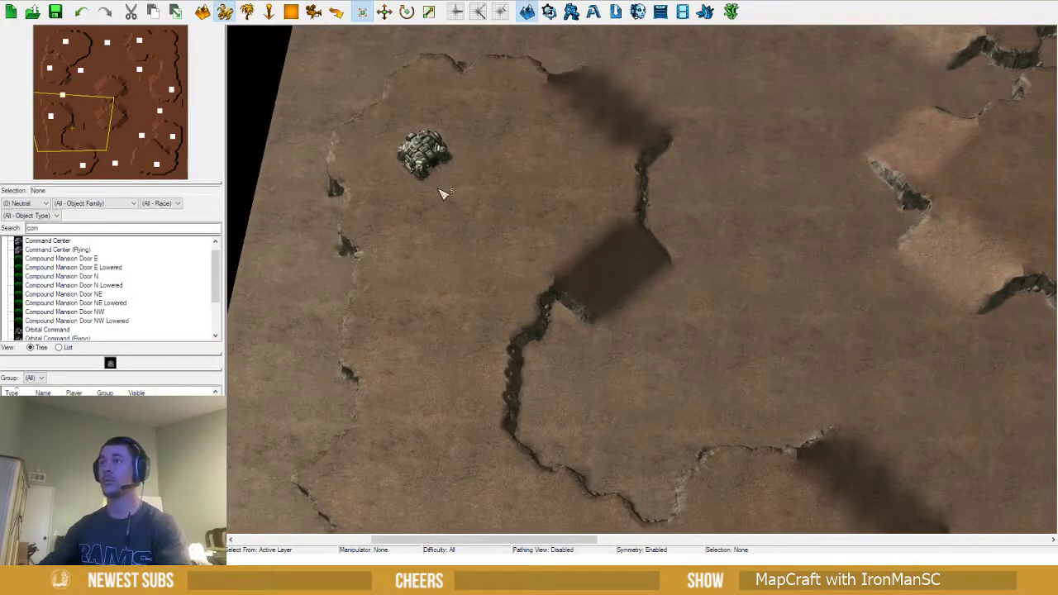
left_click_drag(435, 164, 452, 166)
left_click(548, 163)
Examine the overall map layout, checking base spacing, the central plateaus and the surrounding ramps
right_click_drag(579, 199, 521, 372)
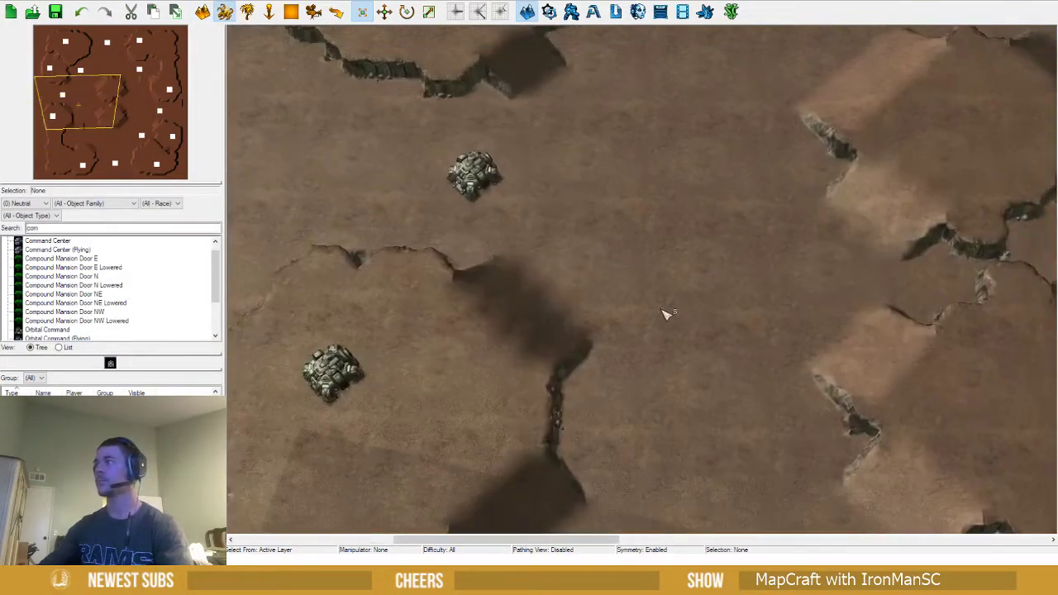
right_click_drag(661, 307, 610, 331)
mouse_move(550, 199)
right_mouse_down()
mouse_move(578, 300)
mouse_move(654, 355)
right_mouse_up()
right_click_drag(727, 209, 625, 370)
right_click_drag(704, 330, 639, 349)
mouse_move(732, 296)
right_mouse_down()
mouse_move(654, 355)
mouse_move(595, 366)
mouse_move(586, 290)
right_mouse_up()
scroll(595, 367, "down", 3)
scroll(616, 339, "down", 2)
right_click_drag(620, 345, 611, 250)
scroll(612, 251, "down", 4)
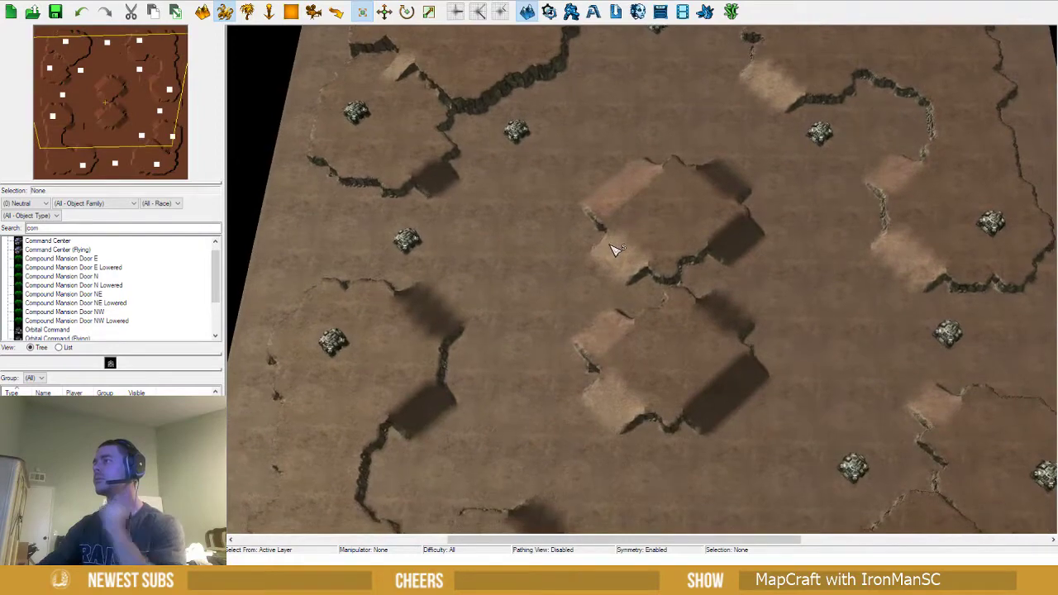
scroll(734, 253, "up", 1)
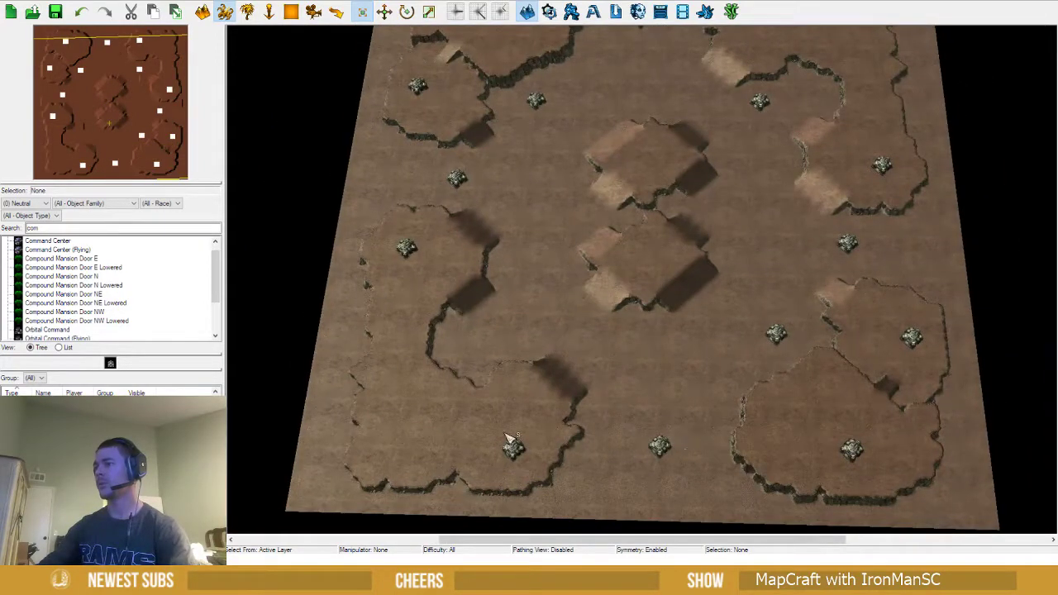
Examine the southwest plateau, the central plateaus and the open ground between them for layout and spacing
scroll(710, 404, "up", 4)
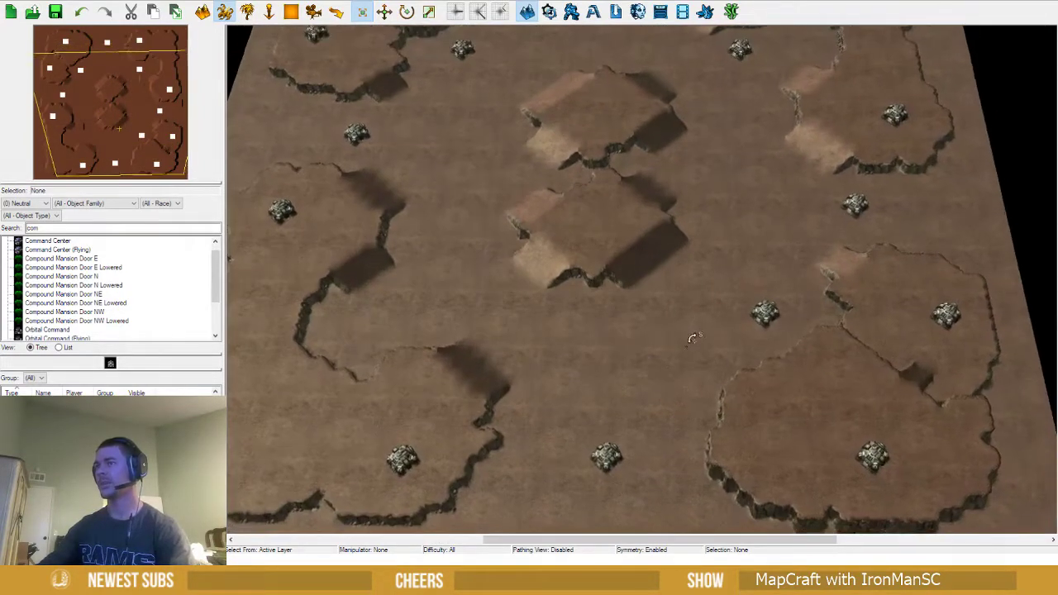
right_click_drag(624, 392, 637, 355)
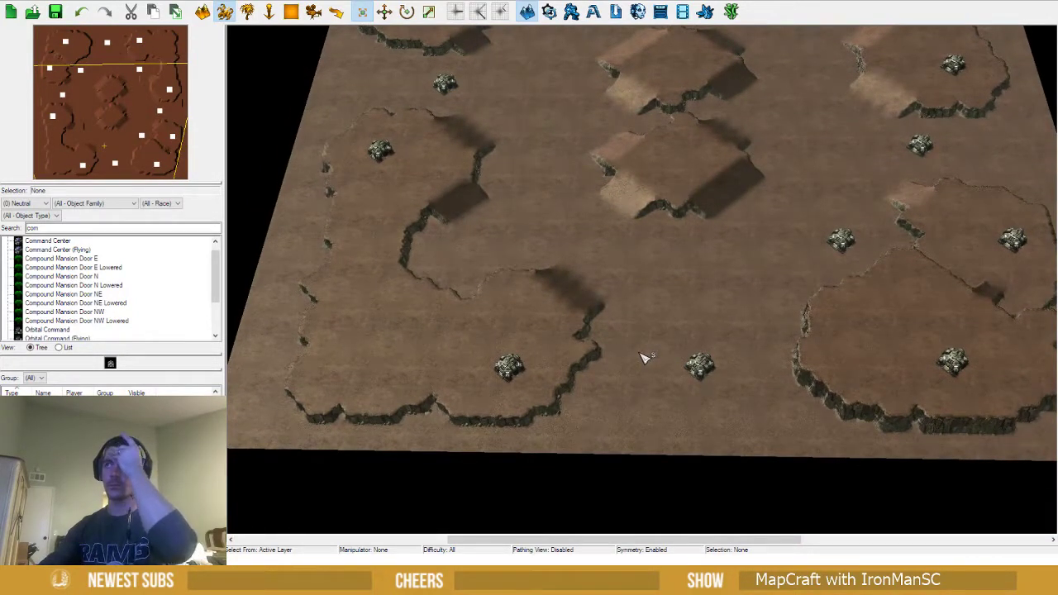
scroll(645, 357, "up", 3)
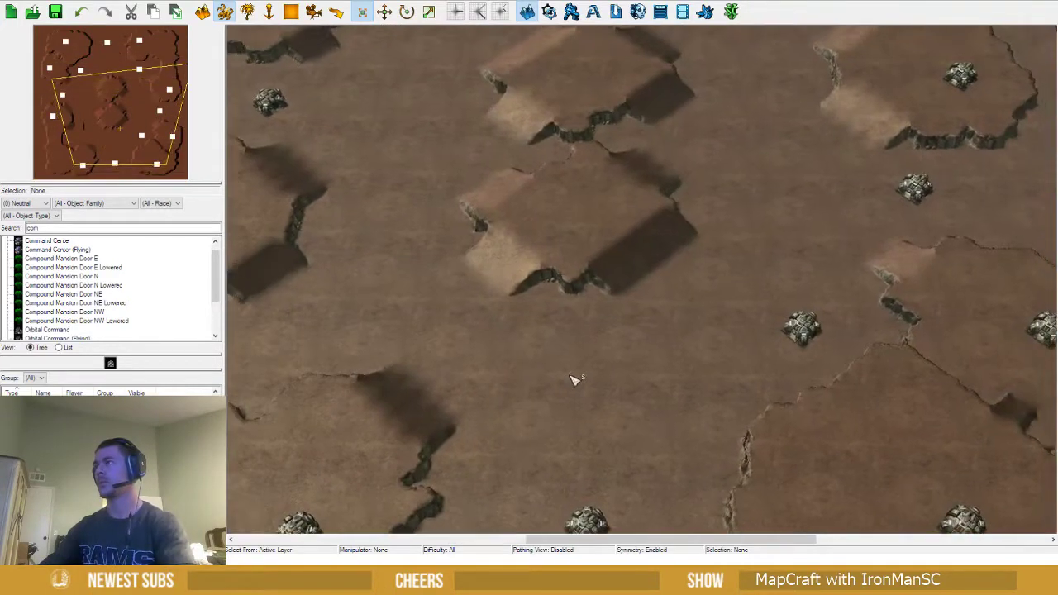
scroll(597, 359, "down", 4)
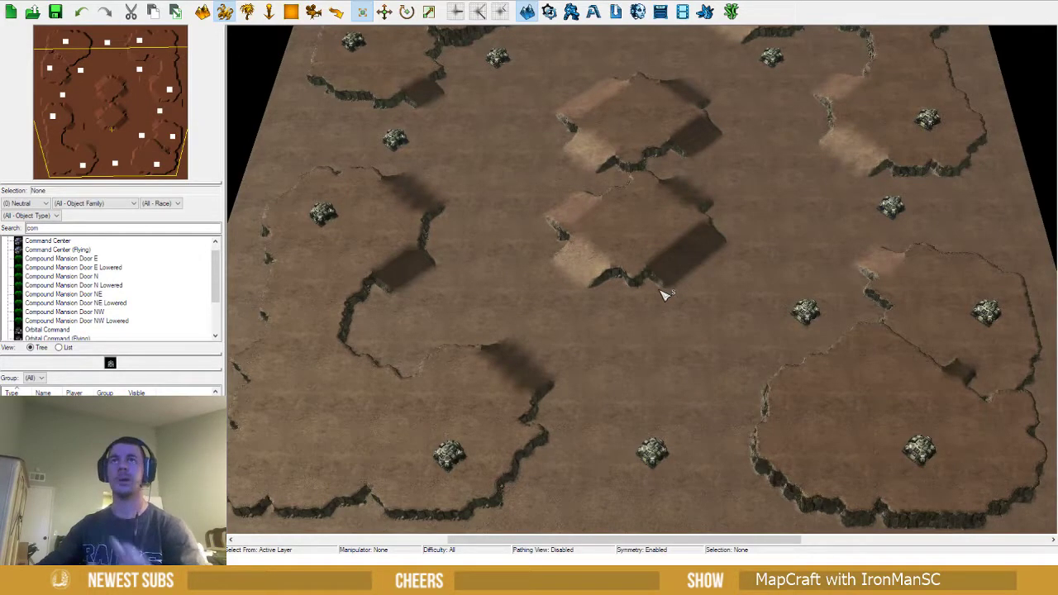
scroll(642, 295, "up", 1)
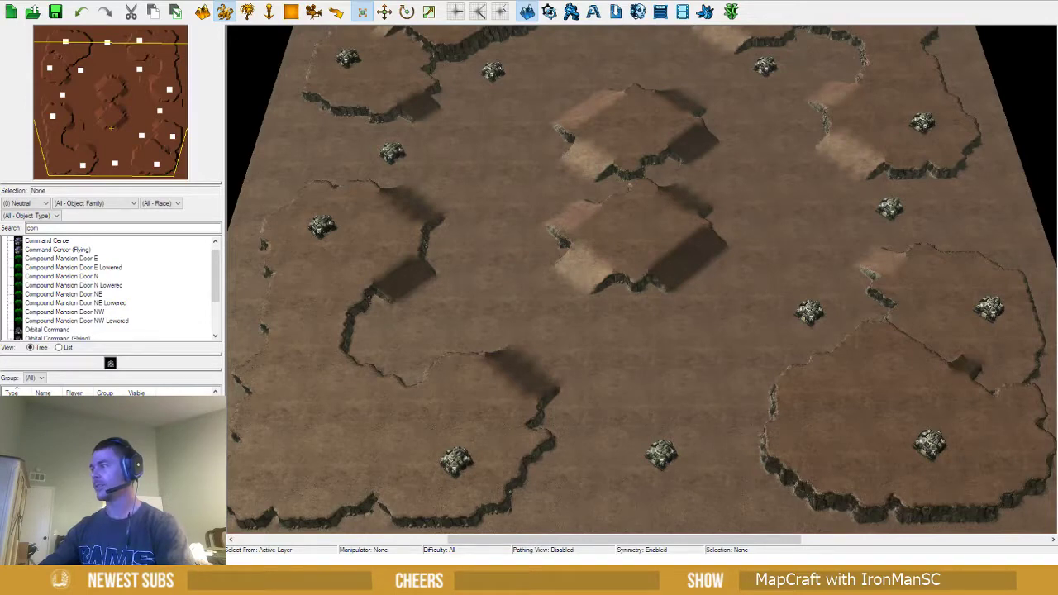
middle_click_drag(395, 405, 475, 376)
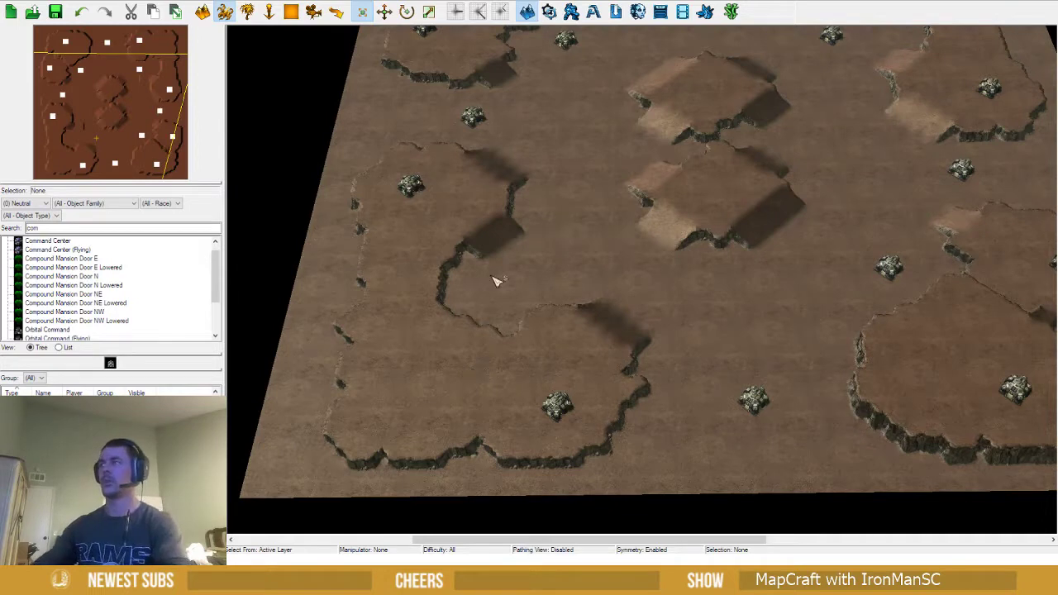
scroll(494, 281, "down", 5)
scroll(515, 307, "up", 5)
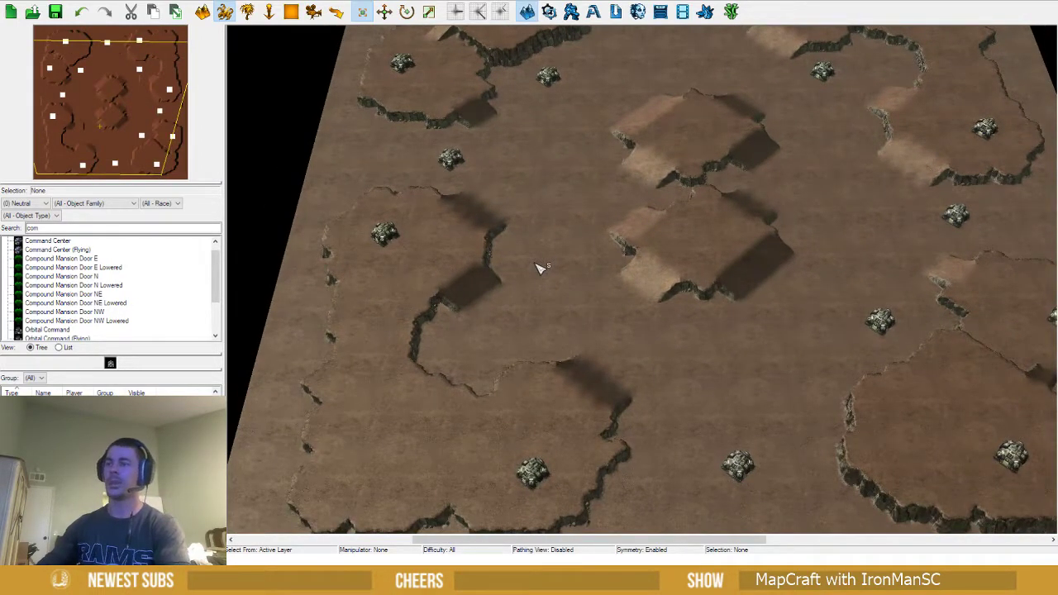
scroll(548, 307, "down", 1)
Mark out the southwest corner area and the two central plateaus with rectangular terrain selections to gauge their extents, and clear the selection
key("t")
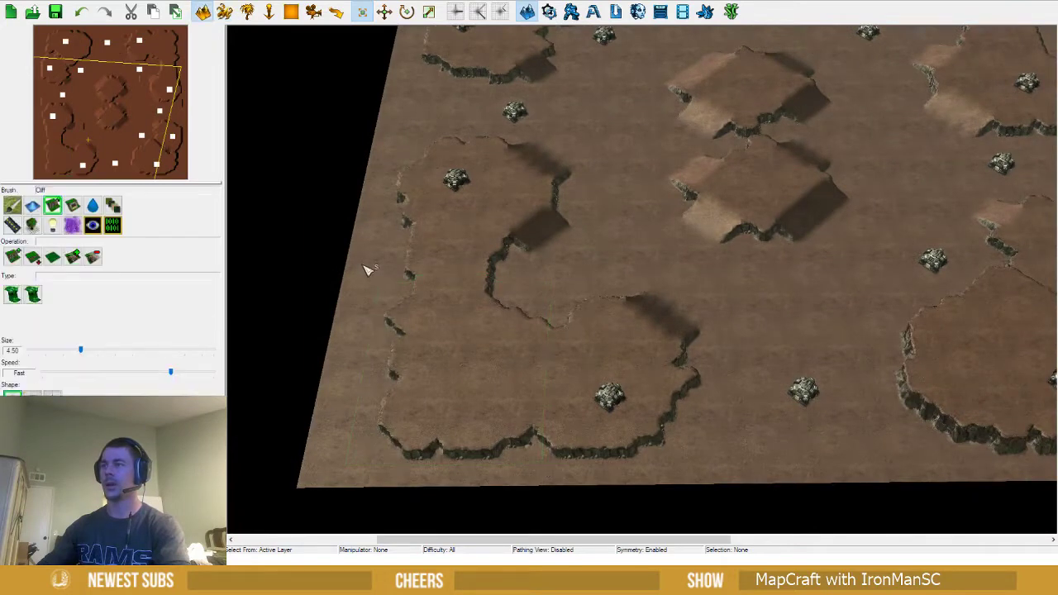
left_click_drag(362, 264, 556, 454)
key("Up")
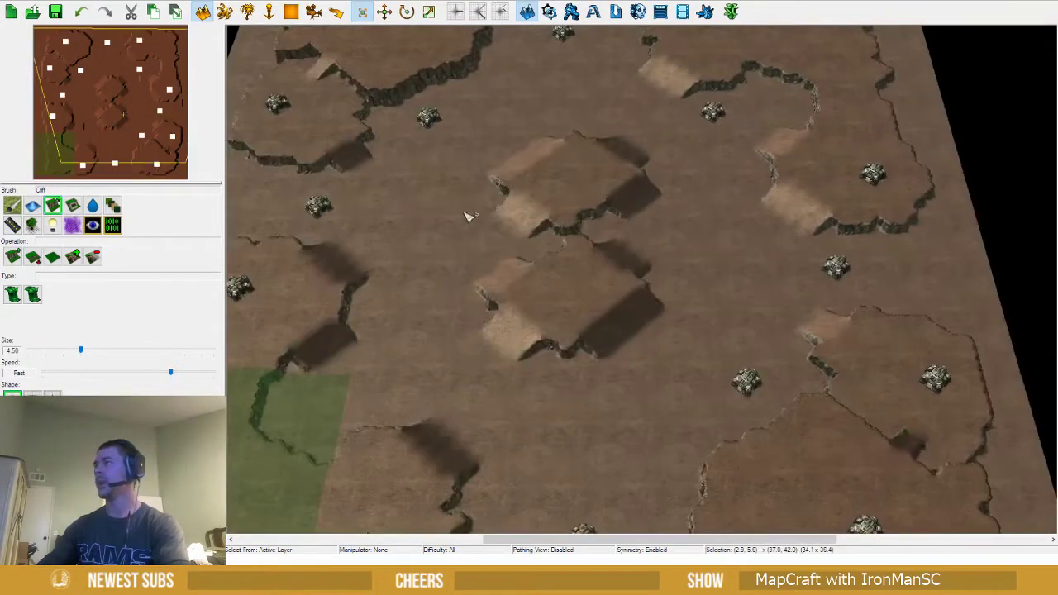
scroll(647, 351, "up", 2)
key("ctrl+v")
key("Left")
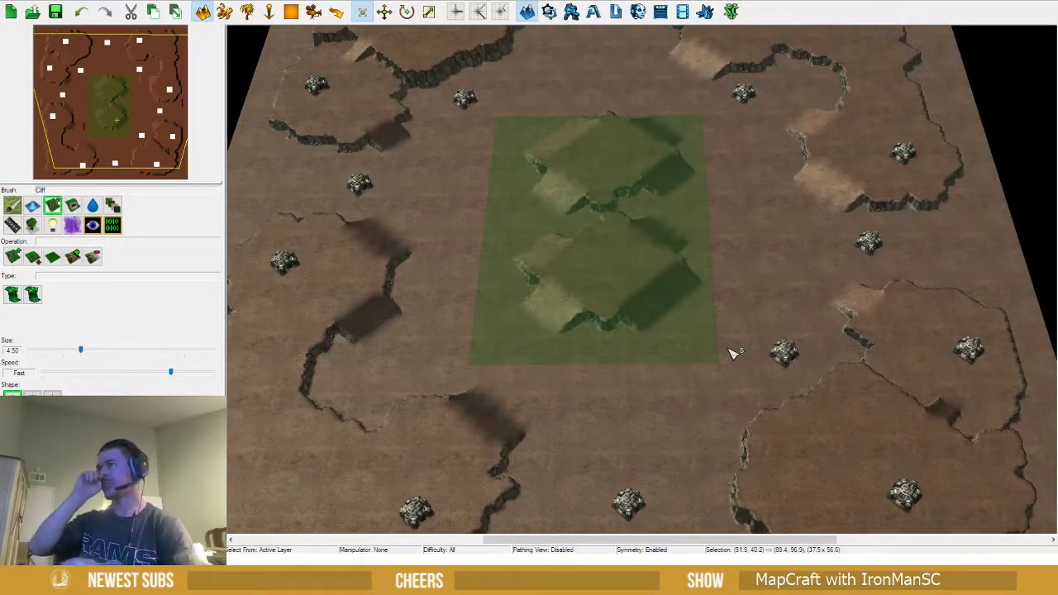
left_click(731, 353)
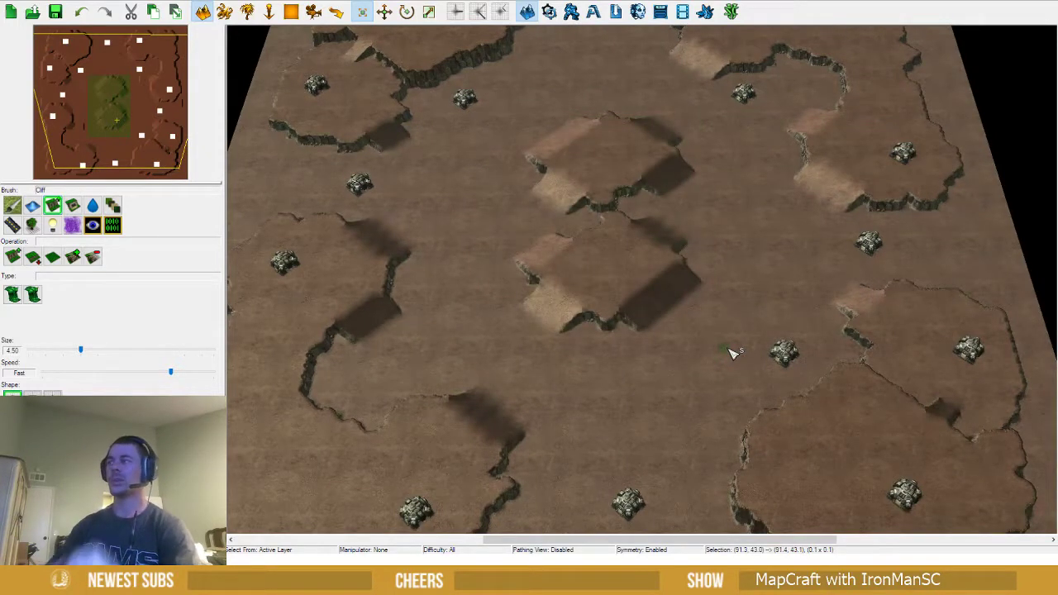
Raise cliffs with a size 3.50 brush to join the two central plateaus into one, leaving a small pit at its centre
scroll(713, 302, "up", 5)
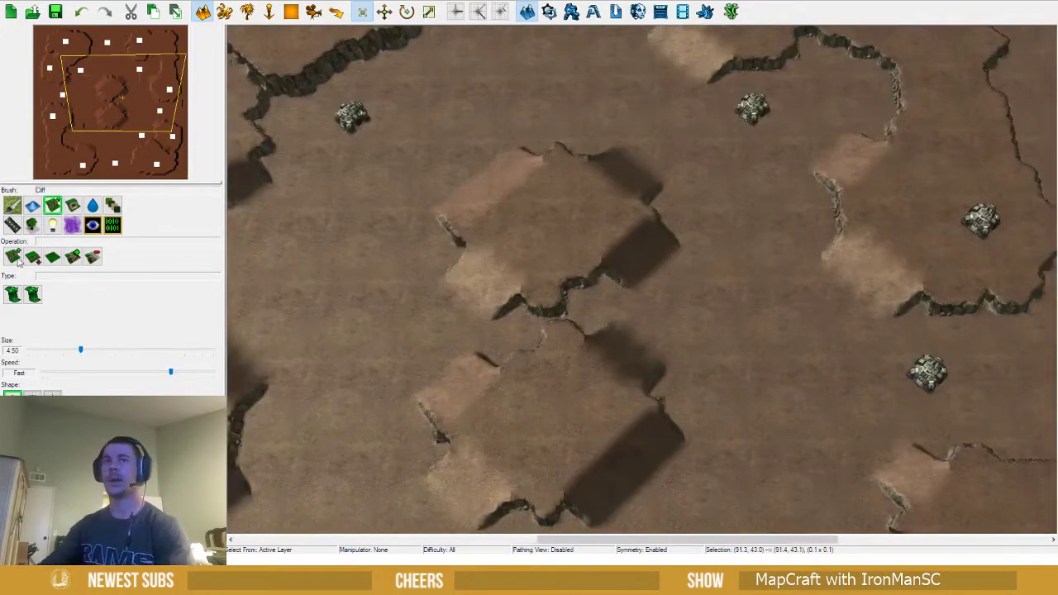
left_click(14, 259)
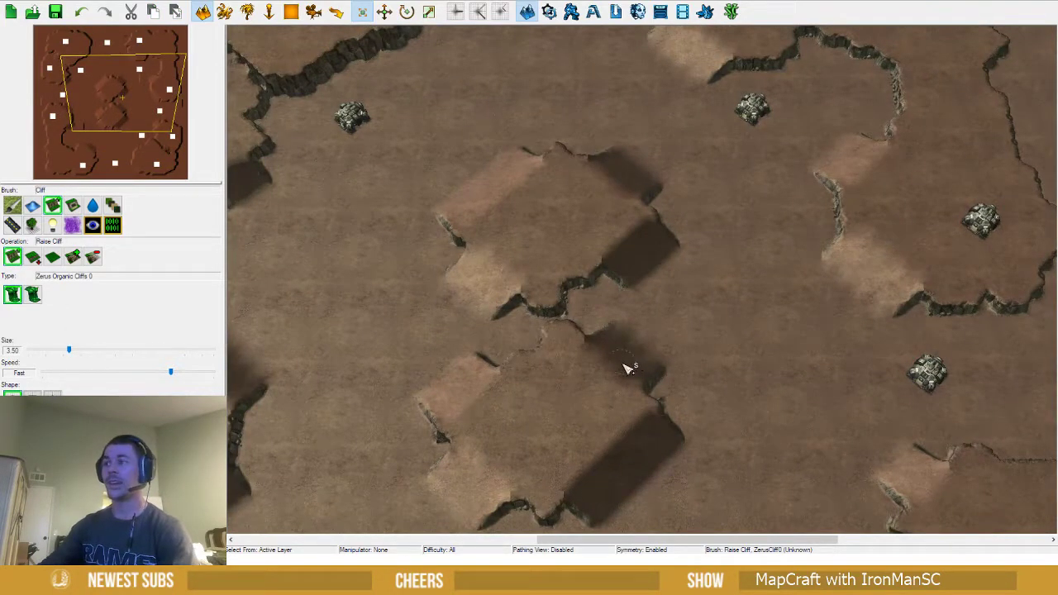
mouse_move(628, 368)
left_mouse_down()
mouse_move(645, 358)
mouse_move(645, 311)
mouse_move(616, 264)
mouse_move(647, 373)
mouse_move(675, 300)
mouse_move(636, 248)
mouse_move(653, 287)
mouse_move(699, 309)
mouse_move(681, 338)
mouse_move(612, 323)
mouse_move(609, 338)
mouse_move(604, 301)
left_mouse_up()
left_click_drag(673, 264, 683, 283)
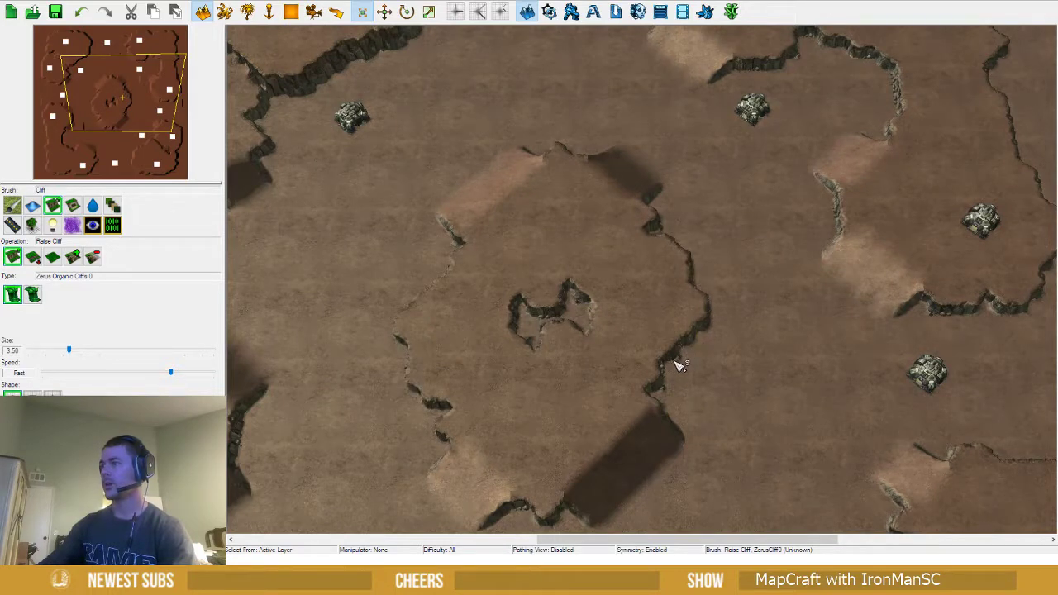
left_click_drag(679, 366, 674, 366)
Examine the merged central plateau and its distance to the surrounding bases and western cliffs
right_click_drag(628, 361, 633, 290, "ctrl")
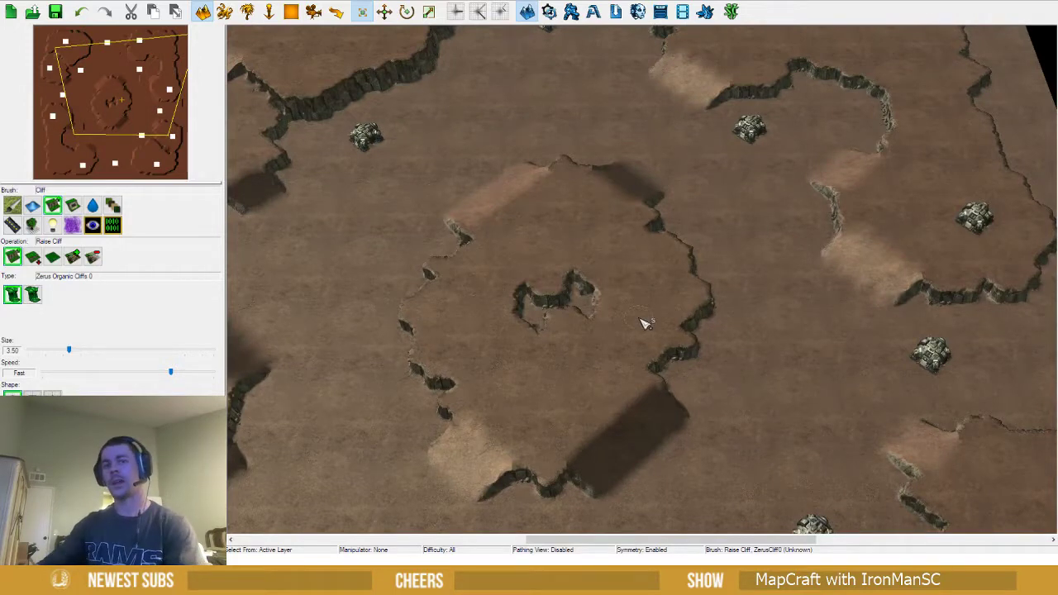
middle_click_drag(633, 347, 649, 340)
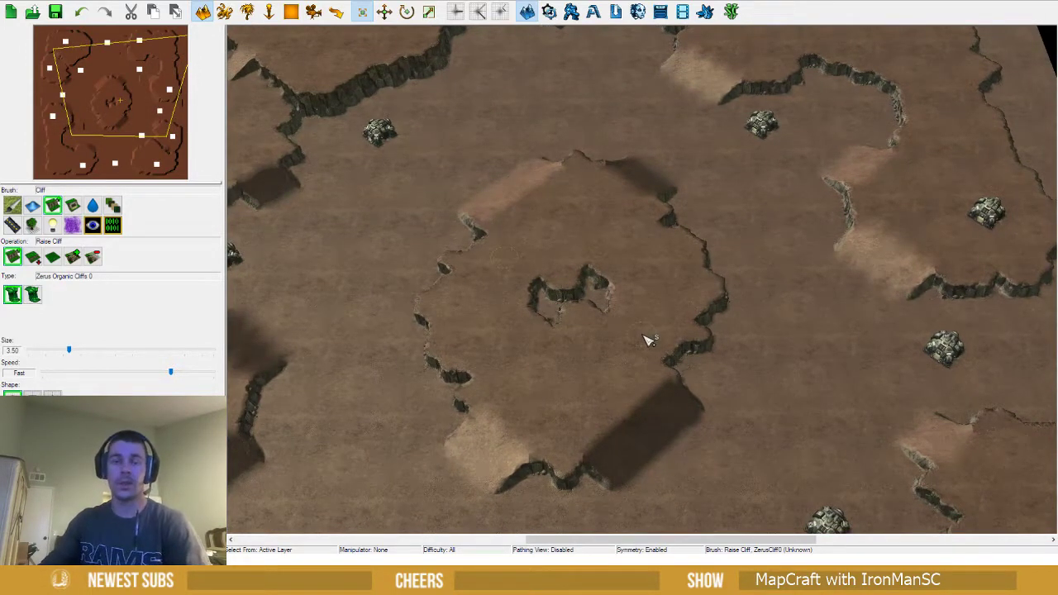
right_click_drag(560, 428, 596, 384)
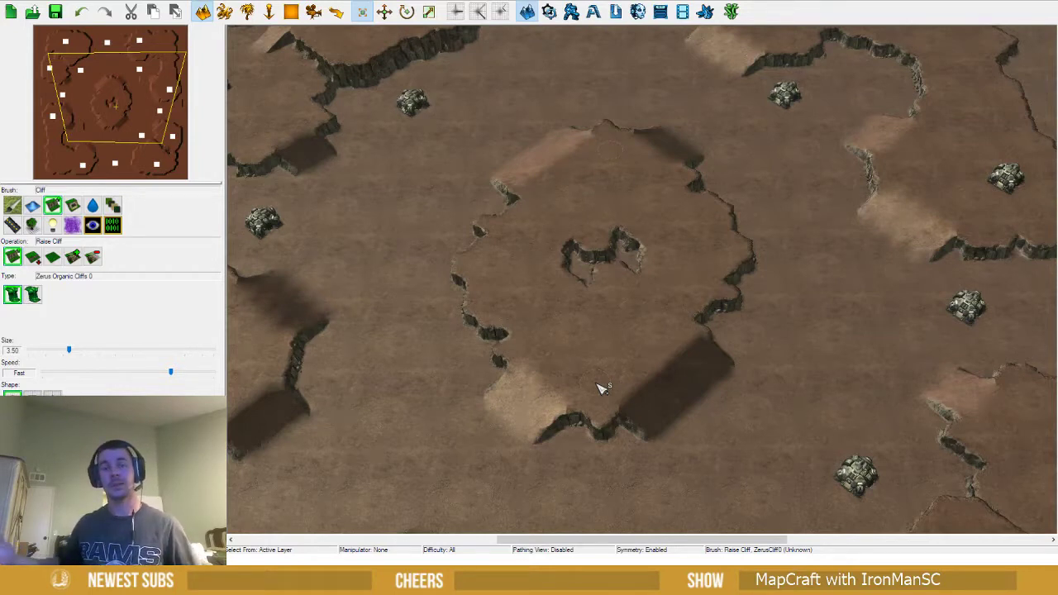
scroll(645, 322, "down", 1)
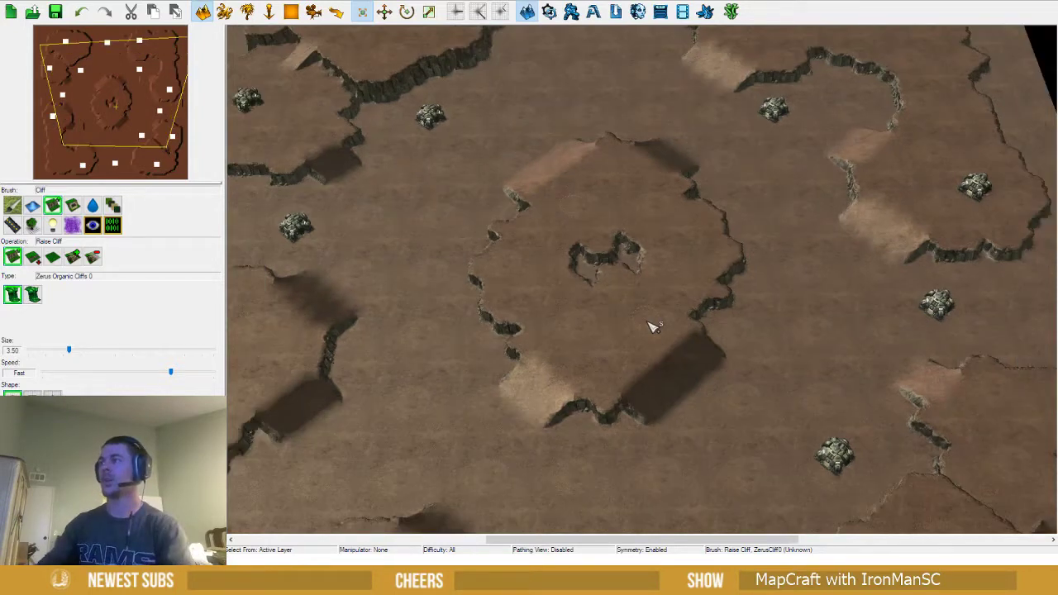
right_click_drag(599, 342, 626, 322)
scroll(636, 323, "down", 2)
scroll(650, 307, "up", 4)
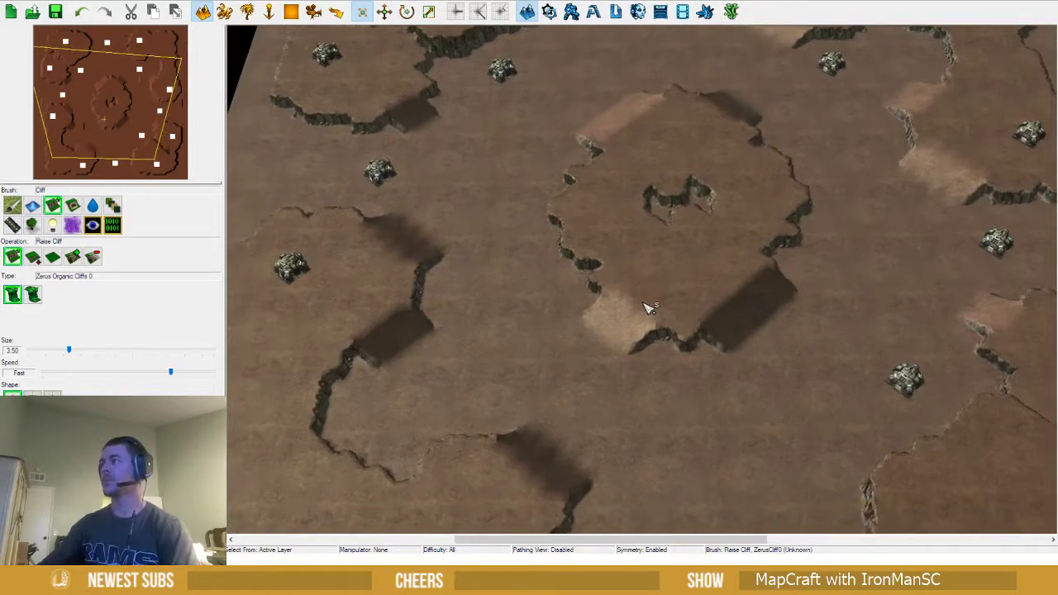
scroll(581, 267, "down", 1)
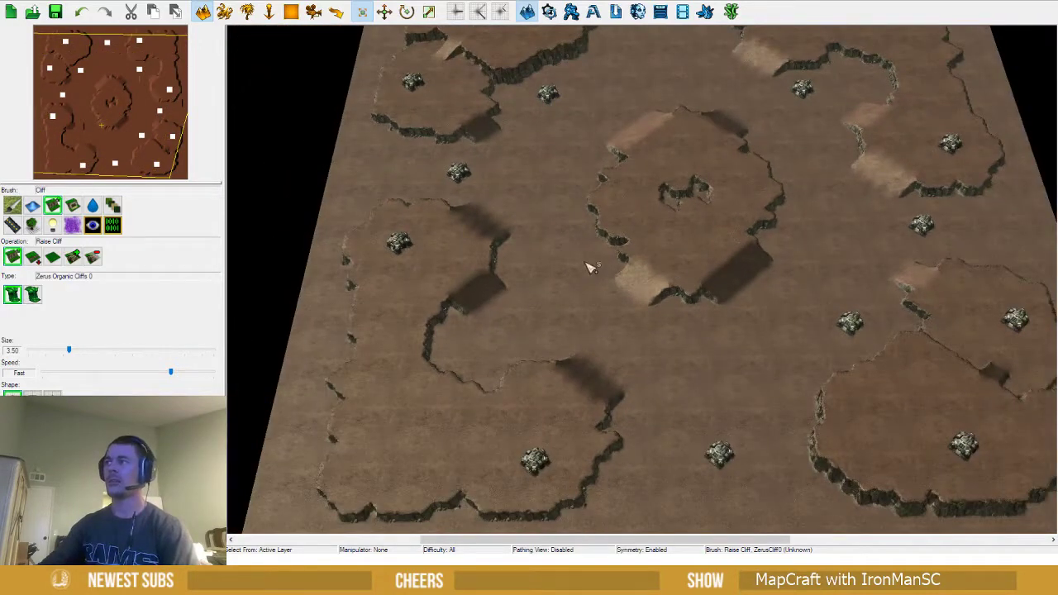
Raise a broad land bridge from the west plateau to the central plateau with the Raise Cliff brush at size 6.50
right_click_drag(589, 266, 632, 262)
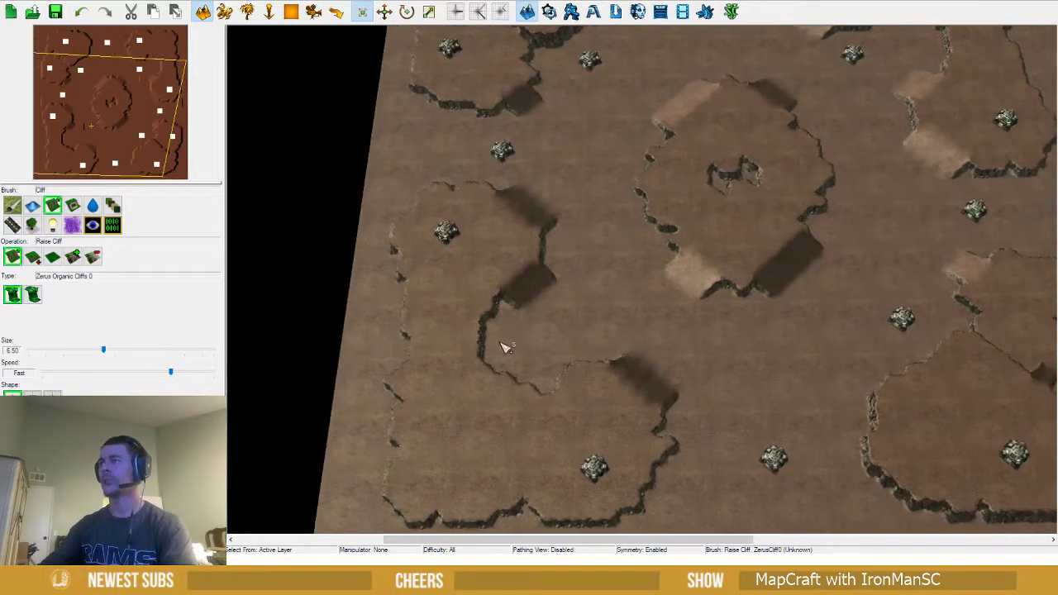
scroll(562, 361, "up", 3)
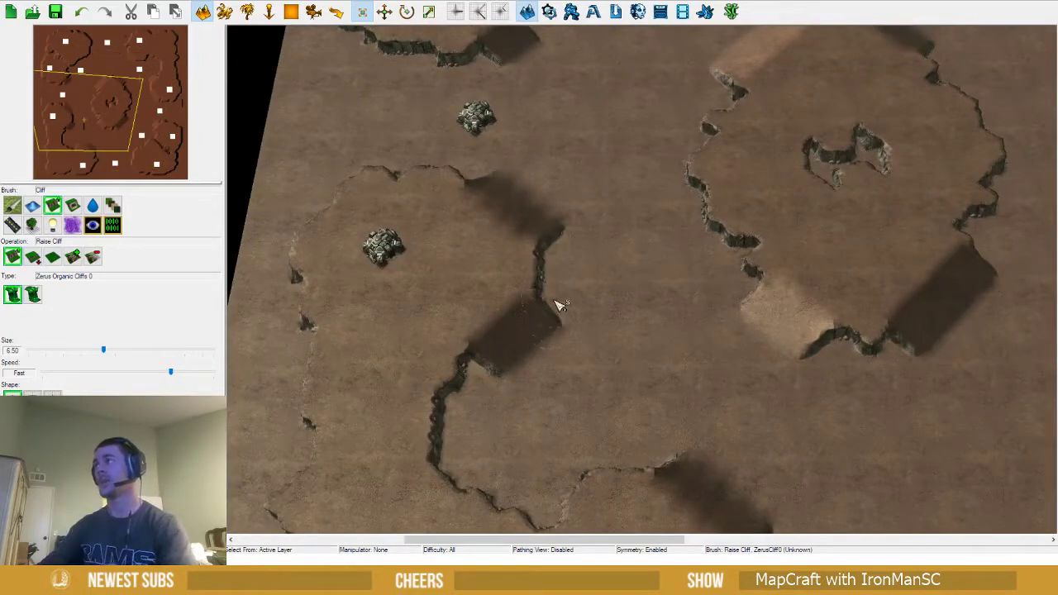
mouse_move(600, 256)
left_mouse_down()
mouse_move(602, 236)
mouse_move(671, 220)
mouse_move(691, 190)
mouse_move(666, 243)
mouse_move(561, 281)
mouse_move(550, 333)
mouse_move(638, 281)
mouse_move(598, 300)
mouse_move(562, 240)
mouse_move(666, 201)
left_mouse_up()
Add two size 2.00 ramps on the land bridge's northern cliff, a wide one descending northwest and a smaller one descending northeast
right_click_drag(666, 202, 578, 320)
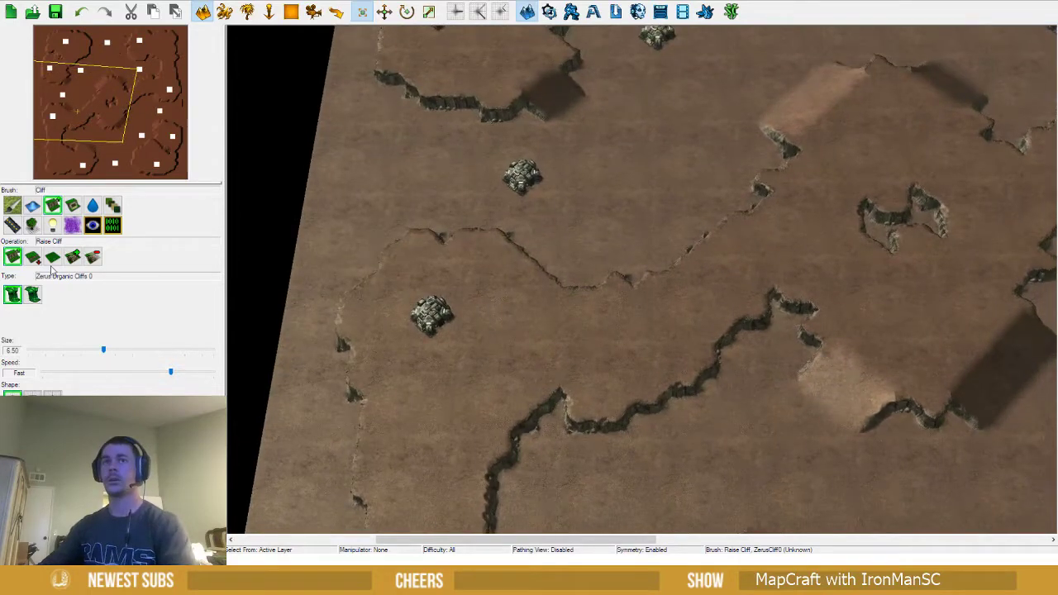
left_click(72, 256)
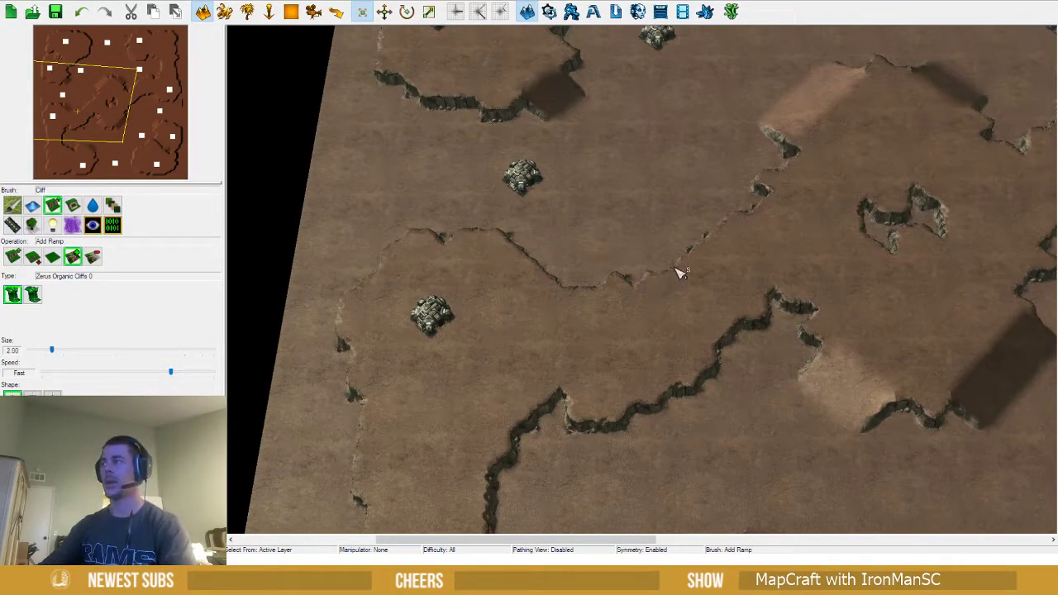
mouse_move(679, 272)
left_mouse_down()
mouse_move(699, 267)
mouse_move(705, 236)
mouse_move(676, 260)
left_mouse_up()
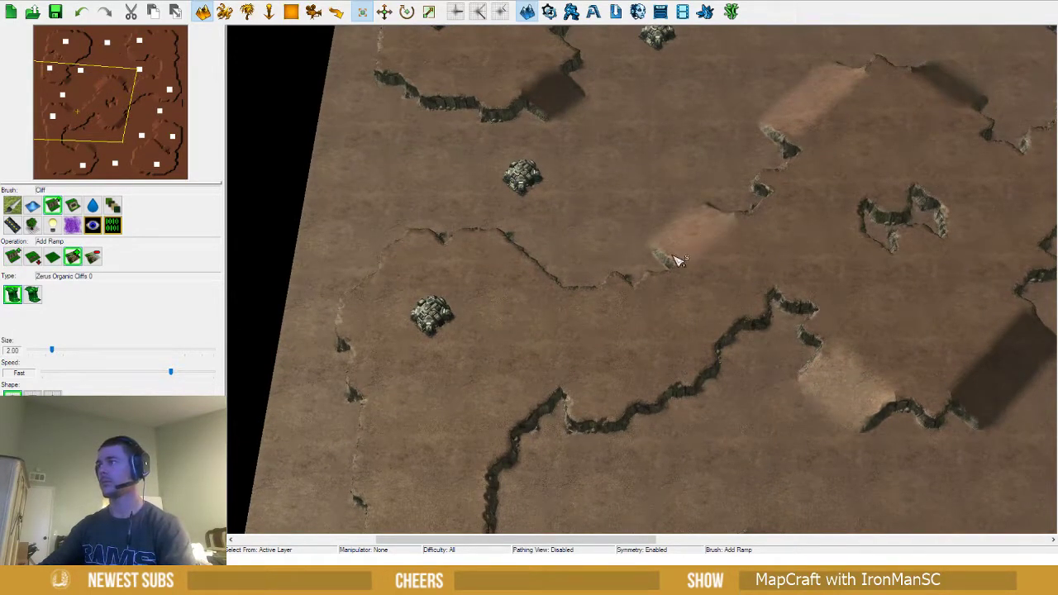
scroll(677, 278, "down", 2)
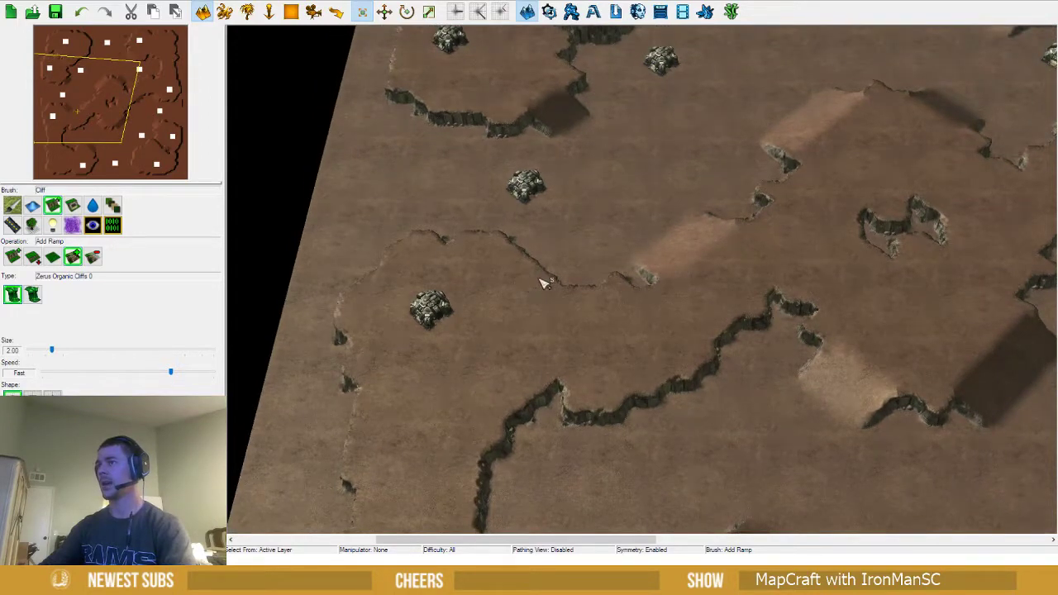
mouse_move(541, 284)
left_mouse_down()
mouse_move(538, 267)
mouse_move(550, 266)
left_mouse_up()
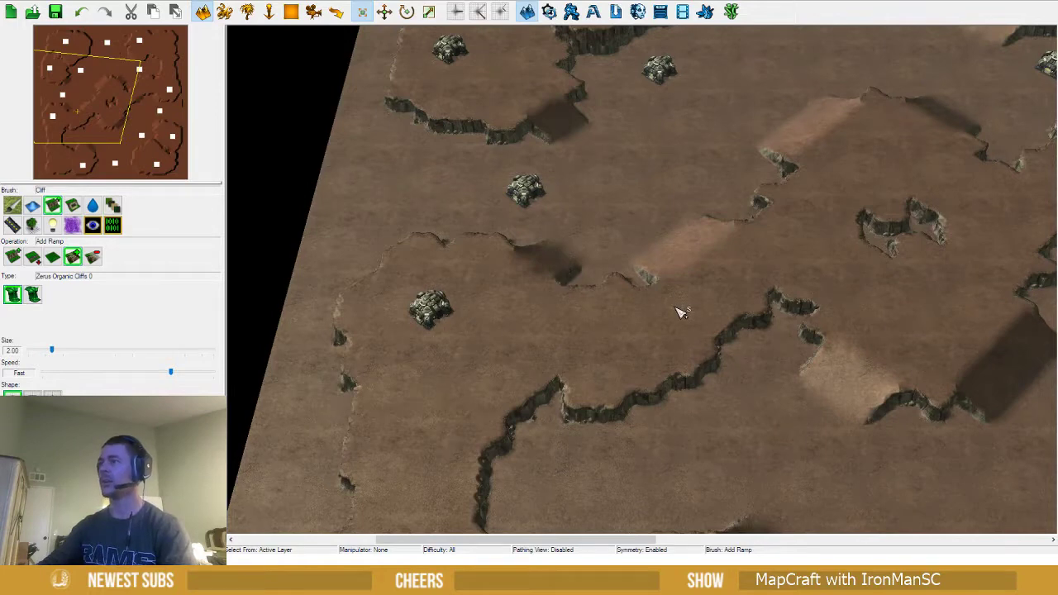
Raise the cliff notch on the land bridge's southern side and add a wide ramp there descending southeast
scroll(657, 347, "up", 3)
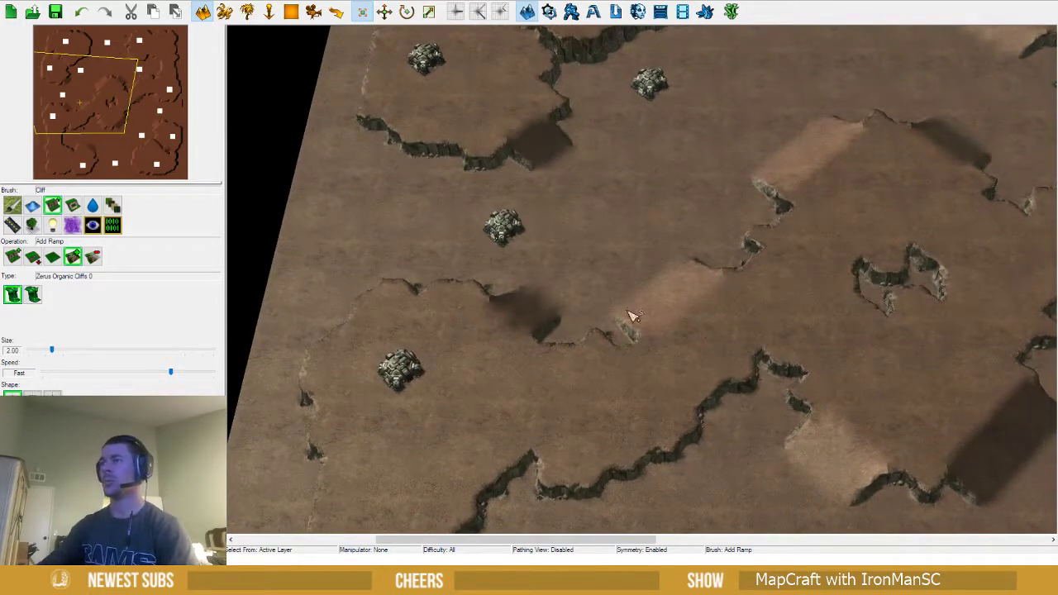
middle_click_drag(595, 273, 483, 238)
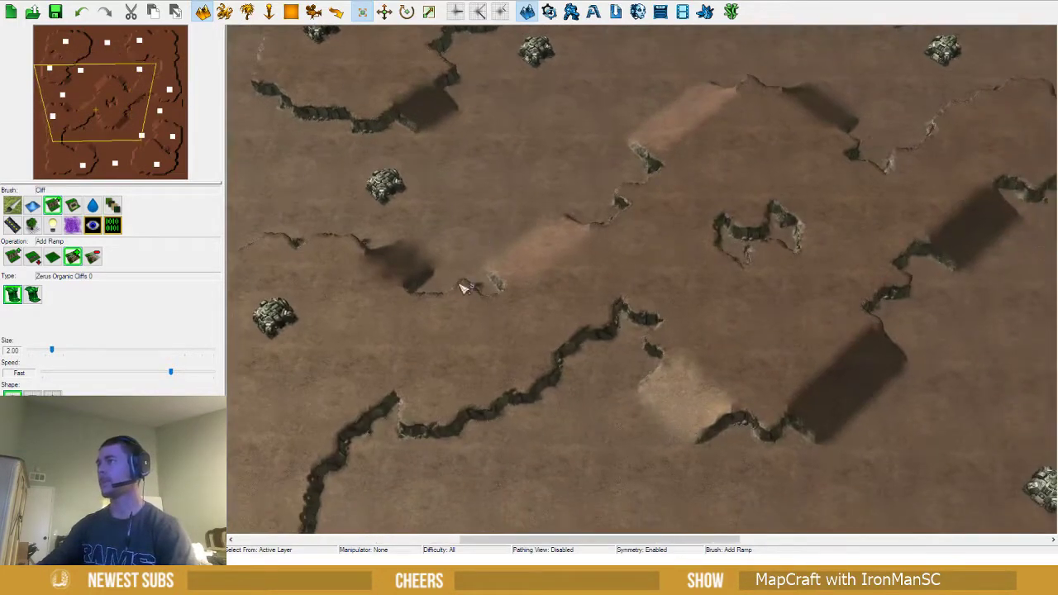
right_click_drag(461, 286, 549, 223)
right_click_drag(567, 284, 628, 247, "ctrl")
scroll(628, 247, "up", 2)
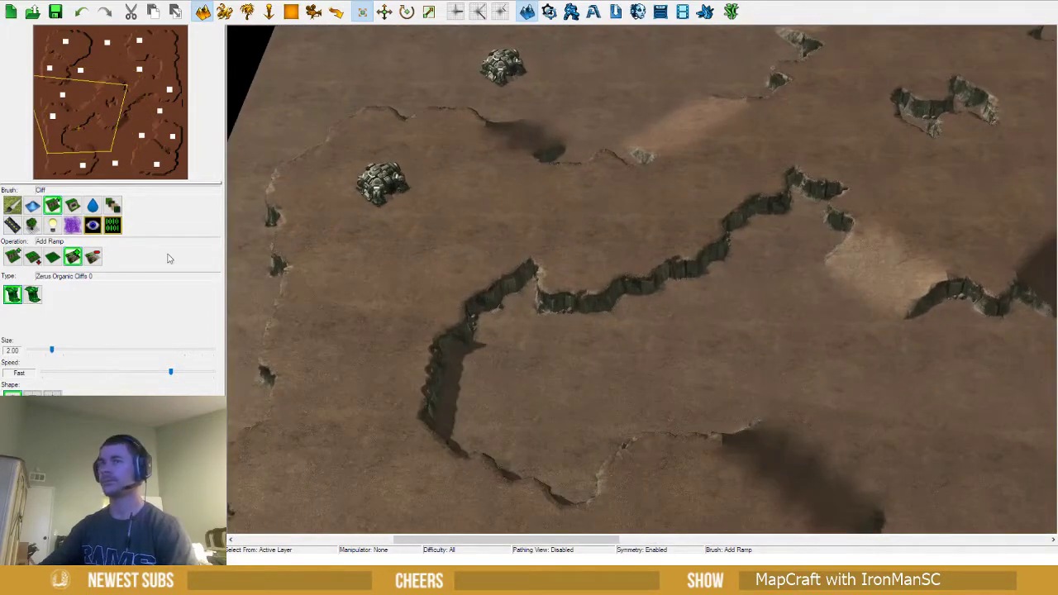
left_click(14, 259)
mouse_move(538, 295)
left_mouse_down()
mouse_move(534, 302)
mouse_move(567, 302)
mouse_move(488, 369)
mouse_move(571, 308)
mouse_move(543, 293)
mouse_move(508, 326)
mouse_move(482, 323)
mouse_move(461, 355)
left_mouse_up()
left_click(73, 258)
mouse_move(575, 313)
left_mouse_down()
mouse_move(623, 308)
mouse_move(598, 334)
left_mouse_up()
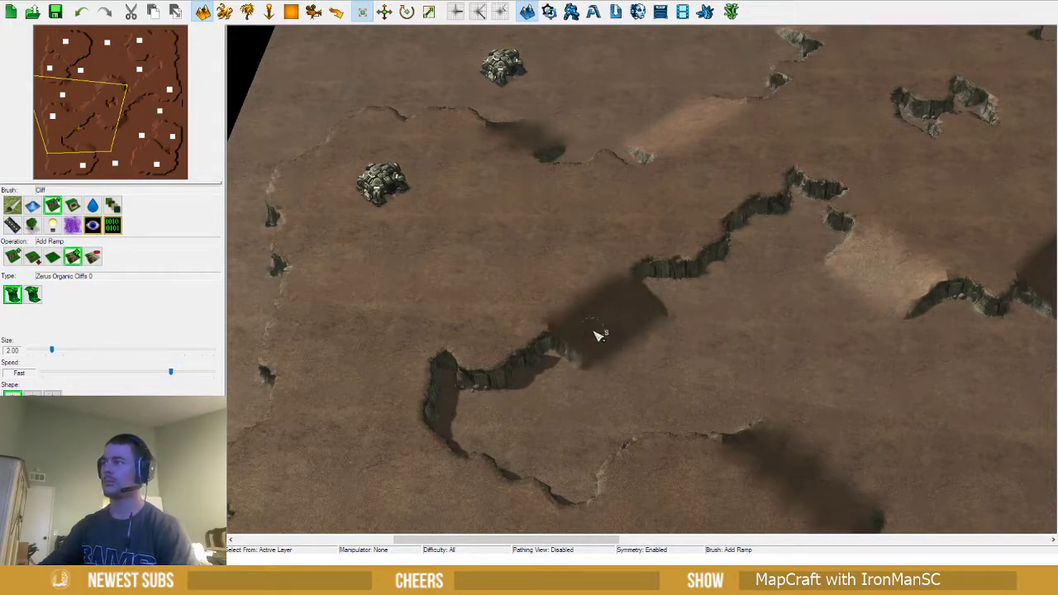
Remove the wide ramp on the northeast cliff of the southwest plateau
right_click_drag(632, 369, 644, 298)
mouse_move(715, 351)
right_mouse_down()
mouse_move(659, 259)
mouse_move(669, 319)
right_mouse_up()
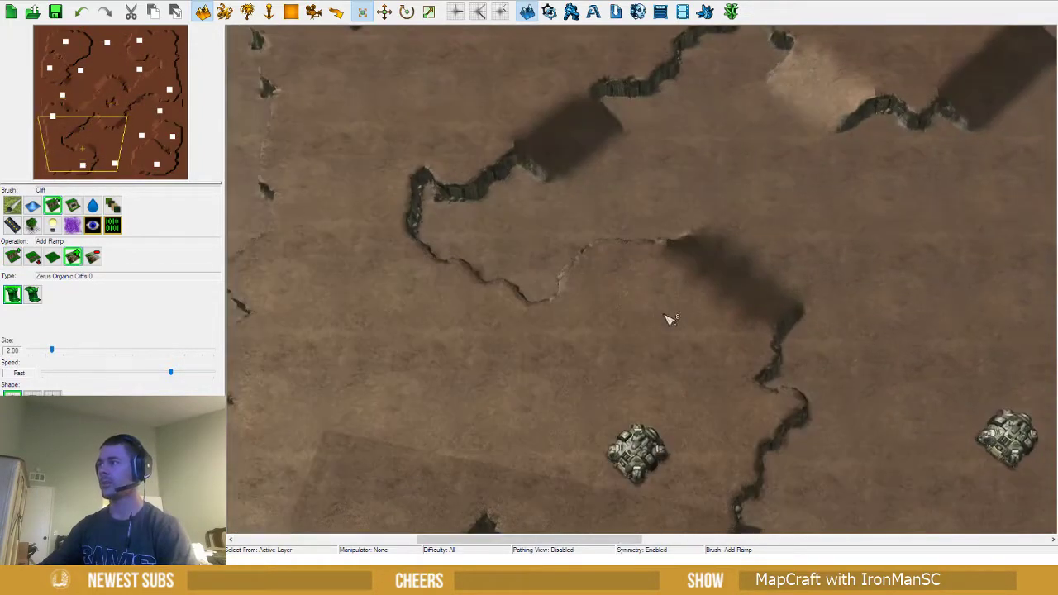
left_click(92, 257)
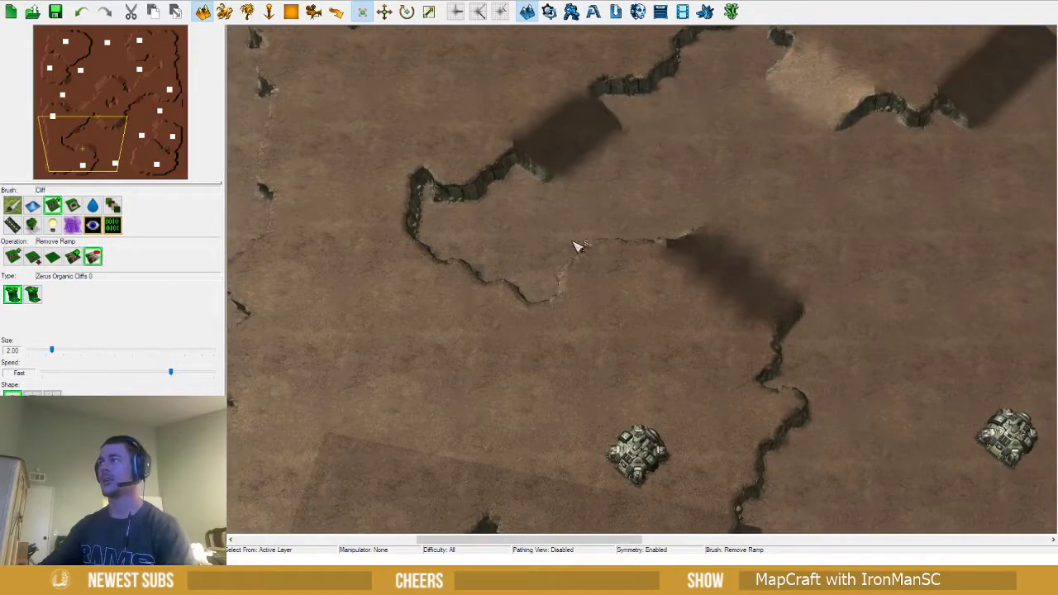
mouse_move(496, 113)
left_mouse_down()
mouse_move(751, 263)
mouse_move(754, 293)
left_mouse_up()
Cut back the southwest plateau's northeast edge with the Lower Cliff brush at size 4.00
left_click(93, 257)
left_click(33, 257)
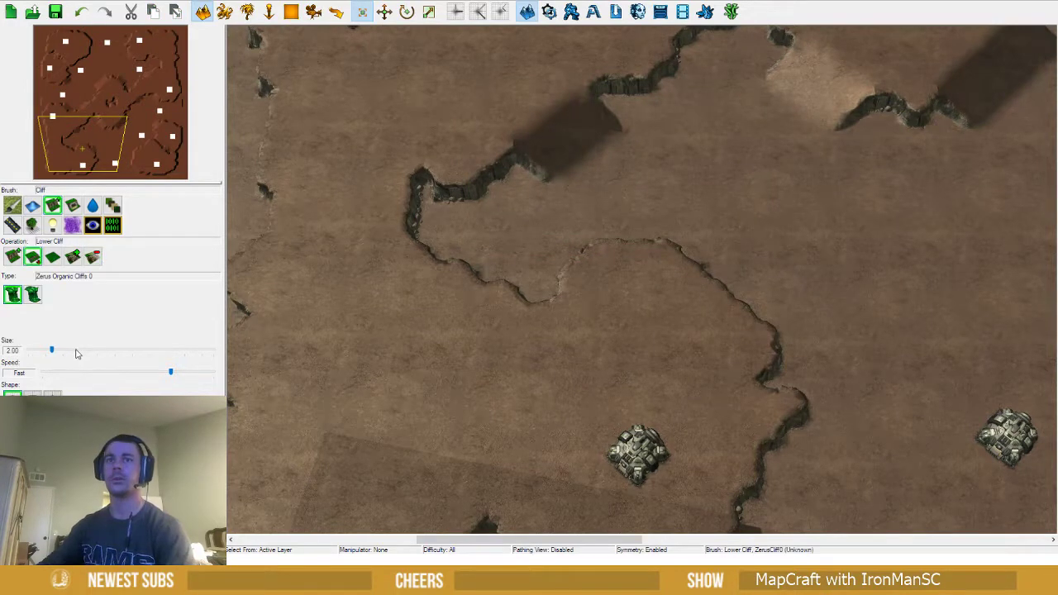
mouse_move(646, 276)
left_mouse_down()
mouse_move(650, 267)
mouse_move(623, 281)
mouse_move(682, 297)
mouse_move(646, 301)
mouse_move(751, 373)
mouse_move(708, 354)
mouse_move(726, 306)
left_mouse_up()
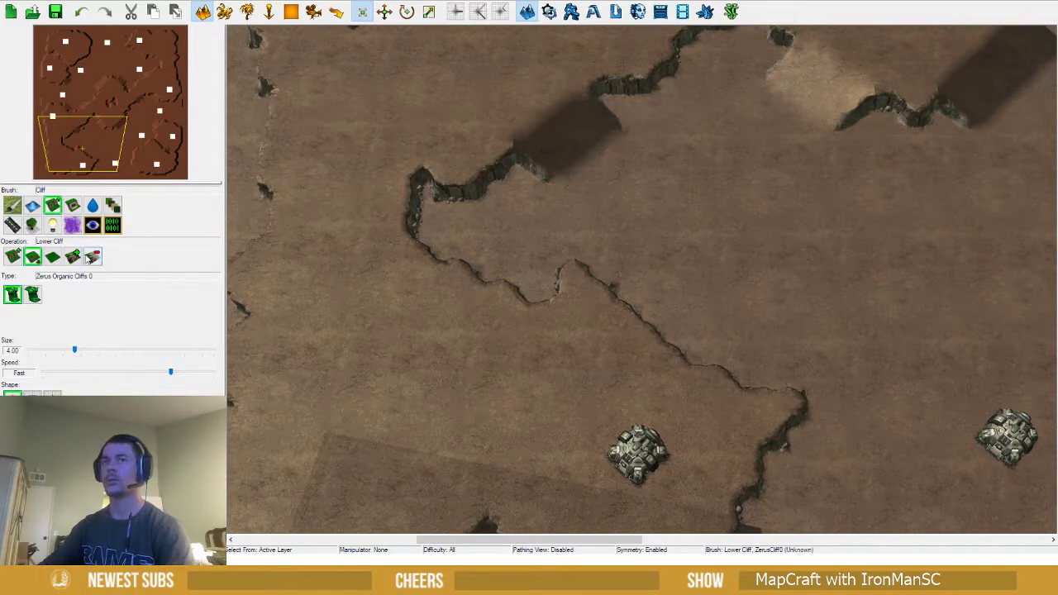
Add a wide size 4.00 ramp on the southwest plateau's northeast edge, descending northeast to the low ground
left_click(73, 257)
mouse_move(637, 329)
left_mouse_down()
mouse_move(699, 347)
mouse_move(603, 273)
left_mouse_up()
right_click_drag(597, 268, 593, 241, "ctrl")
mouse_move(659, 274)
right_mouse_down()
mouse_move(590, 274)
mouse_move(572, 287)
right_mouse_up()
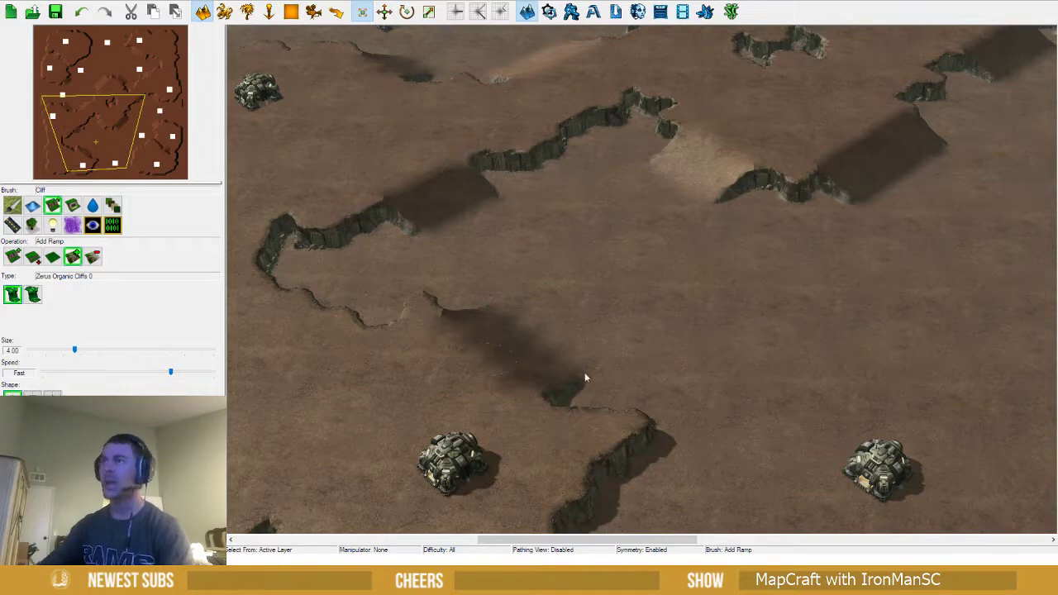
Clear the raised bits inside the map's central pit with the Lower Cliff brush at size 2.00, leaving a diamond-shaped hole
right_click_drag(531, 321, 567, 340)
right_click_drag(504, 362, 273, 455)
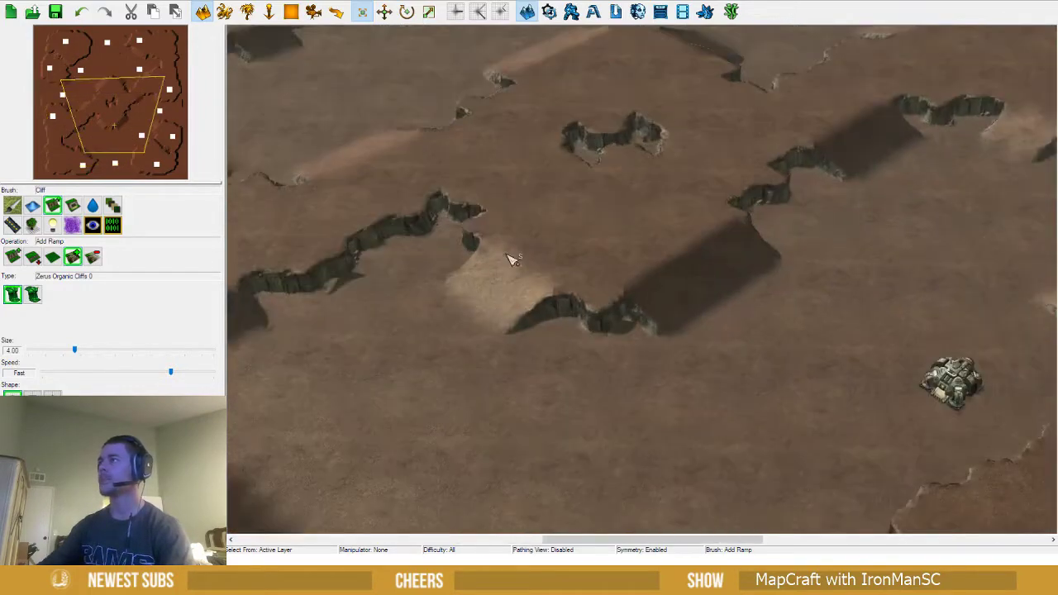
right_click_drag(510, 259, 642, 221)
scroll(647, 226, "down", 10)
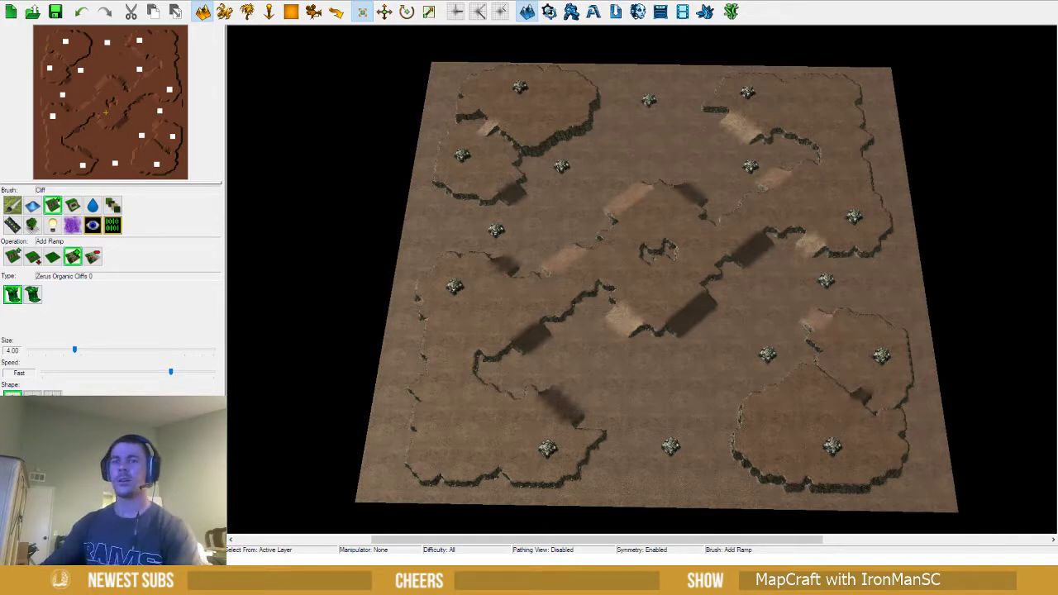
right_click_drag(573, 365, 572, 395, "ctrl")
right_click_drag(573, 394, 562, 386)
scroll(567, 390, "up", 5)
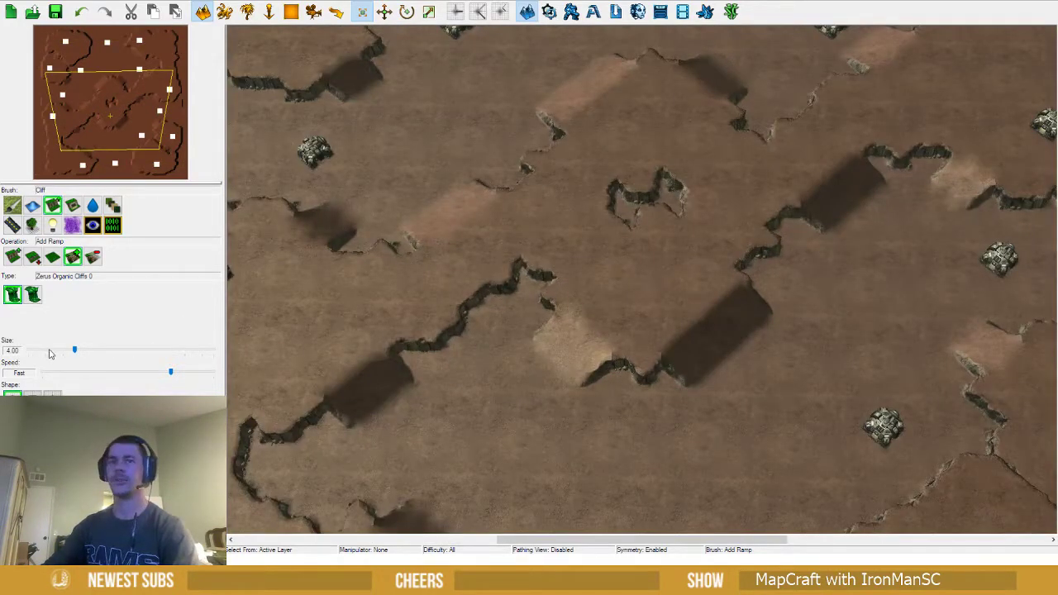
left_click(49, 354)
left_click(652, 231)
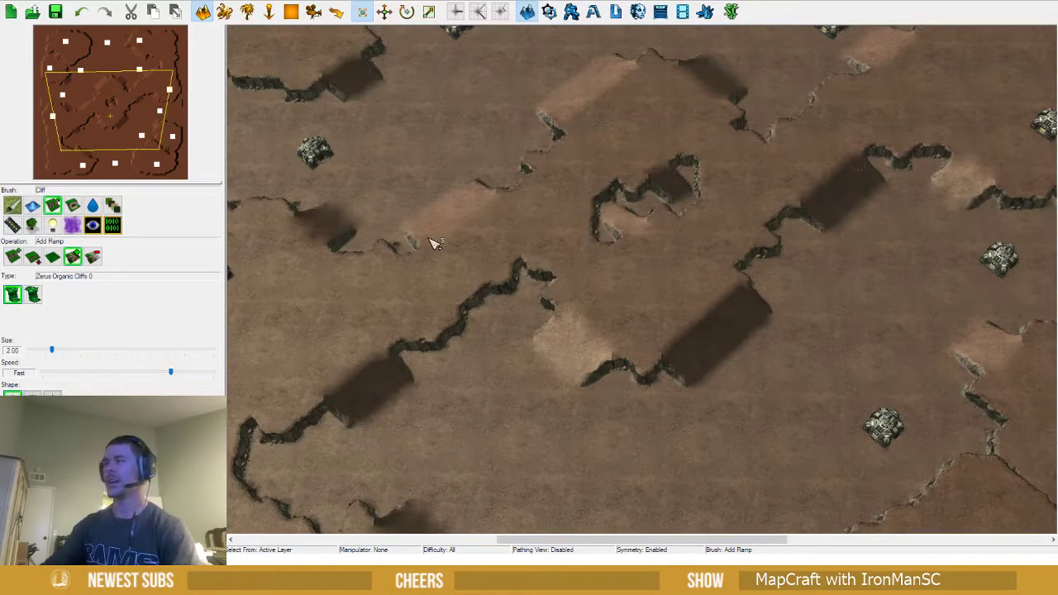
left_click(32, 257)
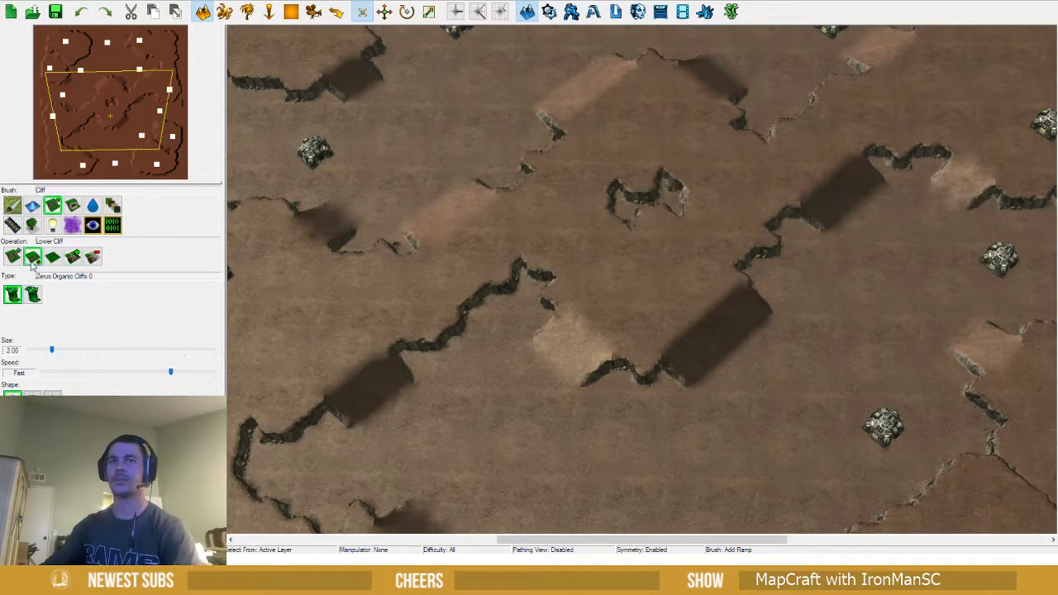
left_click(652, 230)
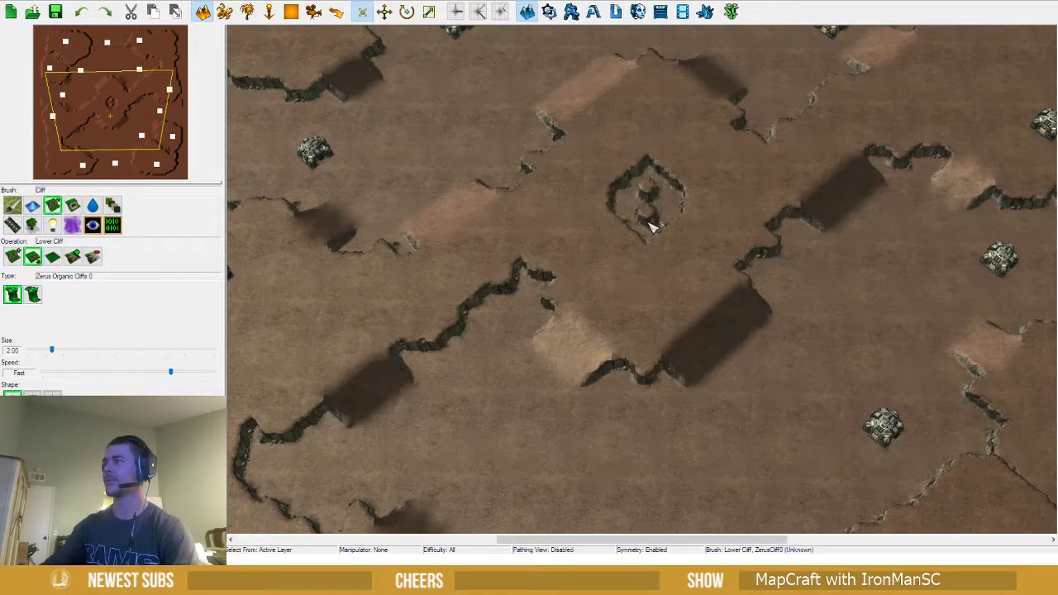
left_click(651, 222)
Examine the open low ground between the southwest plateau, the land bridge and the southeast plateau
right_click_drag(504, 326, 591, 301, "ctrl")
right_click_drag(463, 422, 527, 351)
scroll(562, 351, "down", 5)
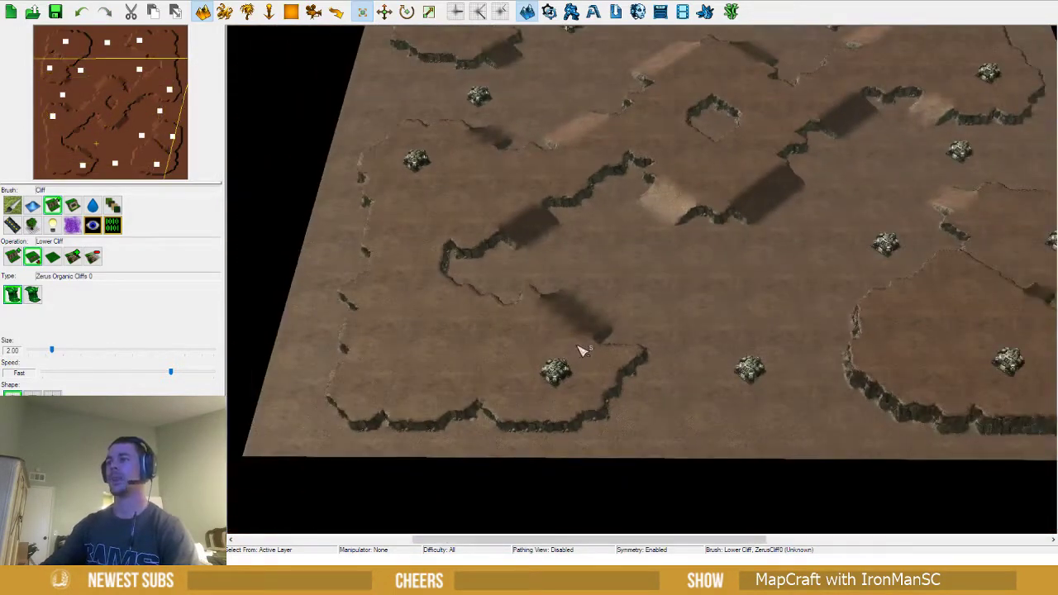
scroll(571, 363, "up", 3)
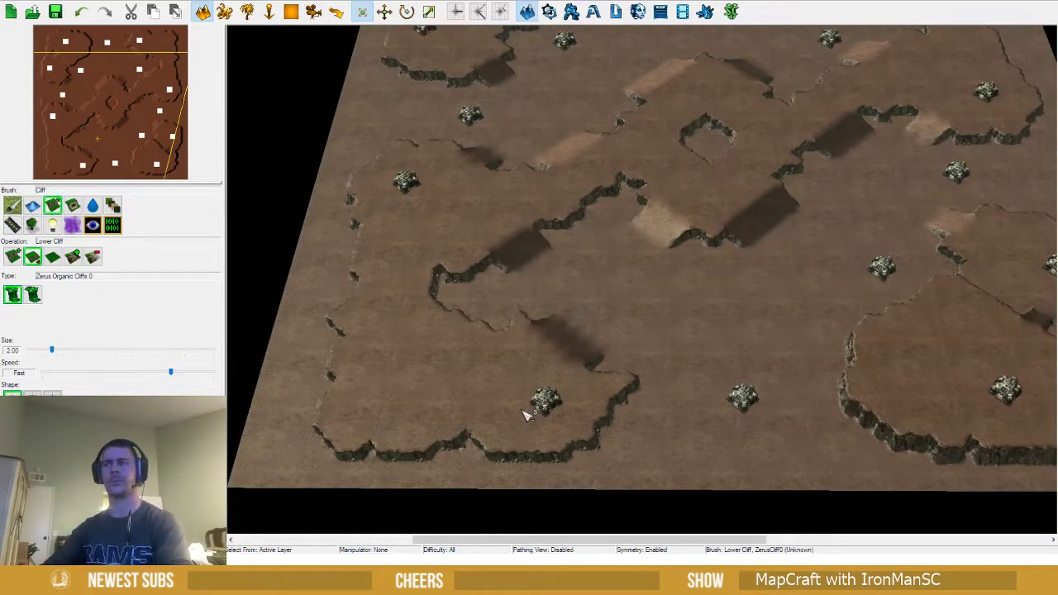
scroll(542, 397, "down", 4)
scroll(590, 359, "up", 2)
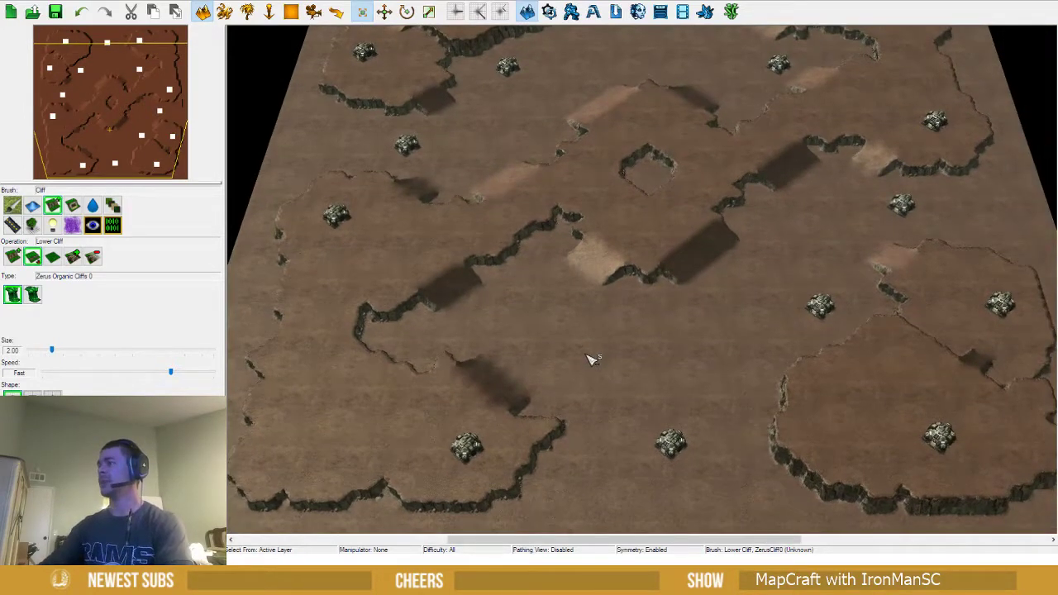
scroll(592, 360, "down", 3)
scroll(628, 338, "up", 3)
key("Escape")
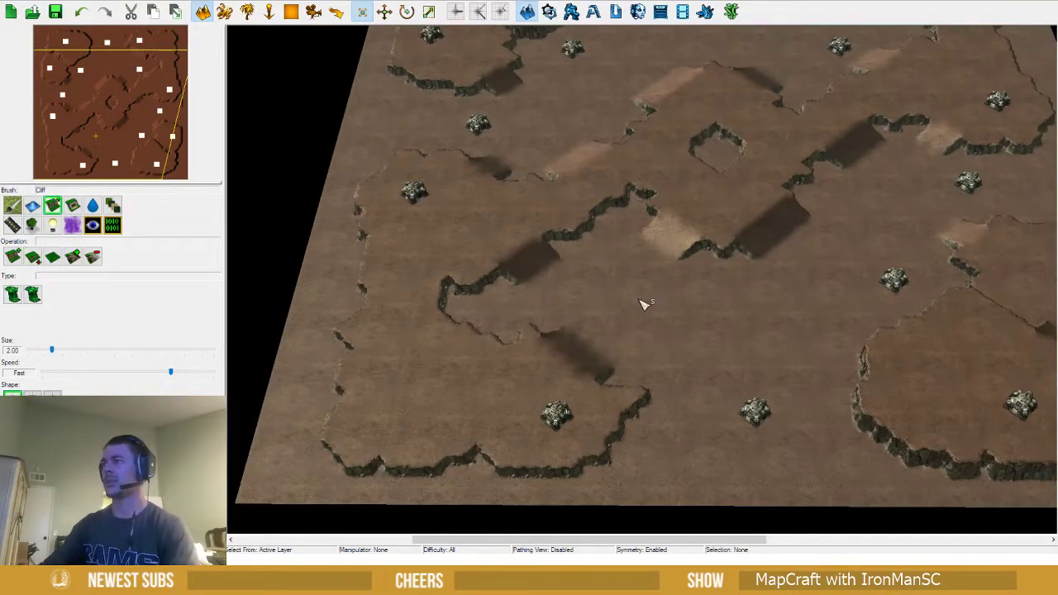
scroll(642, 302, "up", 2)
scroll(634, 347, "up", 2)
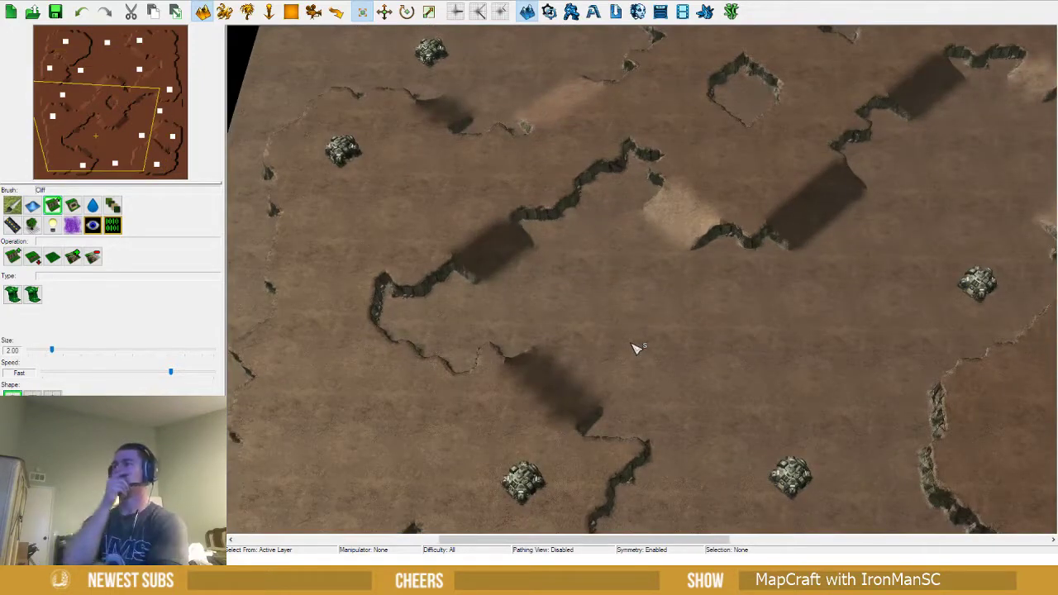
scroll(635, 349, "down", 3)
scroll(612, 354, "up", 2)
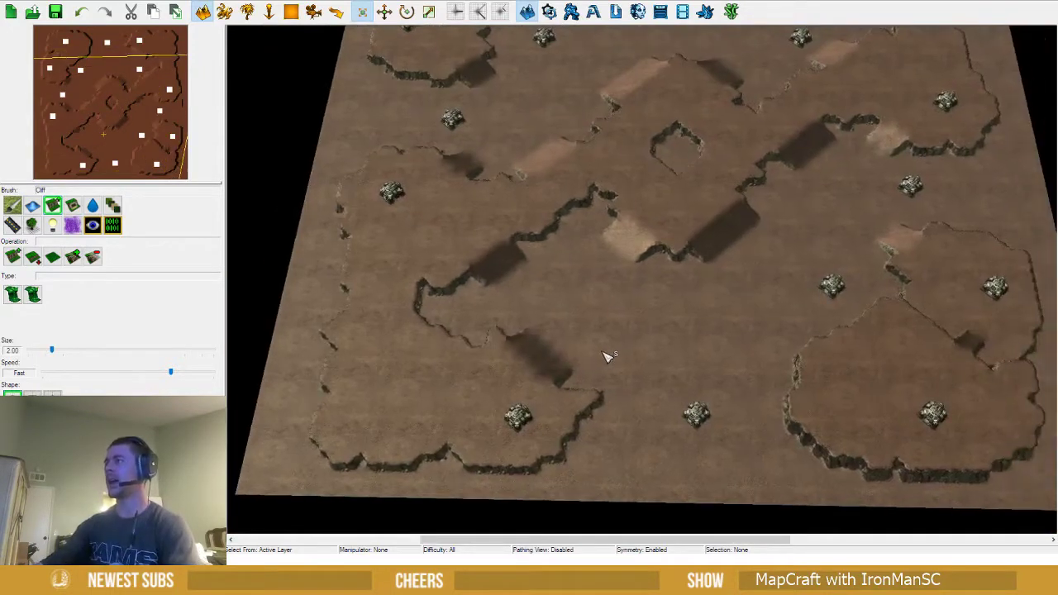
Place a neutral Command Center on the light-coloured ramp on the central plateau's southwest side
key("u")
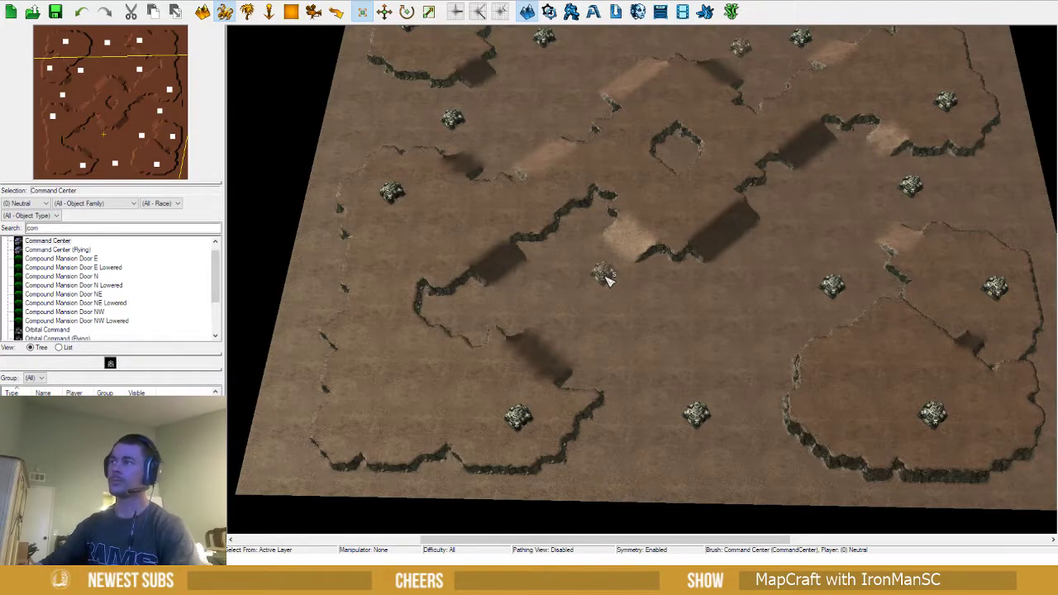
scroll(605, 280, "up", 3)
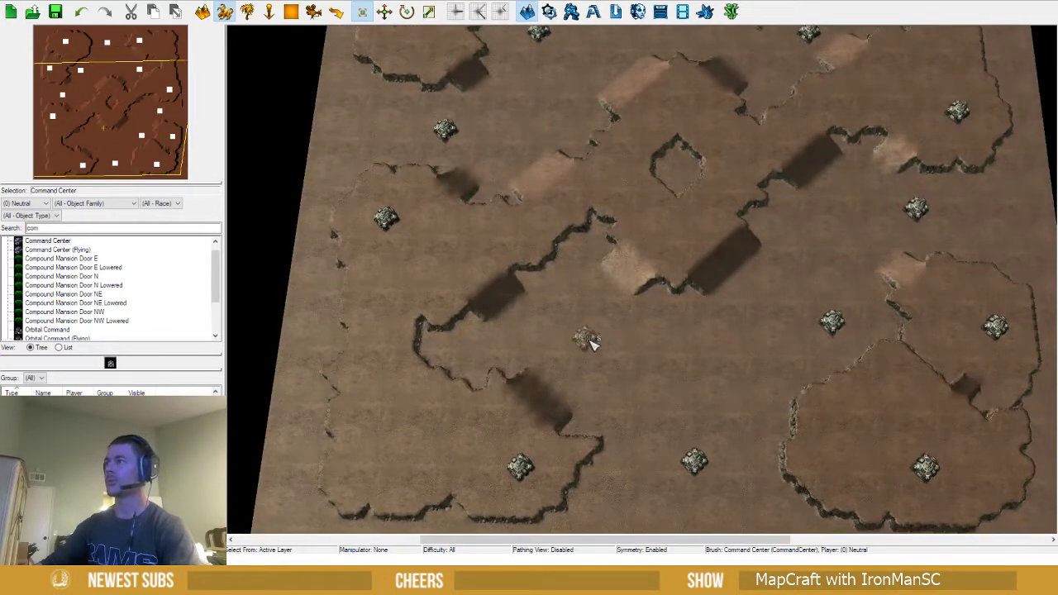
scroll(588, 343, "up", 2)
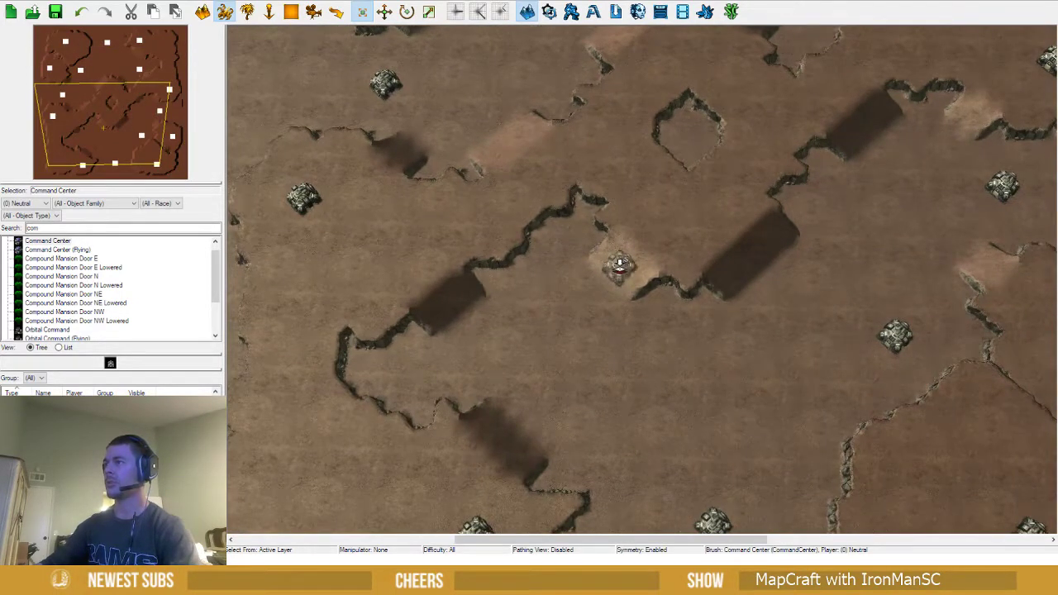
left_click(620, 265)
scroll(565, 364, "up", 2)
Raise the ground around the new Command Center with the Raise Cliff brush at size 3.50, extending the plateau south and west over the ramp
key("t")
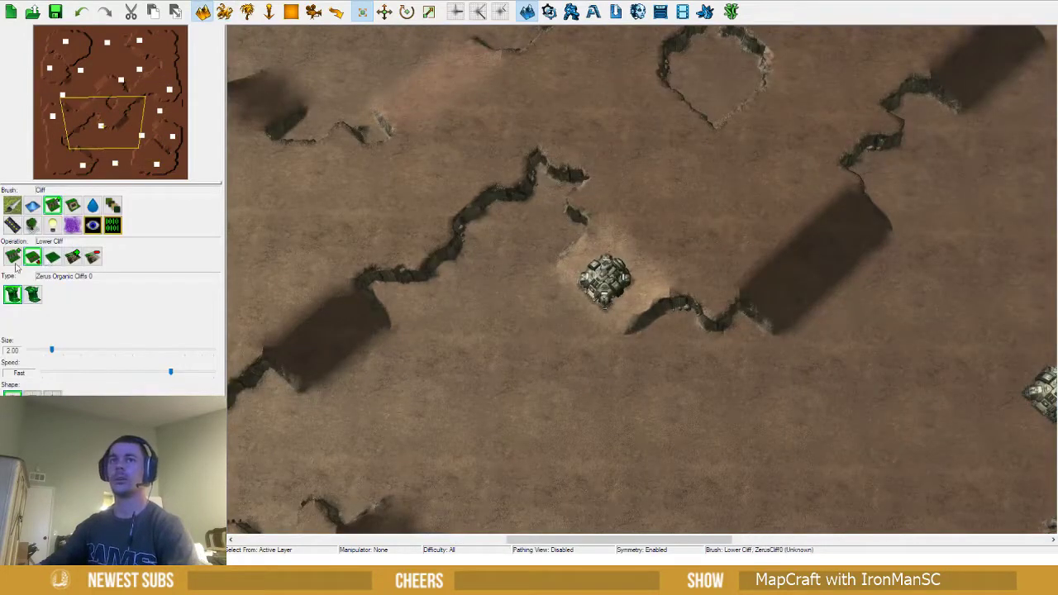
left_click(14, 260)
left_click_drag(59, 349, 69, 349)
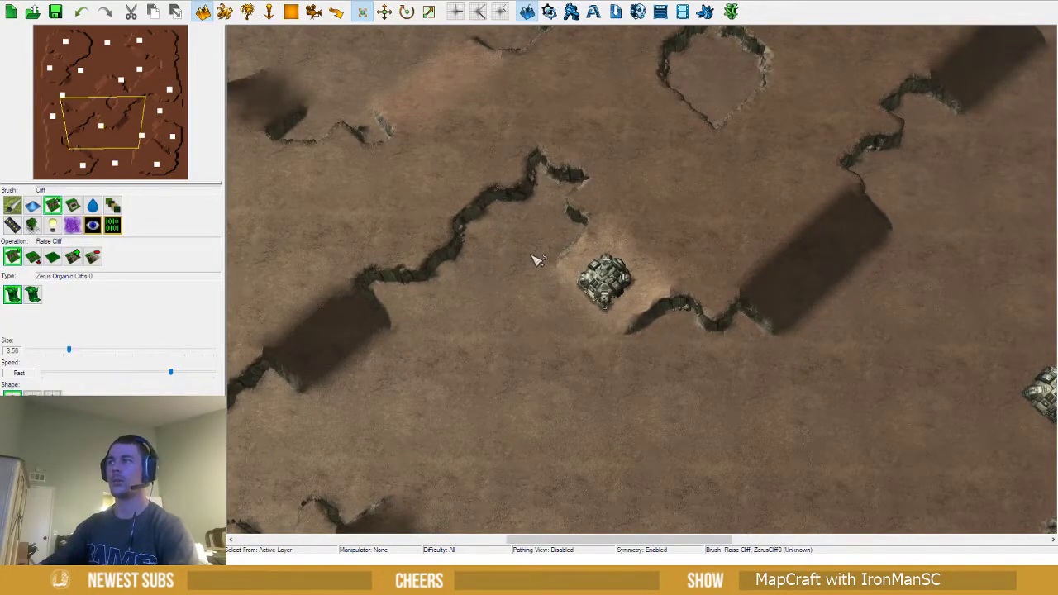
mouse_move(556, 241)
left_mouse_down()
mouse_move(582, 235)
mouse_move(556, 290)
mouse_move(633, 336)
mouse_move(689, 317)
mouse_move(657, 302)
mouse_move(567, 299)
mouse_move(543, 227)
mouse_move(573, 181)
mouse_move(550, 208)
mouse_move(549, 176)
mouse_move(559, 172)
mouse_move(538, 253)
mouse_move(510, 234)
mouse_move(534, 302)
mouse_move(604, 364)
mouse_move(653, 381)
mouse_move(711, 360)
mouse_move(637, 359)
mouse_move(529, 316)
mouse_move(515, 324)
mouse_move(586, 361)
mouse_move(565, 324)
left_mouse_up()
left_click_drag(503, 213, 510, 203)
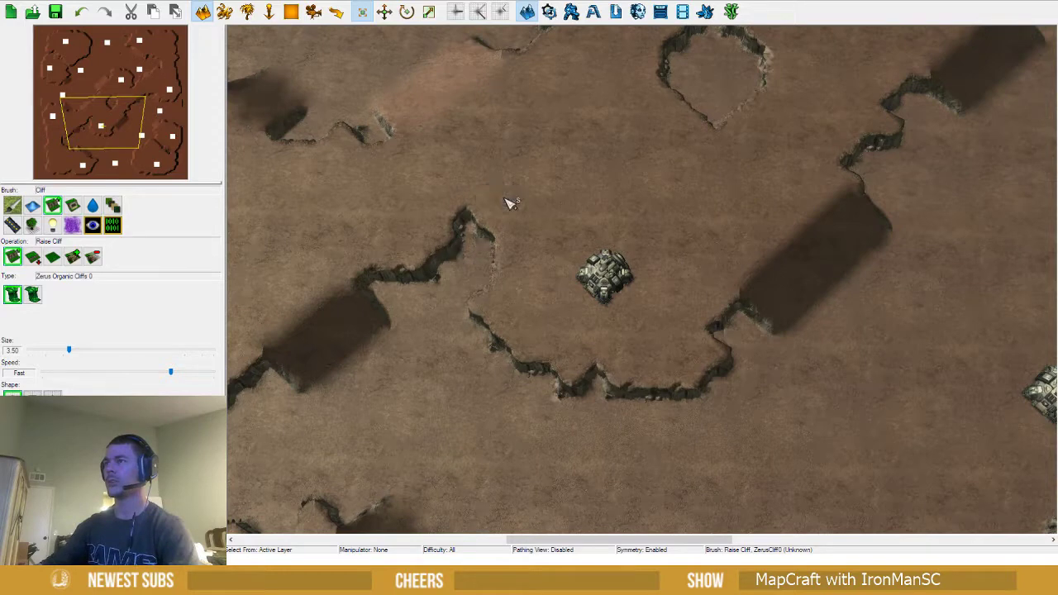
Lower the cliff notch northwest of the new Command Center with the Lower Cliff brush at size 3.50
middle_click_drag(510, 203, 590, 255)
left_click(34, 258)
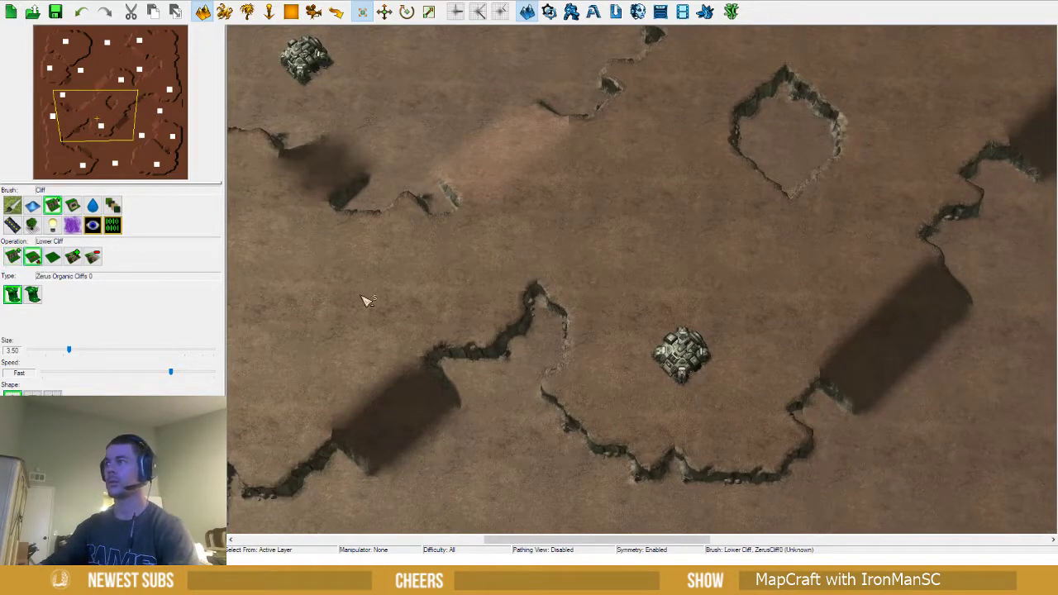
left_click(572, 303)
scroll(619, 350, "down", 2)
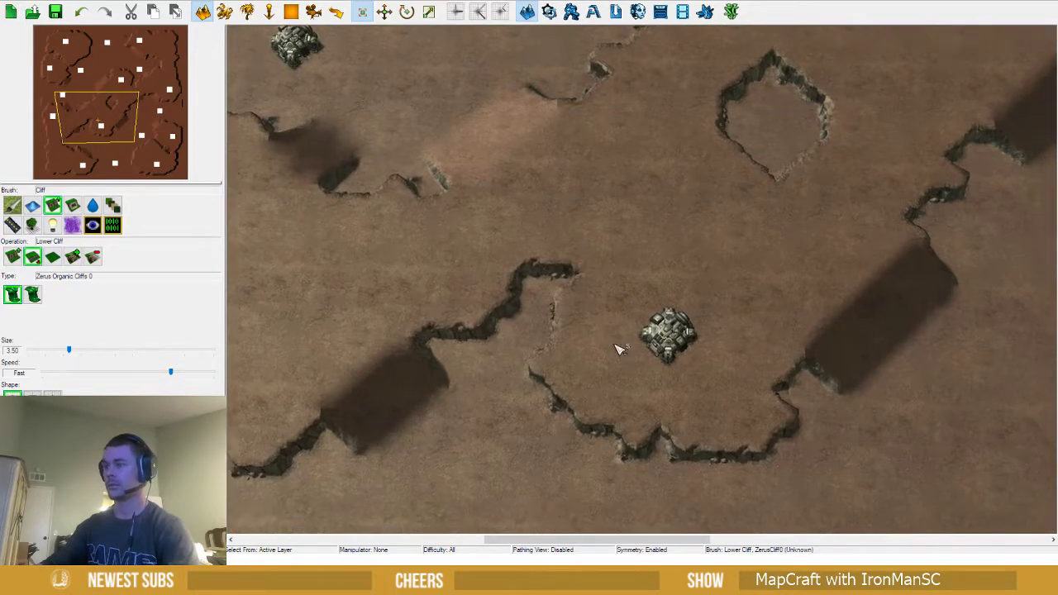
Examine the space around the new Command Center, from the plateau north of it to the low ground south of it
key("u")
scroll(726, 332, "down", 1)
middle_click_drag(725, 332, 618, 219)
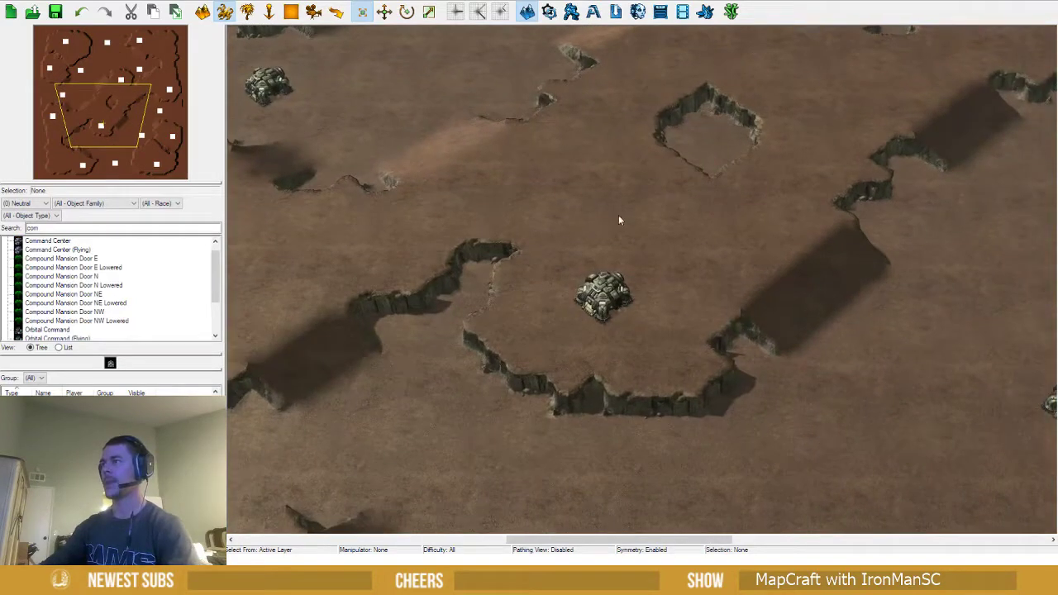
left_click_drag(606, 195, 785, 266)
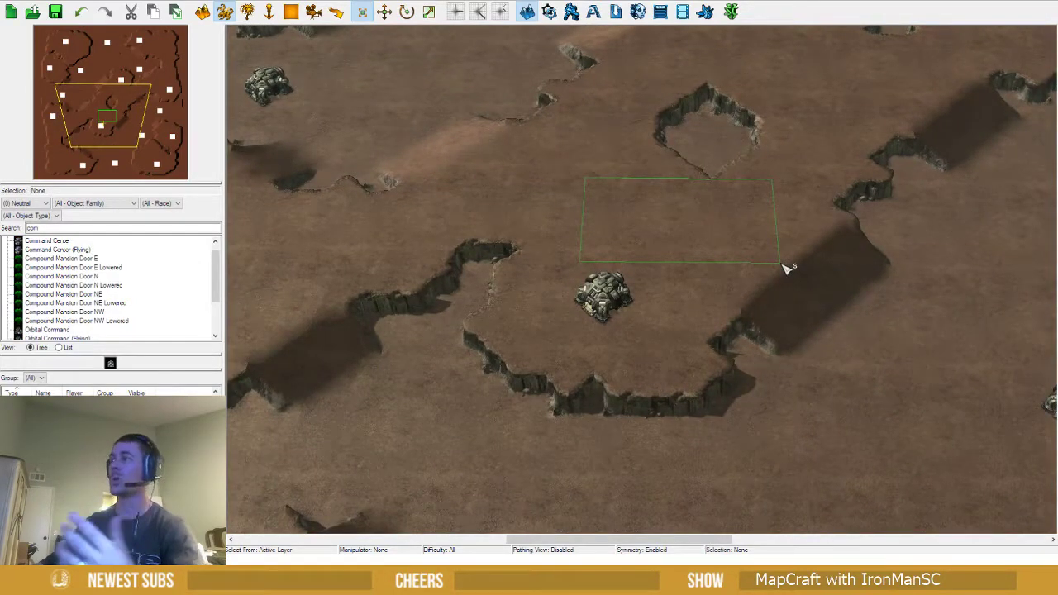
scroll(749, 260, "down", 1)
scroll(702, 310, "down", 1)
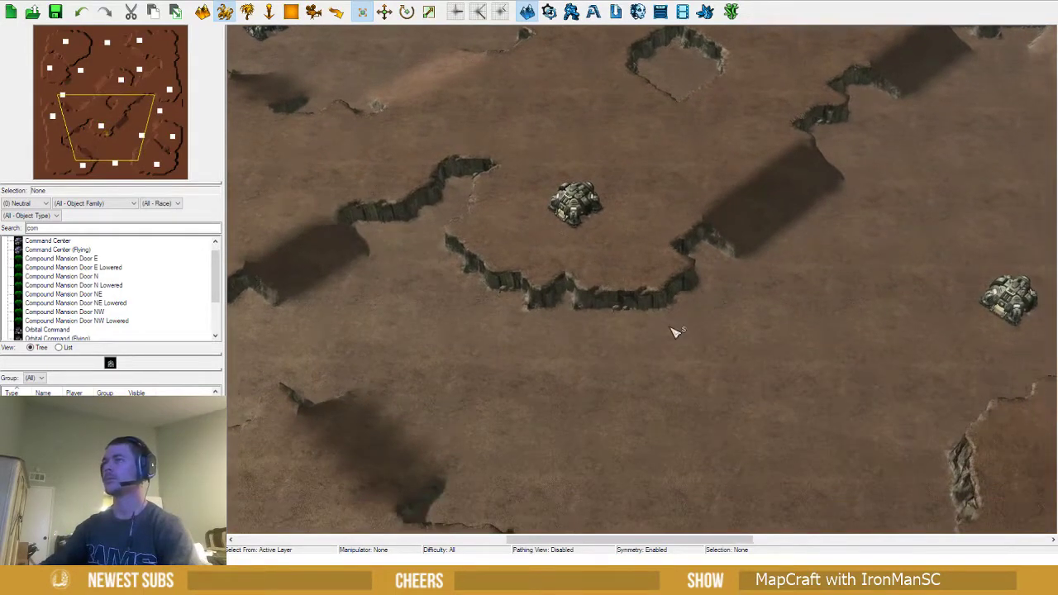
scroll(674, 331, "down", 2)
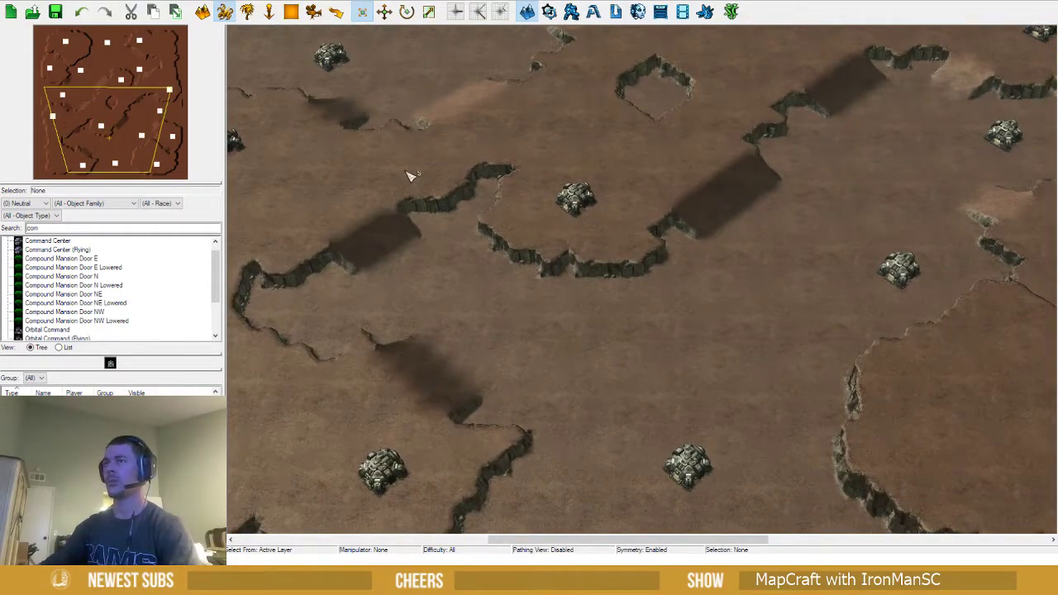
key("t")
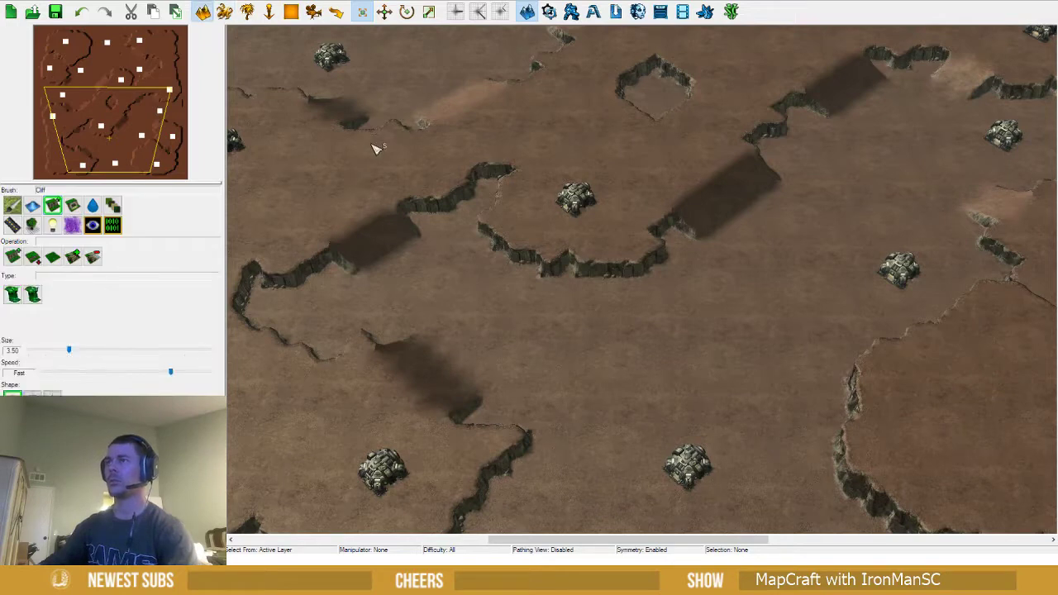
left_click_drag(373, 146, 723, 401)
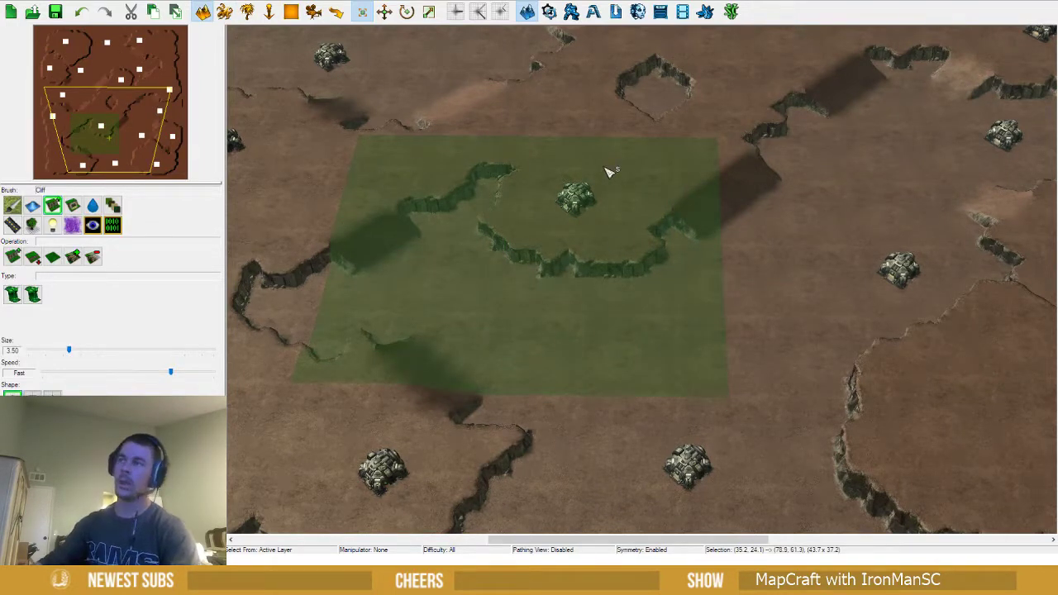
left_click(597, 246)
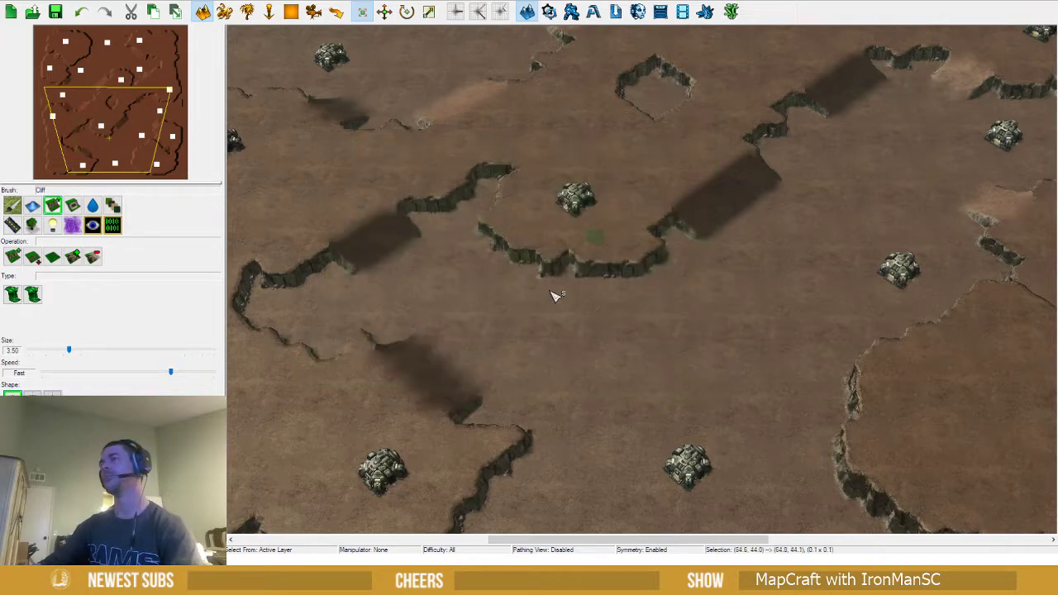
scroll(555, 296, "down", 3)
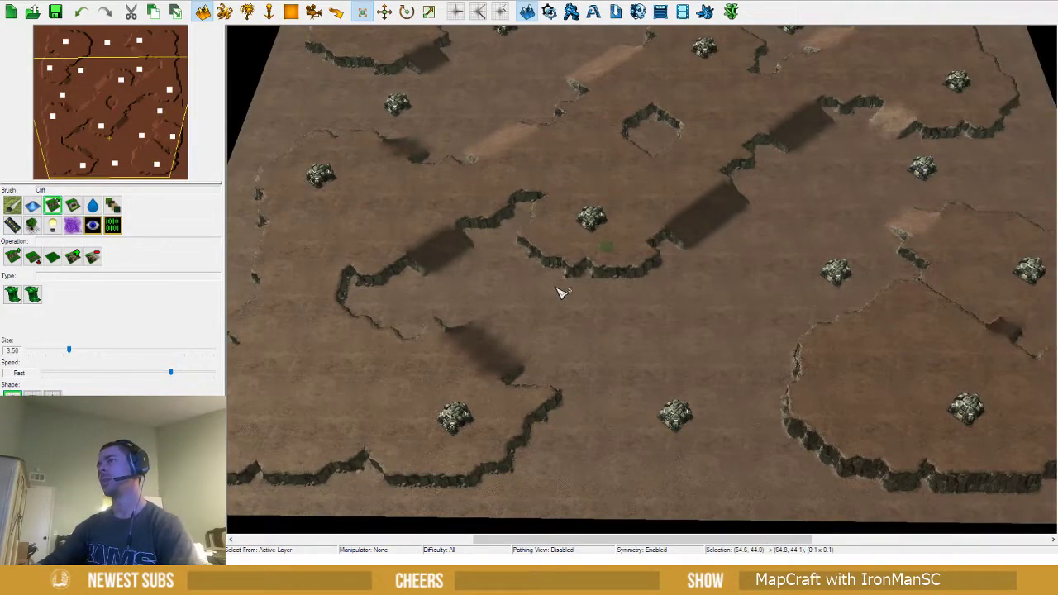
Narrow the wide ramp east of the new Command Center by removing its northeastern part with Remove Ramp
right_click_drag(556, 288, 553, 297, "ctrl")
right_click_drag(683, 271, 558, 386)
scroll(653, 345, "up", 3)
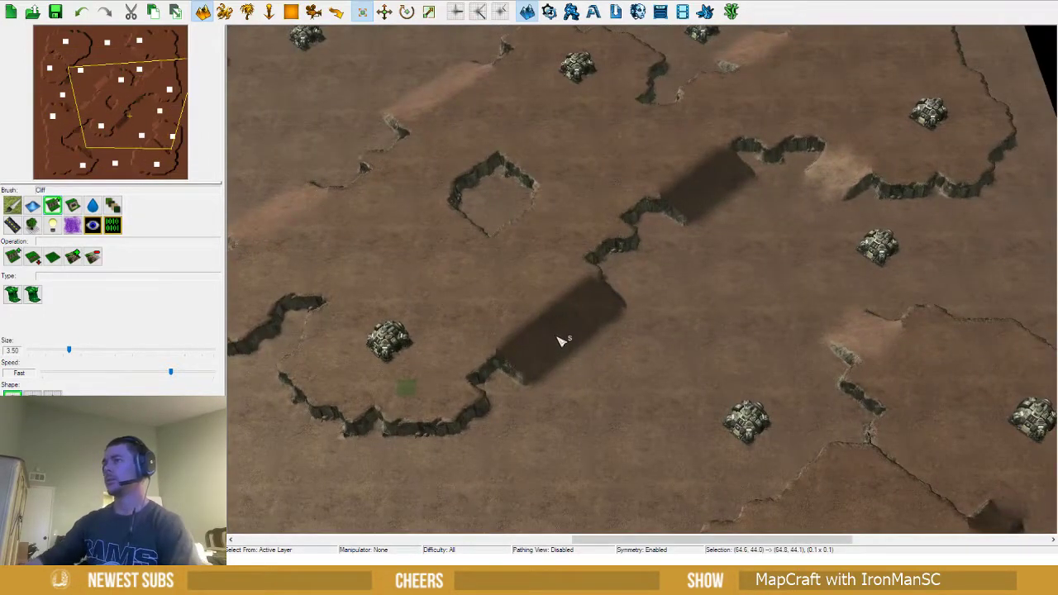
left_click(92, 257)
left_click(607, 318)
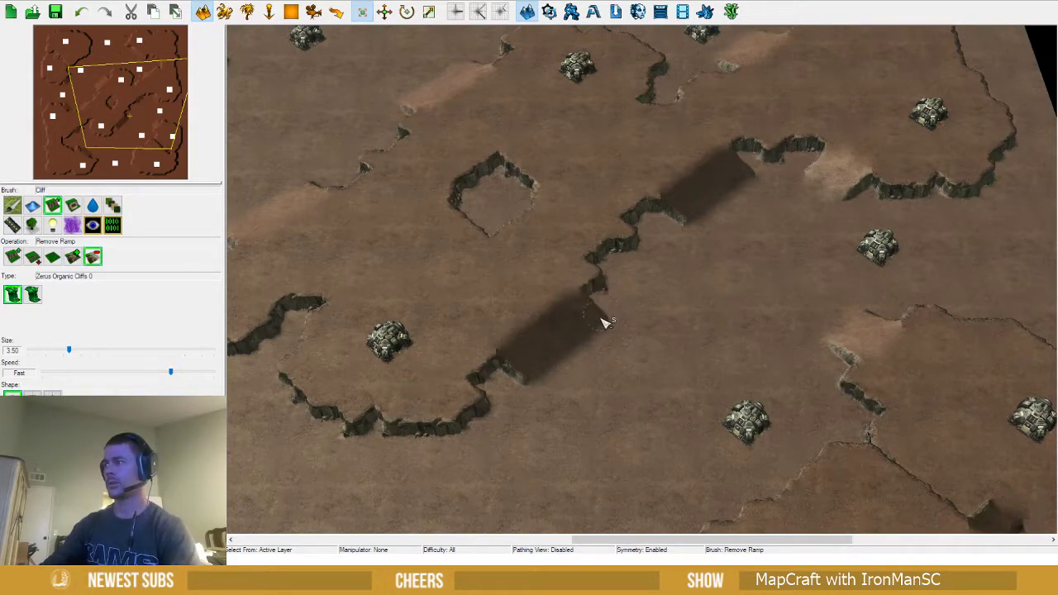
left_click(601, 323)
Carve a low channel through the central plateau and its diamond-shaped pit with the Lower Cliff brush at size 3.50, splitting the plateau in two
left_click(34, 257)
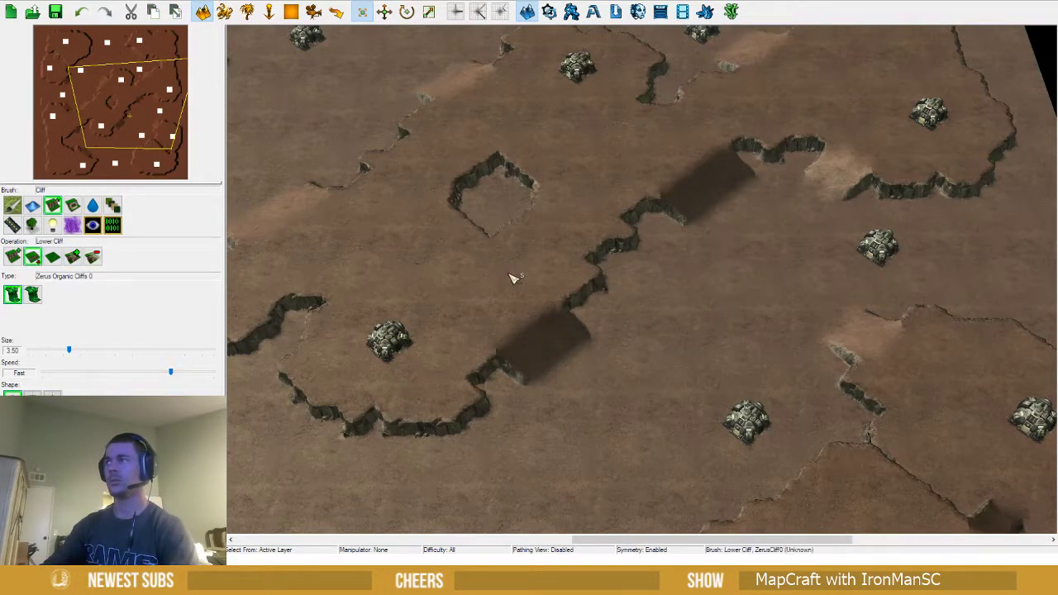
right_click_drag(512, 277, 498, 380, "ctrl")
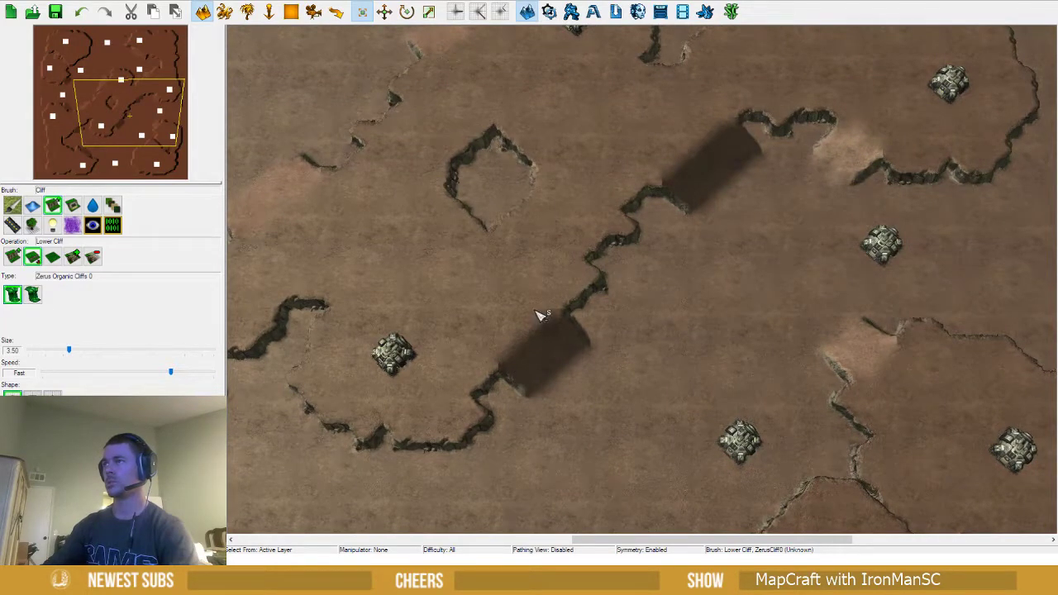
right_click_drag(558, 287, 560, 295, "ctrl")
mouse_move(573, 271)
left_mouse_down()
mouse_move(581, 237)
mouse_move(623, 217)
mouse_move(597, 203)
mouse_move(552, 253)
mouse_move(621, 185)
left_mouse_up()
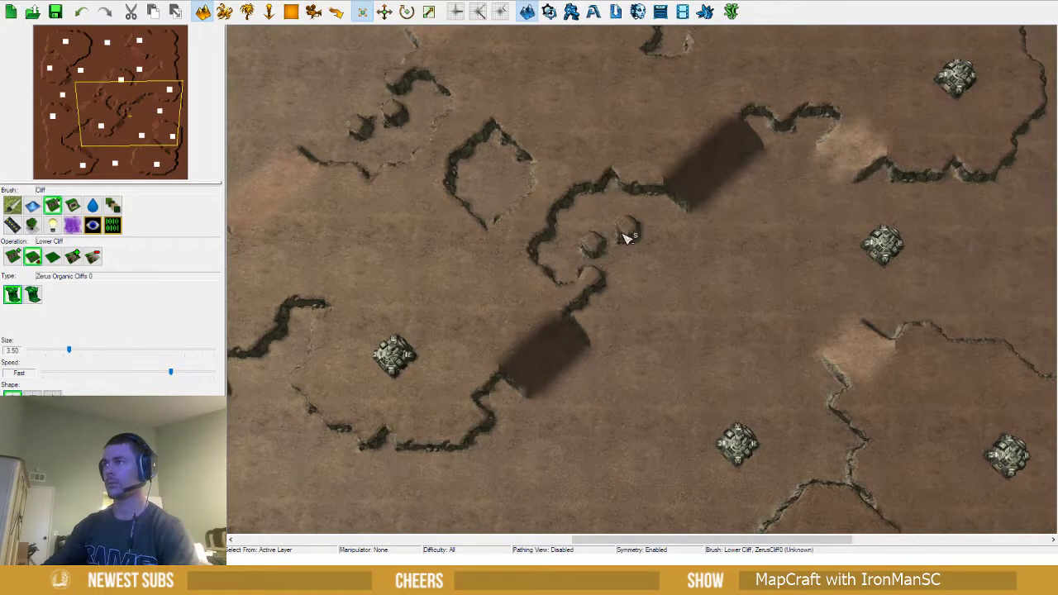
mouse_move(590, 295)
left_mouse_down()
mouse_move(545, 262)
mouse_move(541, 227)
mouse_move(590, 283)
mouse_move(628, 236)
mouse_move(581, 207)
left_mouse_up()
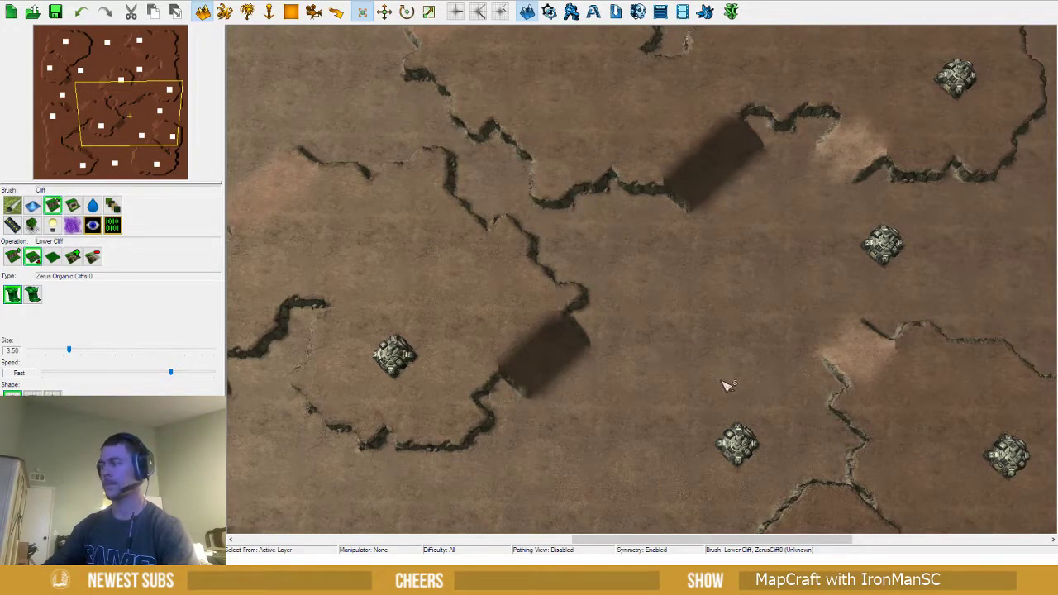
Close the channel's northwestern end with the Raise Cliff brush at size 3.50 and move the Command Center south of it into the pocket
left_click(11, 256)
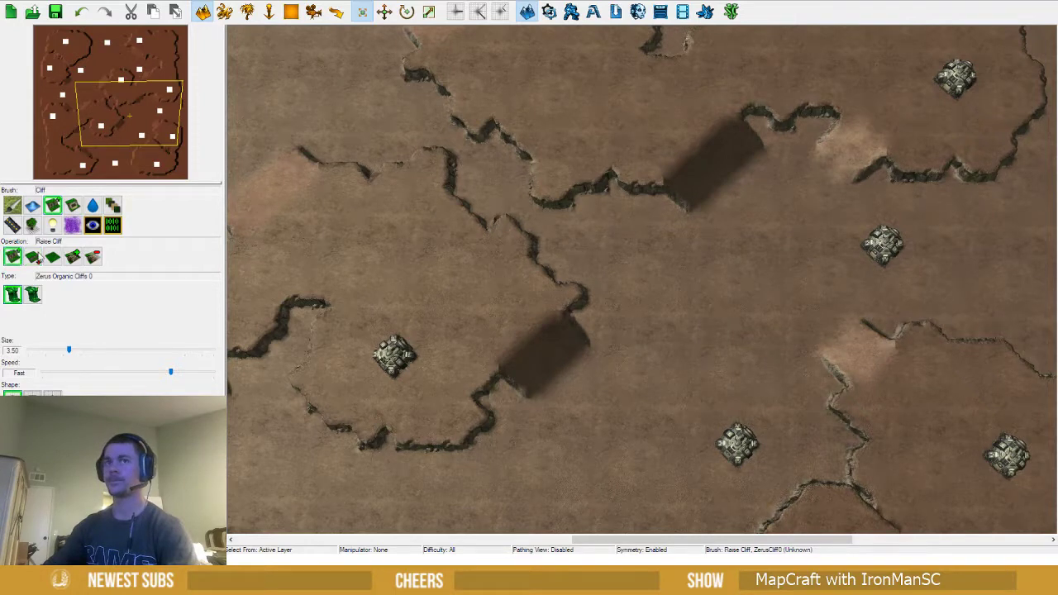
mouse_move(529, 212)
left_mouse_down()
mouse_move(504, 134)
mouse_move(490, 178)
mouse_move(479, 168)
mouse_move(496, 195)
left_mouse_up()
key("u")
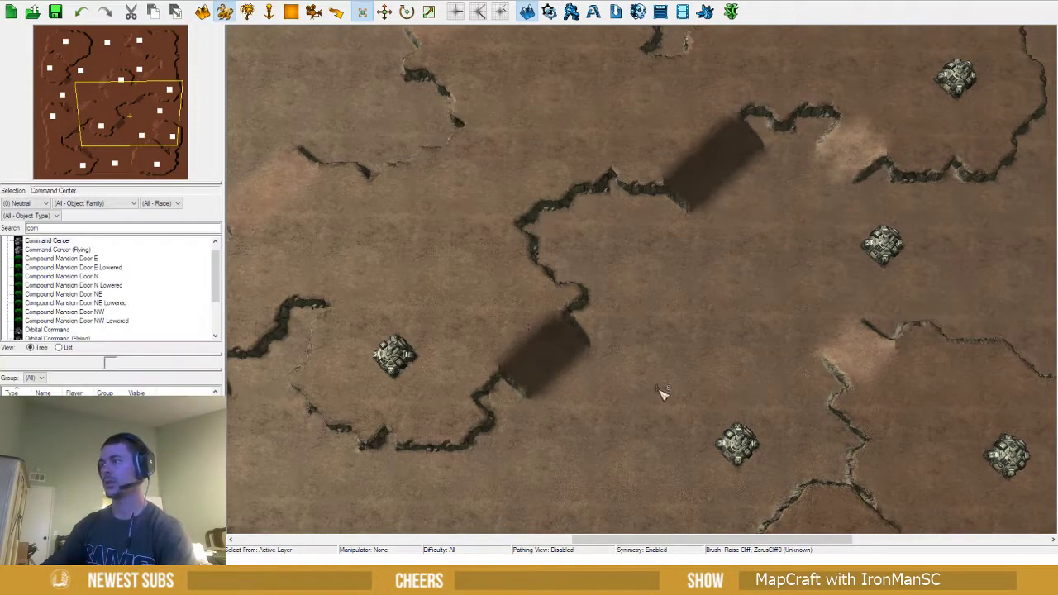
left_click_drag(734, 443, 629, 257)
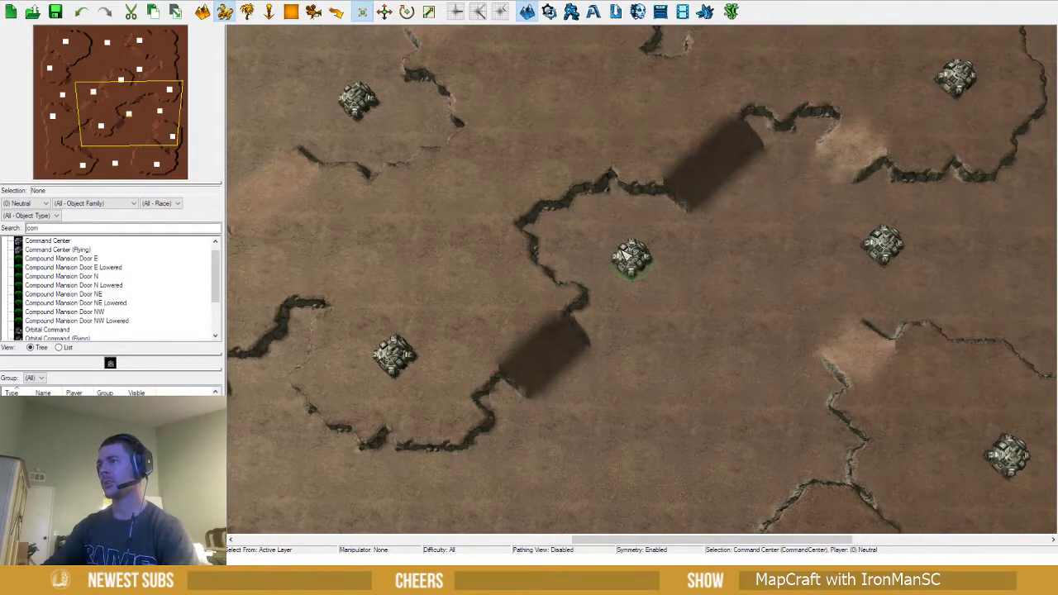
Smooth the cliff line north and northwest of the moved Command Center with the Lower Cliff brush at size 1.50
key("t")
left_click(32, 257)
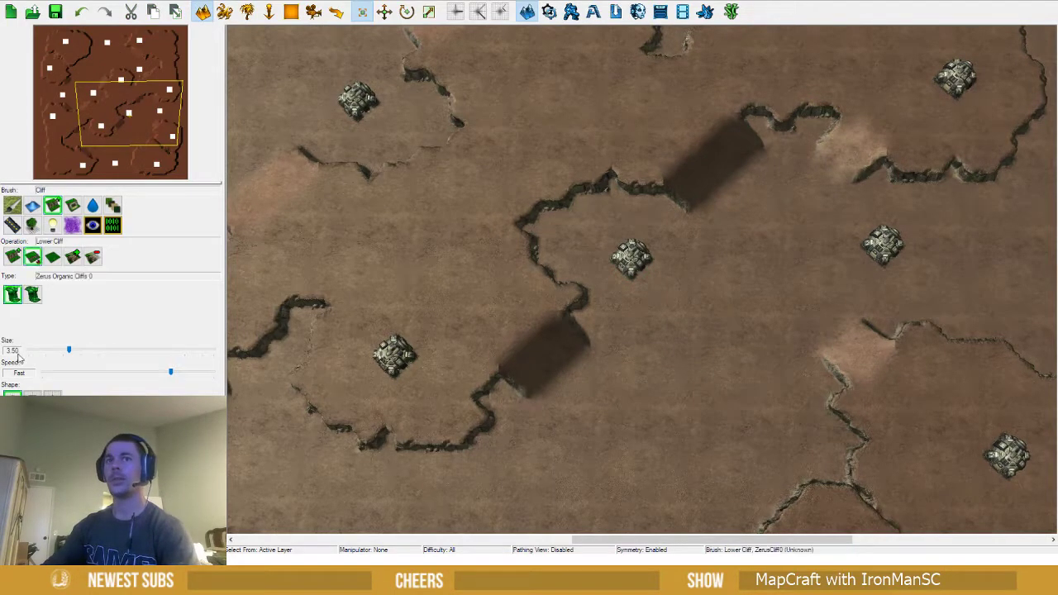
mouse_move(585, 190)
left_mouse_down()
mouse_move(611, 173)
mouse_move(564, 191)
left_mouse_up()
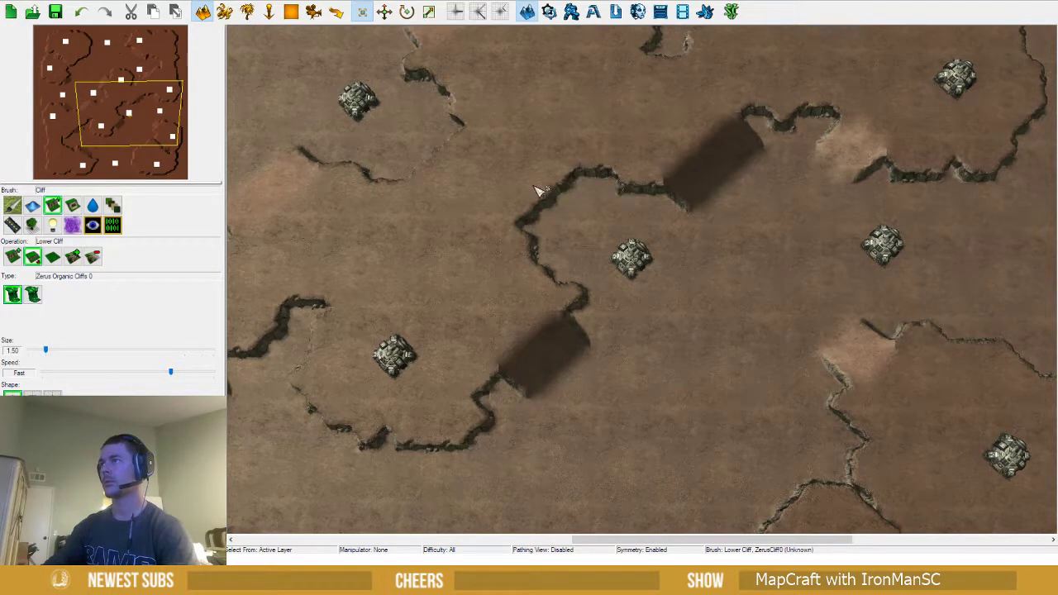
left_click(547, 194)
Examine the base spacing, cliffs and ramps from the moved Command Center across the whole map to the southwestern plateau
right_click_drag(628, 327, 631, 234)
right_click_drag(624, 283, 595, 197, "ctrl")
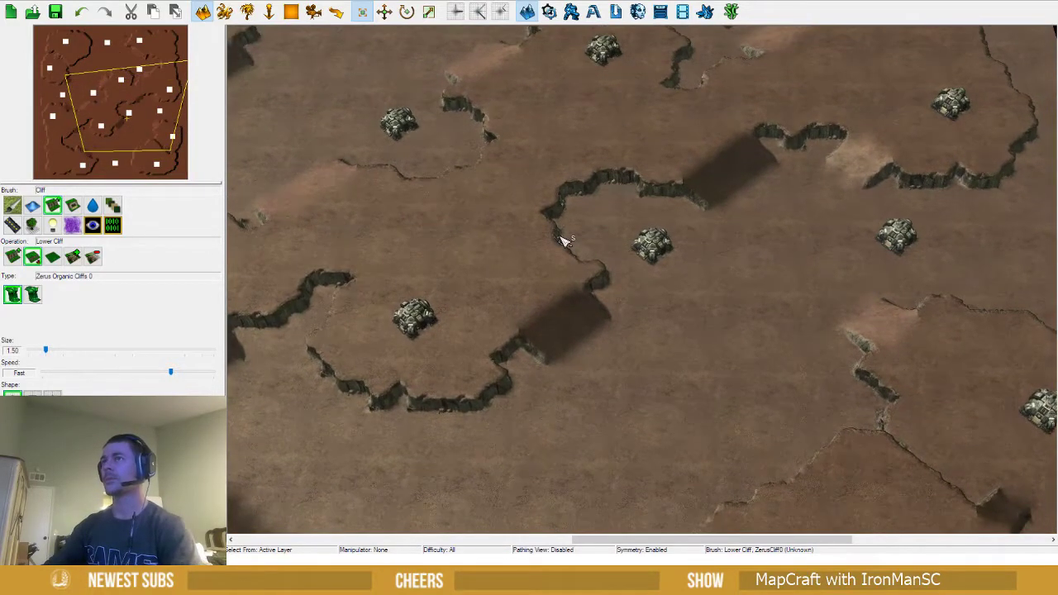
right_click_drag(561, 236, 562, 312, "ctrl")
scroll(565, 315, "up", 3)
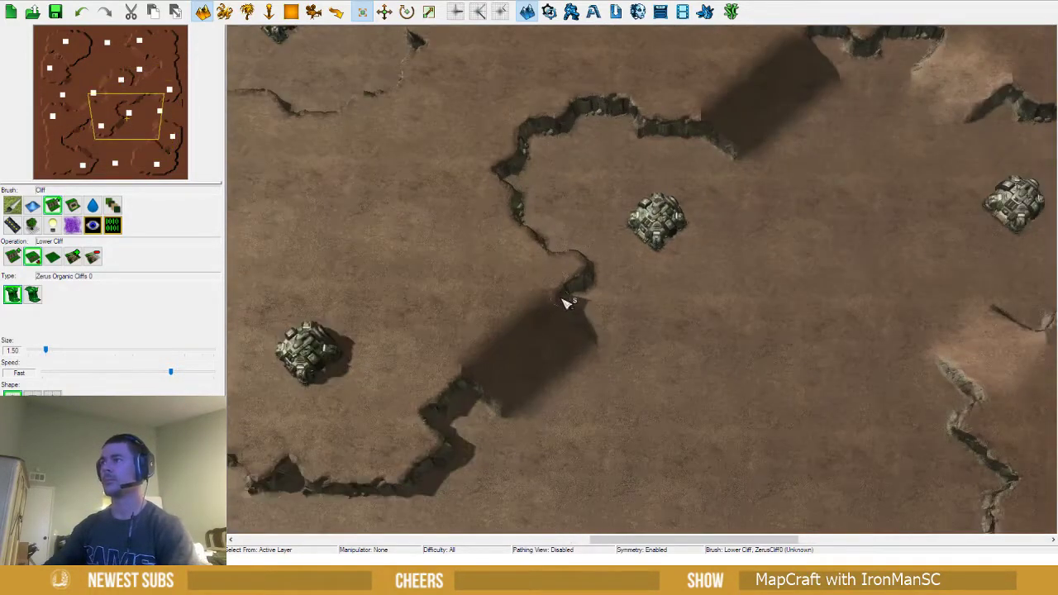
key("u")
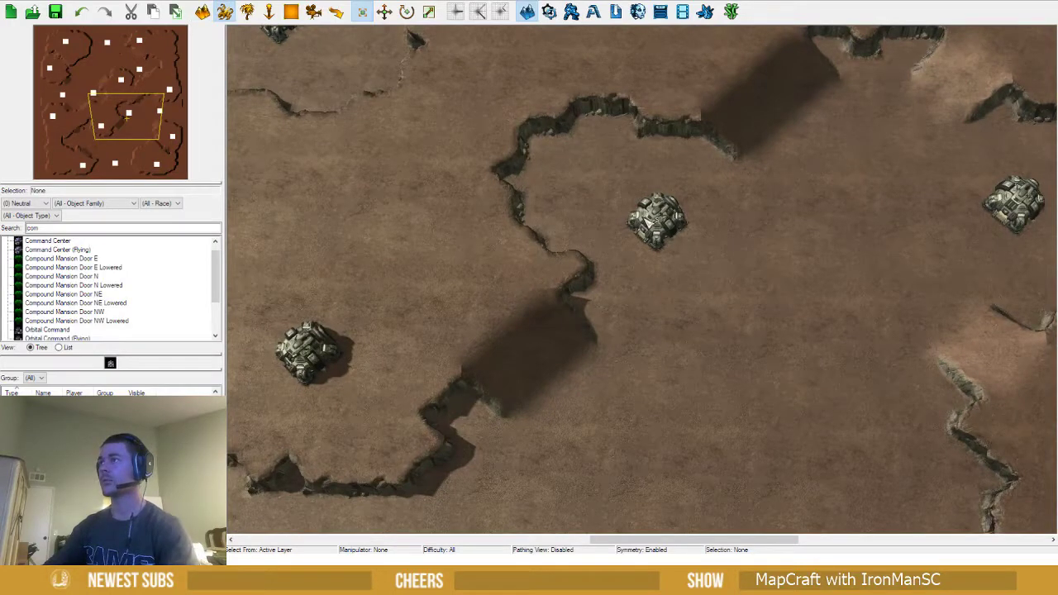
scroll(636, 376, "down", 5)
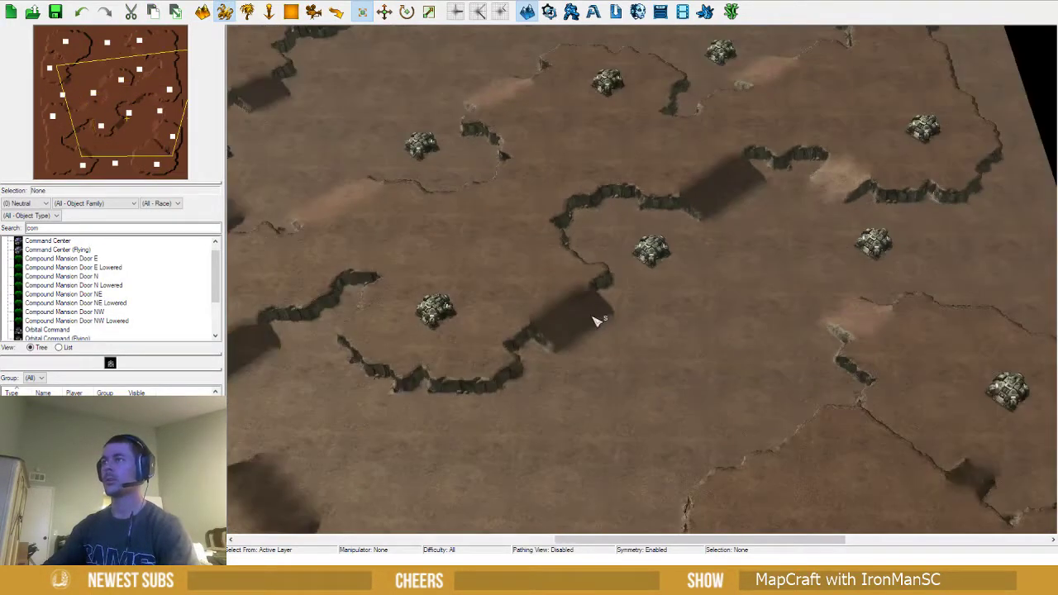
scroll(595, 321, "down", 3)
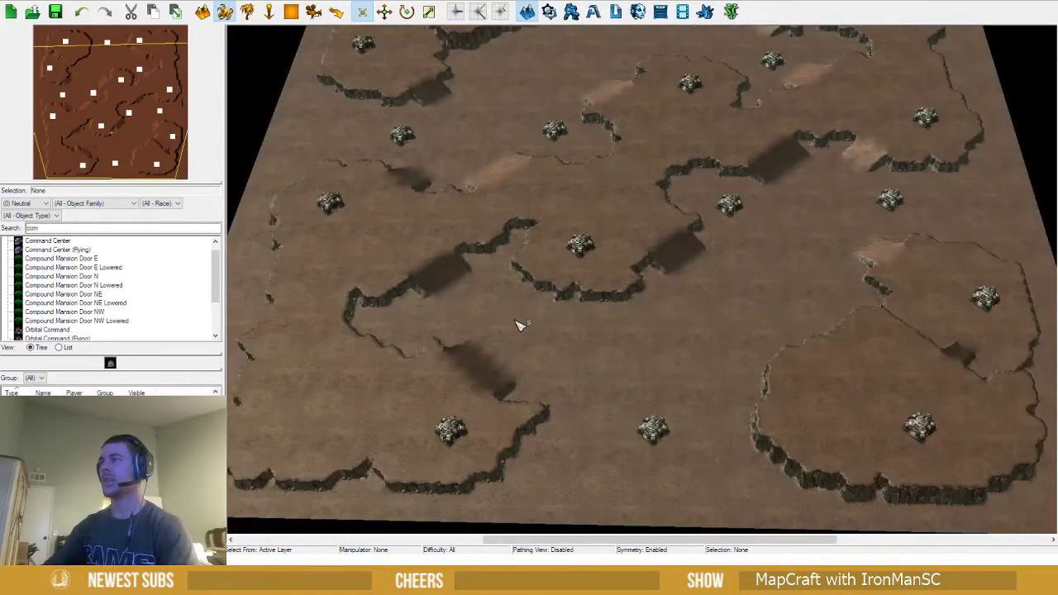
middle_click_drag(574, 349, 523, 359)
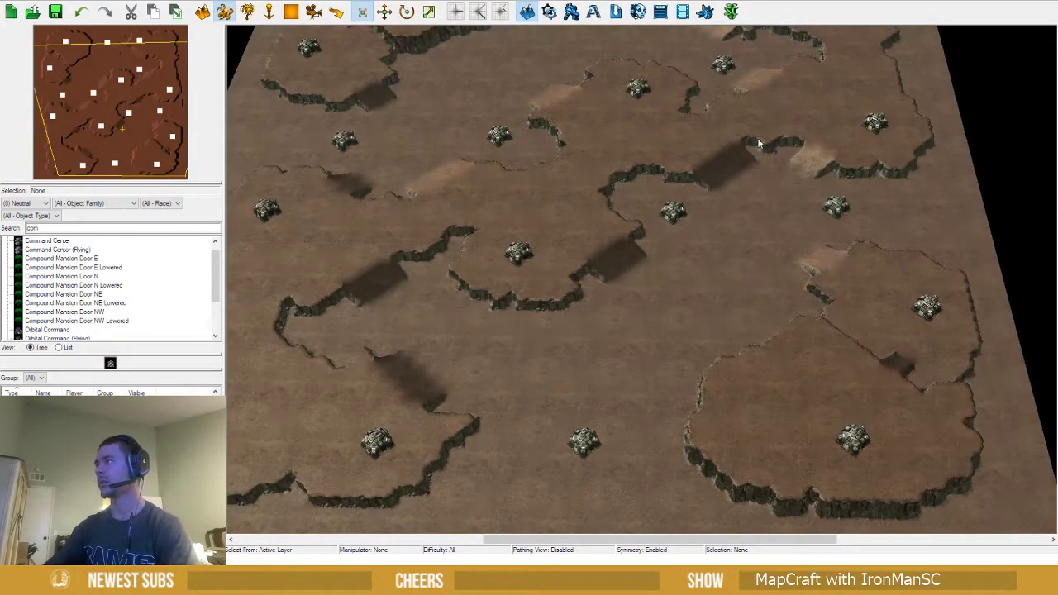
left_click_drag(608, 206, 887, 433)
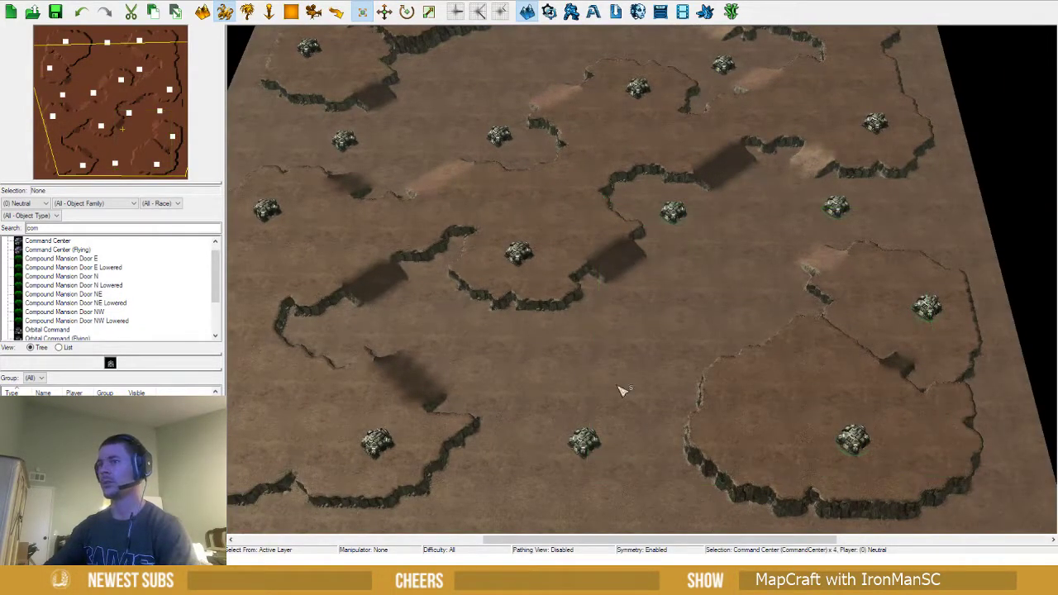
scroll(567, 225, "down", 3)
left_click(557, 312)
scroll(557, 312, "up", 3)
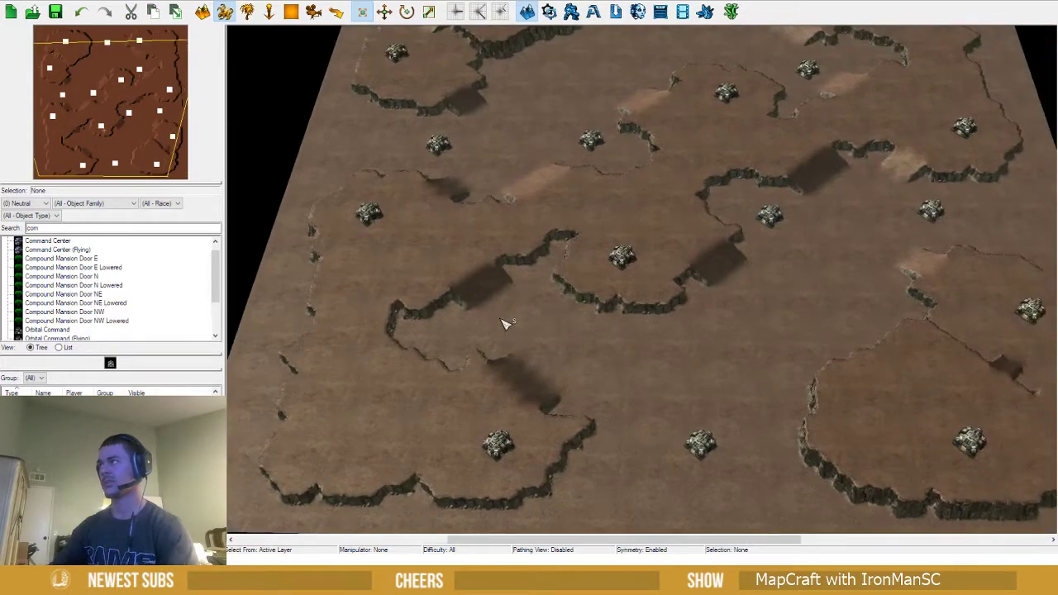
middle_click_drag(506, 323, 457, 326)
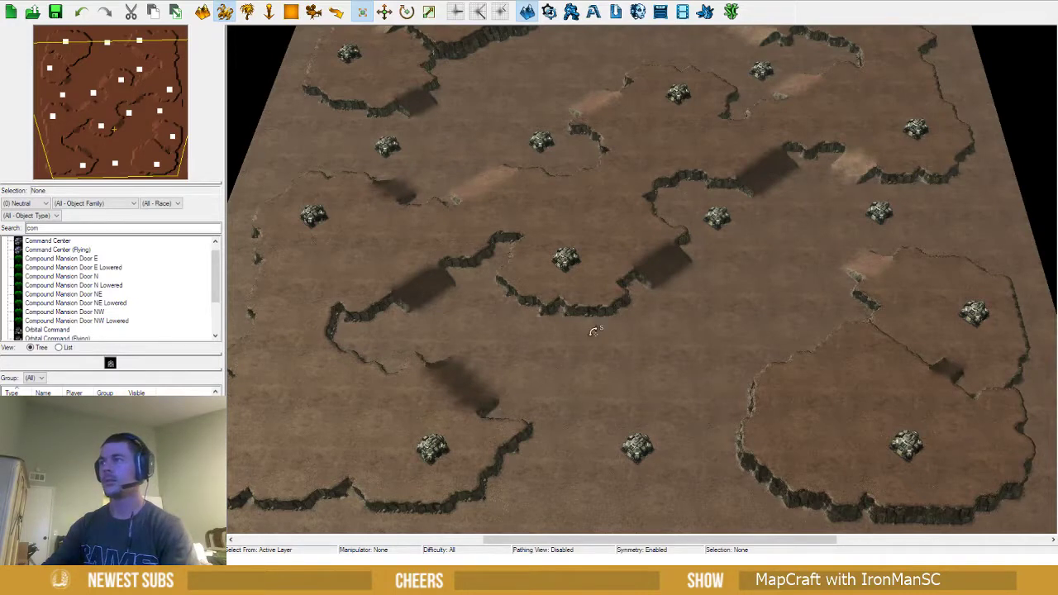
scroll(581, 368, "up", 1)
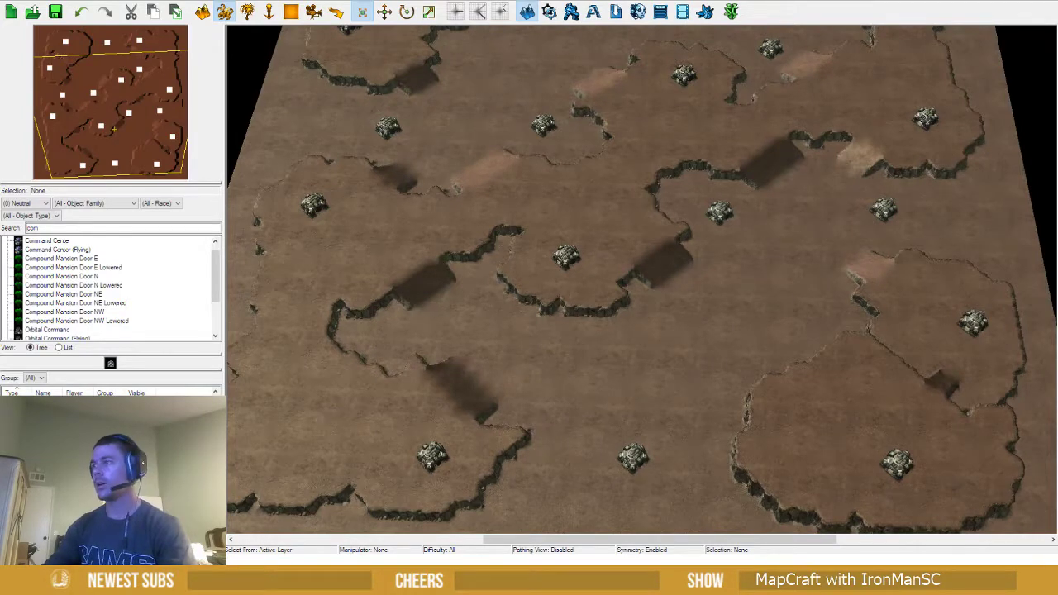
scroll(570, 302, "down", 5)
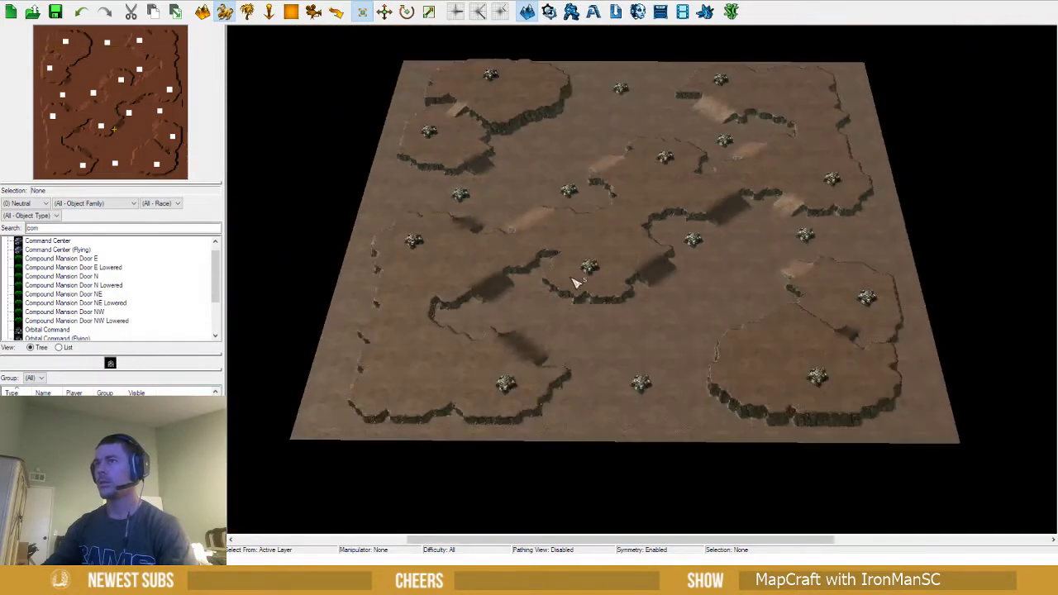
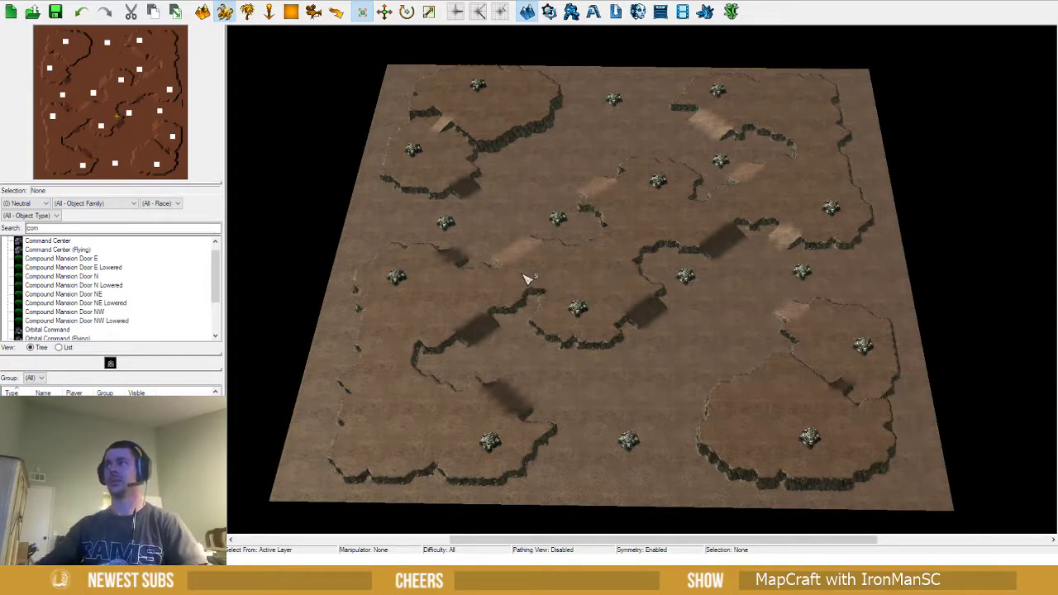
right_click_drag(525, 276, 548, 255)
scroll(537, 265, "up", 6)
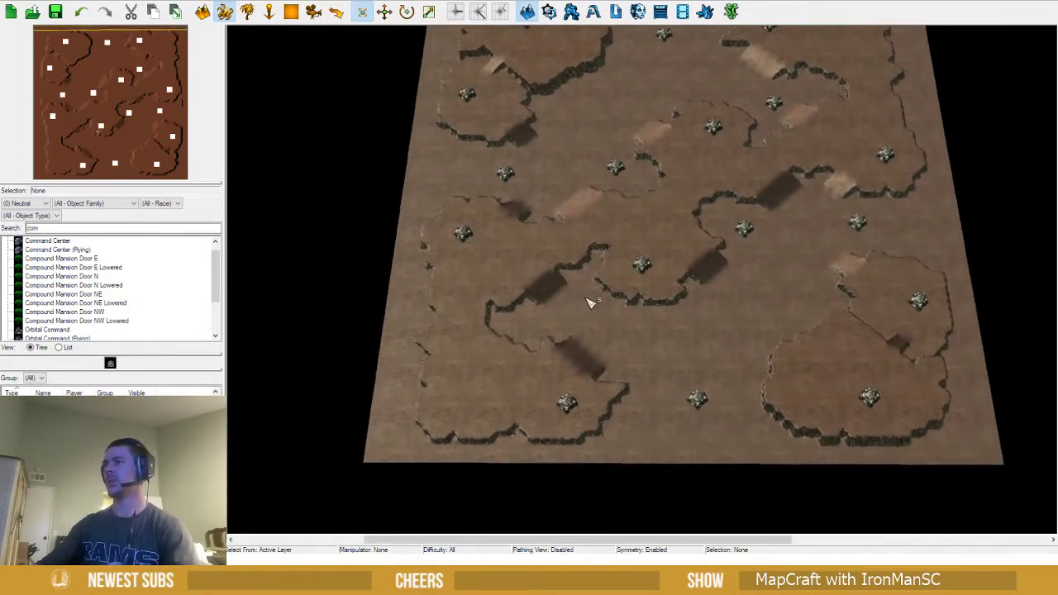
Cut back the cliff at the ramp northwest of the southwestern lowland with Lower Cliff at size 2.50, and rebuild the ramp there with Add Ramp
key("t")
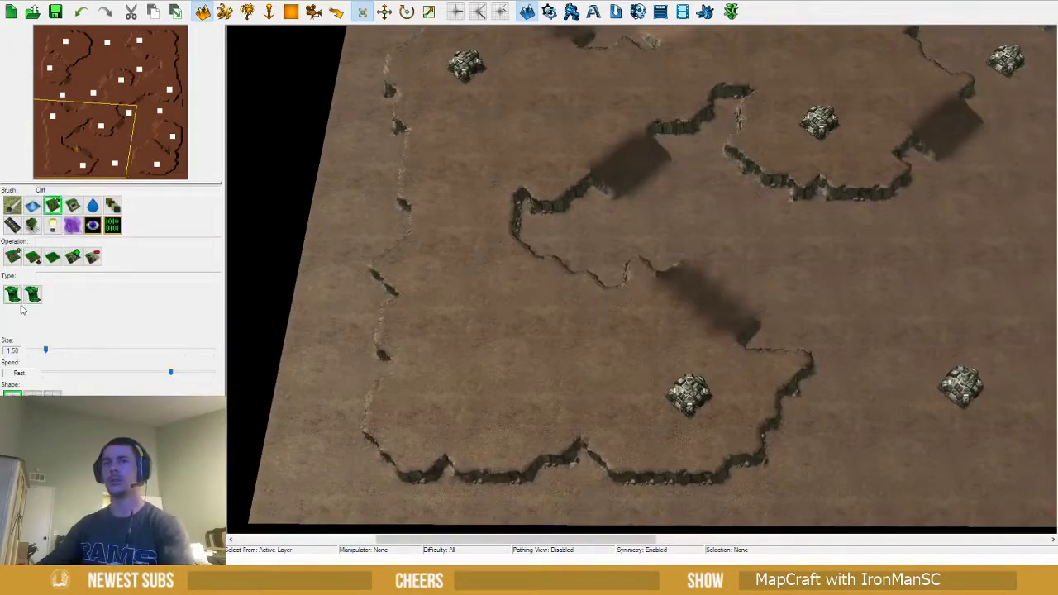
left_click(33, 258)
scroll(405, 326, "up", 3)
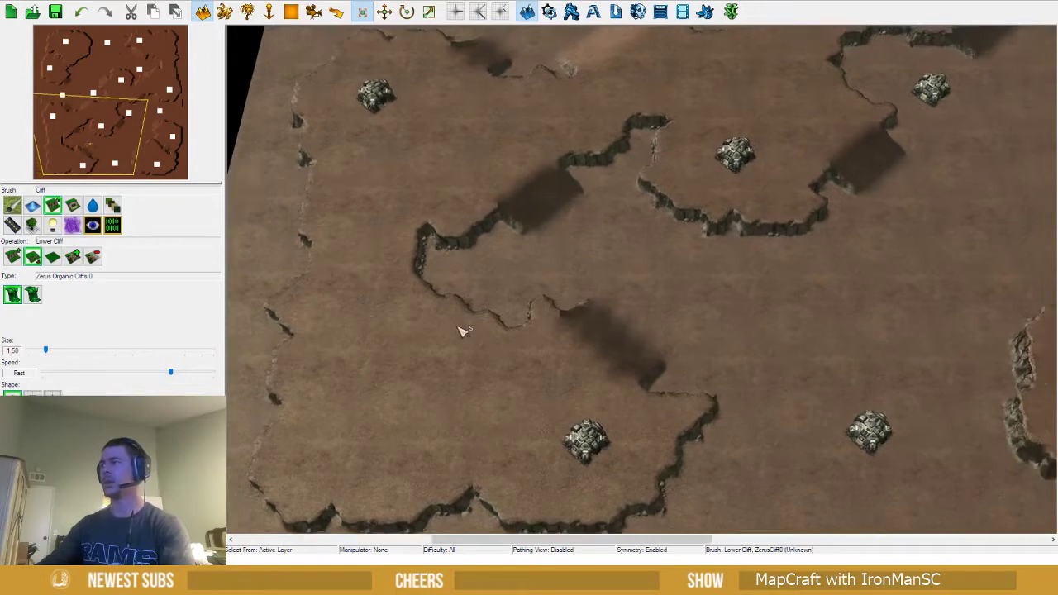
right_click_drag(402, 327, 632, 401)
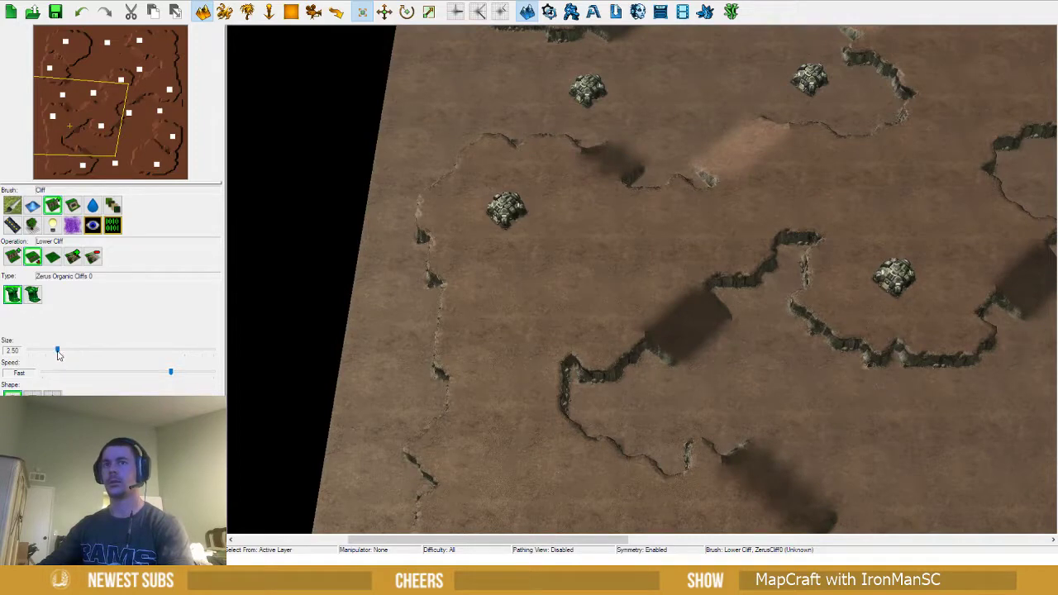
mouse_move(595, 357)
left_mouse_down()
mouse_move(702, 276)
mouse_move(653, 289)
mouse_move(612, 333)
mouse_move(678, 286)
mouse_move(669, 279)
mouse_move(633, 295)
mouse_move(625, 325)
left_mouse_up()
left_click(73, 256)
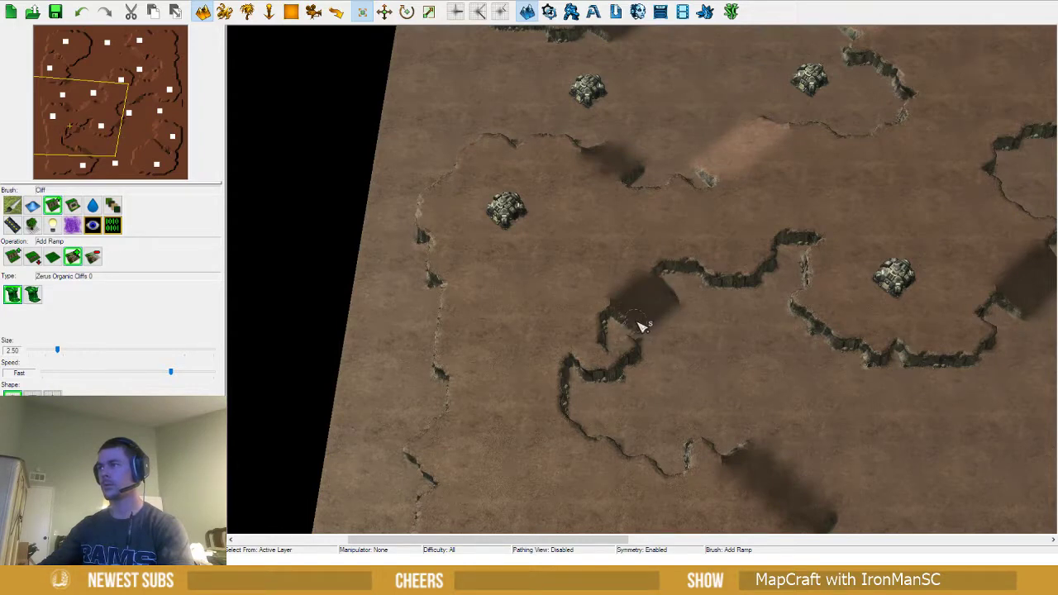
Remove the leftover ledge southwest of the rebuilt ramp with Lower Cliff at size 2.50, and touch up the ramp's lower side with Add Ramp
left_click(32, 256)
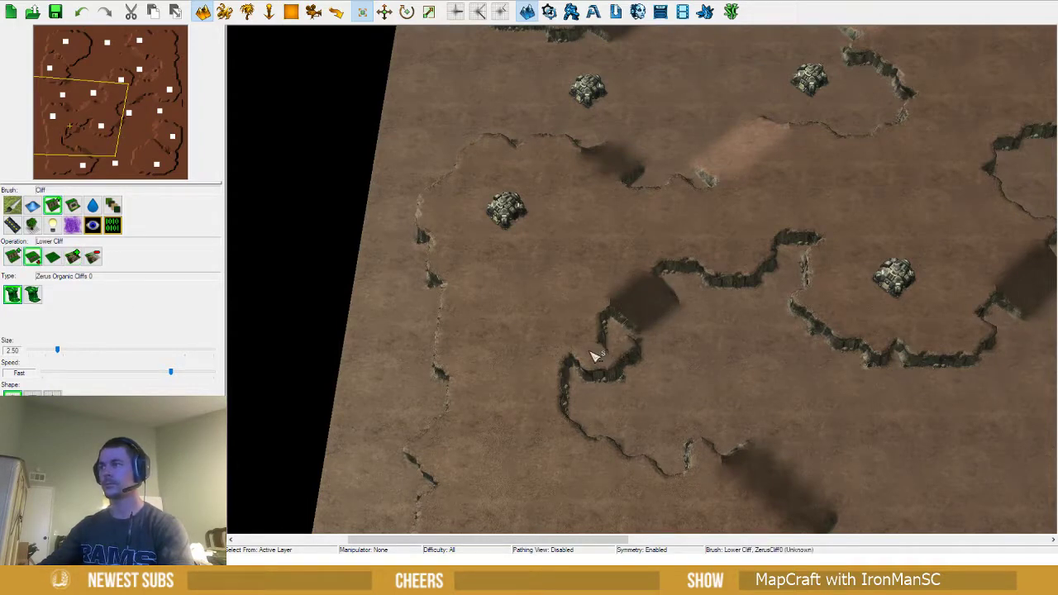
left_click_drag(593, 356, 628, 359)
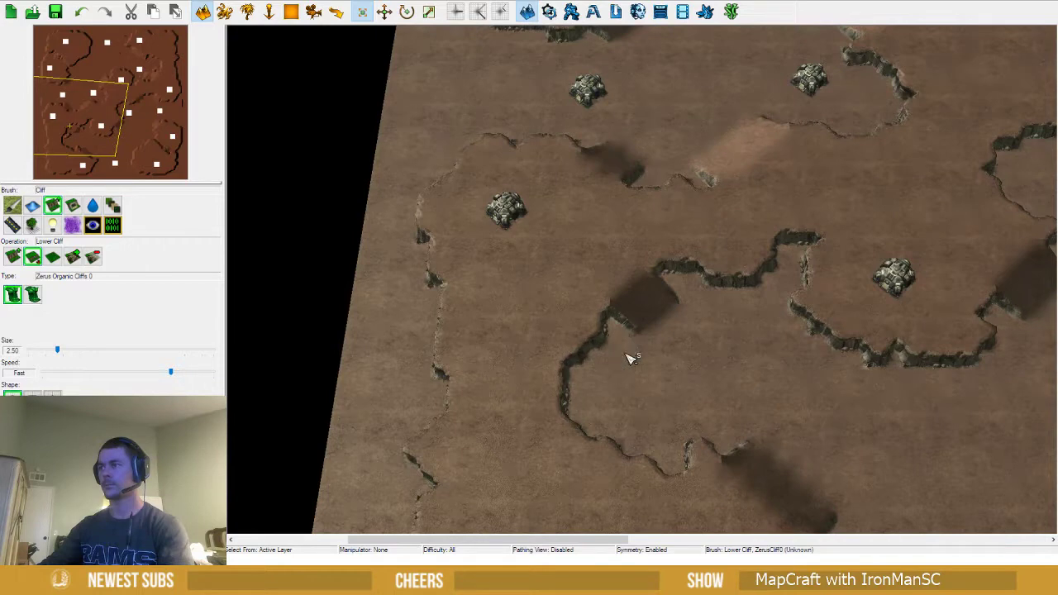
left_click(72, 256)
left_click_drag(614, 302, 626, 314)
Trim the southwestern corner of the outer plateau into a rounded diagonal cliff with the Lower Cliff brush at size 2.50
middle_click_drag(637, 402, 592, 269)
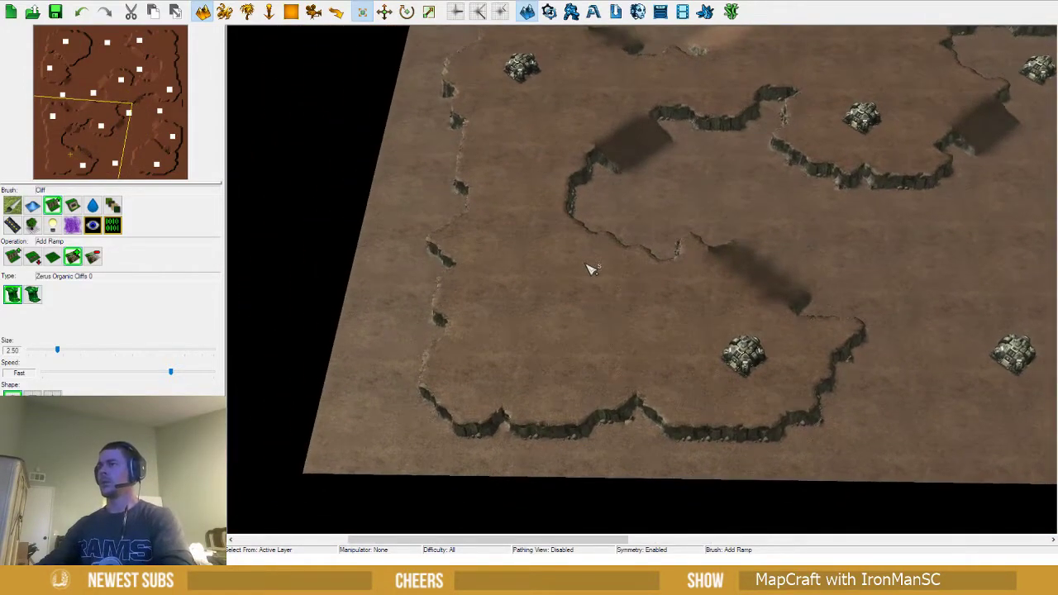
left_click(32, 257)
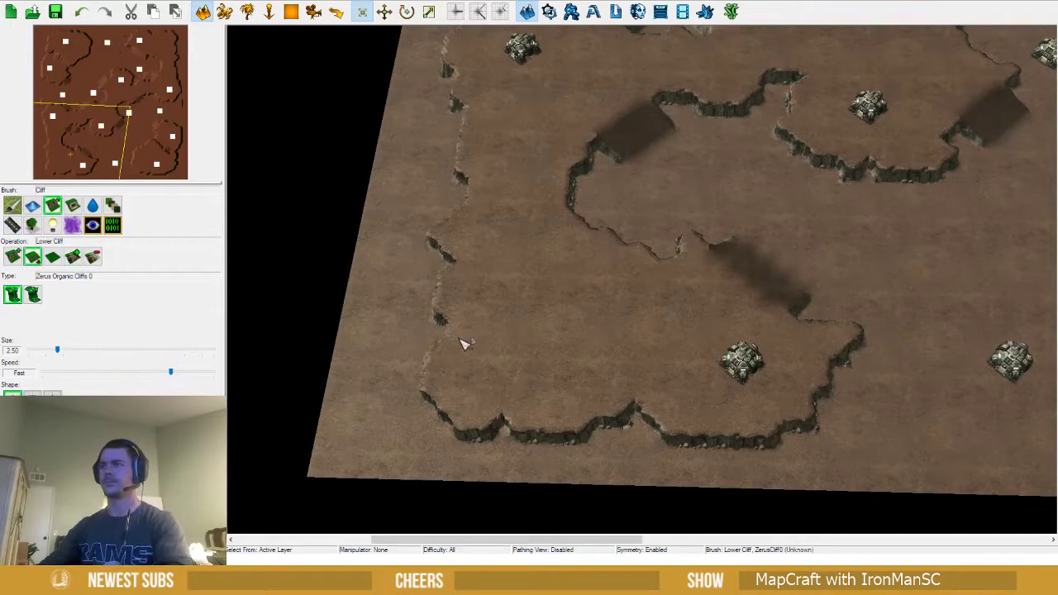
mouse_move(463, 343)
left_mouse_down()
mouse_move(528, 404)
mouse_move(567, 416)
mouse_move(501, 385)
mouse_move(528, 424)
mouse_move(468, 406)
mouse_move(454, 366)
mouse_move(432, 364)
mouse_move(455, 396)
mouse_move(470, 397)
mouse_move(441, 368)
left_mouse_up()
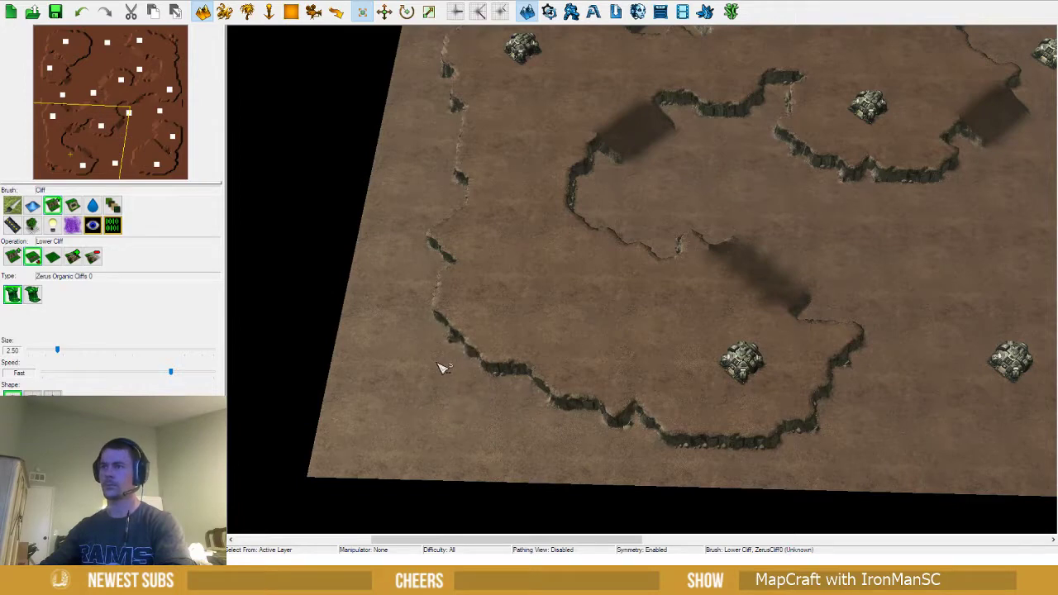
scroll(450, 380, "up", 4)
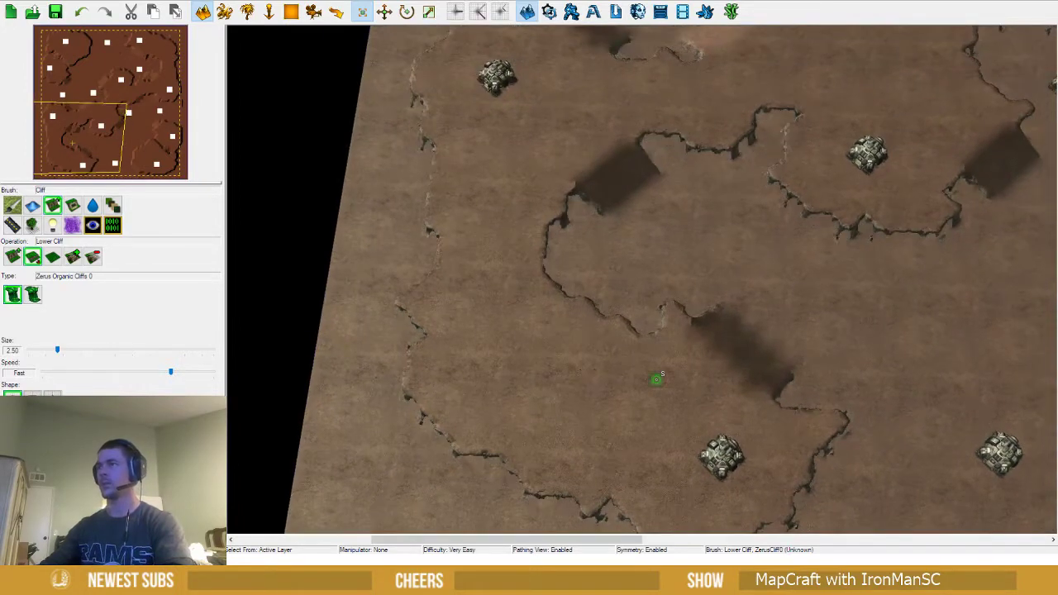
middle_click_drag(664, 406, 821, 373)
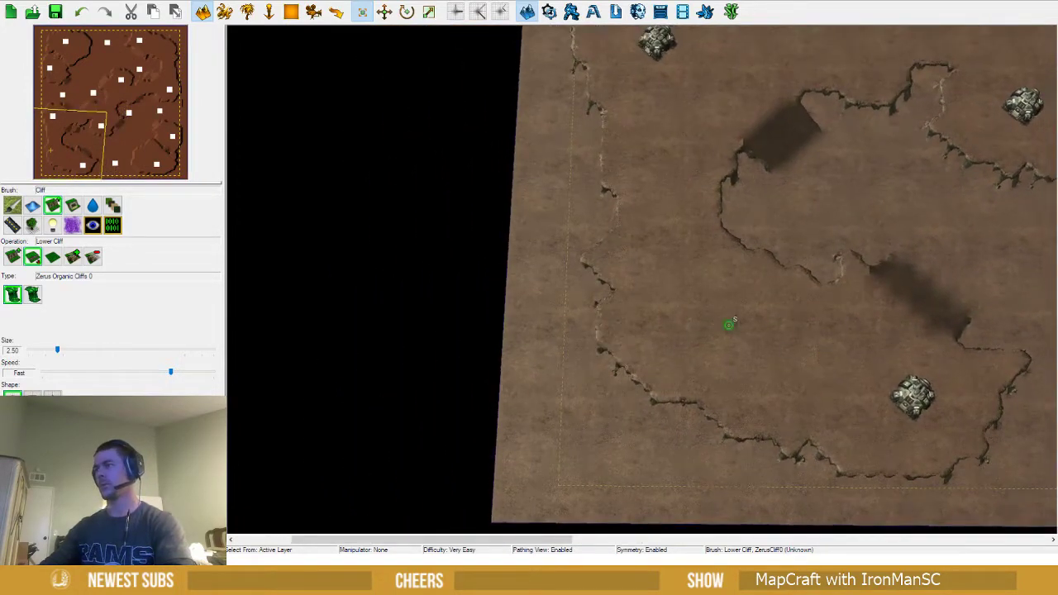
mouse_move(606, 281)
left_mouse_down()
mouse_move(730, 414)
mouse_move(663, 385)
mouse_move(617, 330)
mouse_move(626, 365)
mouse_move(680, 355)
mouse_move(652, 355)
left_mouse_up()
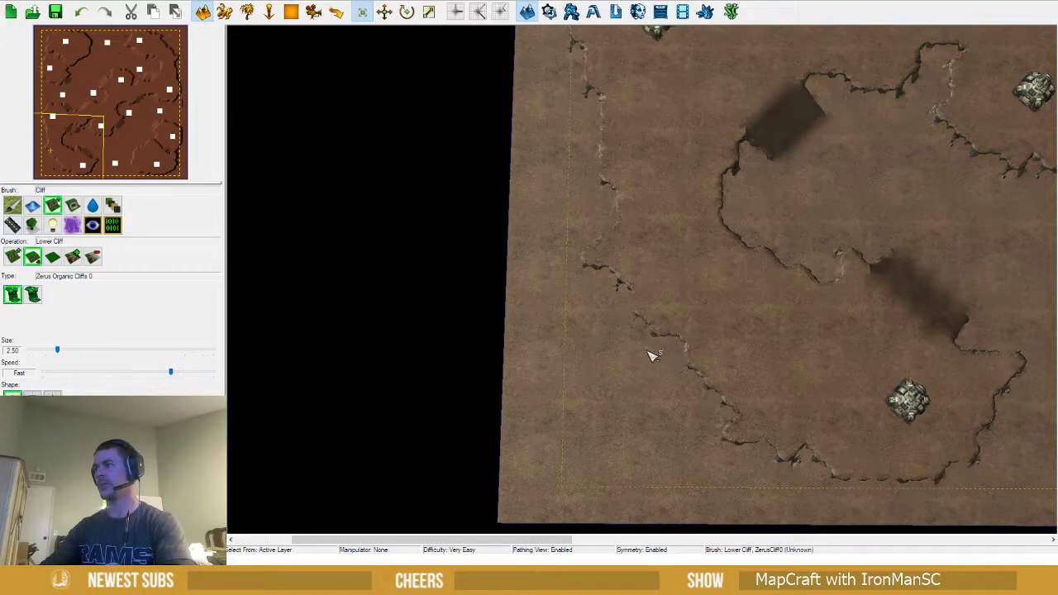
Widen the southwestern lowland westward into the plateau below the rebuilt ramp with the Lower Cliff brush at size 2.50
middle_click_drag(712, 423, 570, 327, "ctrl")
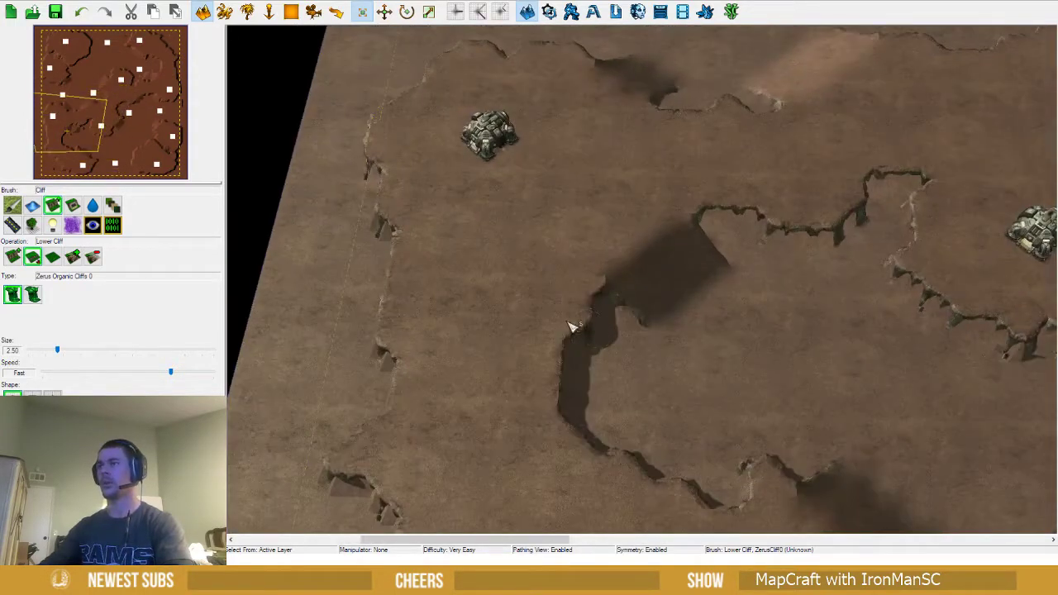
mouse_move(555, 327)
left_mouse_down()
mouse_move(557, 347)
mouse_move(538, 367)
mouse_move(546, 385)
left_mouse_up()
middle_click_drag(600, 397, 574, 354)
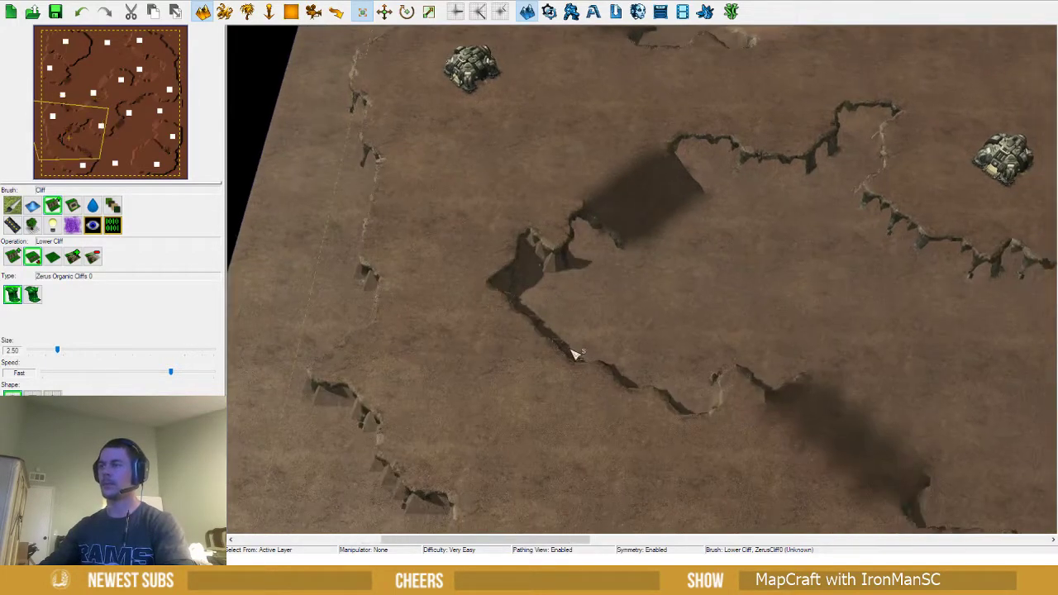
left_click(557, 358)
middle_click_drag(628, 395, 504, 362)
scroll(506, 363, "down", 3)
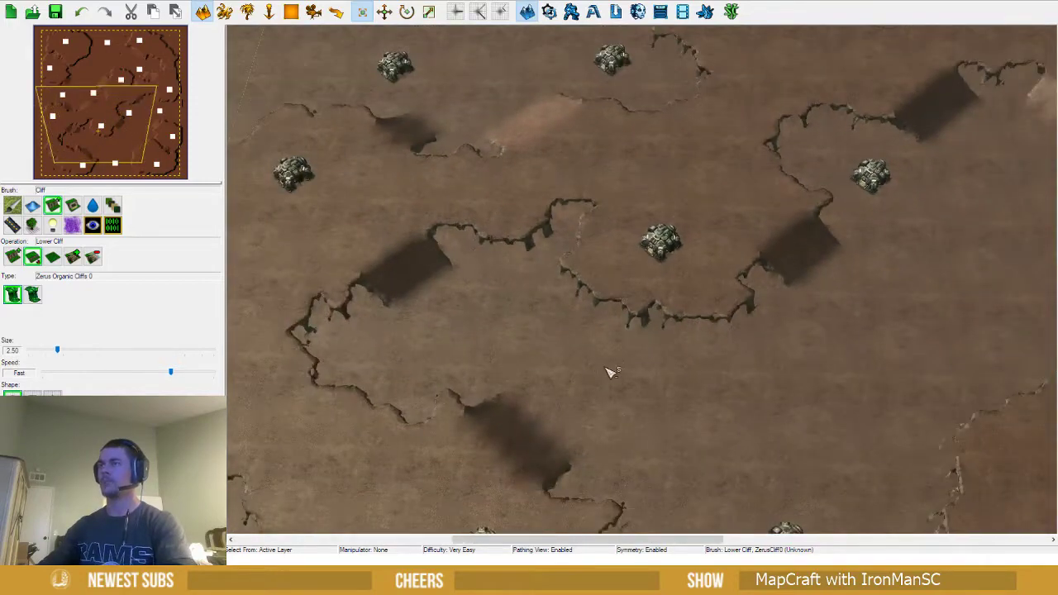
scroll(666, 373, "down", 5)
scroll(618, 342, "down", 2)
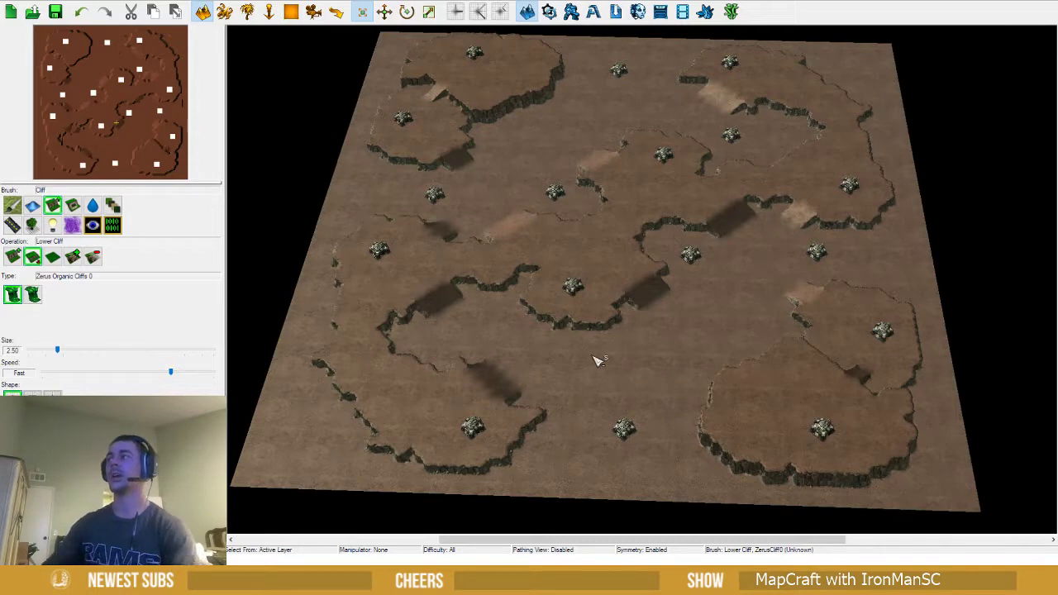
Place six neutral Overlords in the open map corner just outside the southwestern plateau's rounded cliff
key("Left")
scroll(603, 321, "up", 3)
key("u")
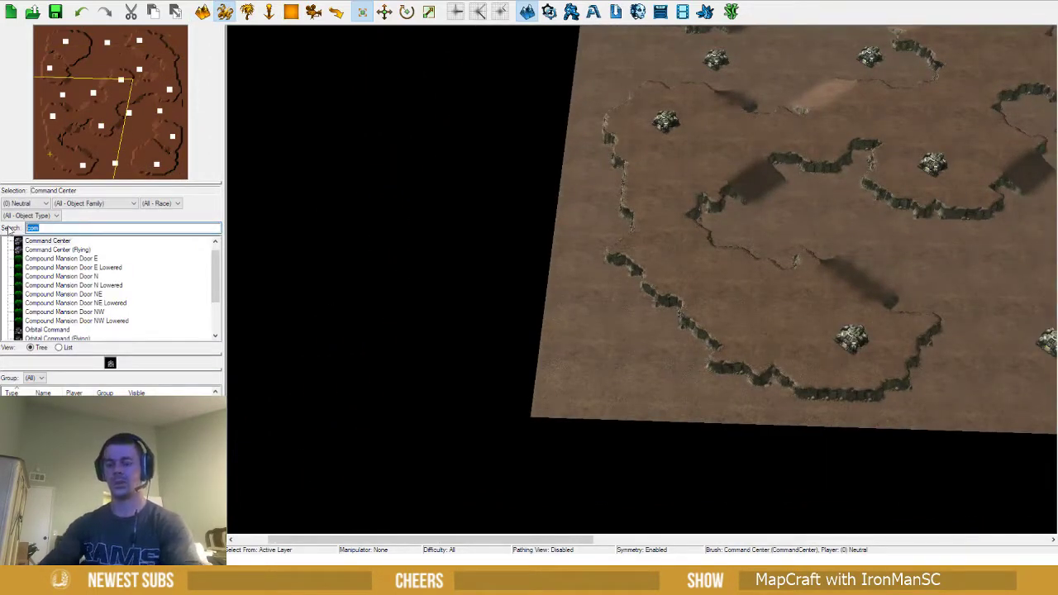
type("overl")
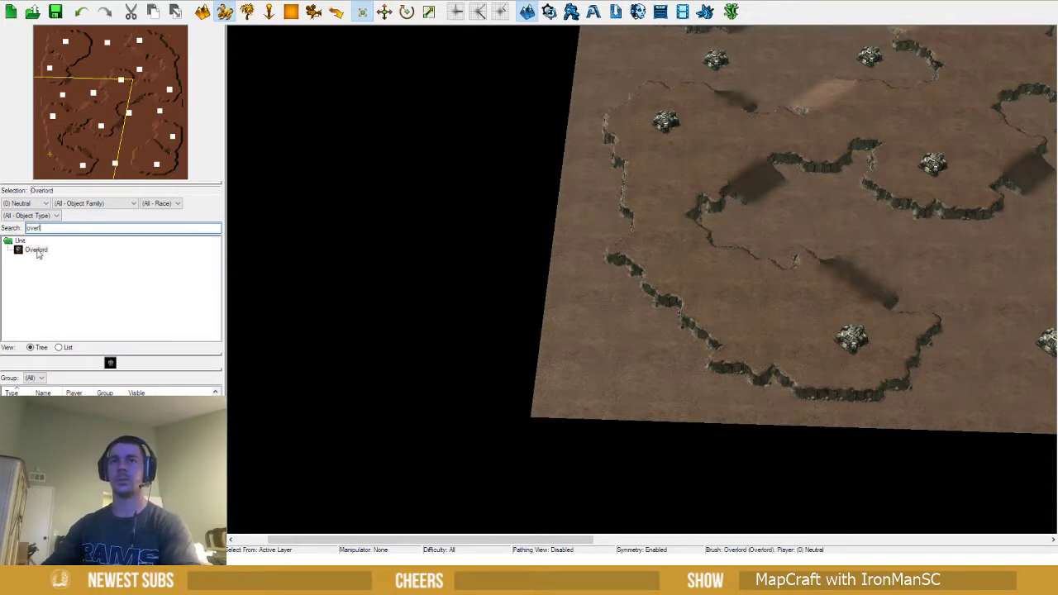
left_click(609, 318)
left_click(615, 348)
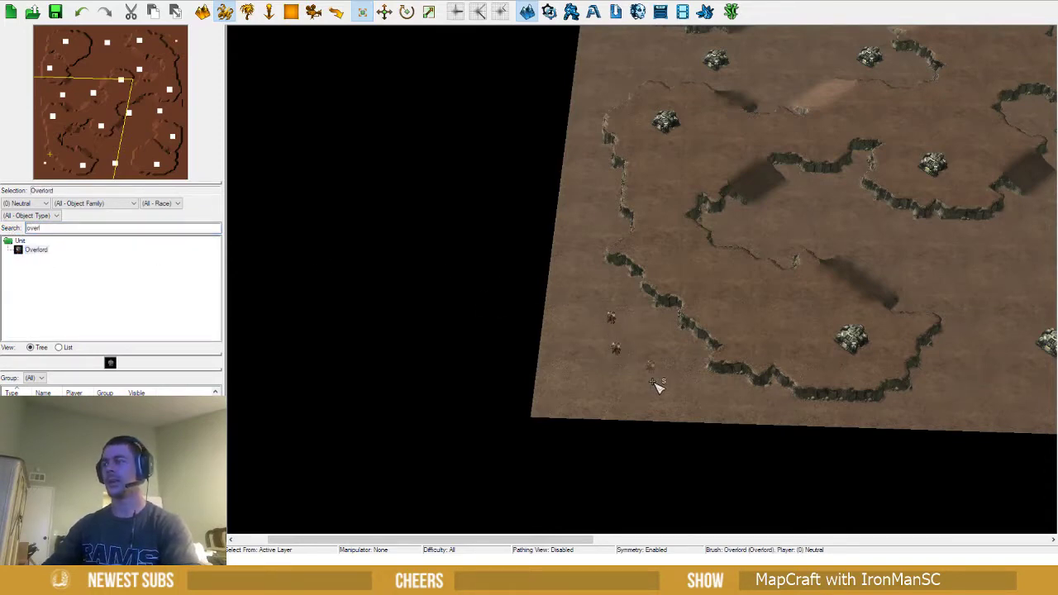
left_click(651, 367)
left_click(652, 362)
left_click(642, 349)
scroll(662, 352, "up", 4)
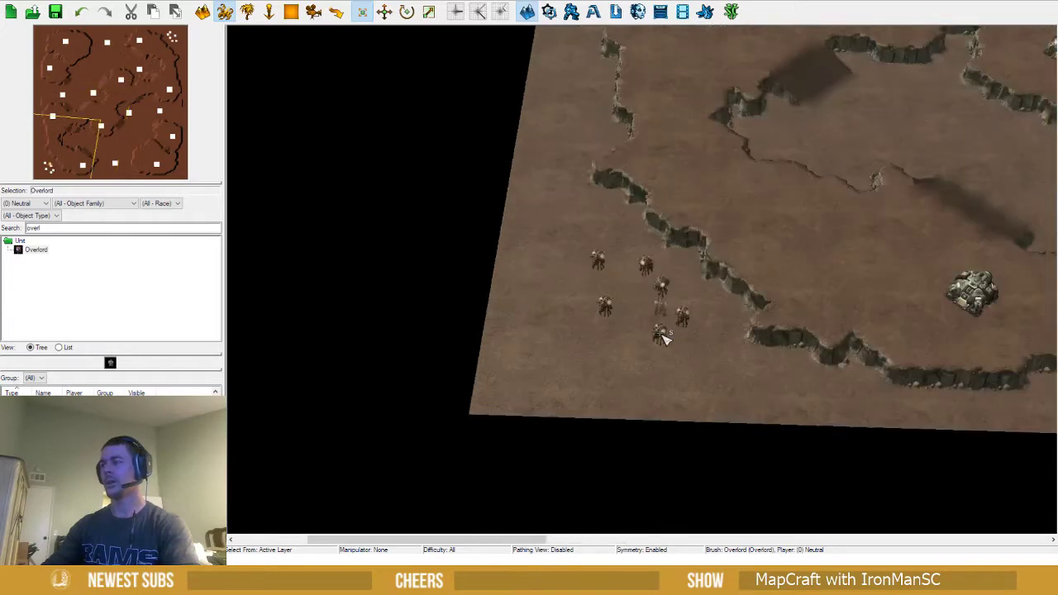
mouse_move(699, 319)
right_mouse_down()
mouse_move(678, 343)
mouse_move(657, 344)
right_mouse_up()
scroll(611, 325, "down", 3)
key("Escape")
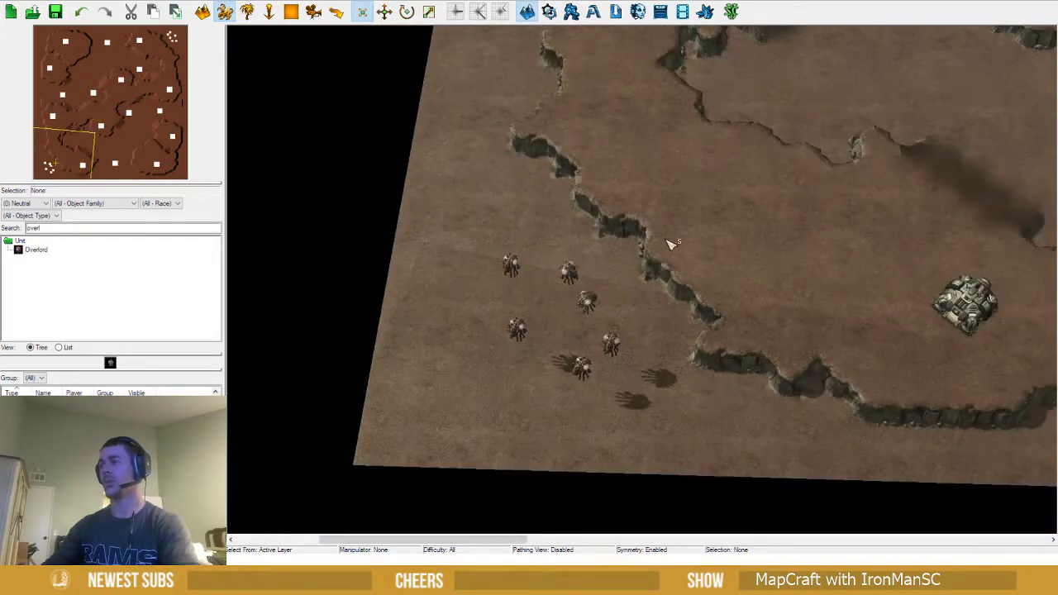
Select the six Overlords in the southwestern corner and shift them slightly west, farther from the cliff
left_click_drag(663, 238, 430, 443)
left_click_drag(571, 367, 541, 373)
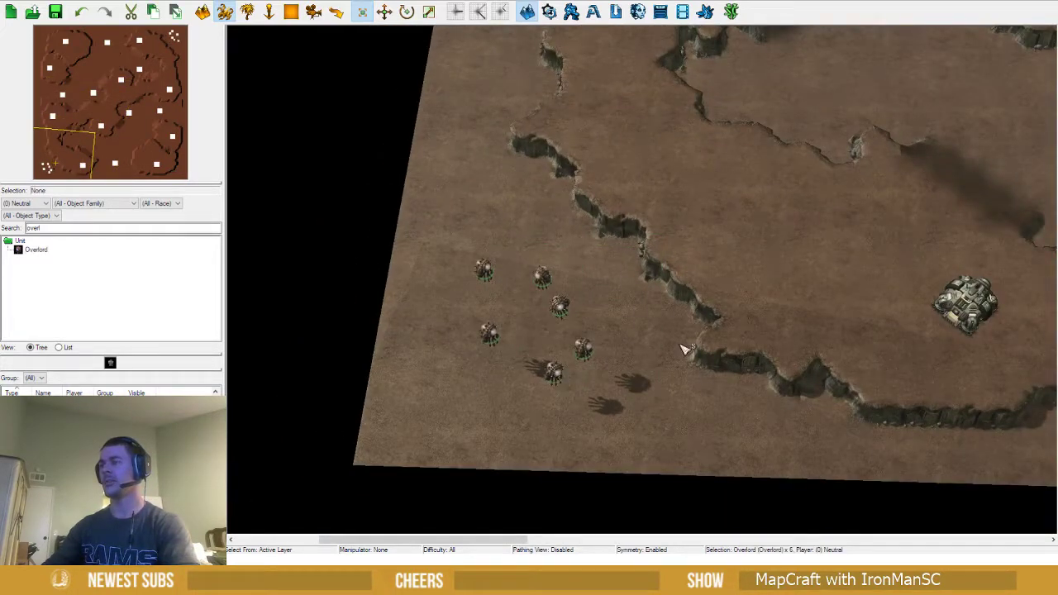
left_click(674, 353)
right_click_drag(701, 422, 660, 432)
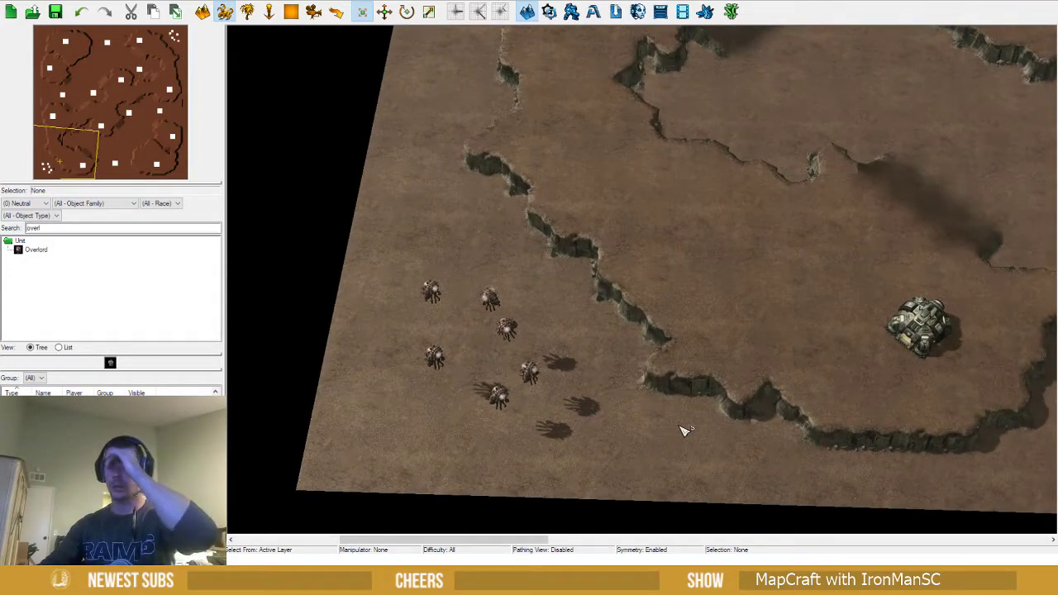
scroll(676, 420, "down", 2)
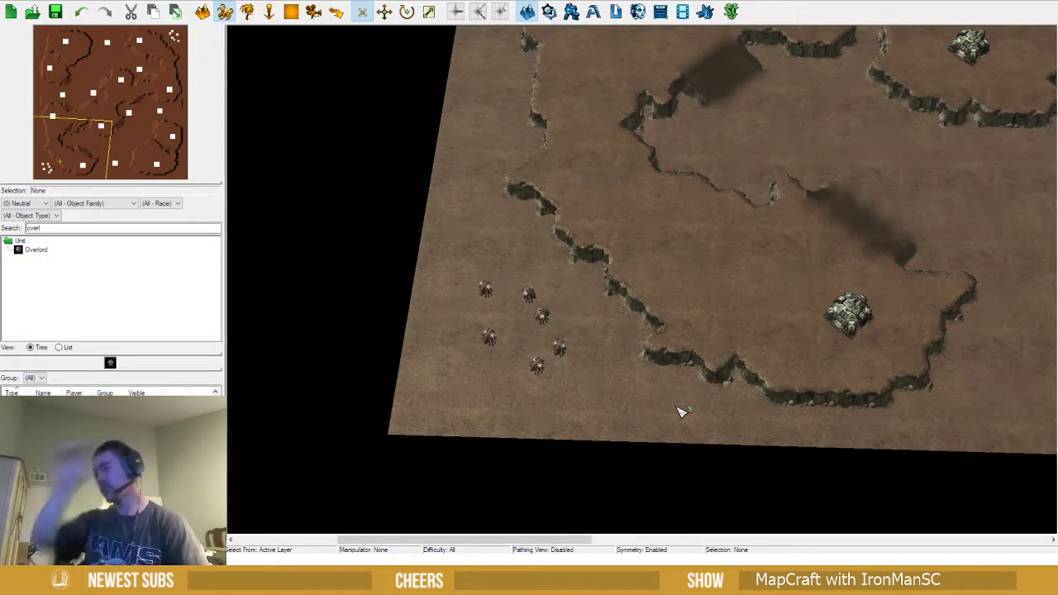
Move the southwestern base's Command Center beside the cliff near the Overlords, box-select them together, and return the Command Center to its base location
left_click_drag(847, 318, 632, 239)
left_click_drag(443, 225, 680, 413)
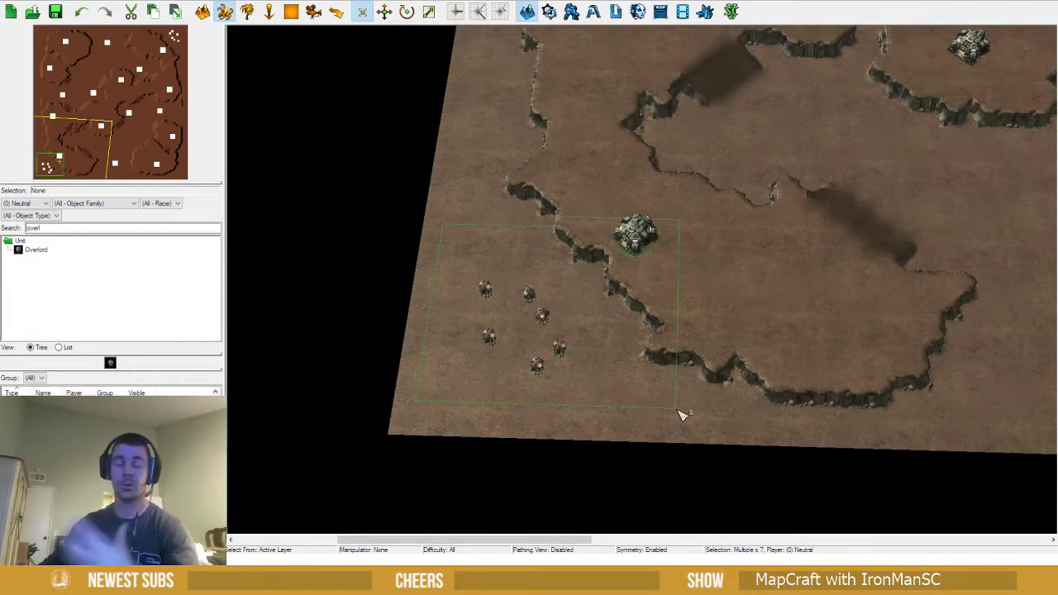
left_click_drag(640, 239, 864, 320)
left_click(736, 289)
right_click_drag(735, 288, 639, 304)
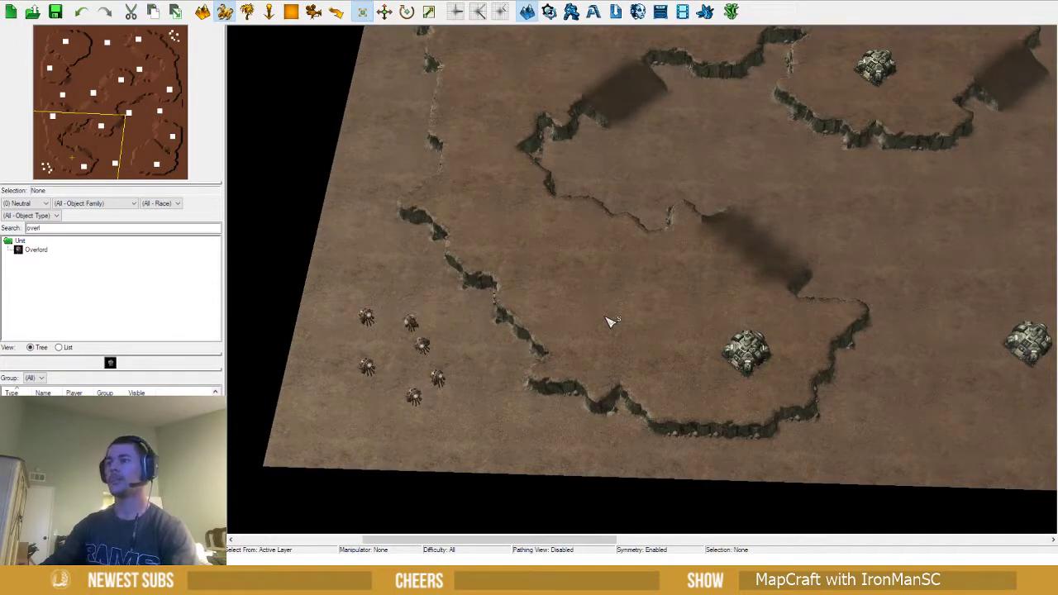
Select all six Overlords in the southwestern corner and delete them
left_click_drag(472, 313, 299, 453)
right_click_drag(660, 321, 585, 332)
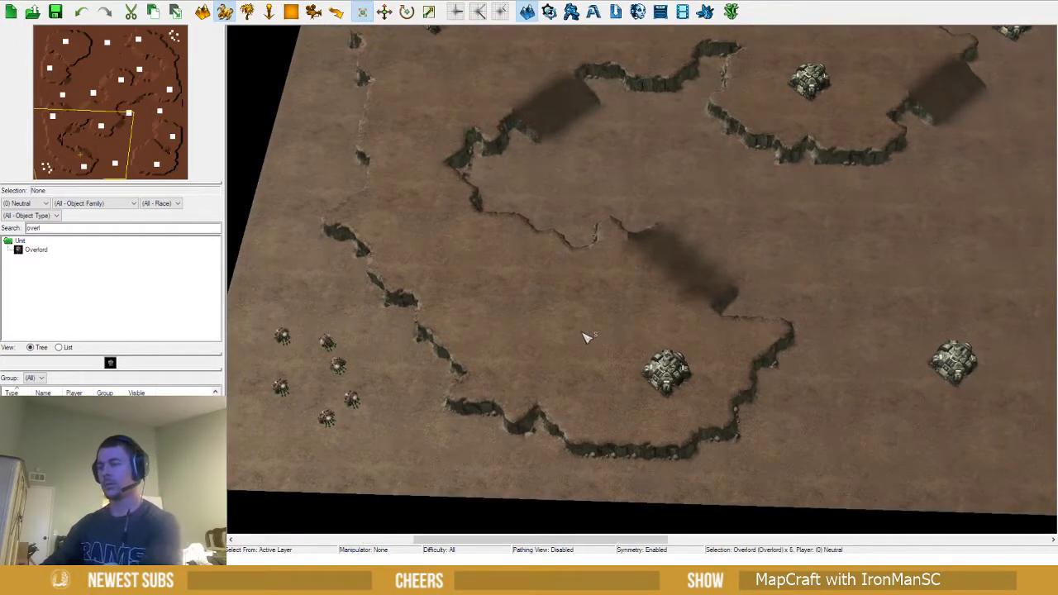
key("Delete")
Mark out the southwestern corner between the map bounds and the cliff with a terrain selection to examine the available space
right_click_drag(525, 289, 701, 332)
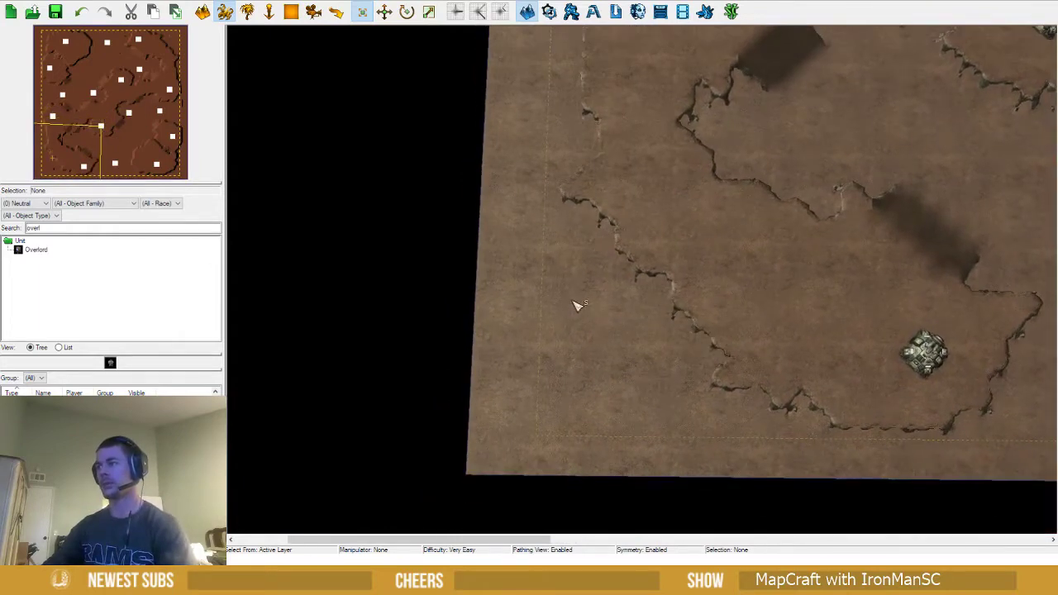
key("t")
left_click_drag(535, 232, 704, 435)
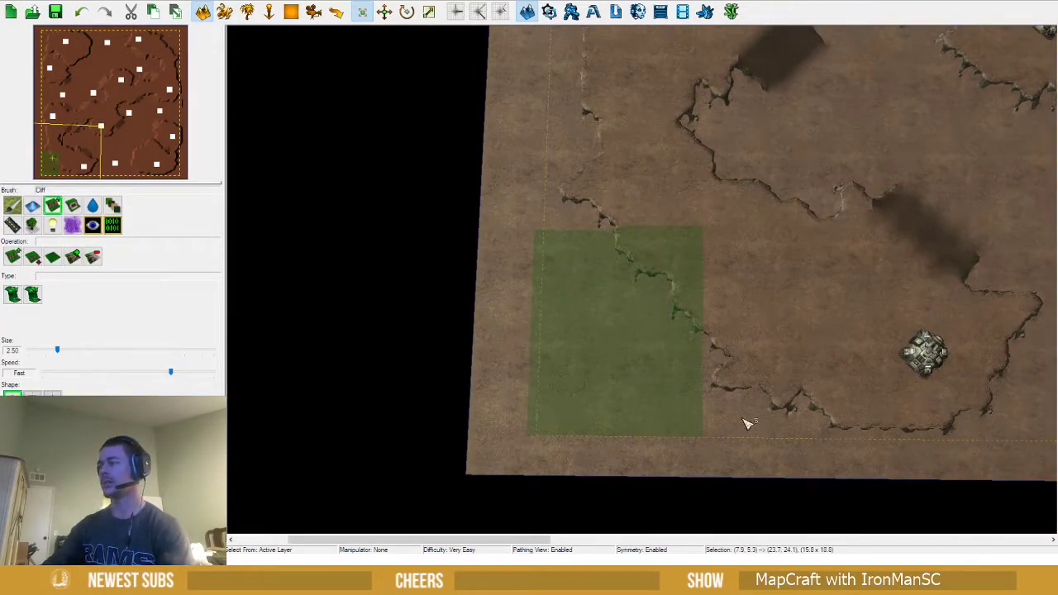
right_click_drag(809, 322, 649, 381)
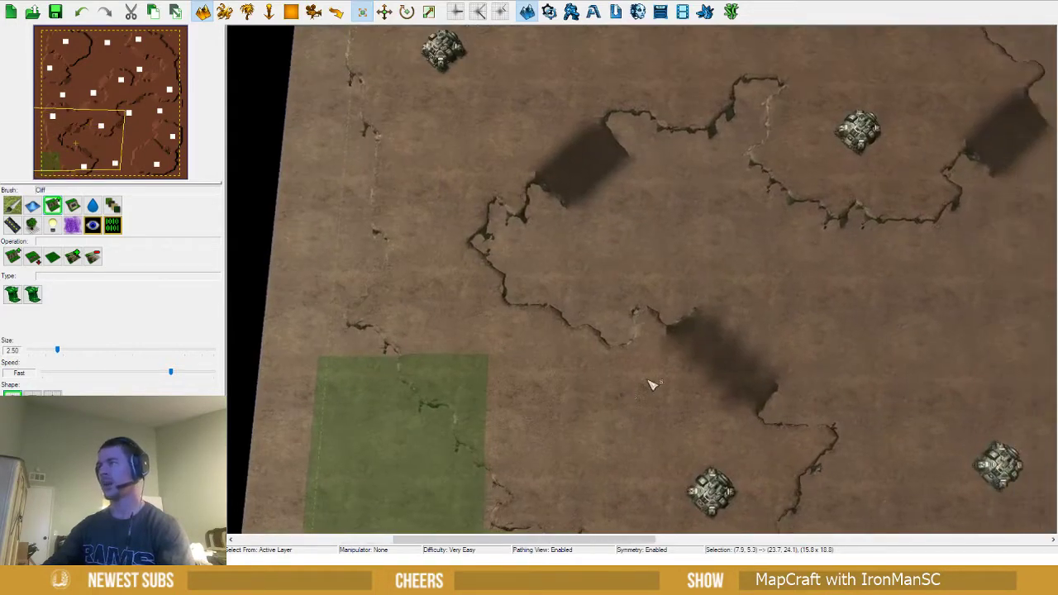
Copy the Command Center northeast of the central plateau's eastern ramp and paste it in the open ground beside the southeastern plateau's northwest edge
mouse_move(697, 331)
right_mouse_down()
mouse_move(615, 392)
mouse_move(566, 402)
mouse_move(480, 390)
right_mouse_up()
right_click_drag(691, 392, 603, 361)
scroll(656, 376, "down", 3)
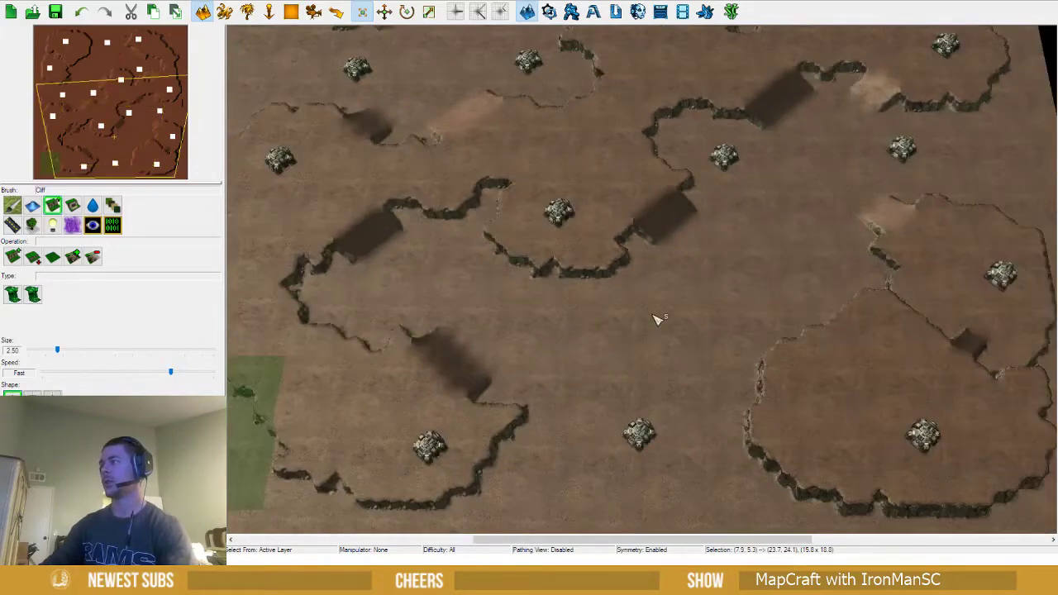
right_click_drag(644, 320, 558, 320)
scroll(659, 307, "up", 3)
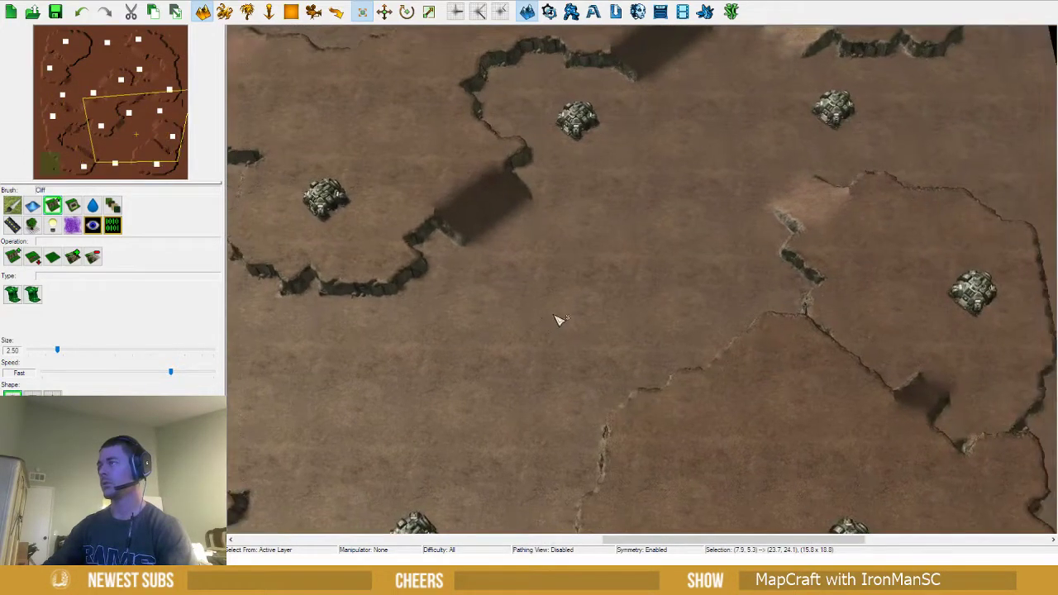
scroll(558, 320, "up", 2)
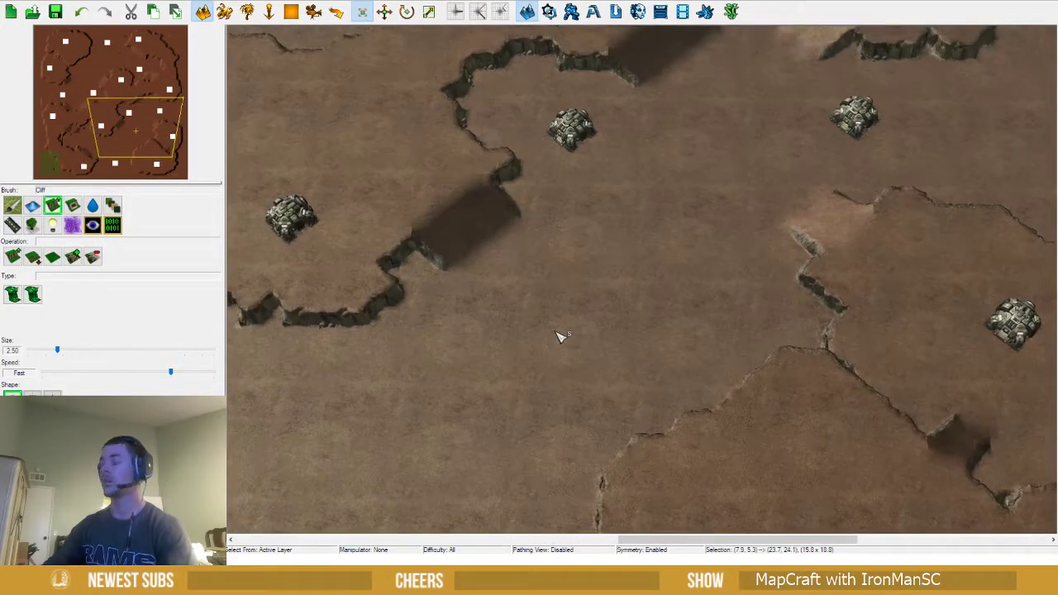
key("u")
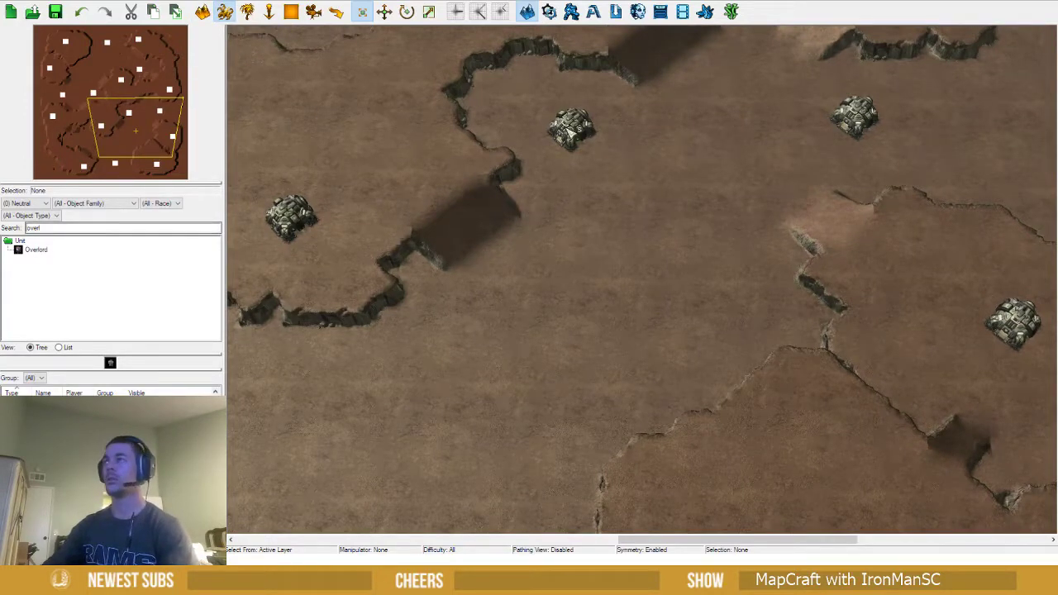
left_click(570, 131)
key("ctrl+c")
key("ctrl+v")
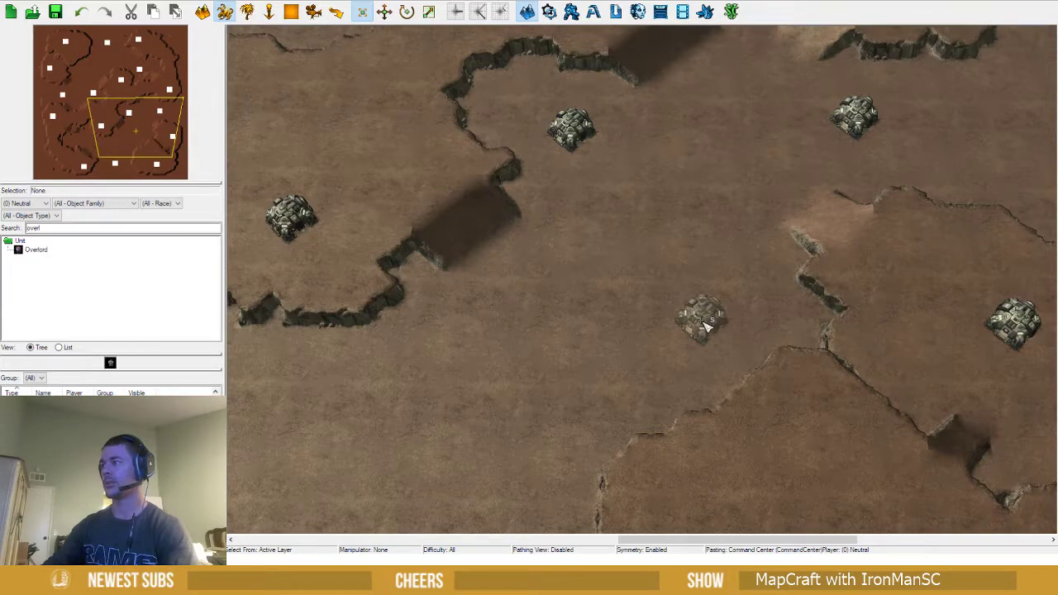
left_click(702, 319)
right_click_drag(606, 311, 590, 268)
scroll(523, 377, "up", 1)
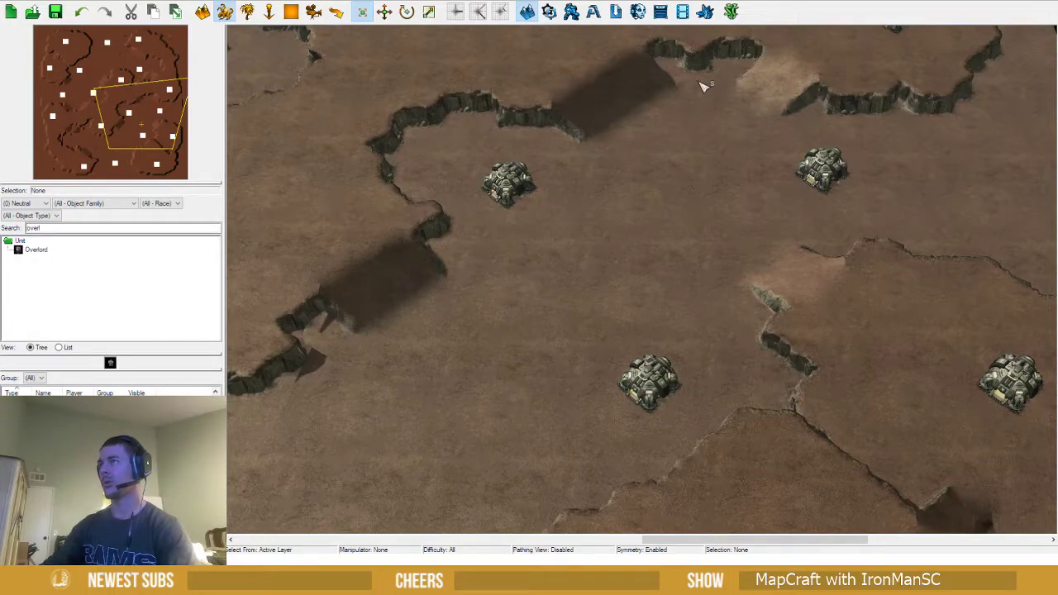
Examine the cliffs, ramps and base spacing around the central plateau and the southwestern lowland
right_click_drag(453, 347, 546, 293)
scroll(461, 365, "down", 2)
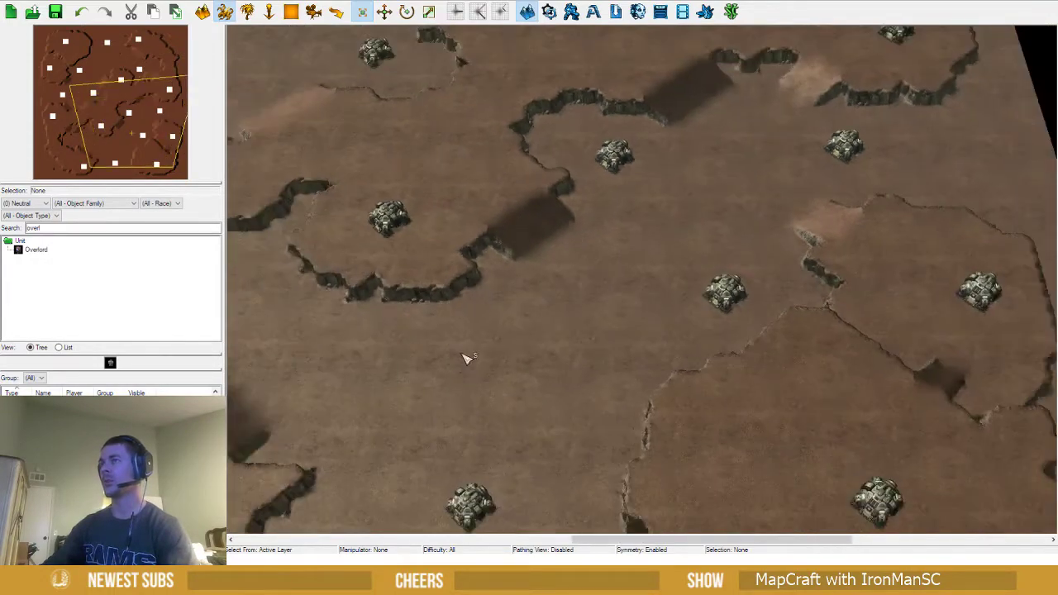
mouse_move(465, 357)
right_mouse_down()
mouse_move(548, 282)
mouse_move(649, 241)
right_mouse_up()
mouse_move(584, 211)
right_mouse_down()
mouse_move(670, 233)
mouse_move(658, 250)
right_mouse_up()
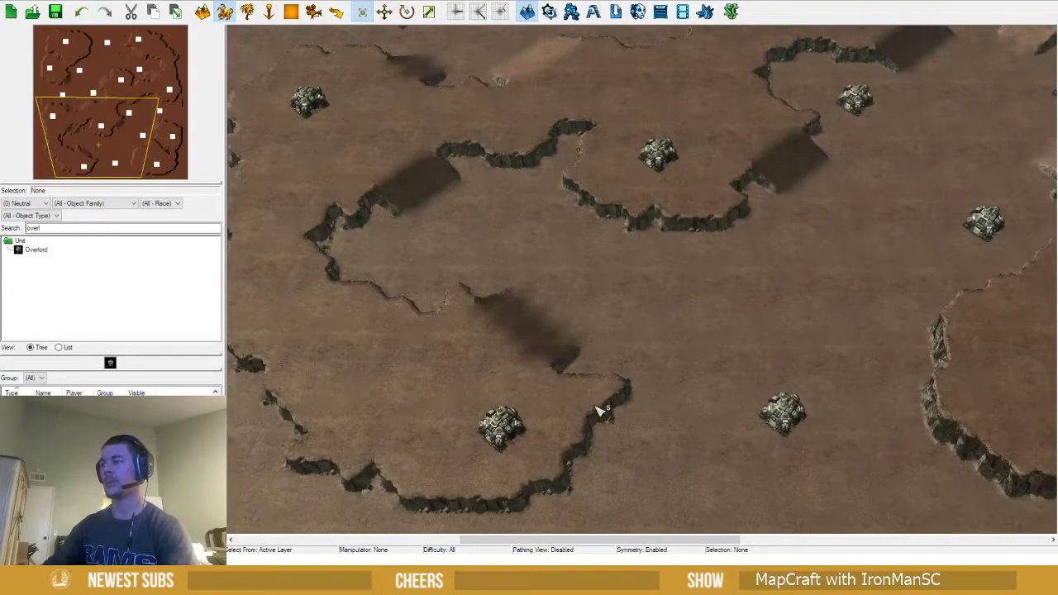
scroll(625, 257, "up", 3)
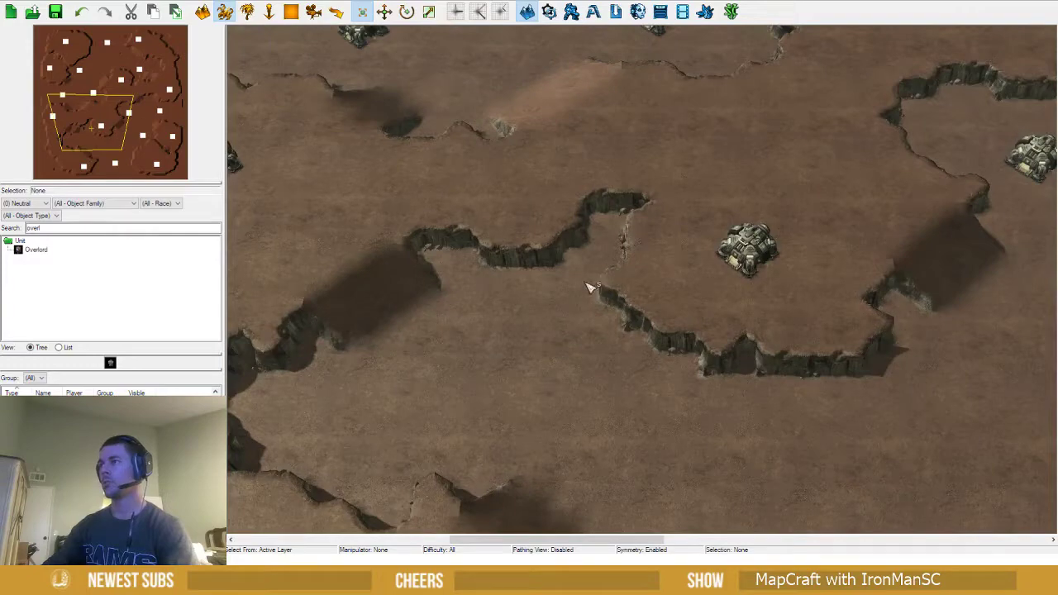
scroll(589, 287, "up", 2)
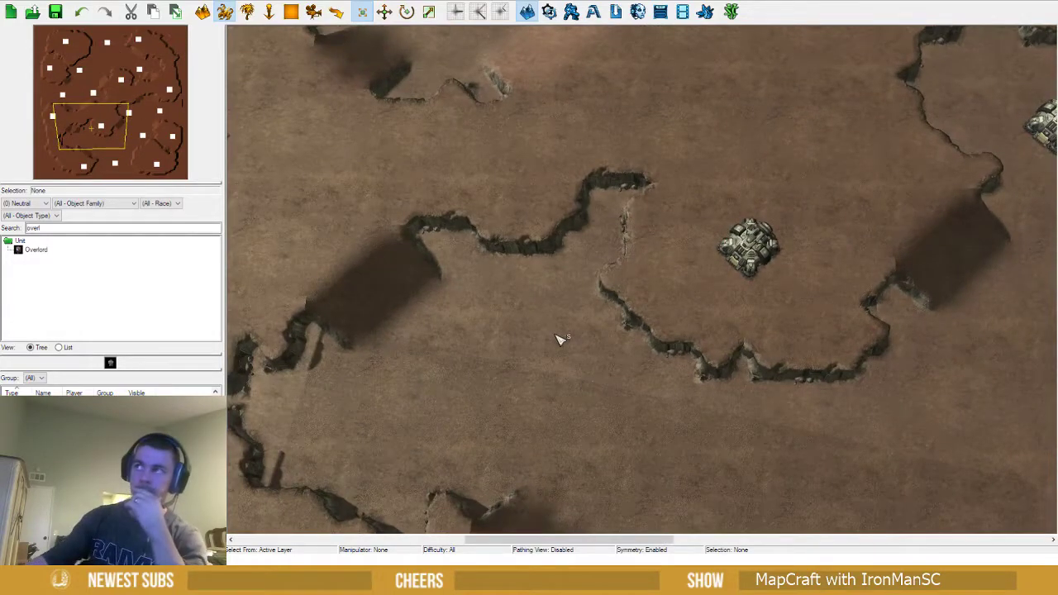
scroll(557, 337, "down", 5)
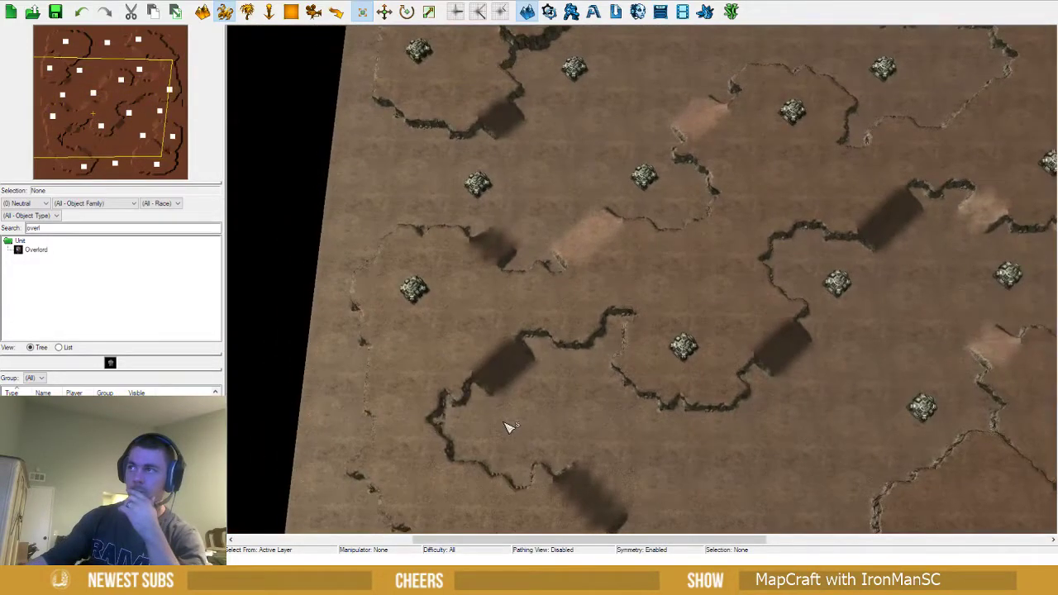
scroll(509, 427, "up", 4)
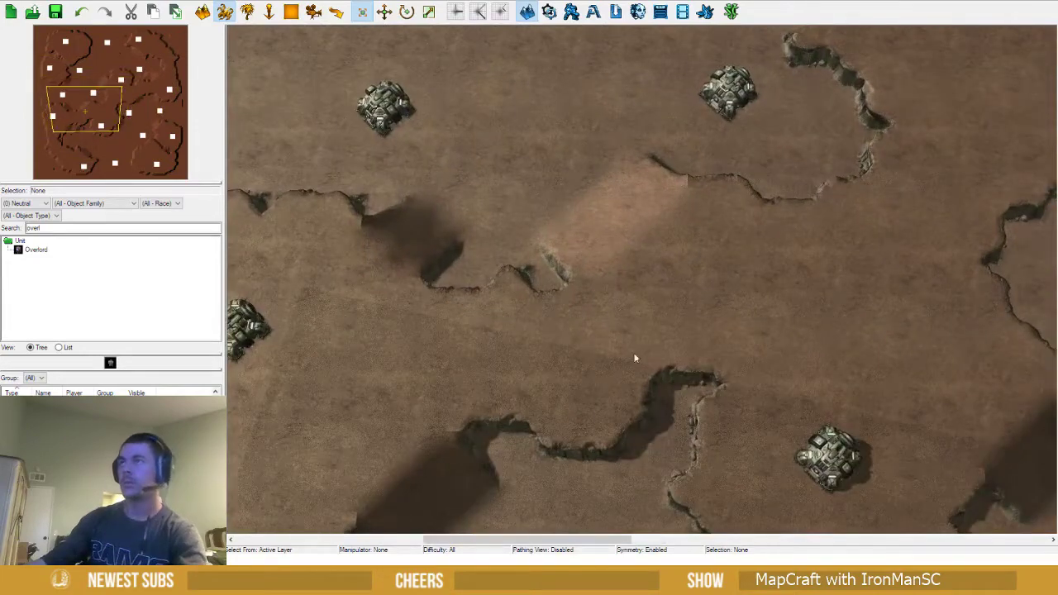
right_click_drag(635, 355, 571, 194, "ctrl")
right_click_drag(602, 330, 590, 291)
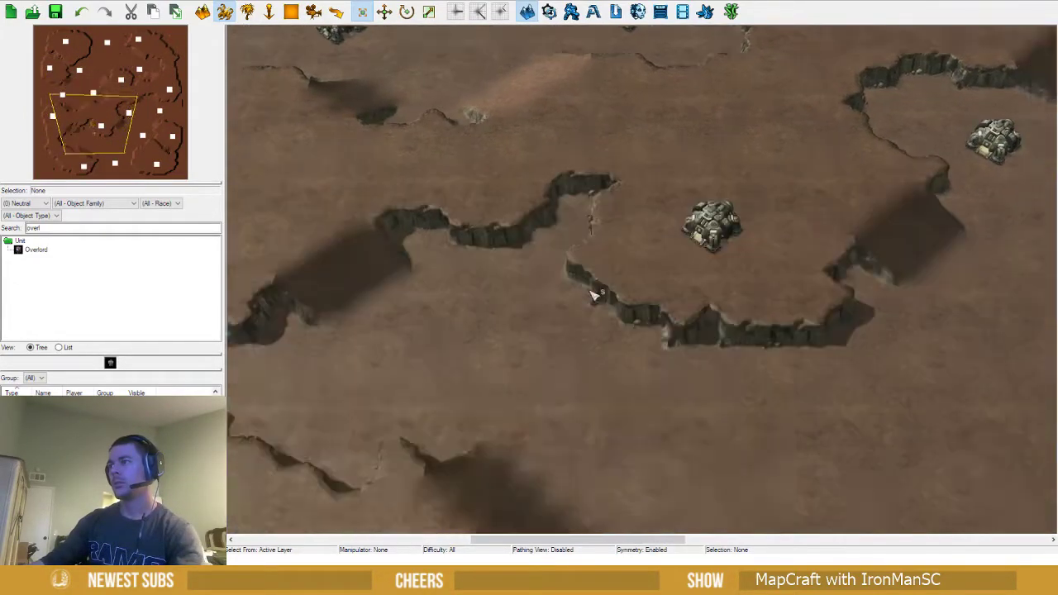
scroll(591, 295, "down", 4)
Mark out the southwestern lowland and central plateau with a terrain selection, and a smaller one around the plateau's Command Center, to examine the space
key("t")
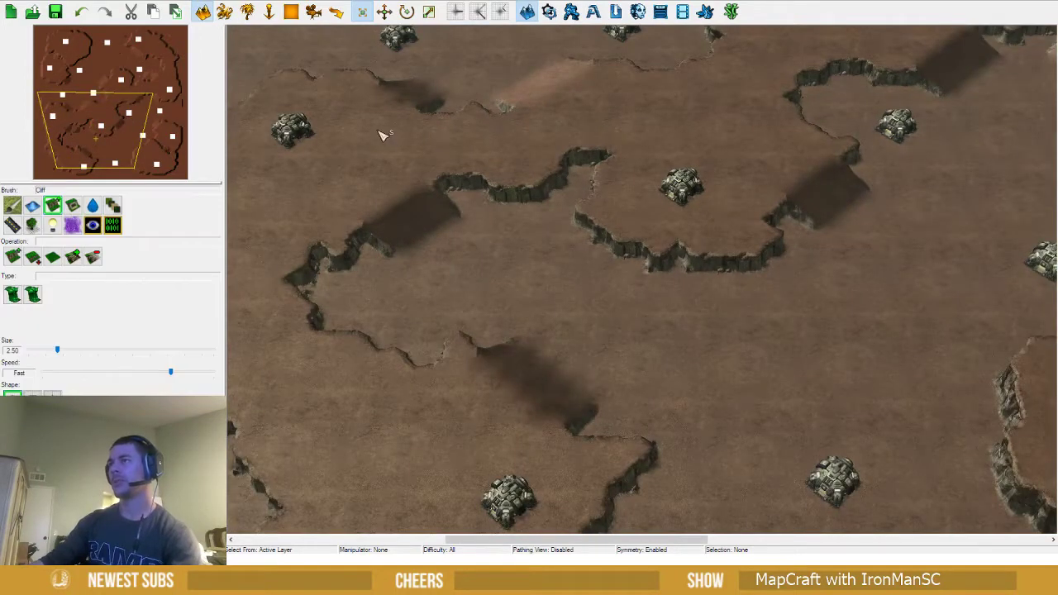
left_click_drag(382, 135, 825, 384)
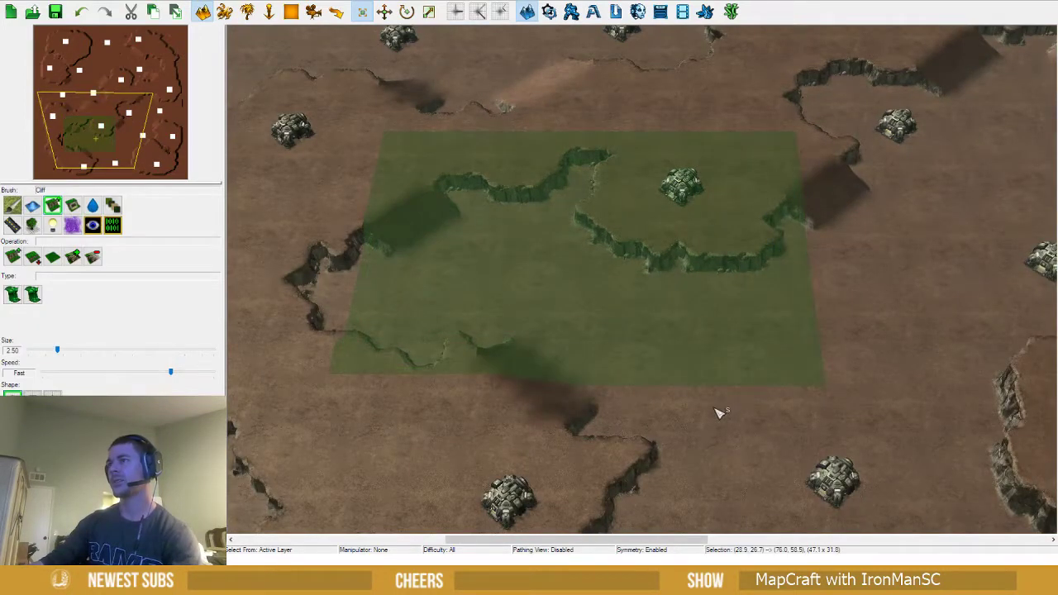
right_click_drag(718, 413, 684, 446)
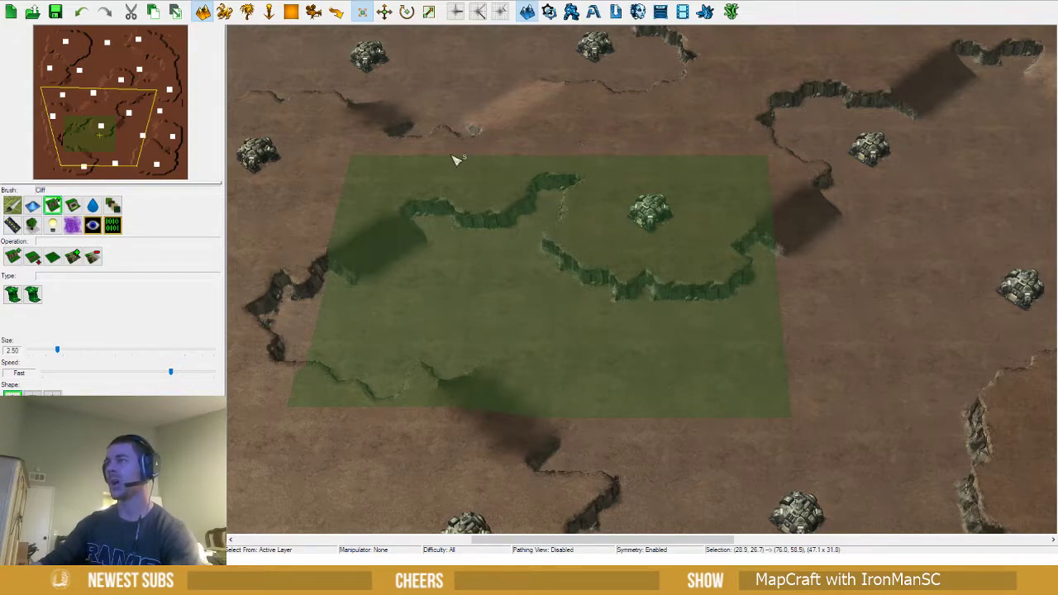
left_click(576, 360)
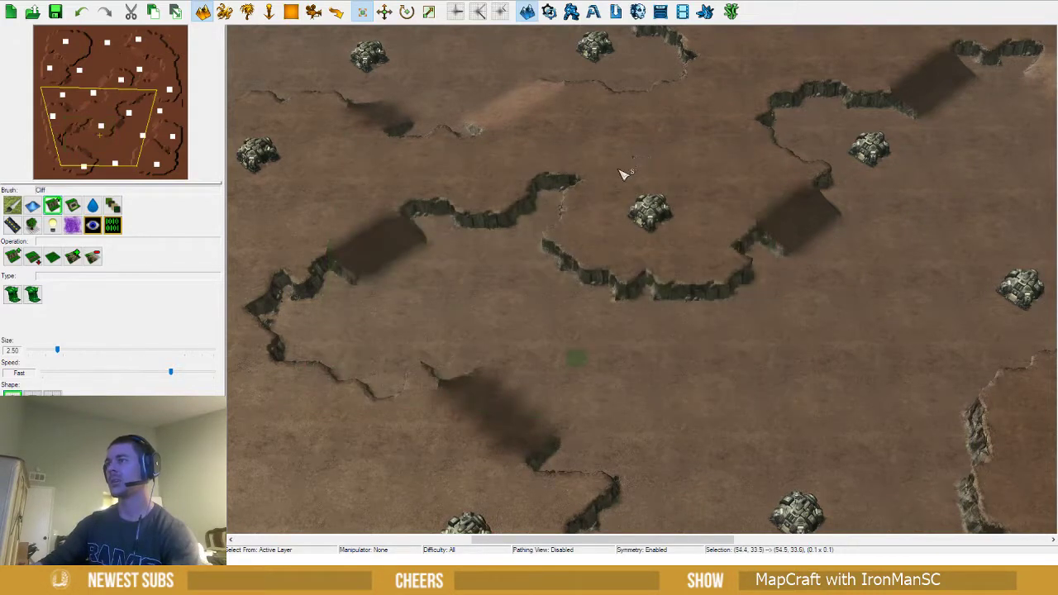
left_click_drag(593, 198, 696, 281)
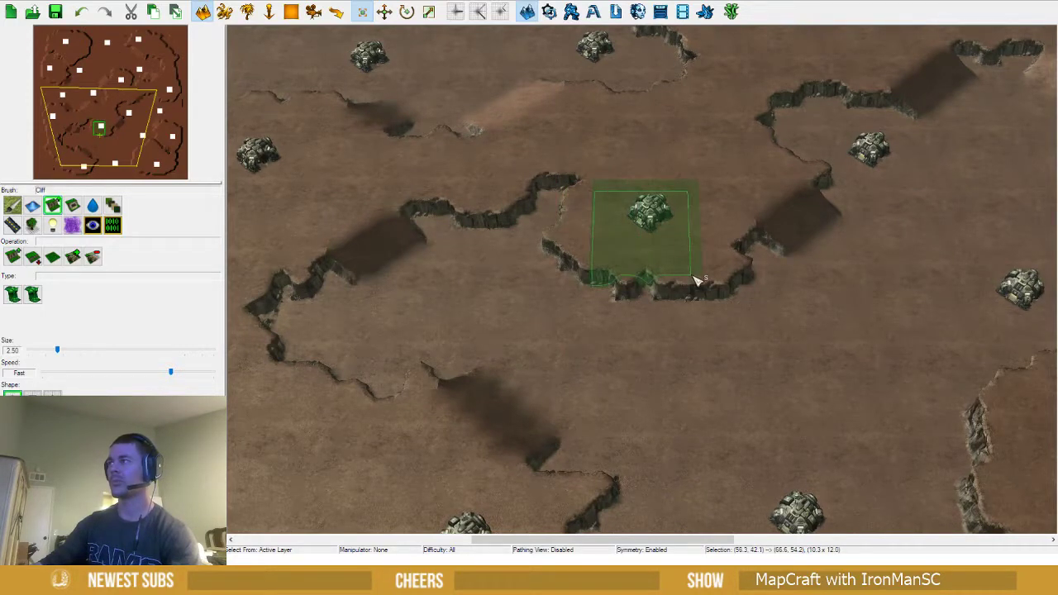
right_click_drag(740, 264, 618, 301)
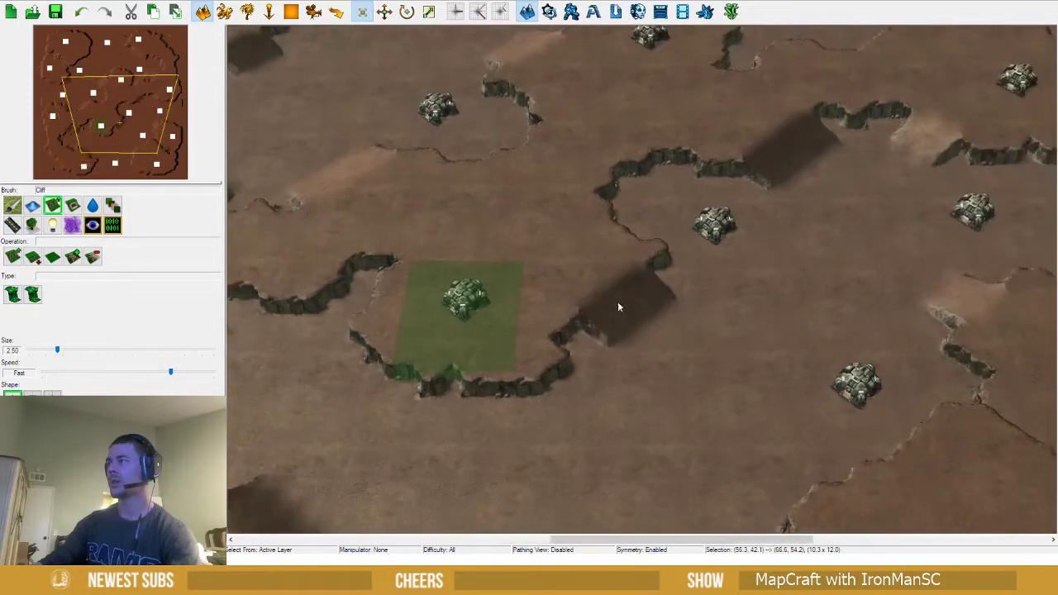
key("u")
left_click(710, 229)
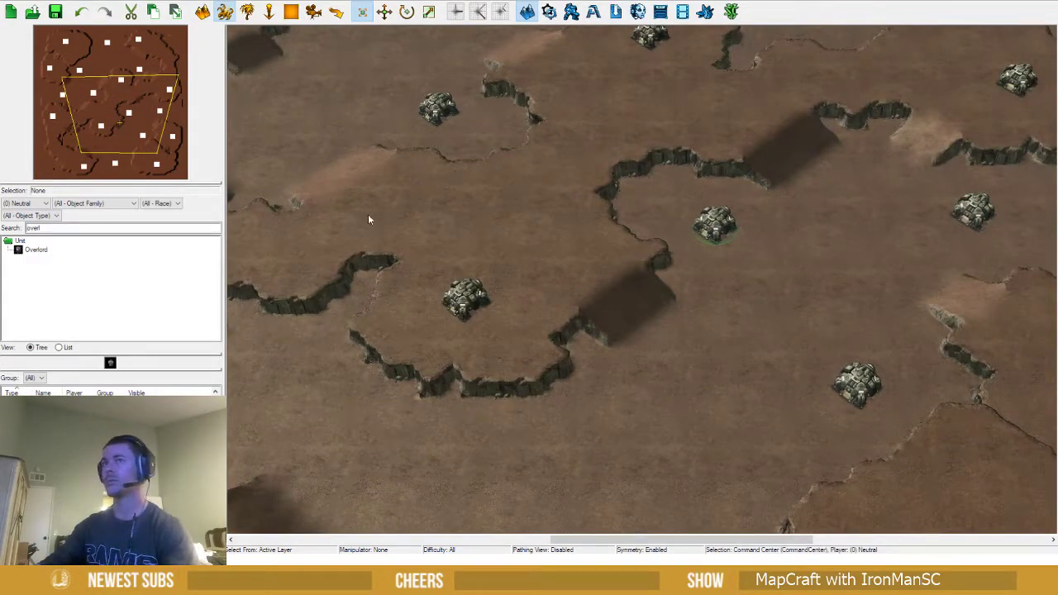
key("Escape")
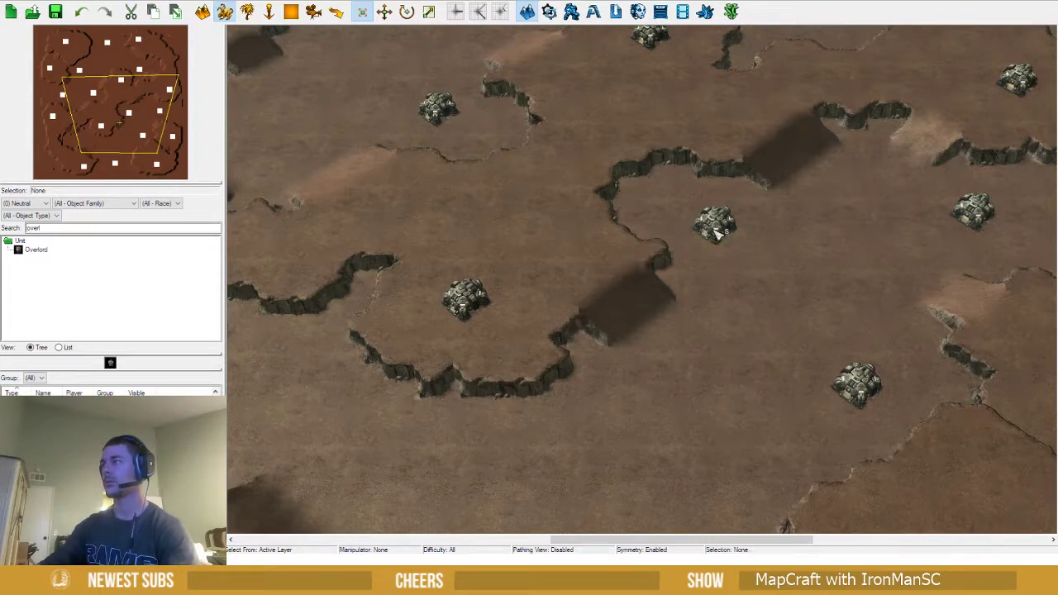
Move the Command Center east of the central plateau slightly northwest, closer to the cliff
left_click(717, 234)
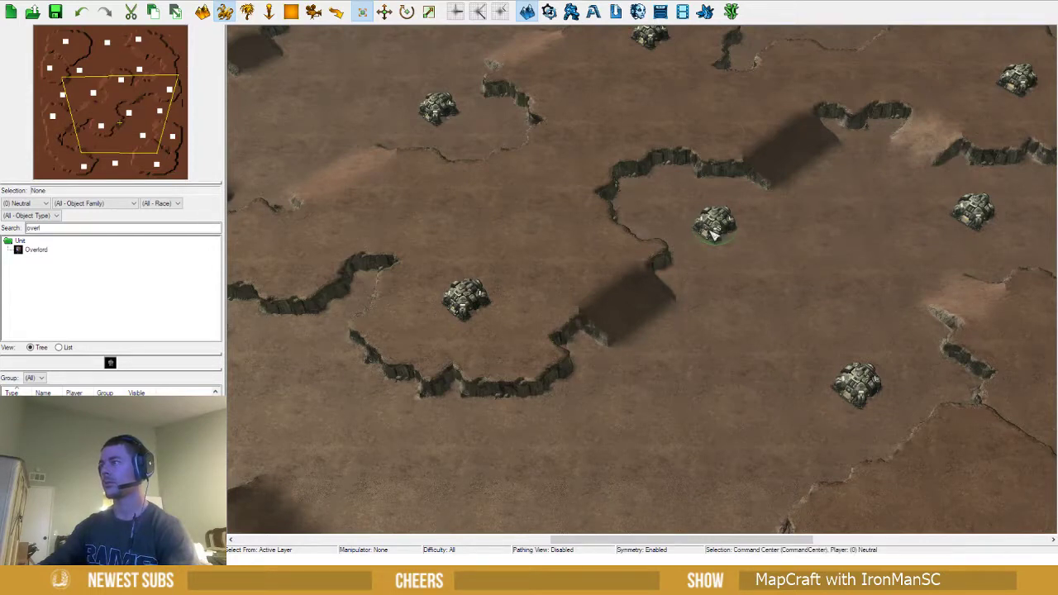
left_click_drag(713, 235, 693, 217)
right_click_drag(775, 250, 713, 238)
Raise the cliff level around that Command Center so the central plateau extends eastward and encloses it between the two eastern ramps
key("t")
left_click(12, 260)
left_click(11, 260)
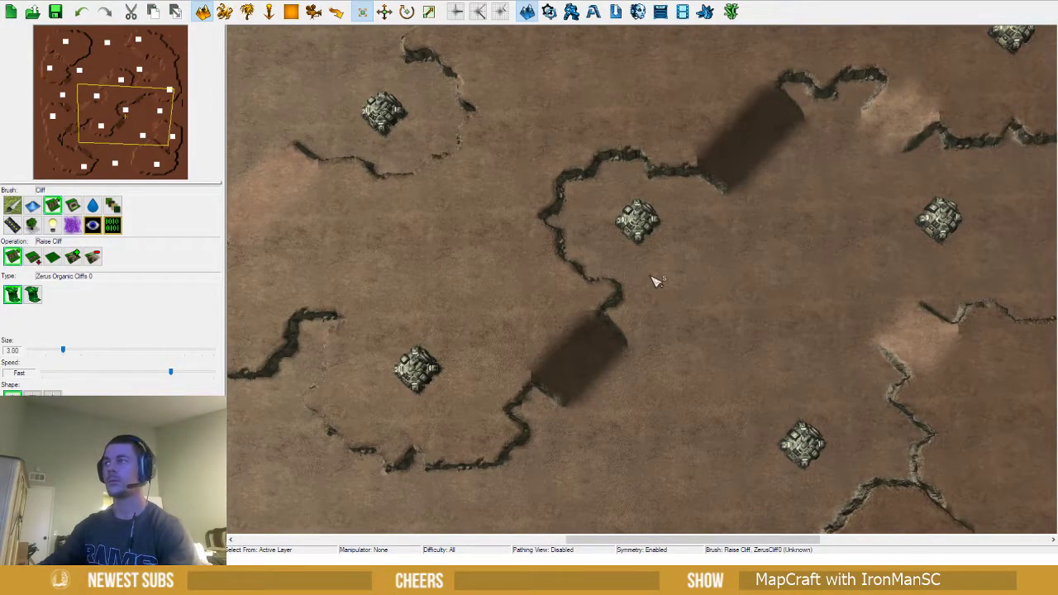
mouse_move(653, 281)
left_mouse_down()
mouse_move(628, 277)
mouse_move(652, 286)
mouse_move(687, 259)
mouse_move(673, 190)
mouse_move(701, 244)
mouse_move(662, 262)
mouse_move(571, 267)
mouse_move(561, 224)
mouse_move(583, 175)
mouse_move(640, 168)
mouse_move(625, 213)
mouse_move(594, 248)
mouse_move(604, 189)
mouse_move(574, 198)
left_mouse_up()
key("Up")
key("Left")
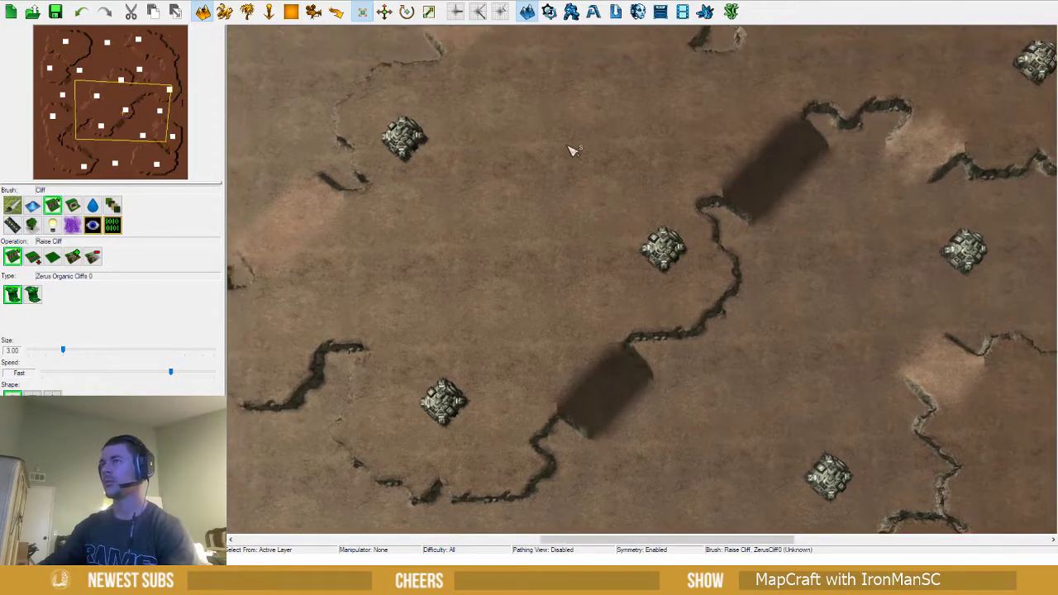
Undo a trial raised ridge in the middle of the central plateau and carve a lowered diagonal pit there instead
mouse_move(581, 138)
left_mouse_down()
mouse_move(567, 115)
mouse_move(557, 154)
mouse_move(541, 164)
left_mouse_up()
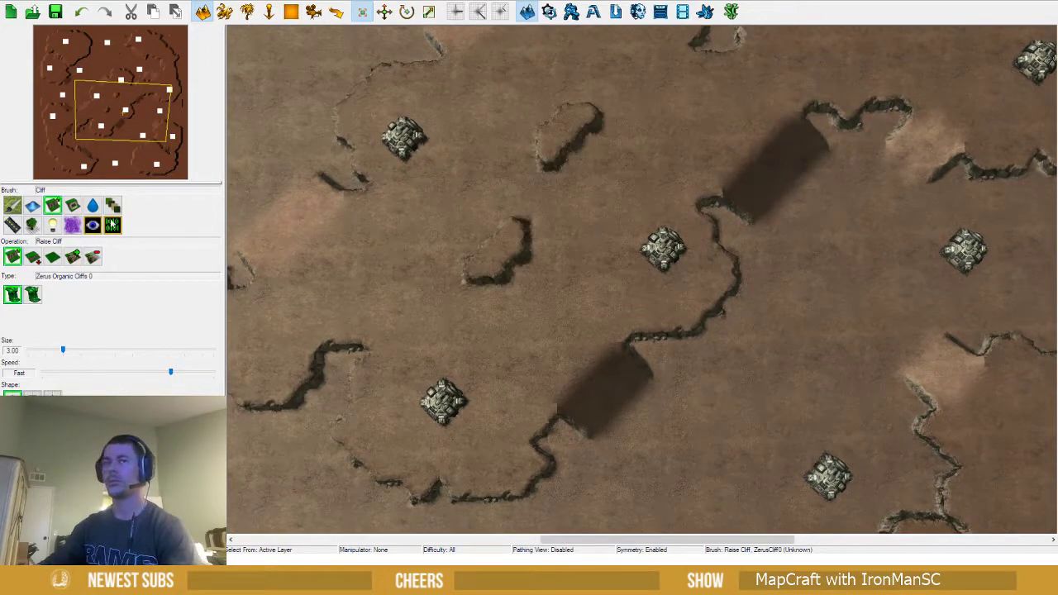
key("ctrl+z")
left_click(32, 256)
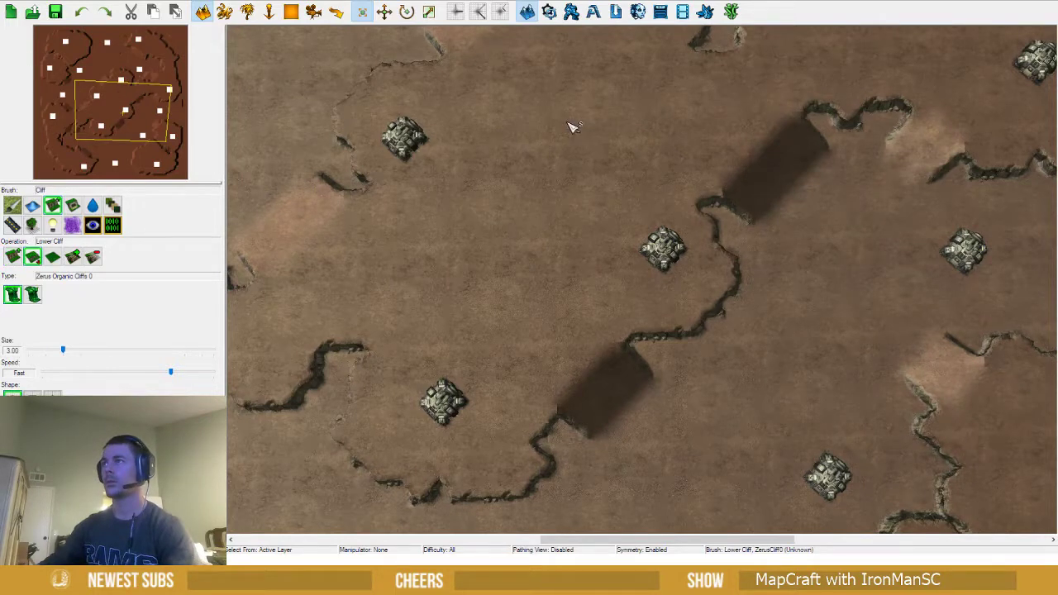
mouse_move(572, 126)
left_mouse_down()
mouse_move(566, 177)
mouse_move(515, 224)
mouse_move(567, 194)
mouse_move(611, 141)
left_mouse_up()
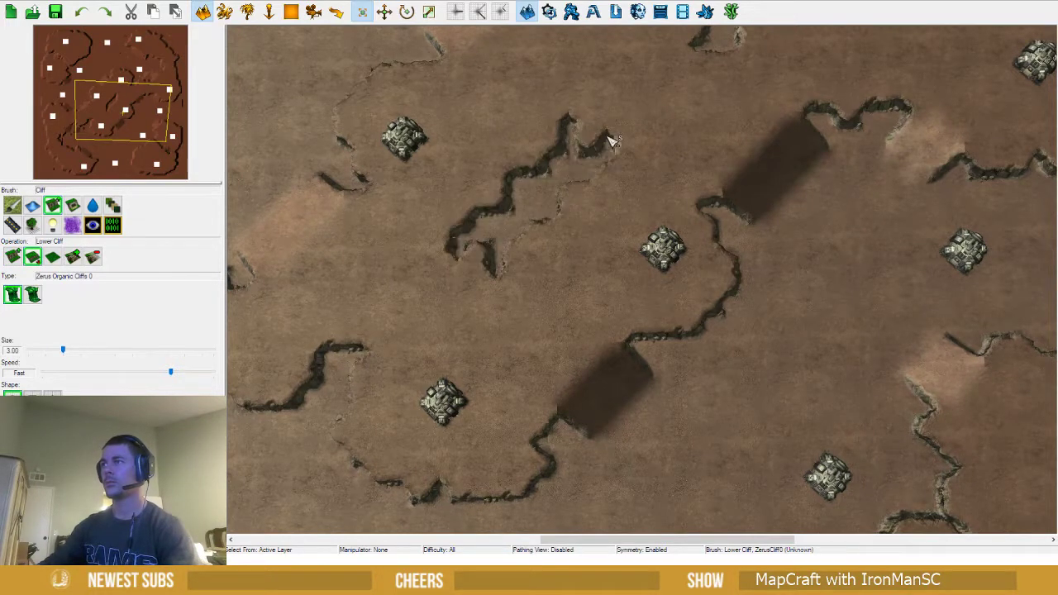
Raise the cliff just south of the central plateau's northeastern ramp to push the plateau edge out beside the Command Center
key("Down")
key("Left")
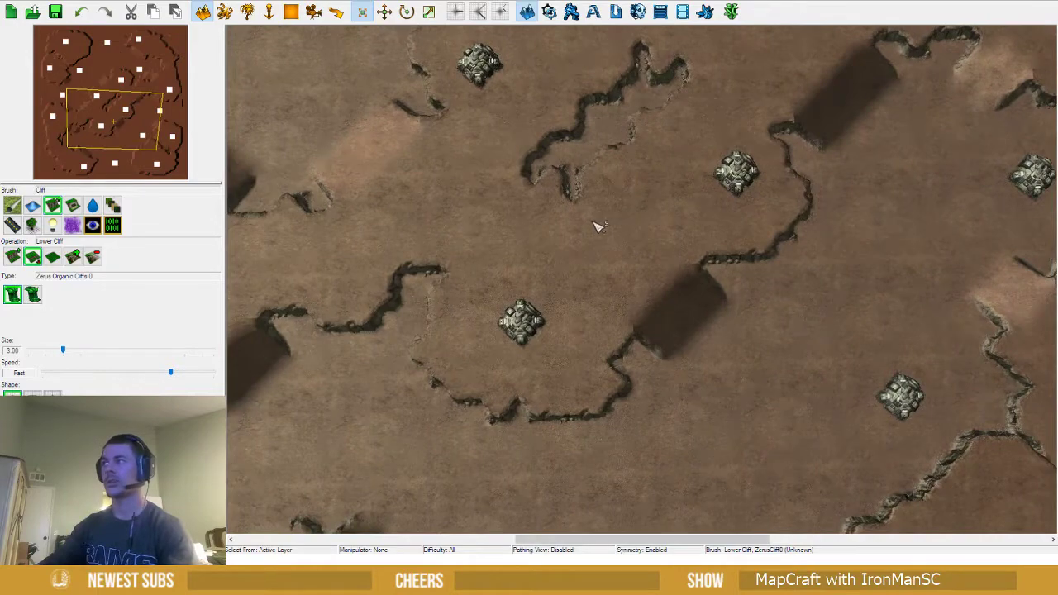
key("Up")
key("Right")
left_click(95, 255)
left_click(700, 245)
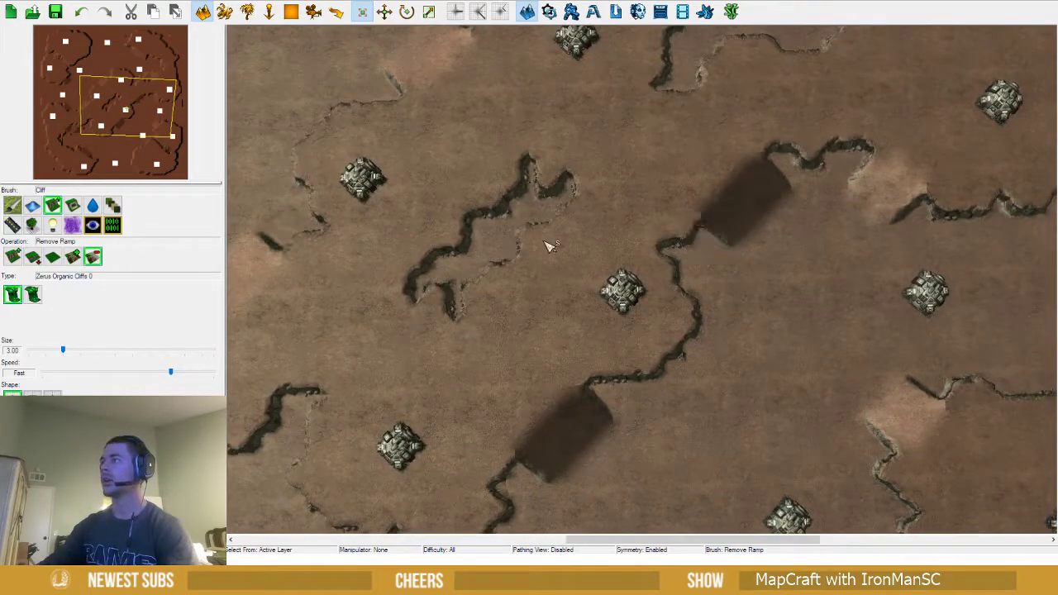
left_click(13, 257)
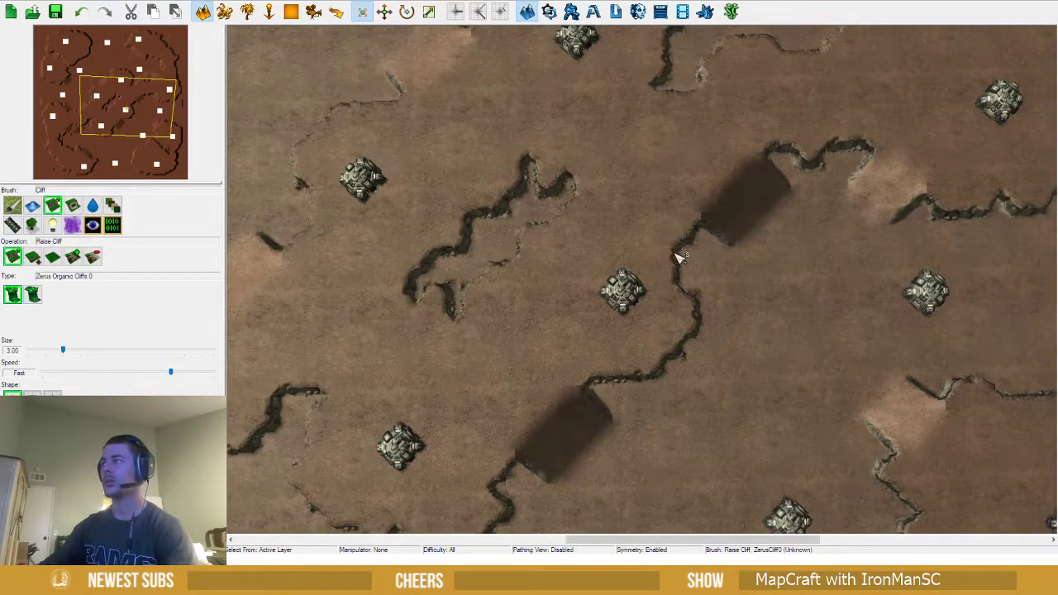
left_click_drag(685, 257, 698, 279)
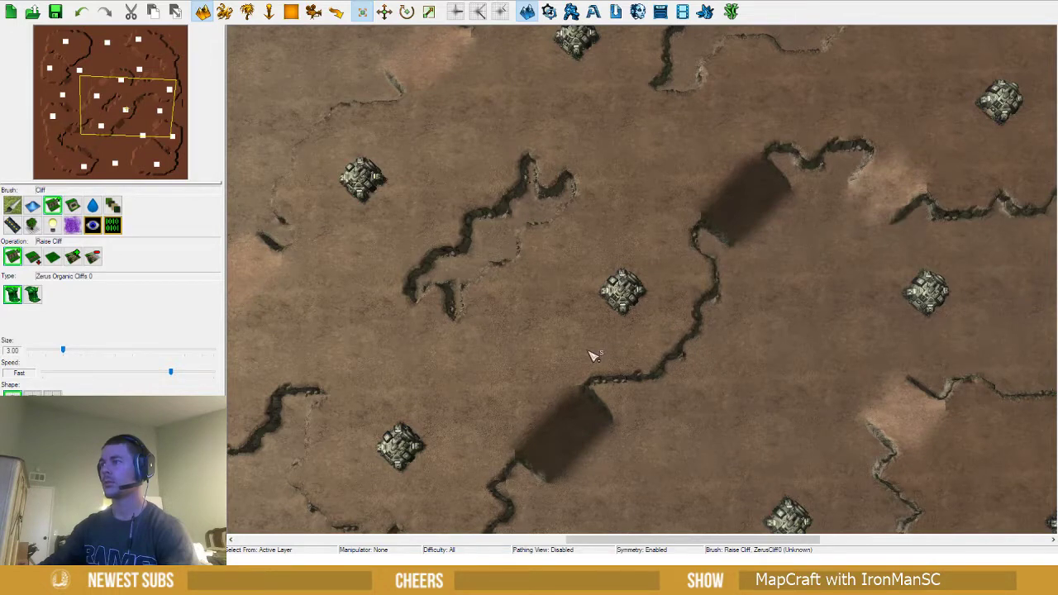
Move the Command Center on the central plateau's southern lobe south onto the lobe's cliff edge
key("Down")
key("Left")
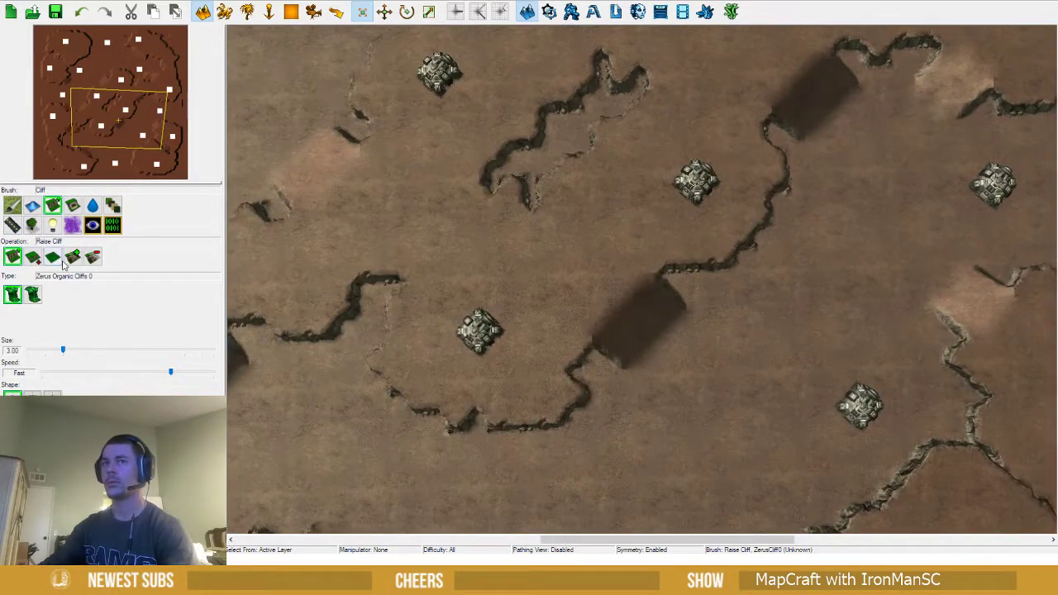
left_click(72, 257)
middle_click_drag(607, 341, 590, 304)
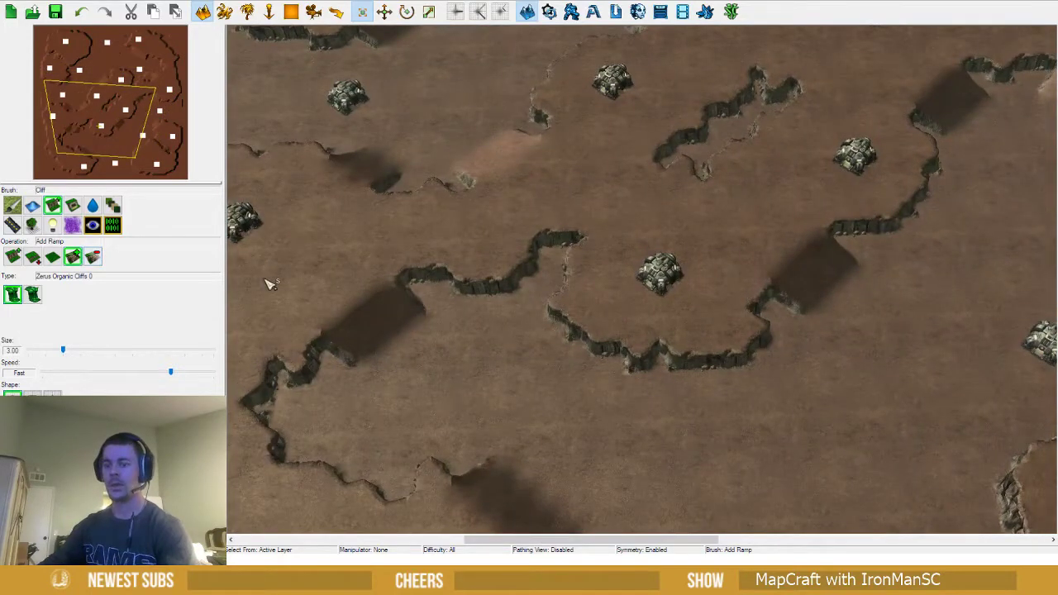
key("u")
left_click_drag(668, 275, 685, 350)
Lower the central plateau's southern lobe to ground level, leaving the moved Command Center in the lowland south of the cliff
key("t")
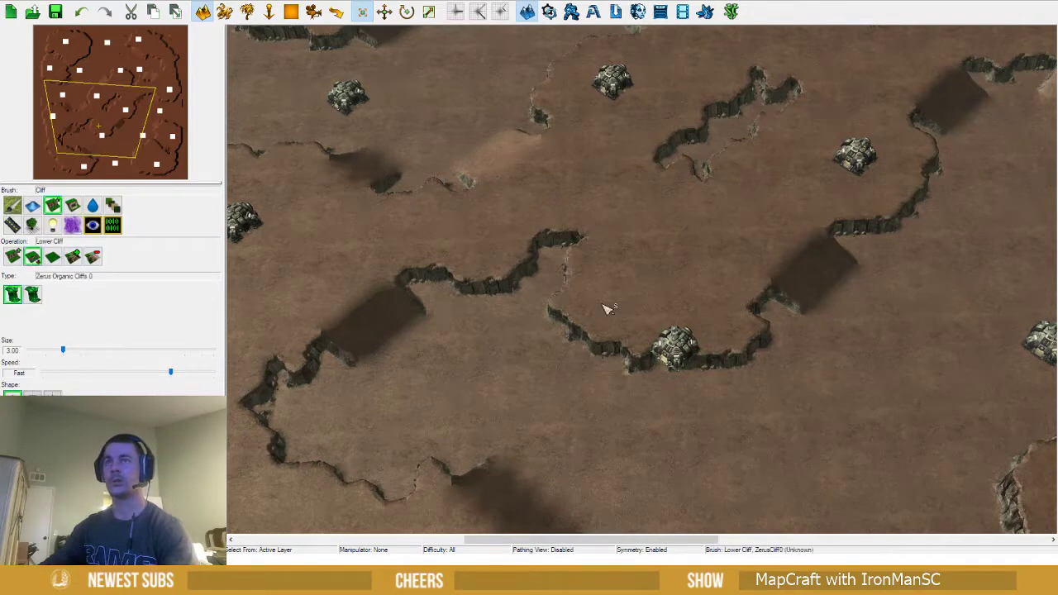
scroll(604, 307, "up", 1)
left_click(593, 279)
mouse_move(593, 279)
left_mouse_down()
mouse_move(580, 262)
mouse_move(633, 293)
mouse_move(699, 281)
mouse_move(748, 297)
mouse_move(725, 300)
mouse_move(697, 281)
mouse_move(701, 300)
mouse_move(760, 349)
mouse_move(709, 346)
mouse_move(680, 312)
mouse_move(718, 345)
mouse_move(665, 351)
mouse_move(679, 360)
mouse_move(625, 312)
mouse_move(567, 314)
mouse_move(633, 345)
mouse_move(556, 314)
left_mouse_up()
Add a ramp through the newly cut southern cliff of the central plateau, northwest of the lowland Command Center
key("a")
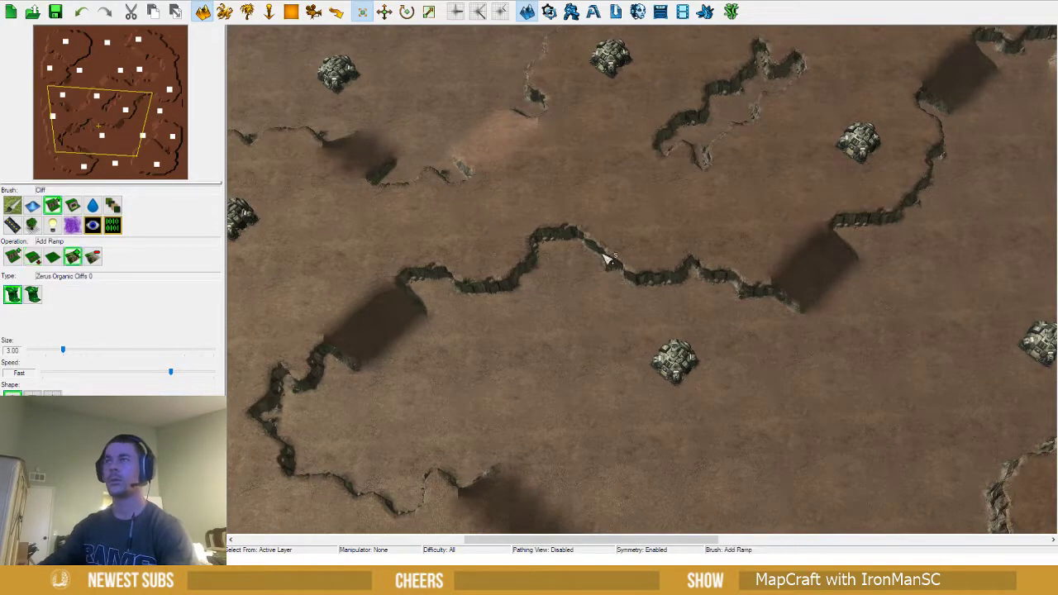
left_click_drag(608, 256, 668, 302)
key("Down")
key("Right")
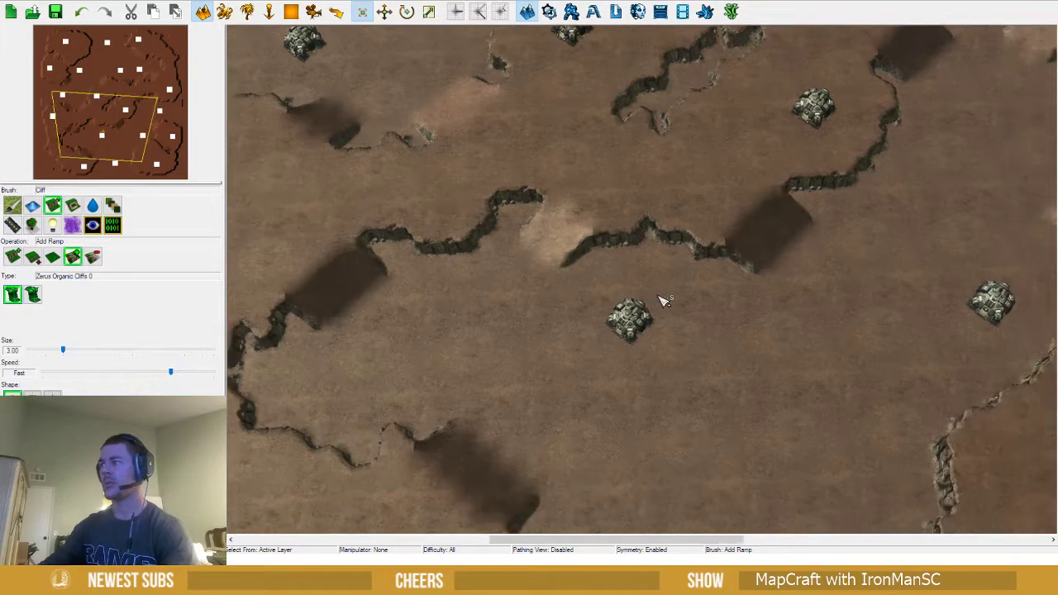
Shift the Command Center below the new southern ramp slightly northeast and clear the selection
key("u")
left_click(649, 303)
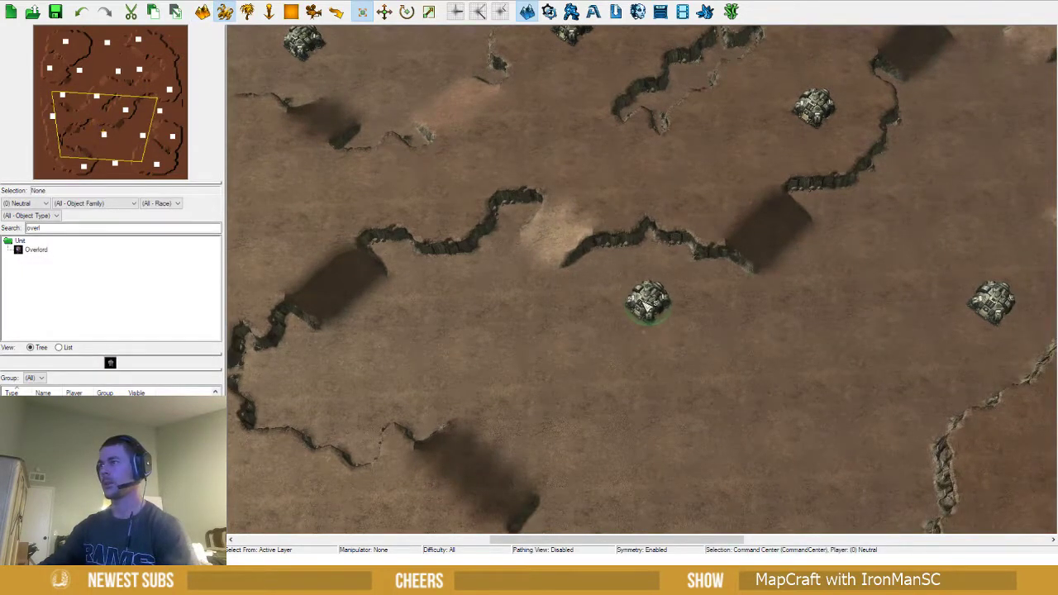
key("Escape")
Examine the whole map's base spacing, ramps and cliff lines around the reshaped central plateau
key("Down")
key("Right")
key("Up")
key("Right")
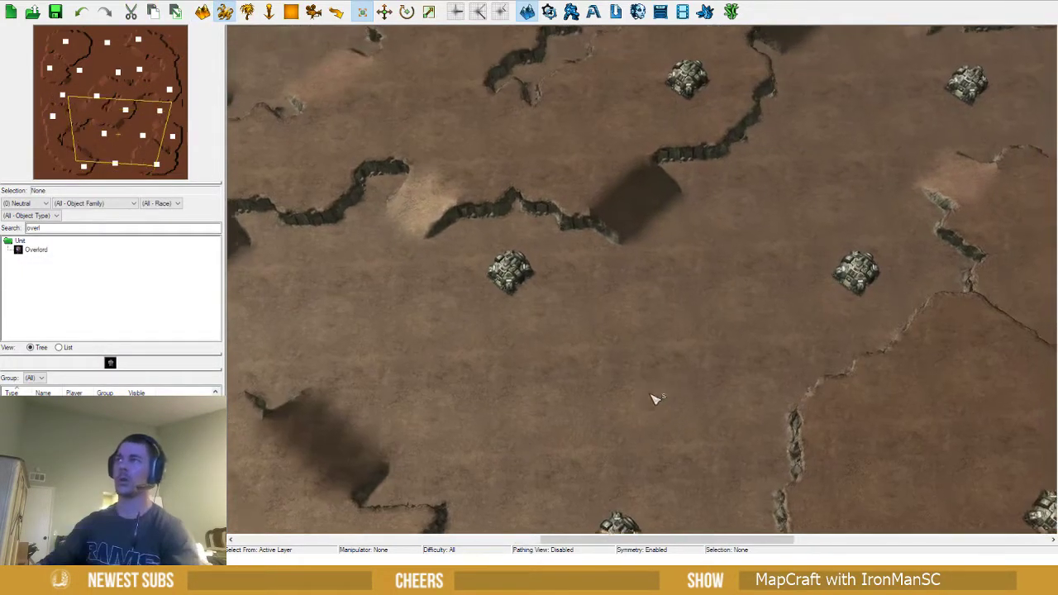
scroll(658, 301, "down", 5)
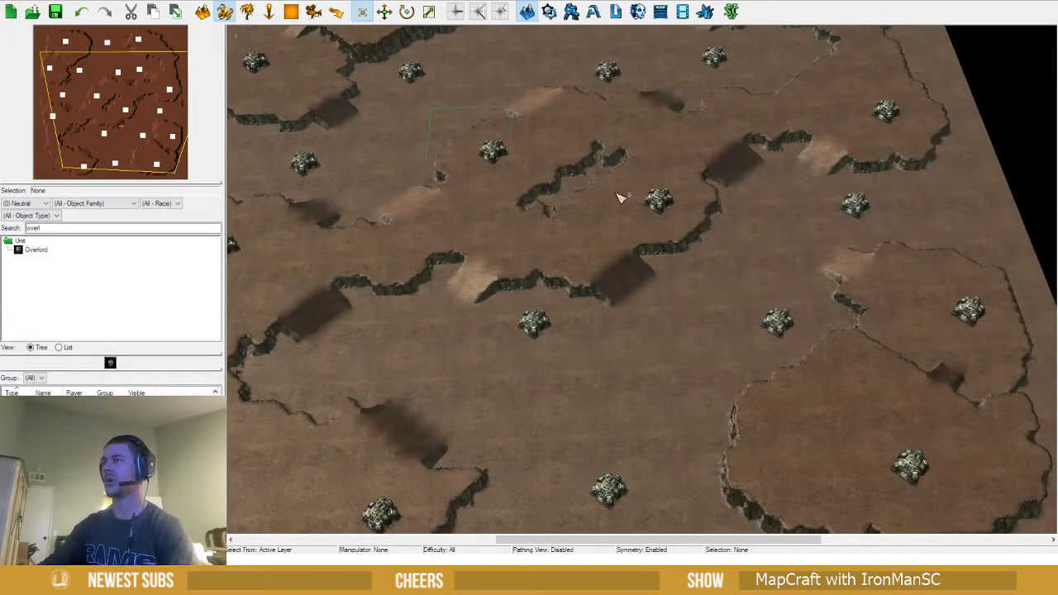
left_click_drag(620, 198, 740, 261)
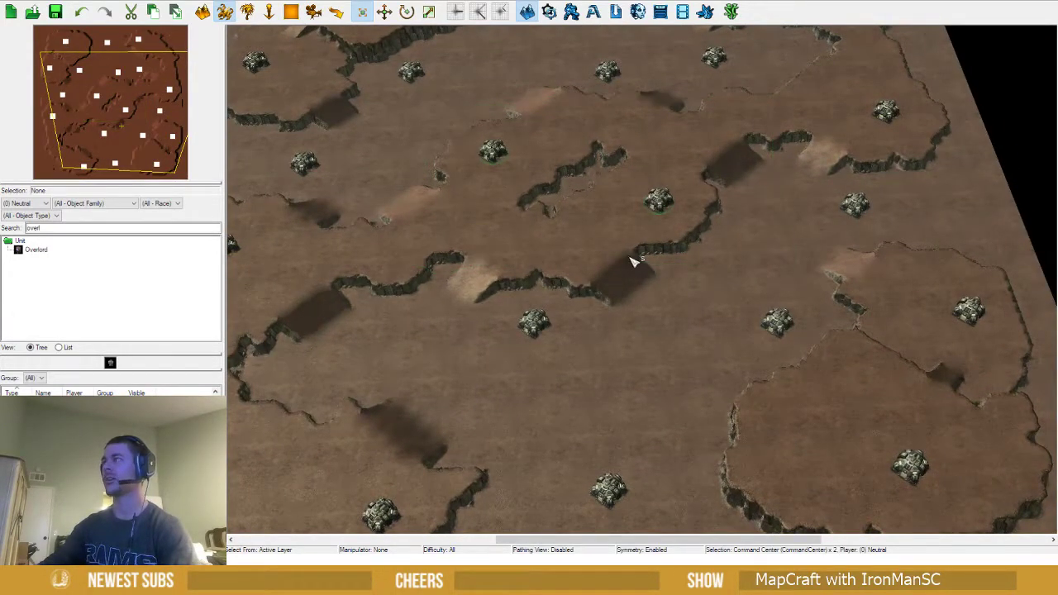
left_click(657, 296)
scroll(658, 295, "down", 2)
scroll(701, 324, "up", 2)
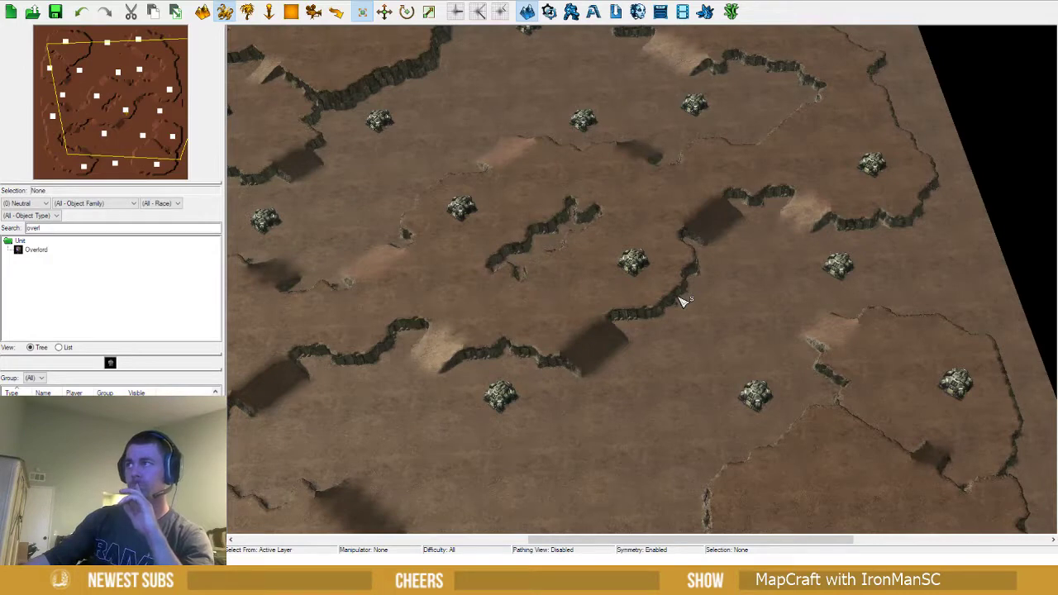
middle_click_drag(682, 302, 726, 248)
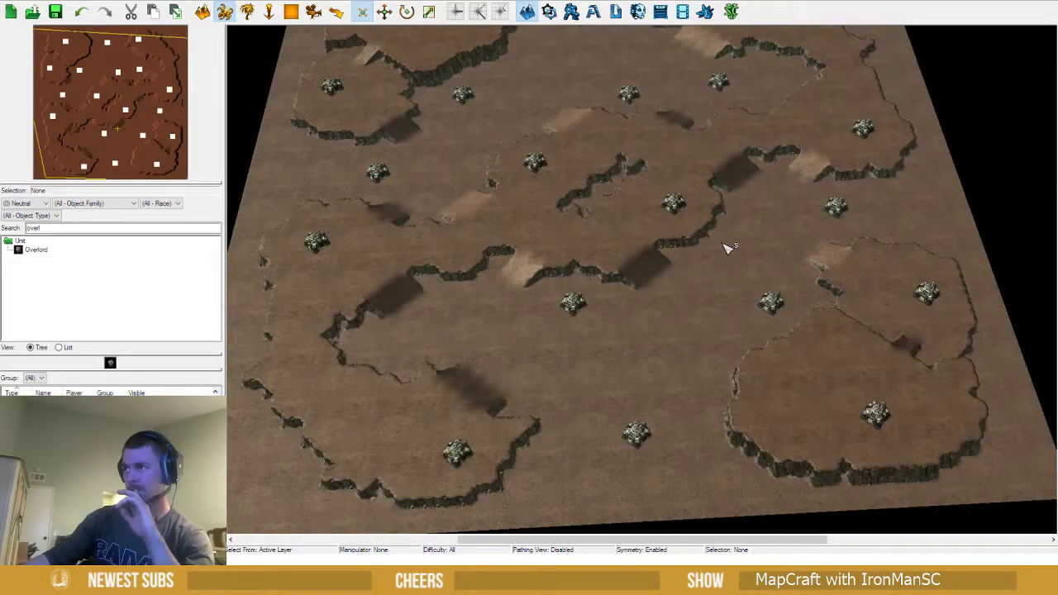
mouse_move(723, 246)
right_mouse_down()
mouse_move(701, 292)
mouse_move(715, 252)
right_mouse_up()
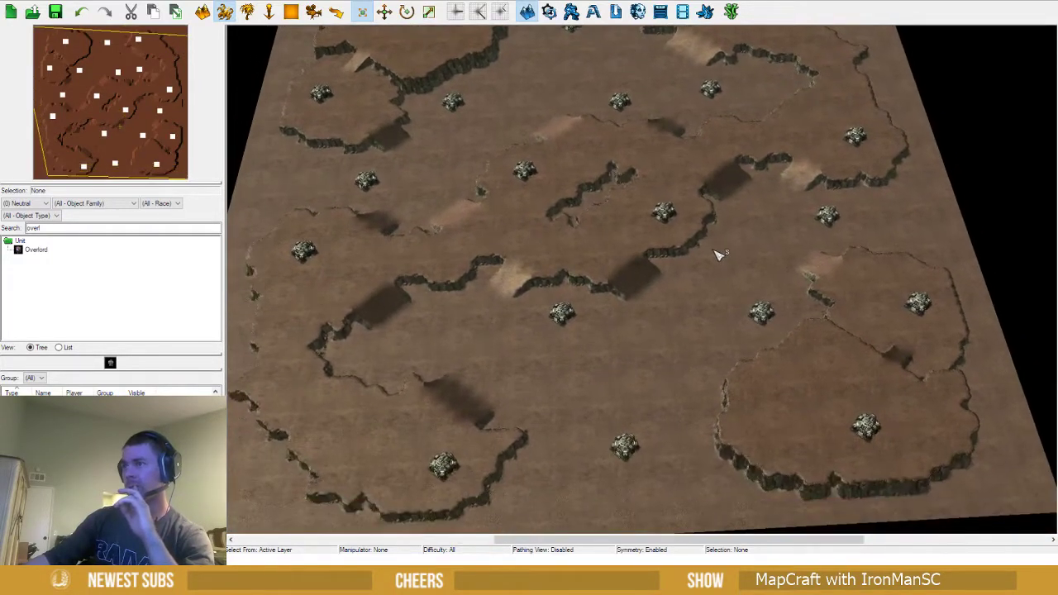
right_click_drag(577, 265, 547, 304)
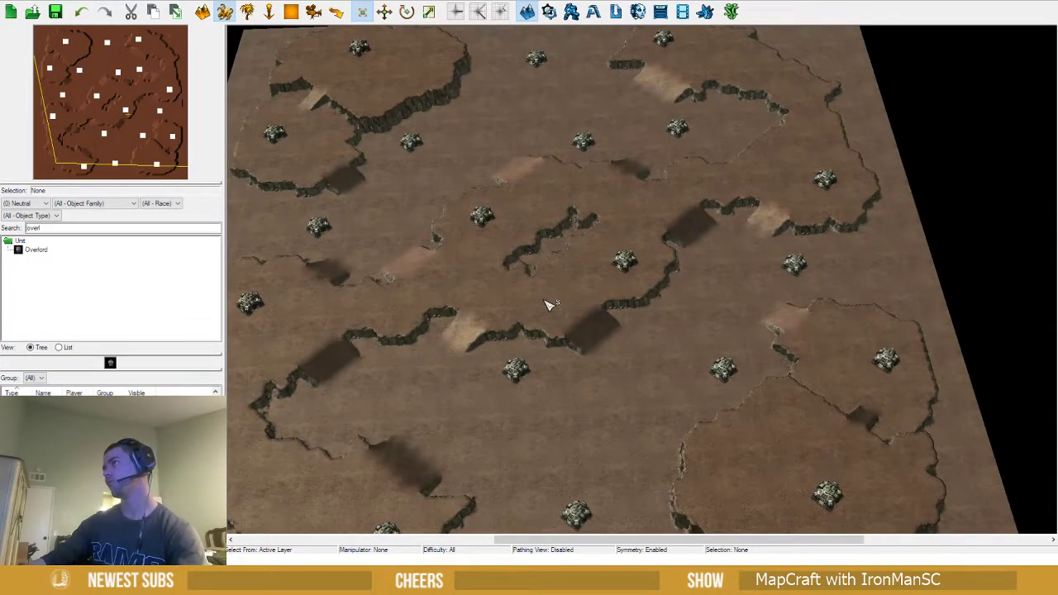
scroll(546, 304, "down", 3)
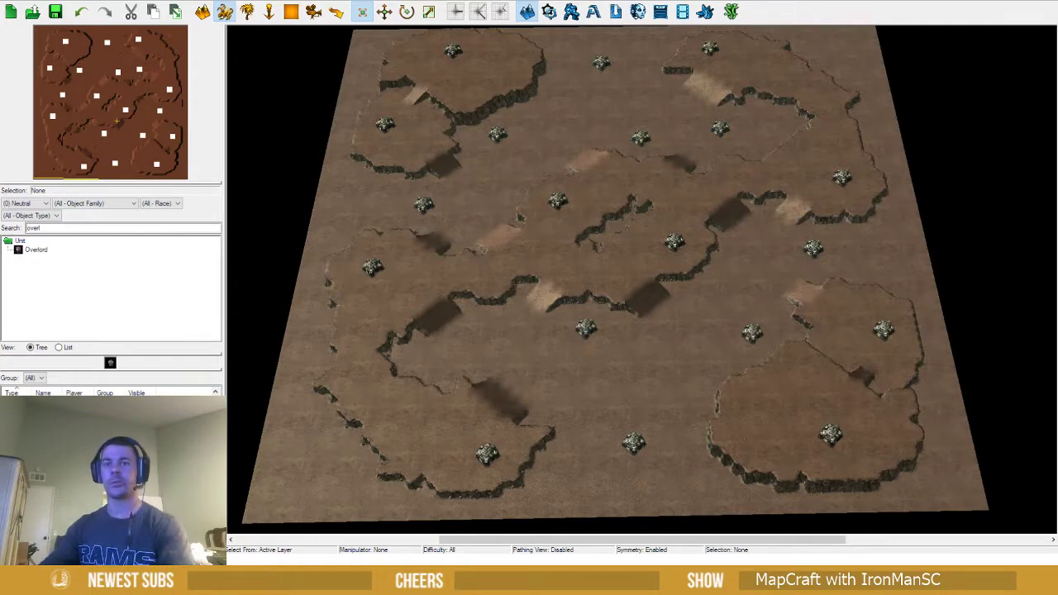
scroll(567, 307, "up", 2)
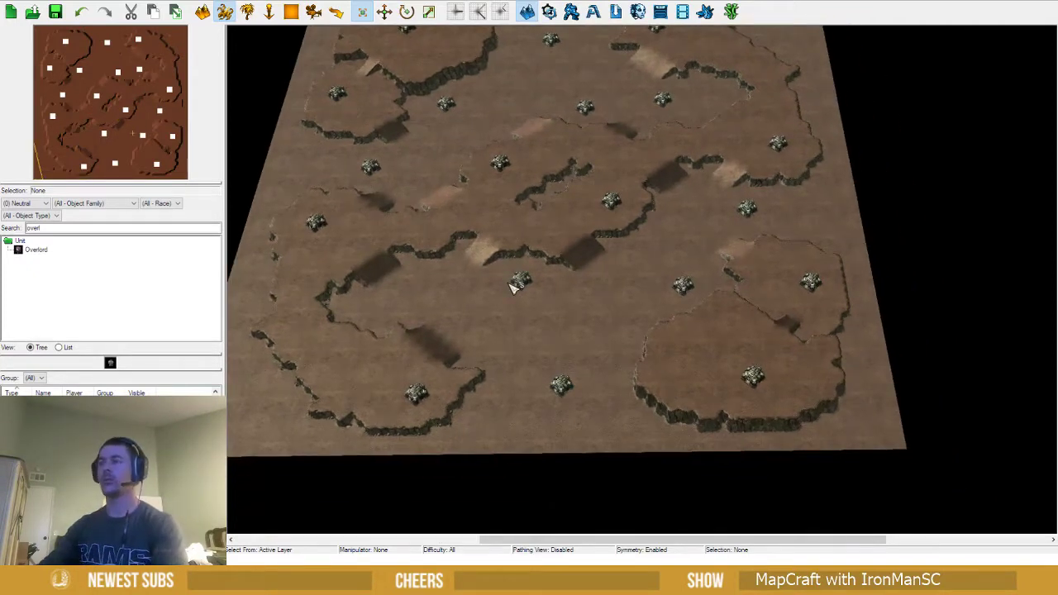
scroll(576, 269, "down", 2)
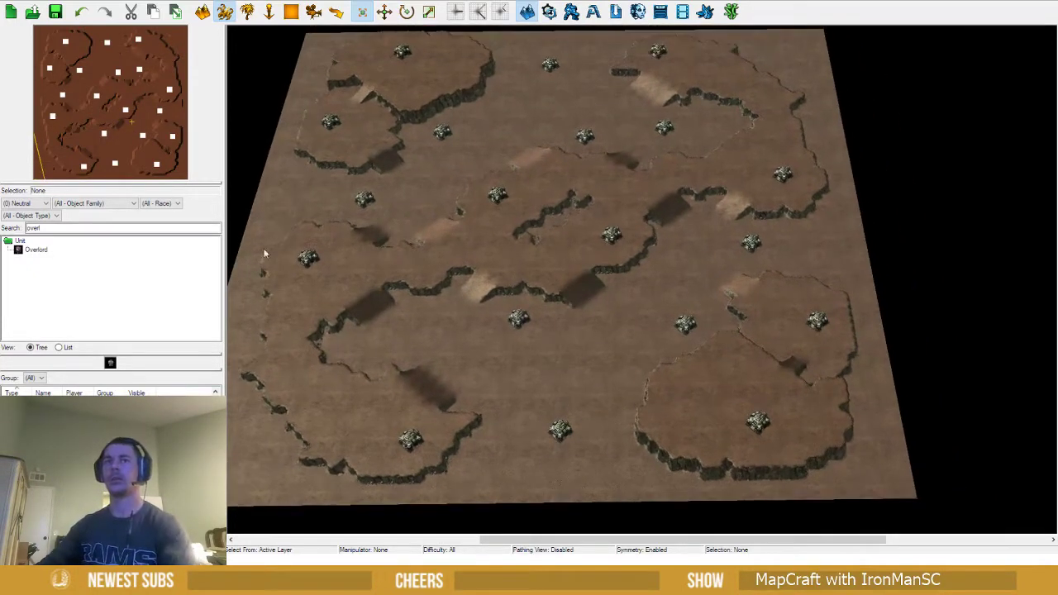
Search the unit list for "mineral" and choose Mineral Field (900) for placement near the southeastern plateau's Command Center
left_click_drag(64, 227, 4, 228)
key("BackSpace")
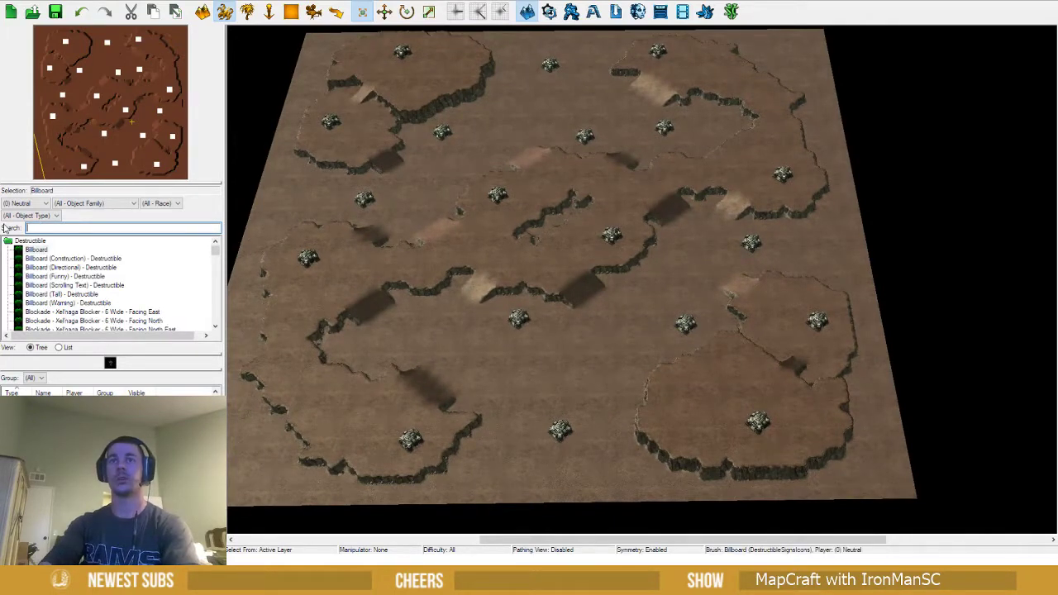
type("min")
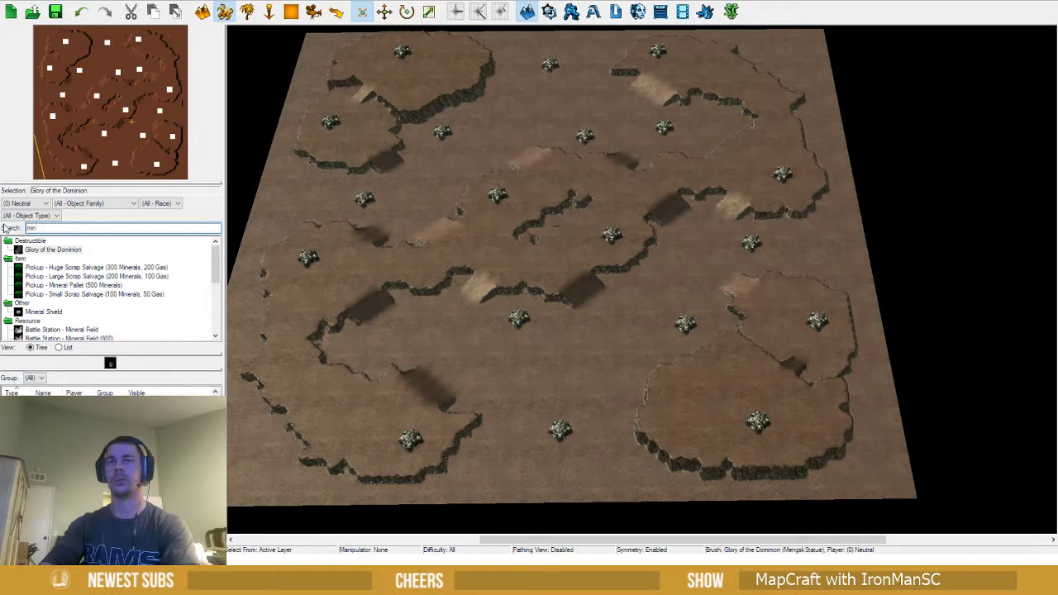
type("er")
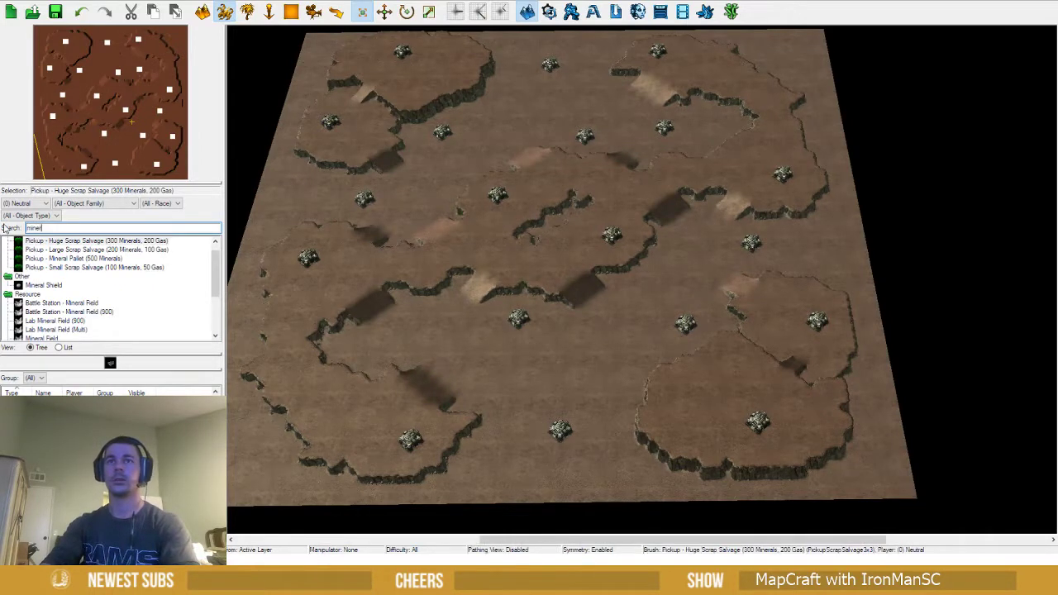
type("al")
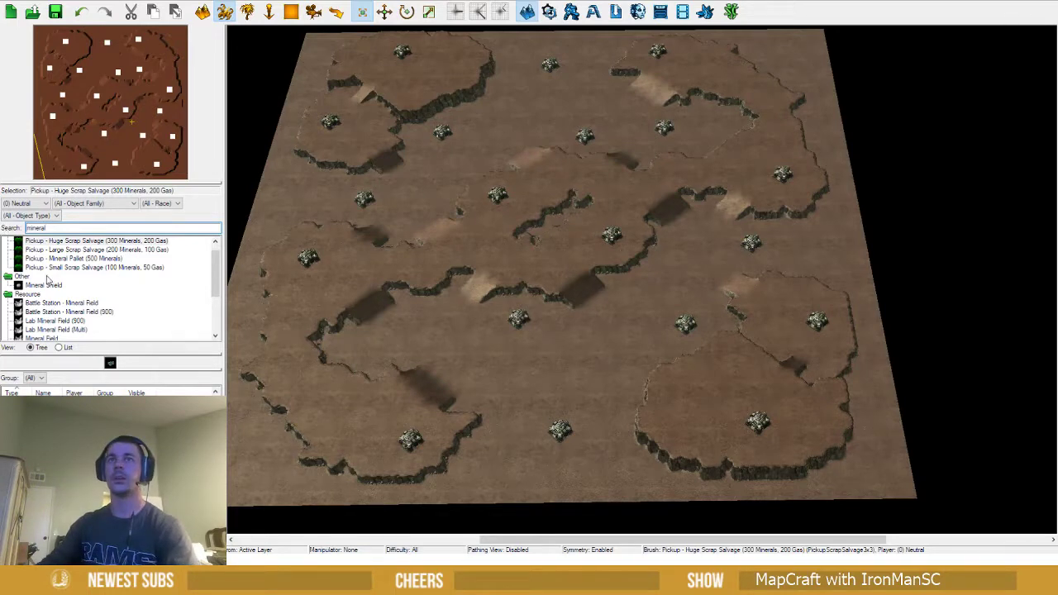
scroll(50, 257, "down", 1)
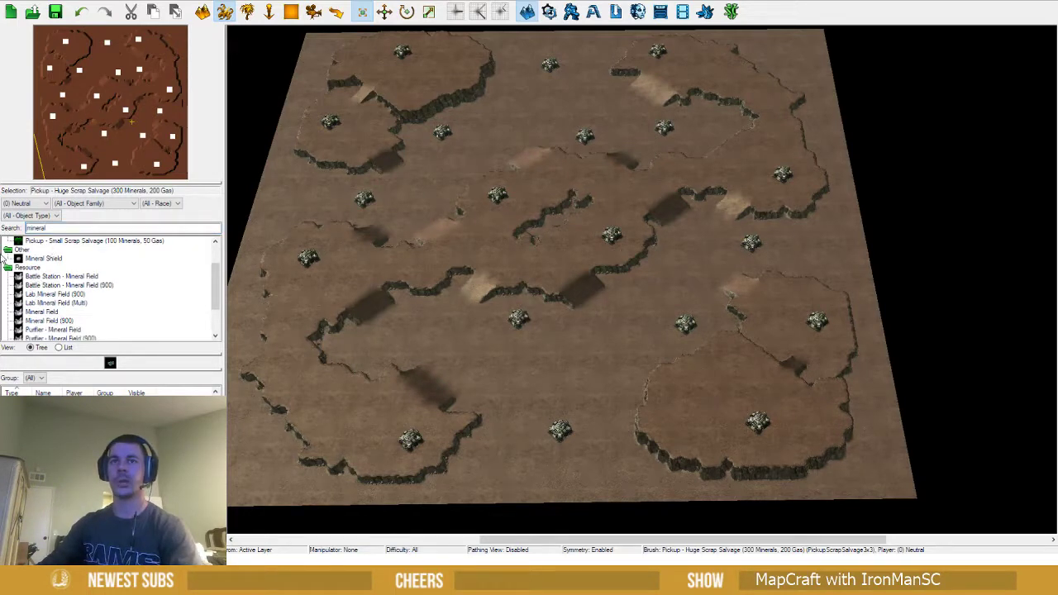
scroll(81, 295, "down", 1)
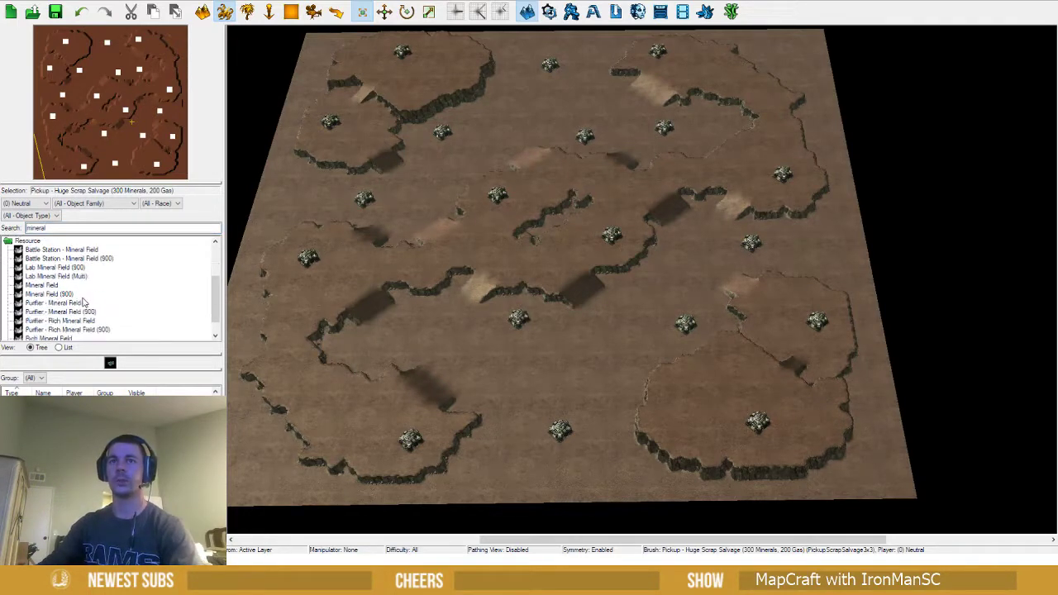
left_click(43, 285)
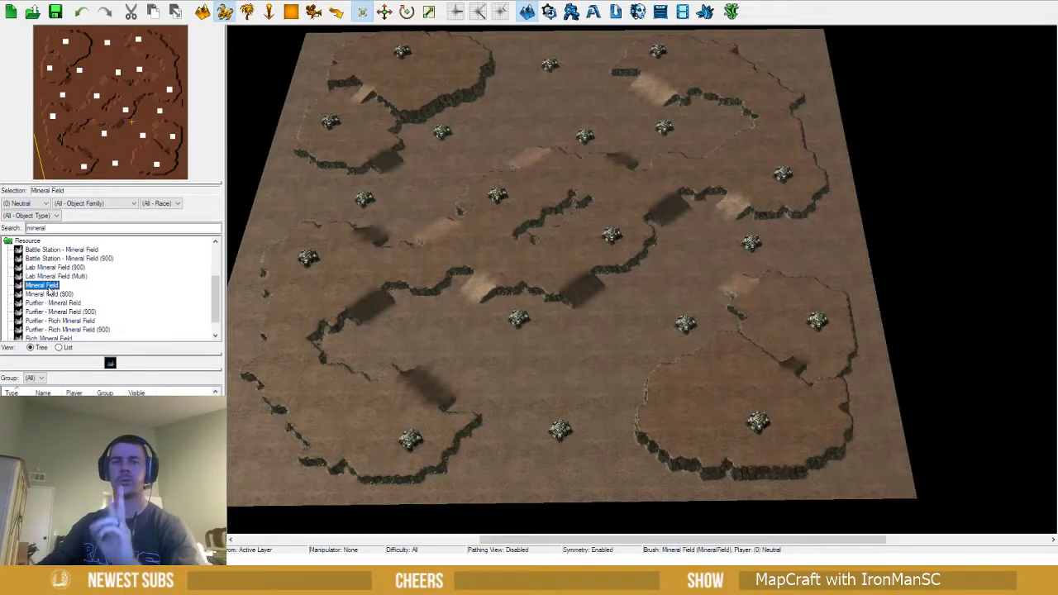
left_click(51, 294)
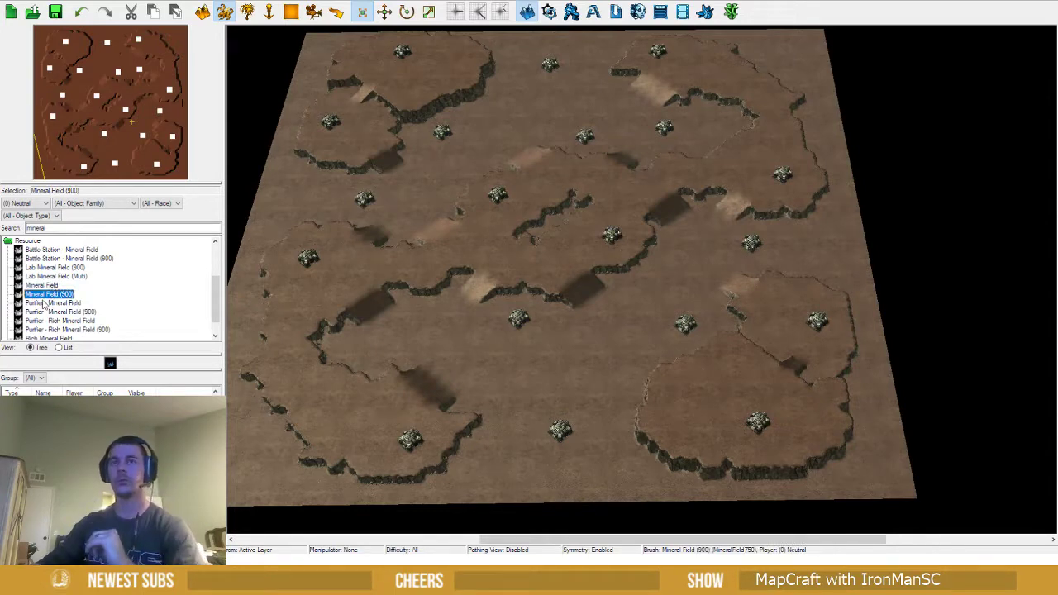
scroll(642, 262, "up", 5)
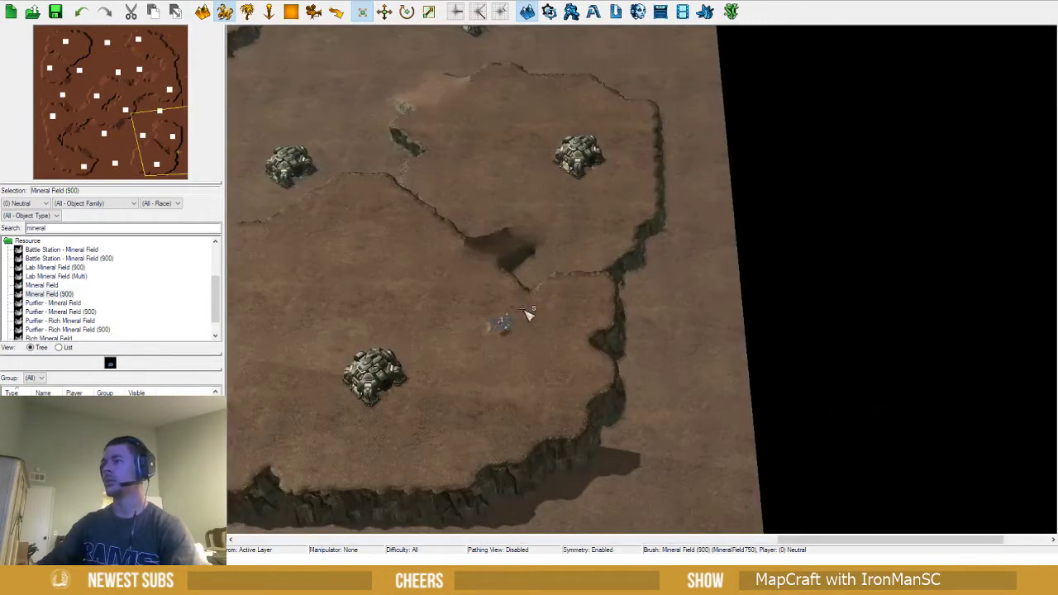
Place four Mineral Field (900) patches in a curved line east of the southeastern plateau's Command Center
right_click_drag(527, 314, 652, 372)
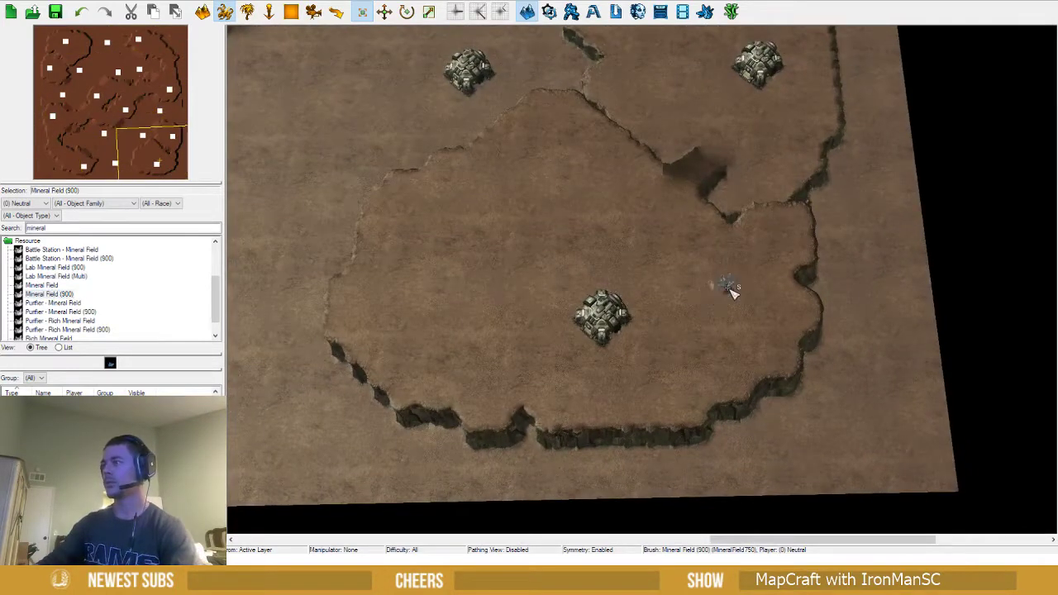
left_click(729, 289)
left_click(731, 308)
left_click(721, 332)
left_click(708, 354)
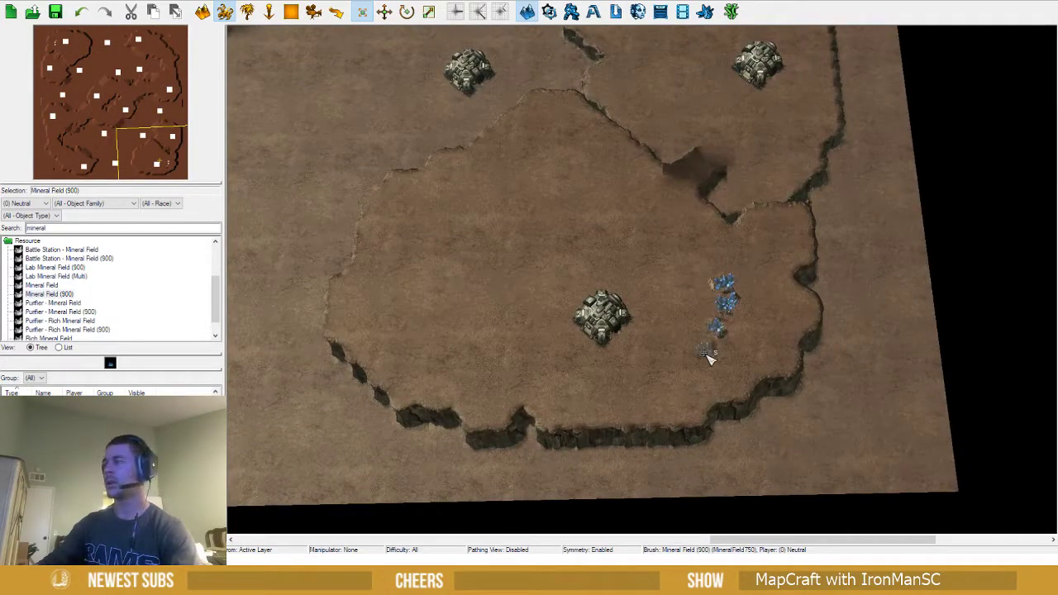
Place four regular Mineral Field patches in a curved line west of the southeastern plateau's Command Center
left_click(45, 277)
left_click(41, 285)
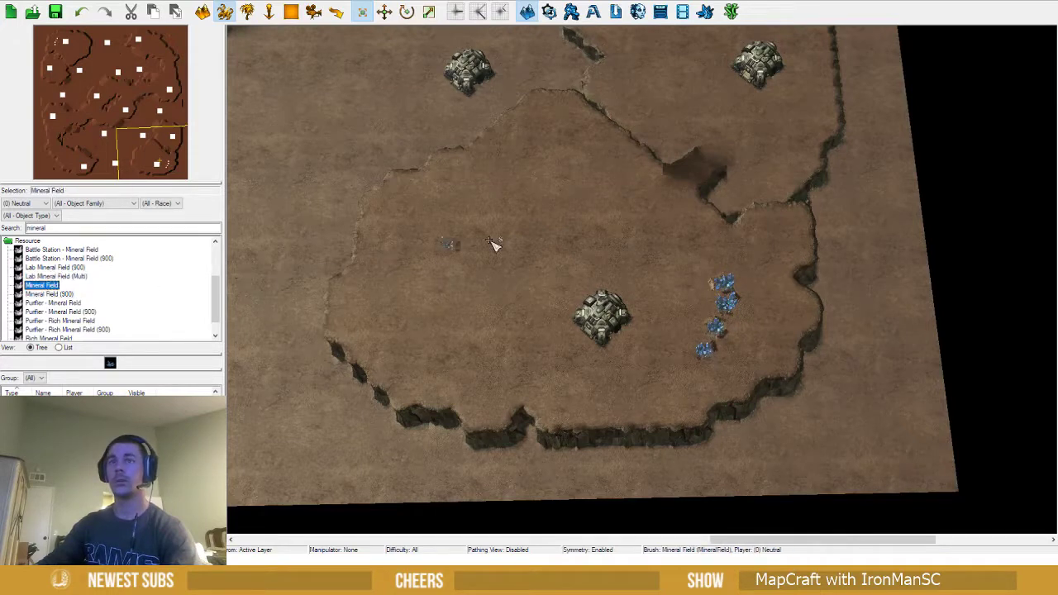
left_click(460, 238)
left_click(446, 269)
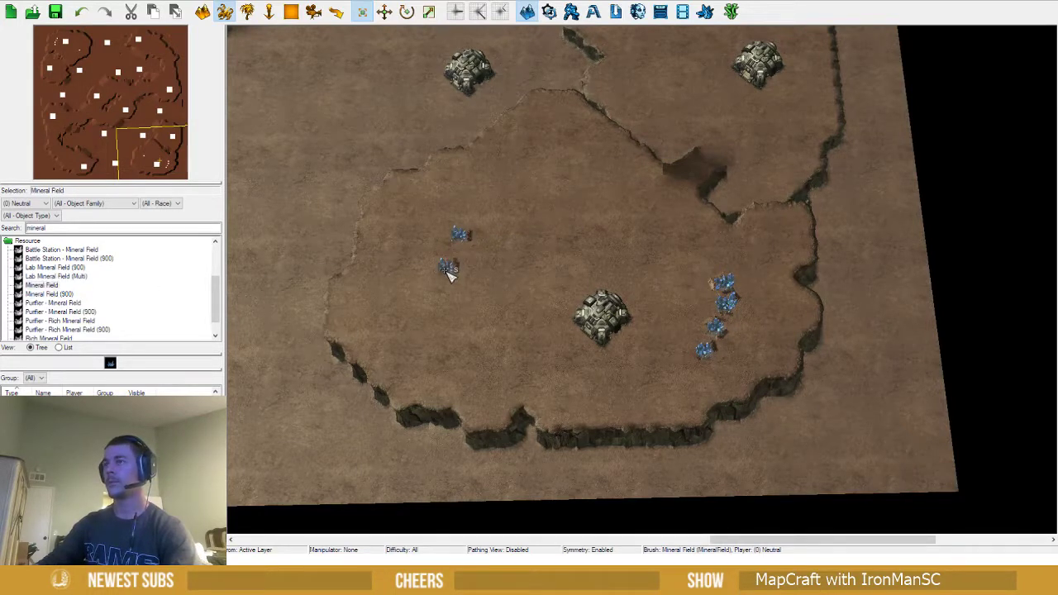
left_click(445, 289)
left_click(457, 312)
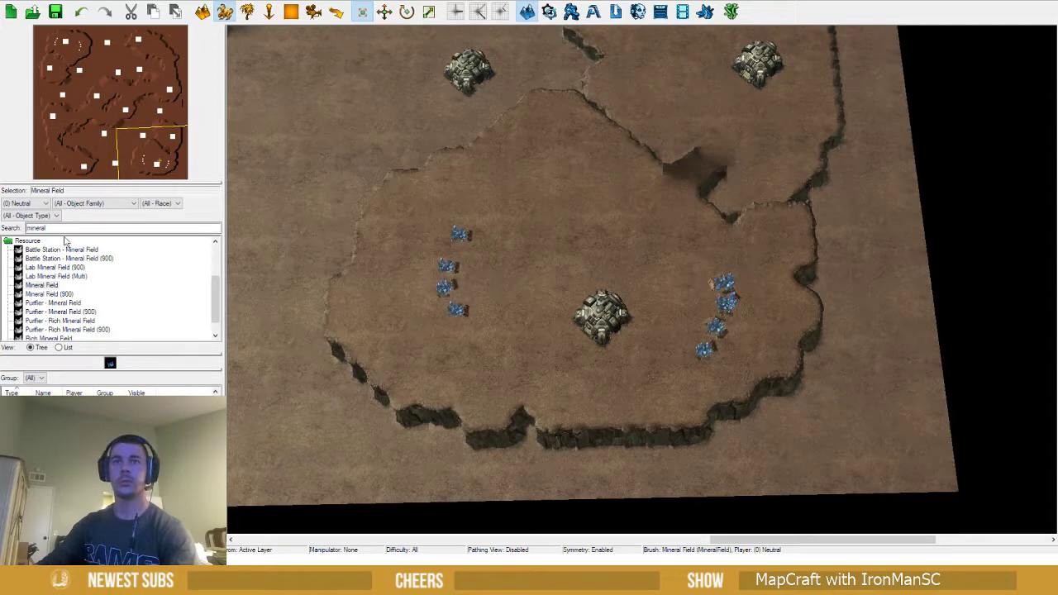
Search the units for "ves" and place two Vespene Geysers, one beyond each end of the western mineral line
left_click_drag(59, 229, 15, 229)
type("ves")
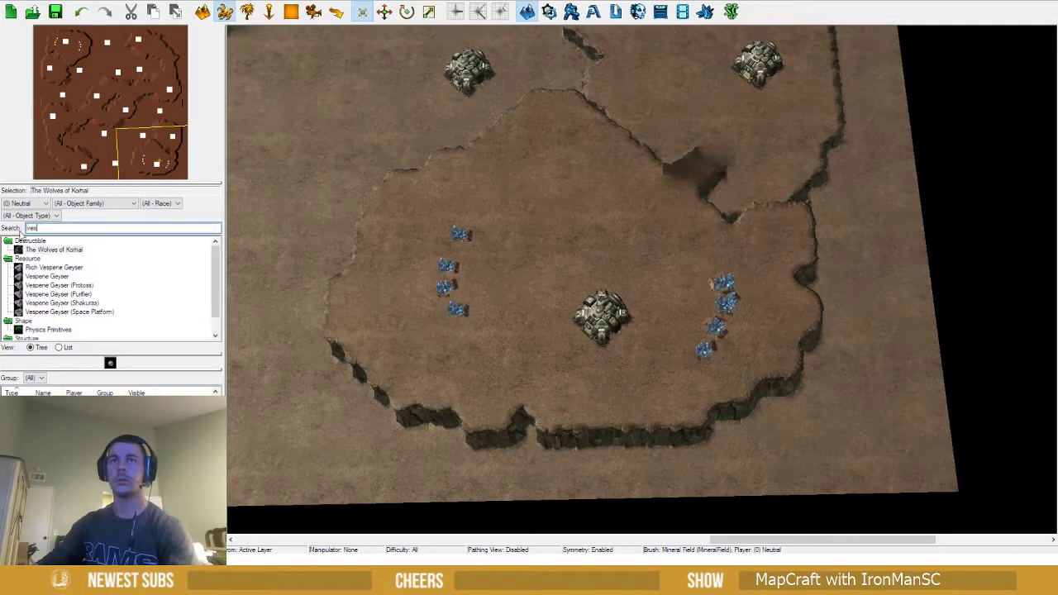
left_click(43, 276)
left_click(402, 334)
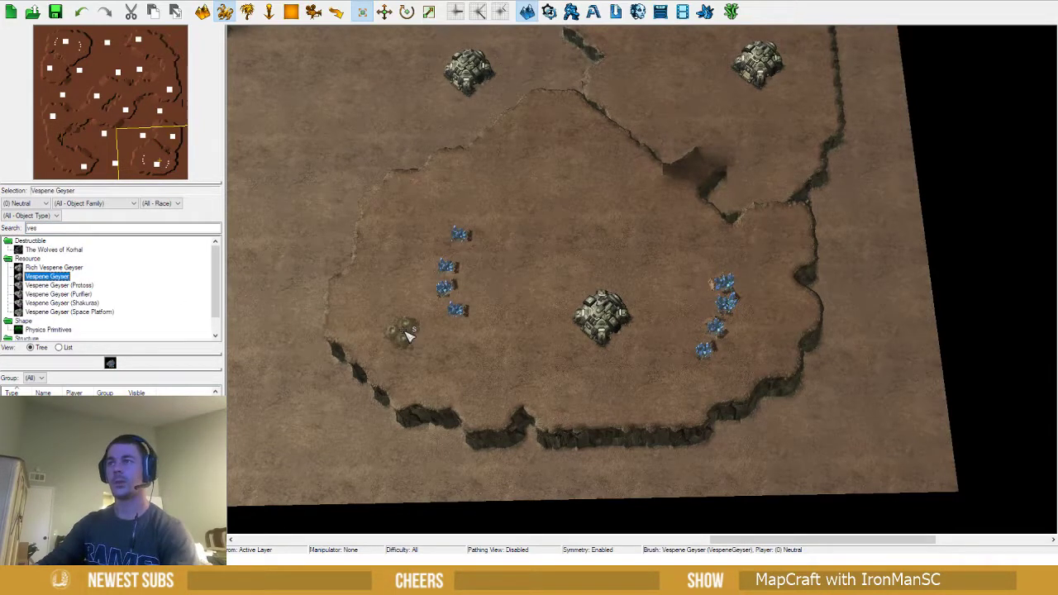
left_click(524, 203)
key("Escape")
scroll(555, 310, "up", 3)
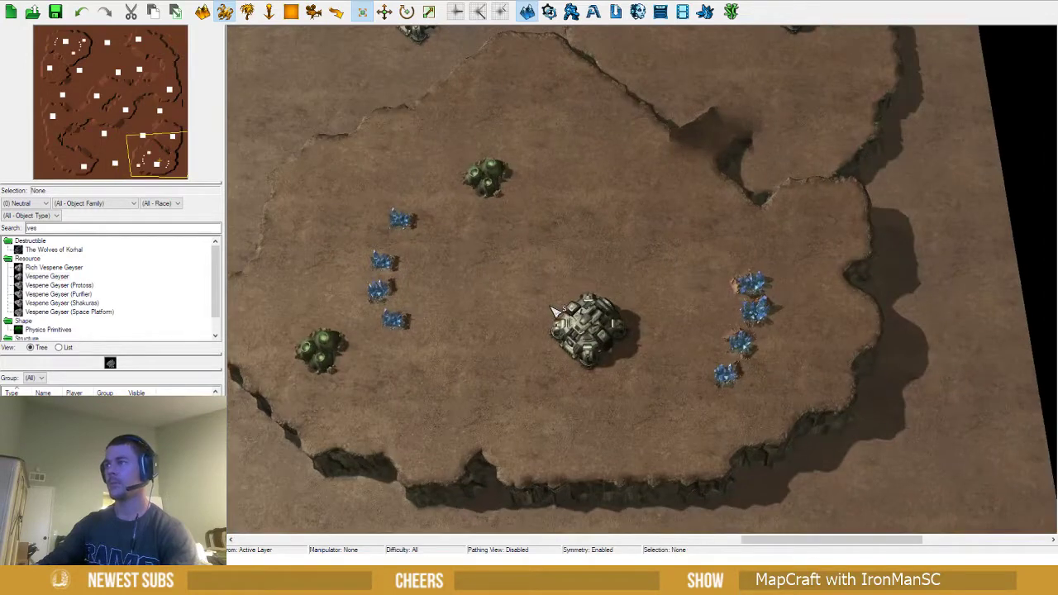
Nudge the Command Center slightly north and examine the pathing and resource footprints around it, returning to unit editing
left_click_drag(589, 314, 585, 288)
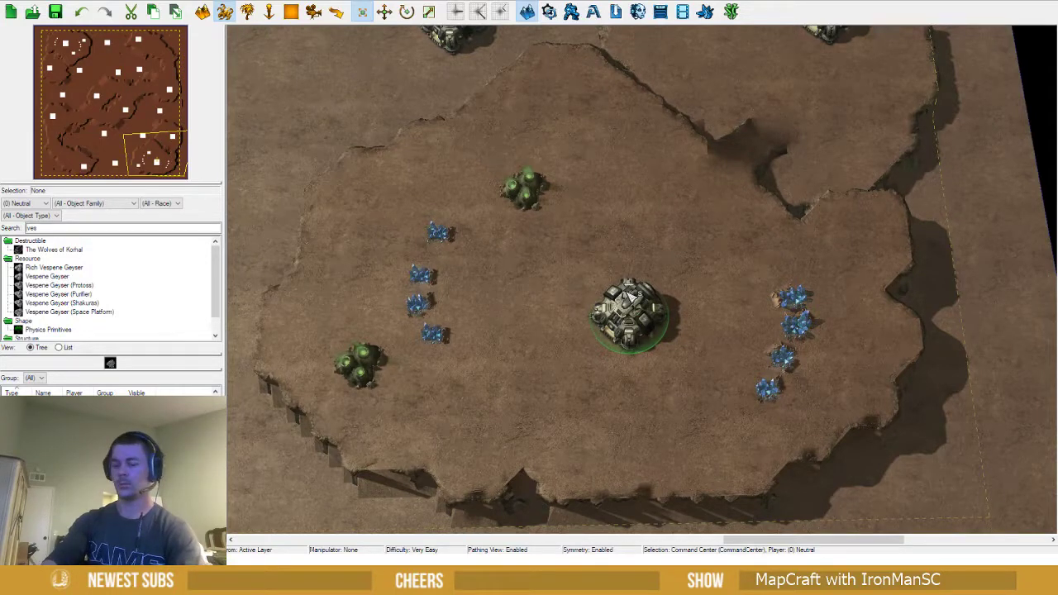
key("h")
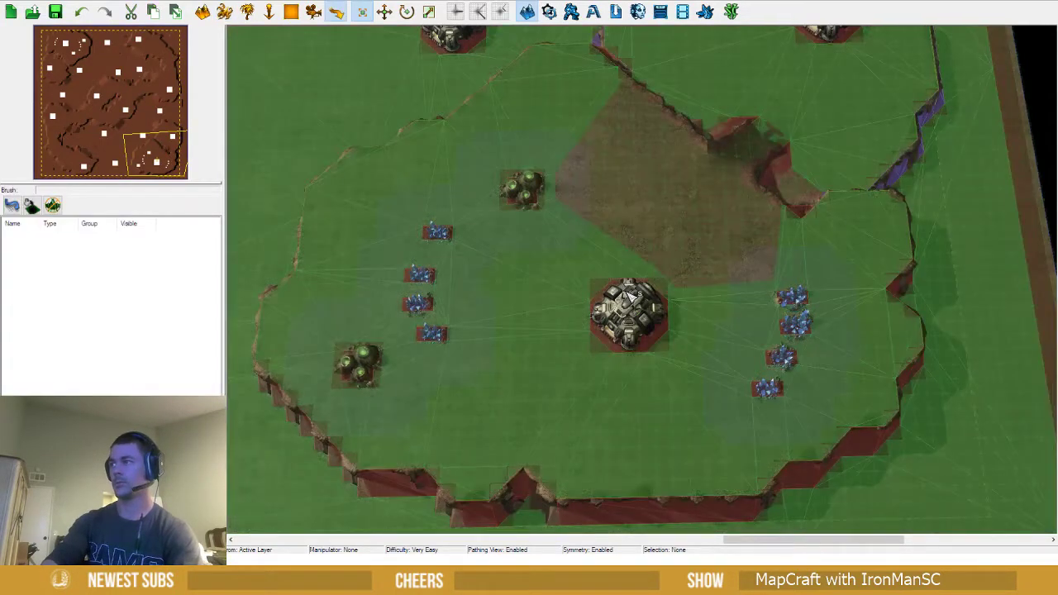
right_click_drag(628, 293, 614, 291, "ctrl")
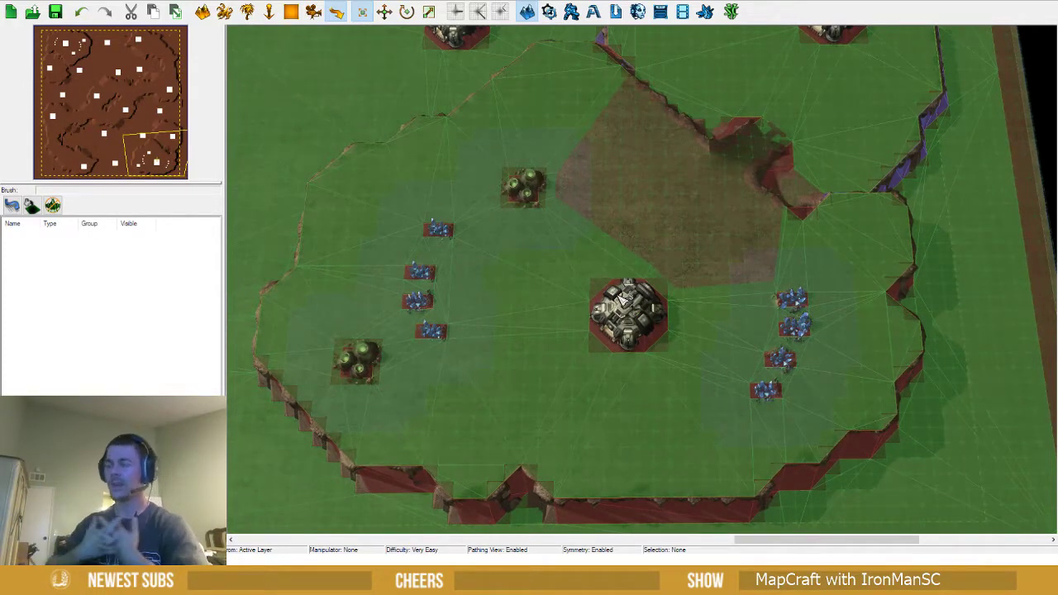
key("o")
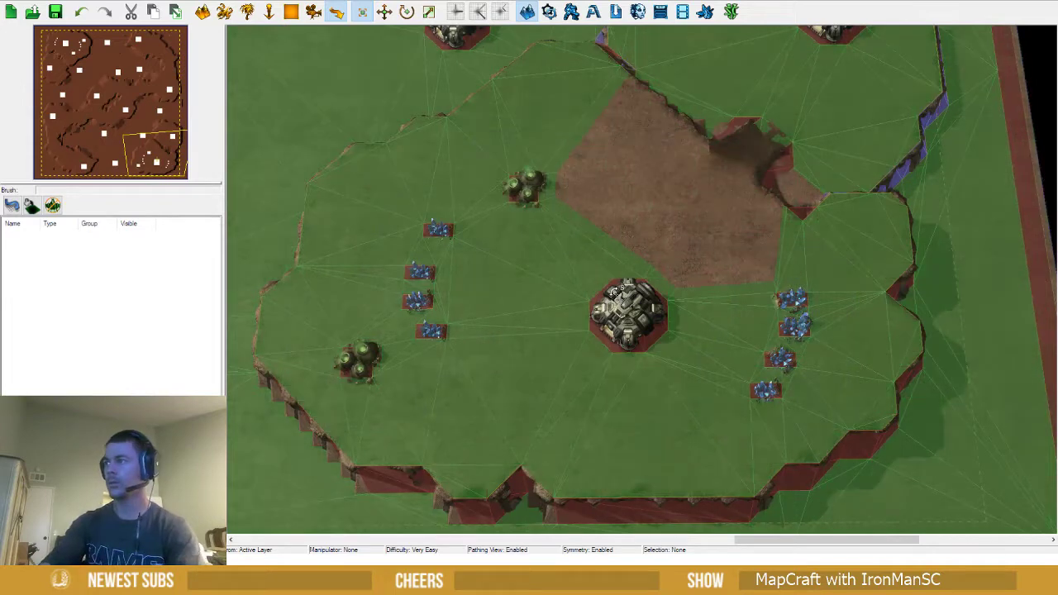
key("o")
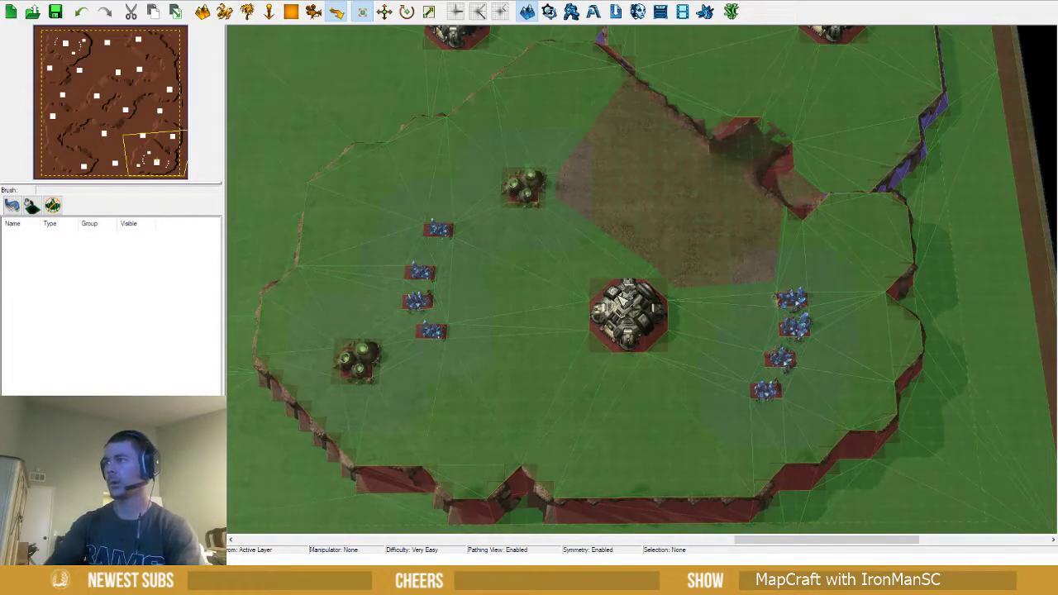
right_click_drag(616, 273, 682, 248)
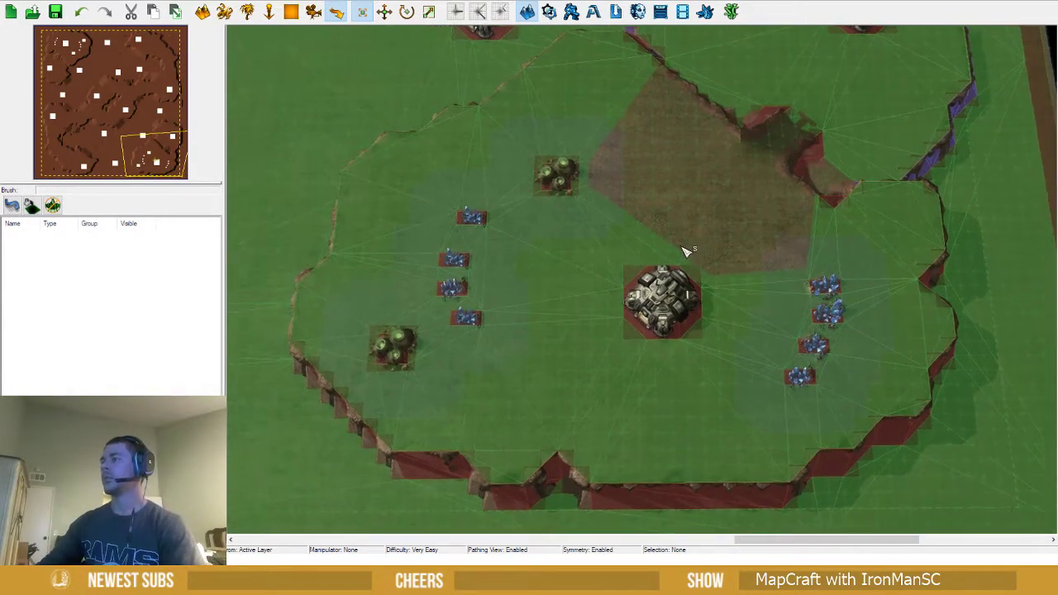
scroll(688, 252, "up", 3)
key("u")
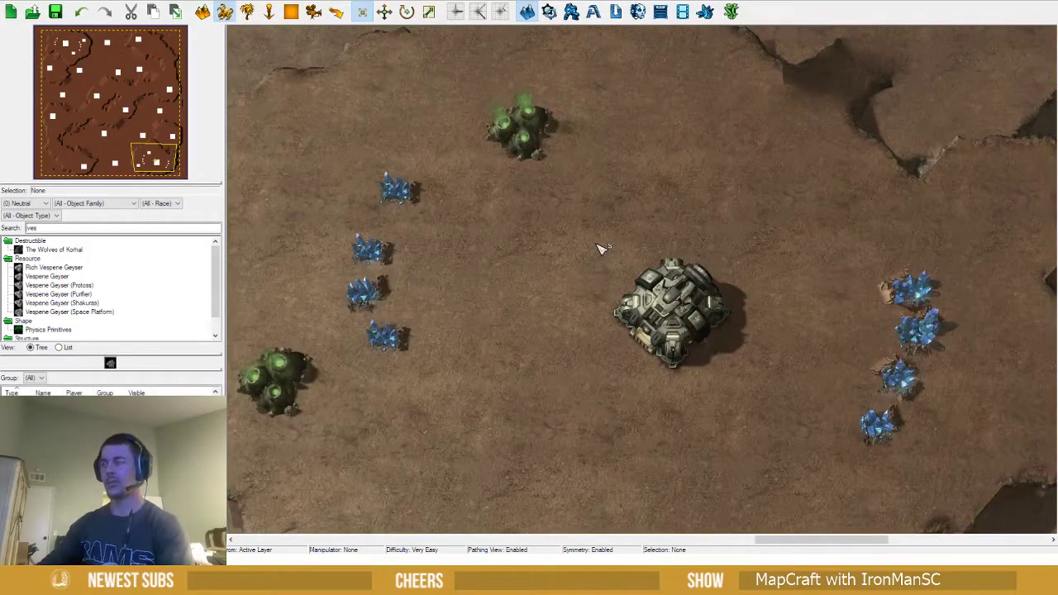
left_click(49, 285)
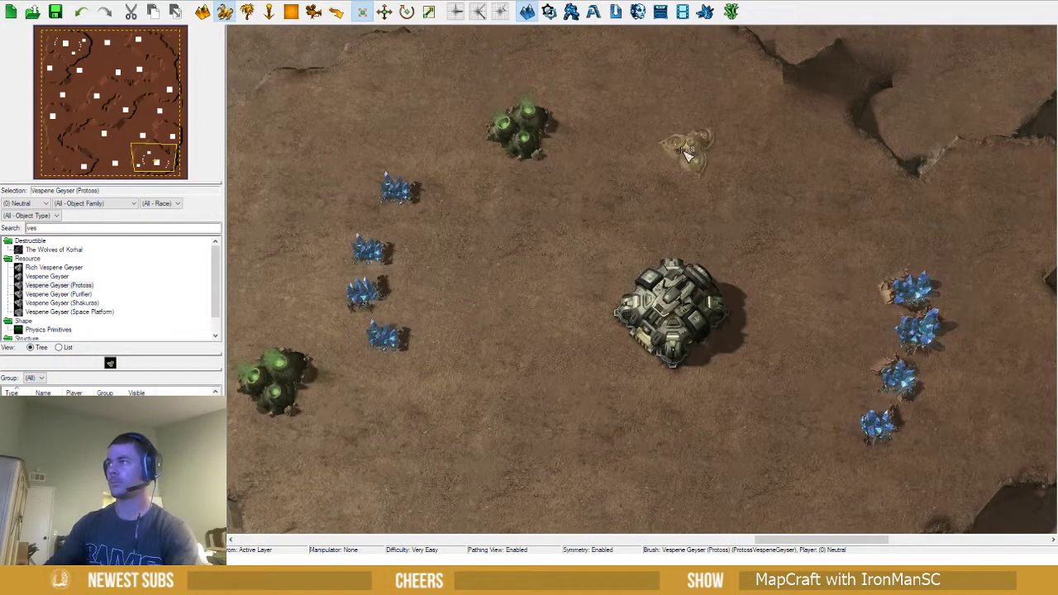
key("h")
right_click_drag(447, 274, 467, 259)
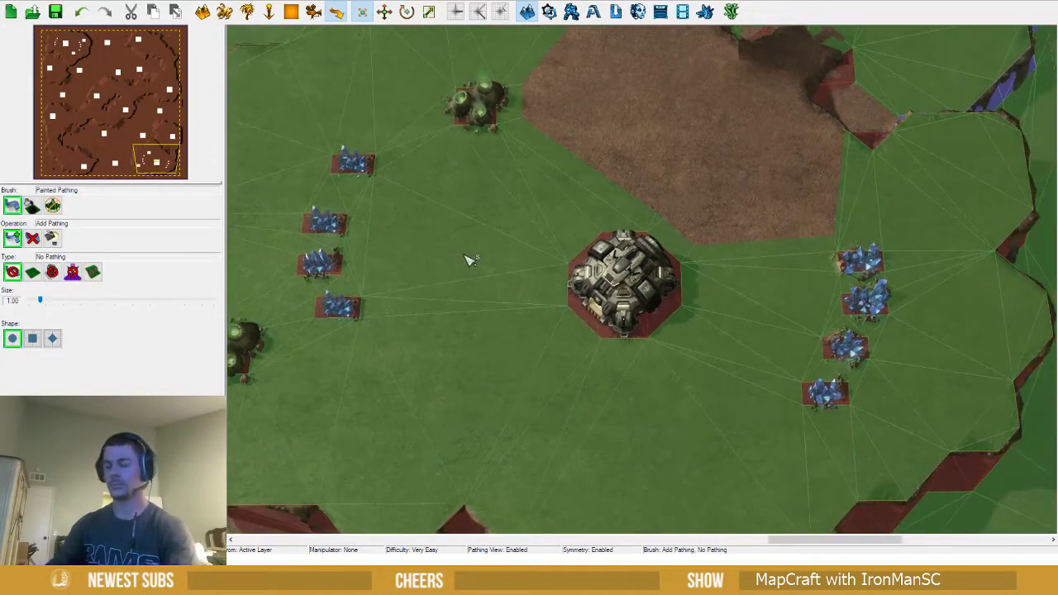
key("u")
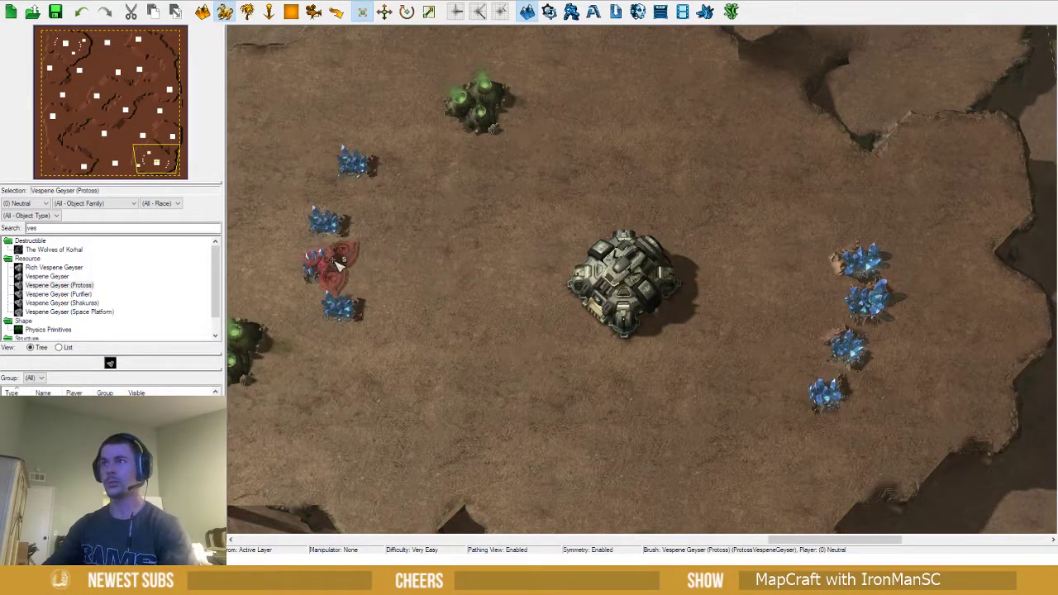
key("Escape")
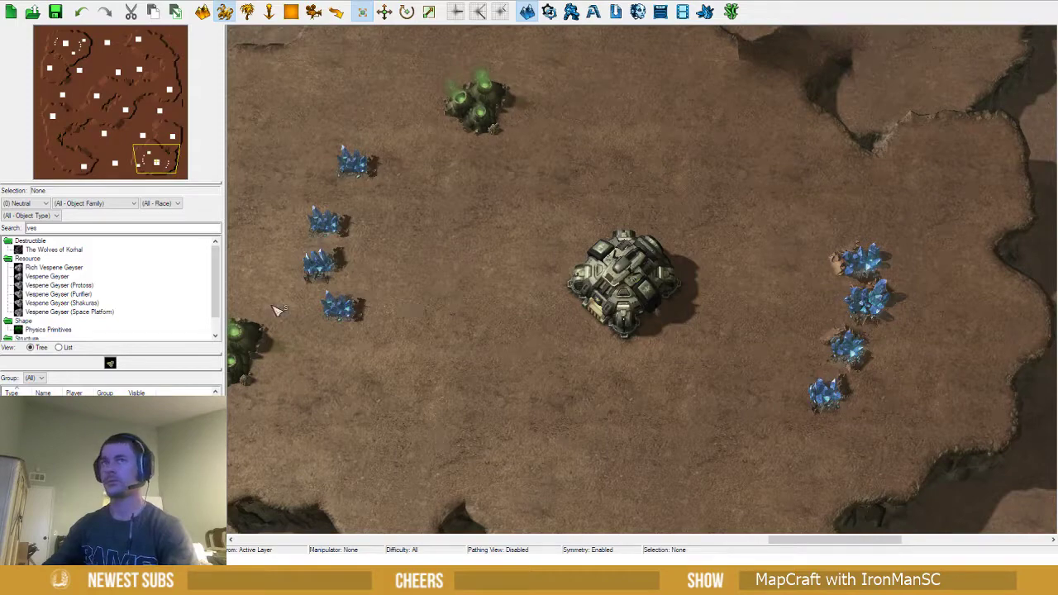
Show the pathing overlay and shift the Command Center slightly northeast, toward the eastern minerals
key("v")
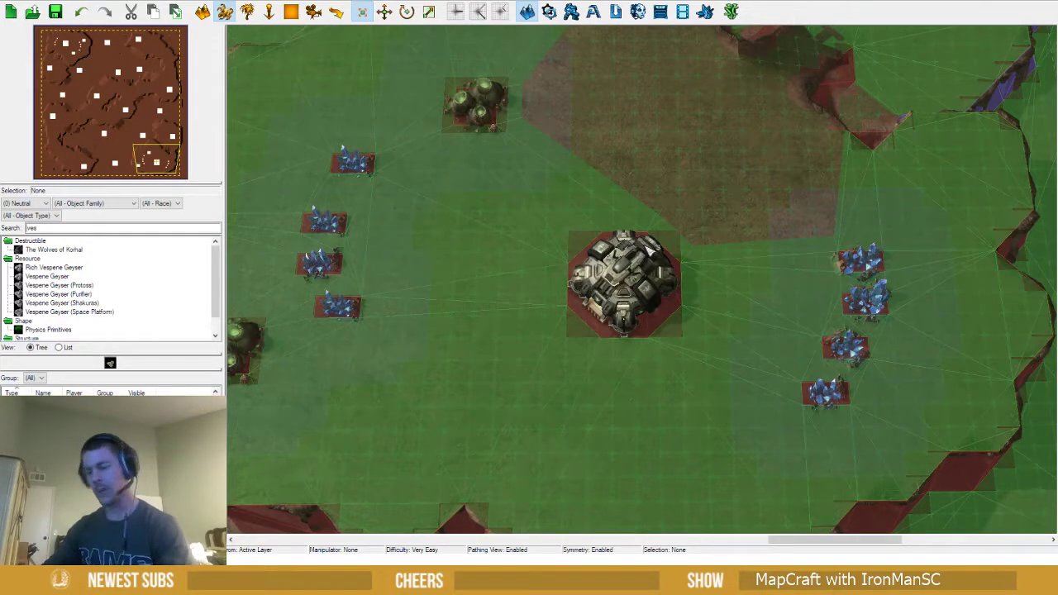
left_click(628, 289)
left_click_drag(630, 289, 652, 268)
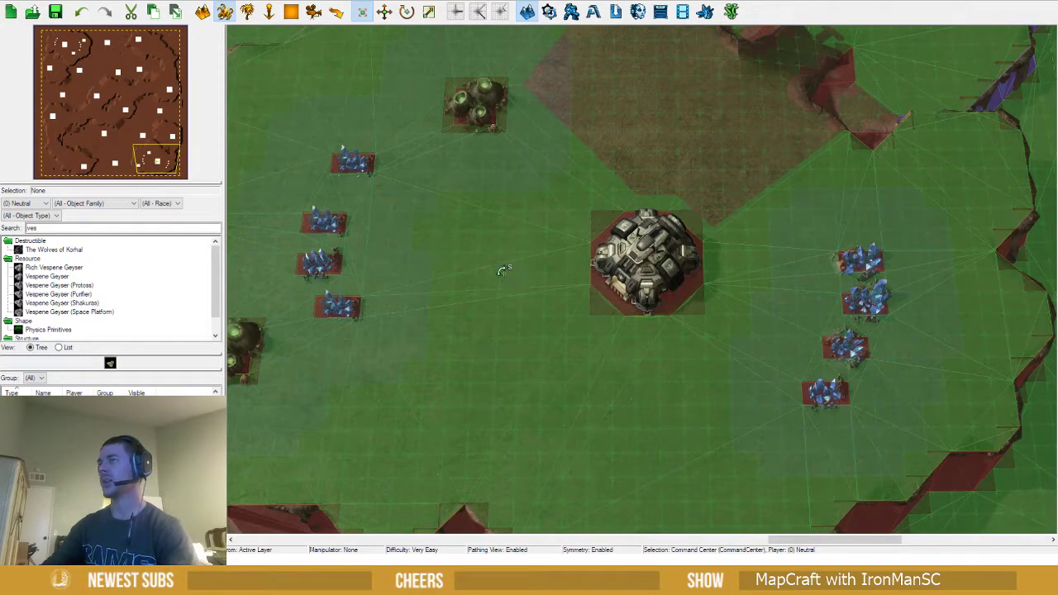
Move the northern geyser to the Command Center's northeast side and the western geyser to its south-southwest side
left_click(474, 97)
left_click_drag(579, 116, 802, 206)
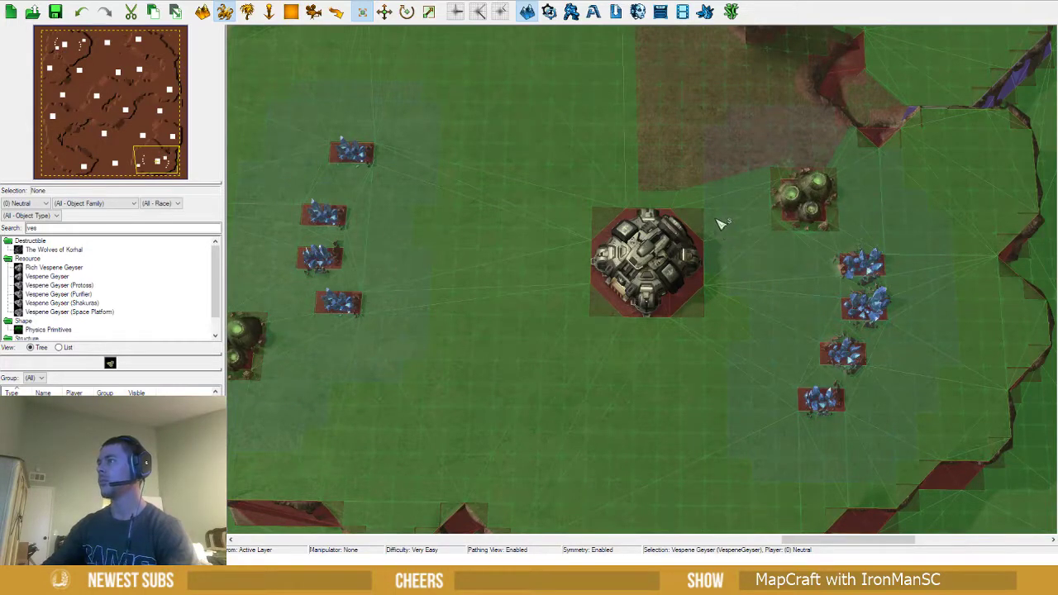
left_click(742, 233)
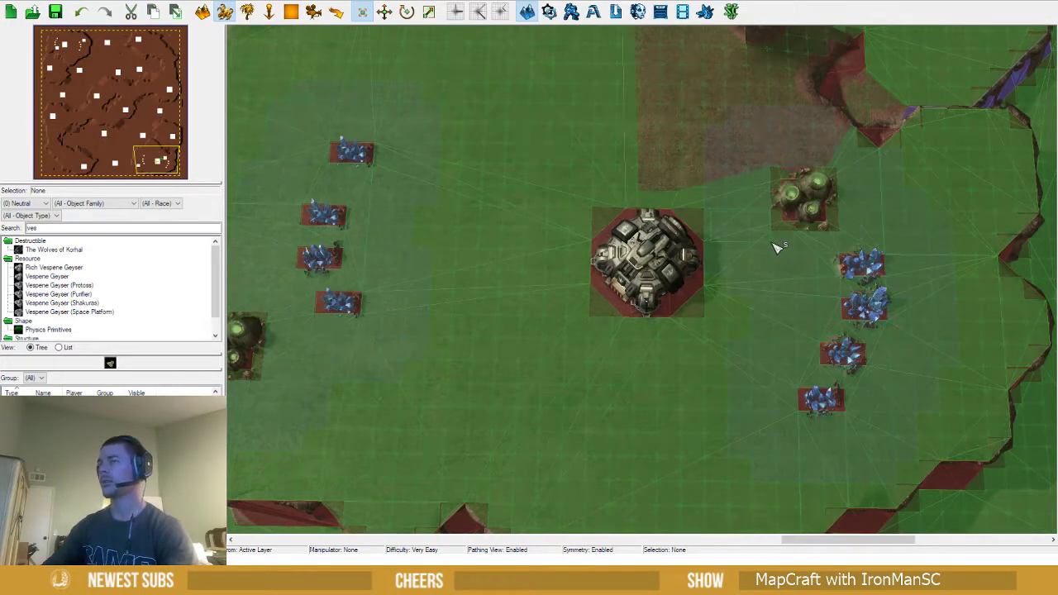
left_click_drag(293, 354, 588, 406)
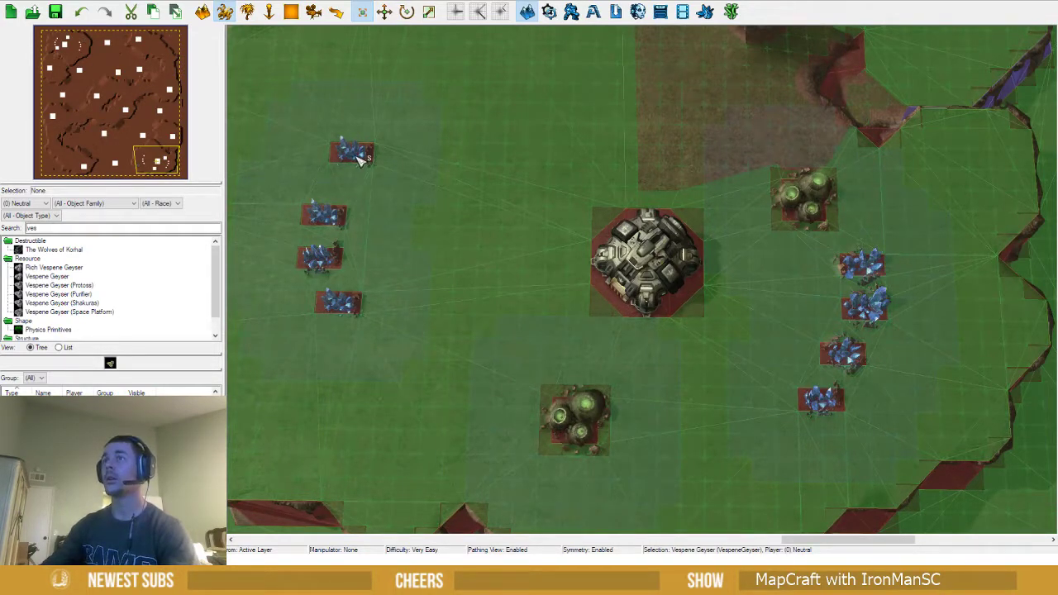
Cluster mineral fields below the northeastern geyser with two patches from the western line, shifting an eastern patch outward to make room
left_click_drag(361, 159, 803, 265)
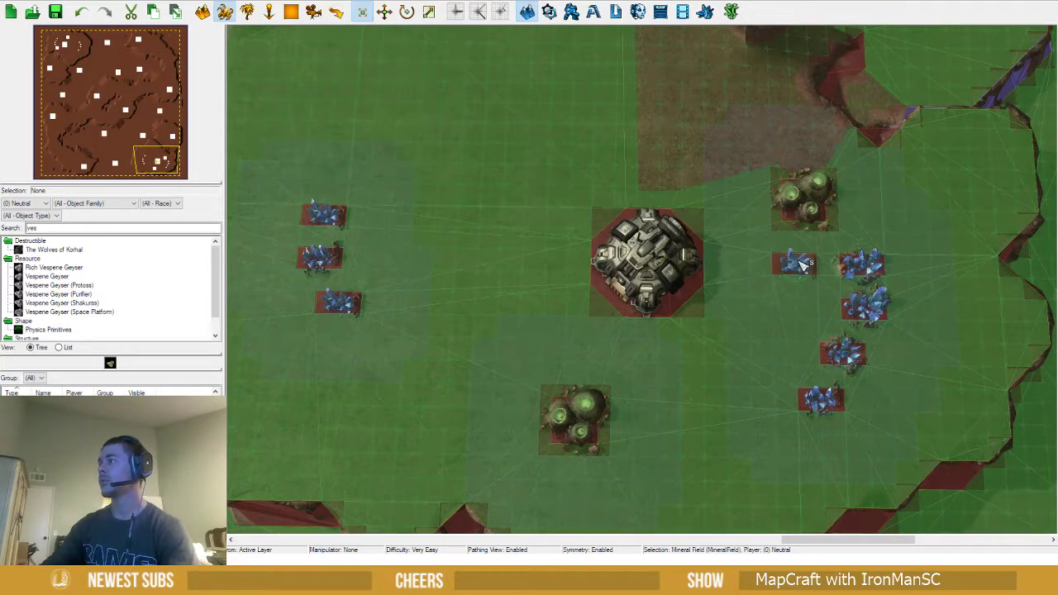
left_click_drag(869, 272, 894, 315)
left_click_drag(322, 216, 791, 304)
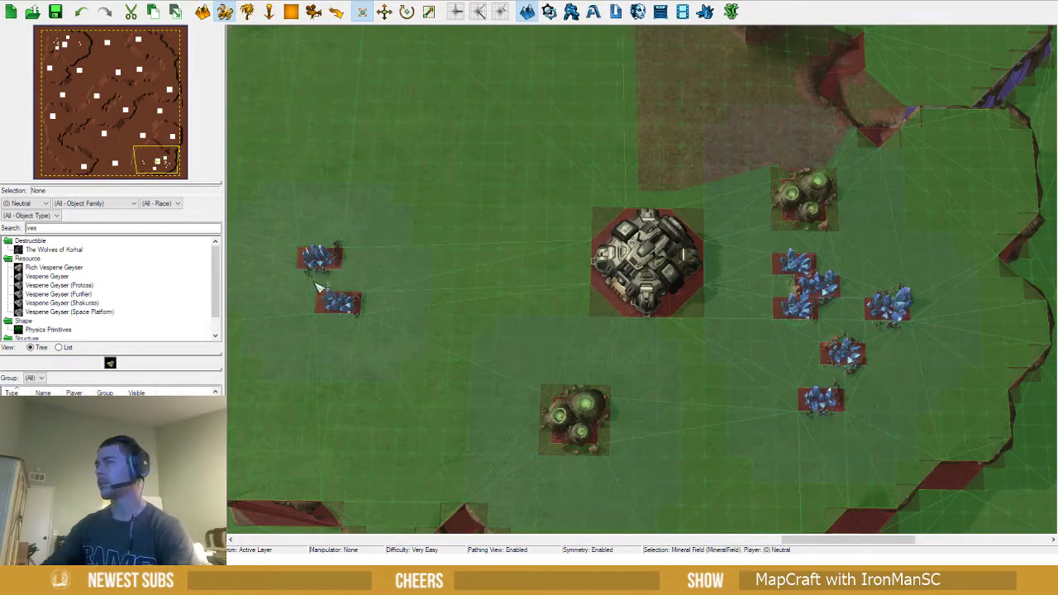
Relocate one western mineral patch and the southernmost eastern patch to a staggered pair beside the southern geyser
left_click_drag(319, 269, 341, 267)
key("ctrl+x")
key("ctrl+v")
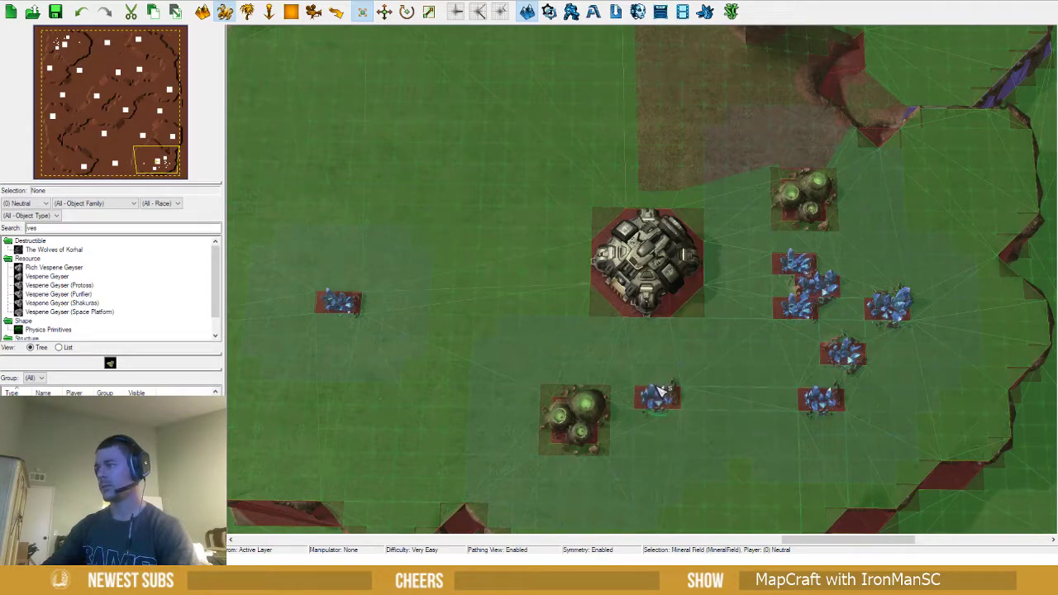
left_click(834, 401)
key("ctrl+x")
key("ctrl+v")
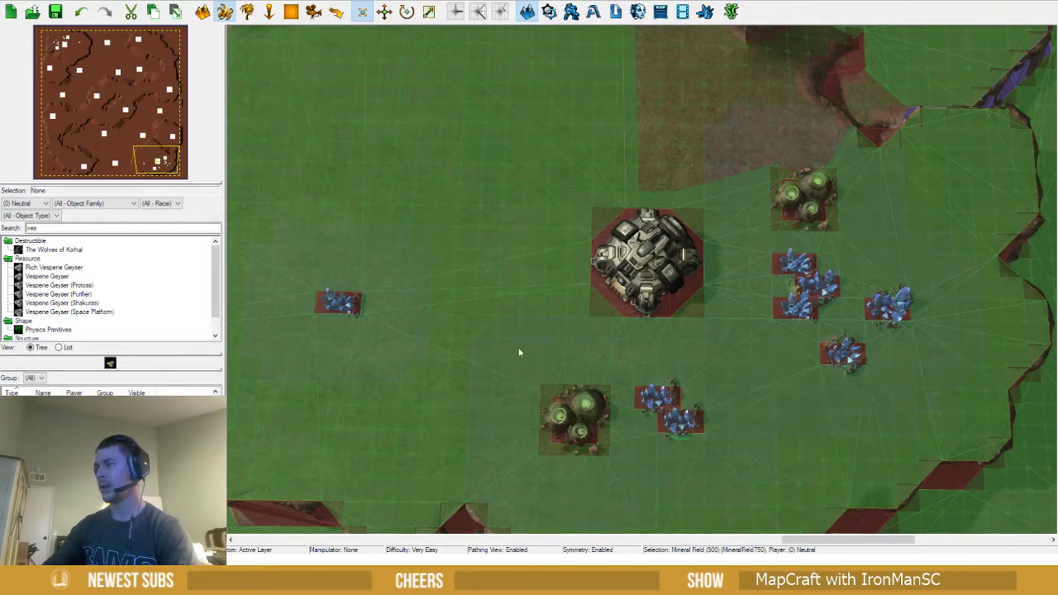
Reposition the last western patch and the two remaining outer eastern patches as a diagonal row southeast of the Command Center
left_click_drag(340, 310, 363, 310)
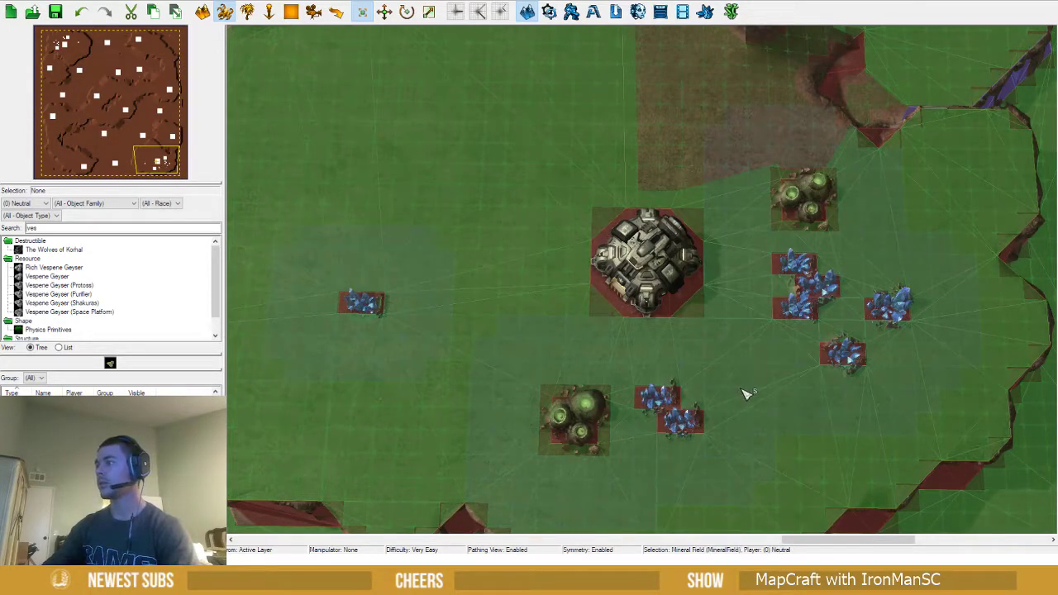
key("ctrl+x")
key("ctrl+v")
left_click(846, 359)
left_click_drag(846, 358, 800, 359)
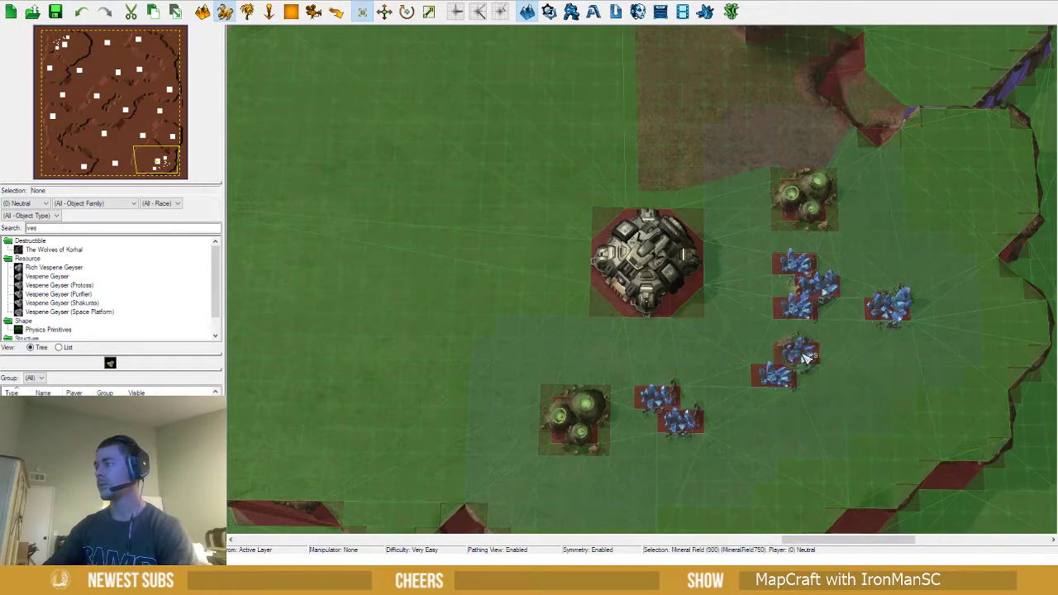
key("ctrl+x")
key("ctrl+v")
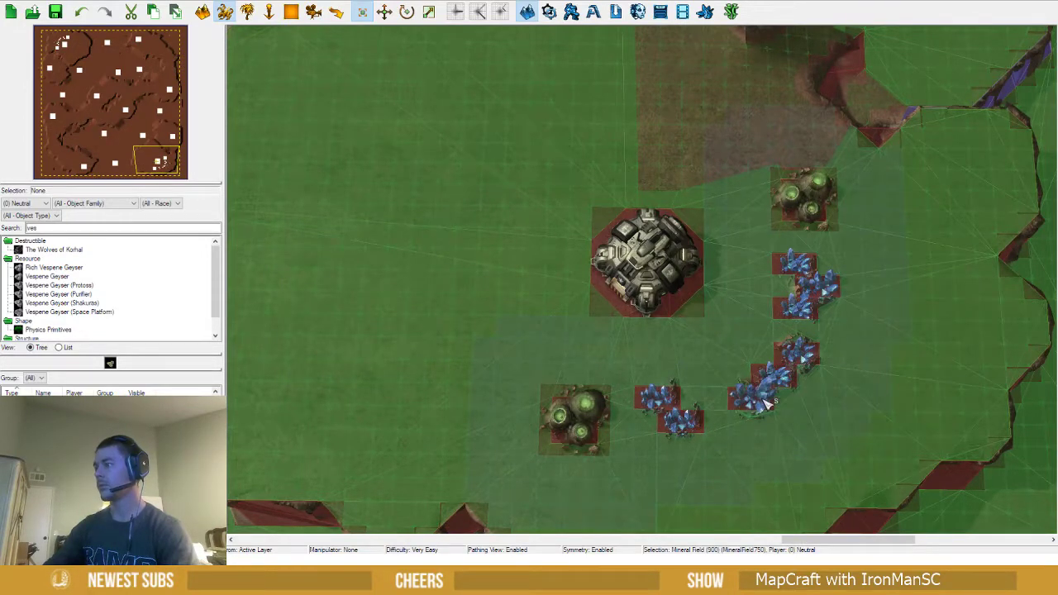
Select the Command Center with all its geysers and minerals, hide the pathing overlay, shift the group southeast and clear the selection
left_click_drag(511, 155, 934, 507)
key("p")
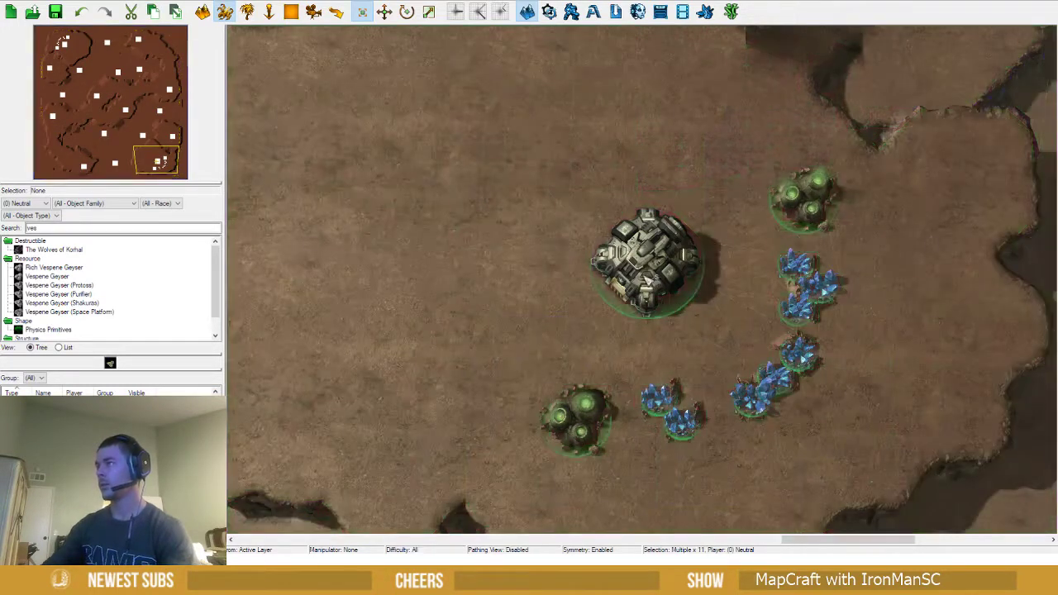
key("Right")
key("Down")
key("Right")
key("Down")
left_click(537, 258)
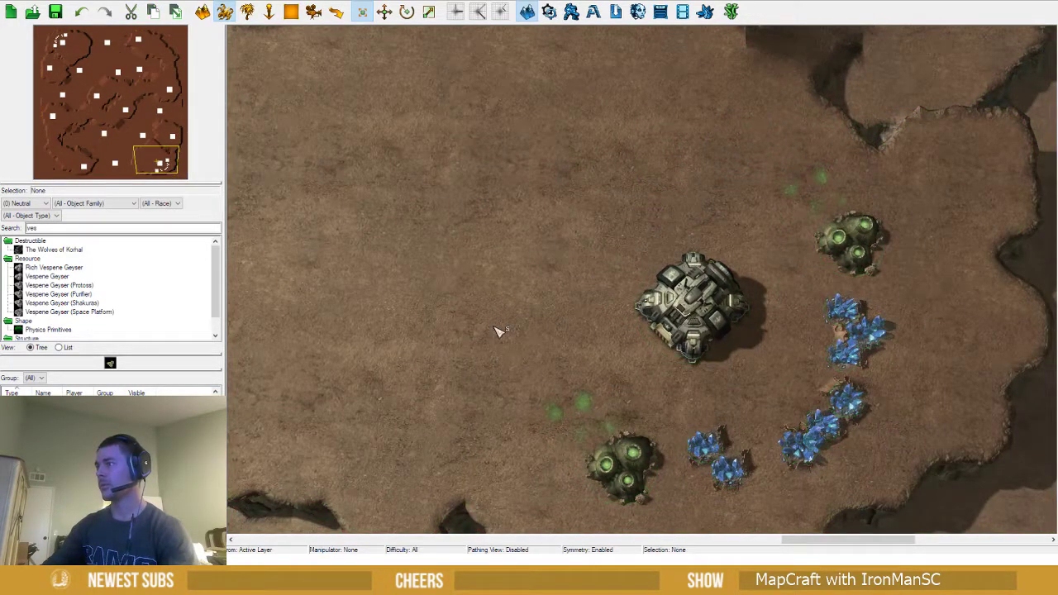
Undo the deselection so the Command Center, geysers and mineral fields are selected together again
middle_click_drag(501, 332, 489, 209)
scroll(496, 201, "down", 2)
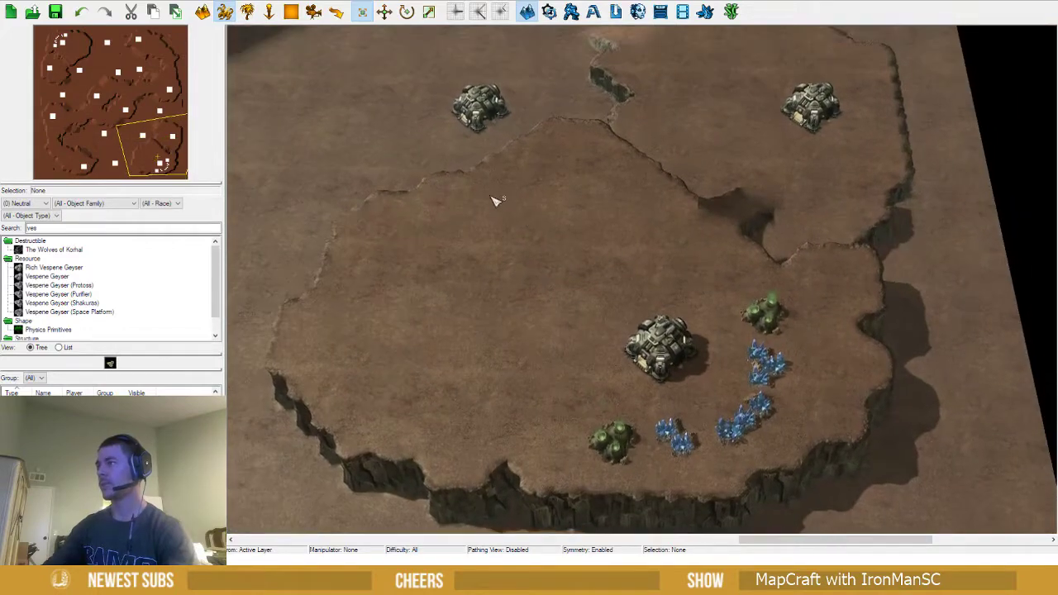
key("ctrl+z")
scroll(587, 241, "up", 1)
scroll(614, 322, "down", 1)
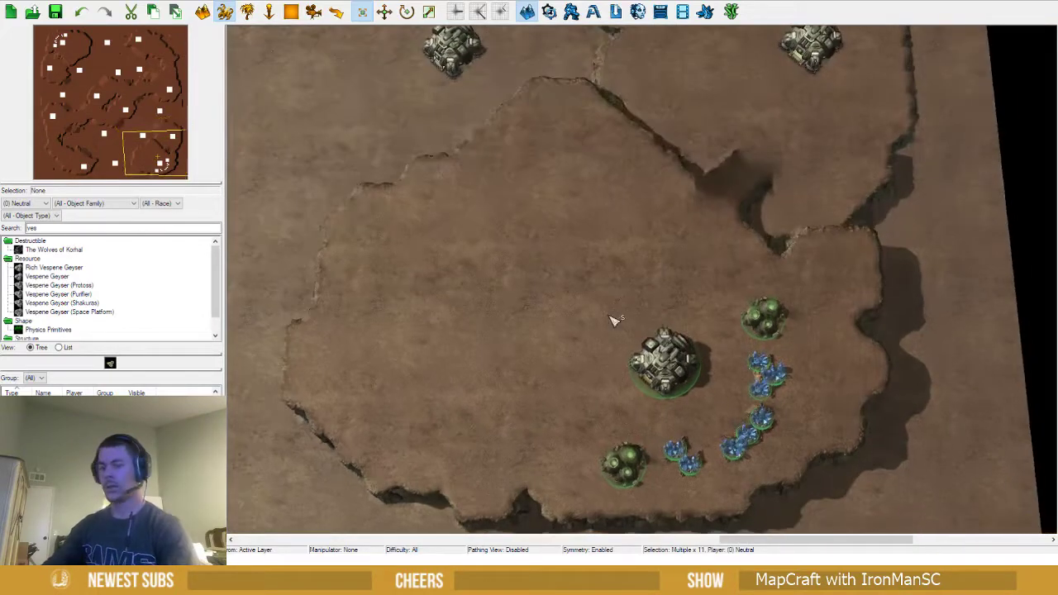
Replace the Command Center on the eastern plateau north of the main base with a pasted copy of the full base layout
scroll(573, 352, "up", 2)
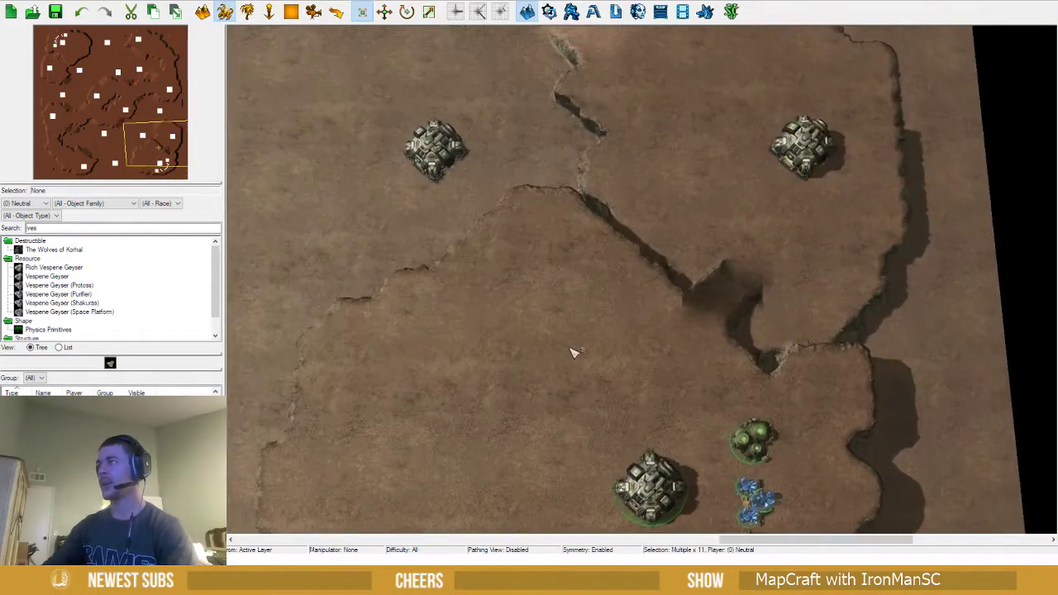
left_click(810, 163)
key("Delete")
key("ctrl+v")
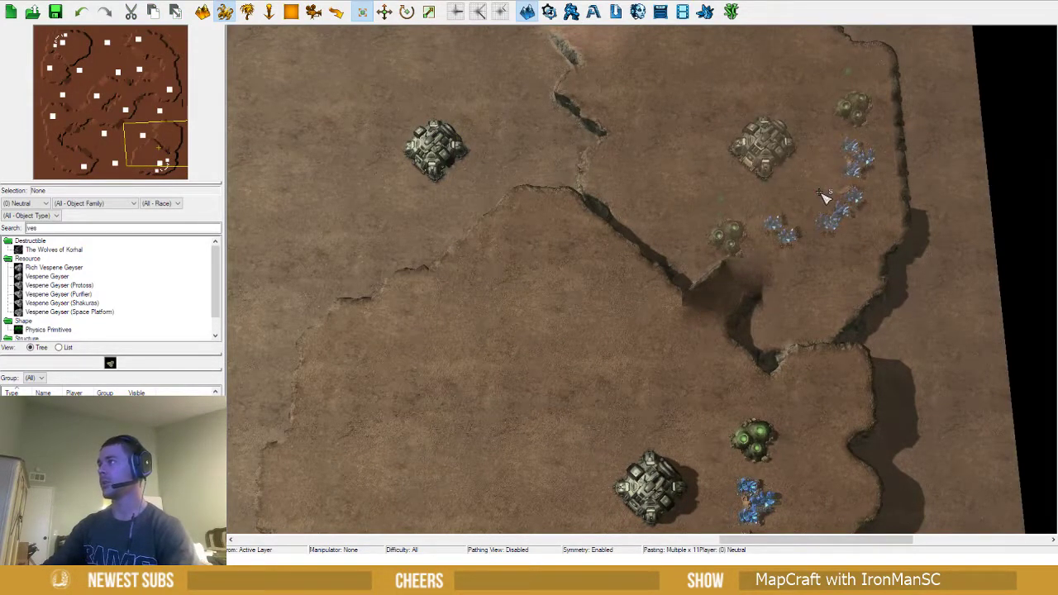
left_click(822, 197)
middle_click_drag(692, 134, 567, 264)
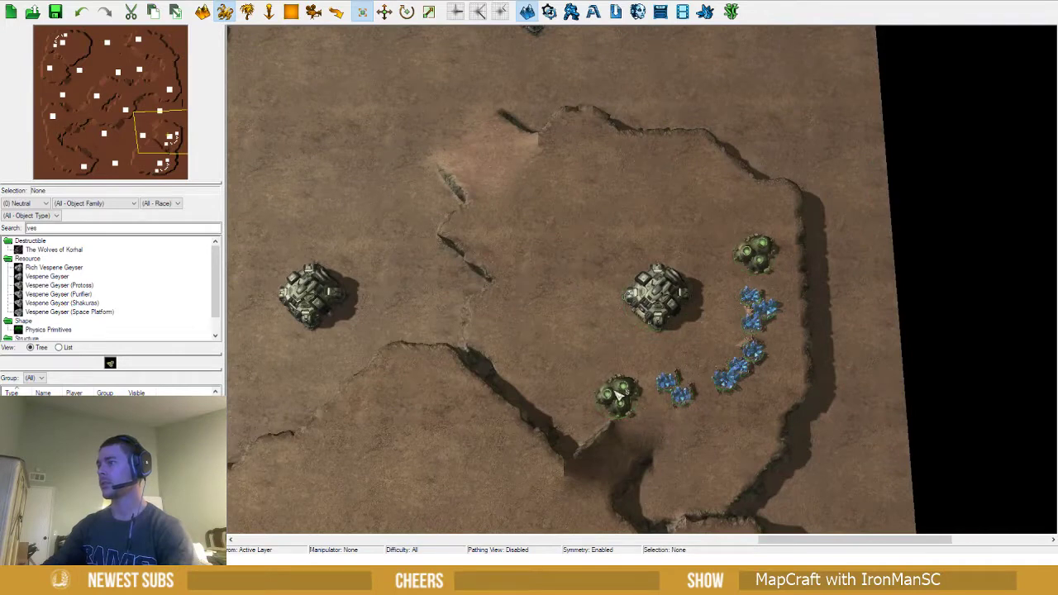
Relocate the plateau base's southern geyser to the north of its Command Center and shift the whole base slightly east
left_click(585, 379)
left_click_drag(585, 378, 717, 213)
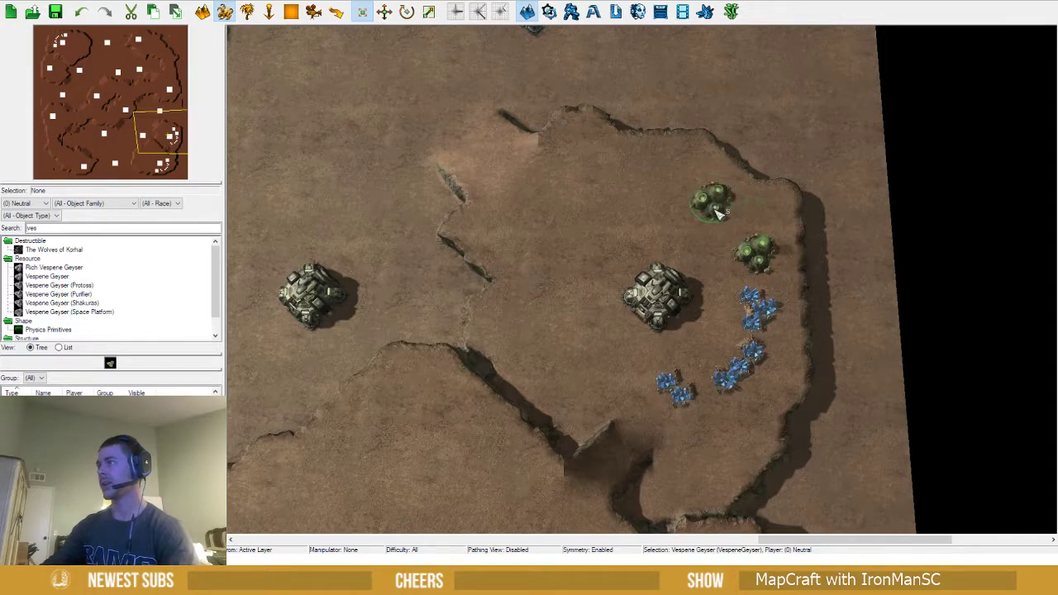
left_click_drag(619, 265, 793, 371)
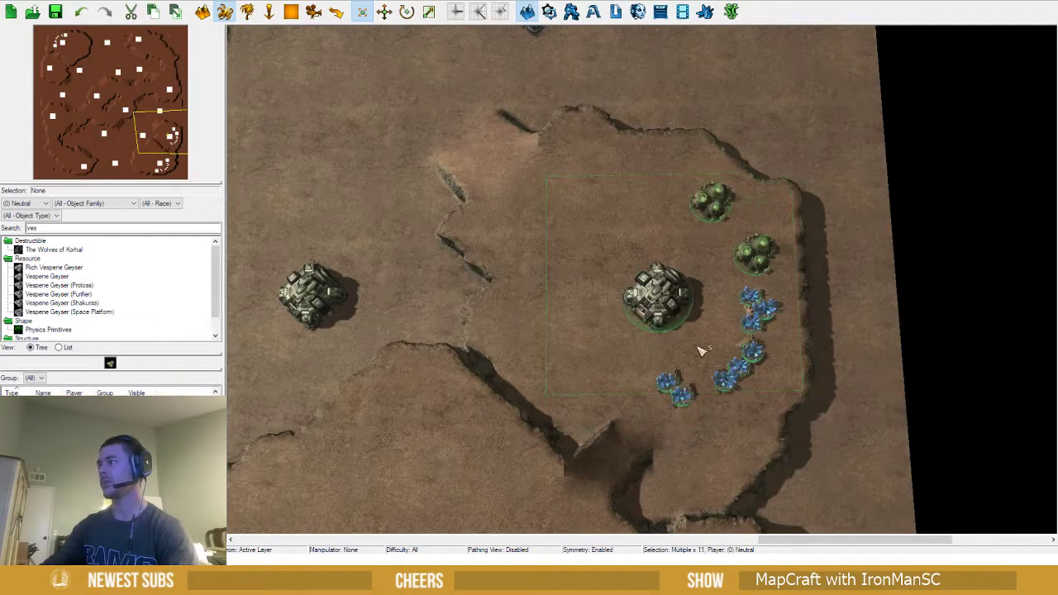
left_click_drag(663, 321, 676, 318)
left_click(560, 289)
Check the plateau base's placement with the pathing overlay and hide the overlay again
key("o")
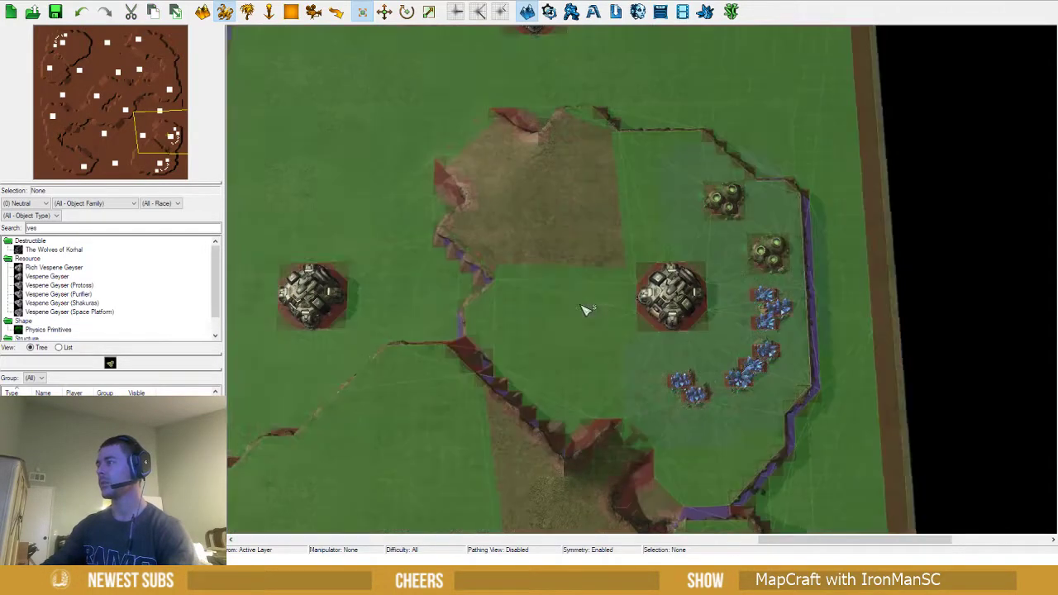
right_click_drag(586, 309, 498, 279)
key("o")
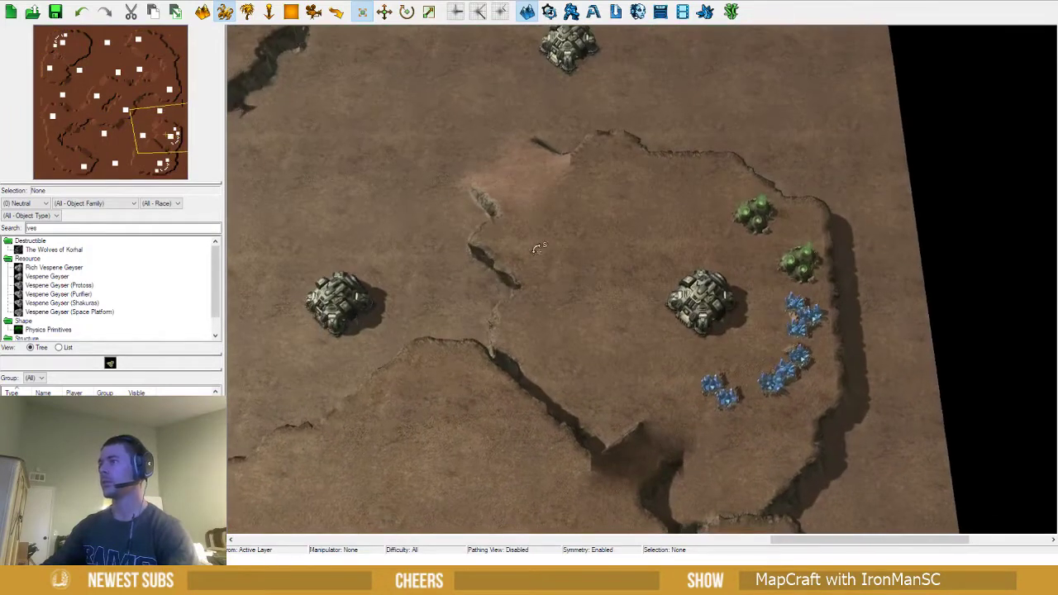
Replace the Command Center west of the plateau base with a pasted copy of the base layout, minerals facing the cliff
left_click(340, 296)
key("Delete")
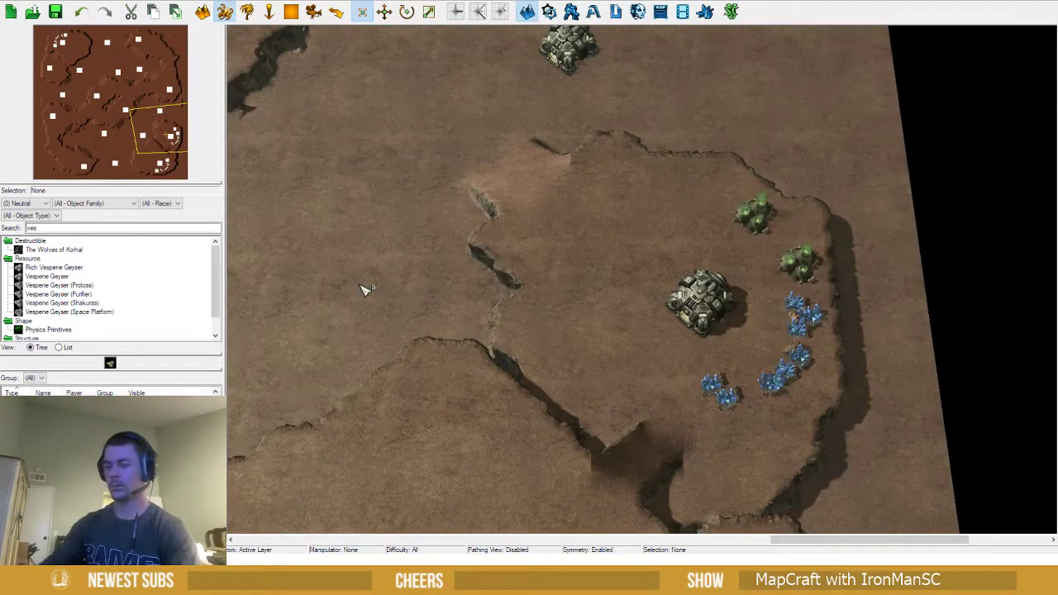
key("ctrl+v")
left_click(373, 319)
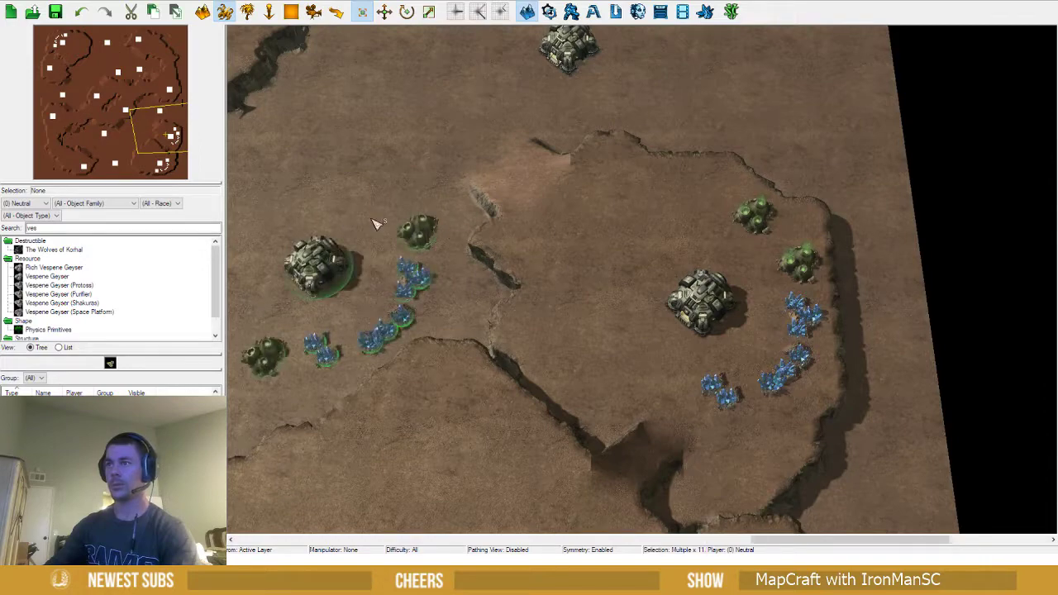
Replace the Command Centers on the northeastern ledge and the central cliff ledge west of the lowland with pasted base layouts
right_click_drag(373, 224, 472, 333)
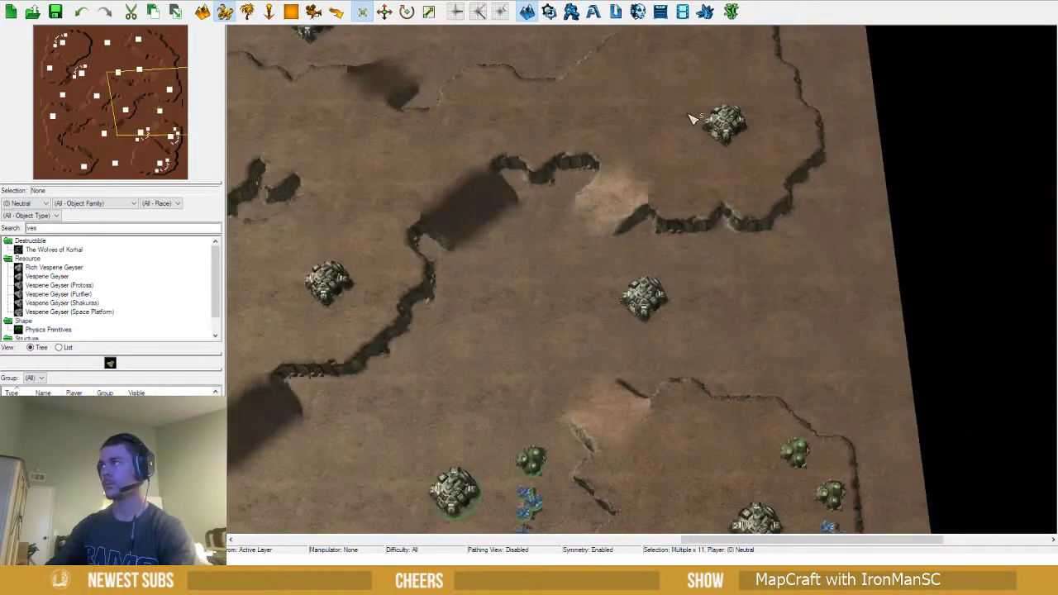
key("ctrl+v")
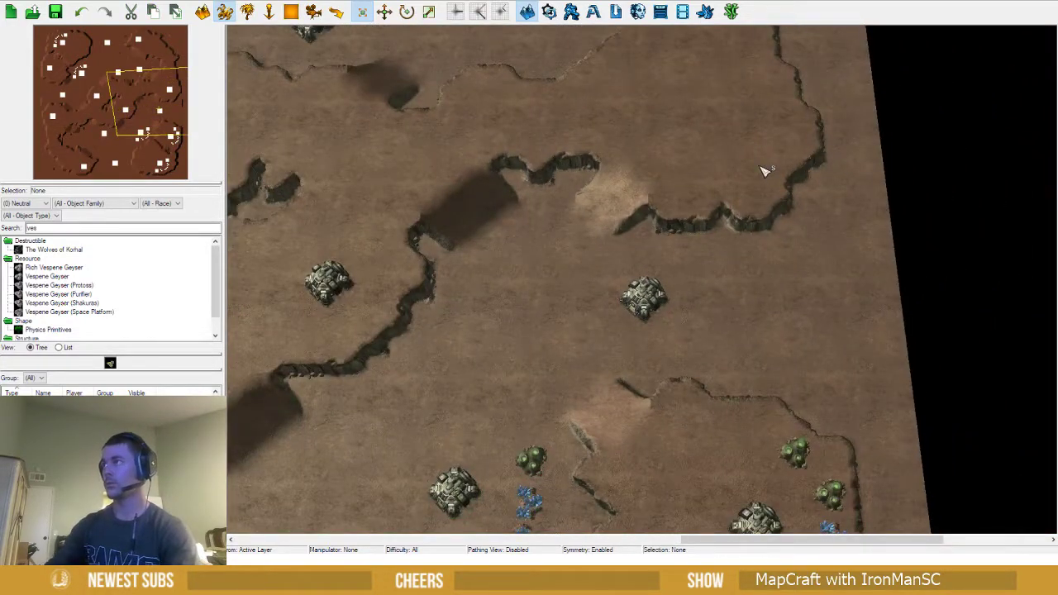
left_click(759, 157)
left_click(318, 294)
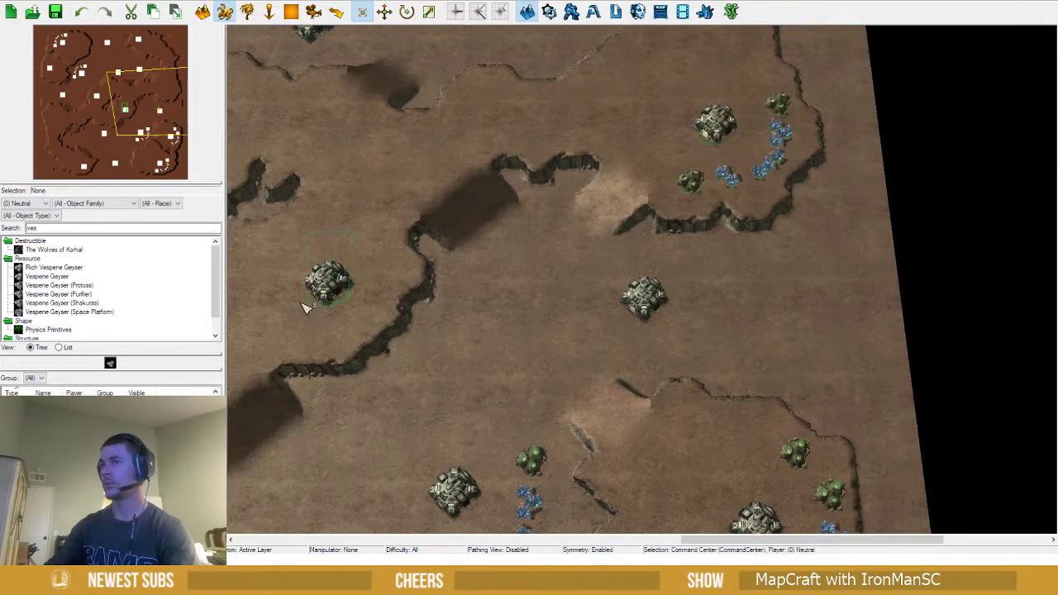
key("Delete")
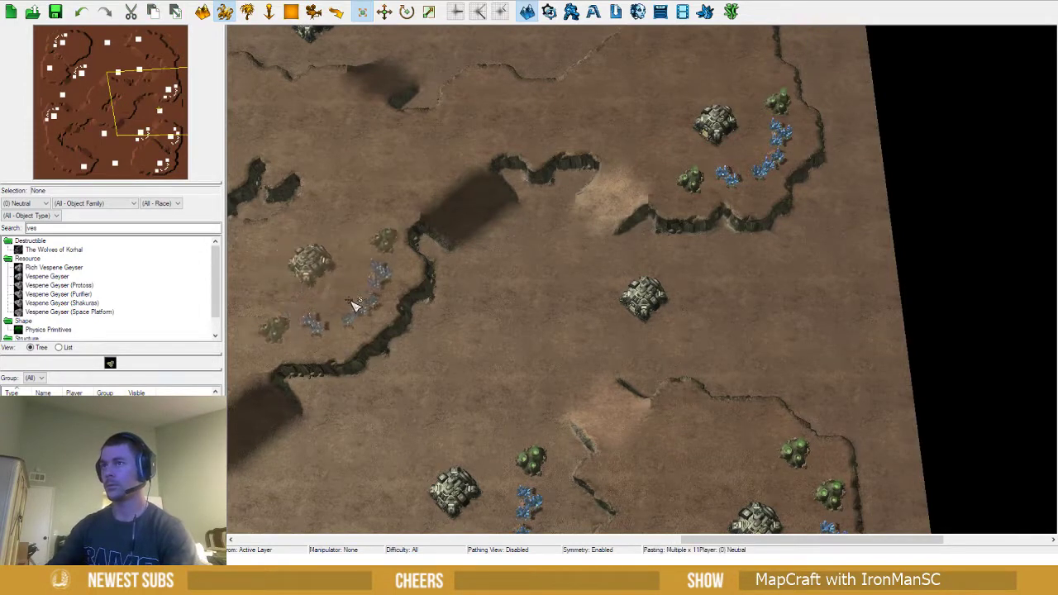
left_click(356, 309)
Replace the Command Center in the eastern lowland between the two plateaus with a pasted base layout
left_click(572, 284)
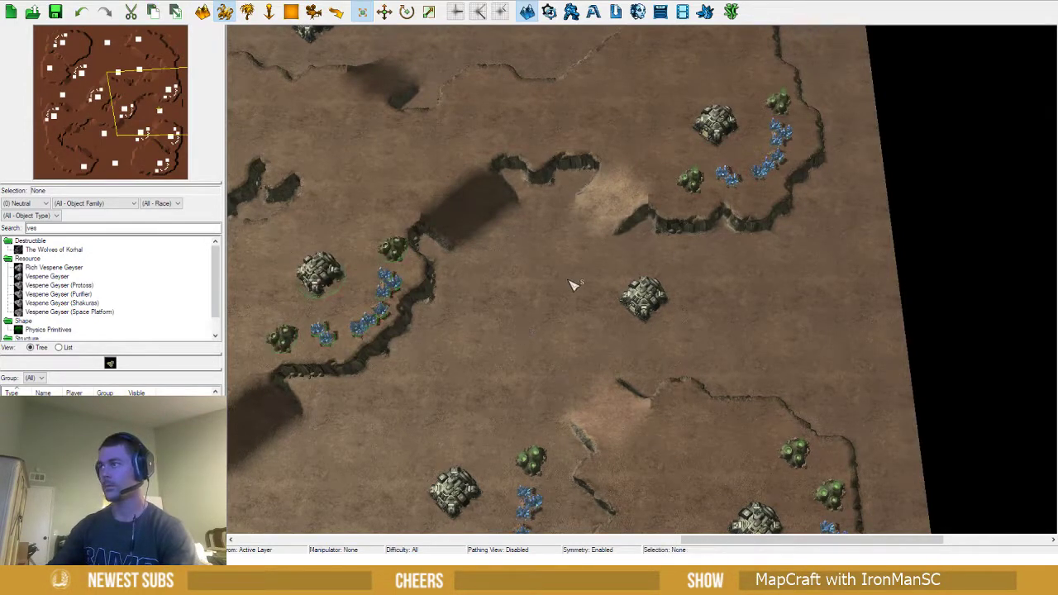
key("ctrl+v")
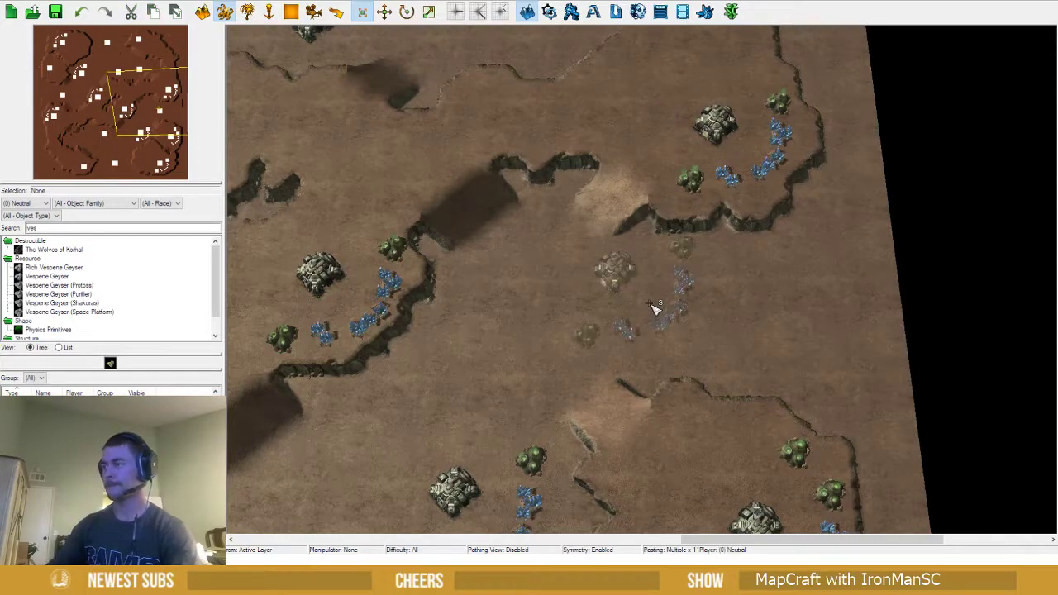
left_click(693, 322)
Relocate the eastern lowland base's southern geyser beside its northern one and shift the whole base slightly southwest
right_click_drag(494, 339, 592, 314)
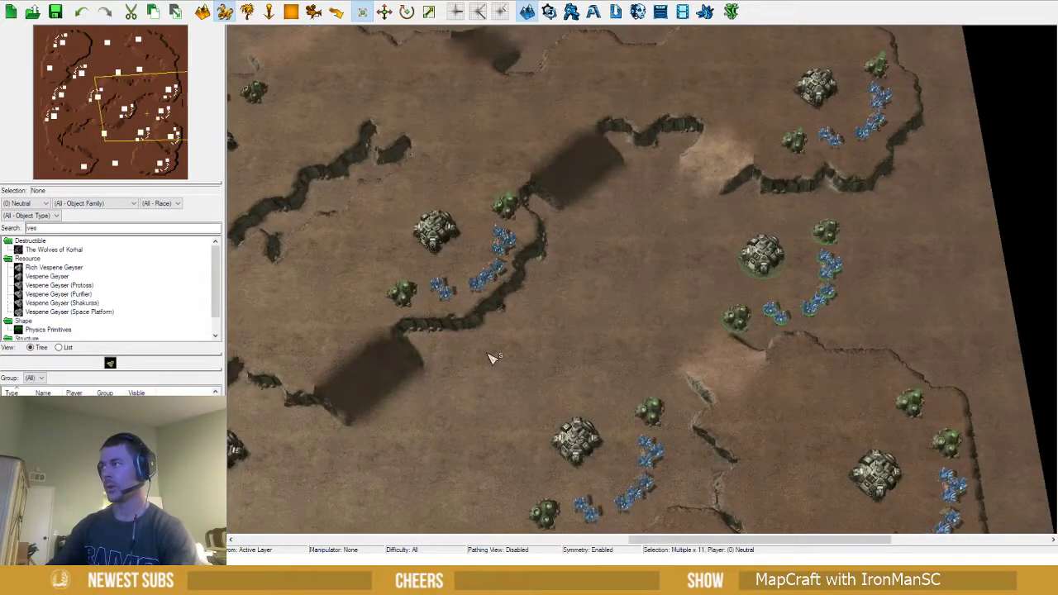
right_click_drag(521, 392, 448, 371)
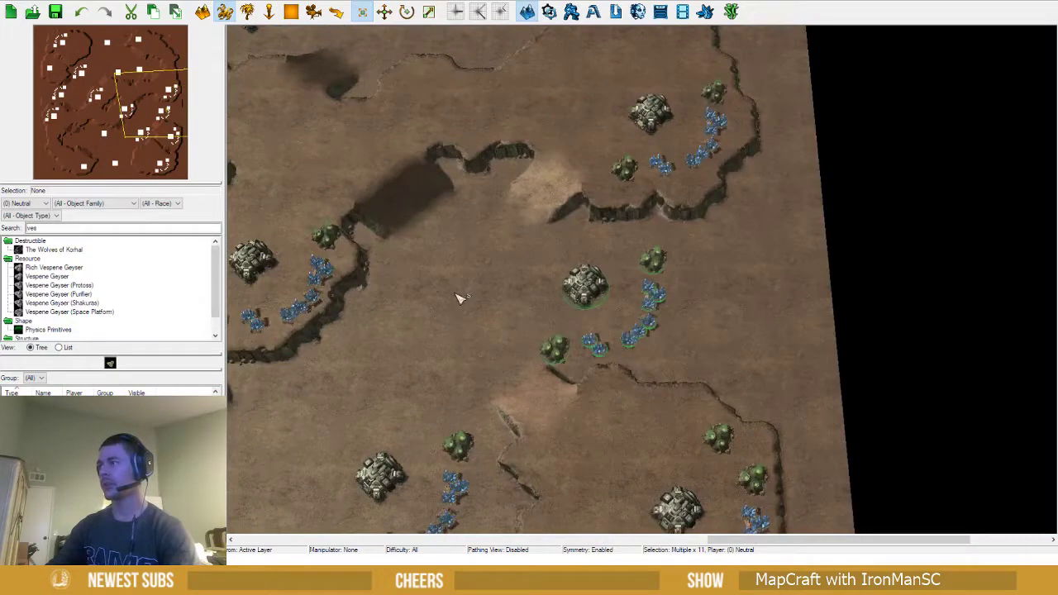
scroll(461, 299, "up", 2)
left_click(465, 347)
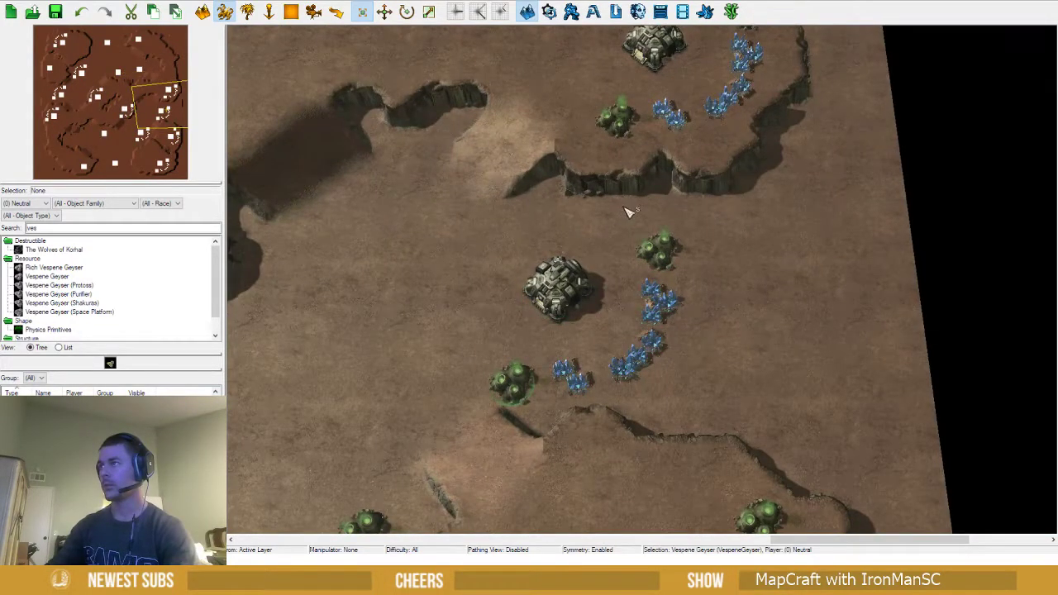
left_click_drag(503, 206, 753, 466)
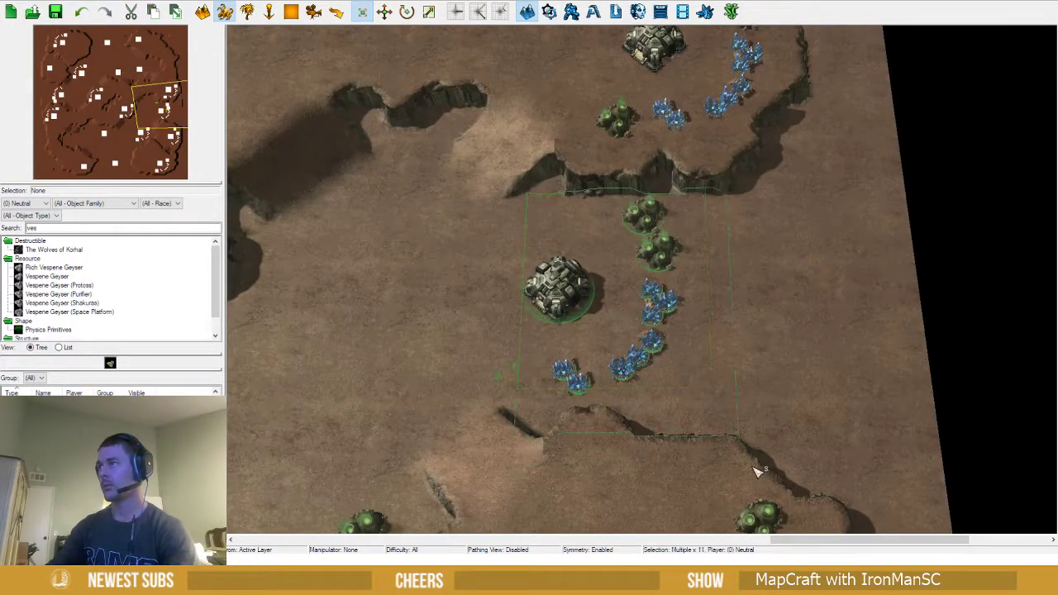
mouse_move(560, 288)
left_mouse_down()
mouse_move(562, 300)
mouse_move(545, 300)
left_mouse_up()
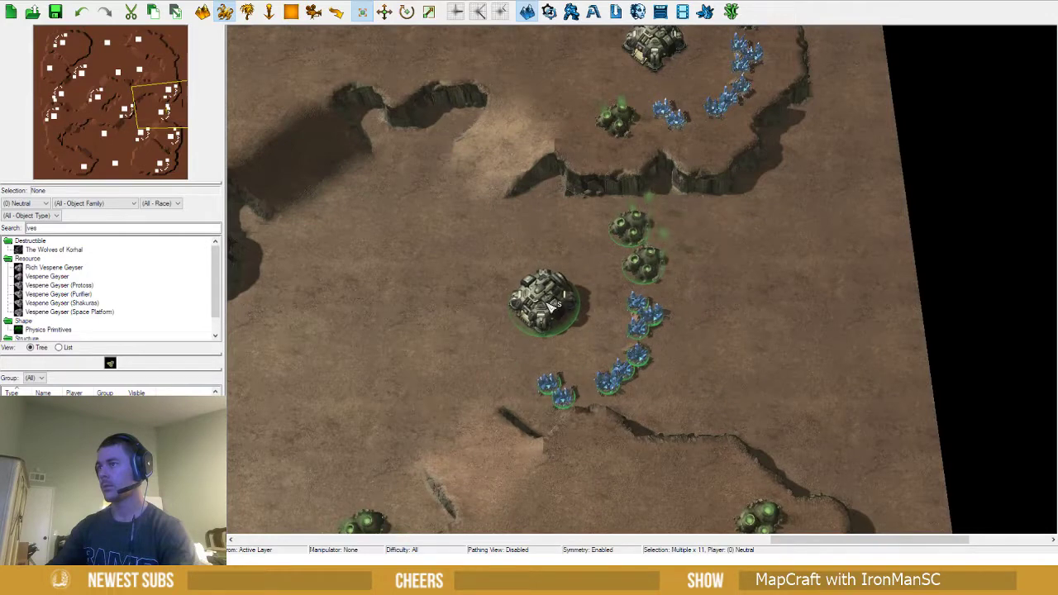
Move the lowland base's northernmost geyser west, to a spot north-northeast of the Command Center, and clear the selection
key("Escape")
left_click_drag(632, 234, 592, 233)
left_click(487, 272)
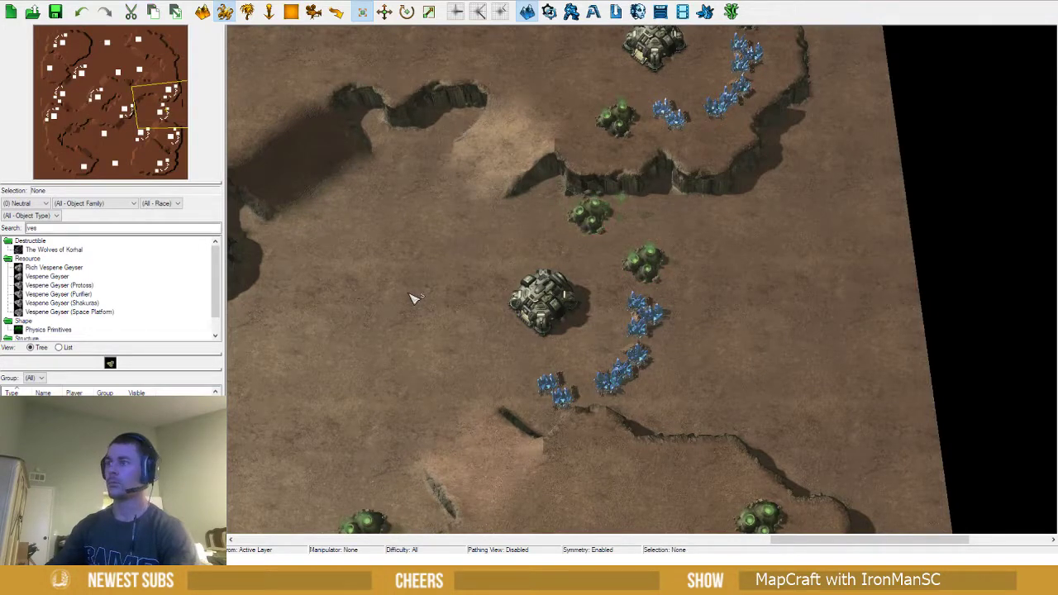
Replace the Command Center in the lowland near the map's southern edge with a pasted base layout
middle_click_drag(413, 297, 502, 299)
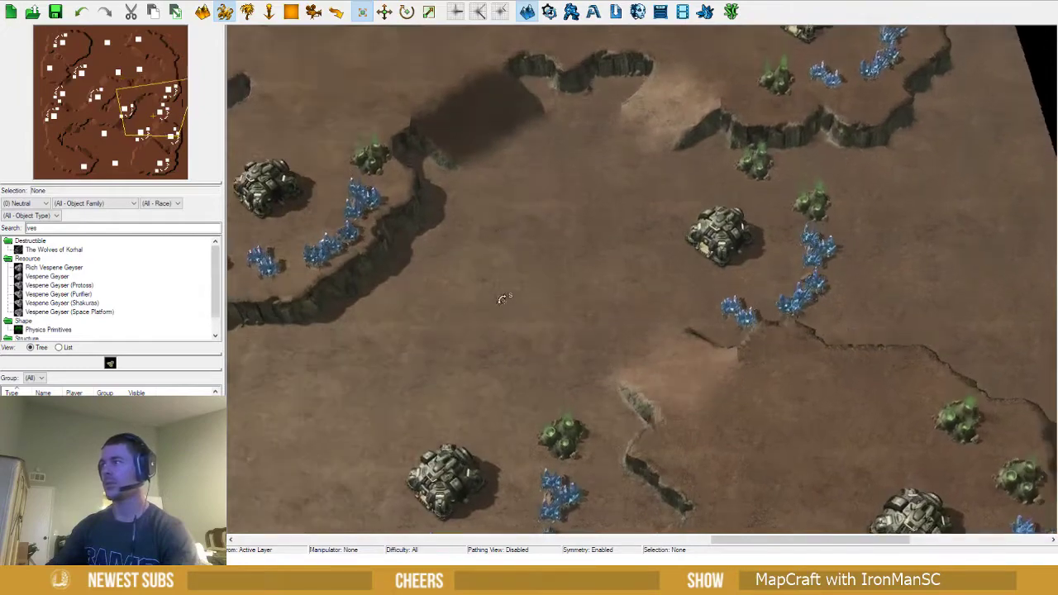
right_click_drag(430, 430, 571, 250)
right_click_drag(361, 400, 552, 316)
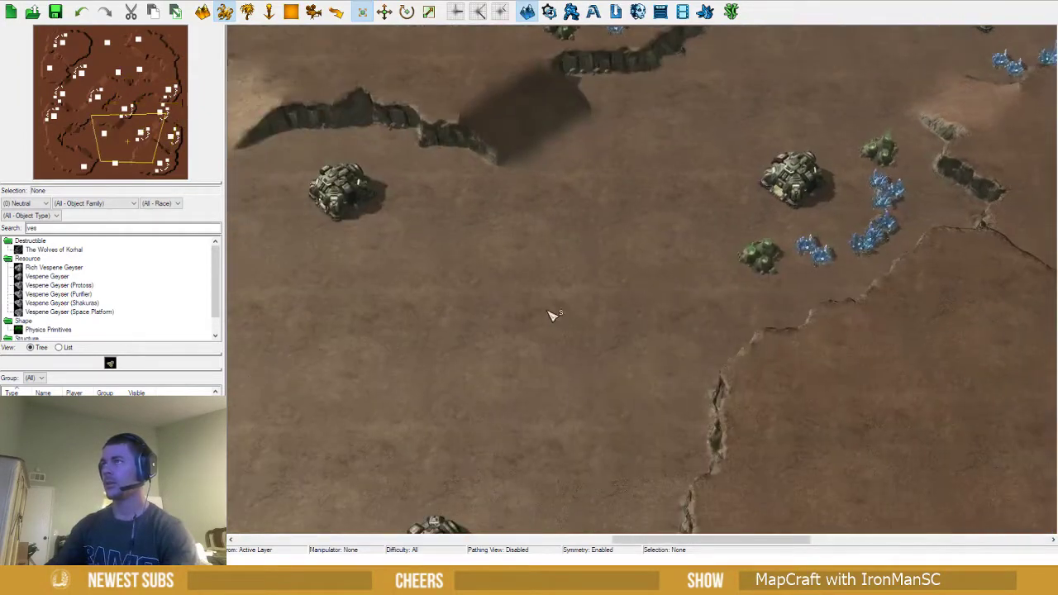
scroll(552, 315, "down", 2)
middle_click_drag(531, 358, 557, 323)
left_click_drag(557, 323, 653, 439)
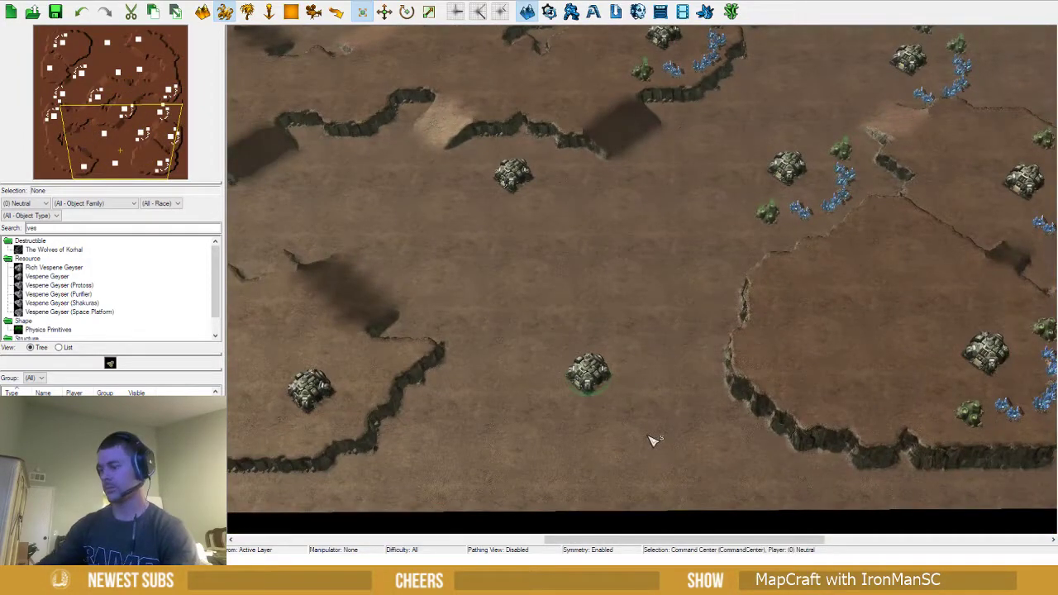
key("ctrl+c")
key("ctrl+v")
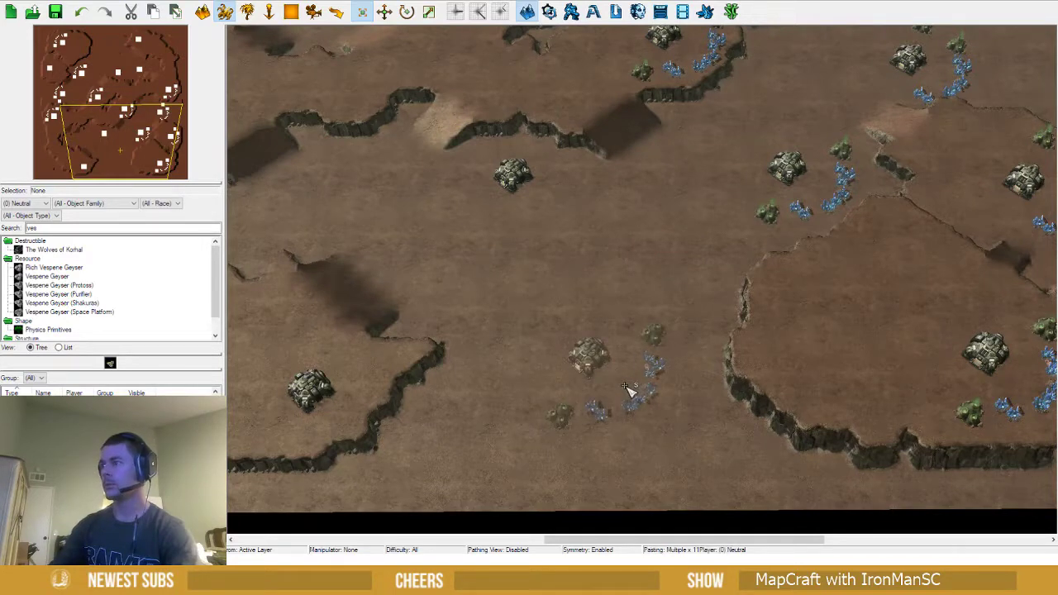
left_click(625, 385)
Replace the Command Center on the southwestern plateau with a pasted base layout, minerals along the southeastern cliff
right_click_drag(366, 382, 553, 345)
left_click(514, 359)
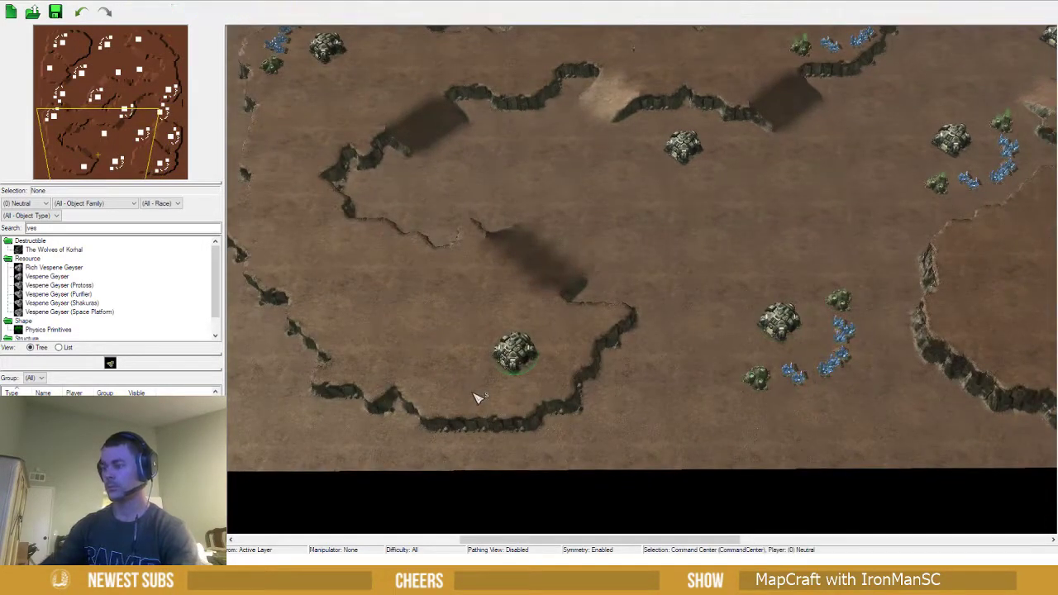
key("Delete")
key("ctrl+v")
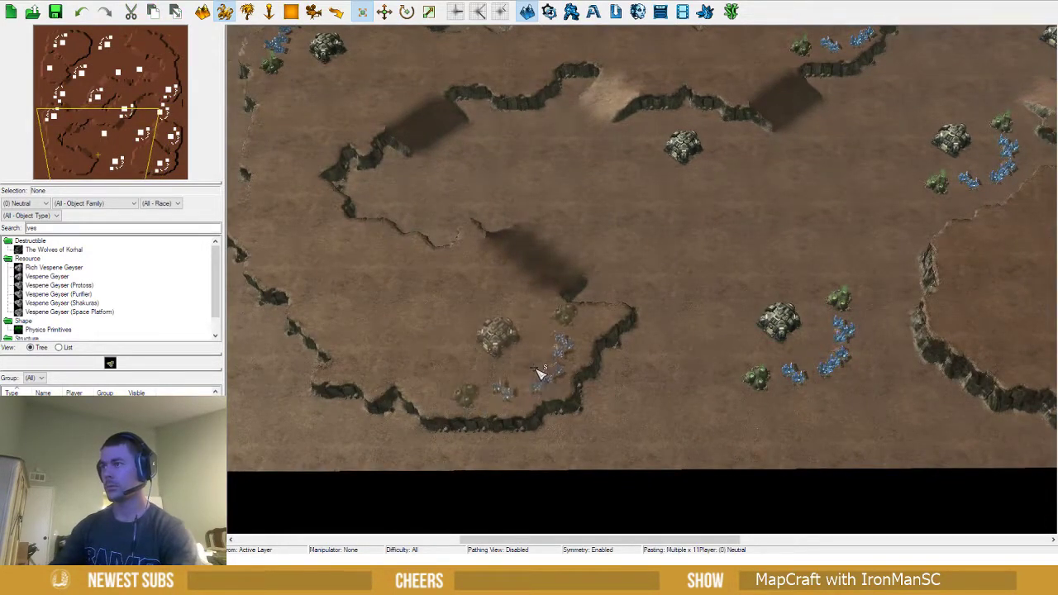
left_click(537, 370)
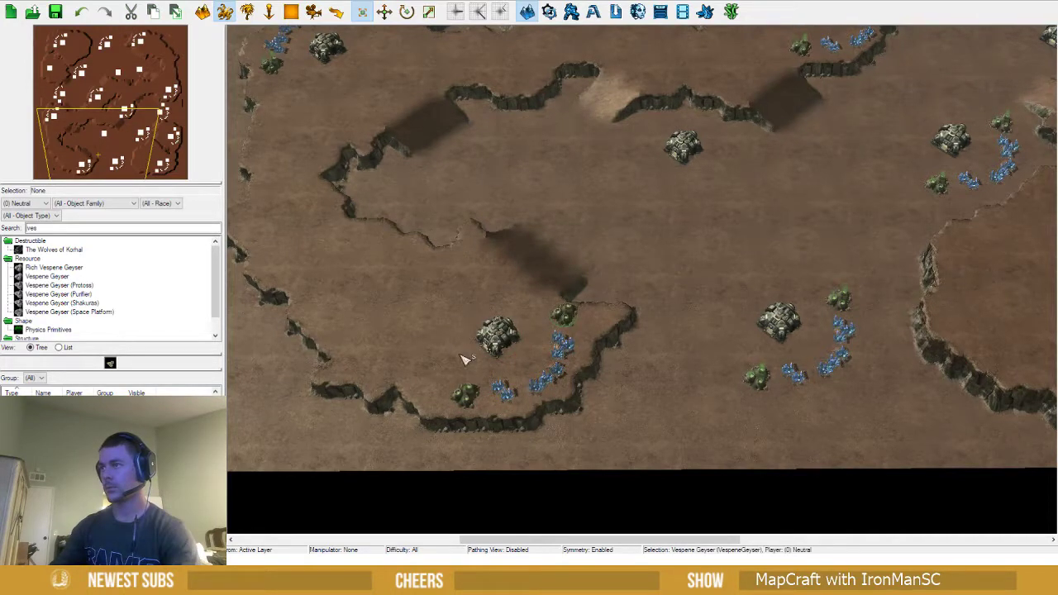
Move the southwestern base's northern geyser to the southwest side of its Command Center and nudge the whole base slightly north
left_click_drag(442, 366, 438, 365)
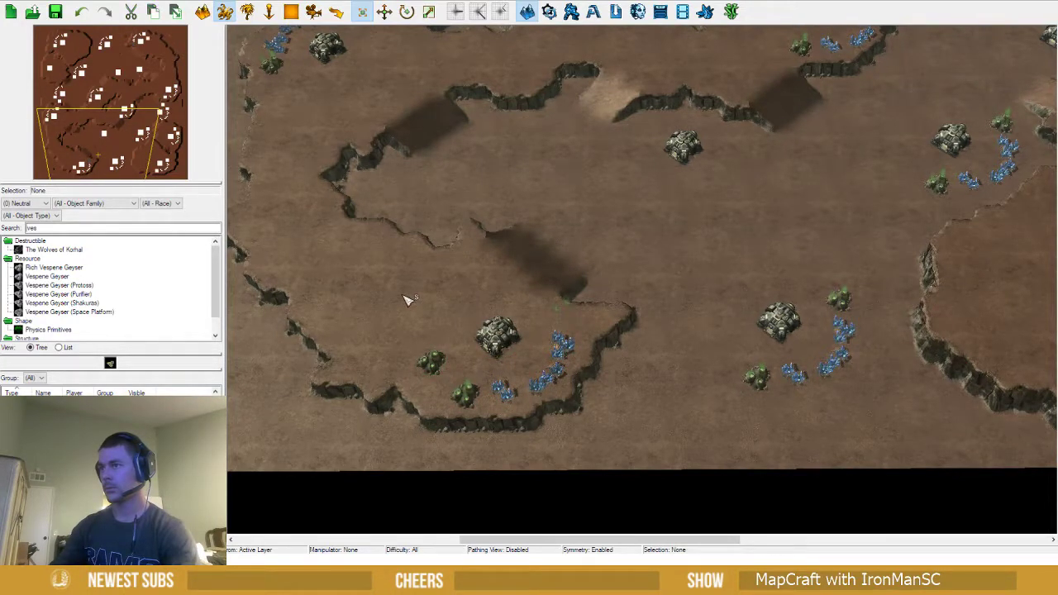
left_click_drag(401, 296, 633, 460)
left_click_drag(506, 344, 503, 339)
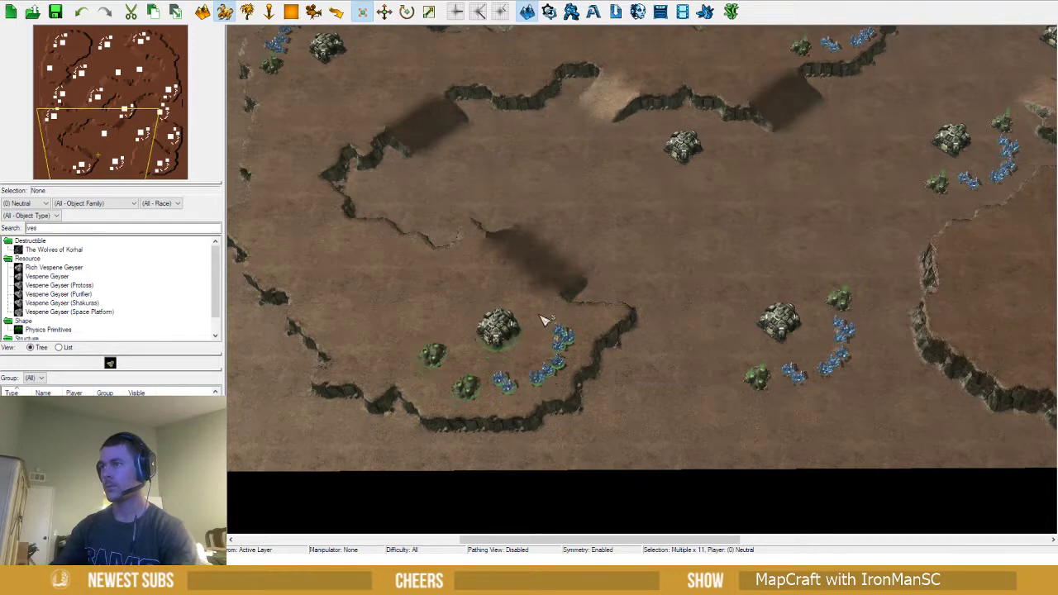
left_click(632, 249)
Copy the base with minerals on its northwest side and paste it in place of the Command Center below the central southern cliff
right_click_drag(632, 248, 542, 318)
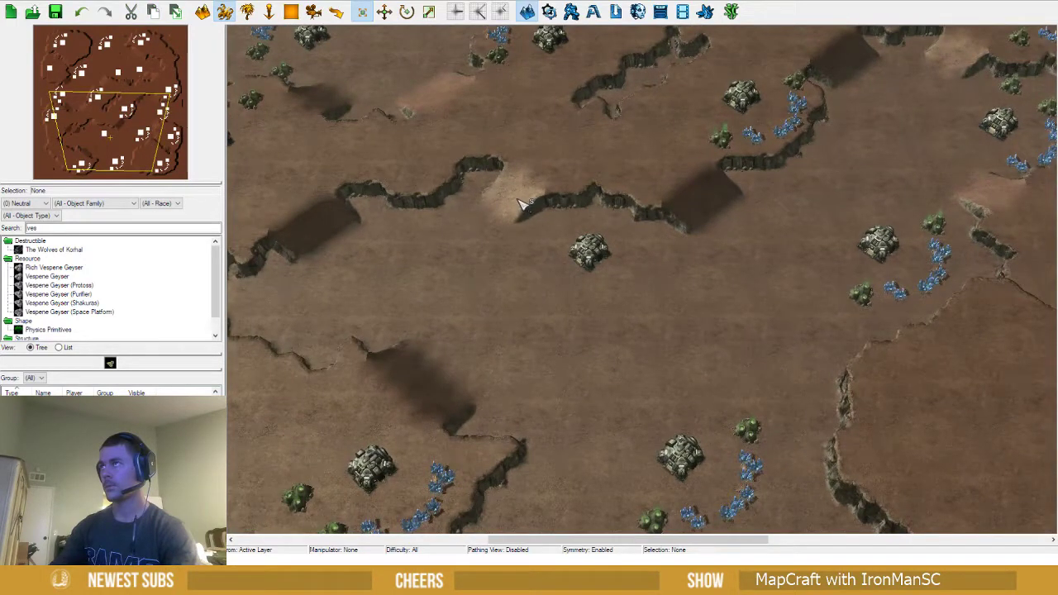
right_click_drag(500, 89, 522, 218)
left_click_drag(486, 114, 676, 253)
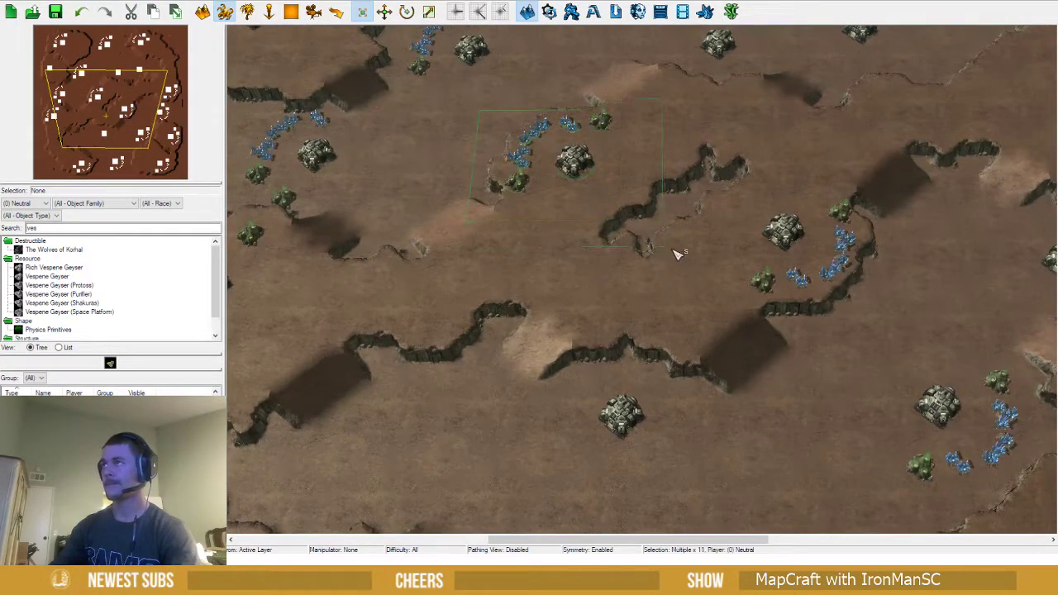
left_click(618, 411)
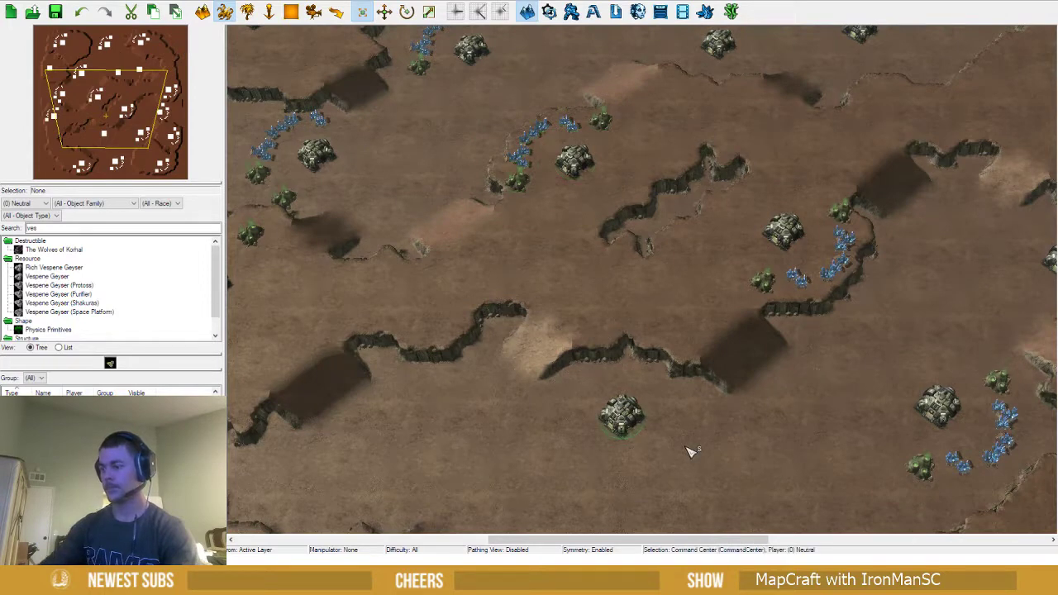
key("ctrl+v")
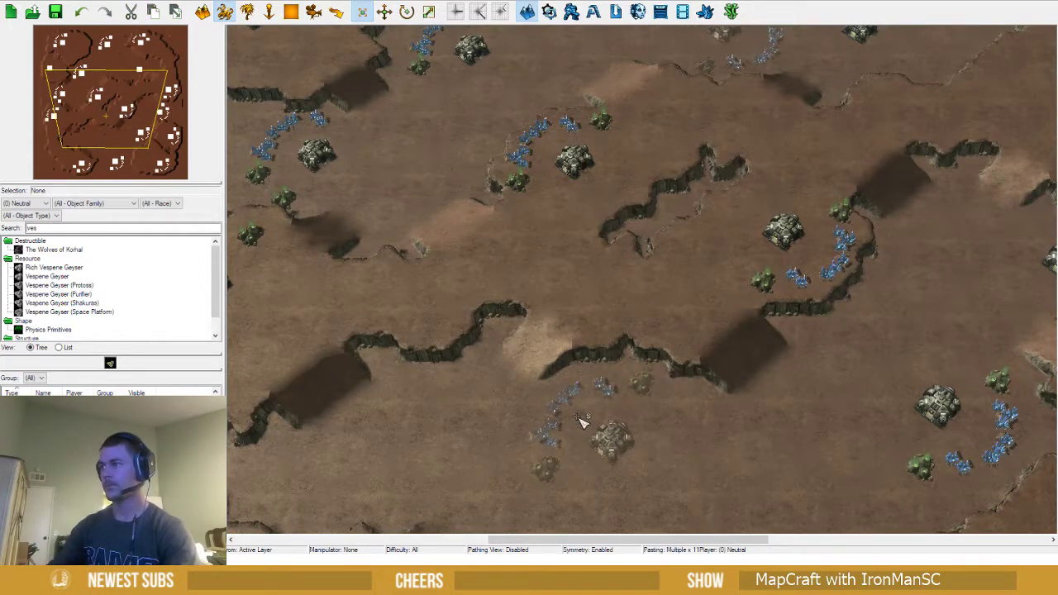
left_click(604, 420)
right_click_drag(564, 355, 546, 283)
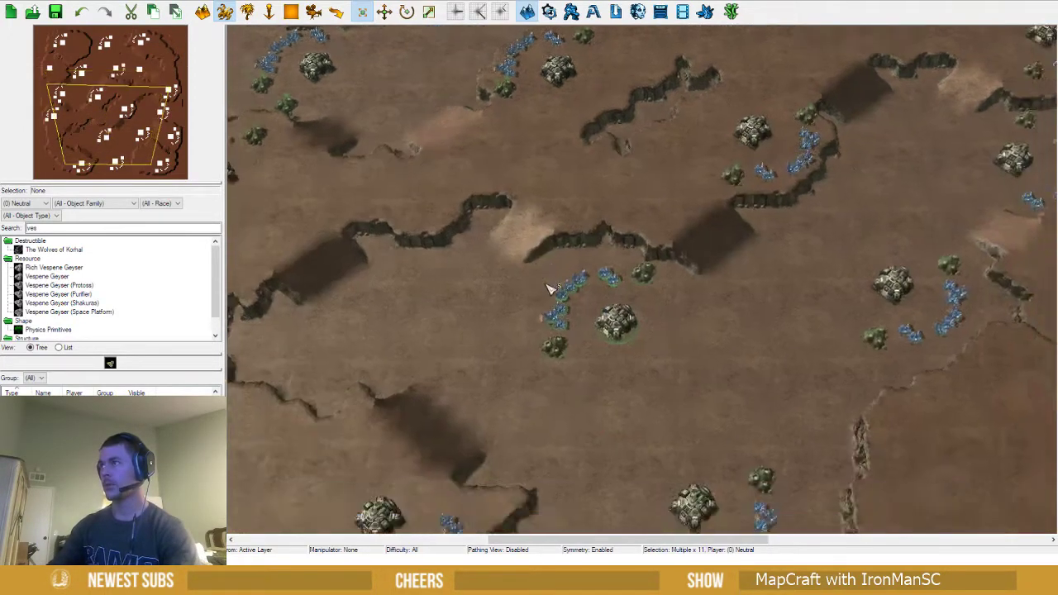
With pathing shown, move the central southern base's geysers to the east and west sides of its Command Center, and shift its western minerals aside
scroll(550, 289, "up", 5)
key("Escape")
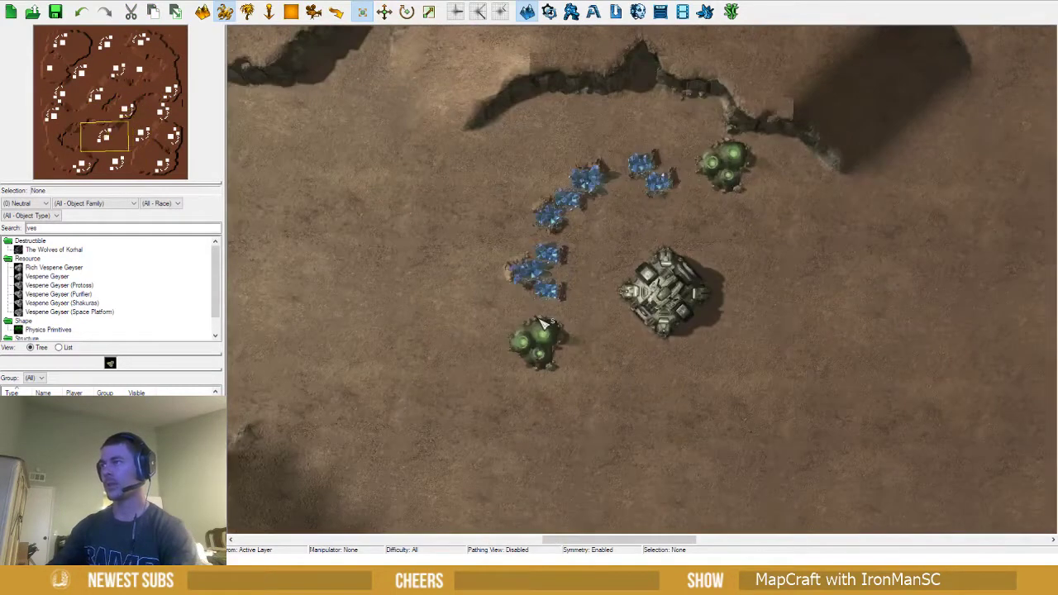
key("o")
right_click_drag(604, 294, 548, 304)
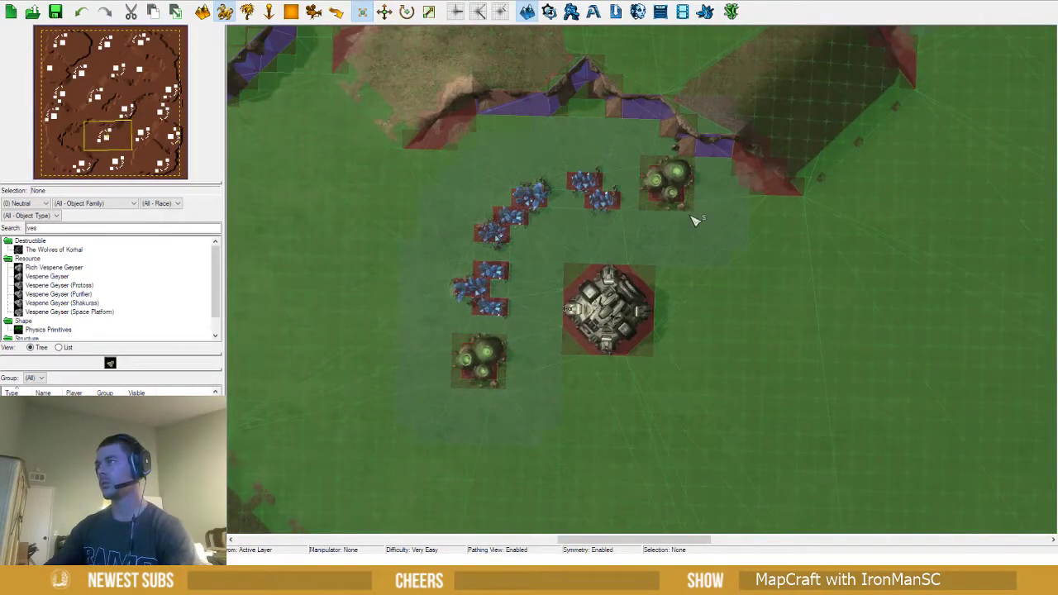
left_click_drag(694, 221, 746, 296)
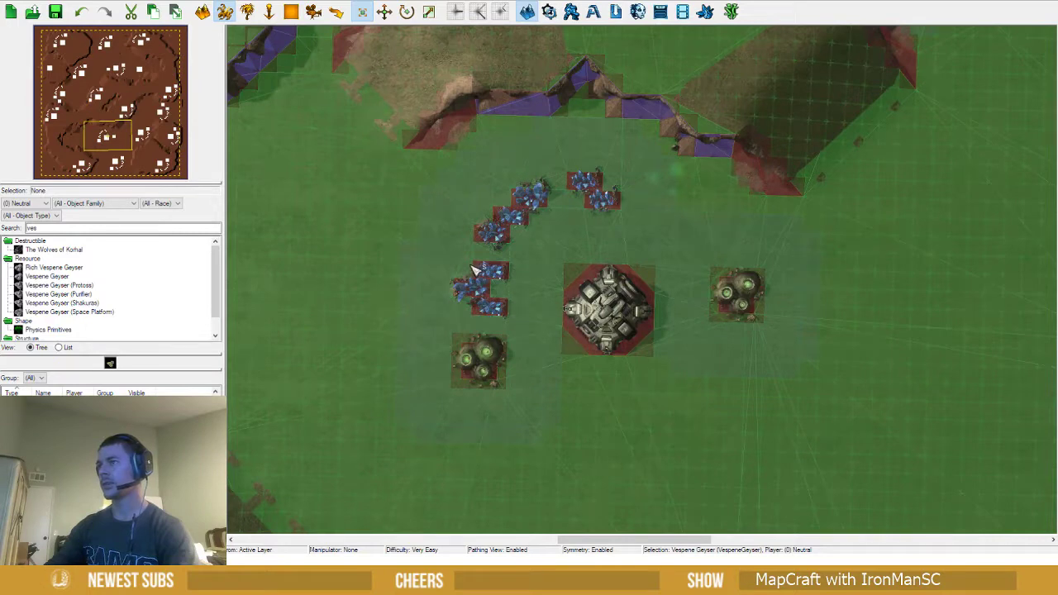
left_click_drag(457, 276, 385, 230)
left_click_drag(477, 341, 478, 267)
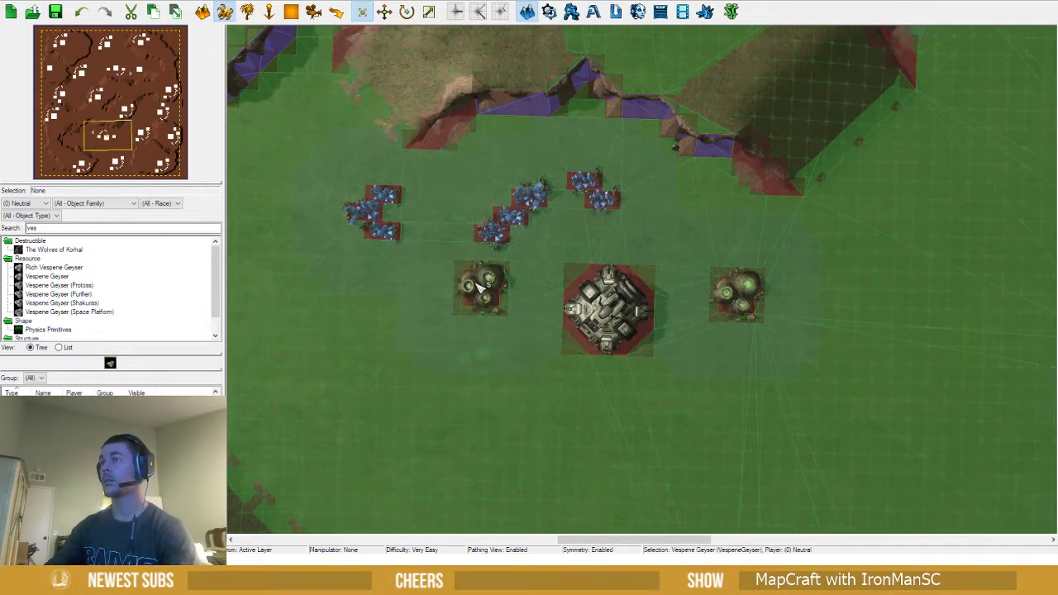
Rearrange the central southern base's mineral fields into a symmetrical arc north of the Command Center, between the two geysers
left_click(468, 231)
mouse_move(566, 183)
left_mouse_down()
mouse_move(646, 231)
mouse_move(640, 207)
mouse_move(663, 207)
mouse_move(569, 179)
mouse_move(506, 221)
mouse_move(570, 202)
left_mouse_up()
left_click(533, 201)
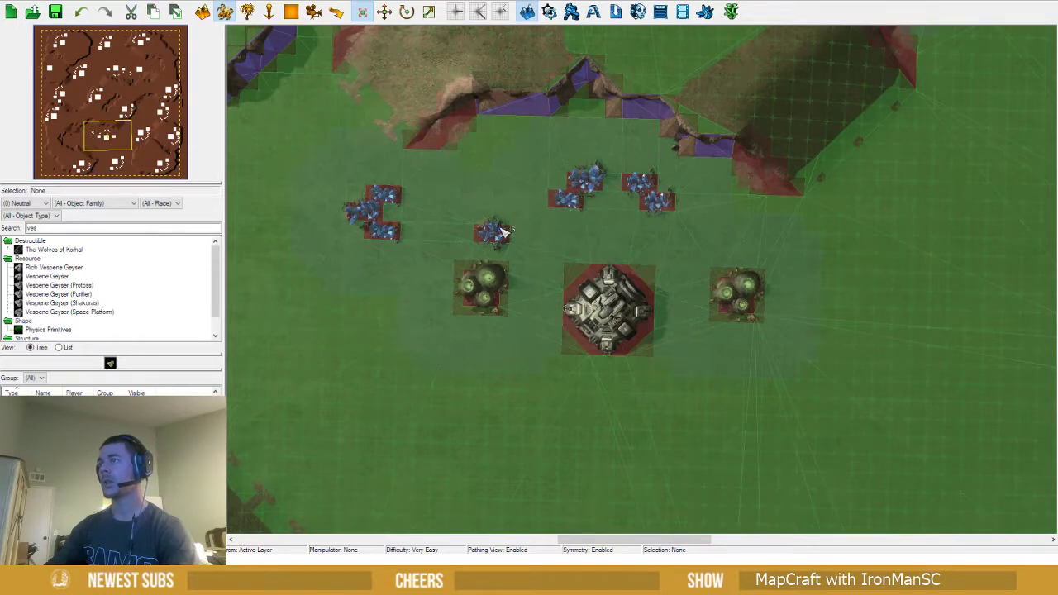
left_click(499, 235)
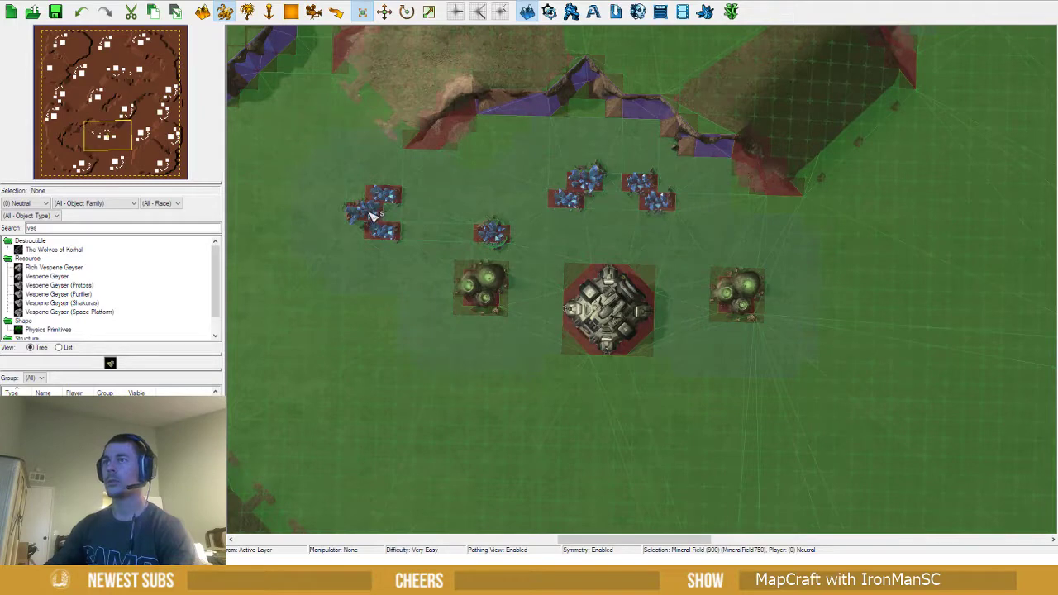
left_click_drag(372, 215, 395, 216)
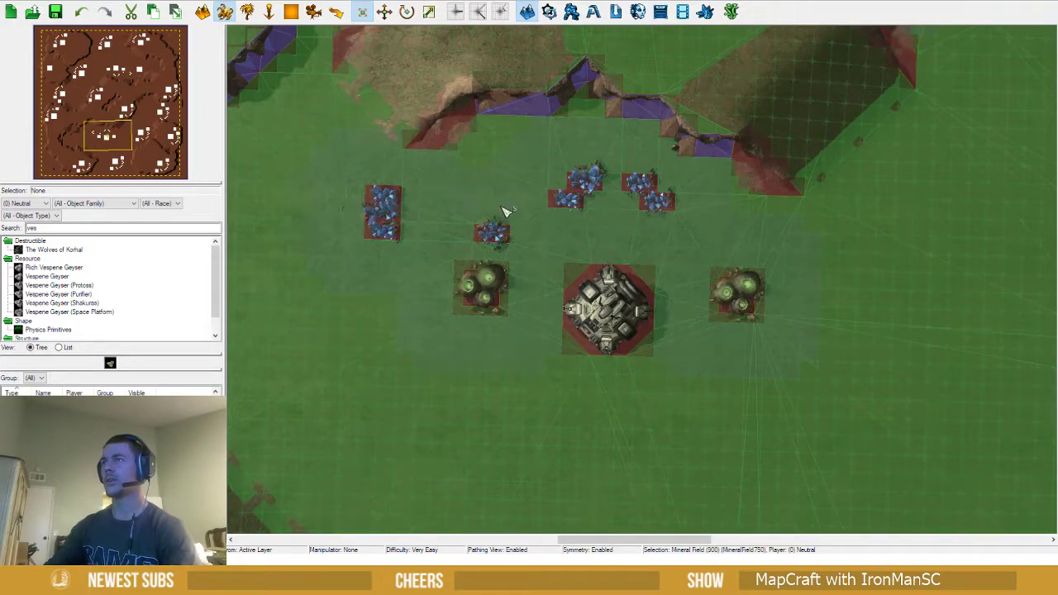
left_click_drag(506, 212, 514, 217)
left_click_drag(378, 199, 725, 238)
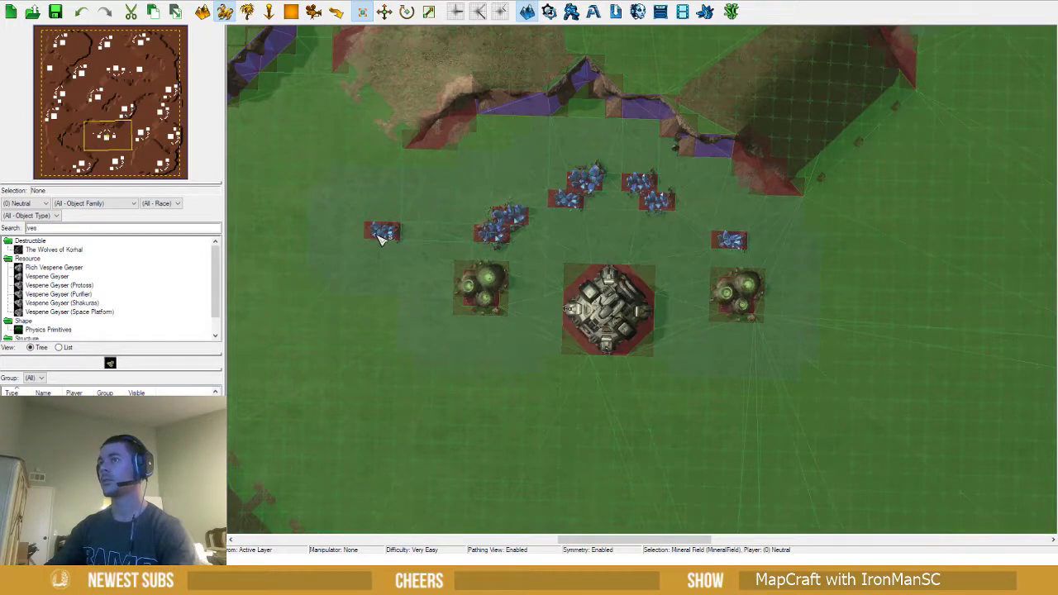
left_click_drag(381, 233, 706, 229)
Hide the pathing overlay and move the whole central southern base north, tight against the cliff
left_click_drag(429, 158, 901, 453)
key("v")
left_click_drag(606, 307, 590, 261)
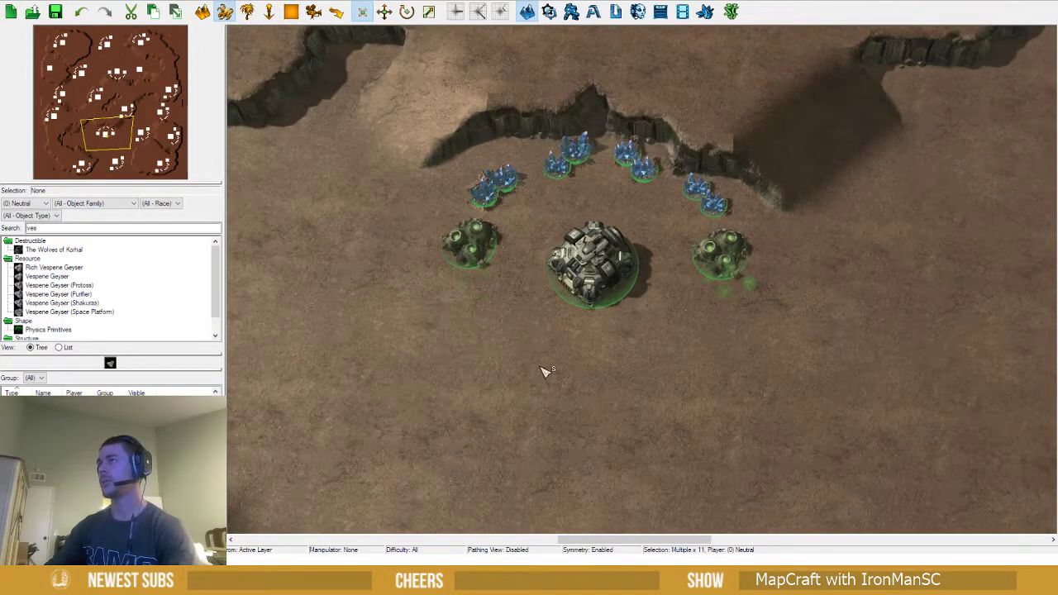
right_click_drag(543, 371, 568, 301, "ctrl")
left_click(653, 392)
scroll(654, 393, "down", 3)
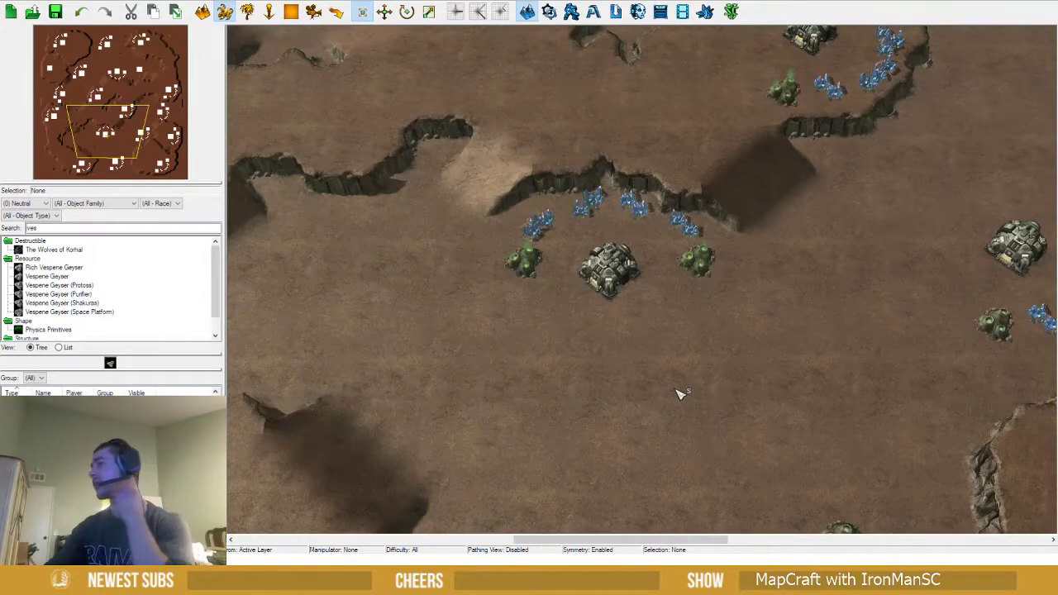
Select all Command Centers across the map and delete them, leaving only the minerals and geysers
right_click_drag(685, 389, 592, 340)
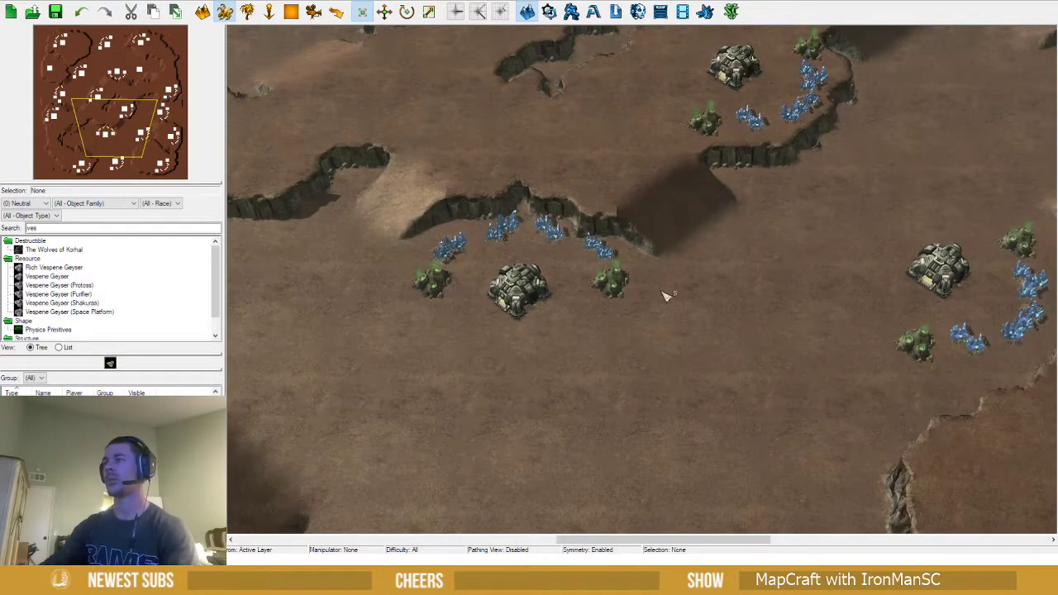
scroll(739, 322, "down", 4)
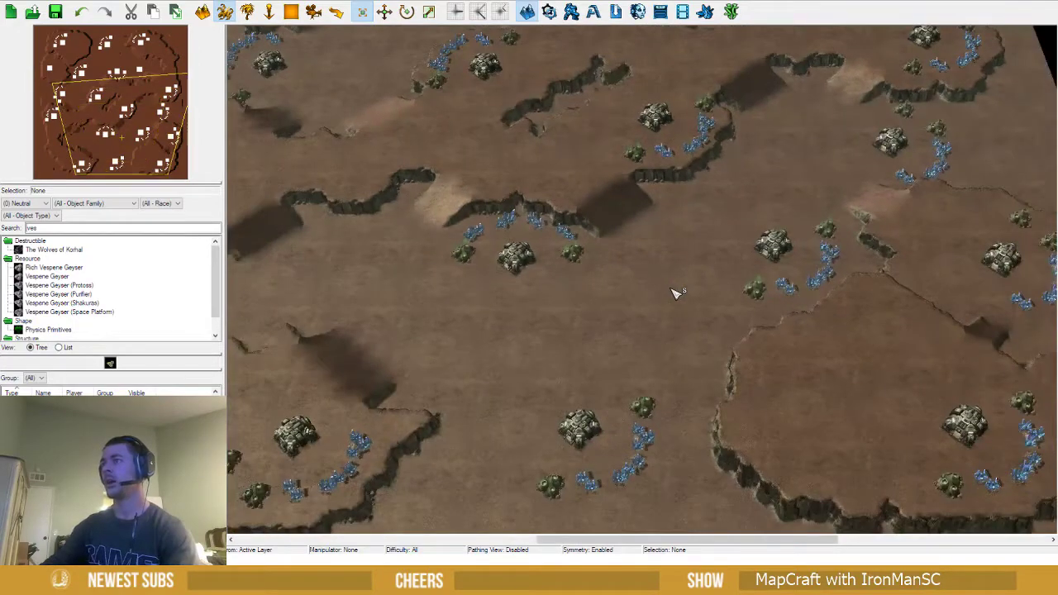
scroll(675, 292, "down", 4)
scroll(642, 284, "up", 2)
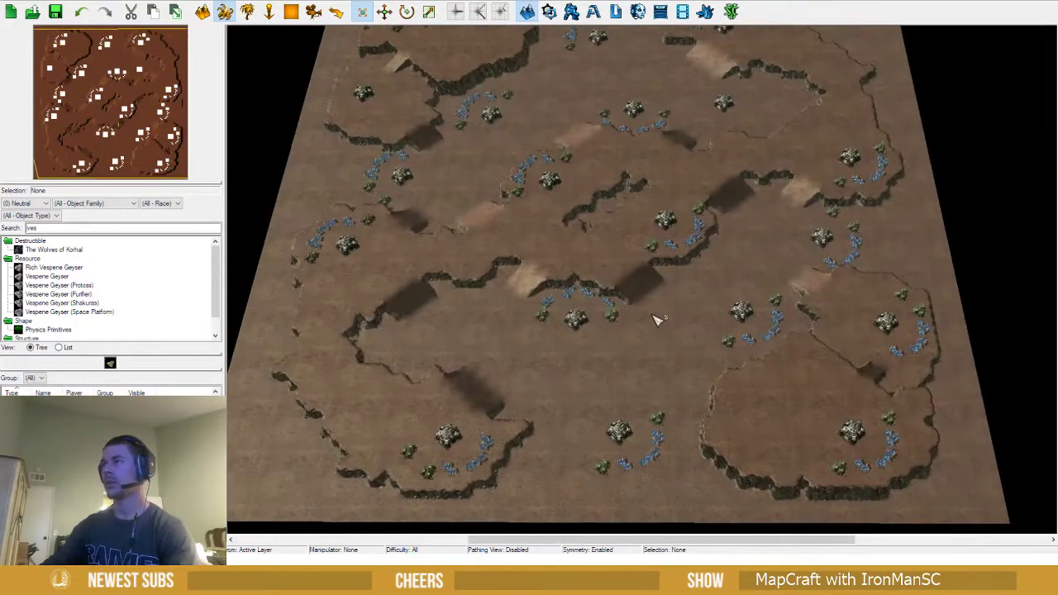
left_click(671, 229)
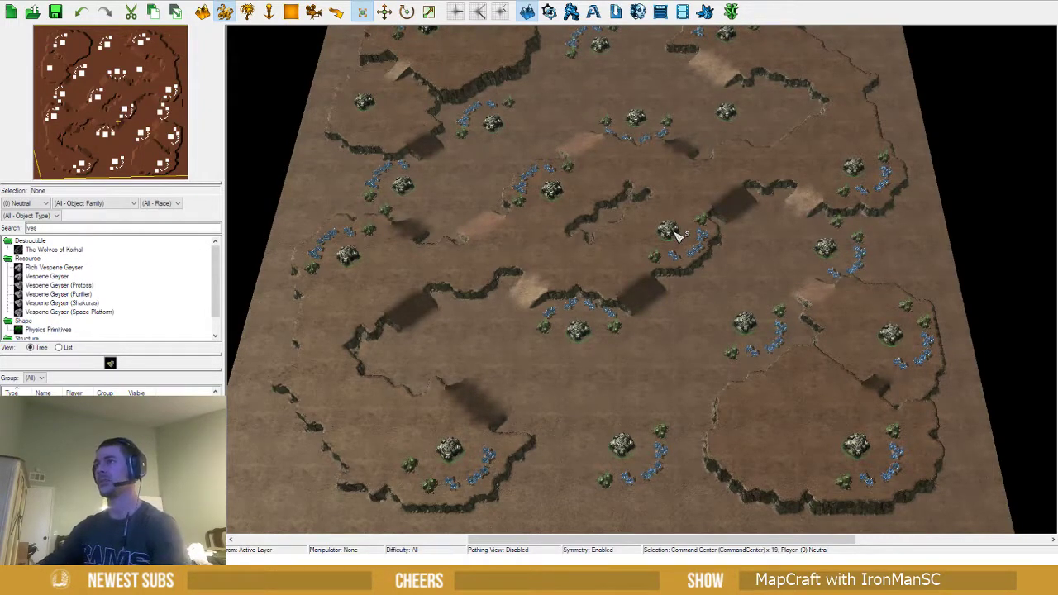
key("Delete")
scroll(625, 283, "down", 4)
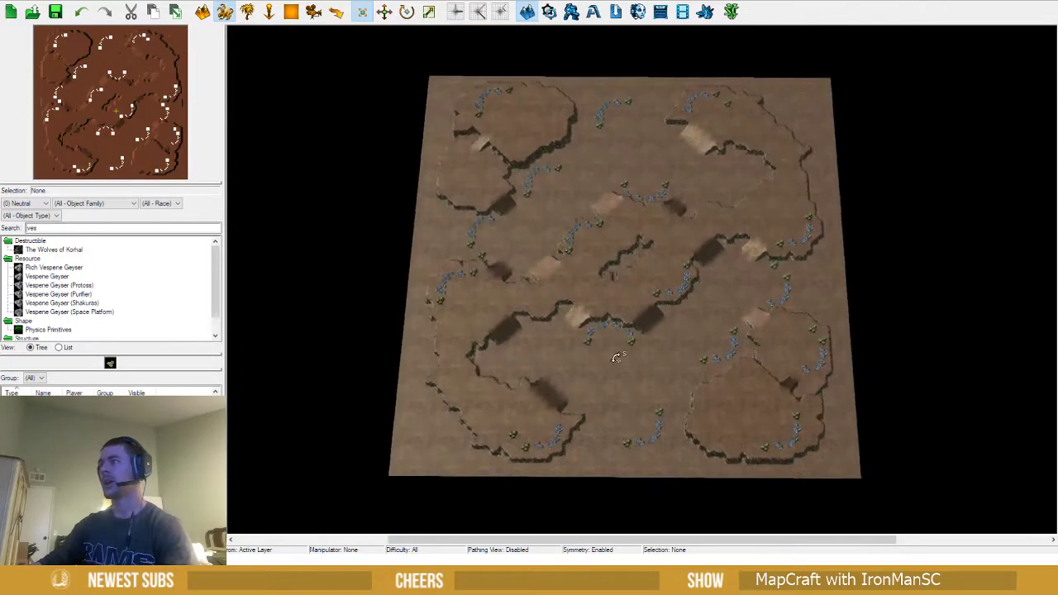
Switch to doodad placement, search for "tree" and choose Tree - Haven as the brush
scroll(510, 281, "up", 5)
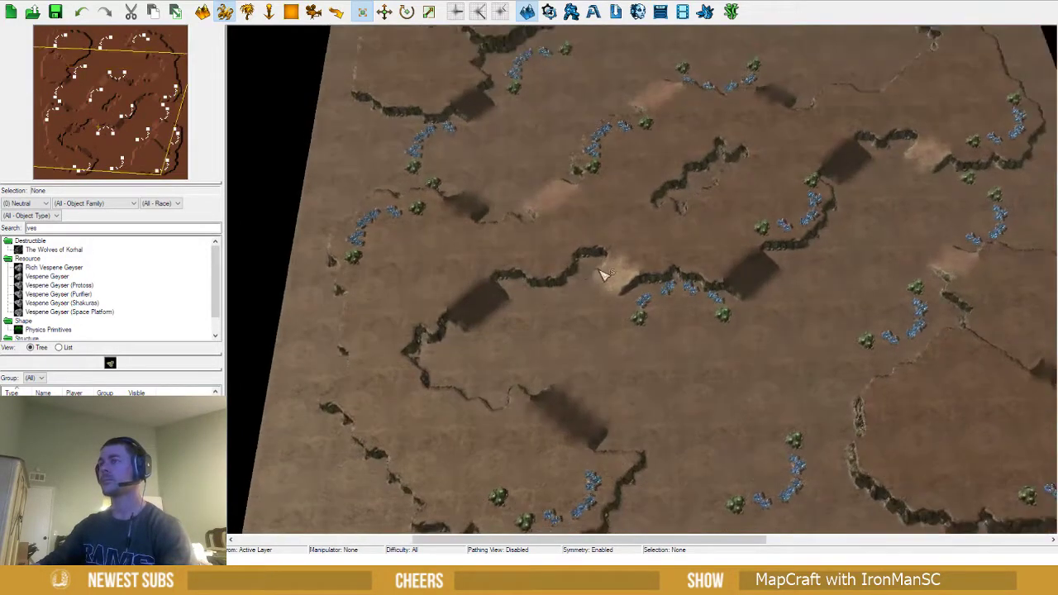
middle_click_drag(603, 273, 575, 258)
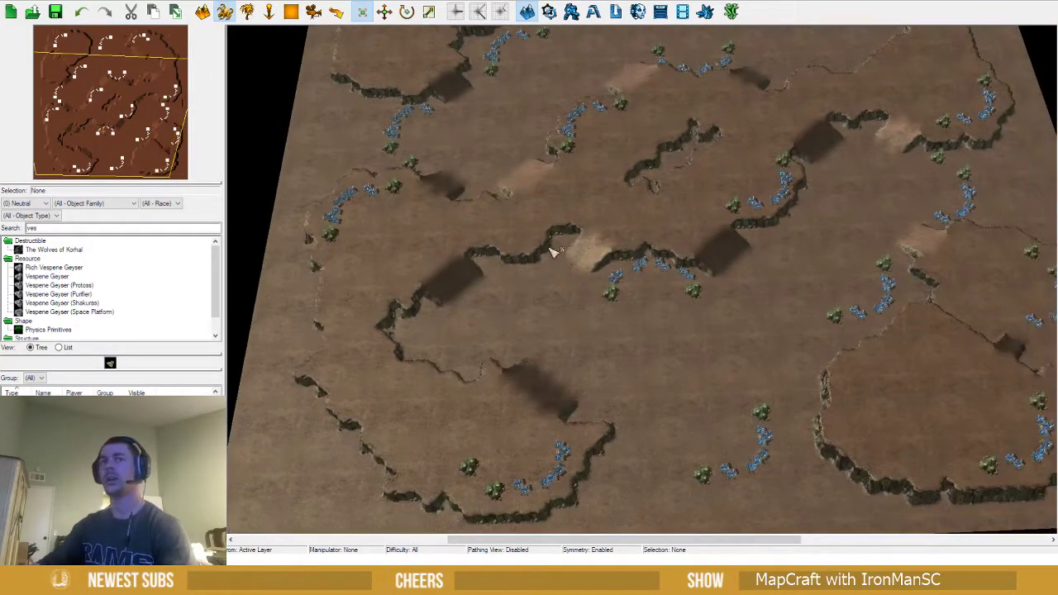
key("d")
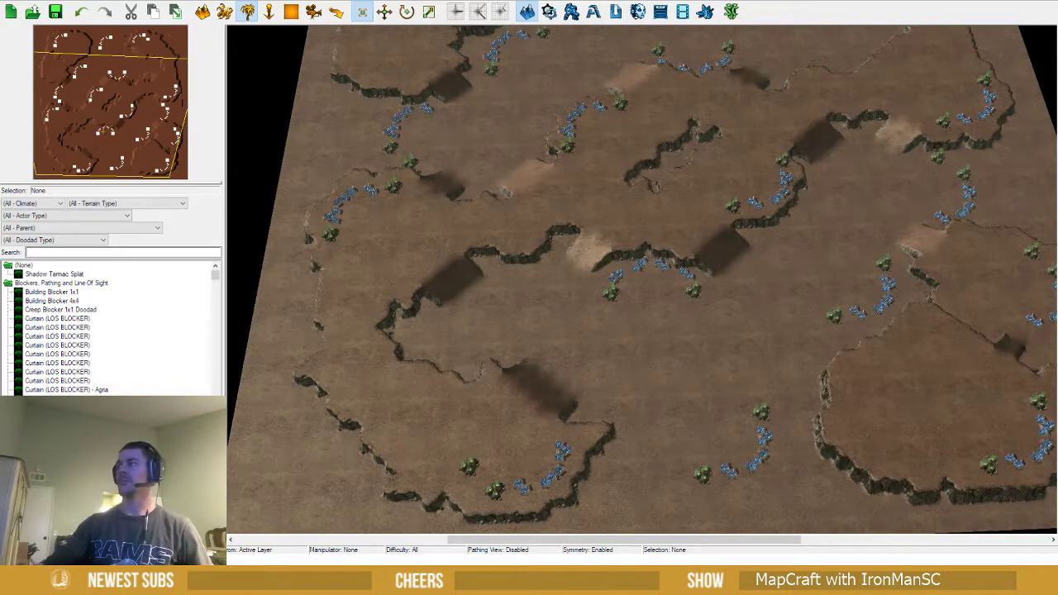
key("Up")
key("Right")
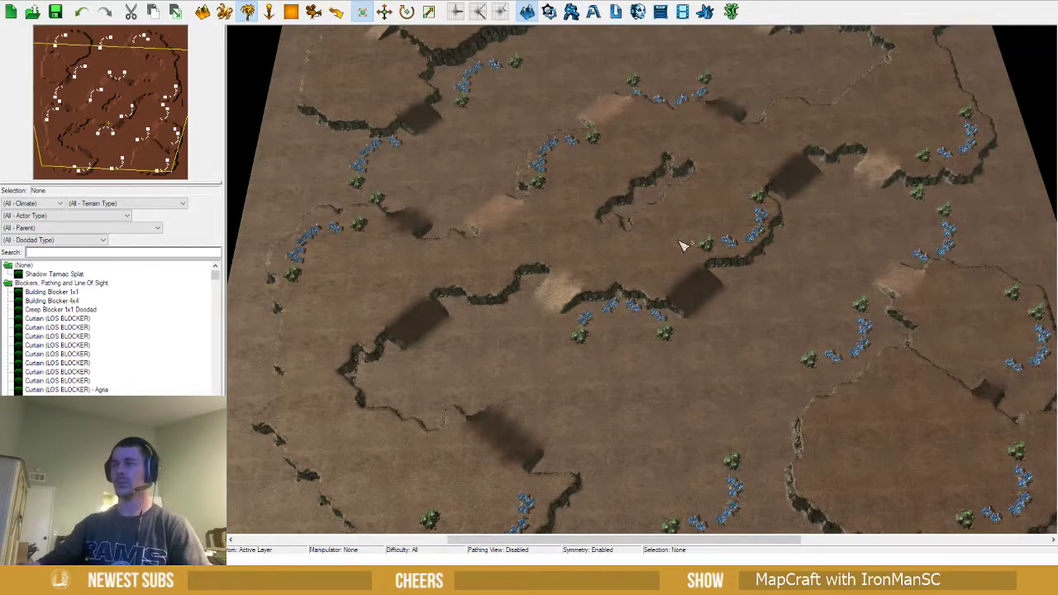
scroll(685, 242, "up", 5)
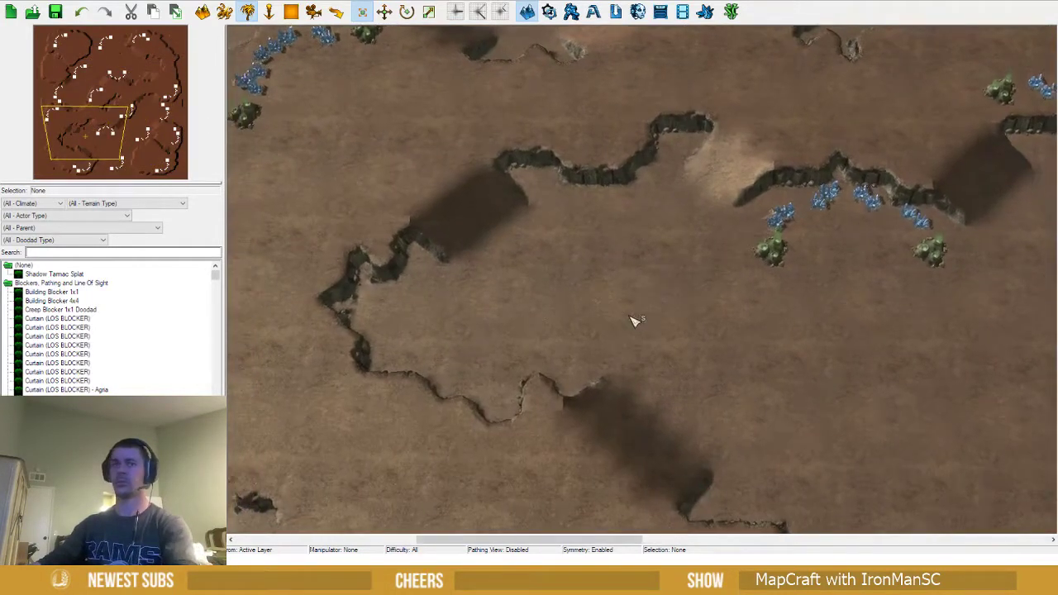
left_click(46, 250)
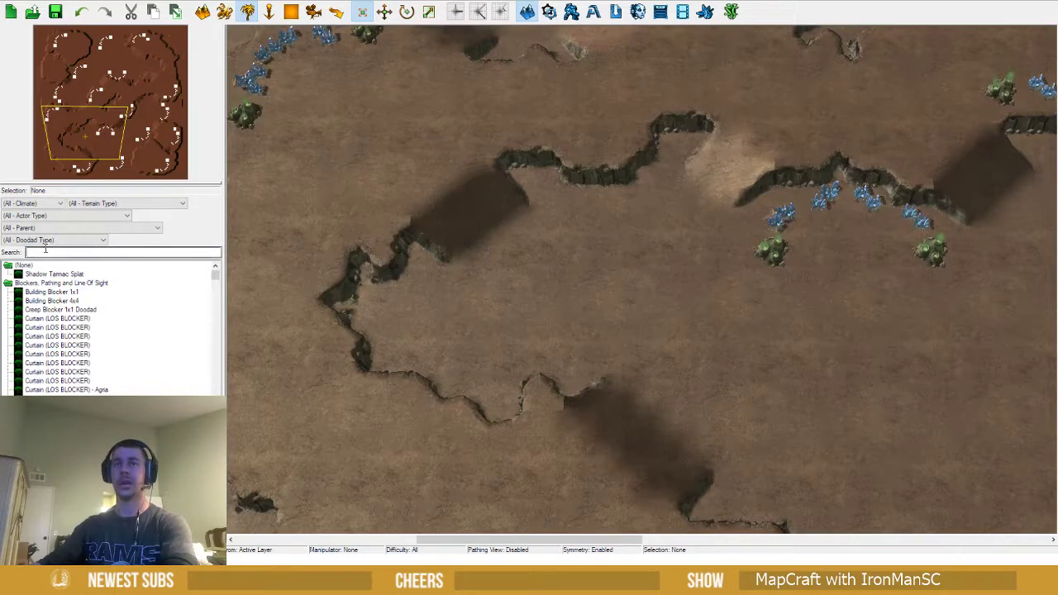
type("tree")
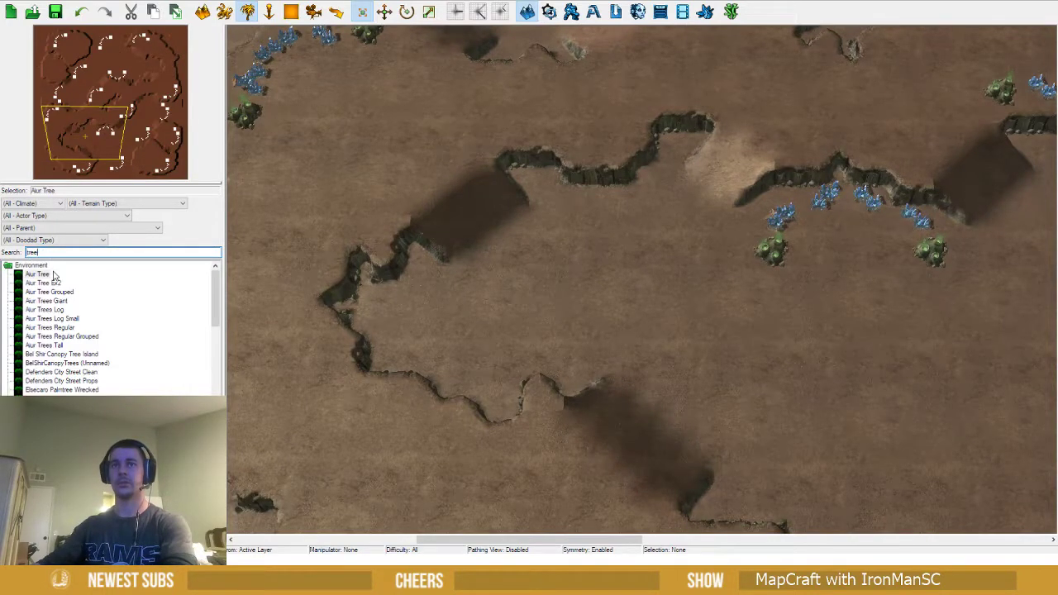
left_click(51, 275)
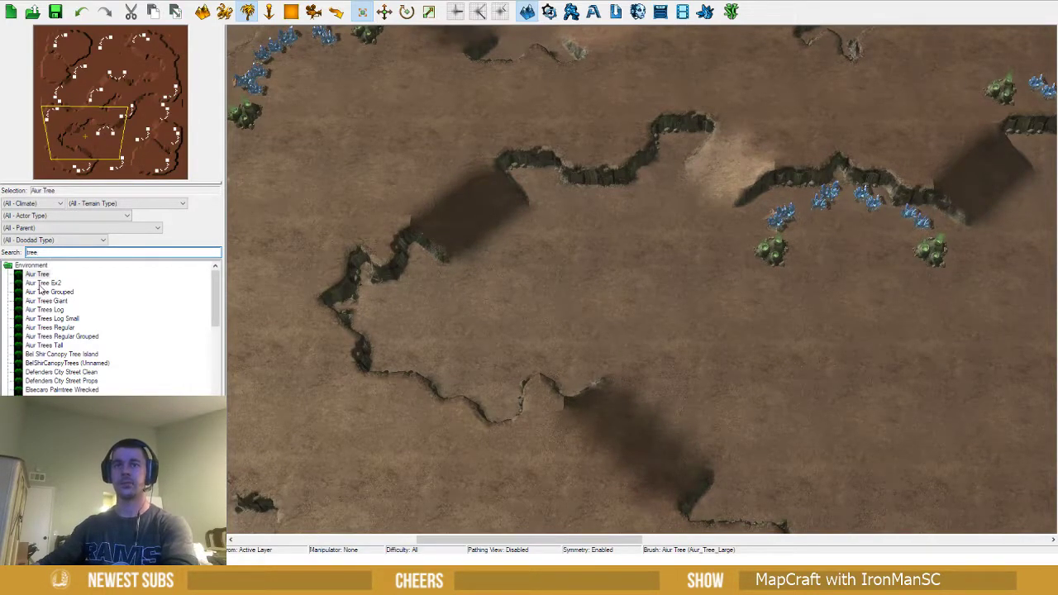
scroll(116, 326, "down", 10)
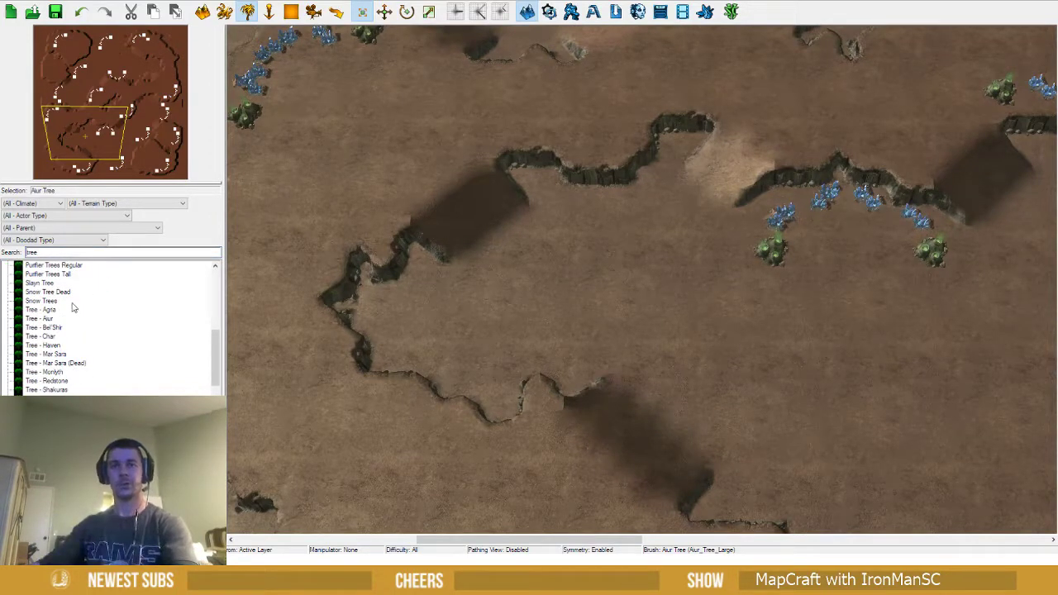
left_click(45, 345)
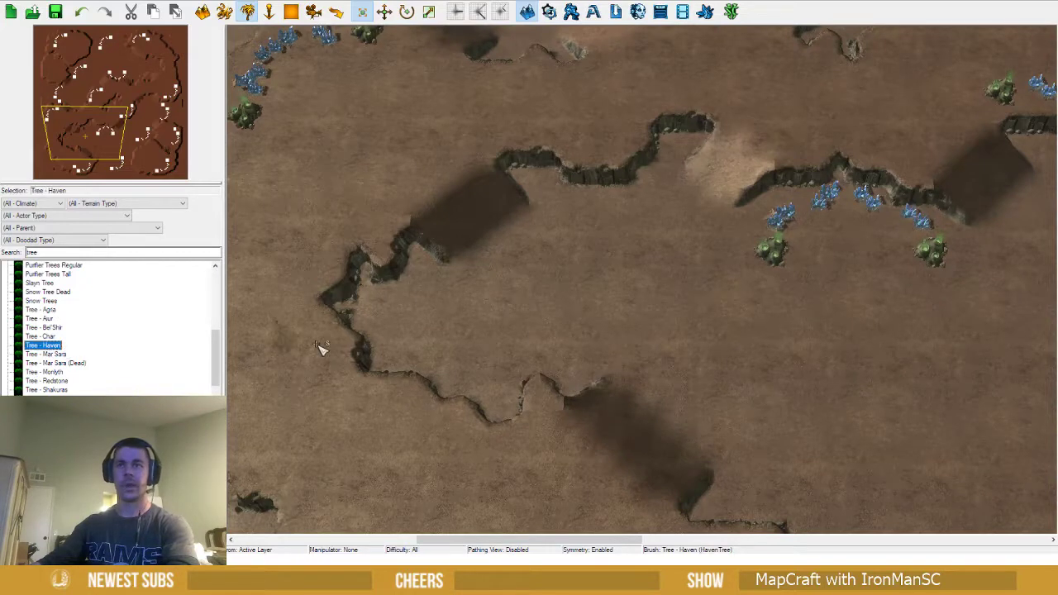
Paint Haven trees over the pointed western corner between the two shaded ramps and along the foot of the cliff northeast of it
key("Left")
mouse_move(491, 327)
left_mouse_down()
mouse_move(538, 267)
mouse_move(497, 294)
mouse_move(547, 307)
mouse_move(566, 288)
mouse_move(488, 306)
mouse_move(559, 312)
mouse_move(524, 335)
mouse_move(569, 358)
mouse_move(593, 347)
mouse_move(676, 375)
mouse_move(609, 319)
mouse_move(633, 366)
mouse_move(628, 411)
mouse_move(540, 333)
mouse_move(574, 373)
mouse_move(510, 368)
mouse_move(489, 342)
left_mouse_up()
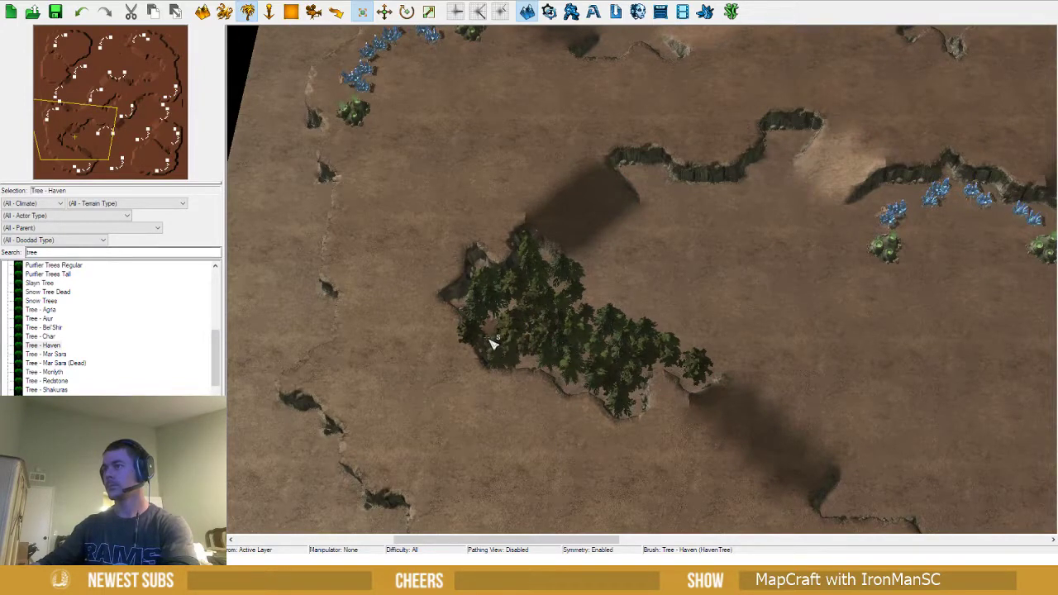
right_click(479, 345)
key("Up")
key("Right")
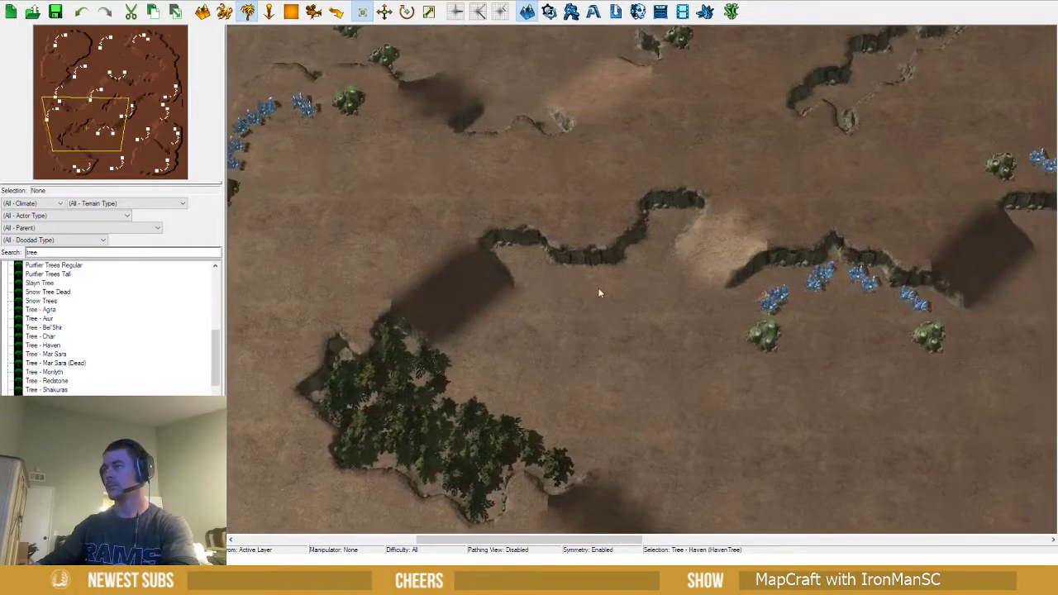
mouse_move(647, 248)
left_mouse_down()
mouse_move(678, 229)
mouse_move(647, 260)
mouse_move(698, 217)
mouse_move(671, 234)
mouse_move(694, 207)
mouse_move(650, 261)
mouse_move(600, 276)
mouse_move(511, 258)
left_mouse_up()
Paint Haven trees along the southwestern plateau's cliff, from the foot of the ramp around the plateau's northeastern corner
key("Down")
key("Right")
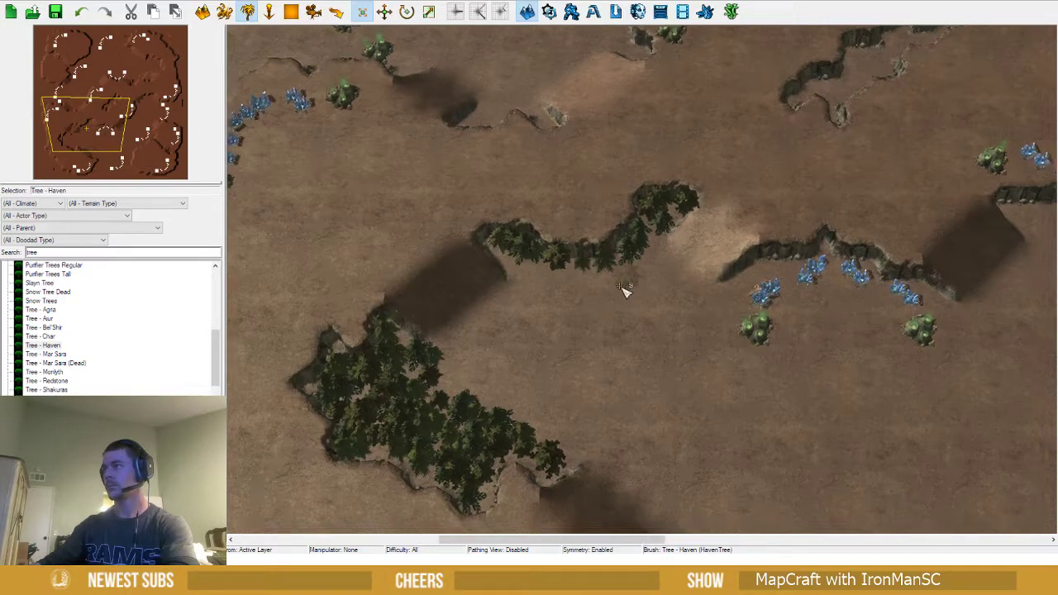
mouse_move(610, 355)
left_mouse_down()
mouse_move(606, 366)
mouse_move(637, 371)
mouse_move(677, 406)
mouse_move(677, 347)
mouse_move(646, 354)
mouse_move(702, 338)
mouse_move(656, 395)
mouse_move(668, 371)
left_mouse_up()
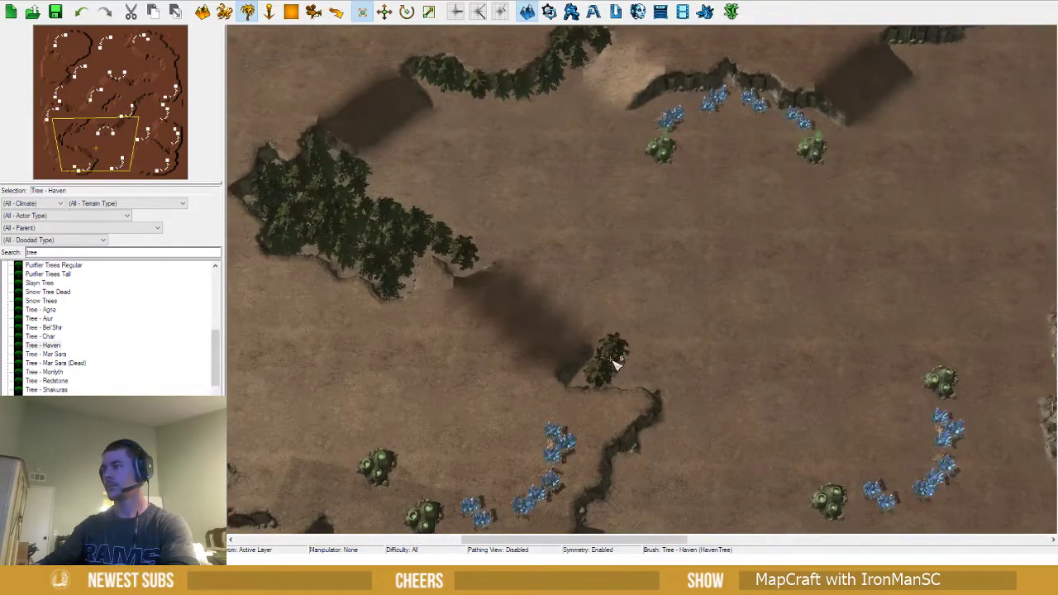
key("Down")
Paint a strip of Haven trees outside the northwestern cliff edge of the large southeastern plateau
key("Up")
key("Right")
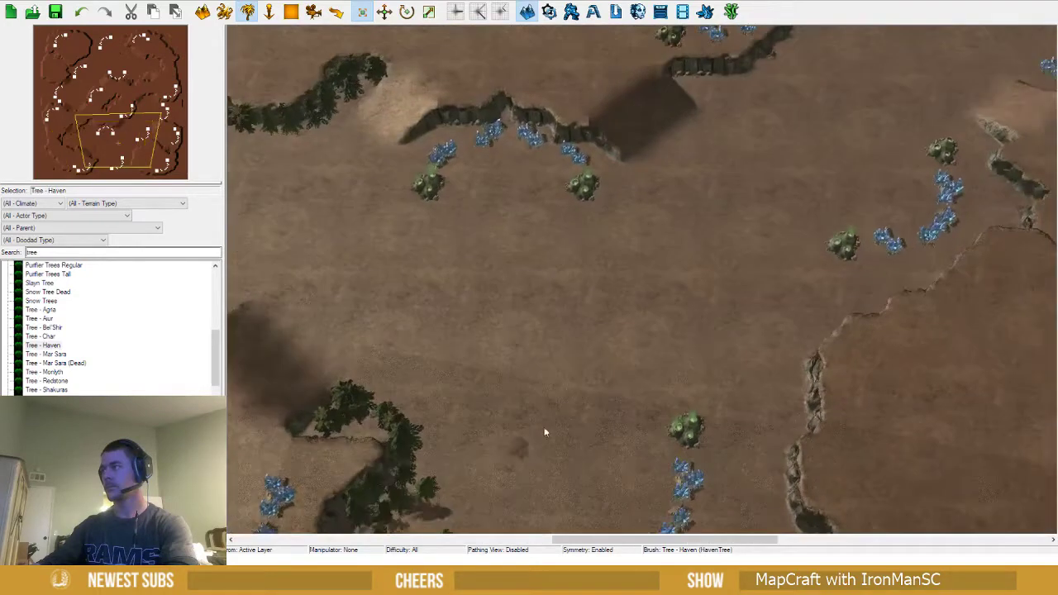
key("Up")
key("Right")
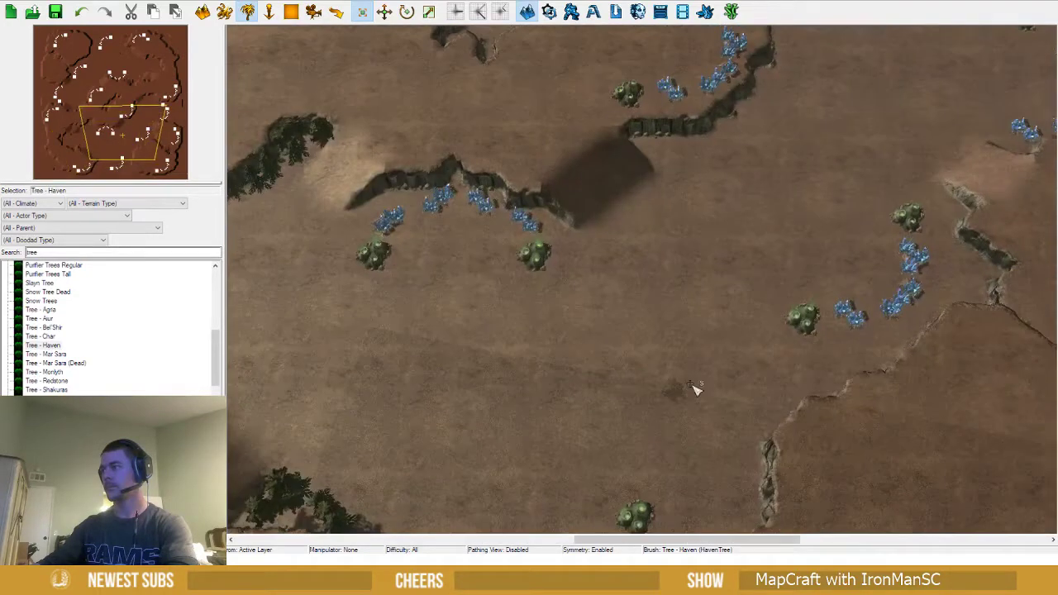
mouse_move(792, 391)
left_mouse_down()
mouse_move(803, 384)
mouse_move(756, 437)
left_mouse_up()
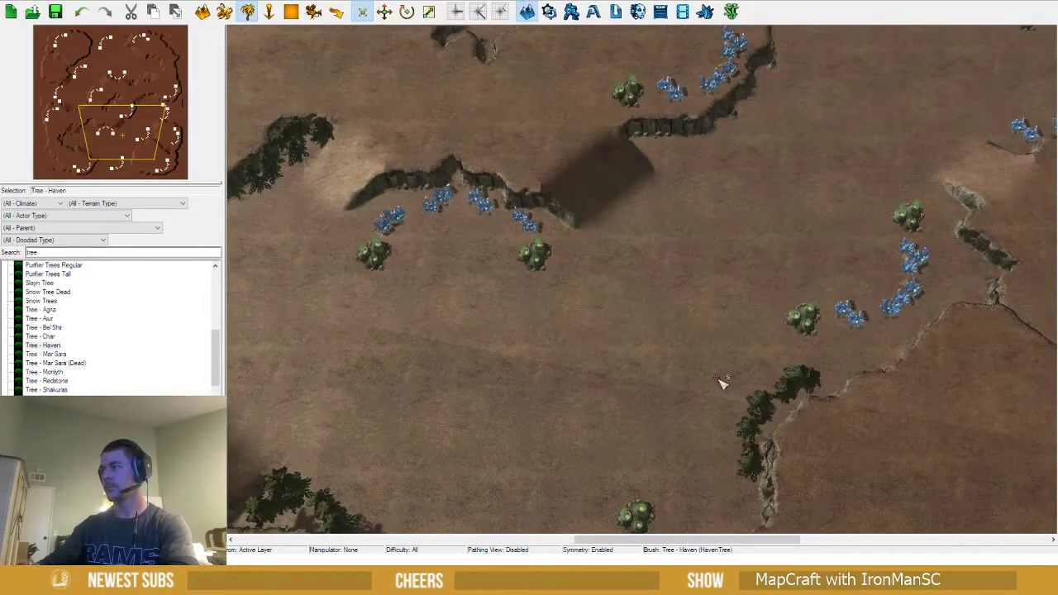
Paint Haven trees below the cliff east of the central ramp and at the cliff corner beside the central-east base's northern geyser
key("Up")
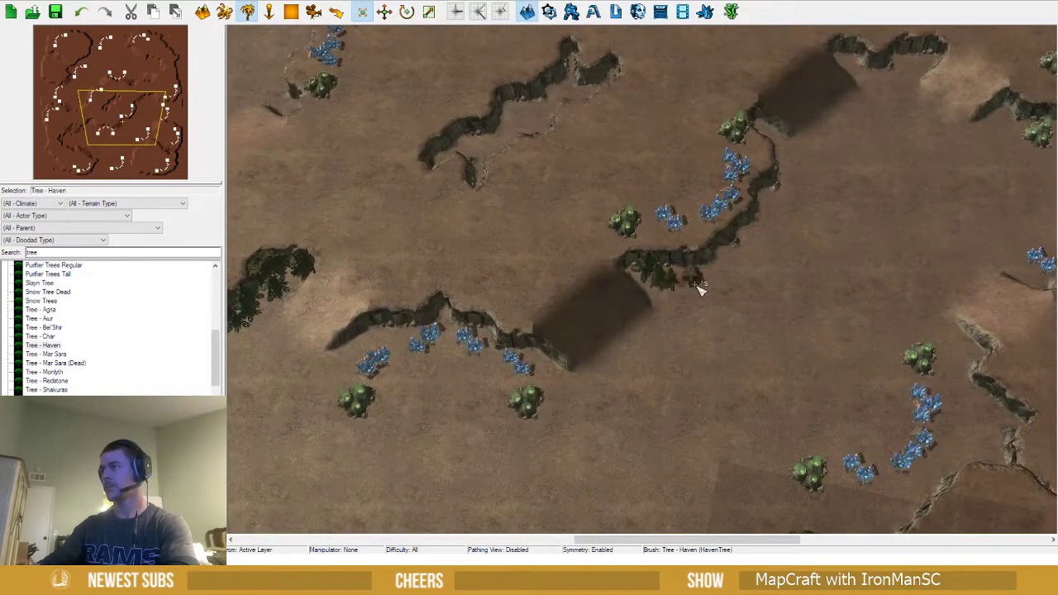
key("Up")
key("Right")
mouse_move(677, 273)
left_mouse_down()
mouse_move(666, 279)
mouse_move(637, 246)
mouse_move(626, 273)
left_mouse_up()
Paint Haven trees along the south-facing cliff between the shaded ramp and the light ramp northeast of the central-east base
key("Up")
key("Right")
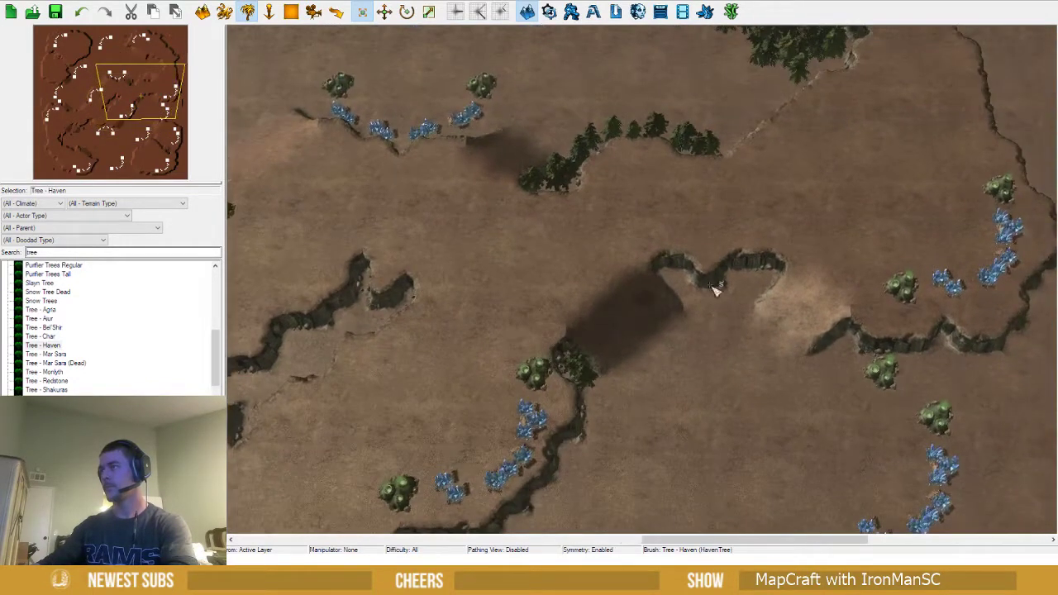
left_click_drag(716, 283, 764, 285)
left_click(709, 299)
left_click(693, 289)
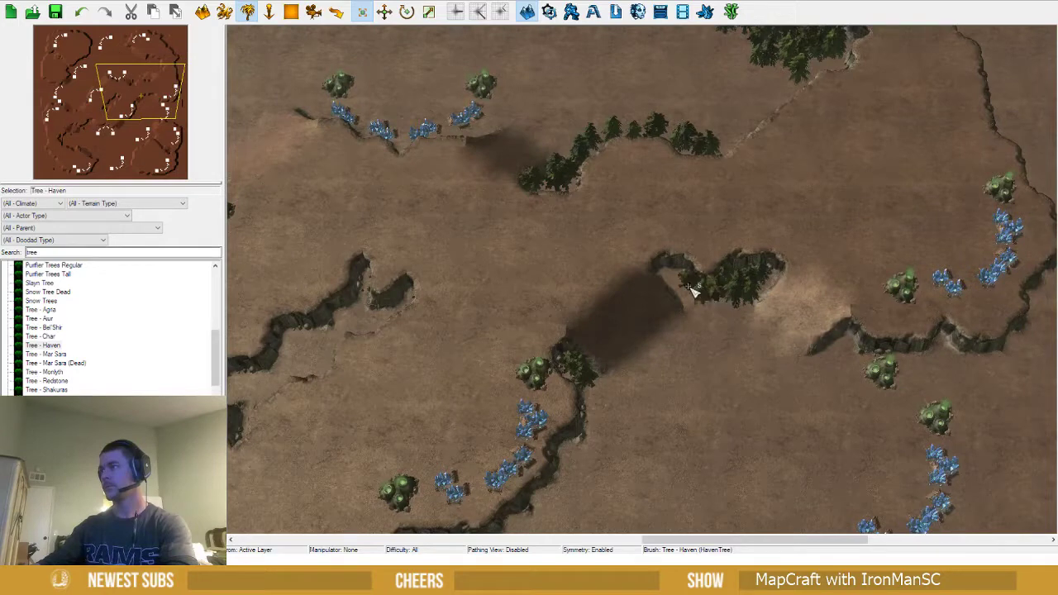
left_click(677, 278)
Paint a grove of Haven trees along the eastern map edge, from the eastern cliff down past the neighbouring mineral line
right_click_drag(727, 356, 634, 283)
mouse_move(882, 305)
left_mouse_down()
mouse_move(913, 388)
mouse_move(884, 463)
left_mouse_up()
left_click(938, 302)
mouse_move(938, 302)
left_mouse_down()
mouse_move(918, 432)
mouse_move(956, 419)
mouse_move(956, 302)
mouse_move(981, 311)
mouse_move(973, 421)
mouse_move(986, 485)
left_mouse_up()
mouse_move(987, 484)
right_mouse_down()
mouse_move(975, 423)
mouse_move(853, 405)
right_mouse_up()
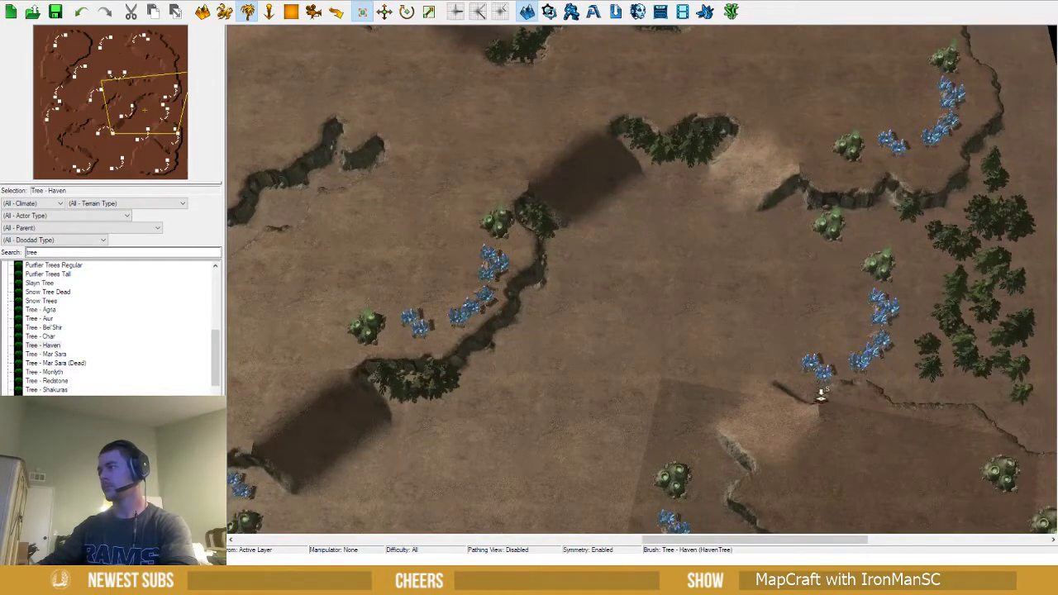
Paint Haven trees along the southern map edge behind the southern base, between the southwestern and southeastern plateaus
right_click_drag(653, 286, 826, 182)
right_click_drag(645, 380, 817, 203)
scroll(702, 265, "down", 3)
right_click_drag(583, 322, 700, 260)
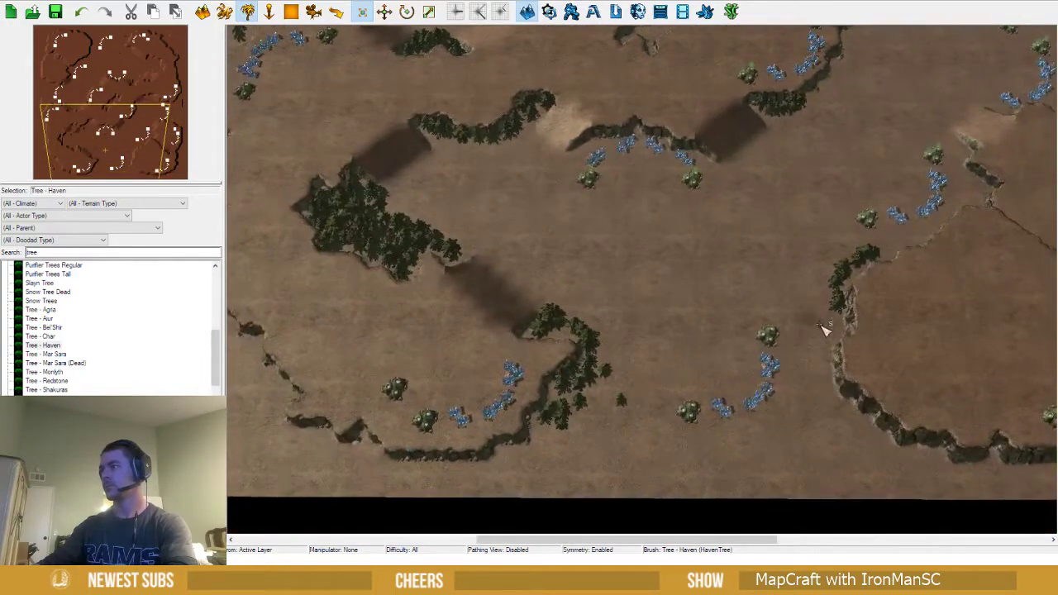
mouse_move(833, 413)
left_mouse_down()
mouse_move(818, 442)
mouse_move(722, 474)
mouse_move(642, 455)
mouse_move(847, 463)
mouse_move(719, 493)
mouse_move(810, 425)
mouse_move(718, 465)
mouse_move(619, 427)
mouse_move(615, 458)
left_mouse_up()
key("Escape")
Examine the whole map's tree coverage and the forested western corner between the two shaded ramps
right_click_drag(556, 358, 560, 248, "ctrl")
scroll(561, 265, "down", 5)
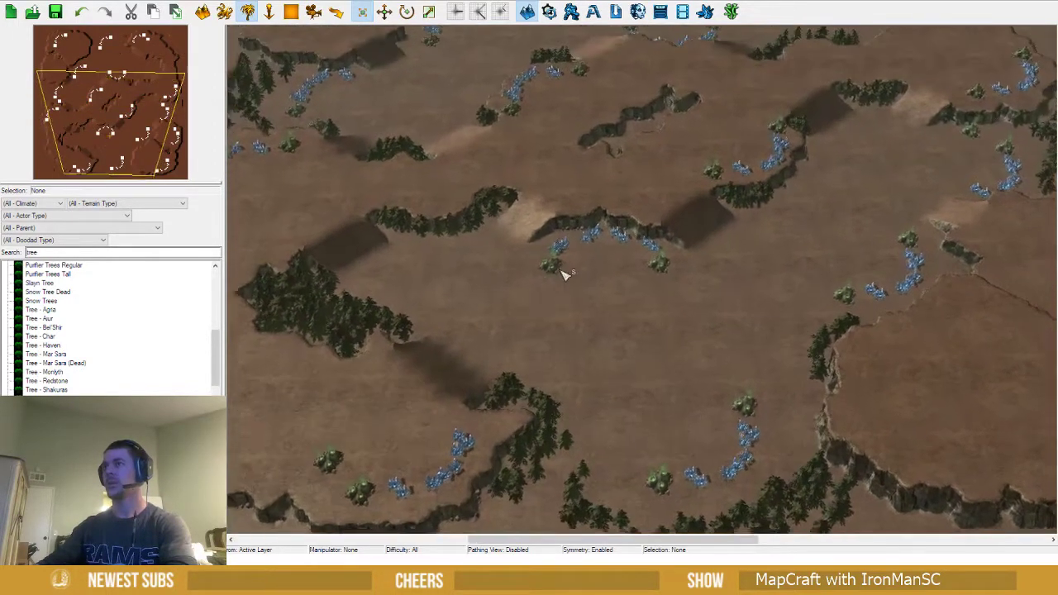
scroll(570, 274, "up", 3)
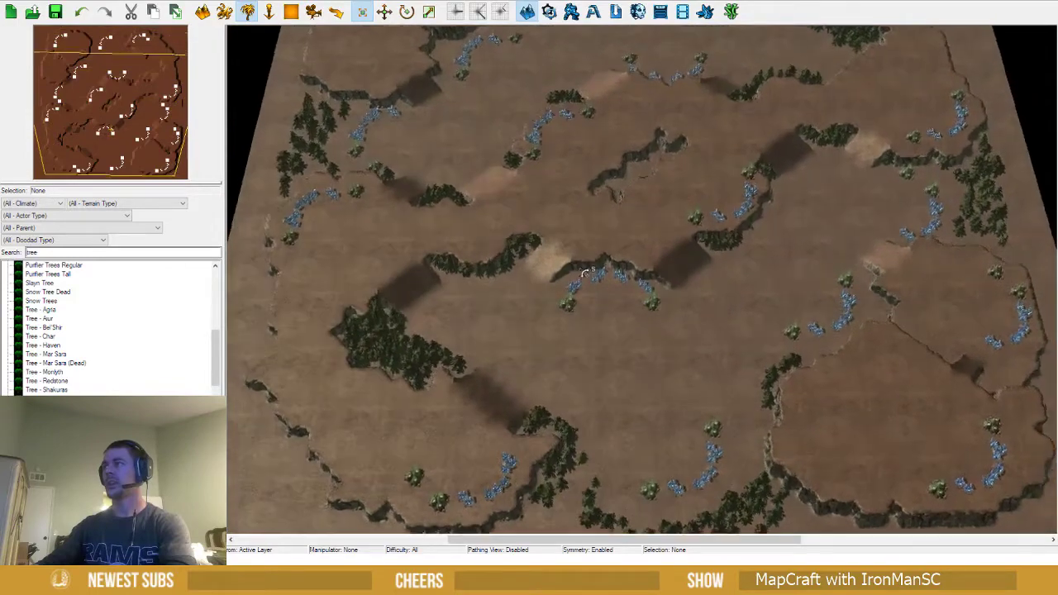
scroll(584, 273, "down", 4)
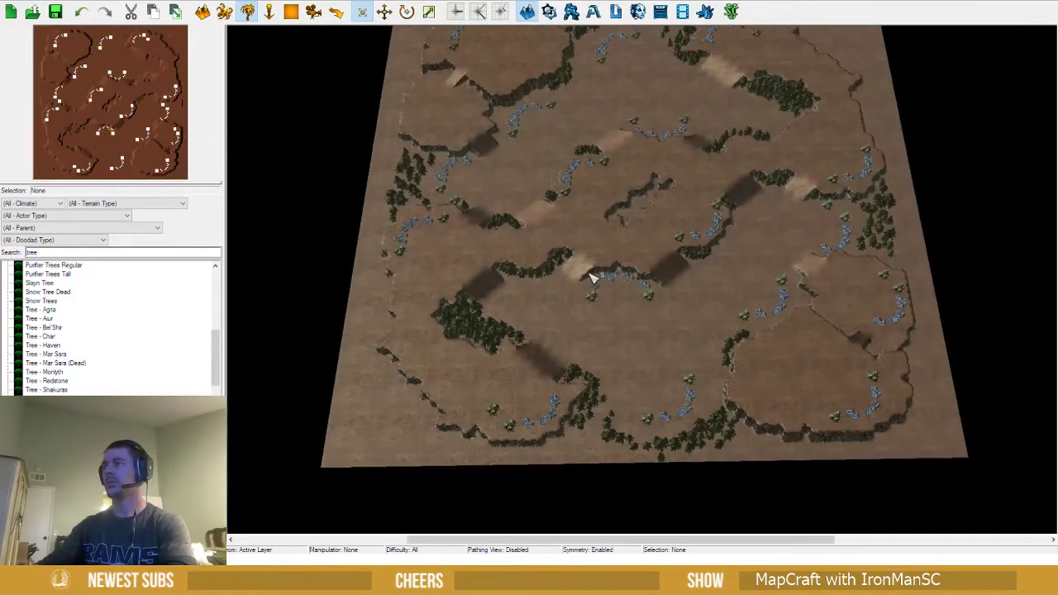
scroll(581, 261, "up", 1)
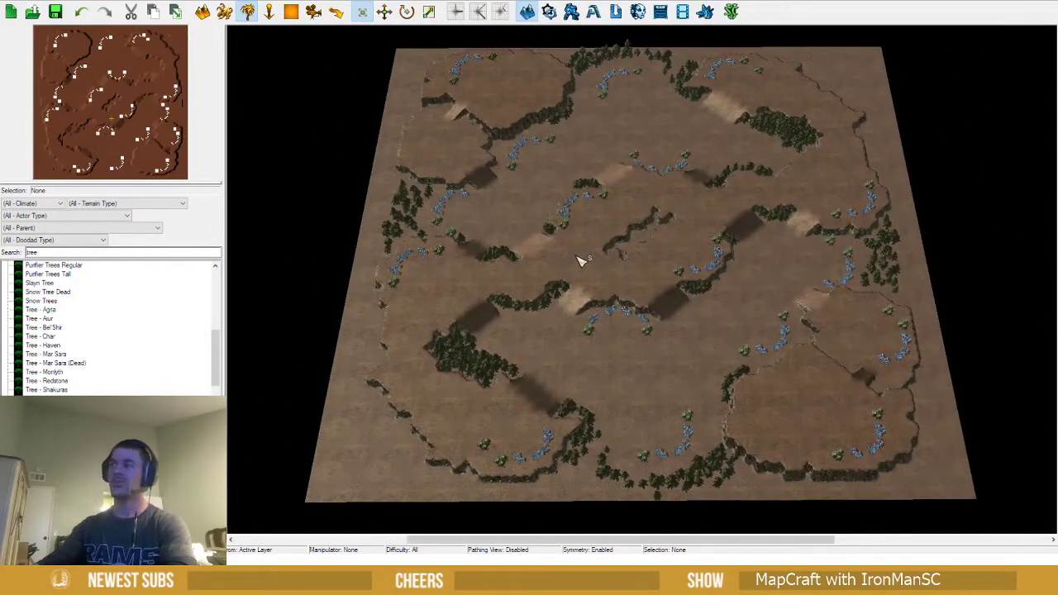
scroll(642, 350, "up", 4)
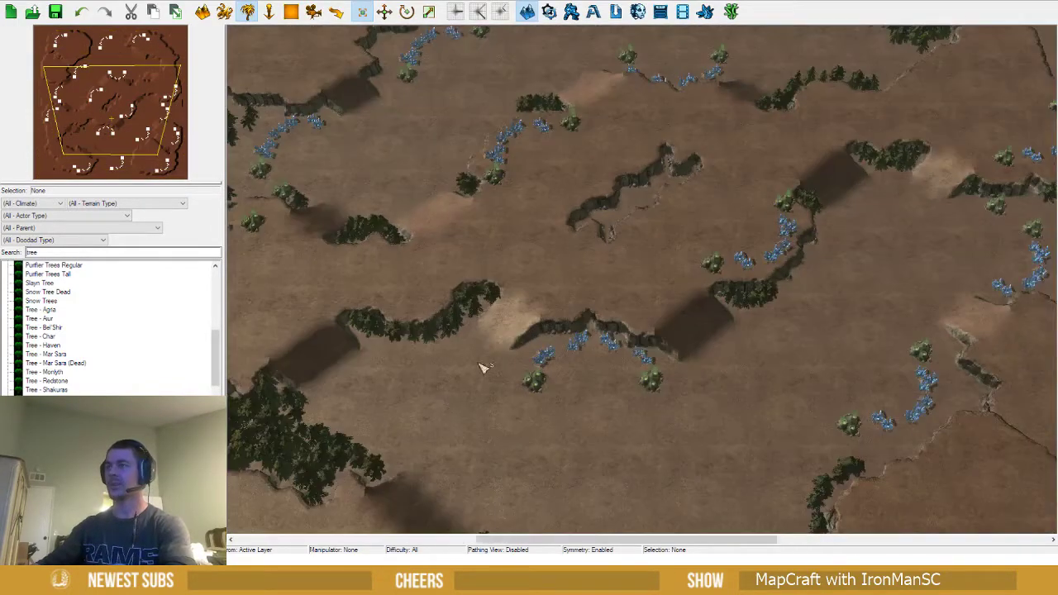
scroll(520, 331, "up", 5)
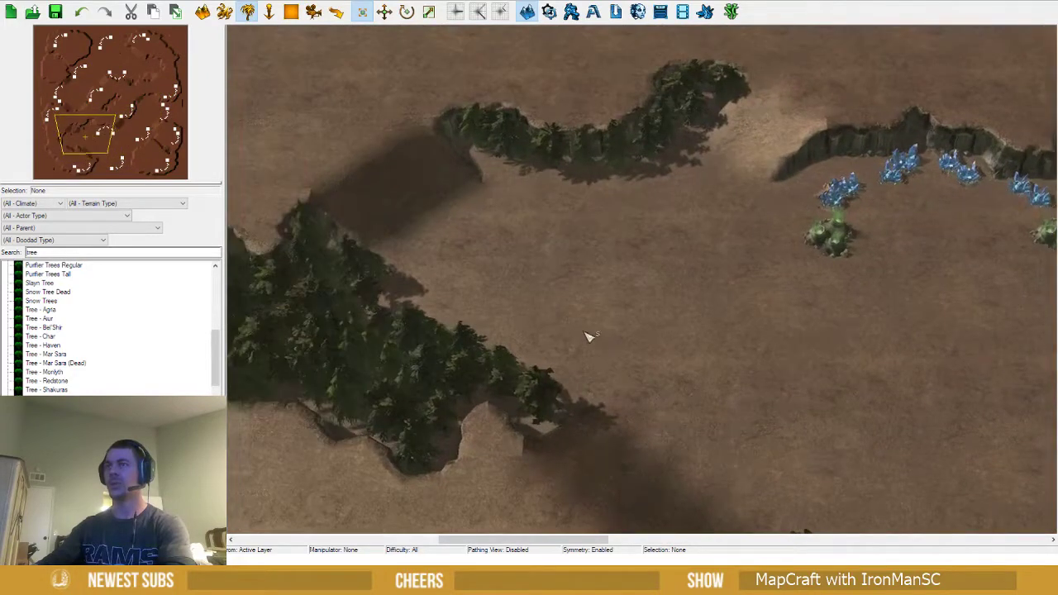
right_click_drag(513, 291, 601, 286)
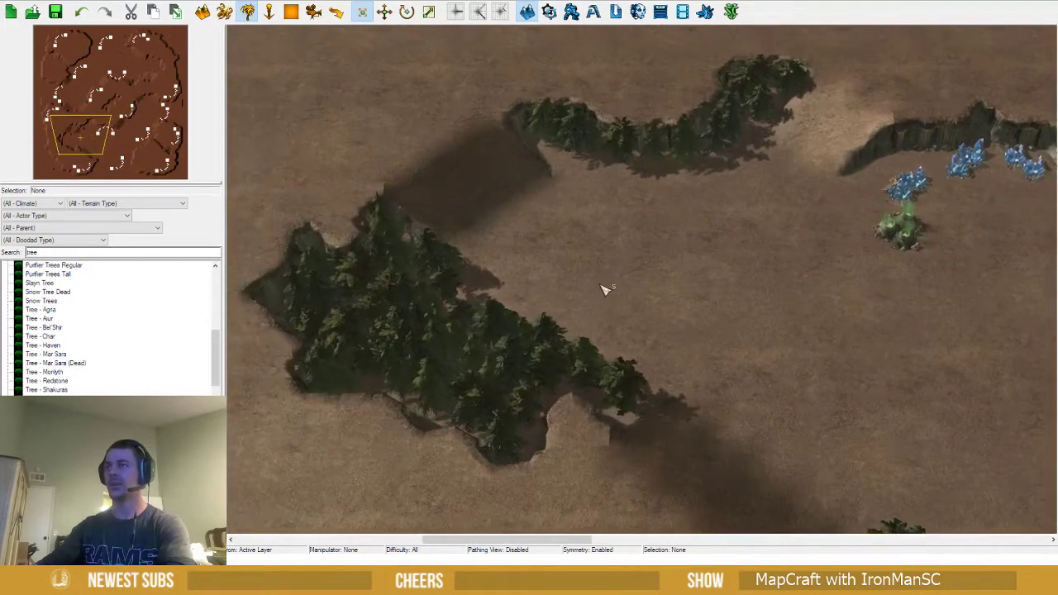
In the terrain layer, mark out the open ground between the forested western corner and the south-central base
key("t")
left_click_drag(291, 81, 890, 494)
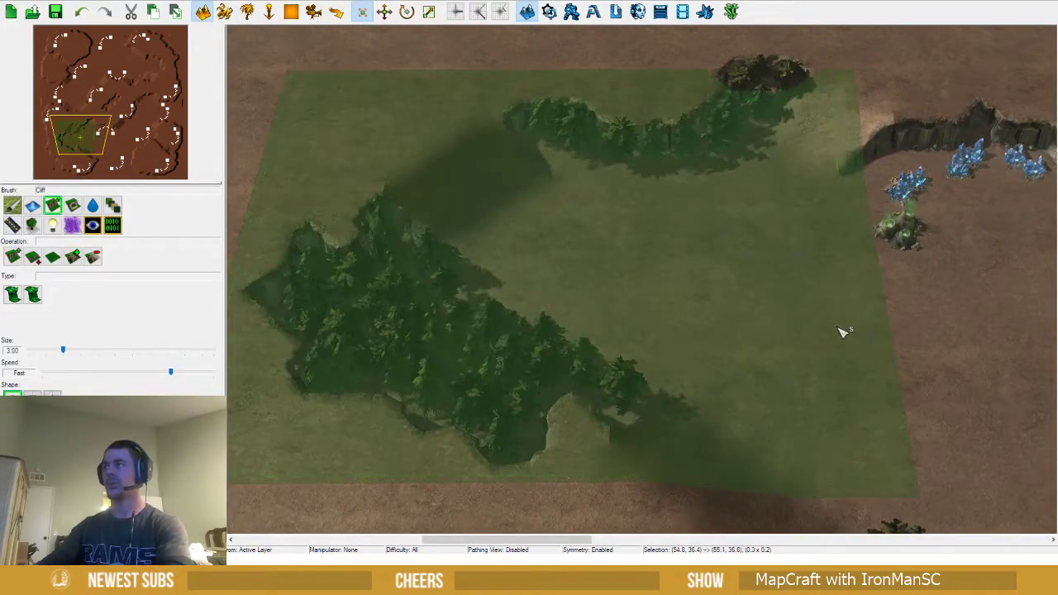
left_click(839, 320)
left_click_drag(552, 189, 814, 310)
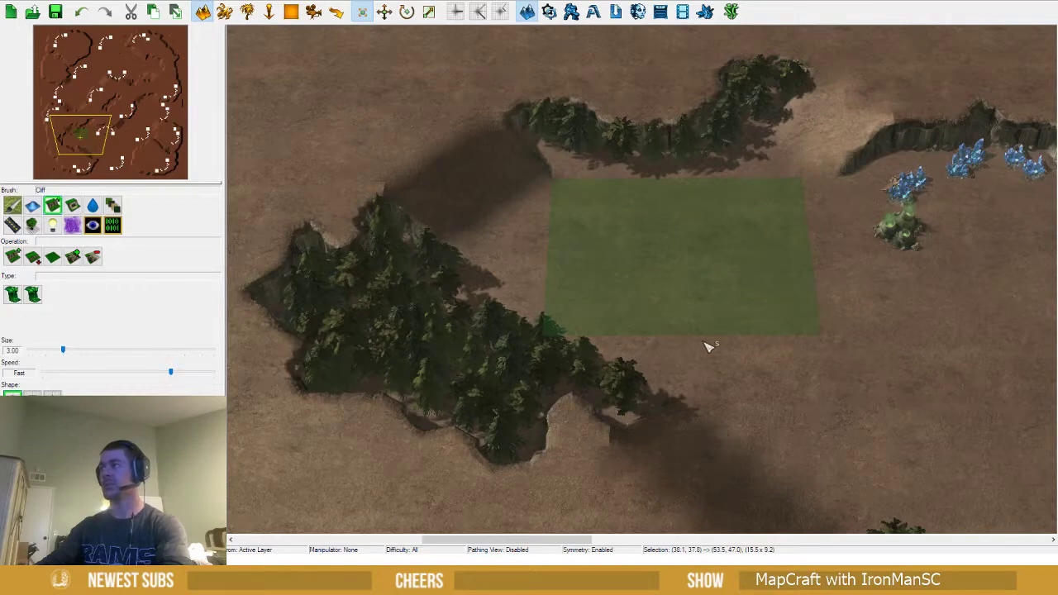
Mark out the large open area between the south-central base, the southern base and the southeastern plateau
right_click_drag(706, 343, 490, 268)
right_click_drag(709, 316, 572, 275)
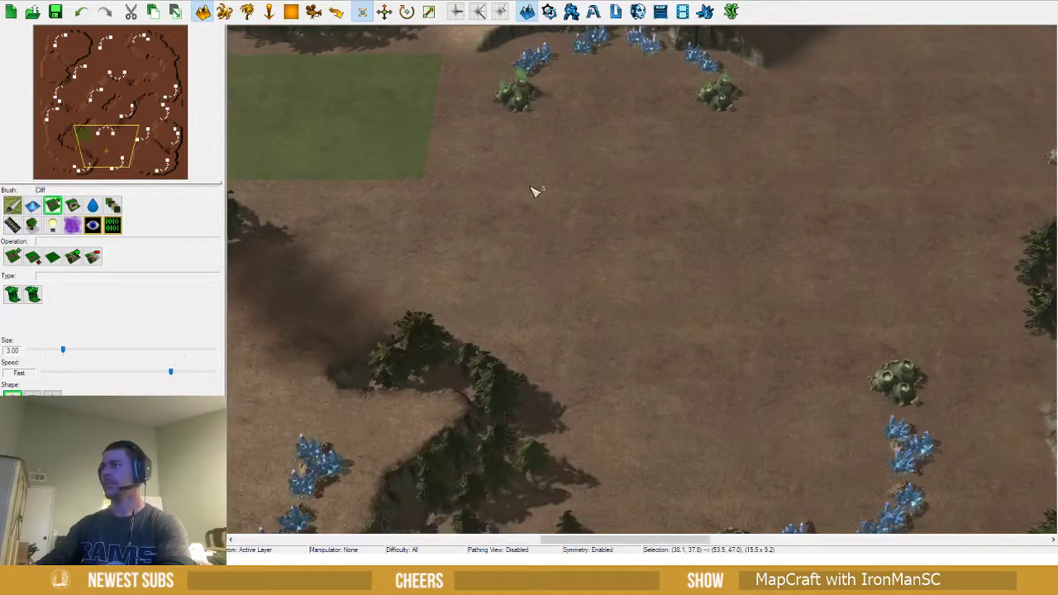
right_click_drag(554, 171, 507, 149)
left_click_drag(420, 83, 796, 446)
scroll(796, 413, "down", 3)
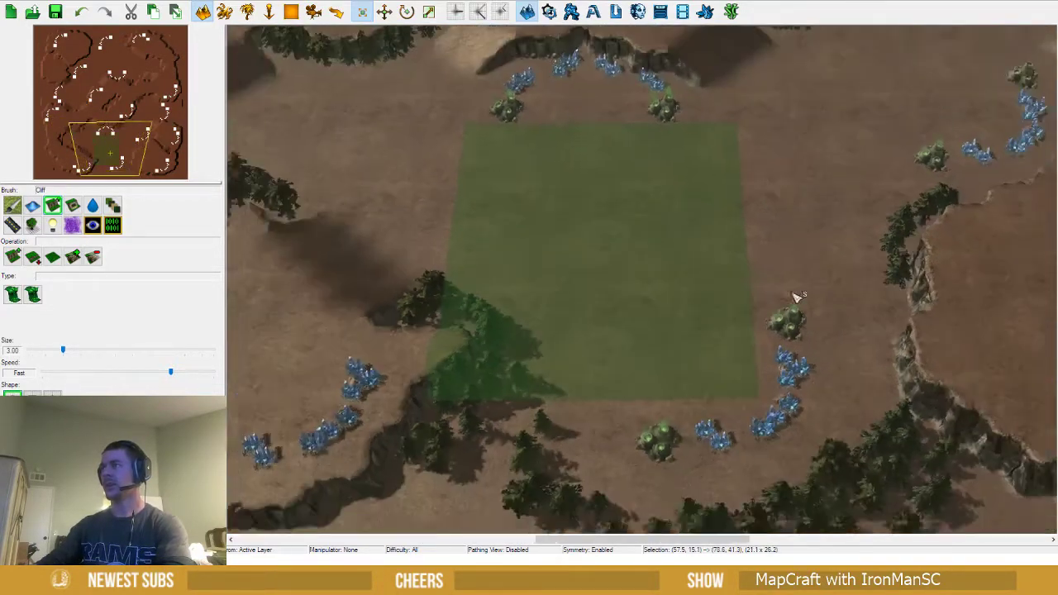
right_click_drag(686, 132, 617, 192)
left_click_drag(494, 88, 1020, 478)
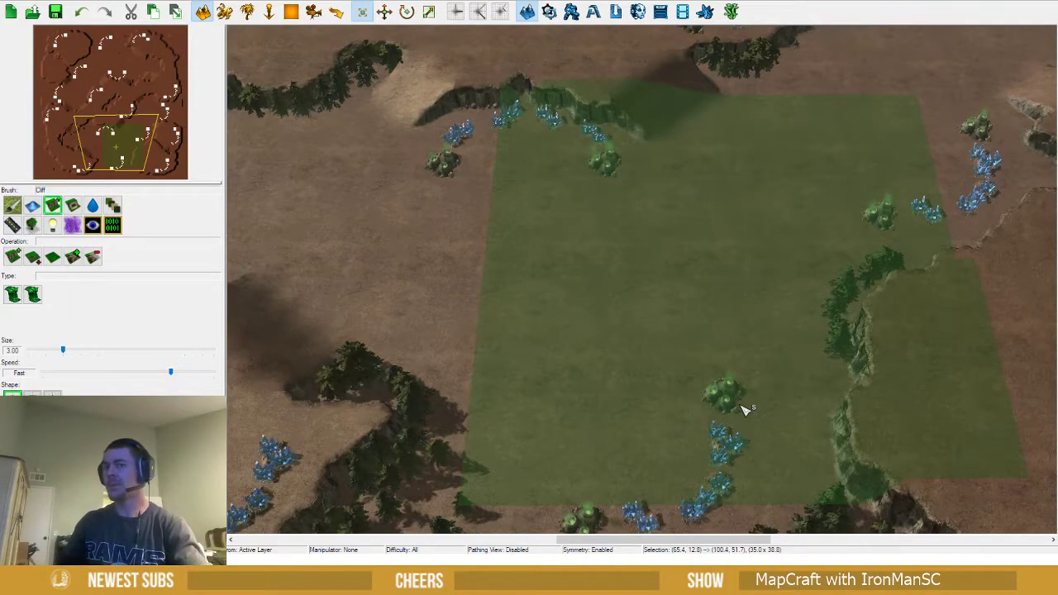
left_click(629, 355)
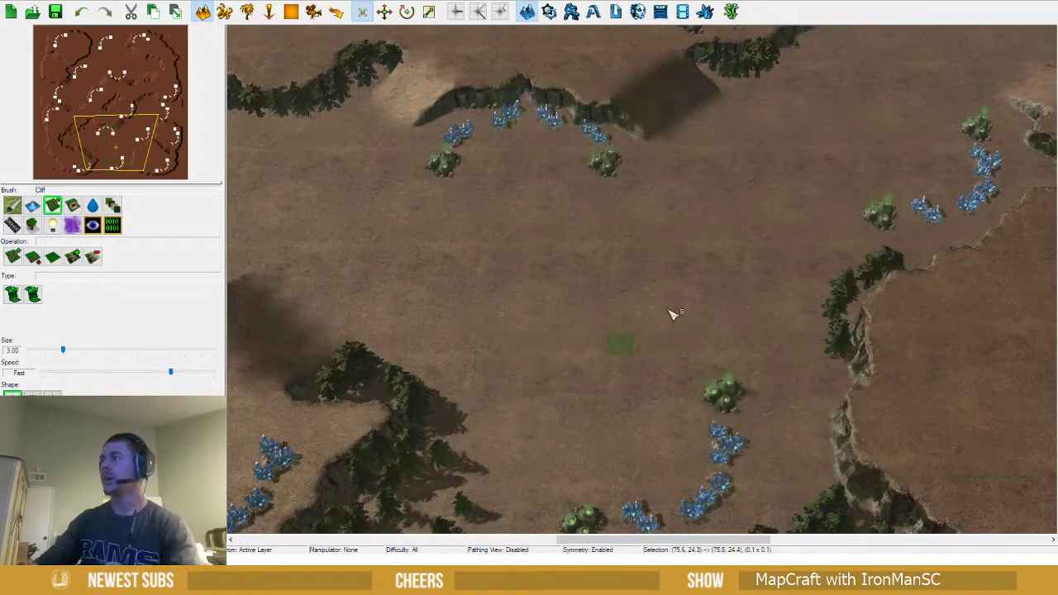
right_click_drag(695, 287, 560, 336)
left_click_drag(536, 190, 706, 323)
right_click_drag(536, 300, 322, 180)
right_click_drag(453, 375, 502, 307)
scroll(404, 381, "down", 3)
left_click(504, 304)
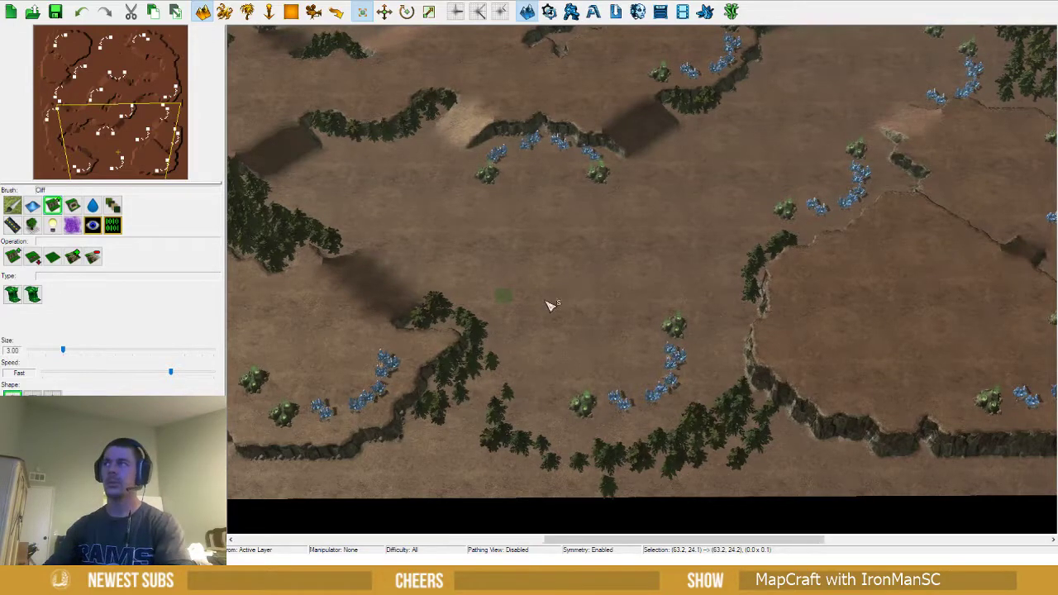
Examine the central ridge and the ramps and bases surrounding it
right_click_drag(557, 173, 502, 279)
right_click_drag(607, 256, 644, 251)
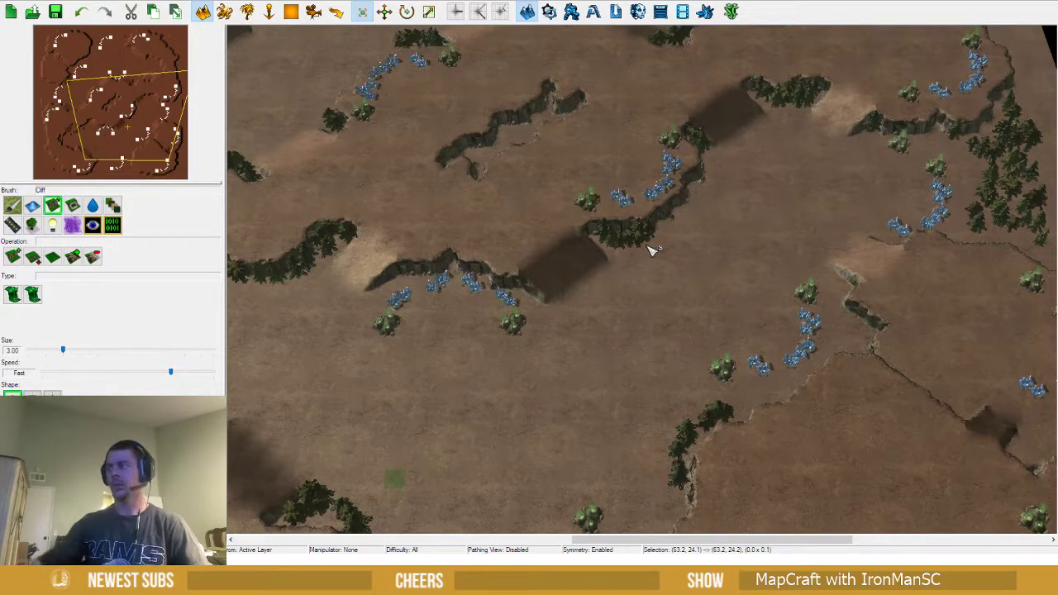
right_click_drag(616, 197, 651, 188)
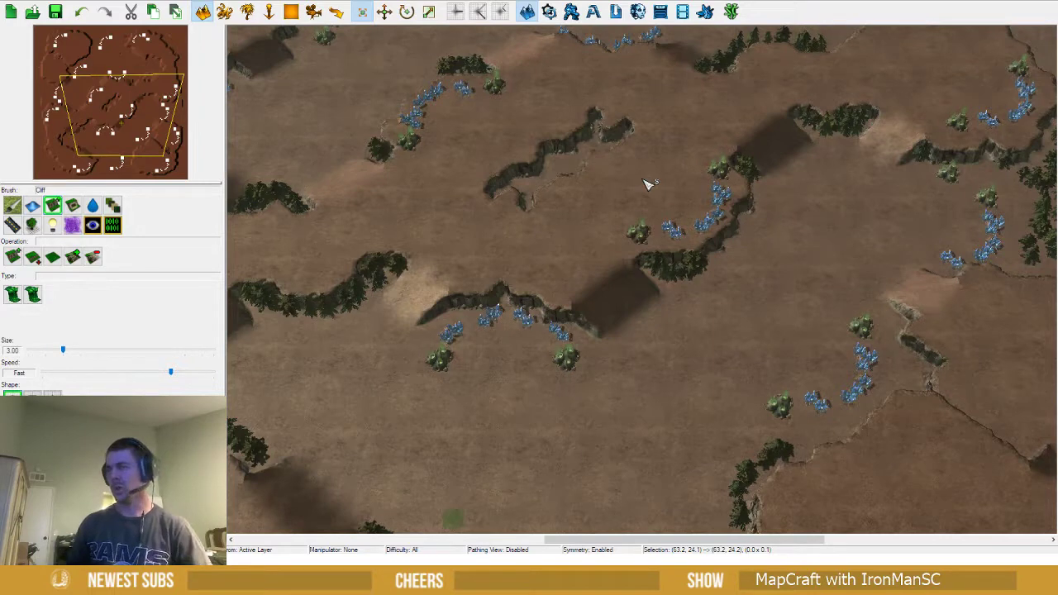
right_click_drag(545, 180, 539, 222)
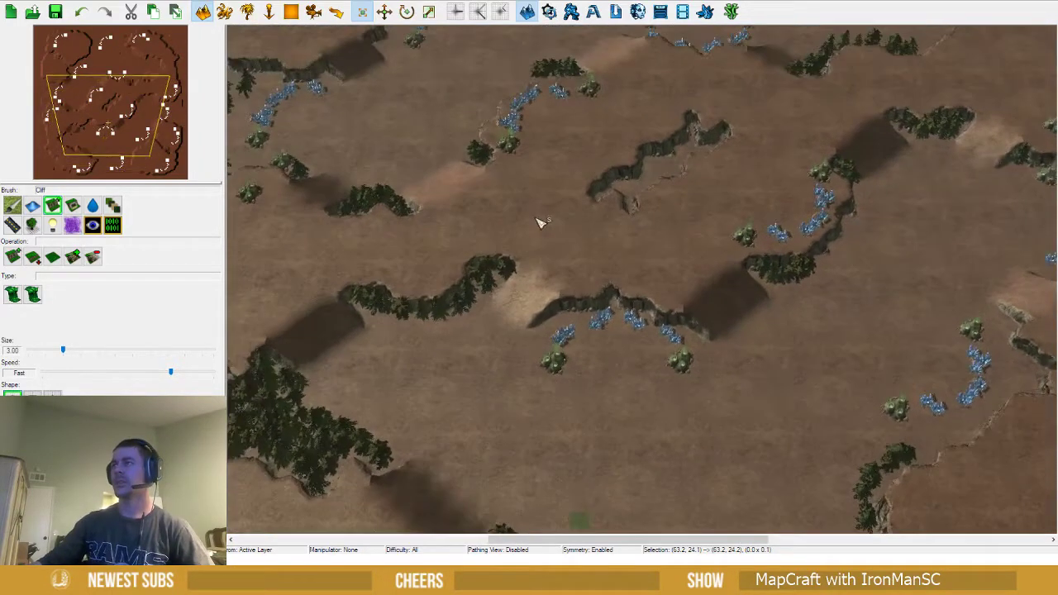
right_click_drag(628, 227, 586, 241)
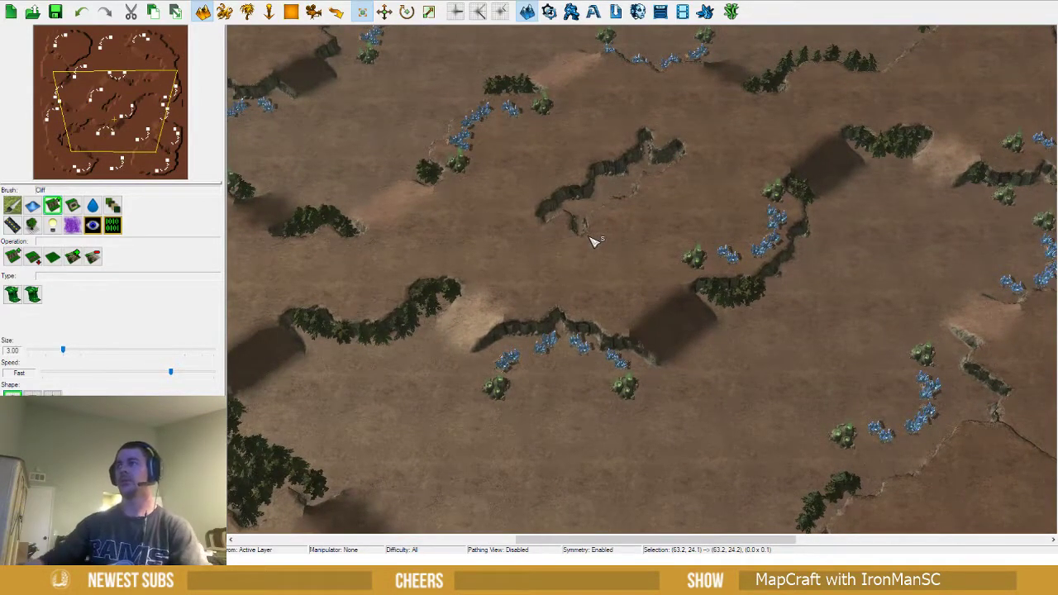
scroll(590, 238, "up", 3)
scroll(564, 289, "up", 3)
scroll(591, 296, "down", 3)
right_click_drag(606, 265, 595, 302)
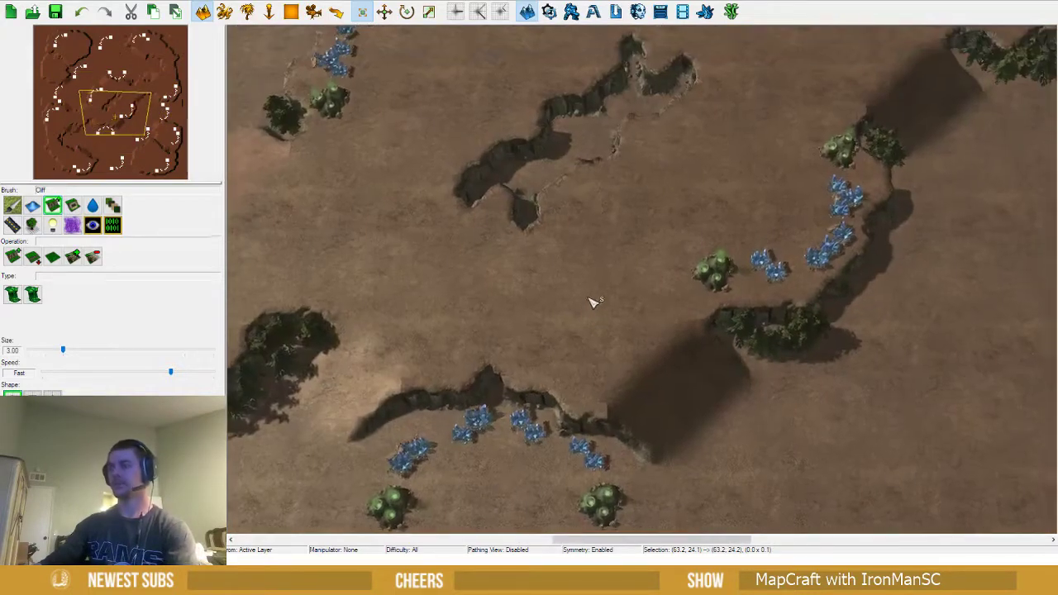
Try placing the central-east base's minerals and geysers between the central ridge and the south-central cliff
key("u")
left_click_drag(679, 136, 858, 341)
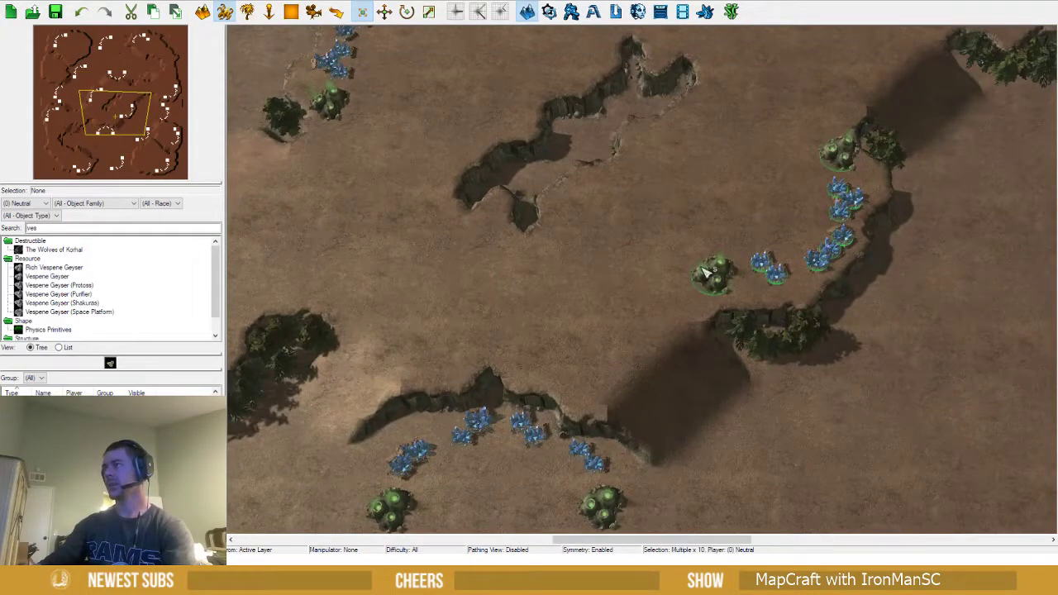
left_click_drag(703, 273, 368, 354)
left_click(380, 296)
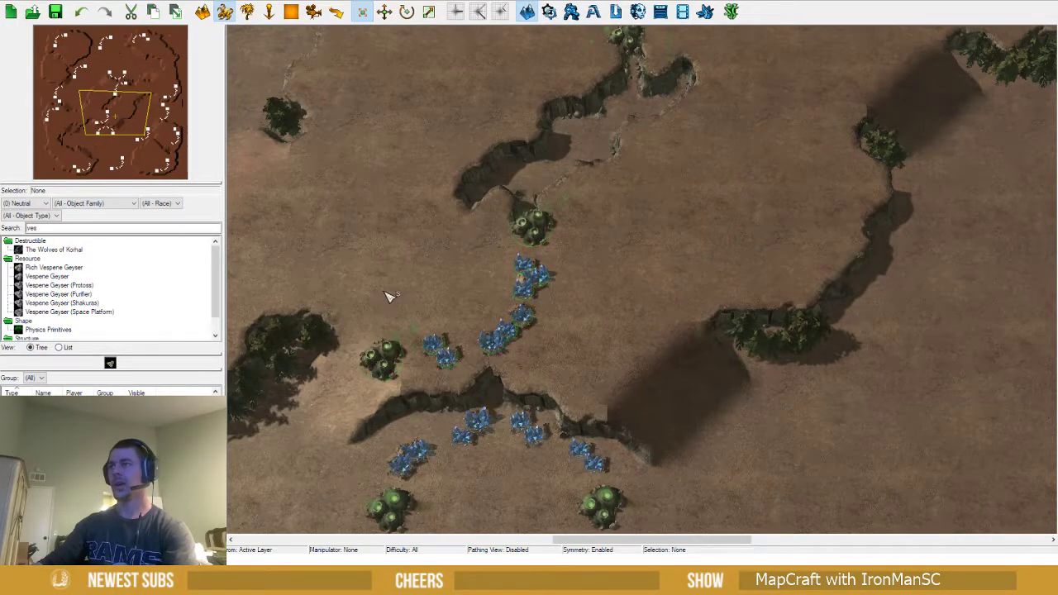
right_click_drag(383, 293, 405, 279, "ctrl")
left_click_drag(477, 228, 559, 372)
right_click_drag(608, 328, 633, 323)
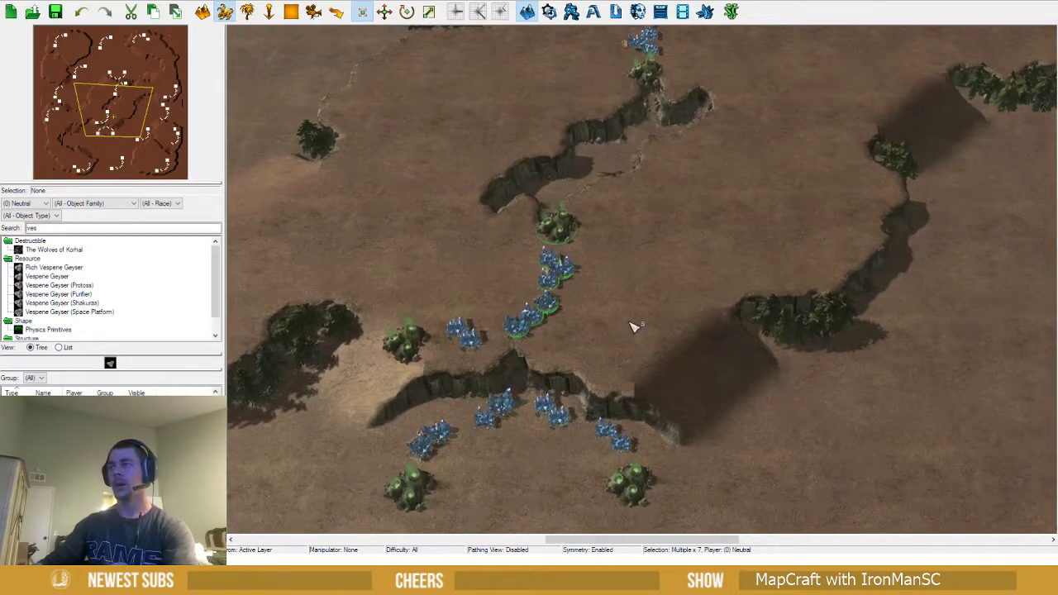
left_click(633, 321)
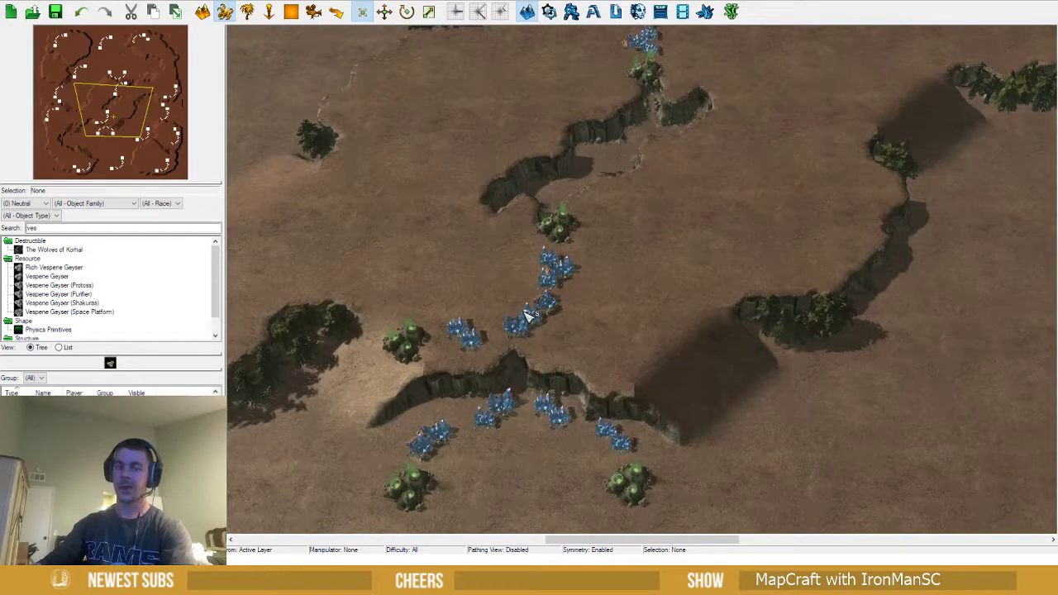
Move the relocated minerals and geysers back to the cliff curve of the central-east base
left_click_drag(496, 275, 576, 326)
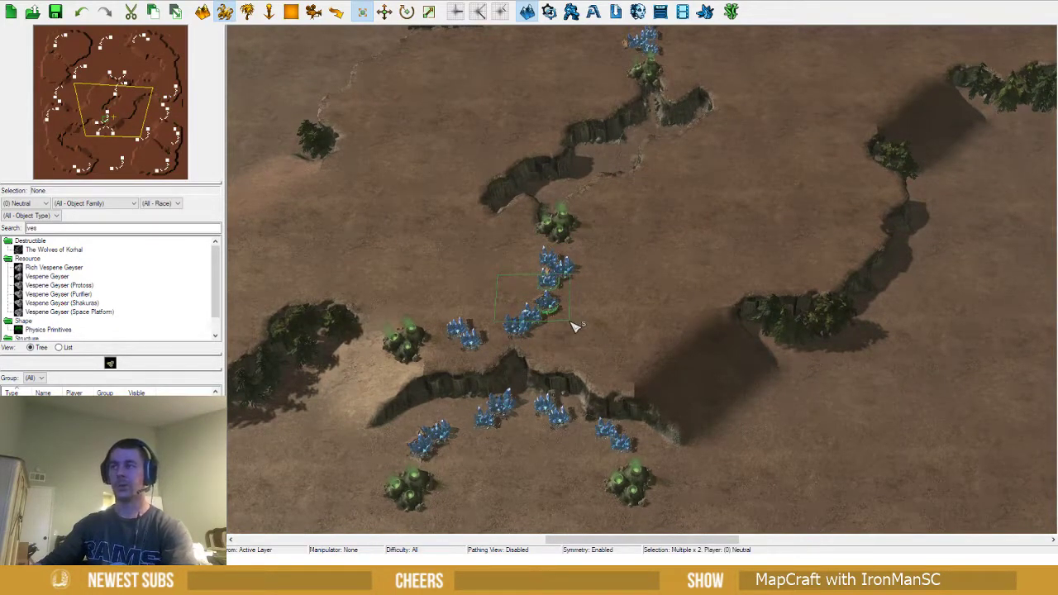
left_click_drag(424, 233, 720, 366)
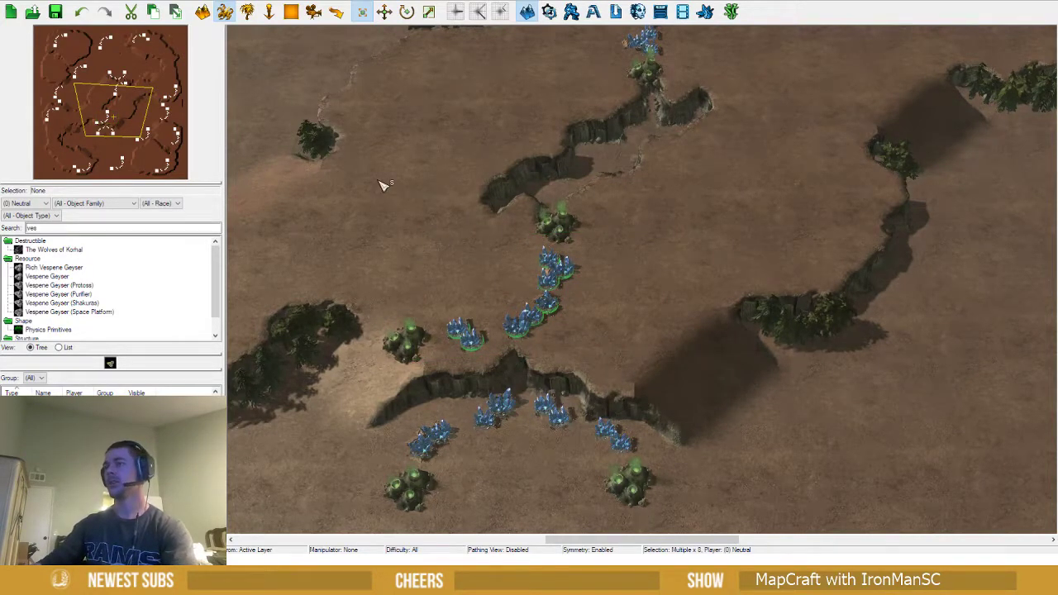
left_click_drag(379, 182, 614, 381)
left_click_drag(422, 346, 738, 267)
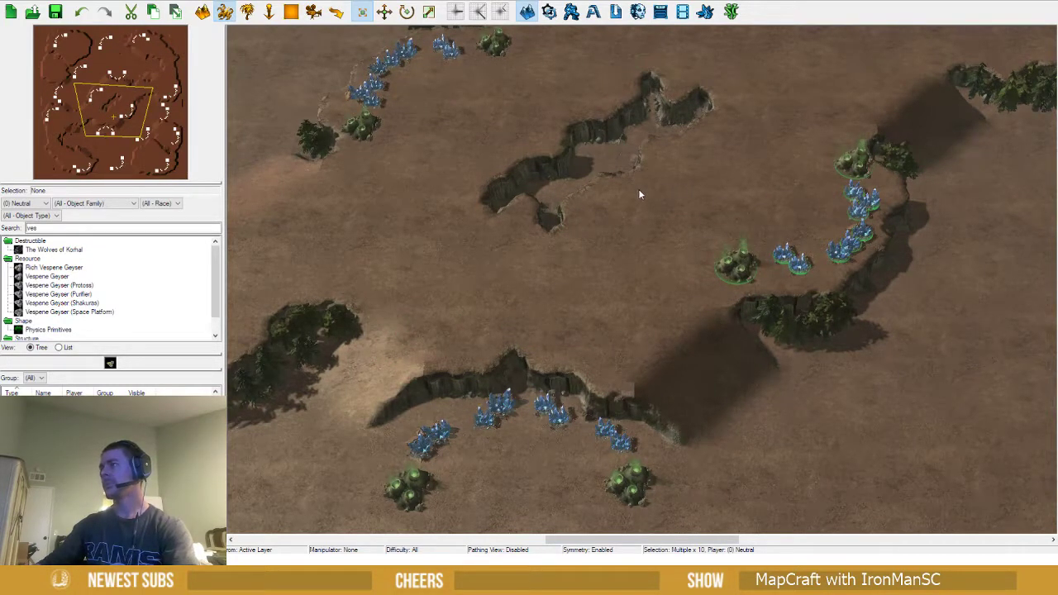
left_click(669, 244)
Move the central-east base's two geysers to open ground southeast of the central ridge, aligning them with the pathing overlay shown
scroll(498, 330, "up", 4)
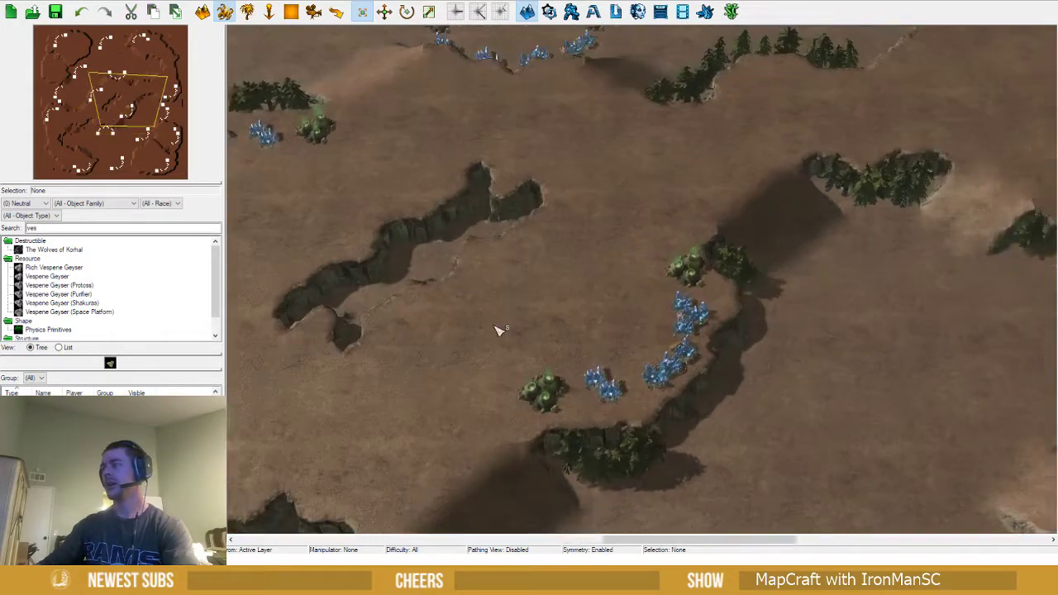
left_click_drag(708, 270, 524, 239)
left_click_drag(496, 395, 442, 184)
key("p")
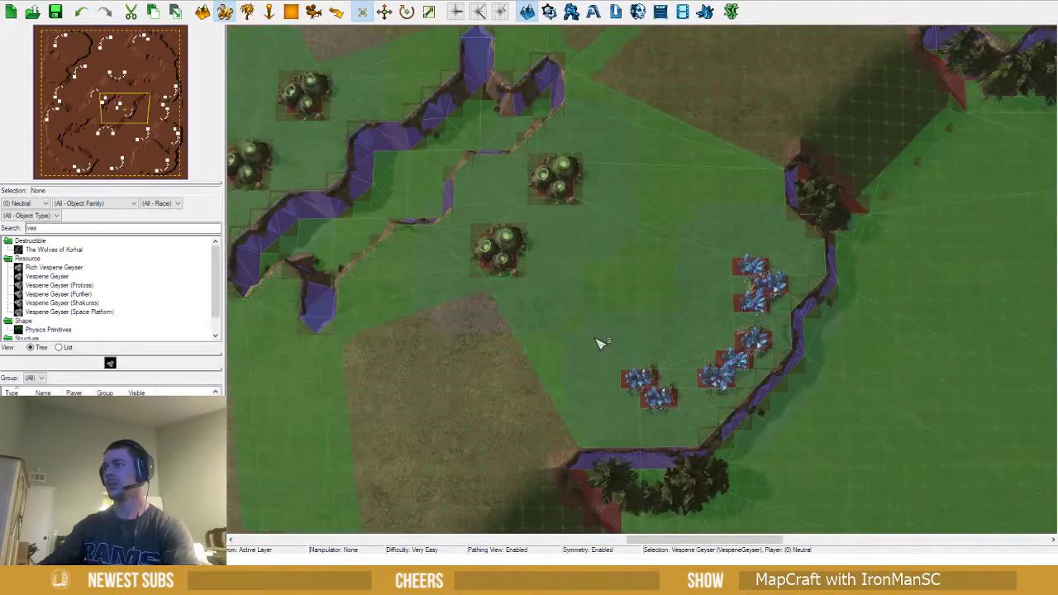
scroll(597, 342, "up", 2)
left_click_drag(545, 162, 568, 124)
left_click(535, 216)
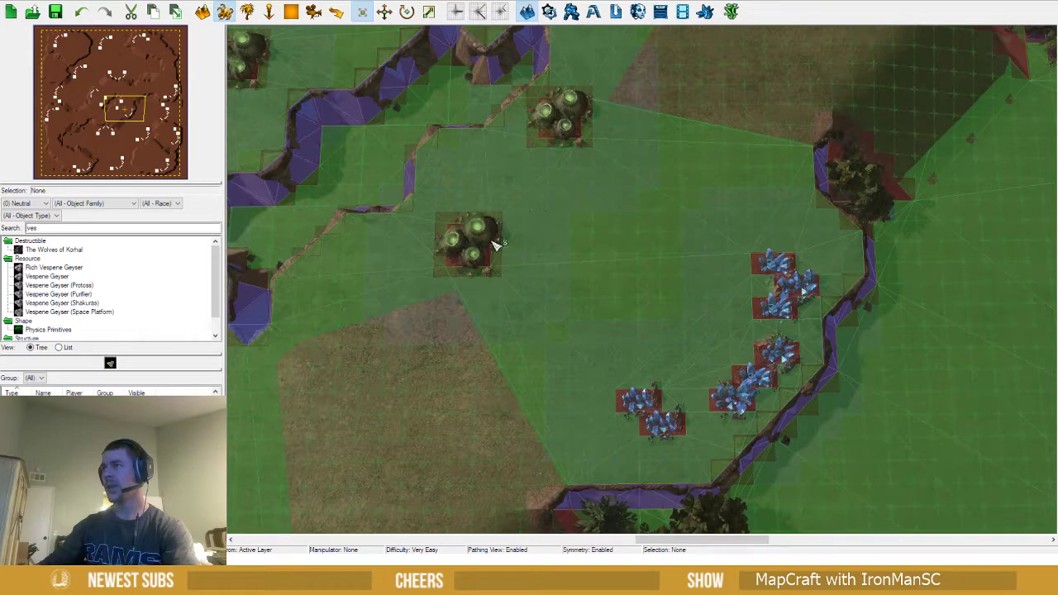
left_click_drag(475, 255, 477, 231)
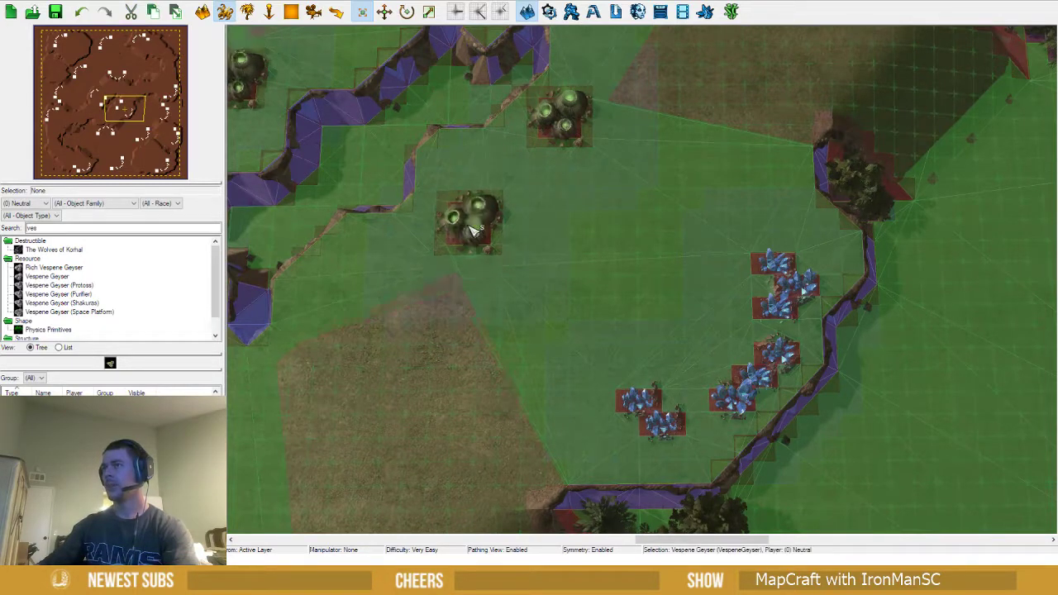
Place a neutral Command Center between the relocated geysers and the mineral line of the central-east base
left_click(54, 228)
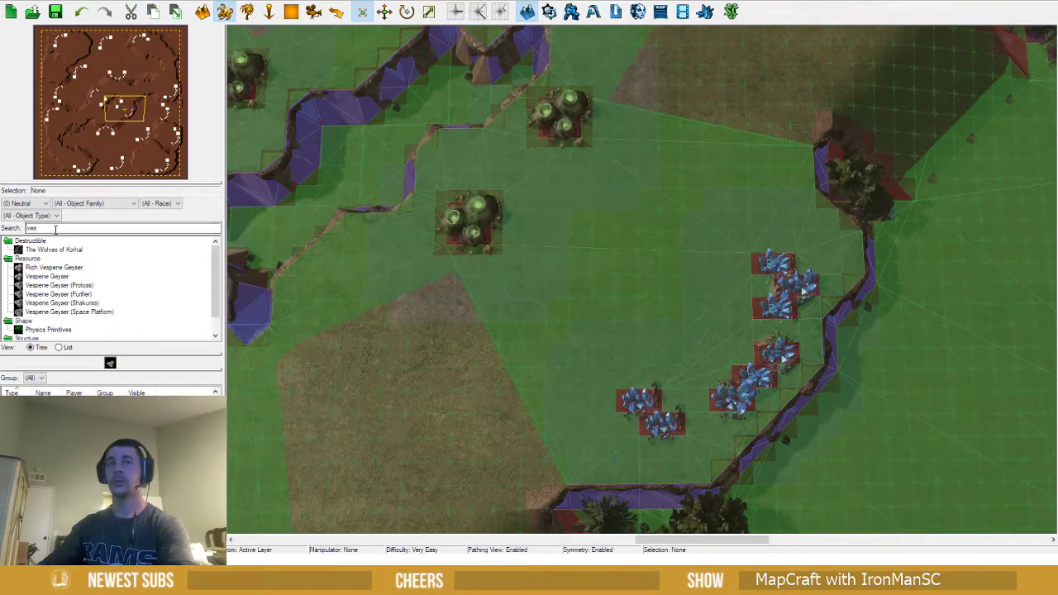
type("com")
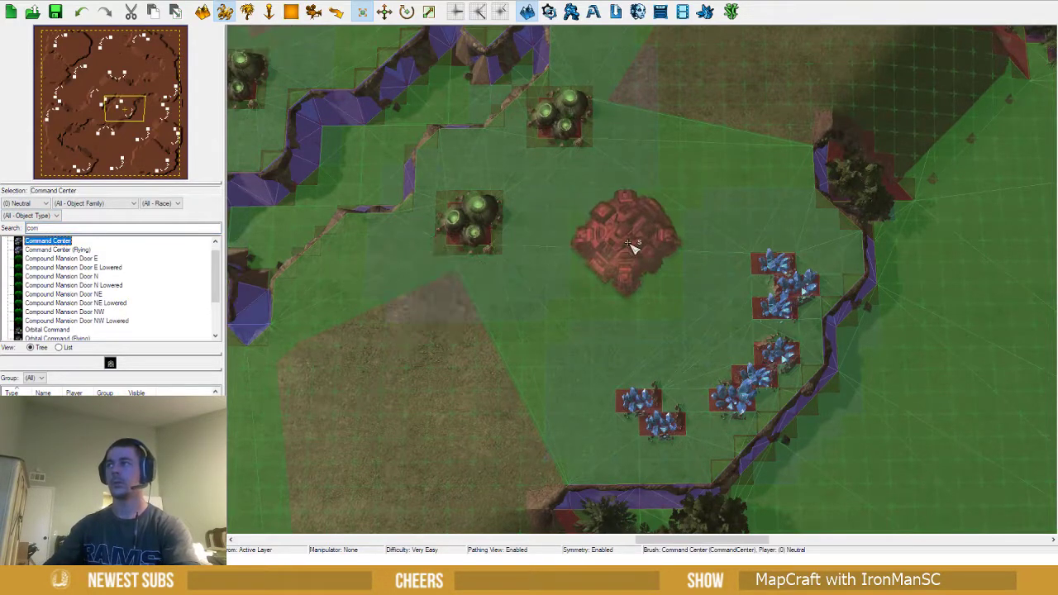
left_click(630, 261)
key("Escape")
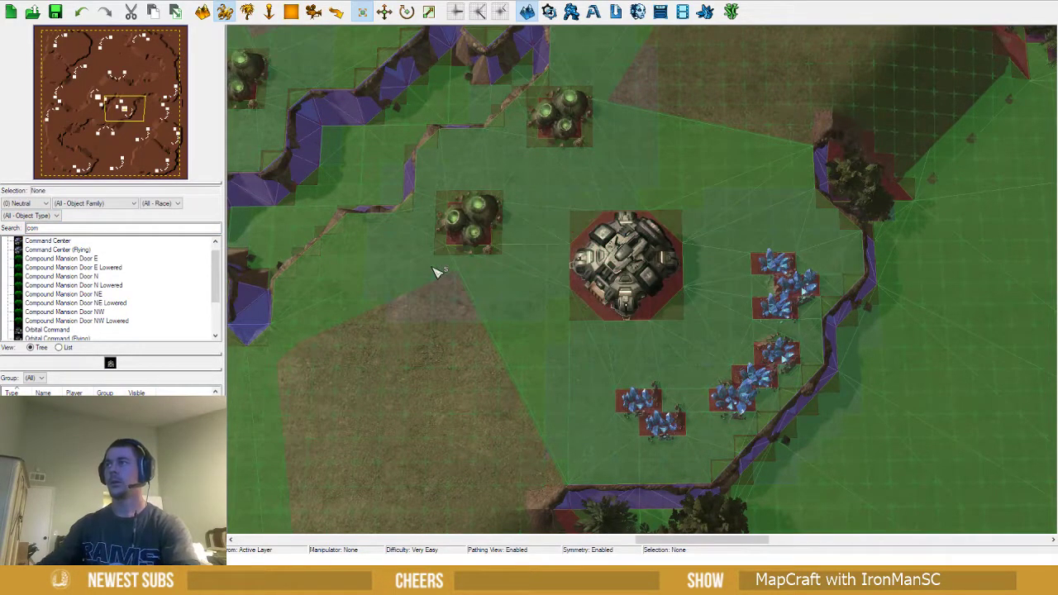
scroll(419, 93, "down", 3)
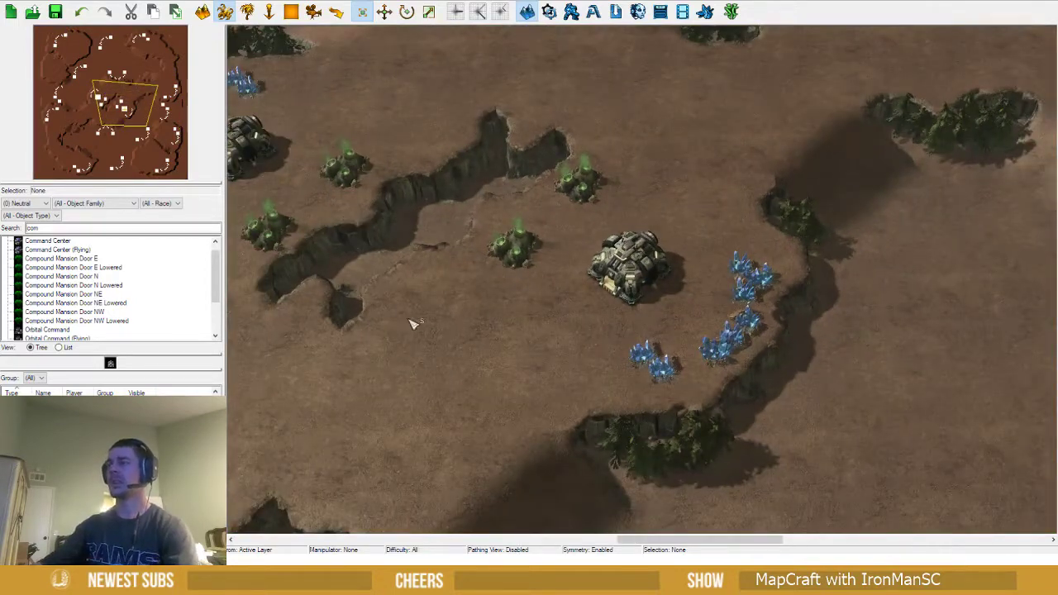
scroll(463, 306, "up", 3)
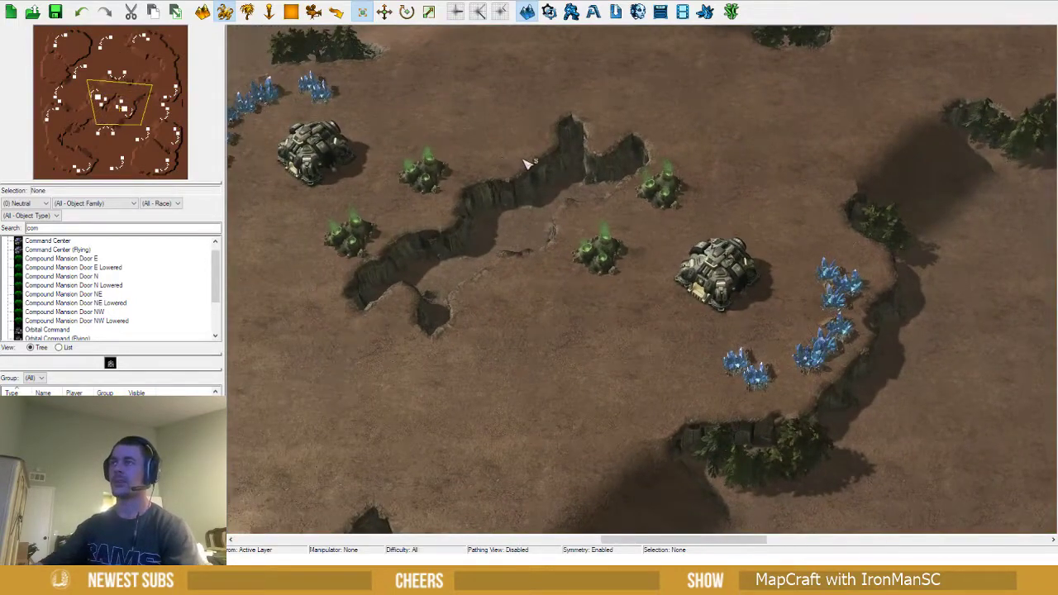
Place neutral Roach units around the central-east base's two relocated geysers to test the space for unit movement
left_click(599, 250)
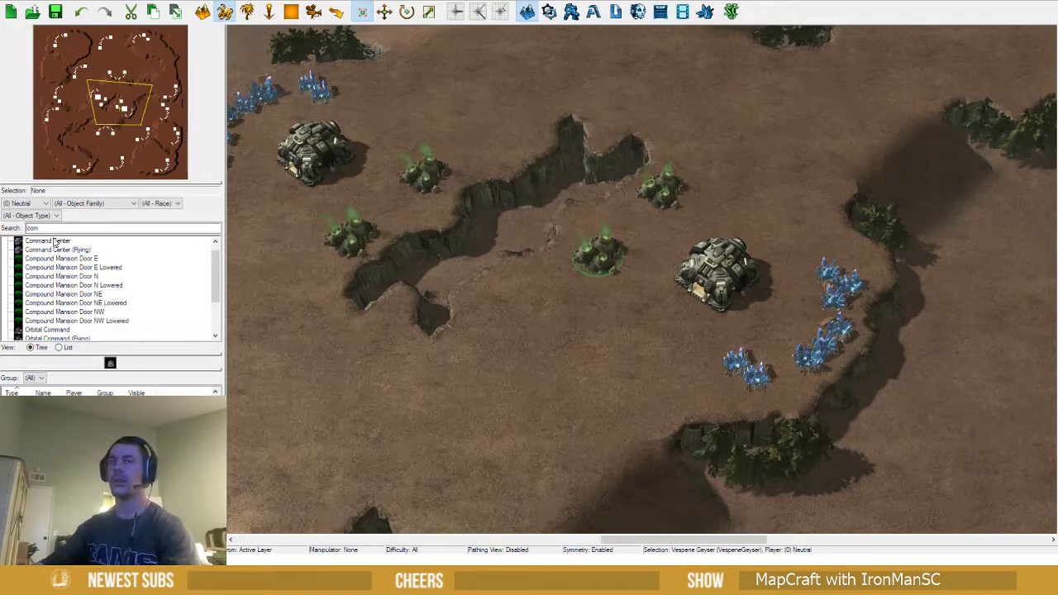
double_click(33, 228)
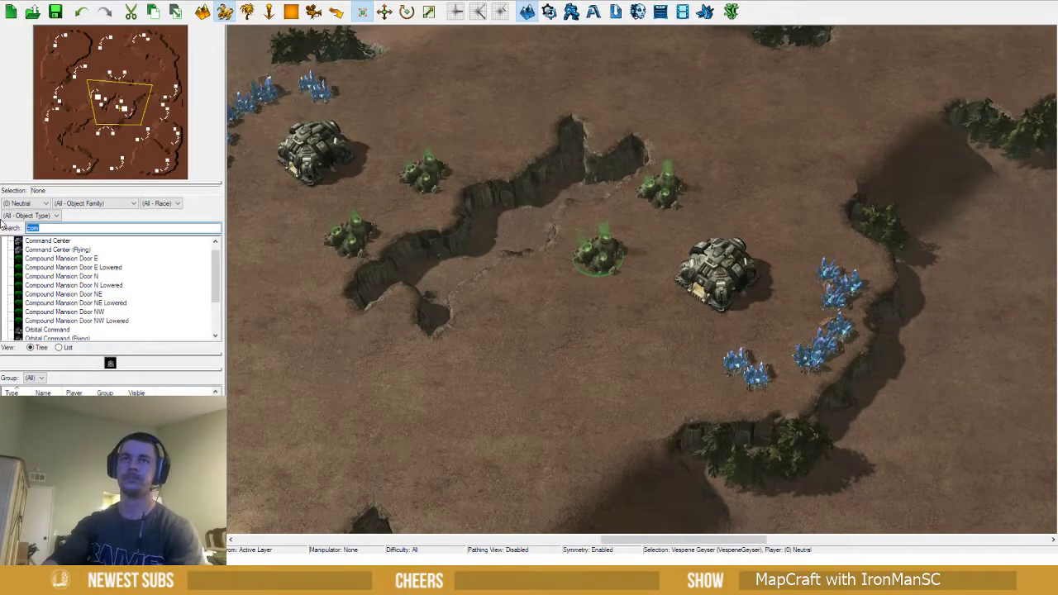
type("roac")
left_click(33, 267)
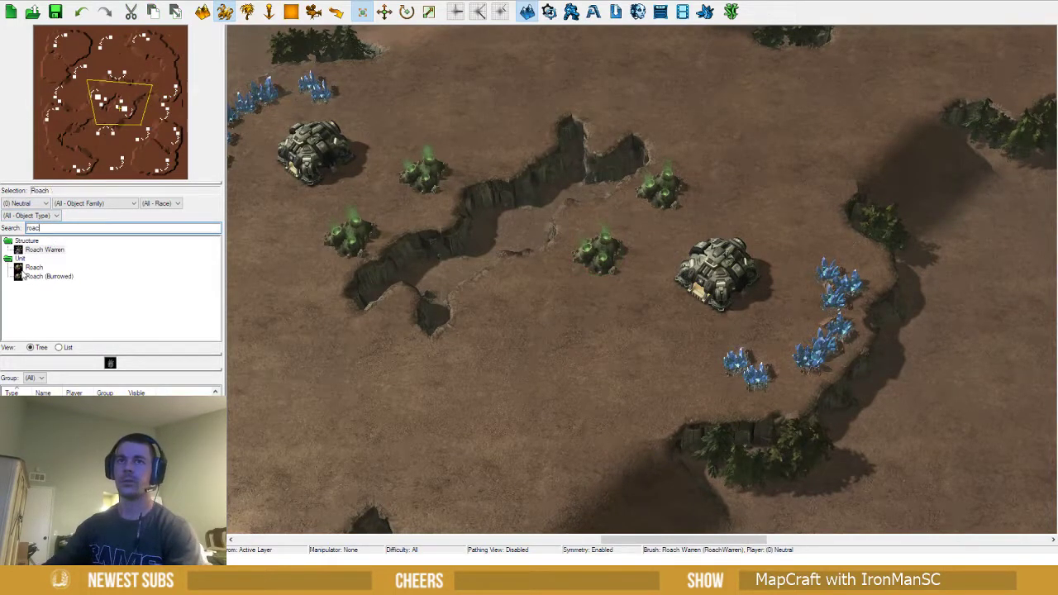
left_click(546, 302)
left_click(588, 226)
left_click(657, 230)
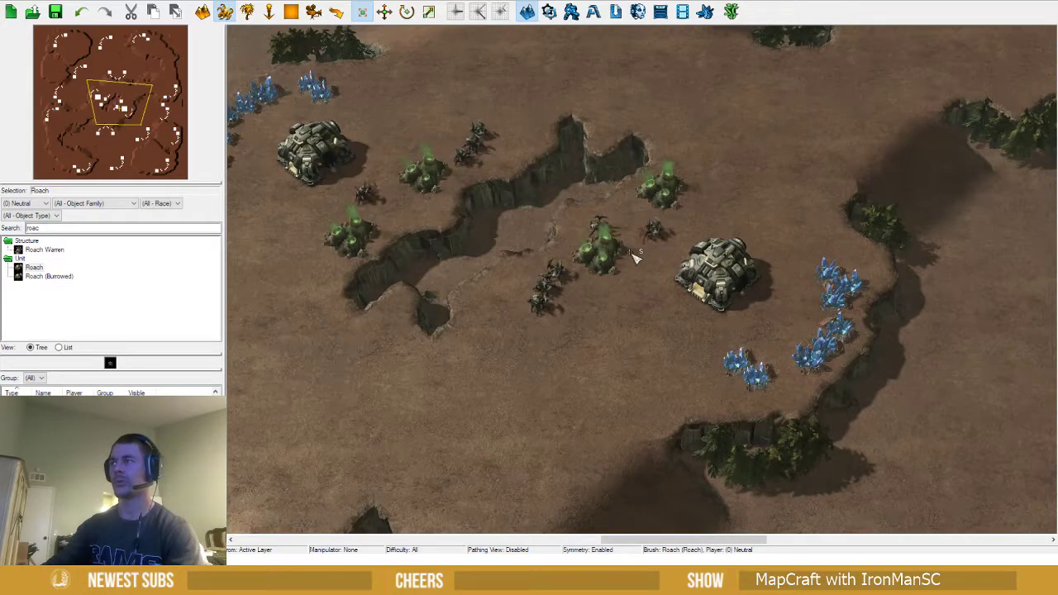
left_click(642, 241)
left_click(632, 289)
left_click(599, 297)
left_click(703, 192)
left_click(718, 174)
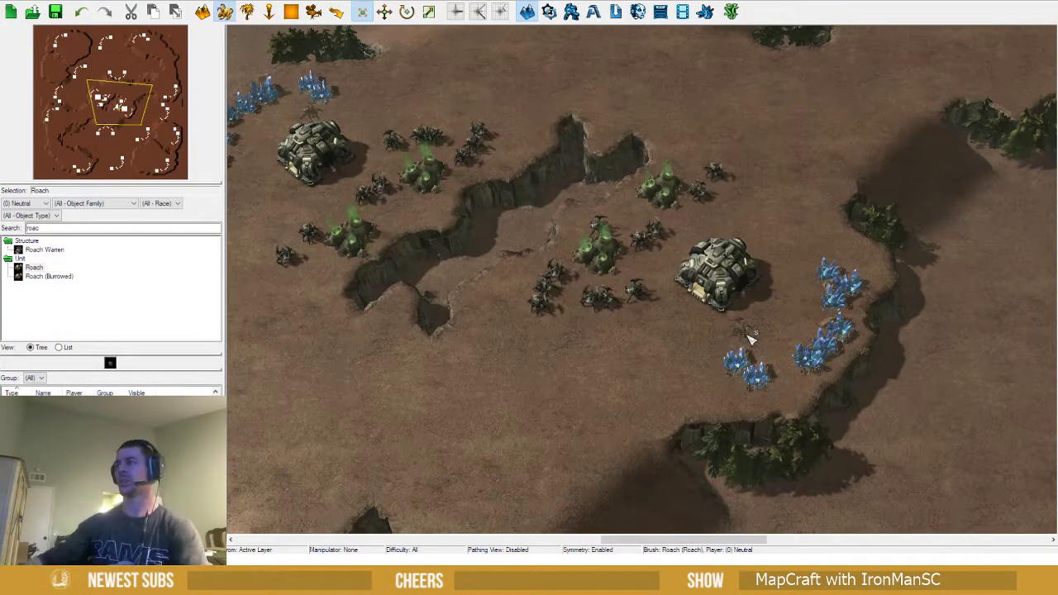
left_click(674, 334)
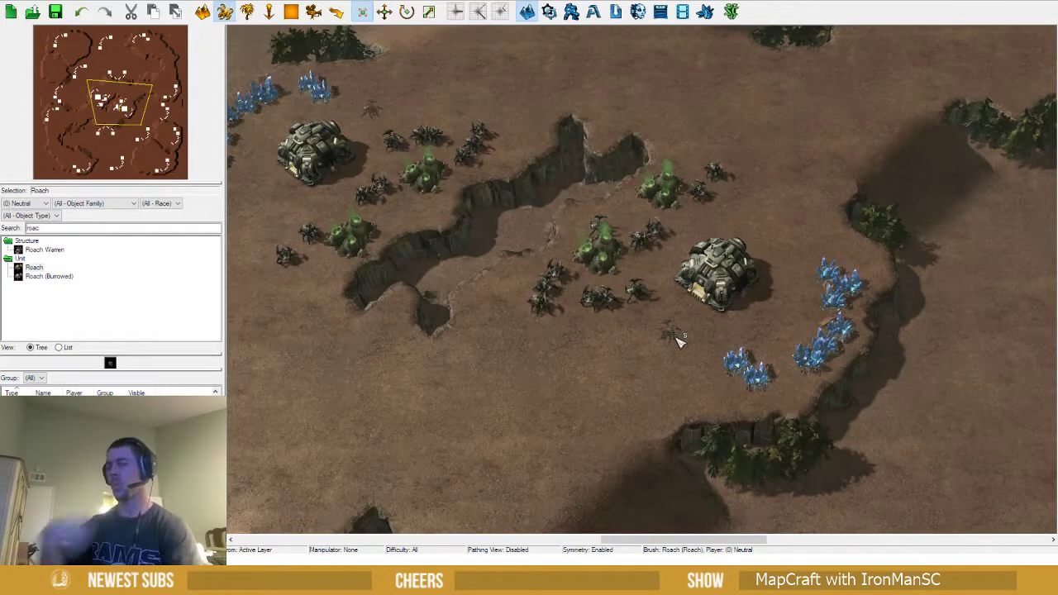
Undo all the Roach placements around the geysers
key("ctrl+z")
key("ctrl+z")
key("ctrl+z")
key("ctrl+z")
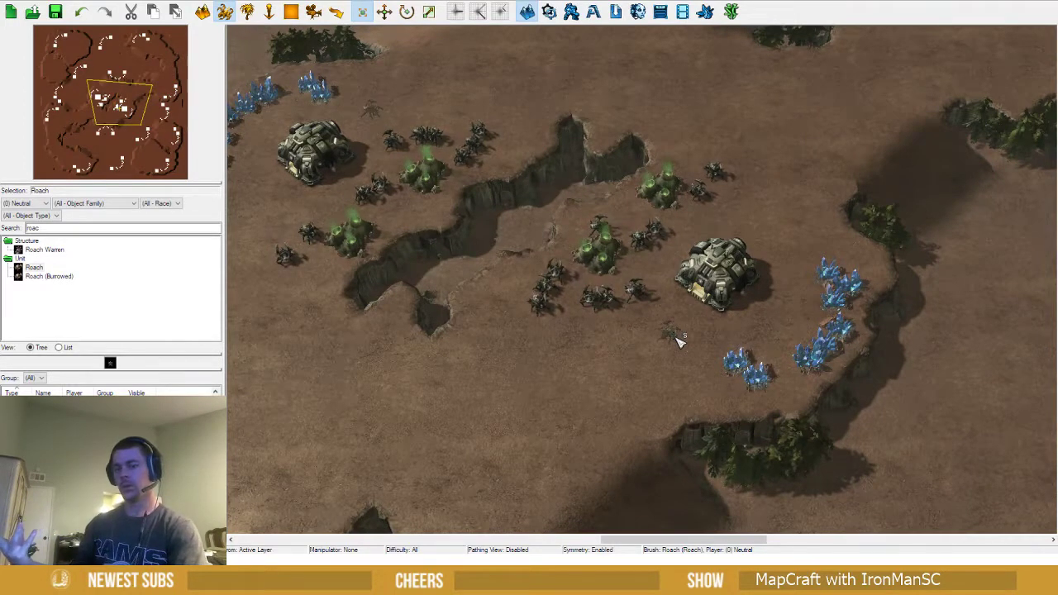
key("ctrl+z")
key("ctrl+z")
key("ctrl+z")
key("ctrl+z")
key("ctrl+z")
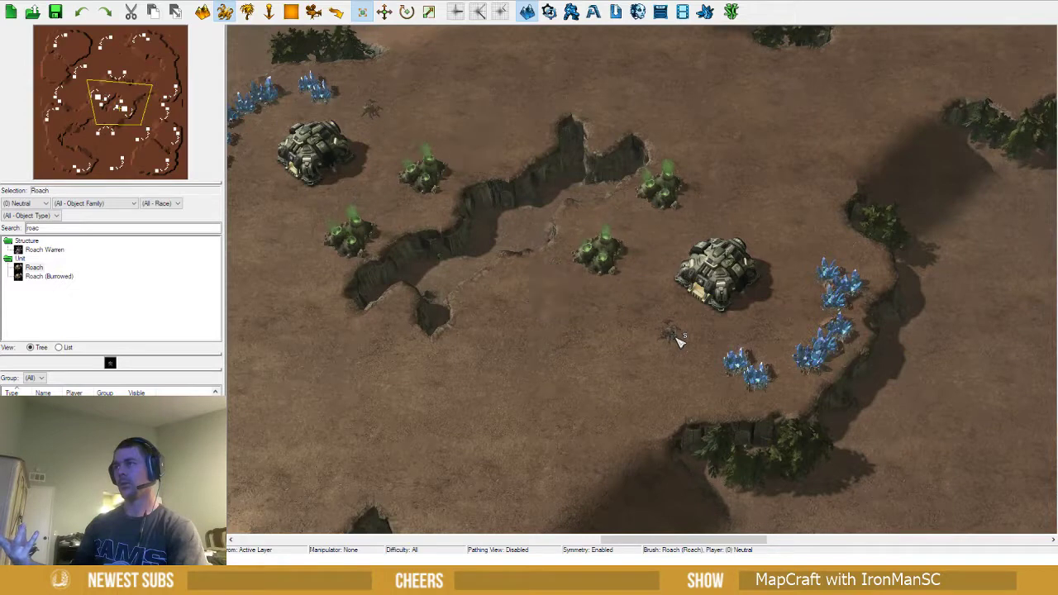
Undo the Command Center placement and the relocation of the central-east base's two geysers
key("ctrl+z")
key("ctrl+z")
key("ctrl+z")
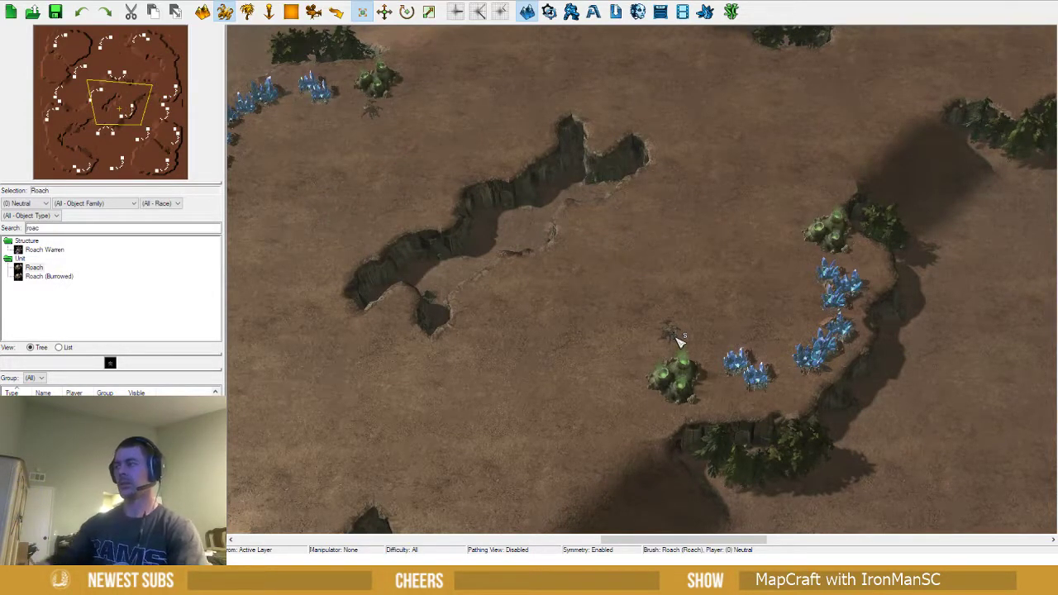
key("Escape")
Examine the central ridge, the central-east base and the surrounding cliffs, ramps and expansions across the map
right_click_drag(677, 233, 567, 309)
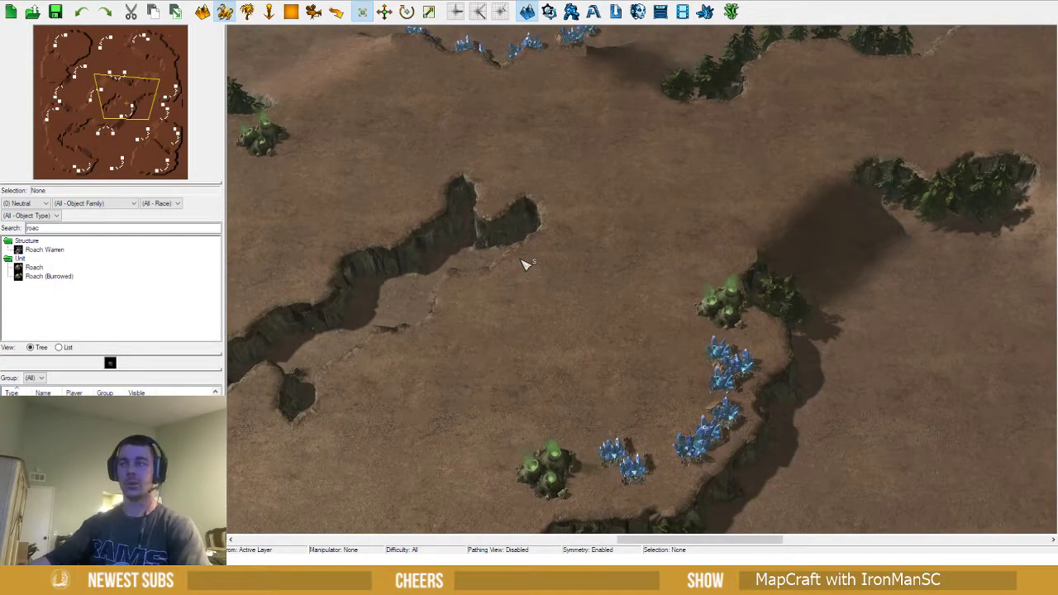
right_click_drag(526, 267, 557, 270)
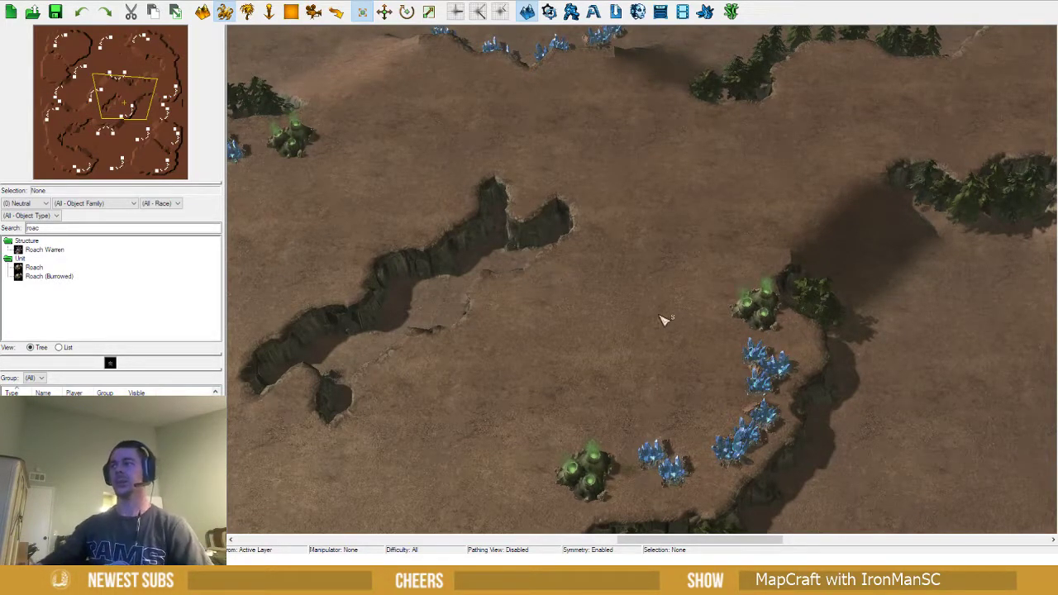
middle_click_drag(665, 320, 477, 320)
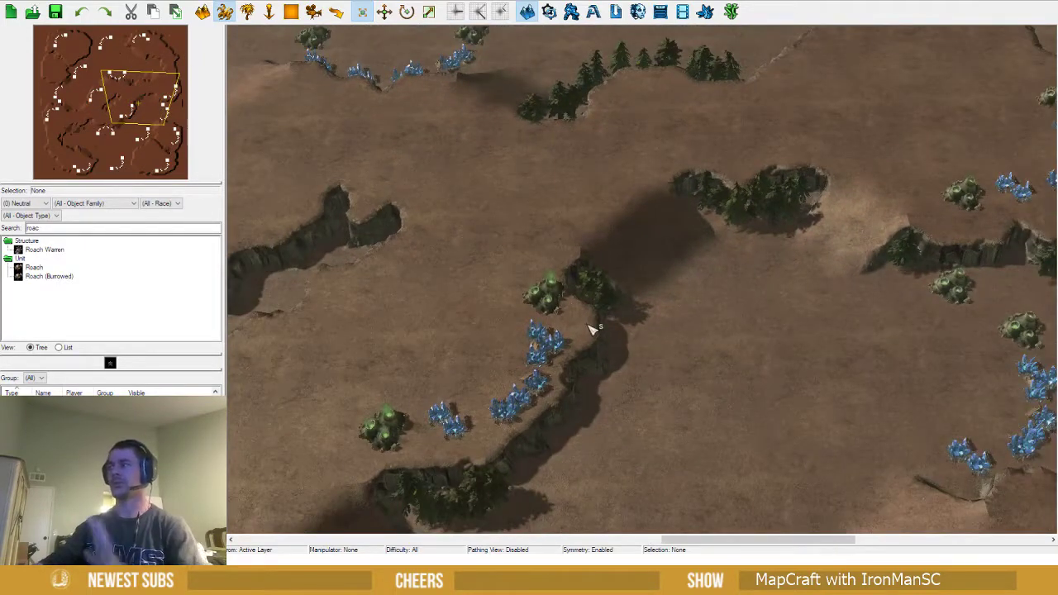
middle_click_drag(592, 328, 539, 305)
right_click_drag(539, 305, 532, 290)
scroll(532, 290, "down", 3)
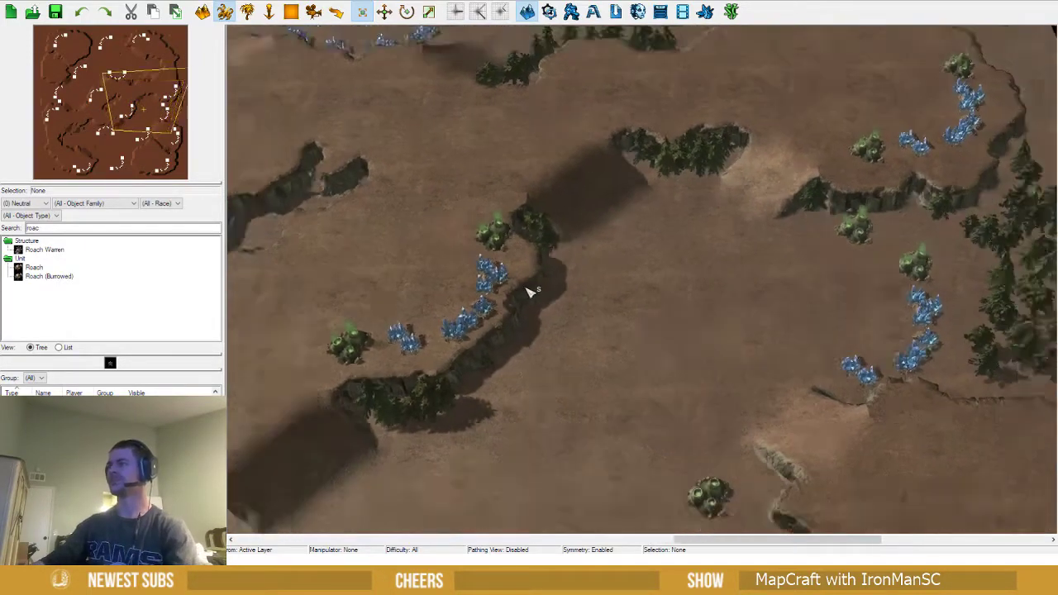
right_click_drag(586, 312, 647, 206)
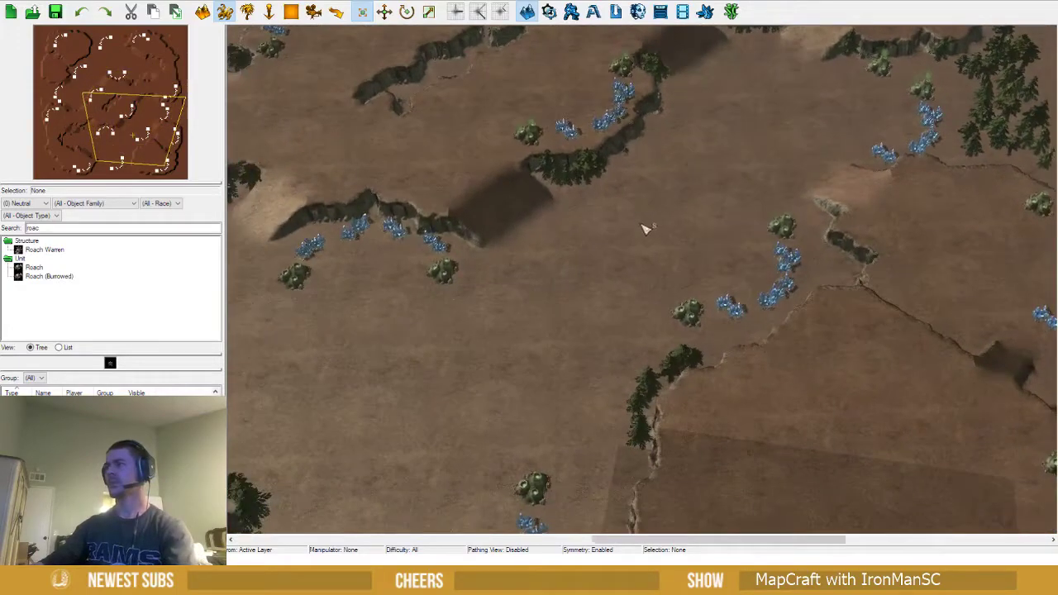
scroll(644, 228, "down", 3)
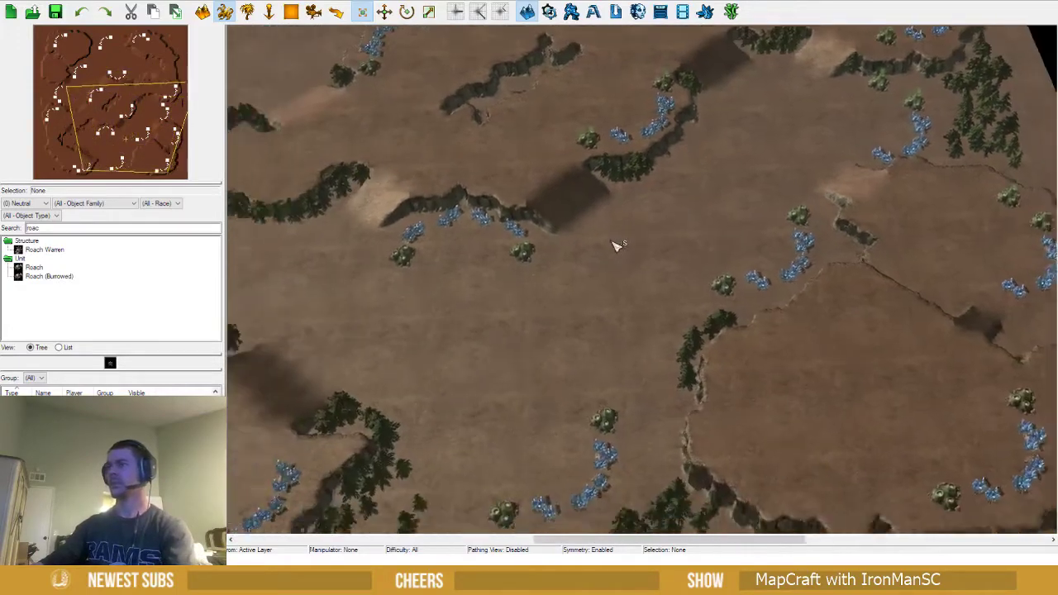
scroll(608, 239, "up", 3)
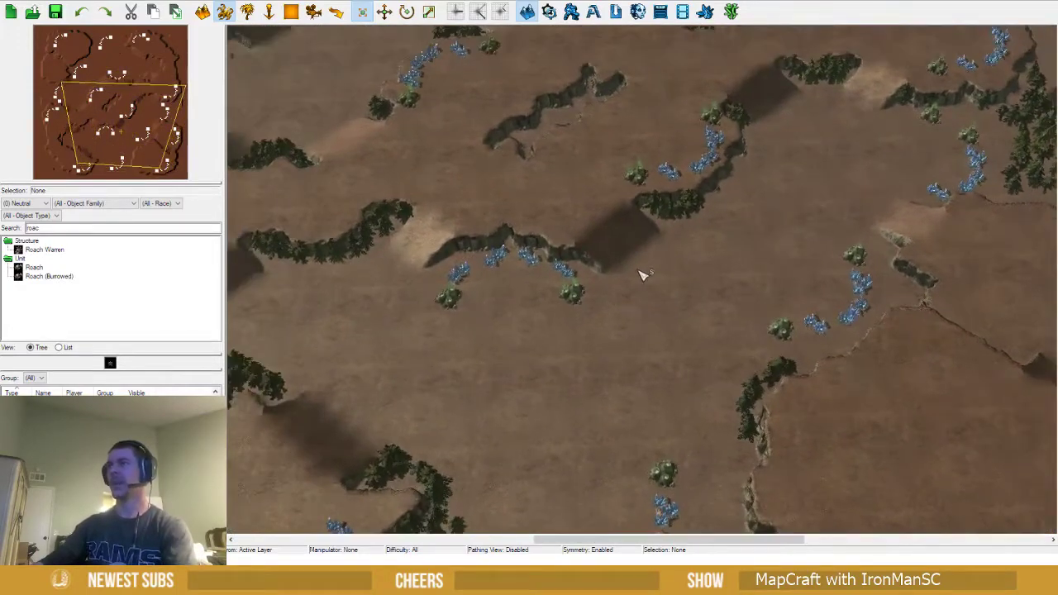
scroll(642, 274, "down", 3)
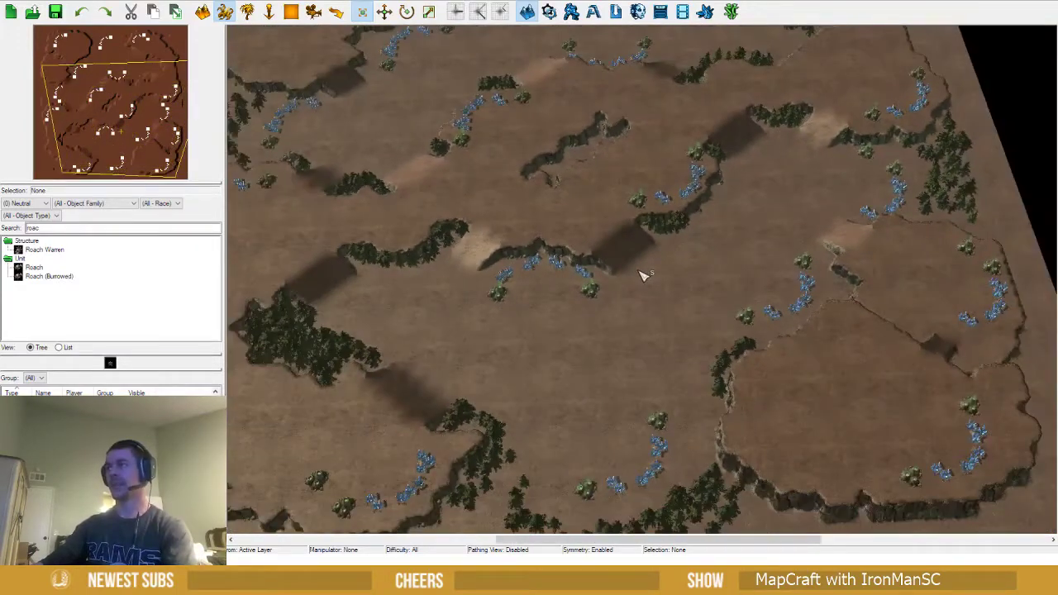
scroll(642, 274, "up", 2)
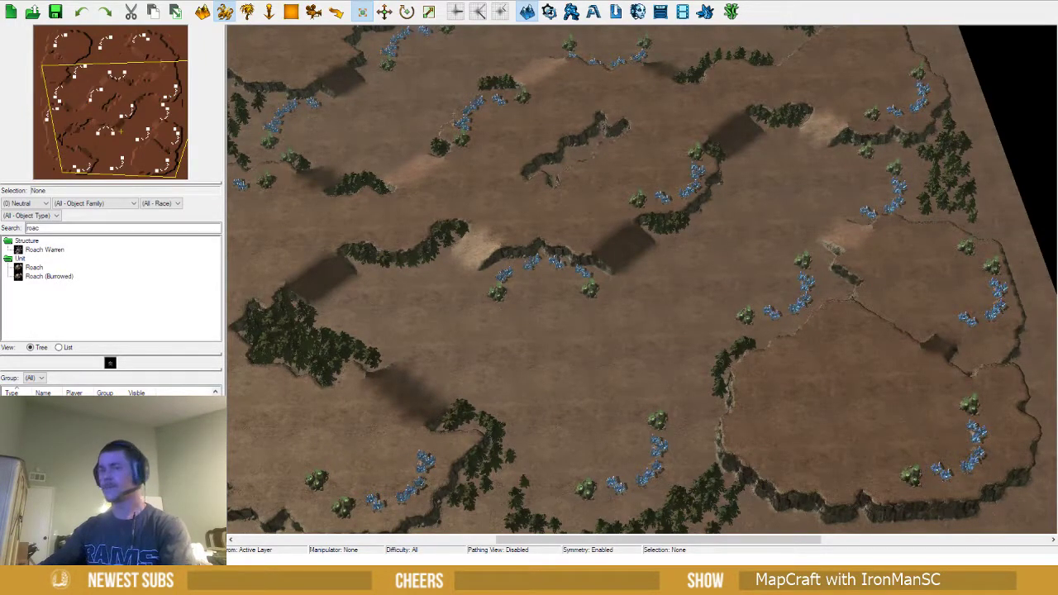
right_click_drag(550, 293, 521, 189)
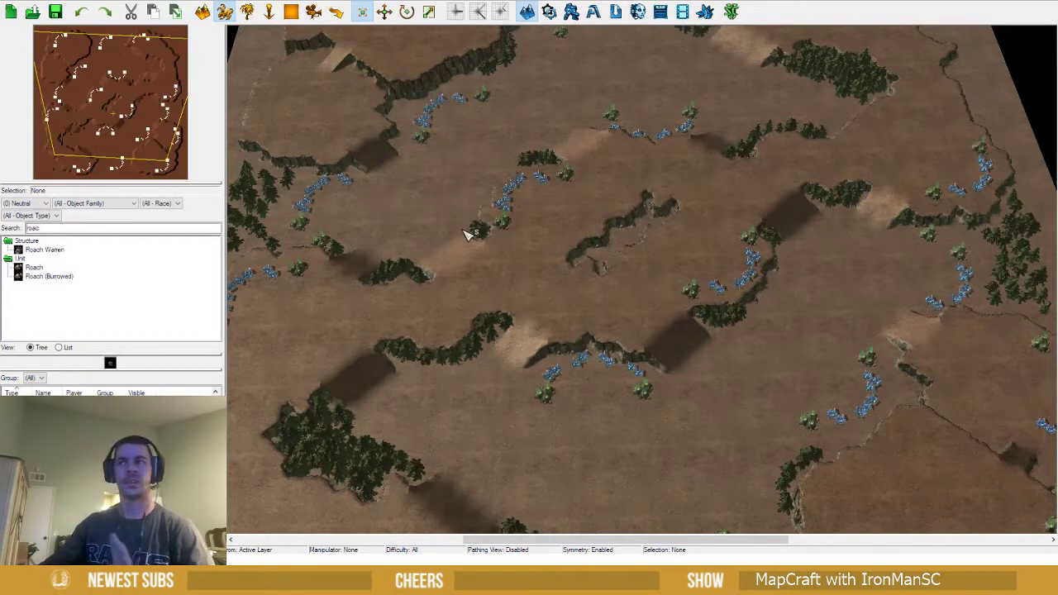
right_click_drag(463, 231, 466, 300)
right_click_drag(798, 299, 789, 274)
right_click_drag(831, 244, 812, 202)
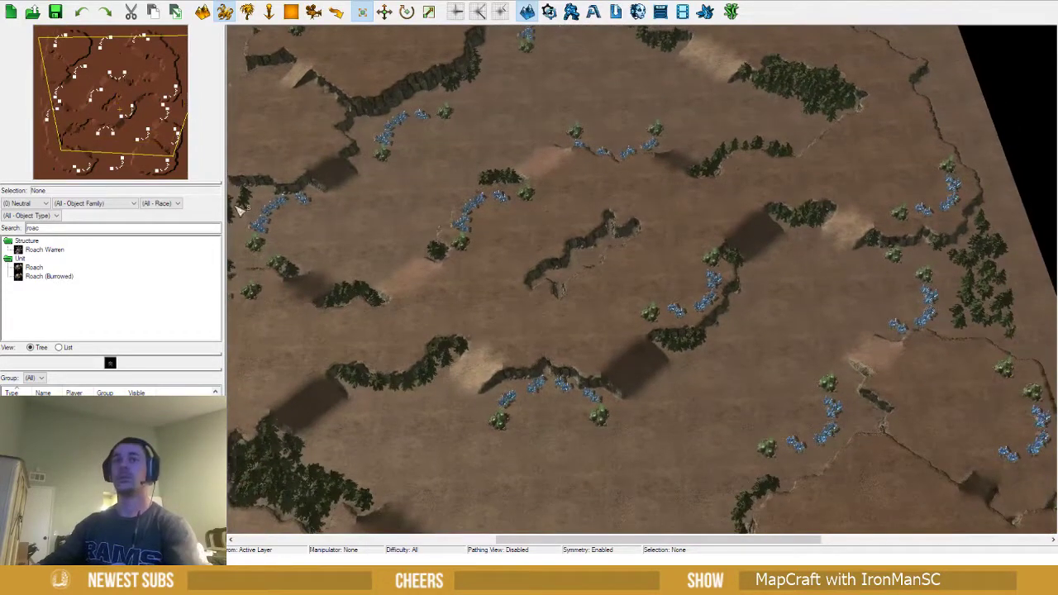
Add a ramp in the northeast between the tree-lined cliff and the dense tree cluster, with symmetry enabled
key("t")
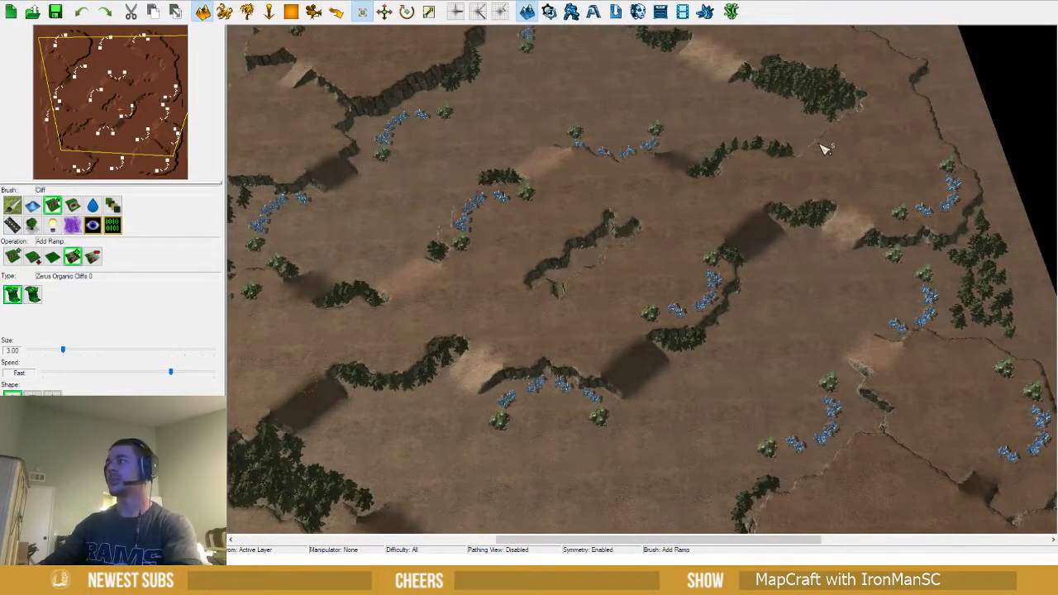
left_click(805, 143)
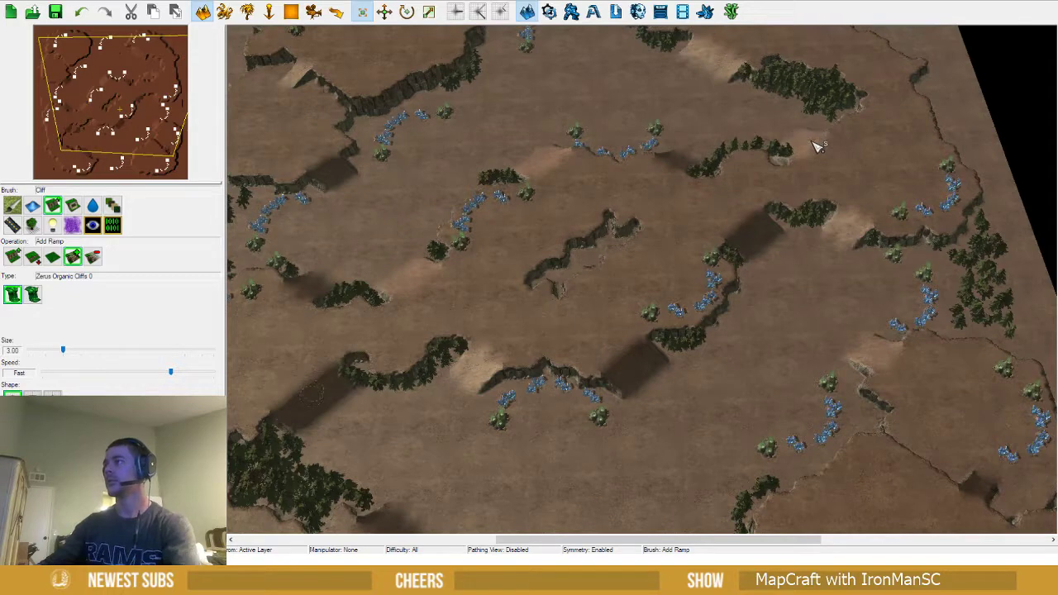
left_click(815, 143)
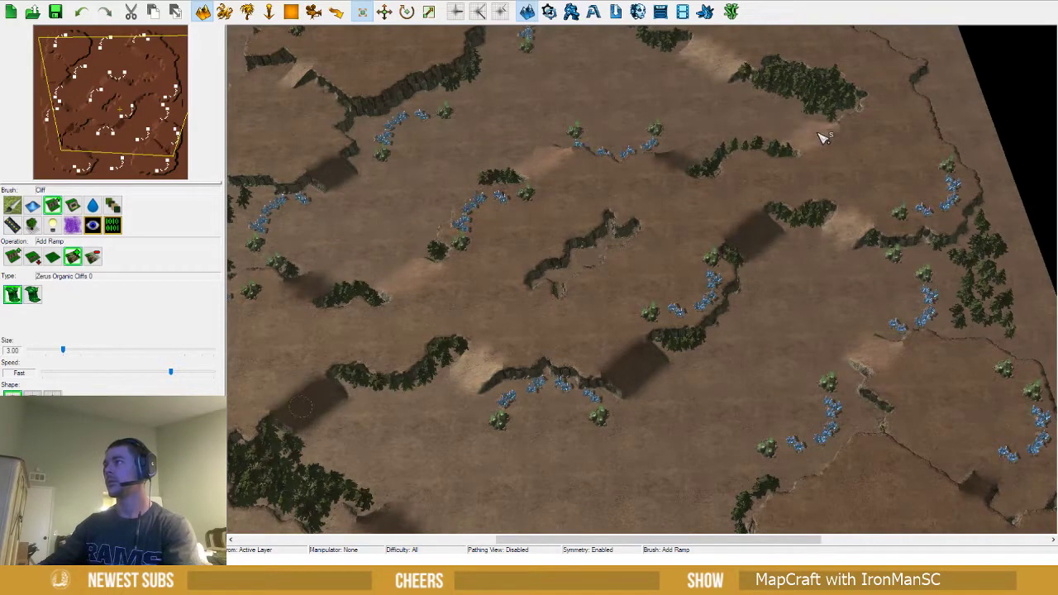
right_click_drag(651, 189, 705, 167)
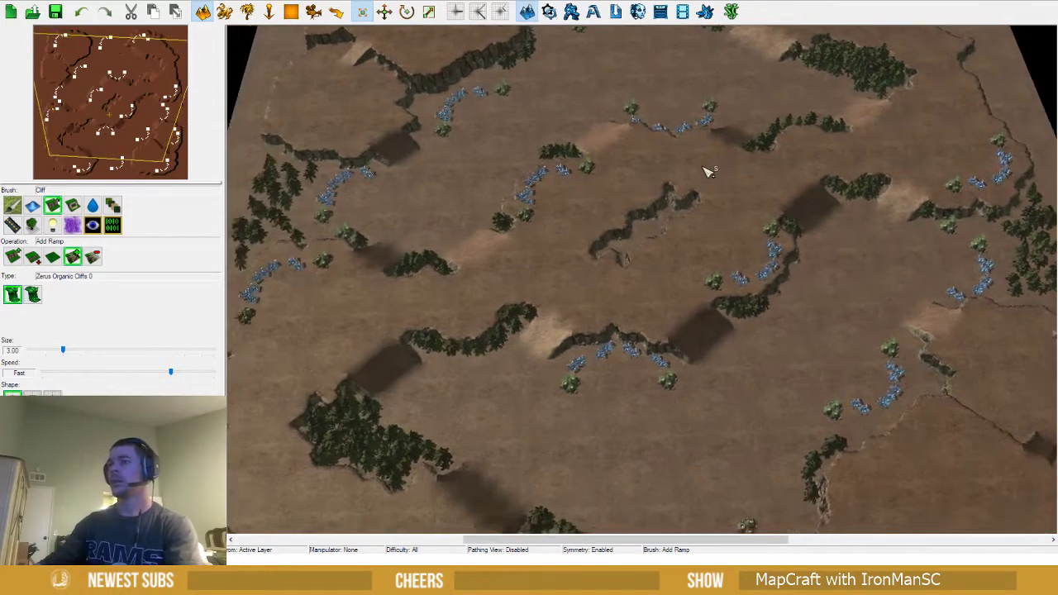
left_click(871, 105)
key("Escape")
Lower an irregular patch of ground extending northwest from the tree-covered corner of the southeast plateau, using Zerus Organic Cliffs 0
right_click_drag(632, 257, 640, 209, "ctrl")
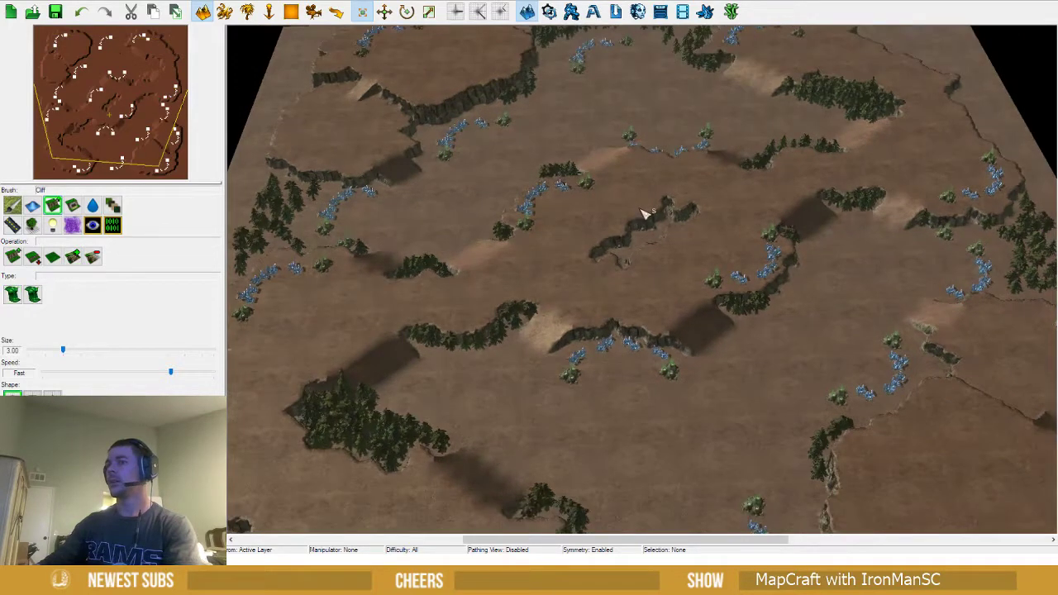
scroll(643, 213, "down", 3)
scroll(619, 224, "down", 3)
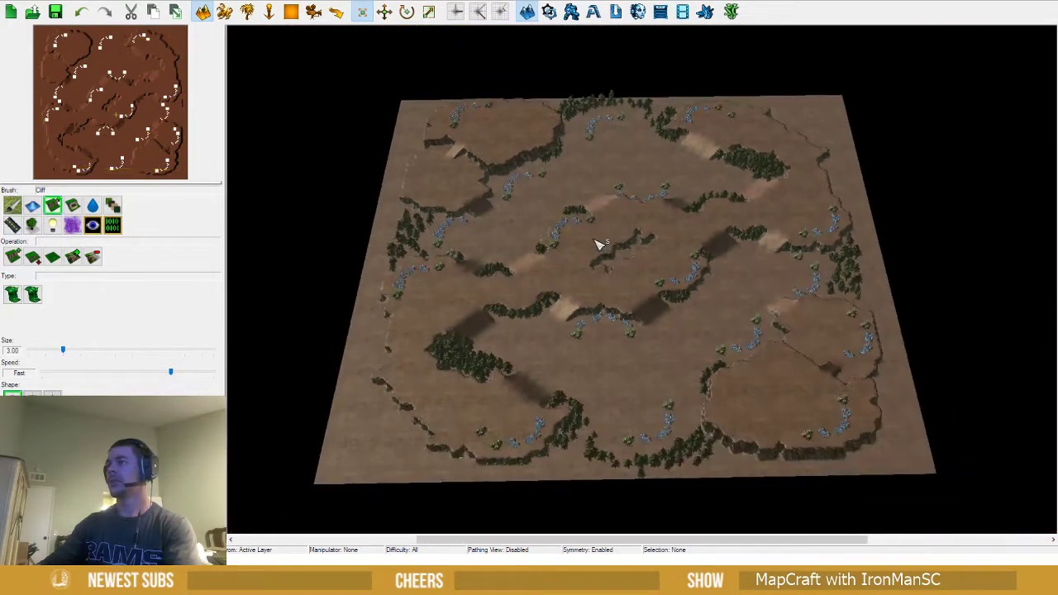
right_click_drag(594, 240, 601, 278, "ctrl")
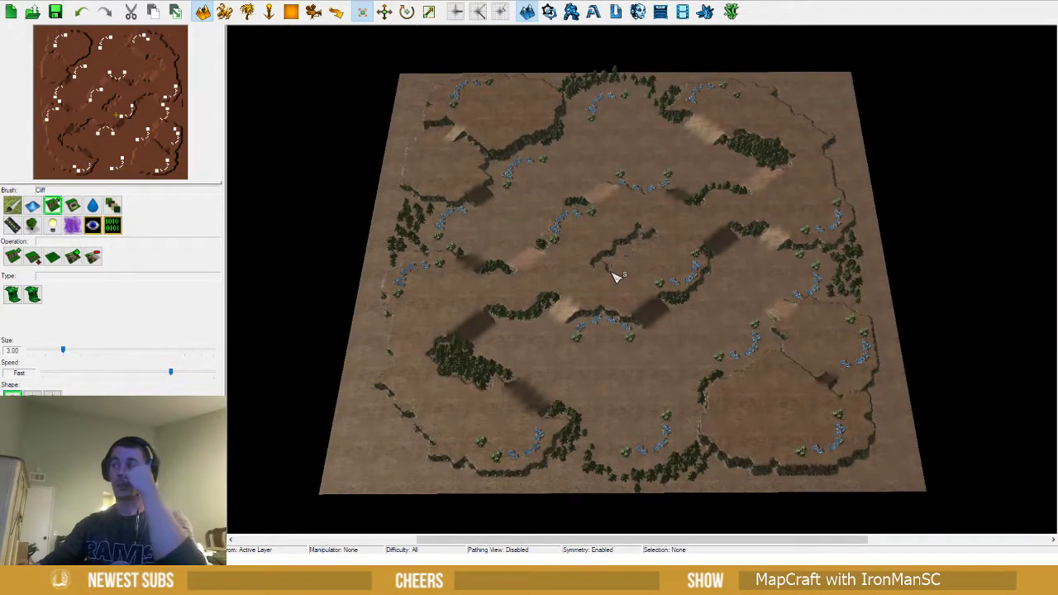
scroll(619, 226, "up", 8)
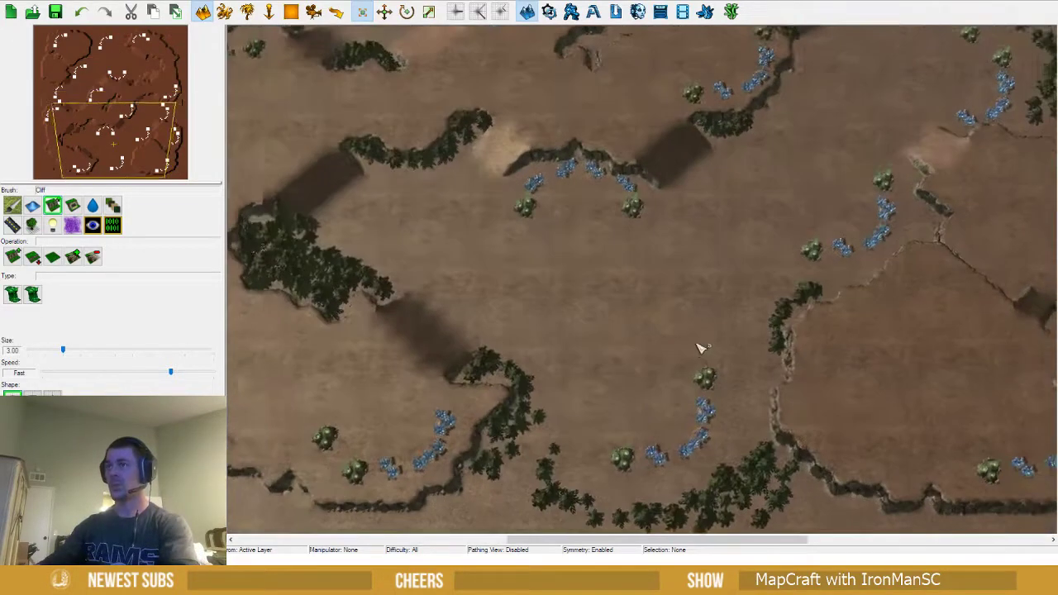
scroll(699, 347, "up", 4)
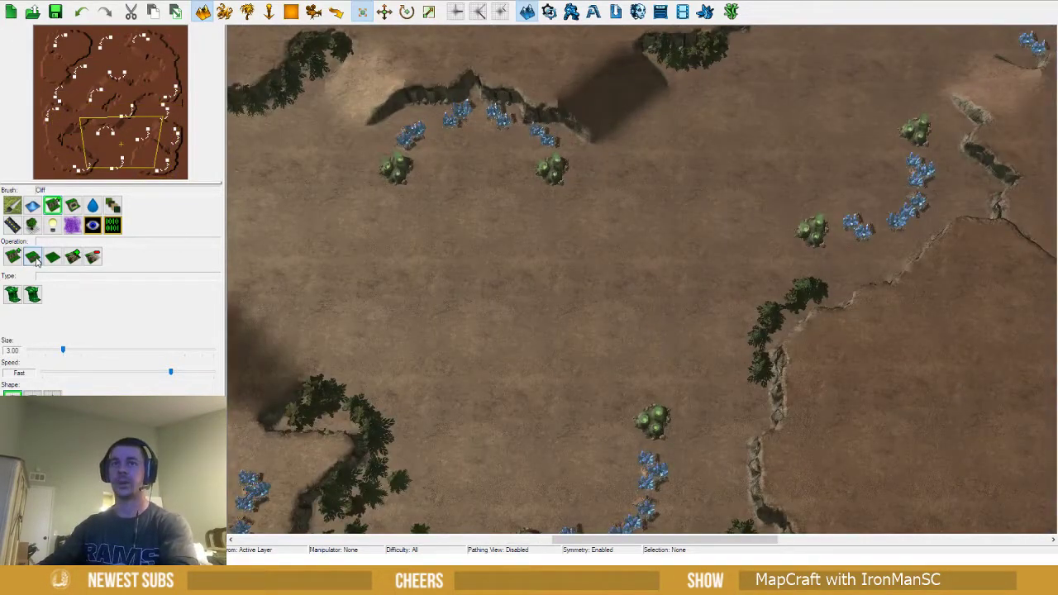
left_click(33, 257)
mouse_move(697, 281)
left_mouse_down()
mouse_move(720, 331)
mouse_move(768, 381)
mouse_move(755, 349)
mouse_move(777, 339)
mouse_move(737, 302)
mouse_move(679, 311)
left_mouse_up()
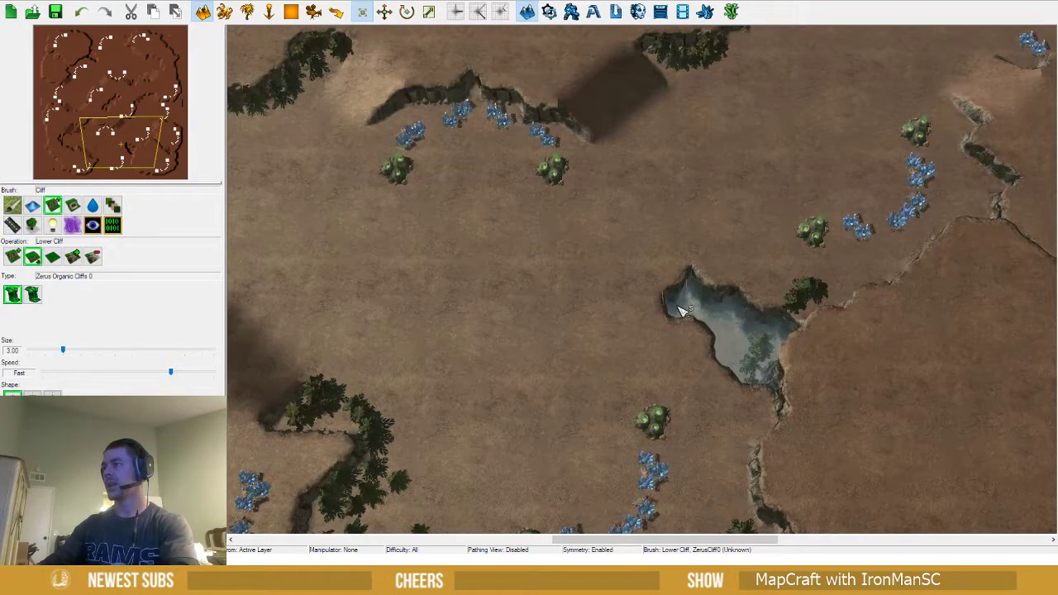
Shift the south-central base's mineral fields and two geysers slightly east, toward the southeast plateau, with symmetry enabled
right_click_drag(577, 319, 578, 246, "ctrl")
right_click_drag(558, 300, 593, 247)
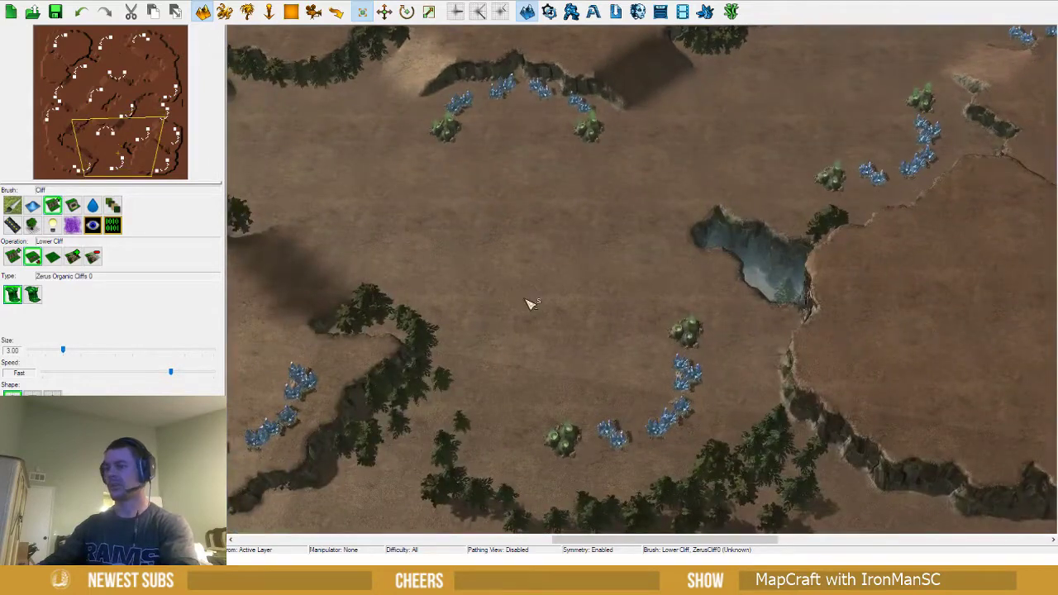
key("u")
mouse_move(504, 291)
left_mouse_down()
mouse_move(687, 432)
mouse_move(744, 492)
mouse_move(579, 446)
mouse_move(605, 427)
left_mouse_up()
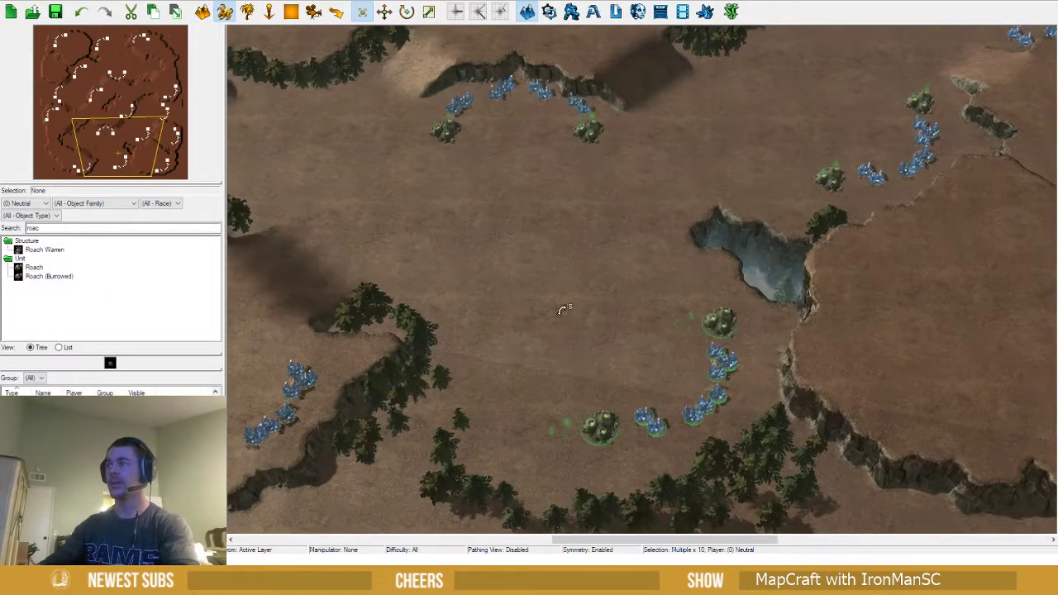
left_click(494, 241)
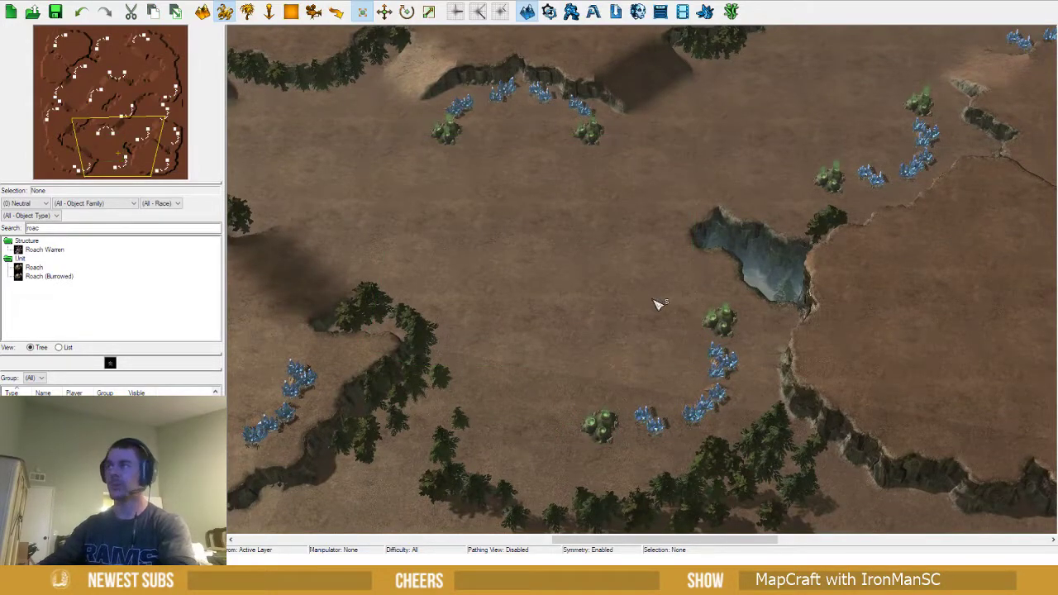
Delete the tree doodads around the lowered patch at the northwest corner of the southeast plateau
middle_click_drag(657, 304, 600, 371)
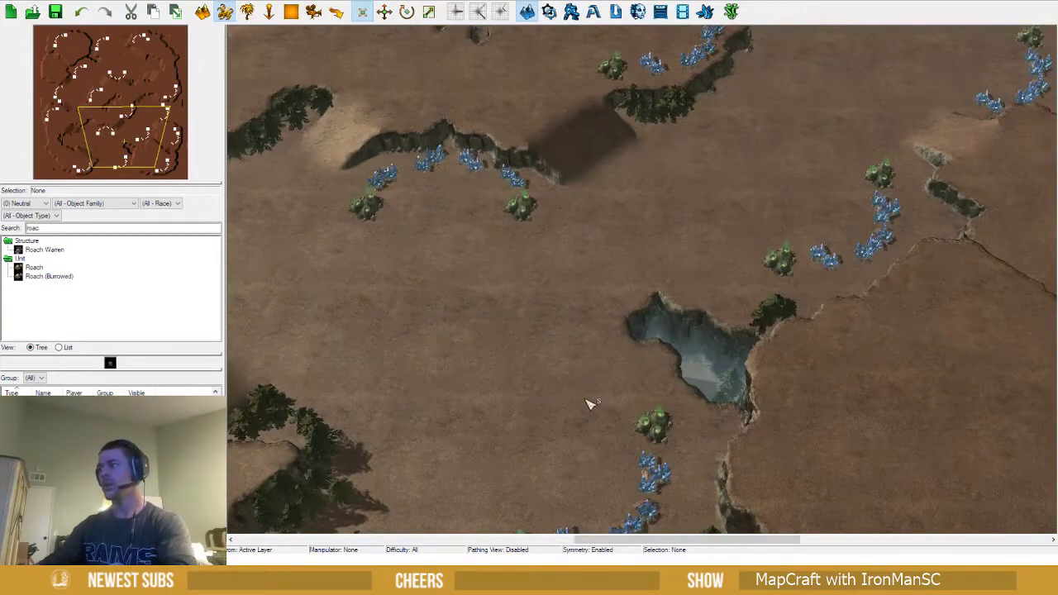
right_click_drag(609, 348, 588, 373)
key("d")
left_click_drag(675, 297, 819, 468)
key("Delete")
key("Up")
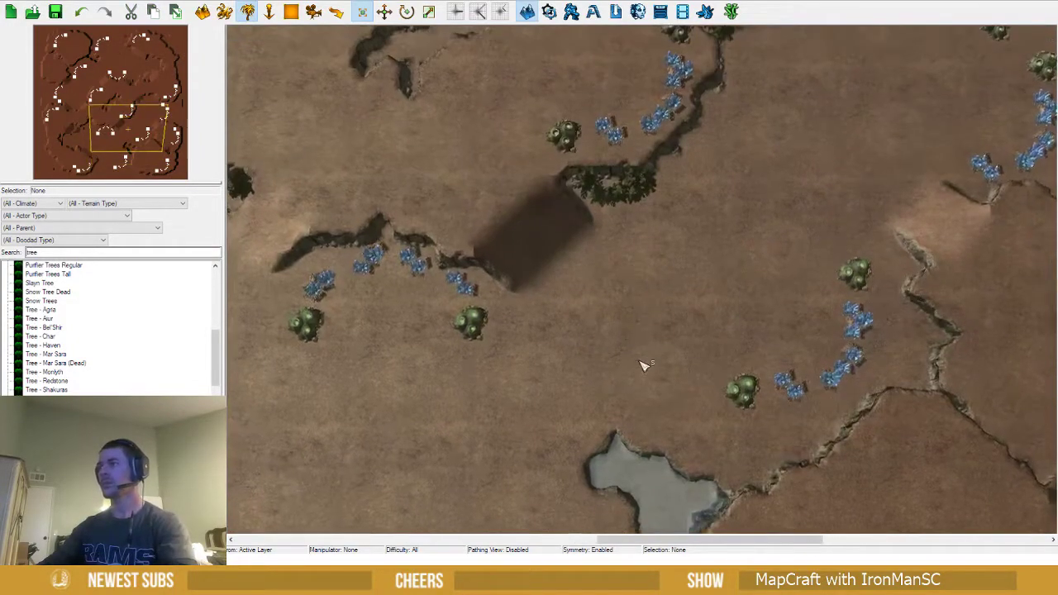
Examine the whole map's layout of bases, ramps, cliffs and lowered patches from a full overview
scroll(644, 364, "down", 2)
scroll(642, 272, "down", 2)
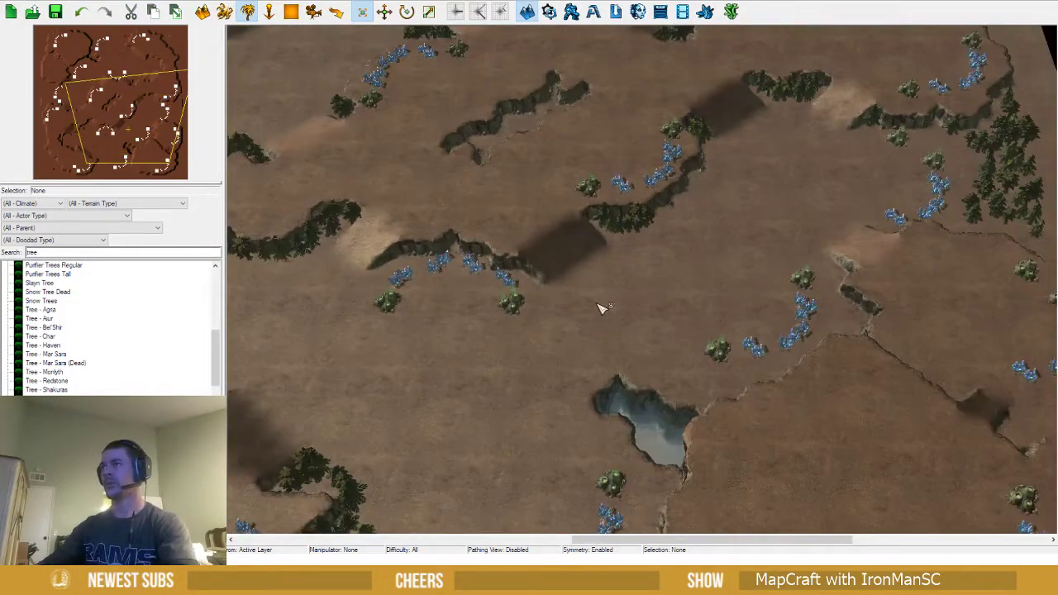
scroll(601, 308, "down", 5)
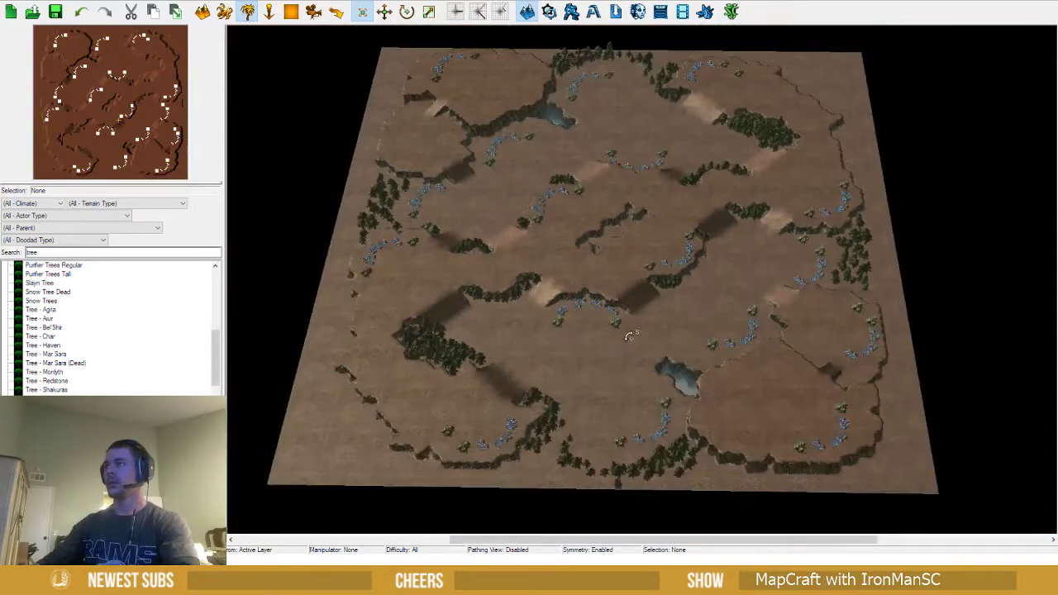
scroll(629, 336, "up", 5)
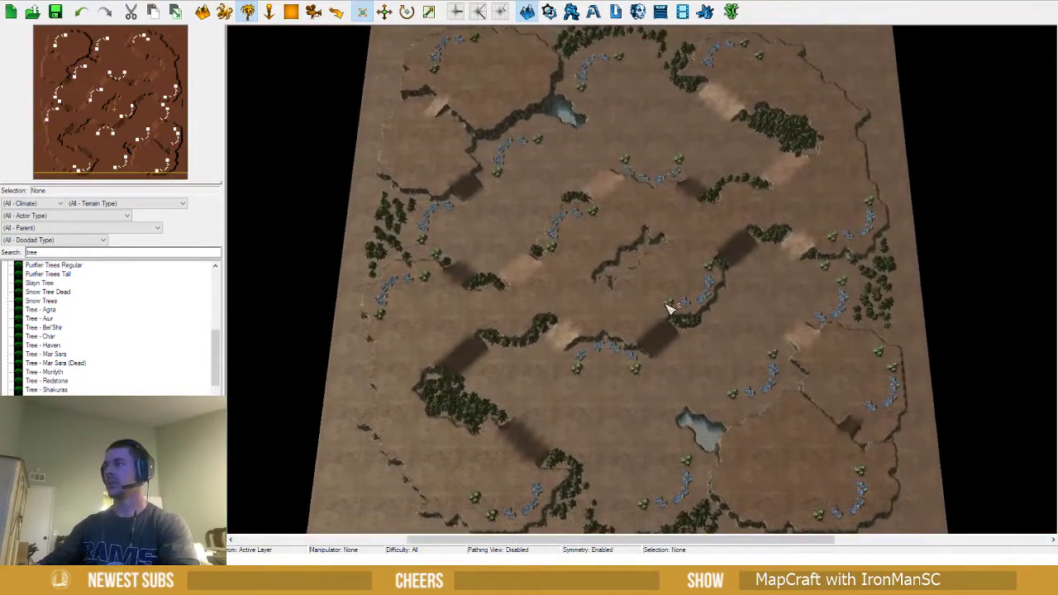
scroll(669, 307, "down", 1)
scroll(672, 301, "up", 1)
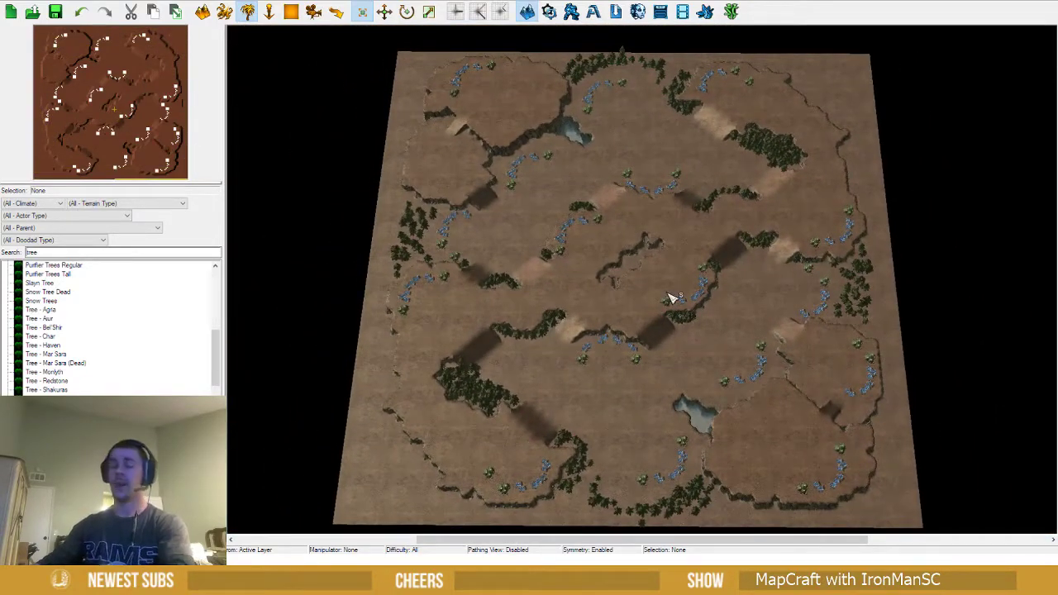
scroll(672, 299, "down", 1)
scroll(672, 299, "up", 1)
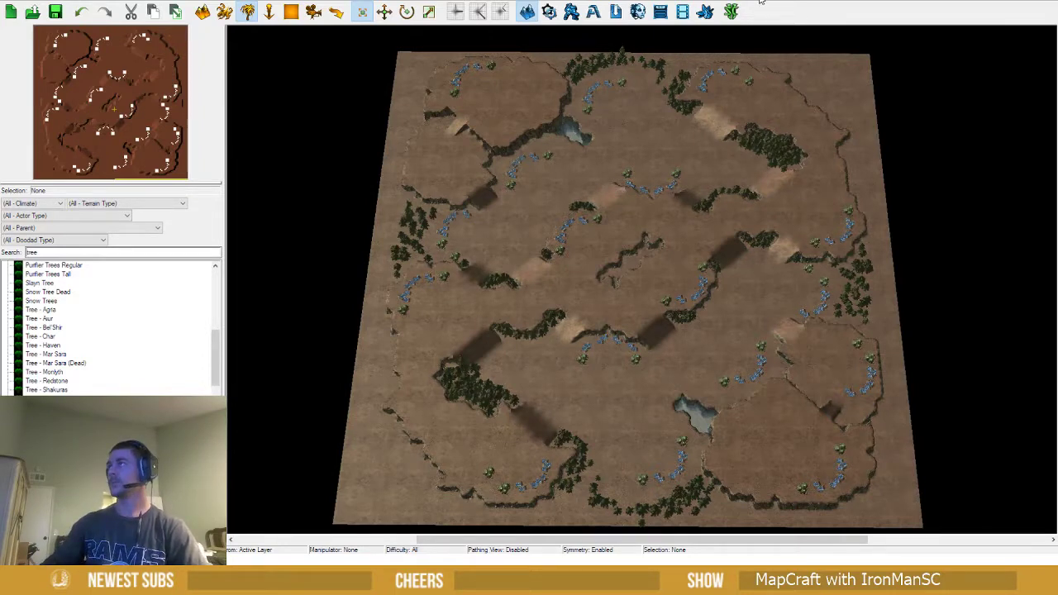
Temporarily outline the central area around the ridge and its adjoining bases, and compare it with the rest of the map
scroll(507, 274, "up", 3)
key("t")
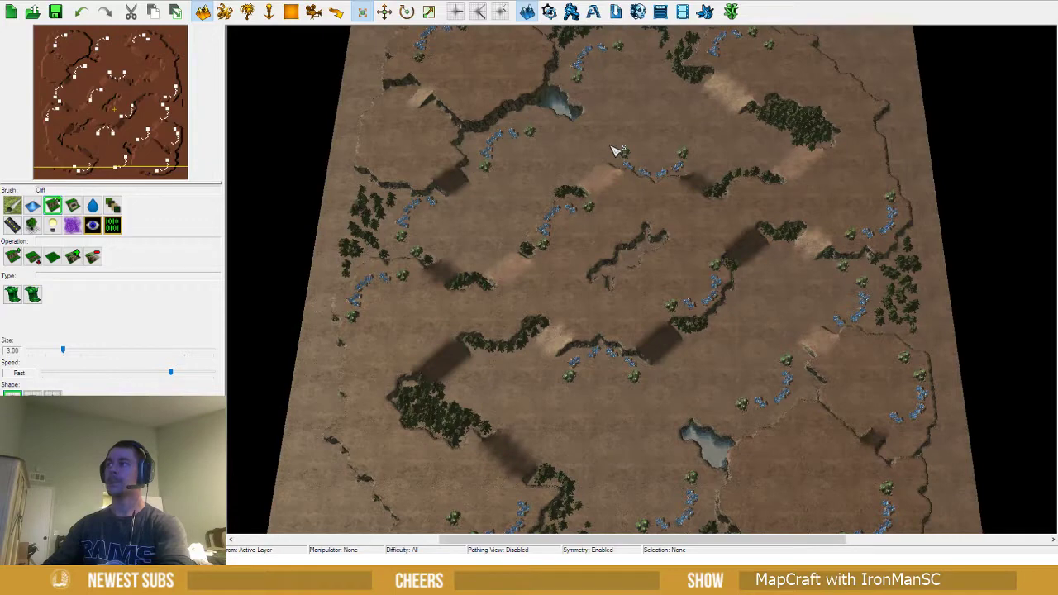
left_click_drag(609, 146, 716, 205)
left_click_drag(505, 164, 783, 392)
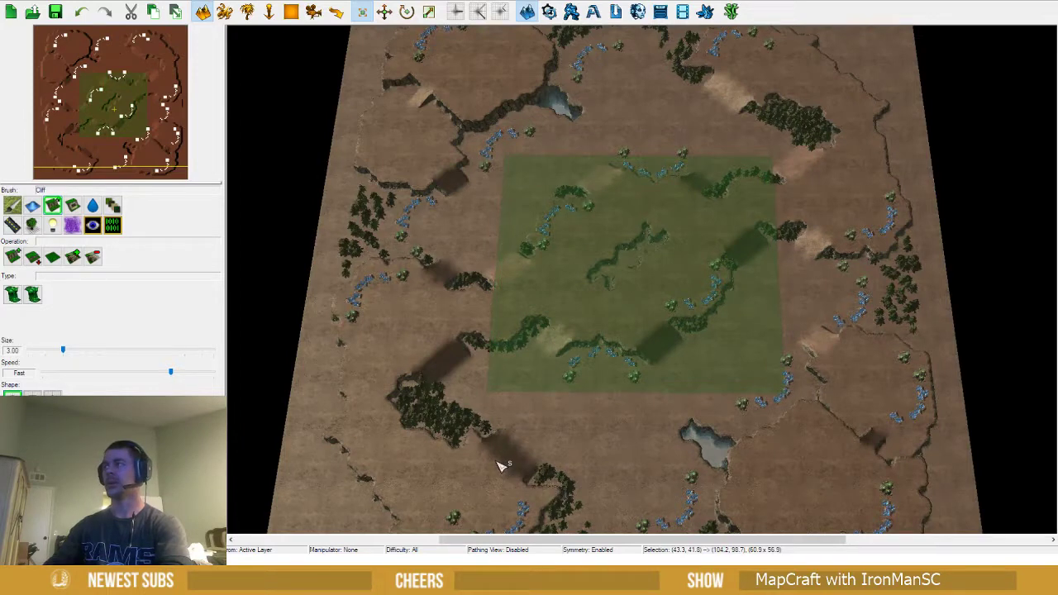
left_click(432, 314)
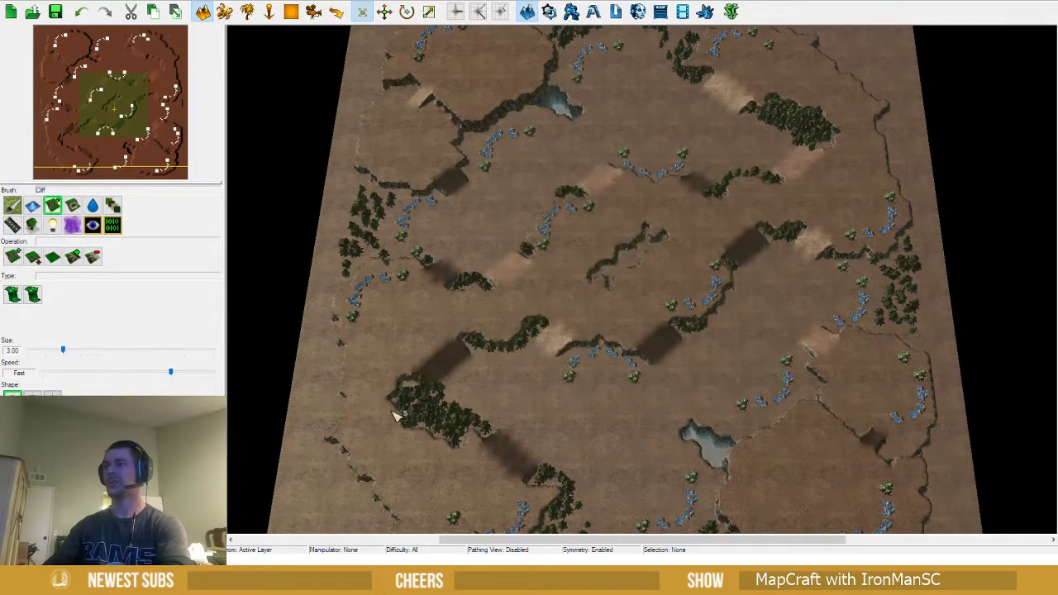
scroll(428, 338, "down", 3)
scroll(423, 296, "down", 1)
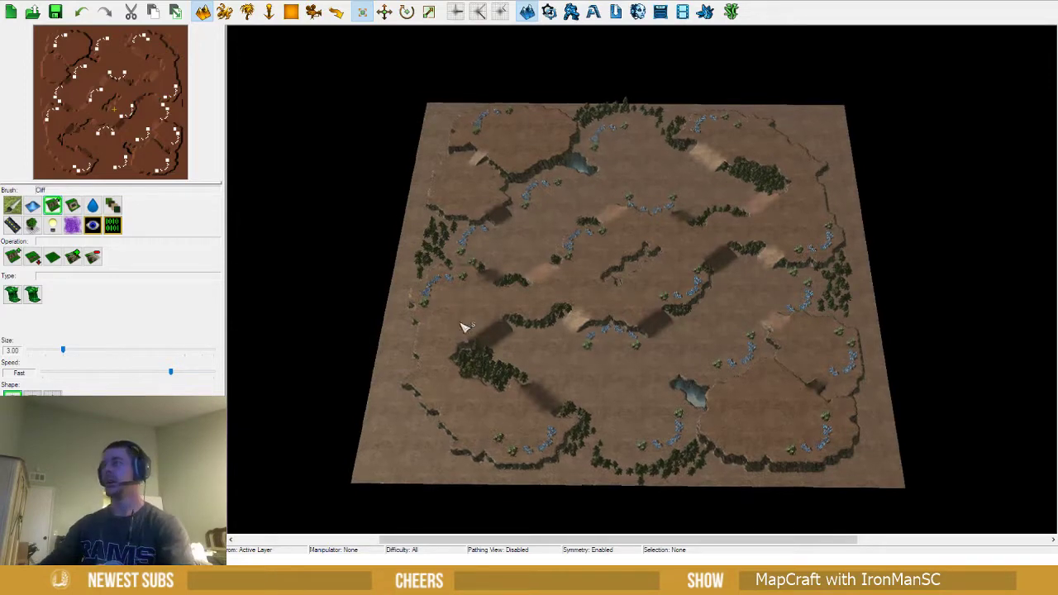
scroll(473, 342, "down", 1)
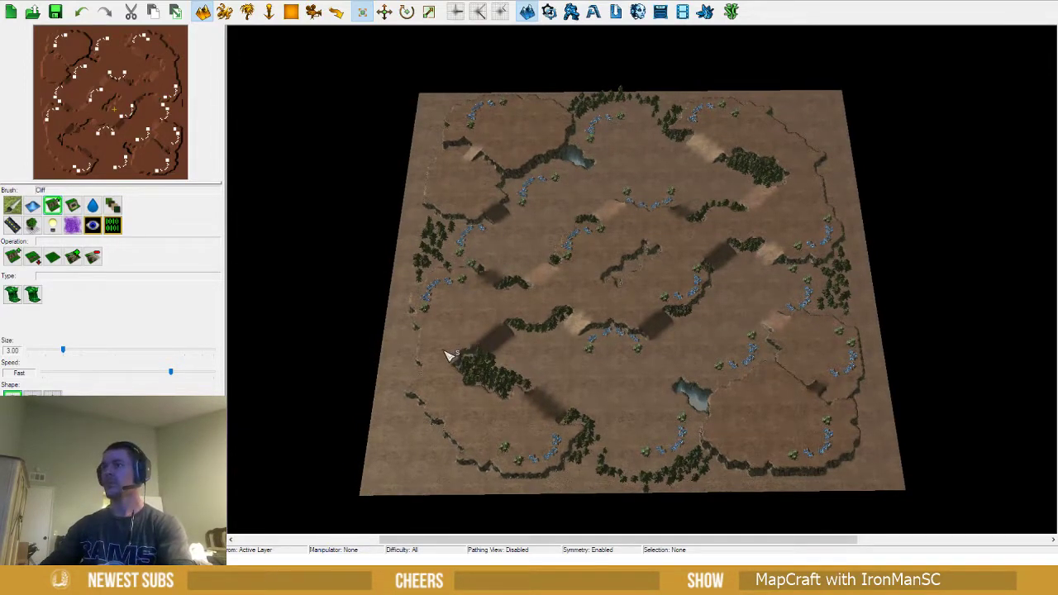
scroll(459, 345, "up", 1)
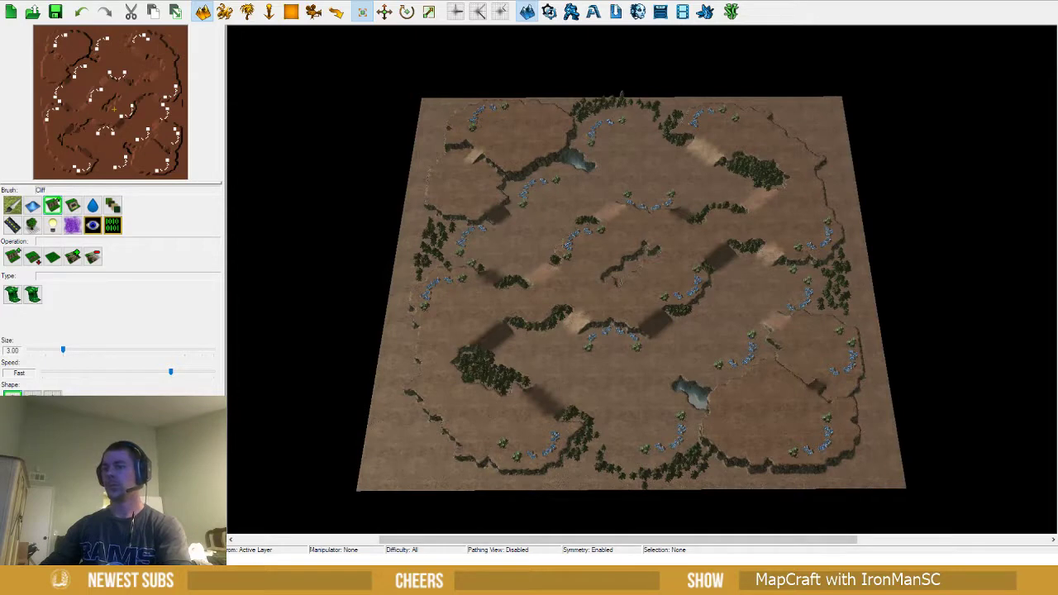